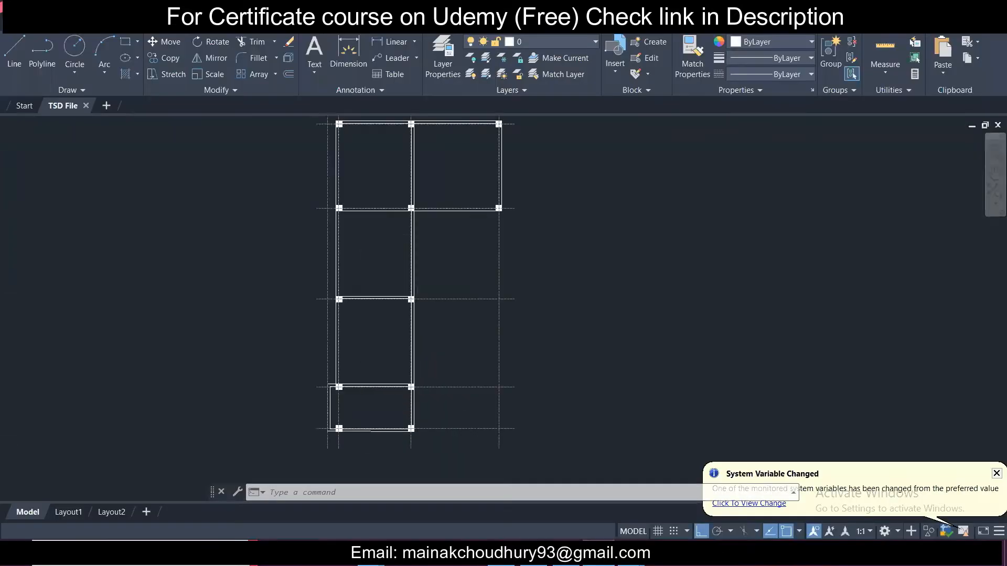
Examine the floor plan's column positions, beam outlines and dashed centre lines across the whole drawing
scroll(349, 405, up, 2)
scroll(359, 353, down, 2)
mouse_move(371, 226)
middle_down()
mouse_move(354, 399)
mouse_move(387, 309)
middle_up()
scroll(332, 329, up, 3)
scroll(334, 326, down, 2)
scroll(387, 310, down, 1)
middle_drag(421, 380, 420, 300)
mouse_move(419, 381)
middle_down()
mouse_move(404, 355)
mouse_move(390, 361)
middle_up()
scroll(389, 363, up, 4)
scroll(388, 365, down, 2)
middle_drag(402, 261, 402, 325)
scroll(411, 360, down, 4)
scroll(408, 382, up, 2)
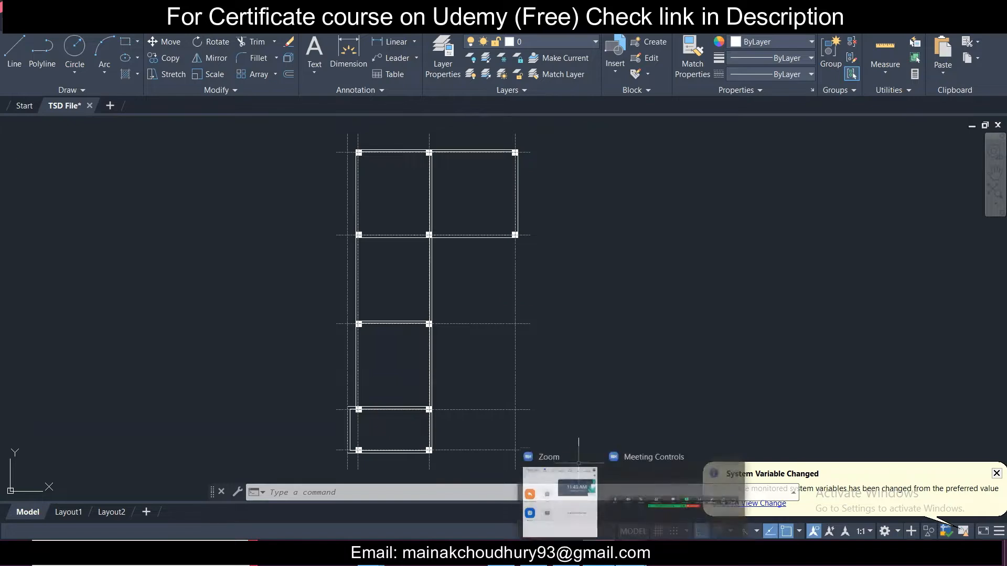
mouse_move(566, 557)
middle_drag(526, 142, 541, 272)
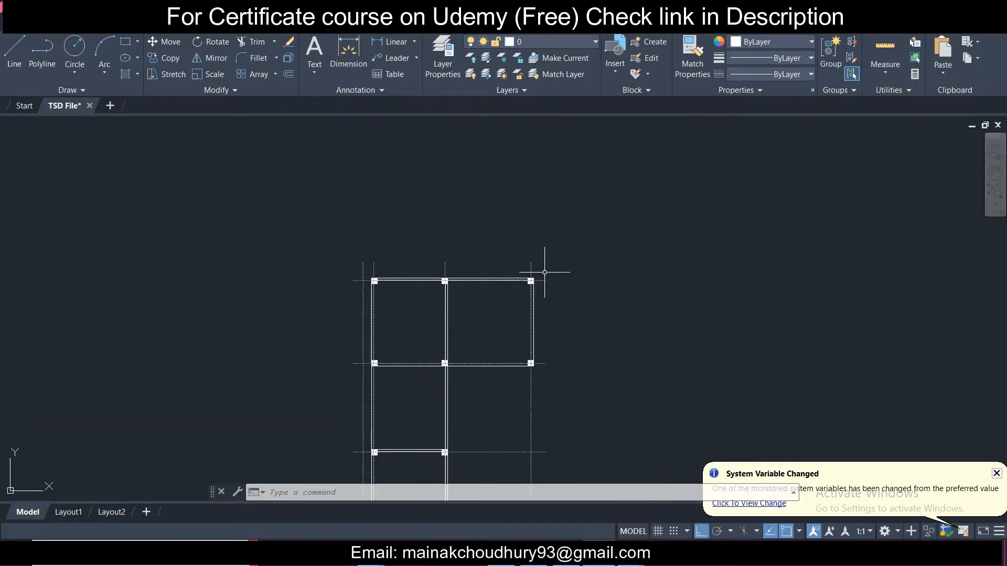
Highlight all vertical and horizontal centre lines of the plan to inspect the grid, and clear the selection
click(544, 272)
click(282, 192)
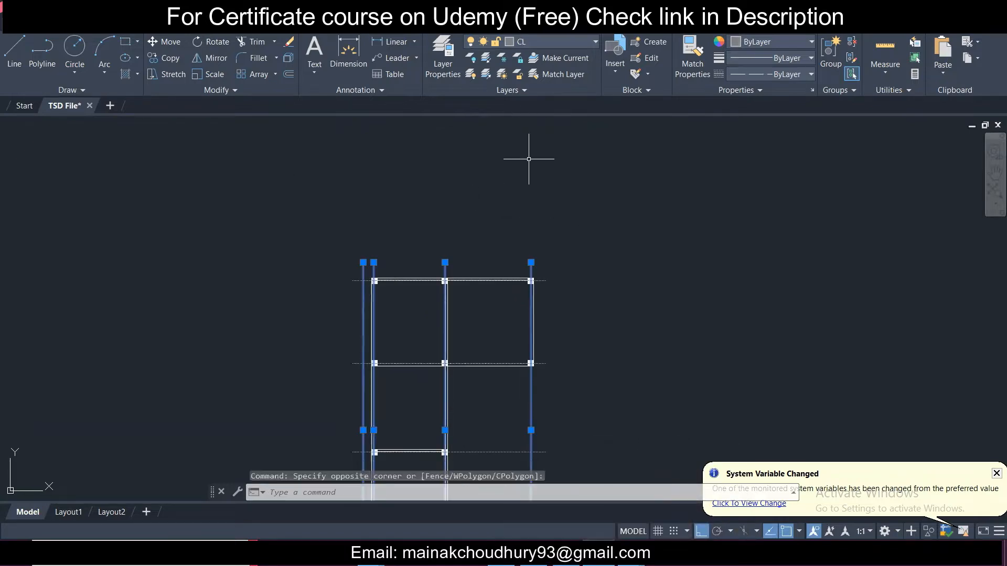
scroll(540, 158, down, 2)
click(586, 213)
click(544, 438)
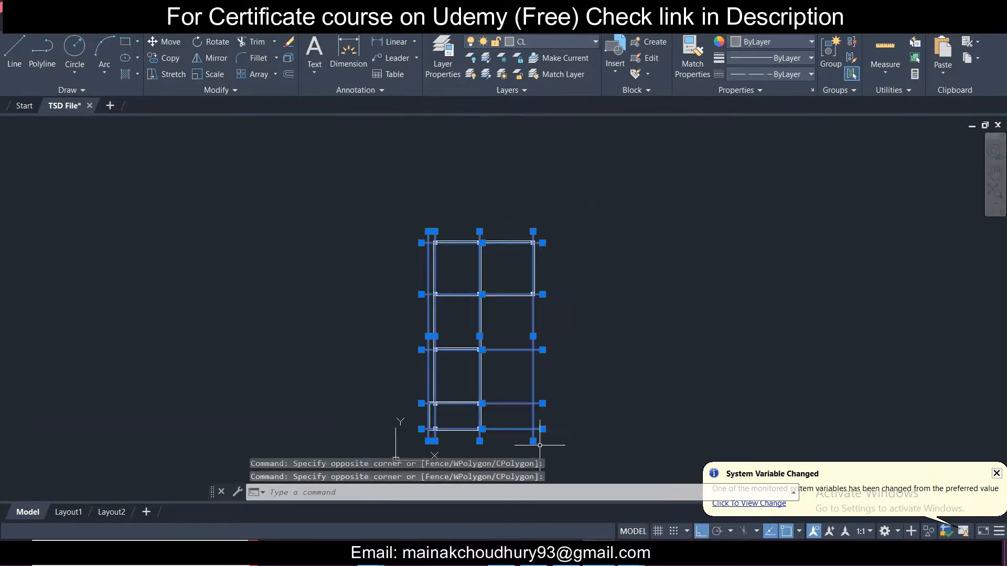
key(Escape)
scroll(520, 311, up, 2)
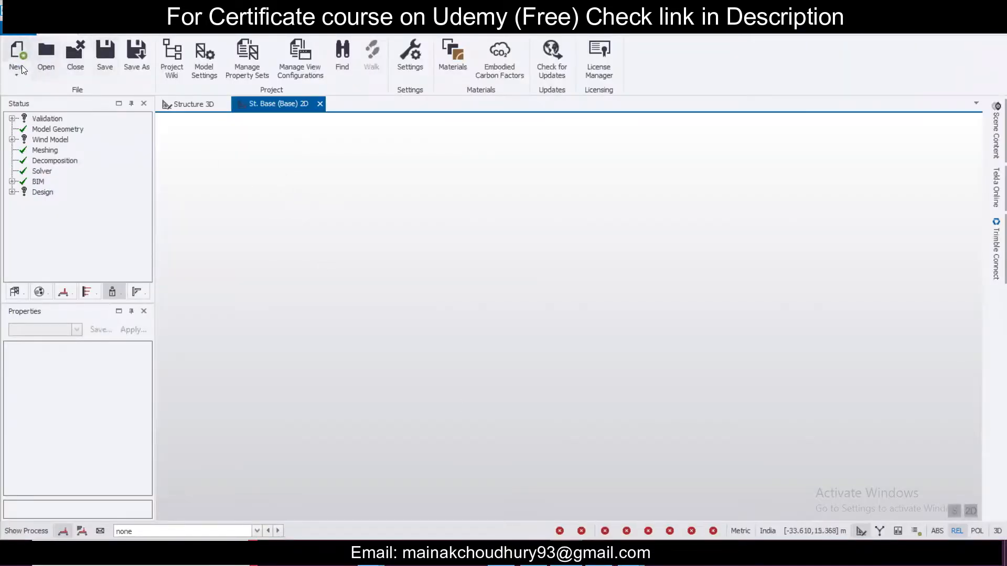
click(178, 36)
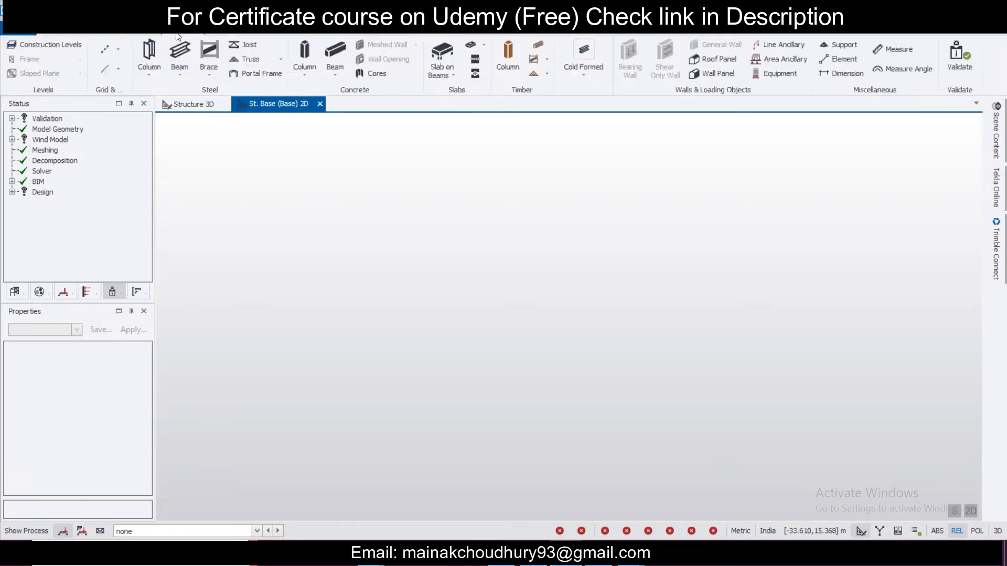
click(64, 46)
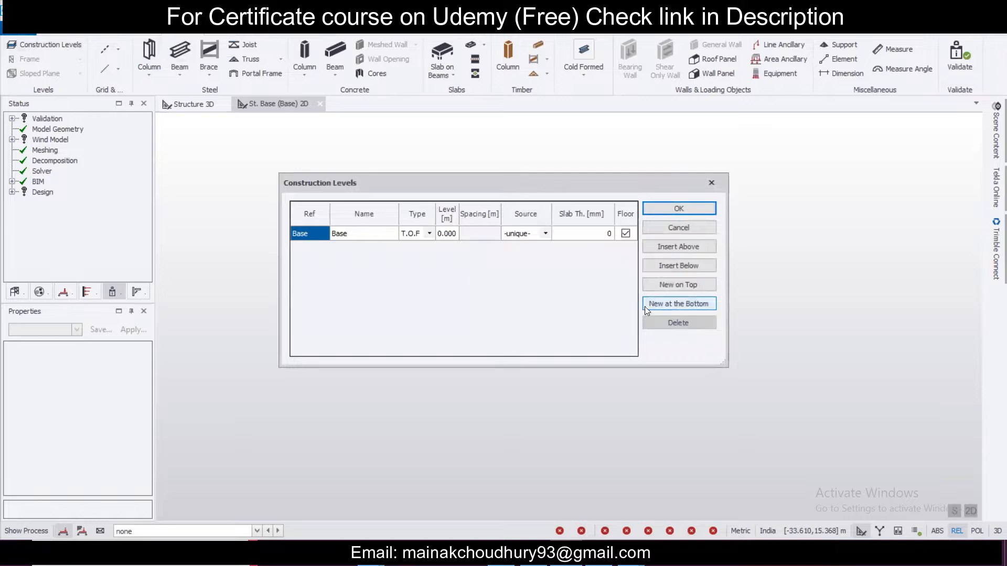
click(688, 266)
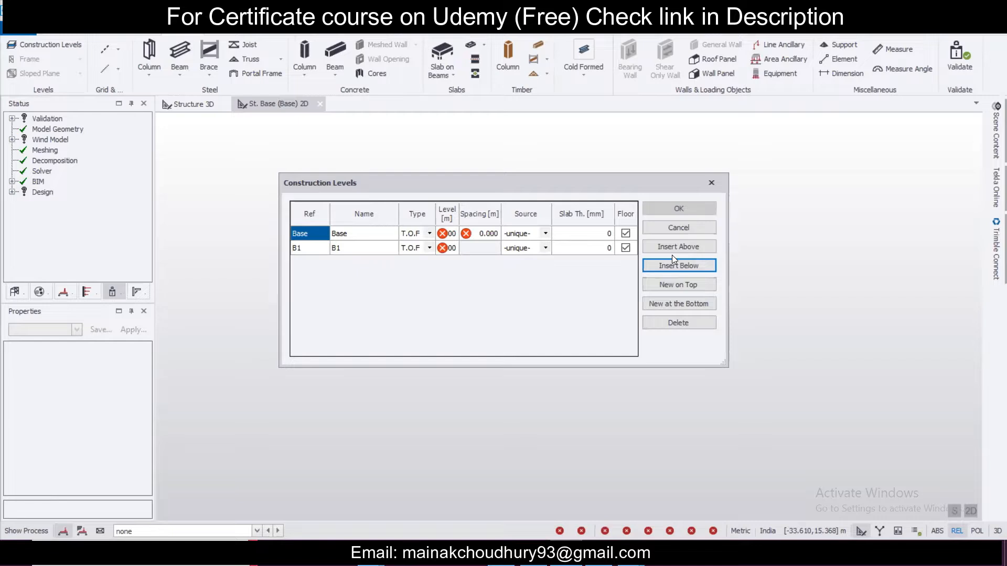
click(454, 247)
text(-2.5)
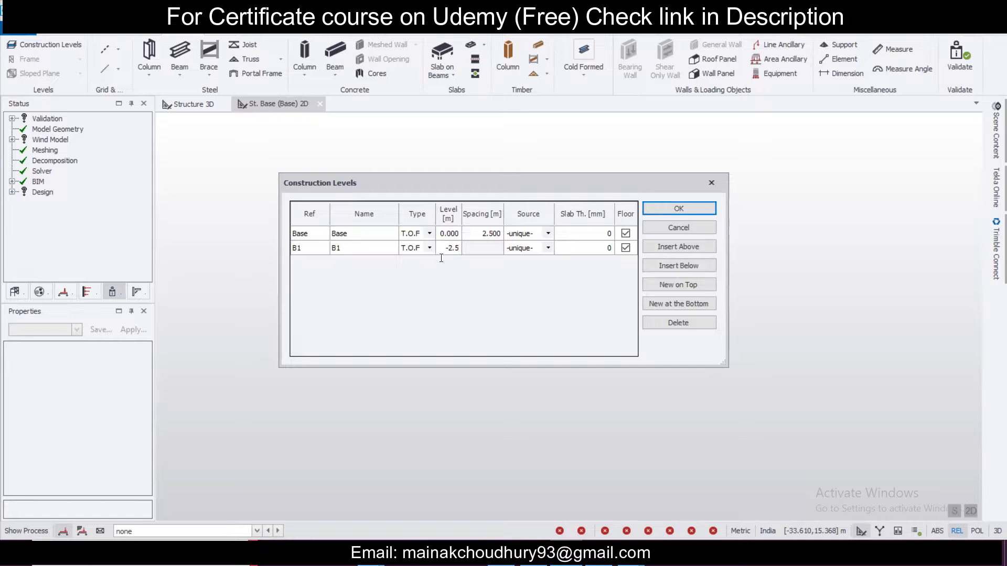
click(365, 251)
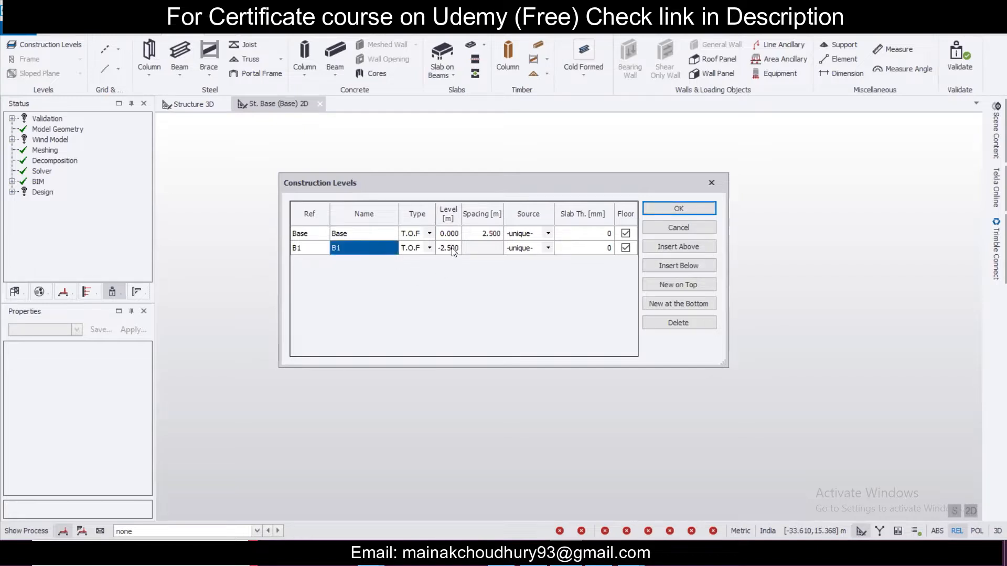
click(368, 235)
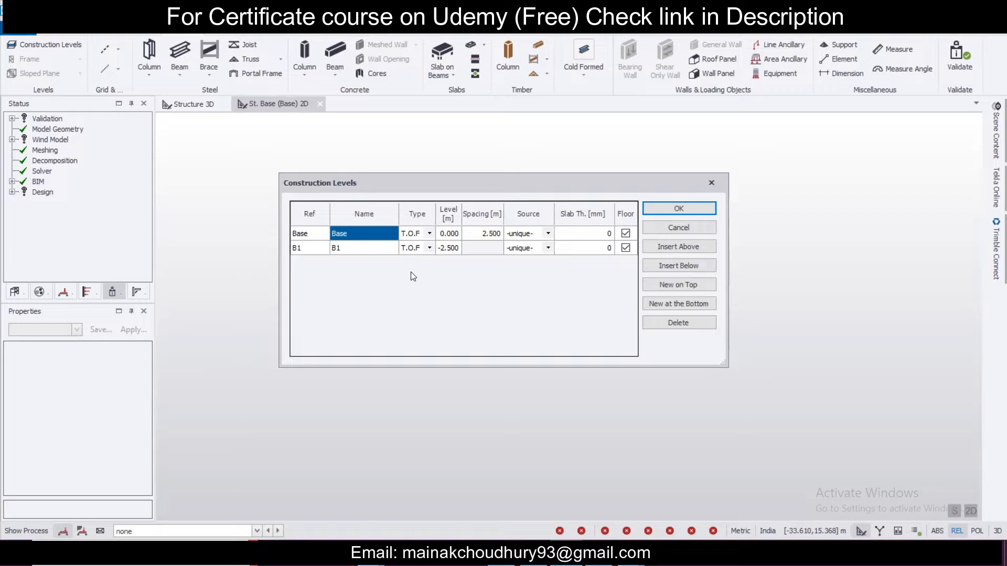
click(374, 251)
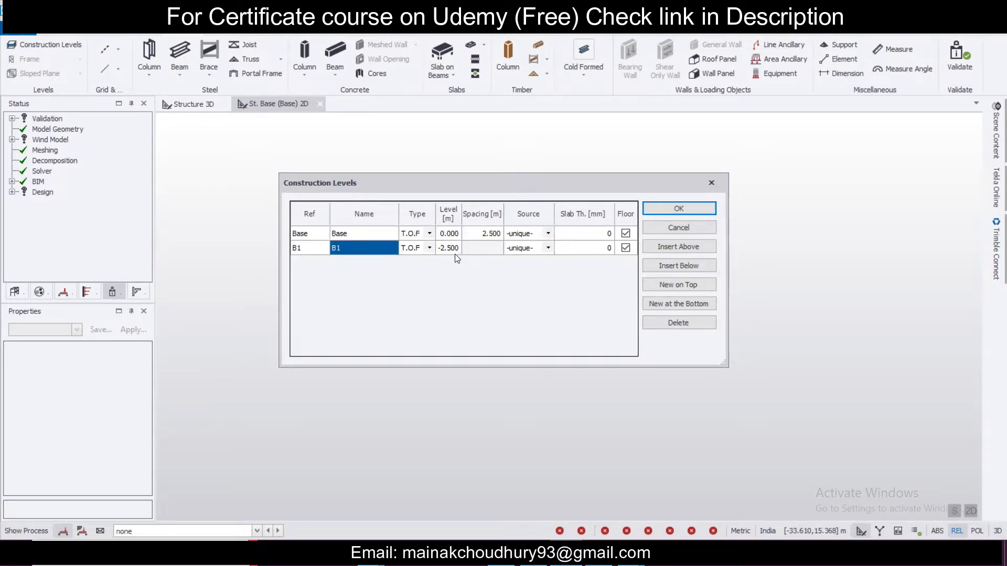
click(375, 238)
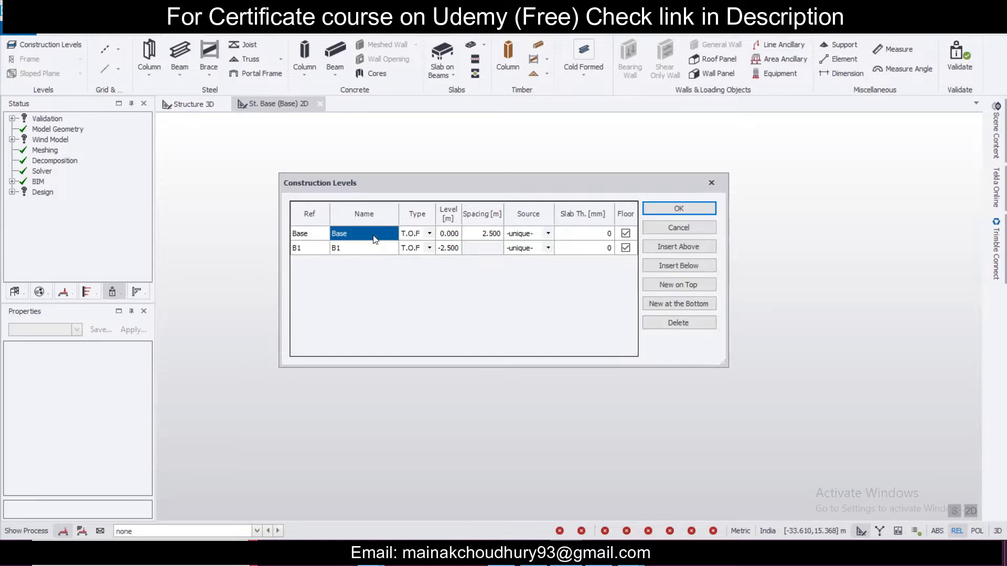
click(668, 267)
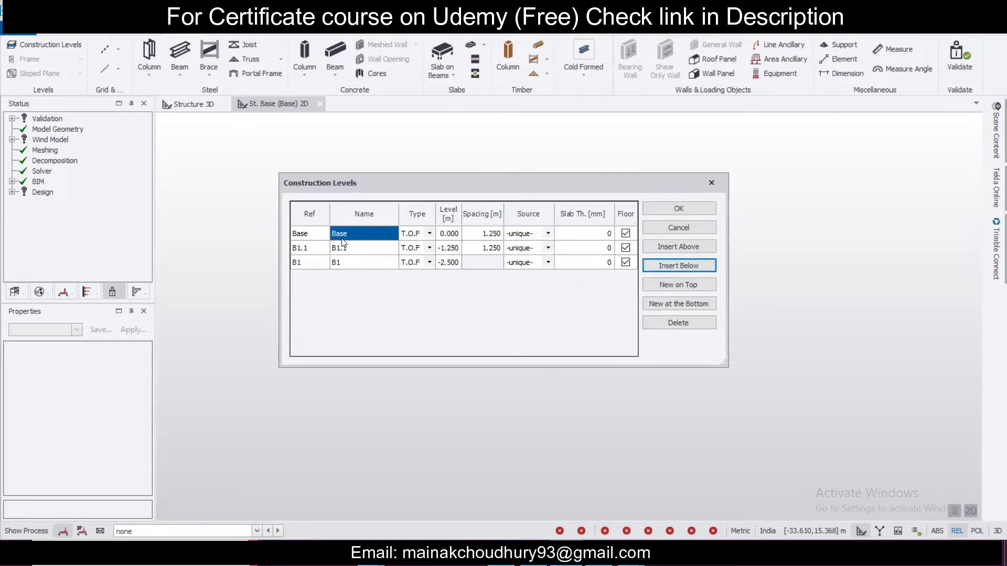
click(429, 234)
click(419, 255)
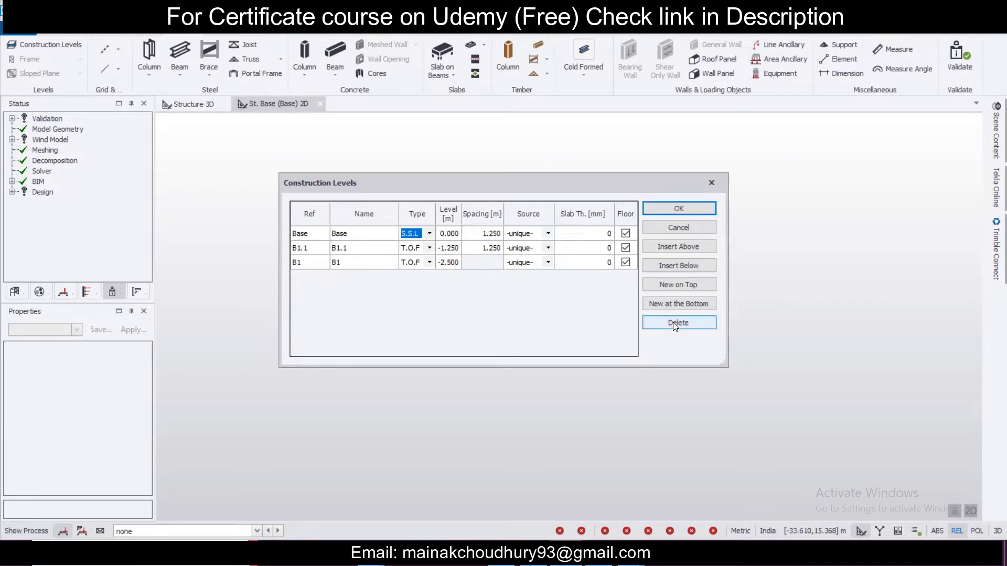
click(688, 233)
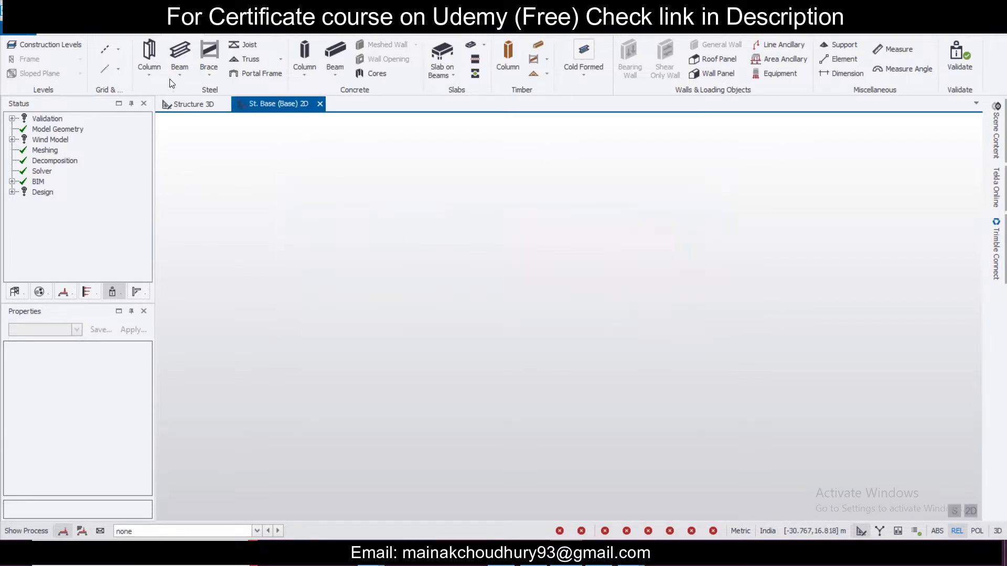
Insert a construction level below the Base level
click(67, 46)
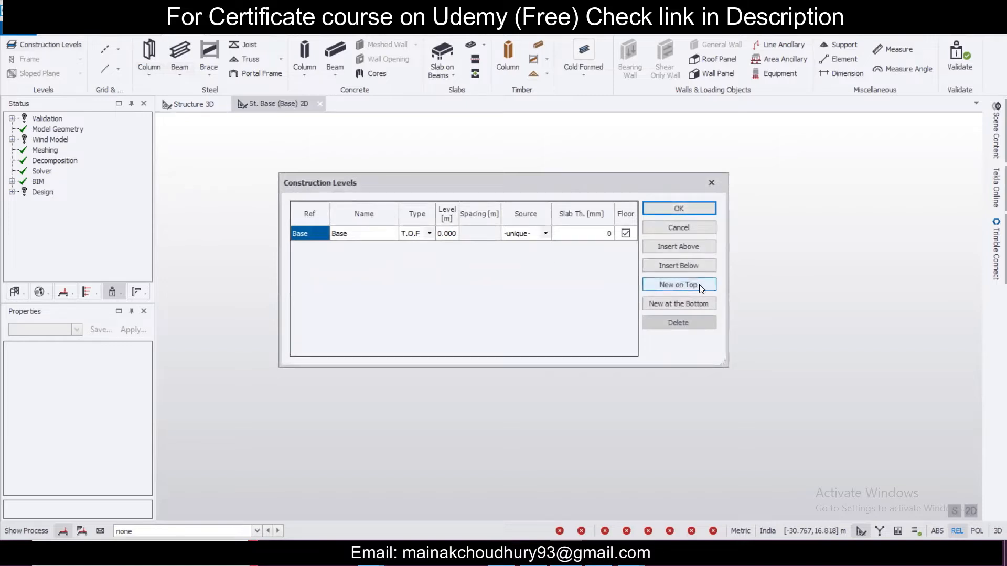
click(693, 270)
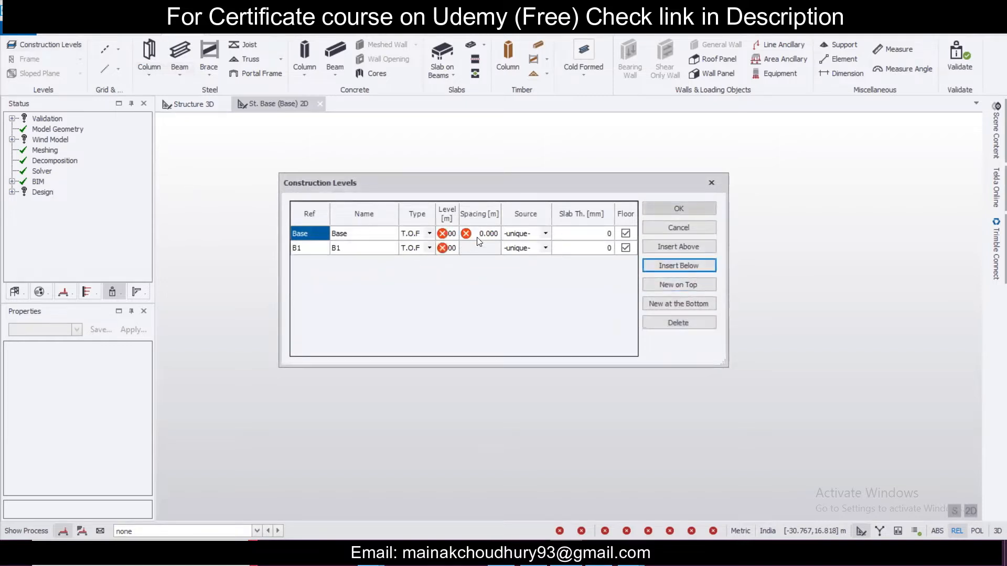
click(482, 235)
click(482, 235)
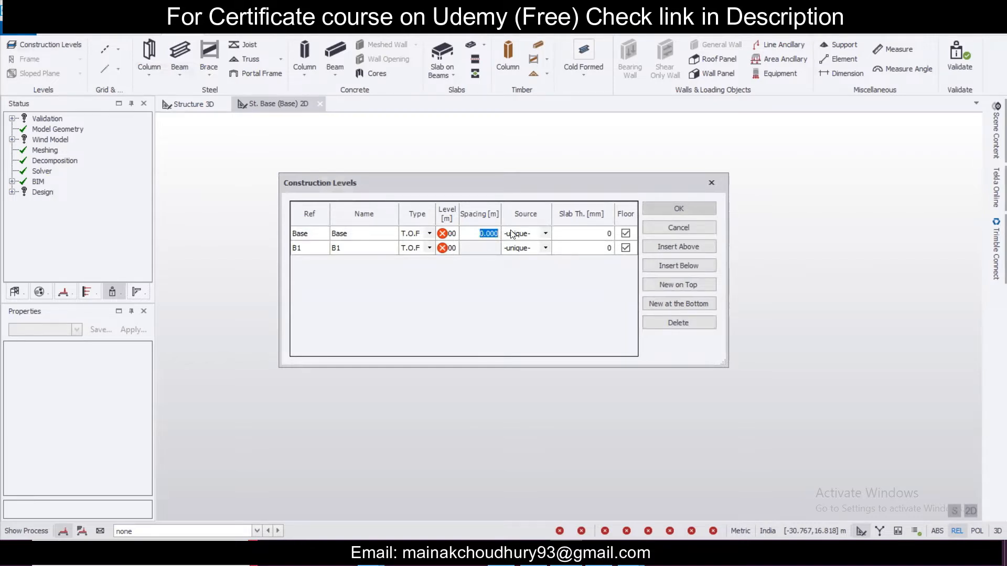
text(2.5)
key(Return)
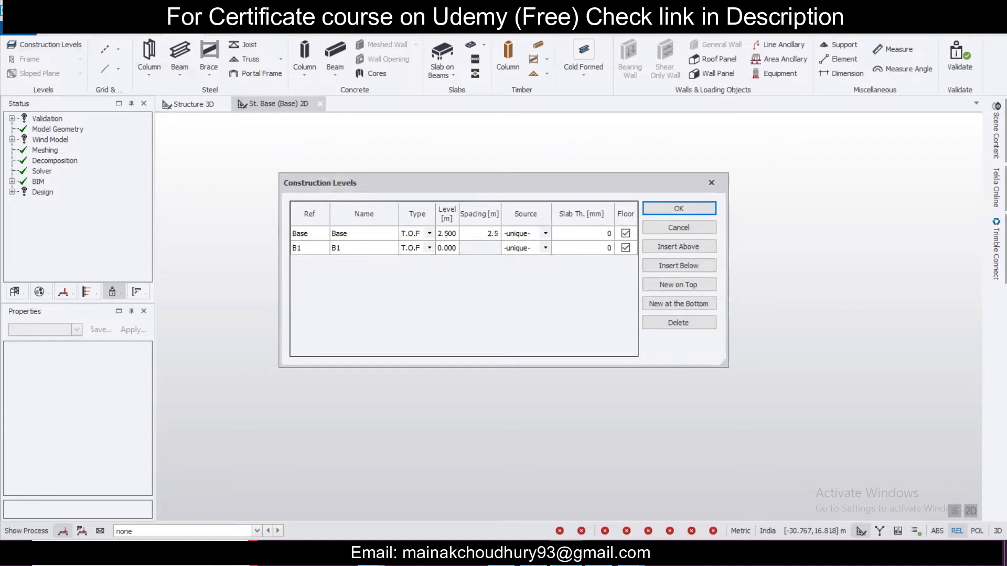
key(BackSpace)
key(BackSpace)
key(BackSpace)
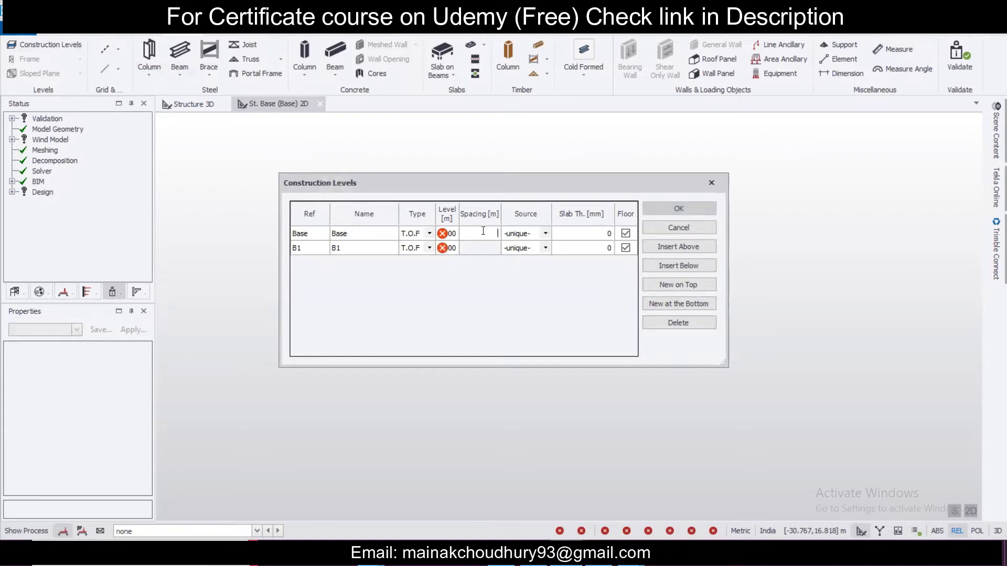
Set the elevation of construction level B1 to -2.5 m
click(454, 250)
click(454, 250)
double_click(454, 248)
text(-2.5)
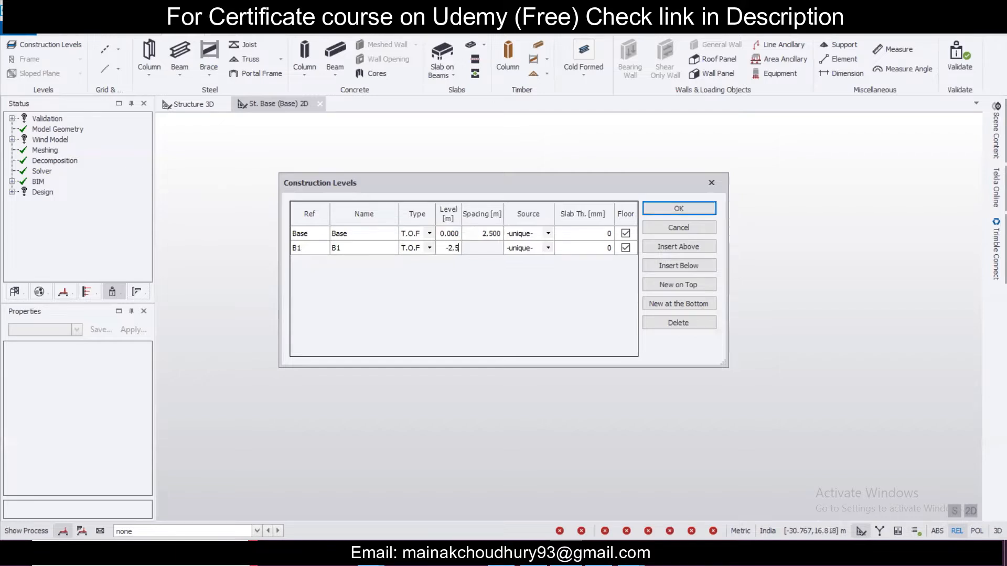
Add two construction levels above Base, both of type S.S.L with 3 m spacing
click(383, 235)
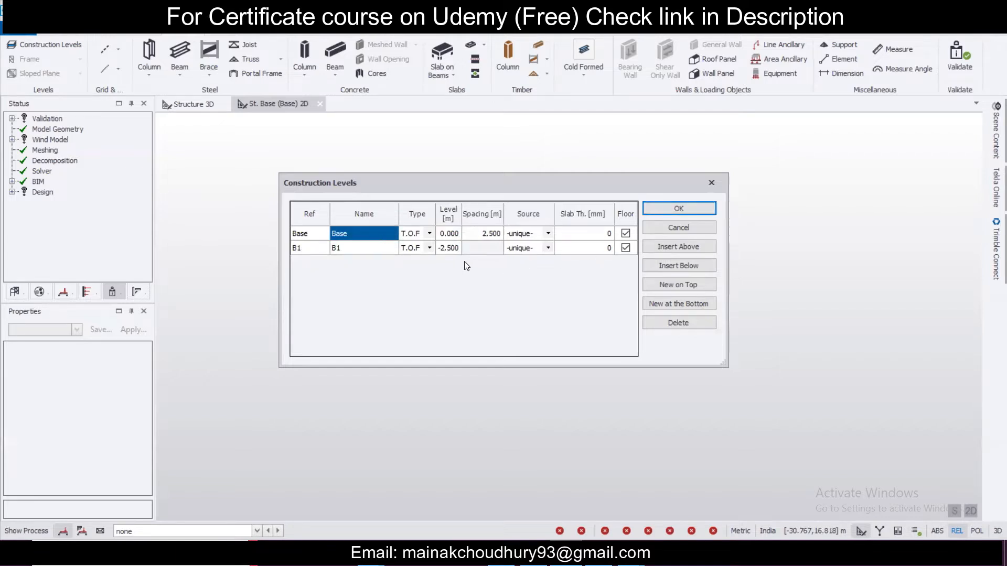
click(690, 250)
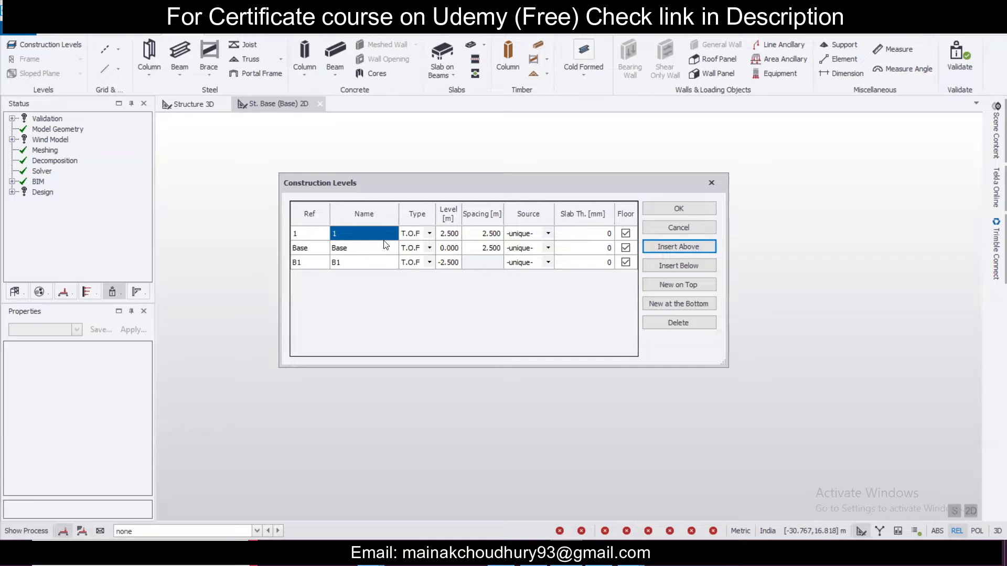
click(422, 235)
click(429, 233)
click(420, 259)
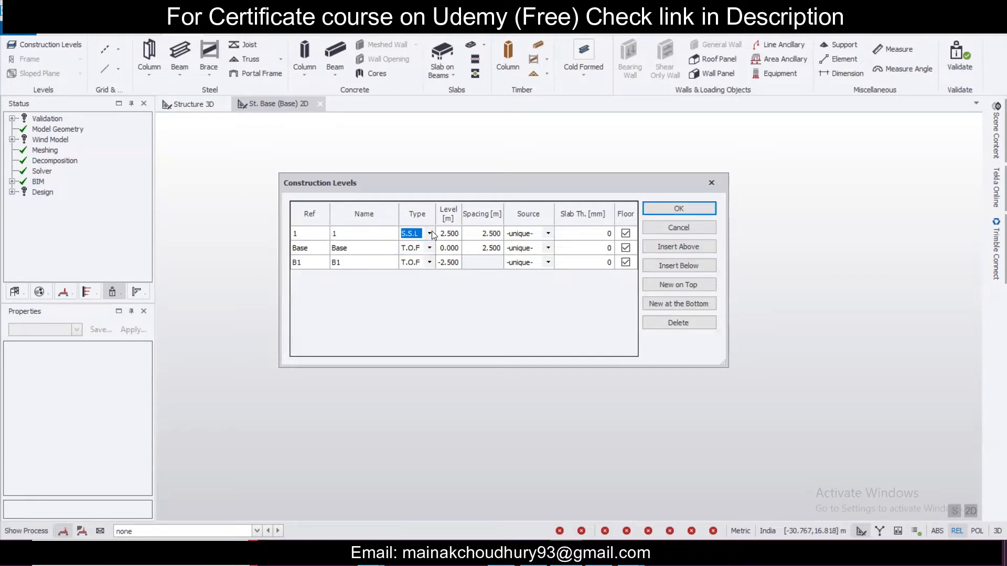
click(494, 236)
click(493, 237)
text(3)
click(384, 239)
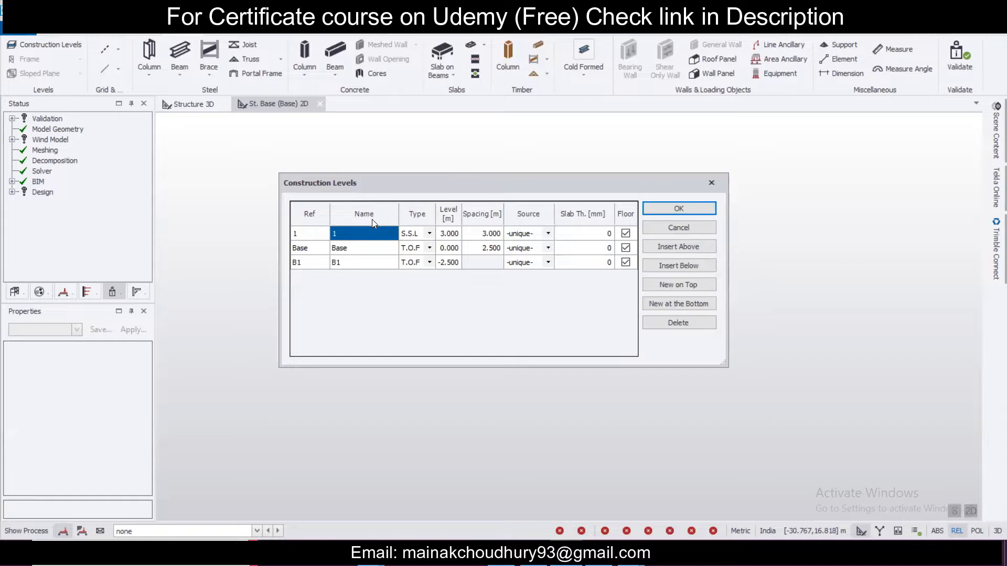
click(685, 248)
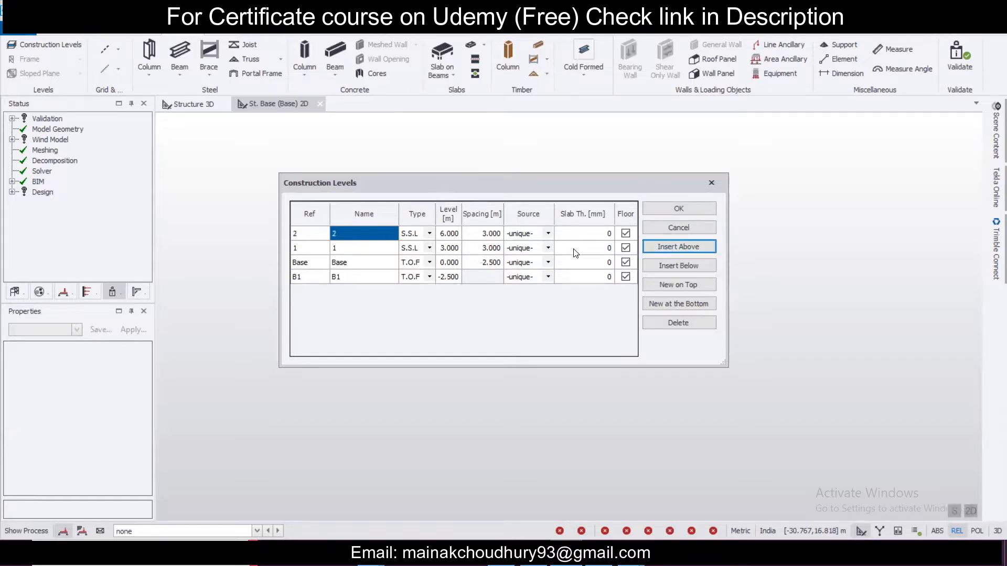
Set level 1's slab thickness to 125 mm, enter level 2's slab thickness, and accept the construction levels
click(601, 253)
click(601, 254)
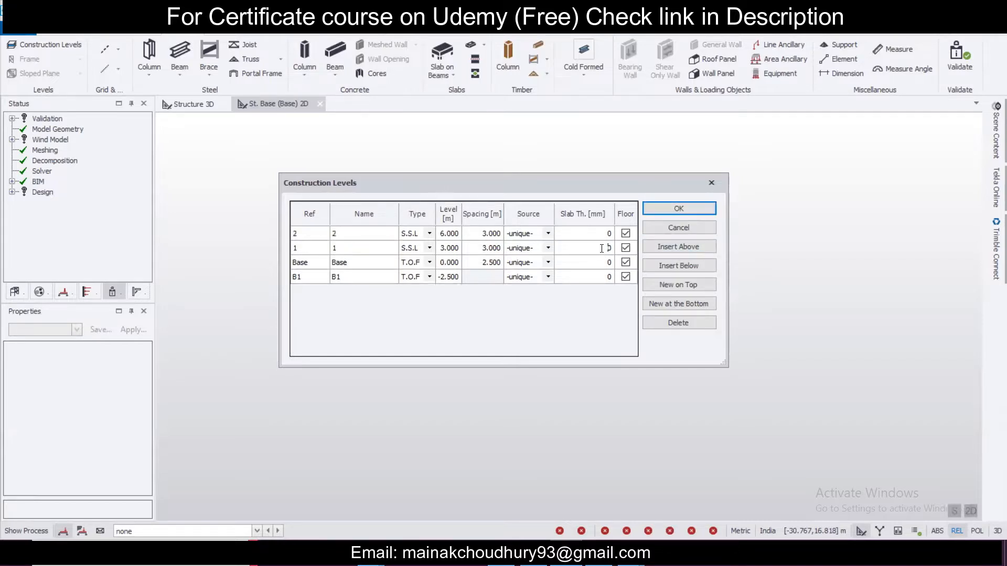
text(125)
click(599, 237)
text(1)
click(688, 208)
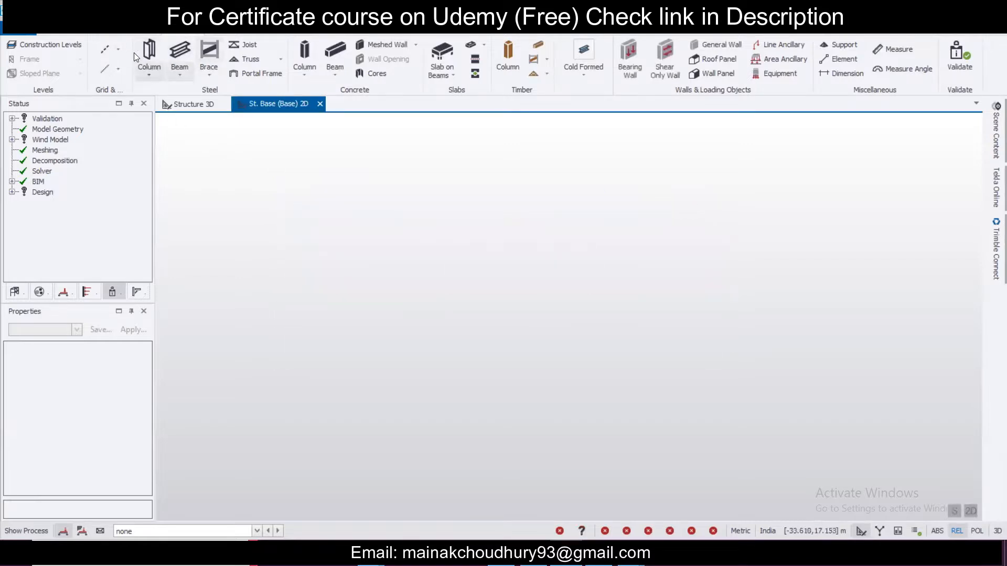
Start a DXF grid import and load the TSD File drawing from the client's folder
click(118, 51)
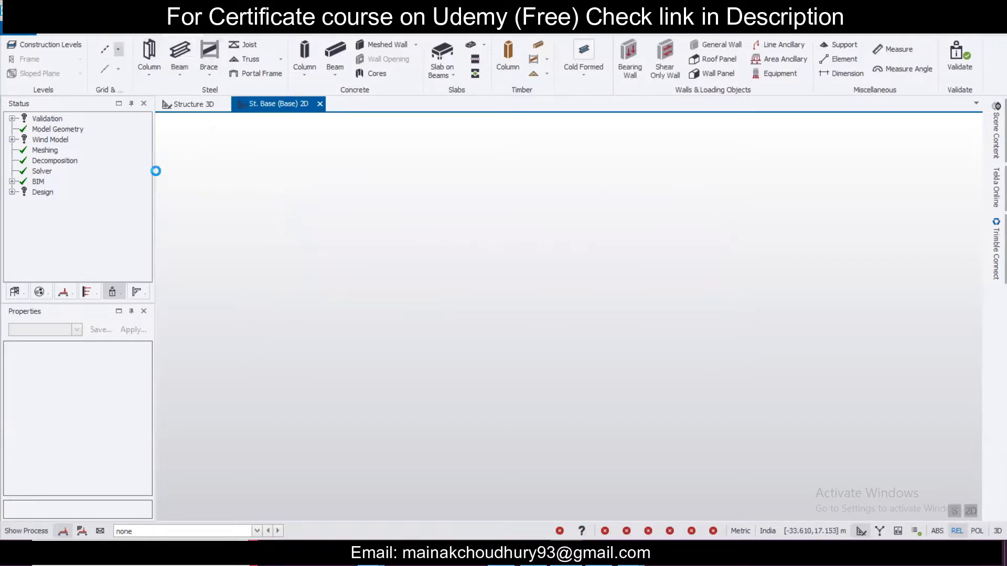
click(155, 172)
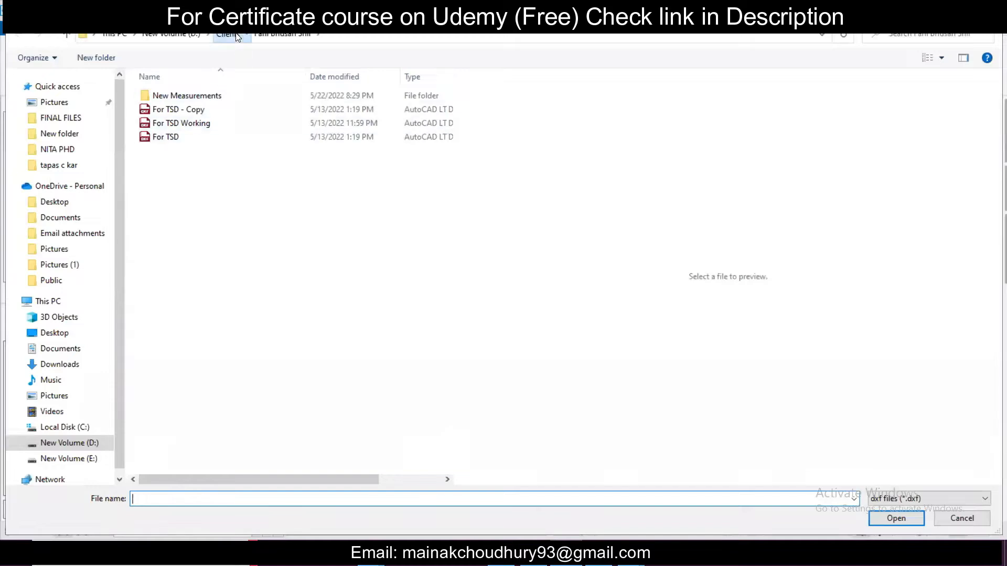
click(230, 37)
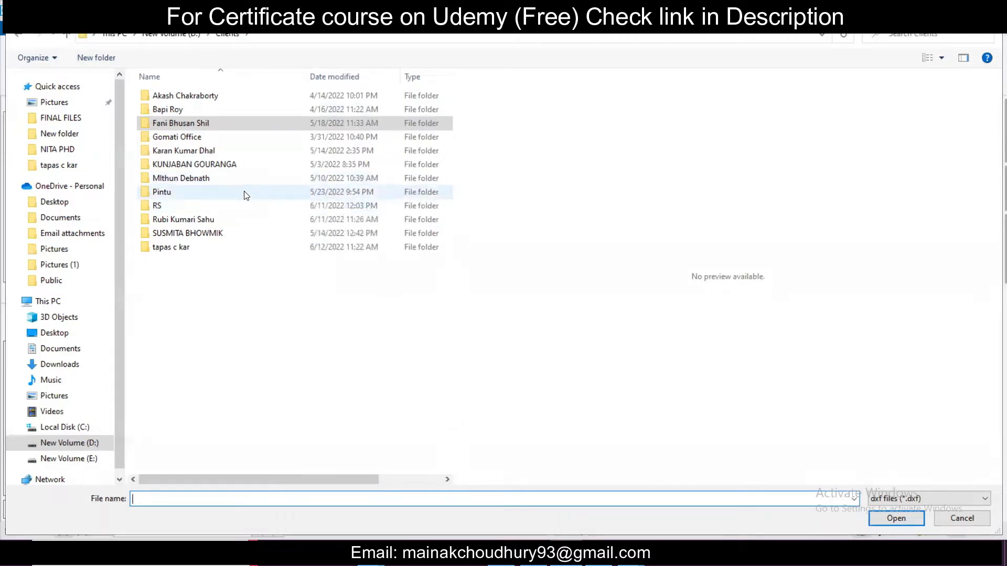
double_click(242, 247)
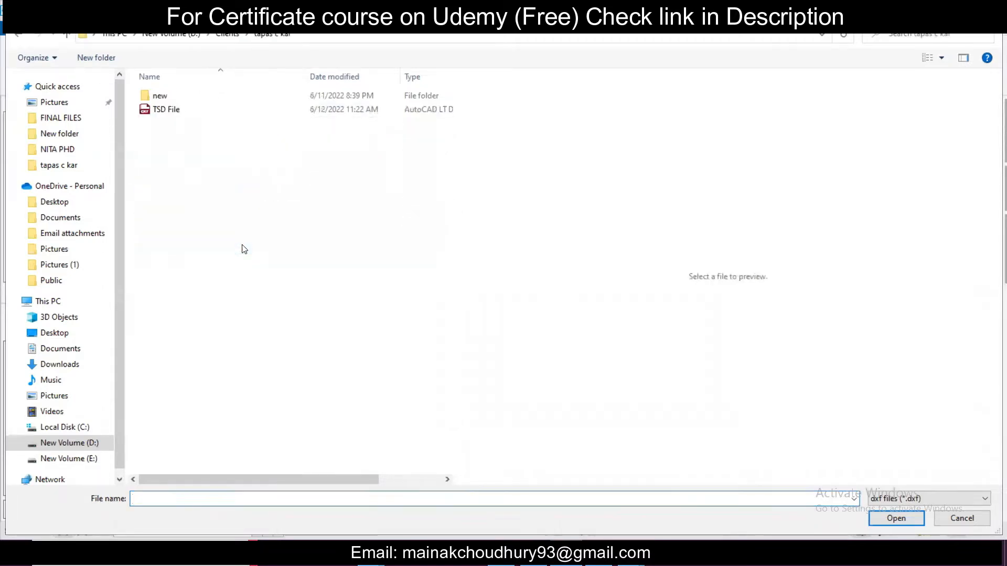
click(250, 111)
click(895, 519)
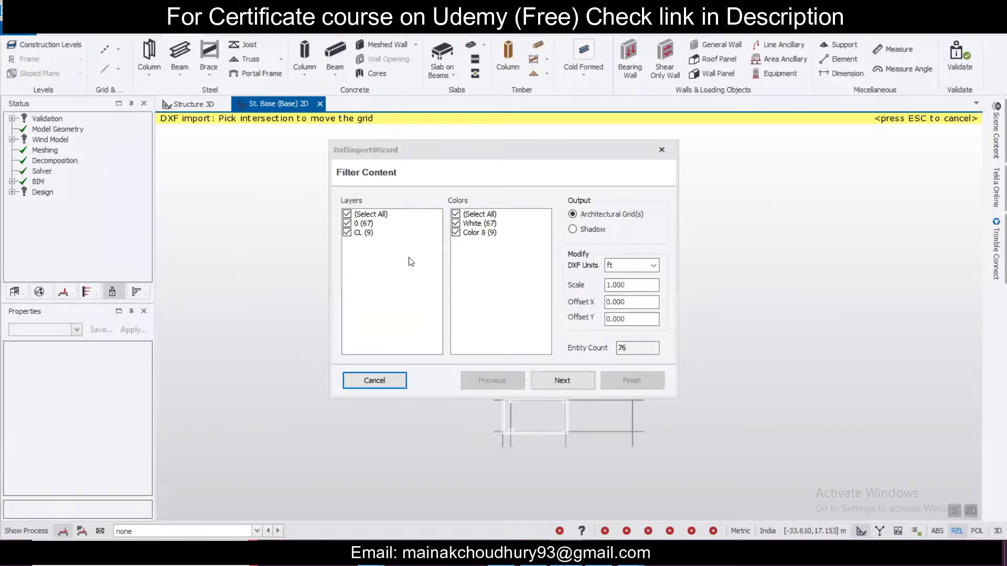
Set the DXF units to mm and exclude layer 0, keeping only the CL layer for the architectural grid
click(634, 262)
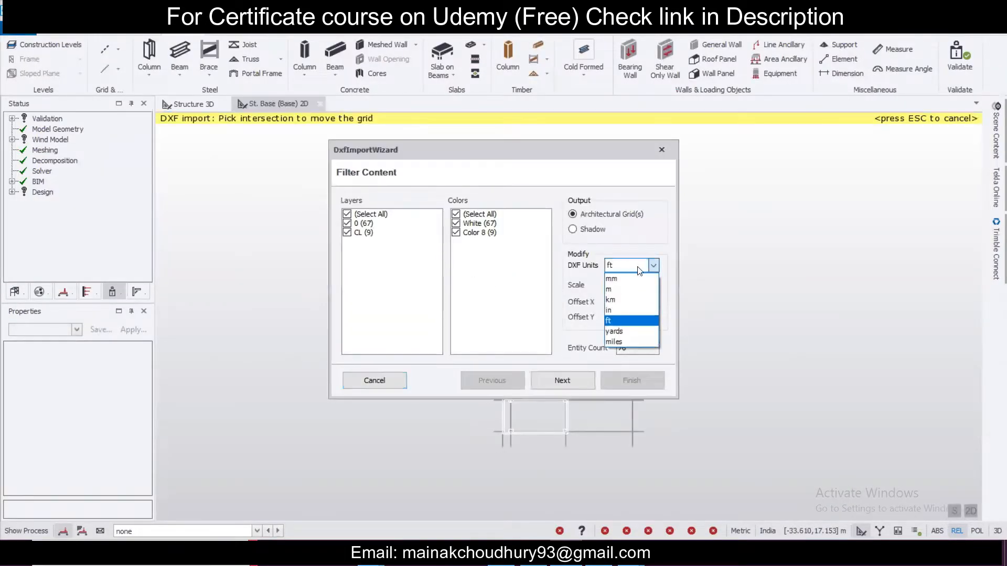
click(641, 280)
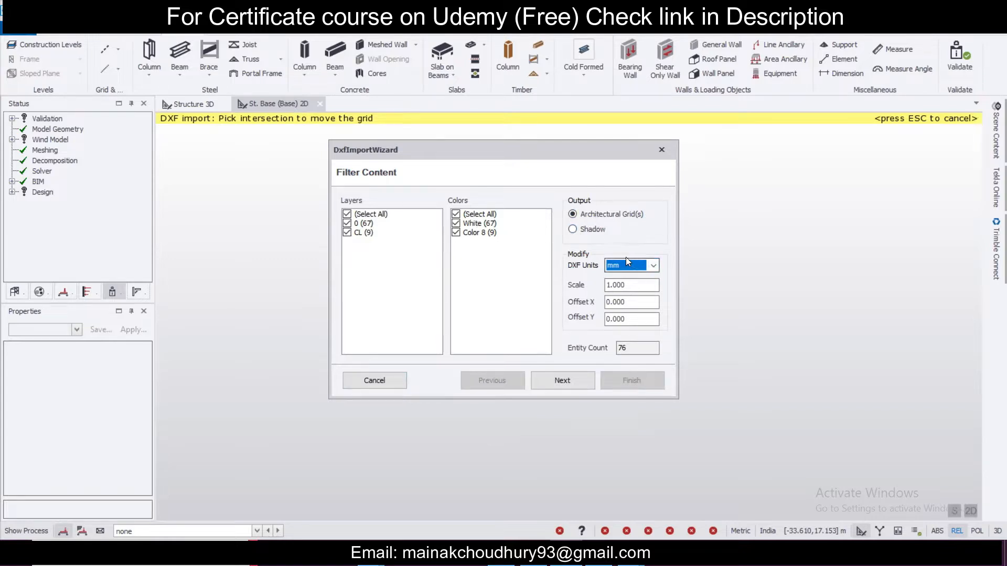
click(348, 223)
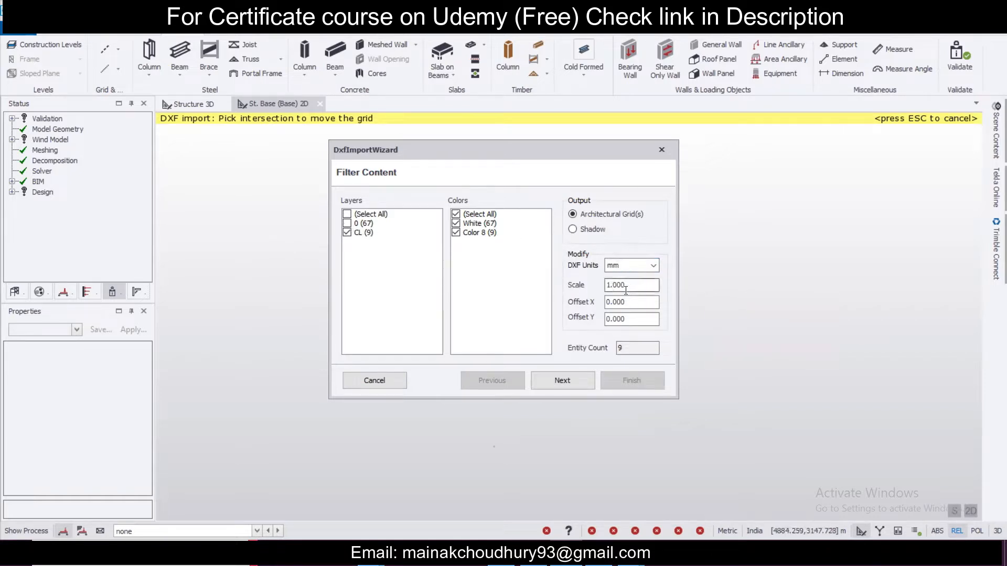
click(577, 385)
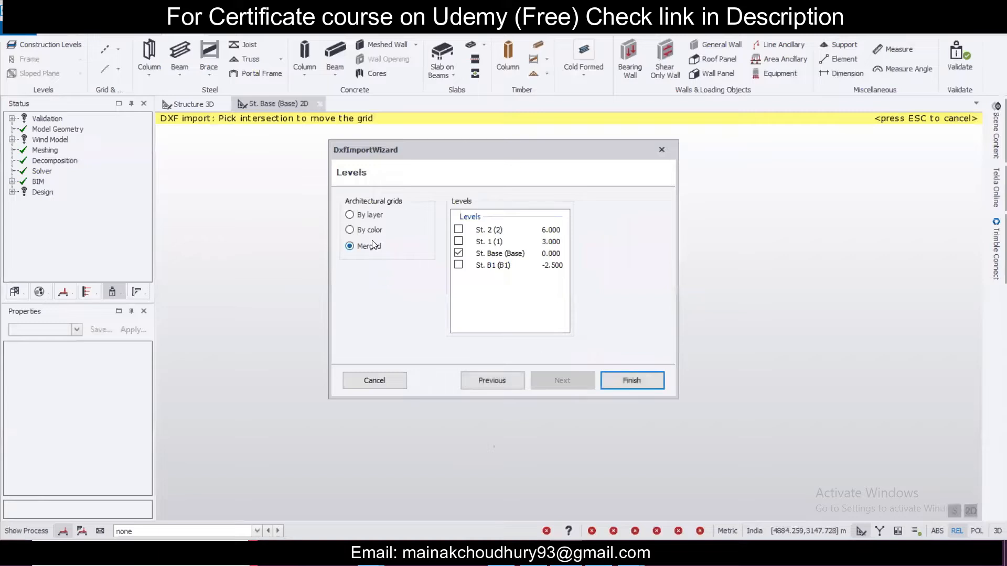
Create the architectural grid by layer on all levels (2, 1, Base and B1) and finish the DXF import
click(372, 215)
click(459, 242)
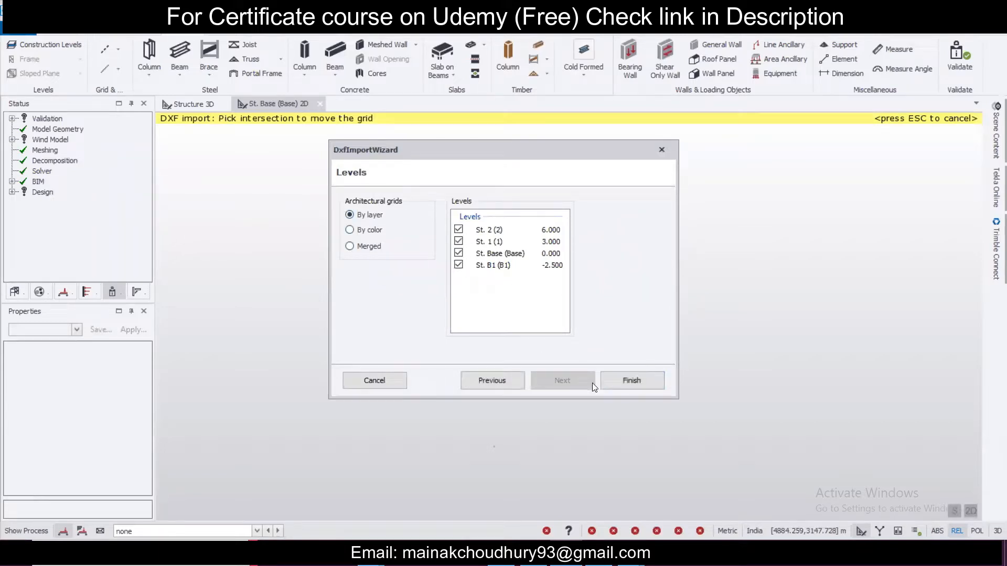
click(632, 383)
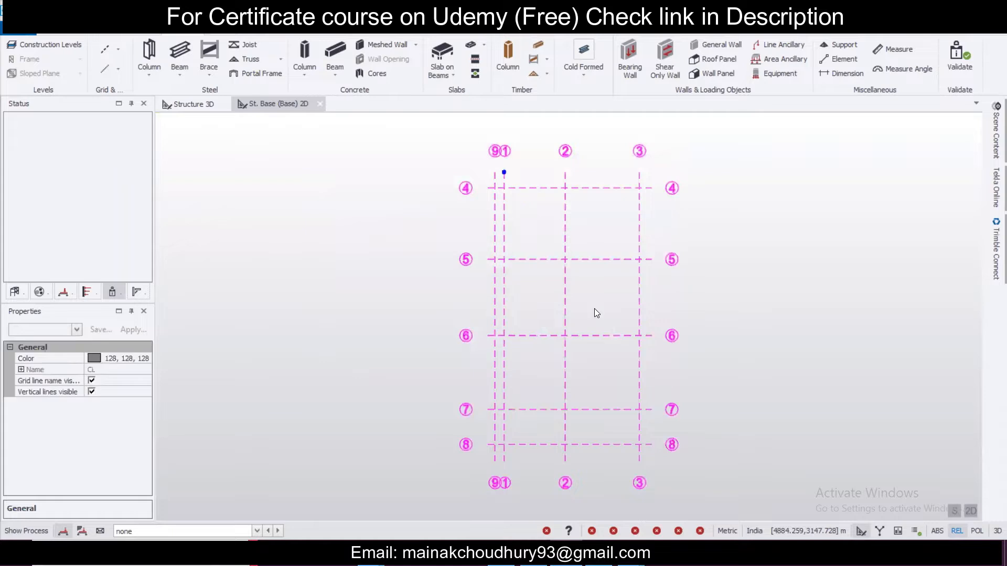
key(Escape)
scroll(526, 258, down, 2)
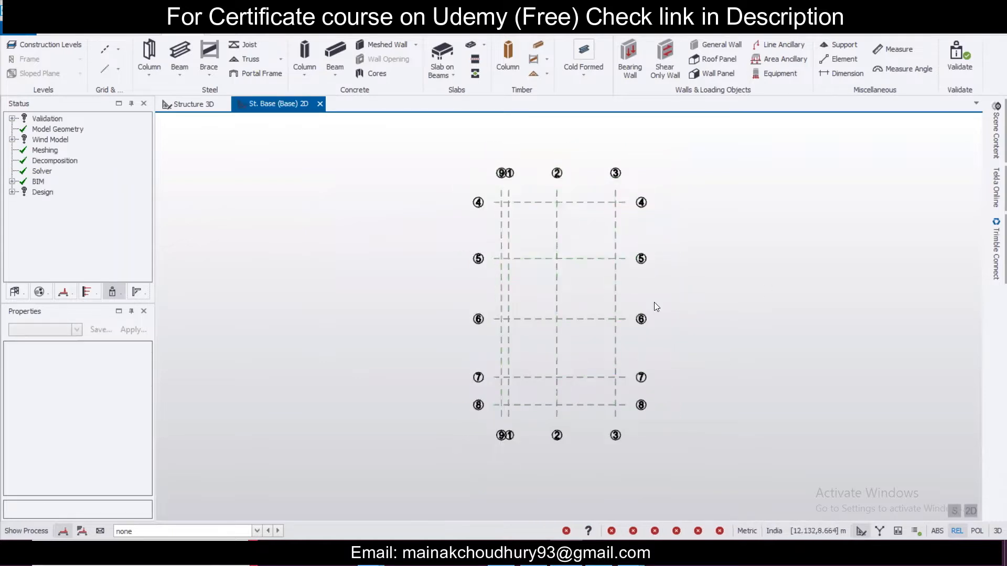
scroll(655, 305, up, 1)
Start another DXF grid import and load the TSD File drawing
click(119, 48)
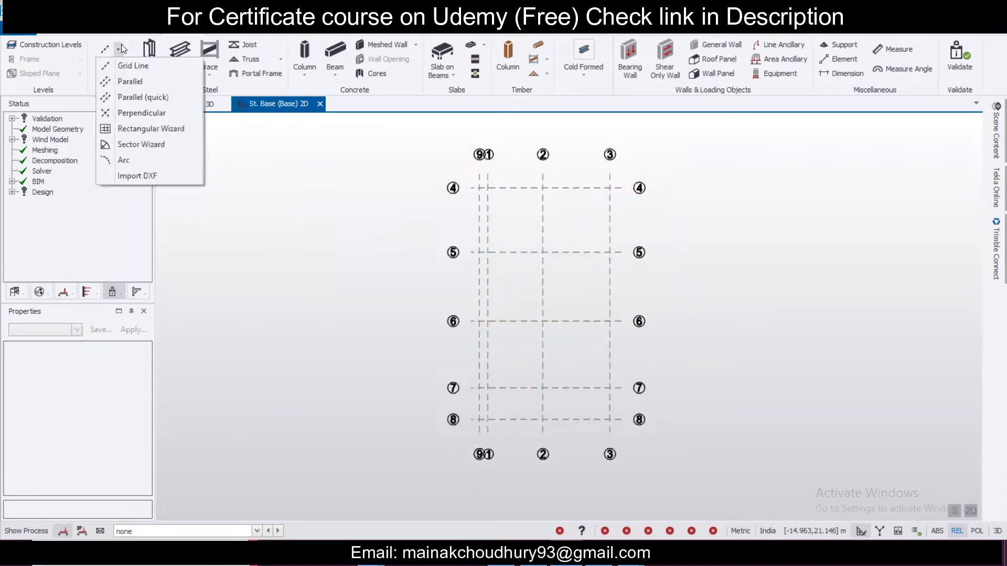
click(183, 176)
click(210, 111)
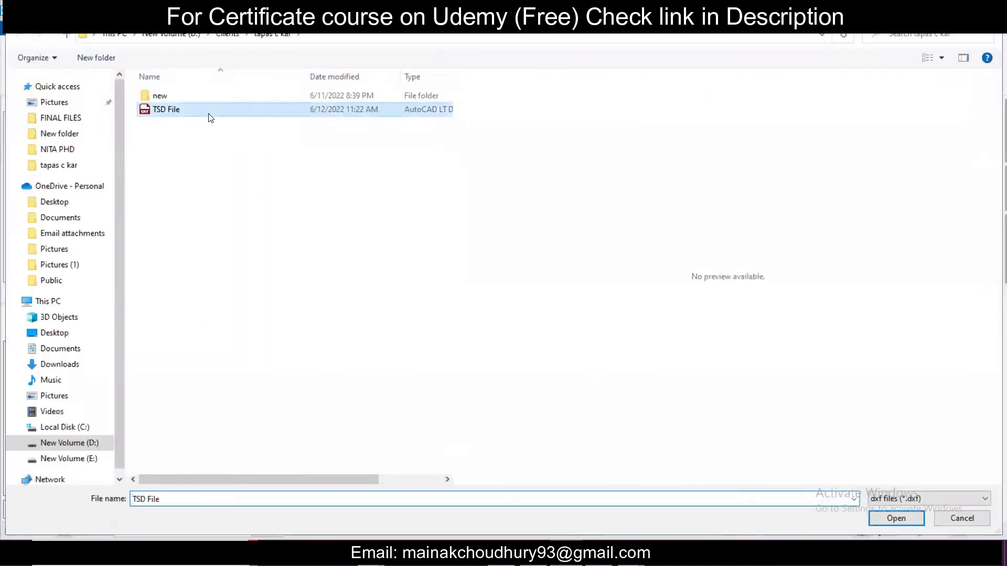
click(899, 521)
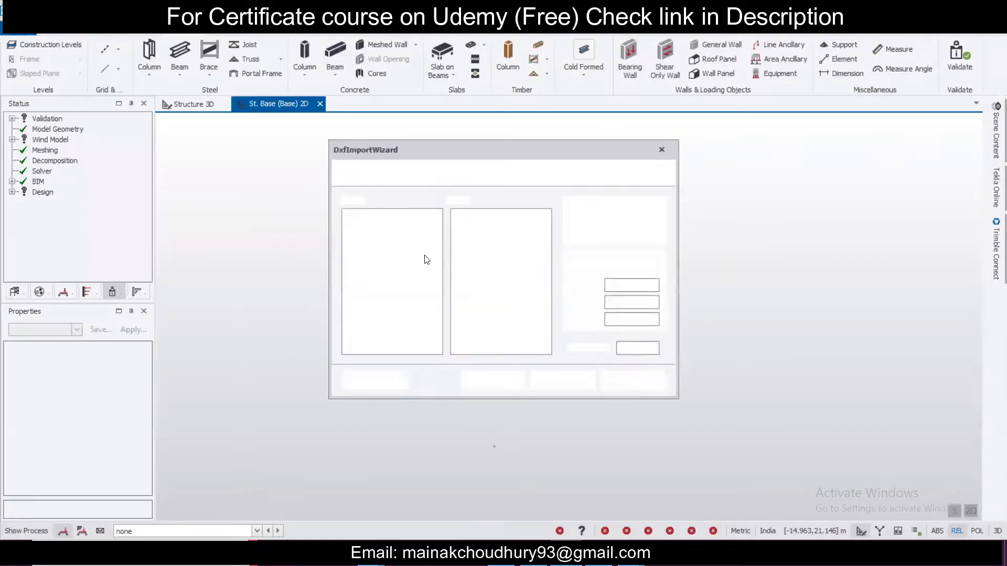
Import only layer 0 of the drawing as a shadow, with the DXF units set to mm
click(347, 233)
click(652, 265)
click(634, 279)
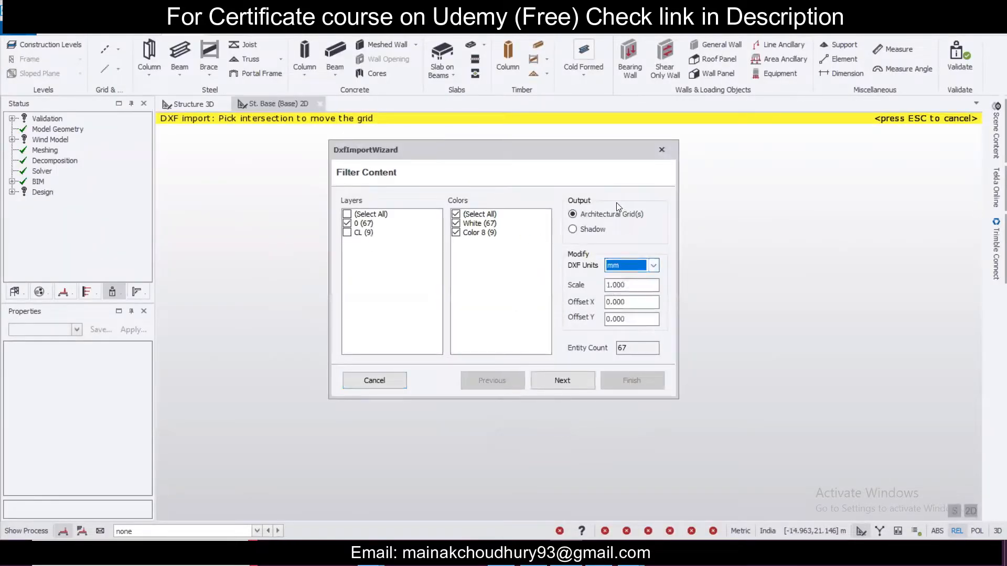
click(573, 229)
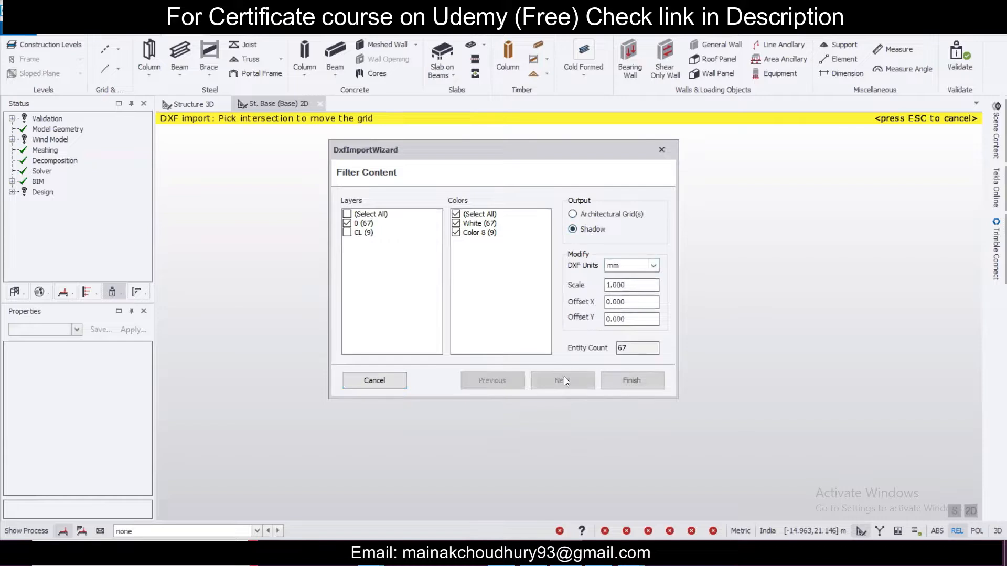
click(635, 381)
Examine how the imported shadow outline lines up with the architectural grid on the Base plan
scroll(483, 445, up, 5)
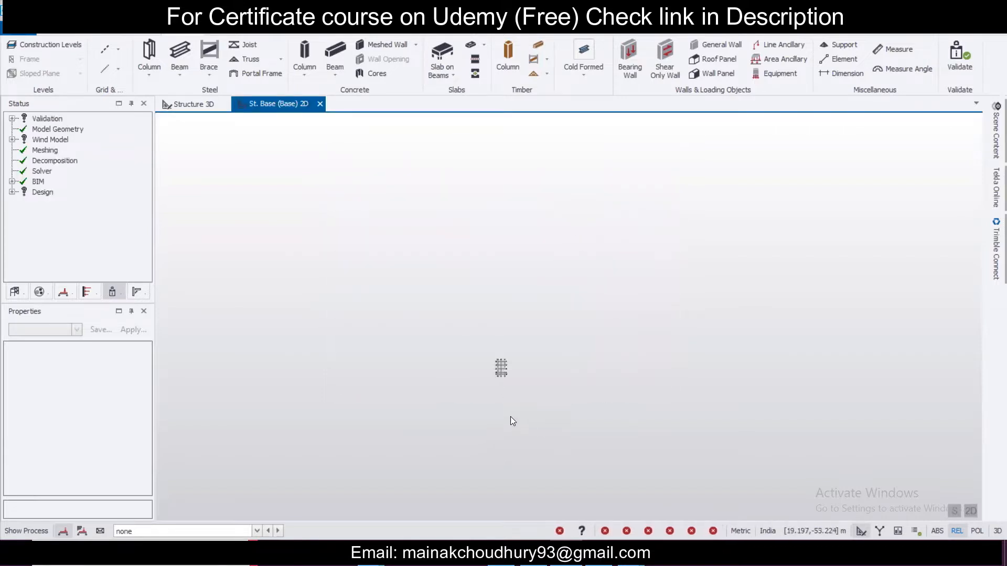
scroll(524, 370, up, 3)
scroll(535, 398, up, 2)
middle_drag(533, 401, 594, 336)
scroll(557, 342, up, 6)
scroll(530, 350, down, 4)
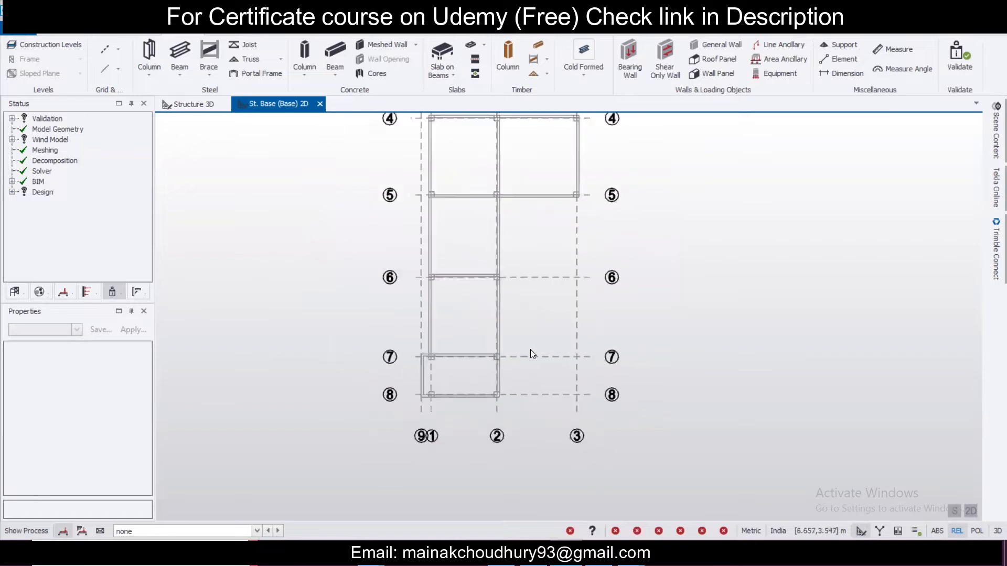
scroll(493, 360, down, 2)
scroll(493, 361, up, 3)
scroll(492, 350, down, 1)
middle_drag(512, 340, 530, 365)
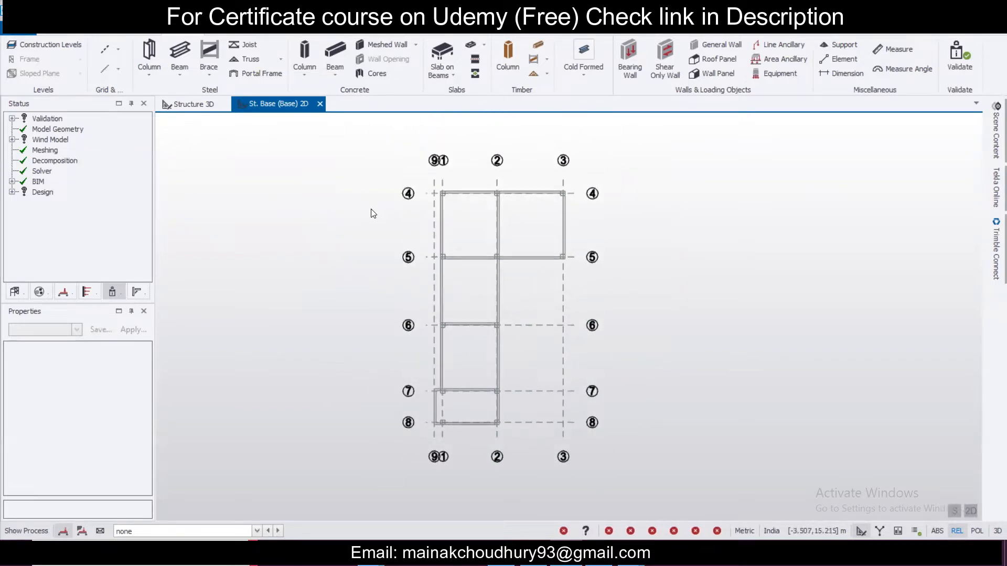
Start a cast-in-place concrete column and define a rectangular section with breadth and depth of 300 mm
click(314, 72)
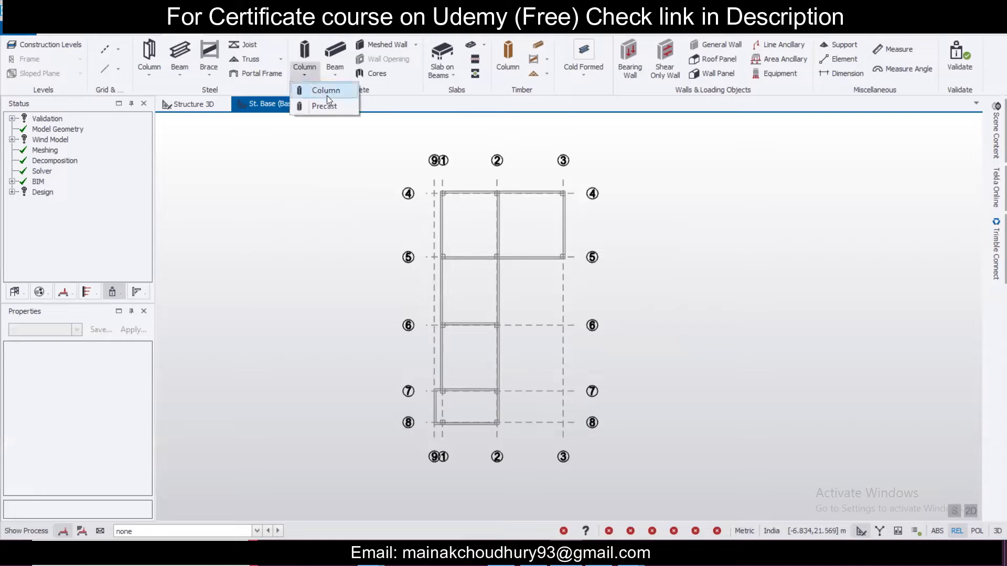
click(326, 92)
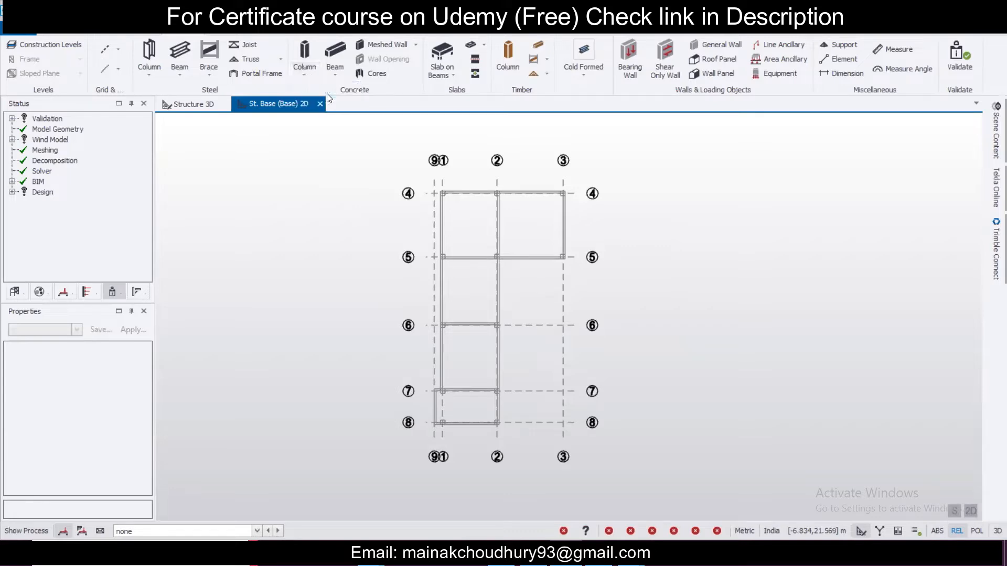
drag(146, 375, 140, 407)
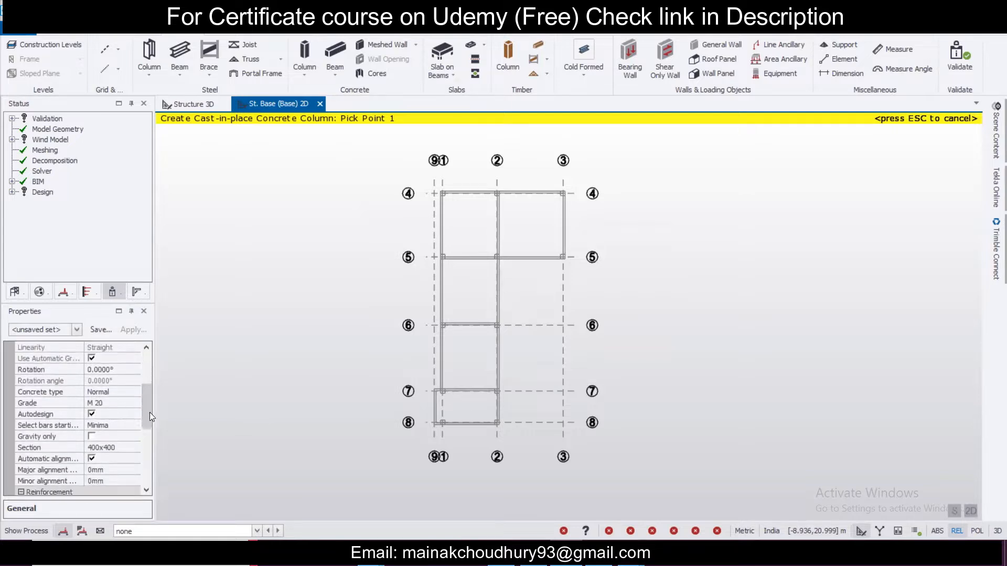
scroll(147, 425, down, 2)
click(129, 404)
click(130, 404)
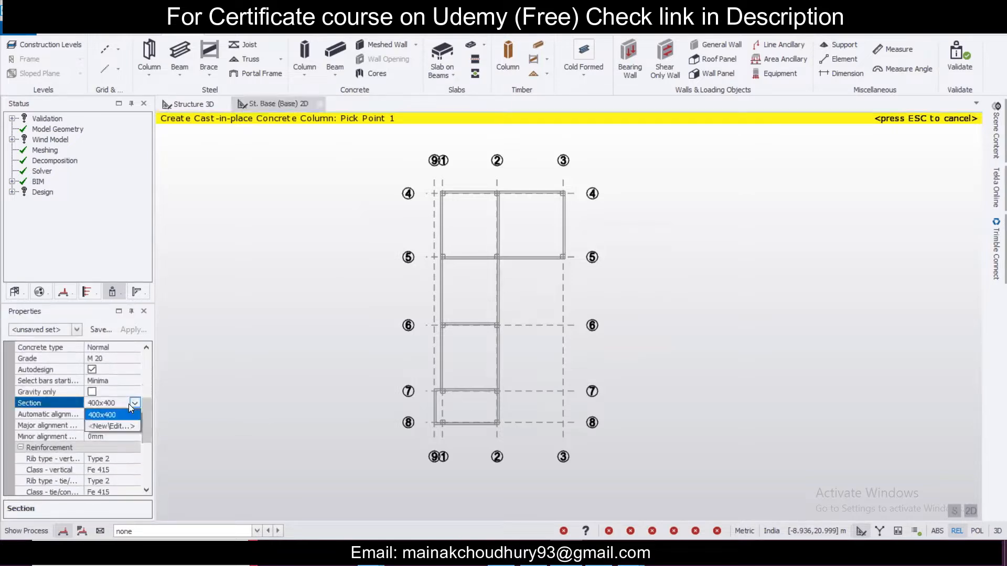
click(128, 424)
drag(460, 191, 416, 216)
text(300300)
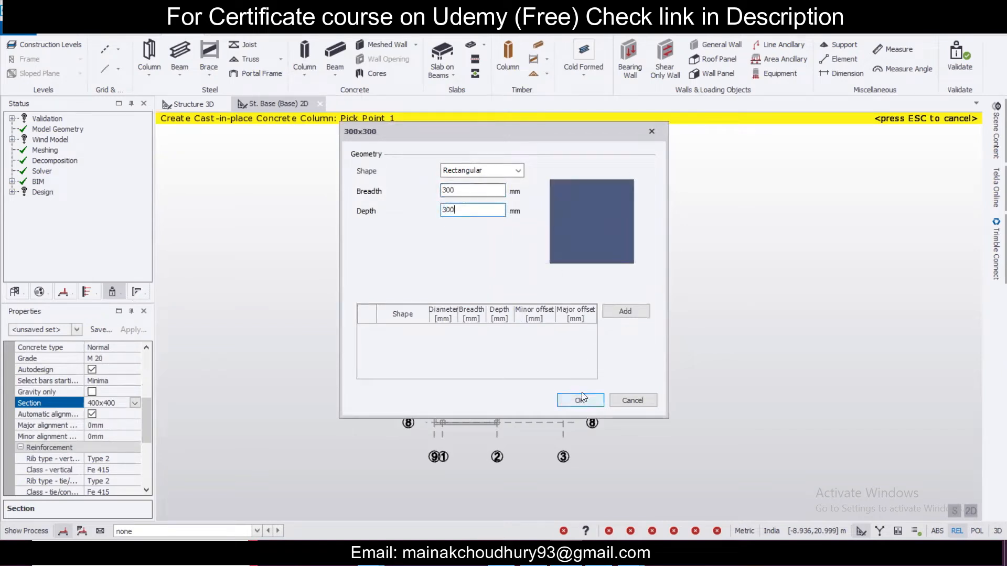
click(580, 400)
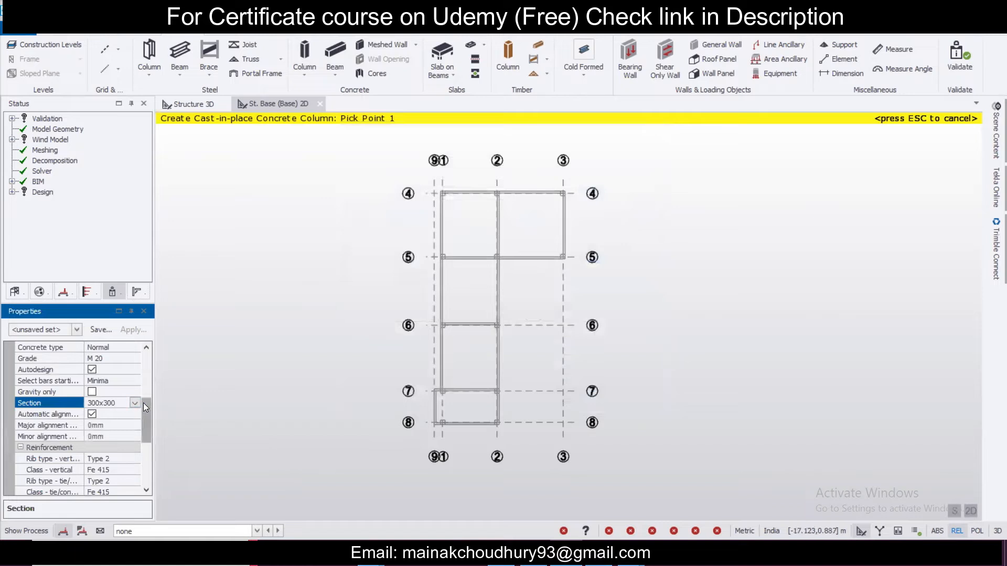
Set the column's vertical and tie/confinement reinforcement classes to Fe 500
scroll(135, 410, down, 2)
click(134, 415)
click(135, 415)
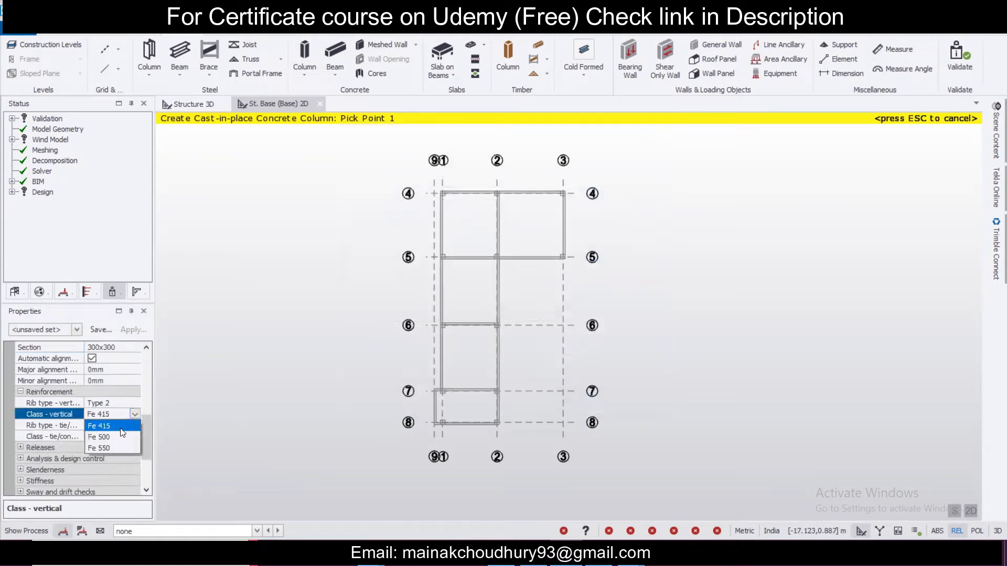
click(118, 436)
click(136, 435)
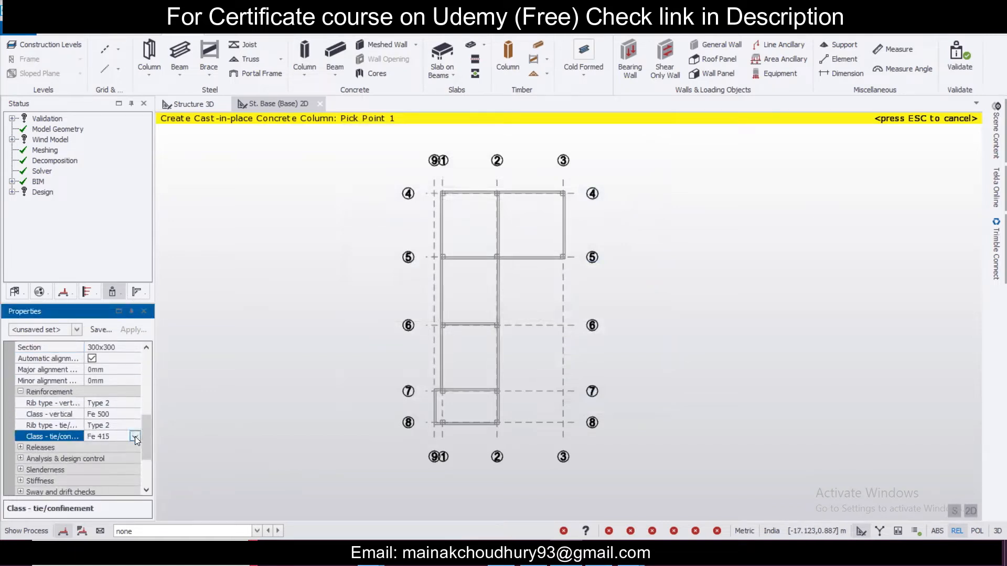
click(134, 436)
click(124, 446)
Check the column's nominal cover and turn off its automatic alignment
drag(147, 423, 150, 452)
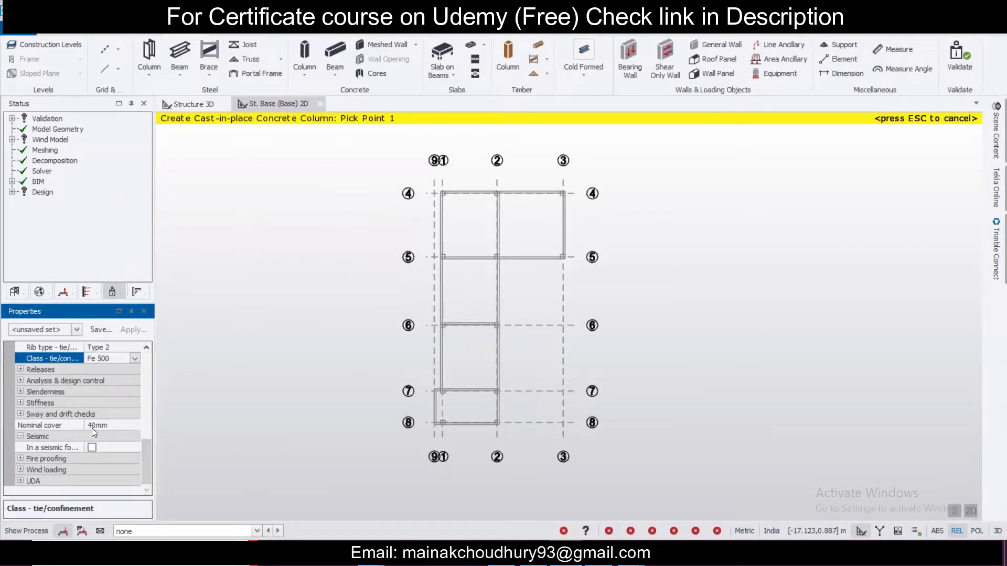
drag(142, 445, 147, 422)
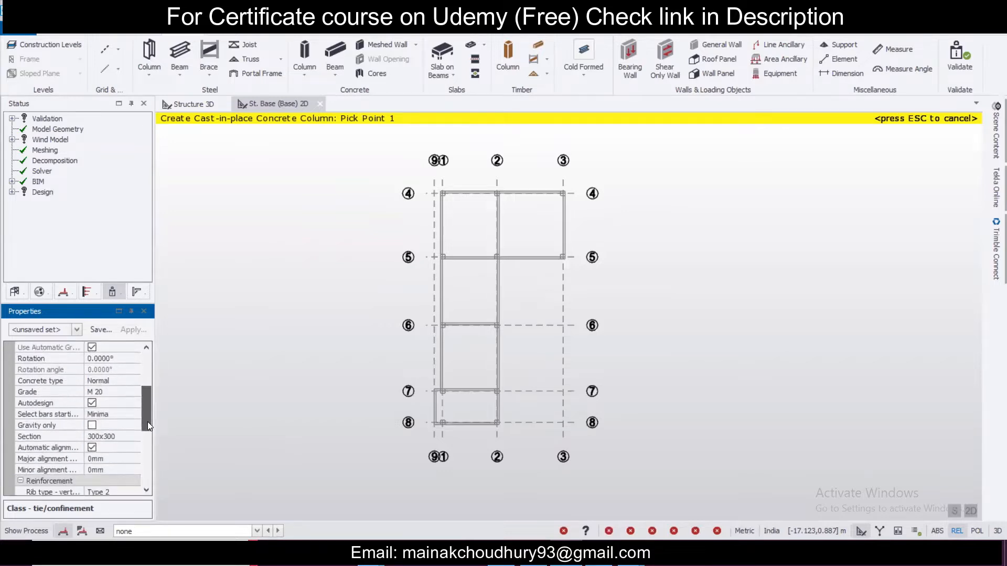
click(92, 447)
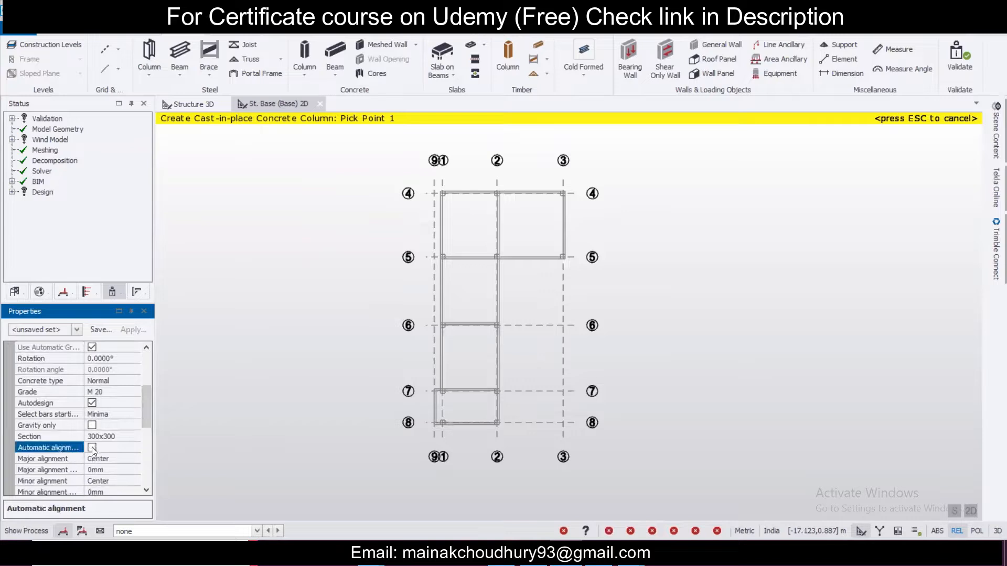
Save the column properties as a property set named C300x300
click(103, 330)
text(C)
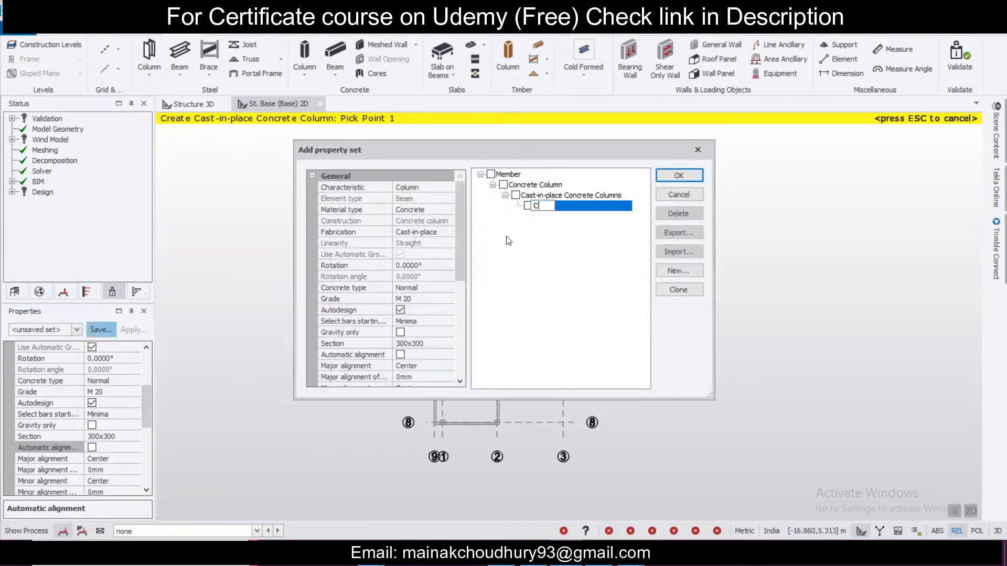
text(300x30)
click(677, 172)
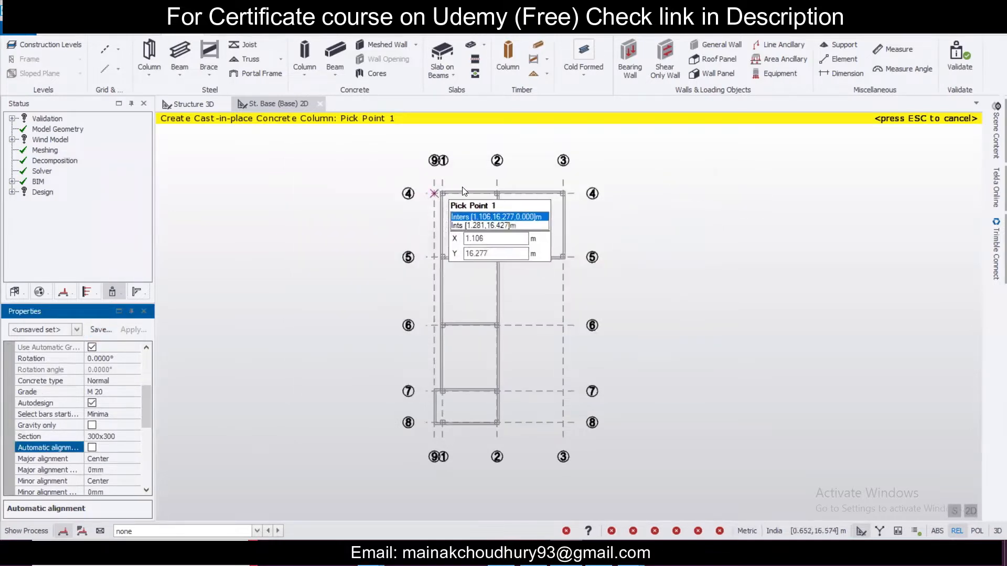
Place columns where grid line 4 meets lines 1, 2 and 3, applying property set C300x300 from line 2 onward
scroll(463, 191, up, 5)
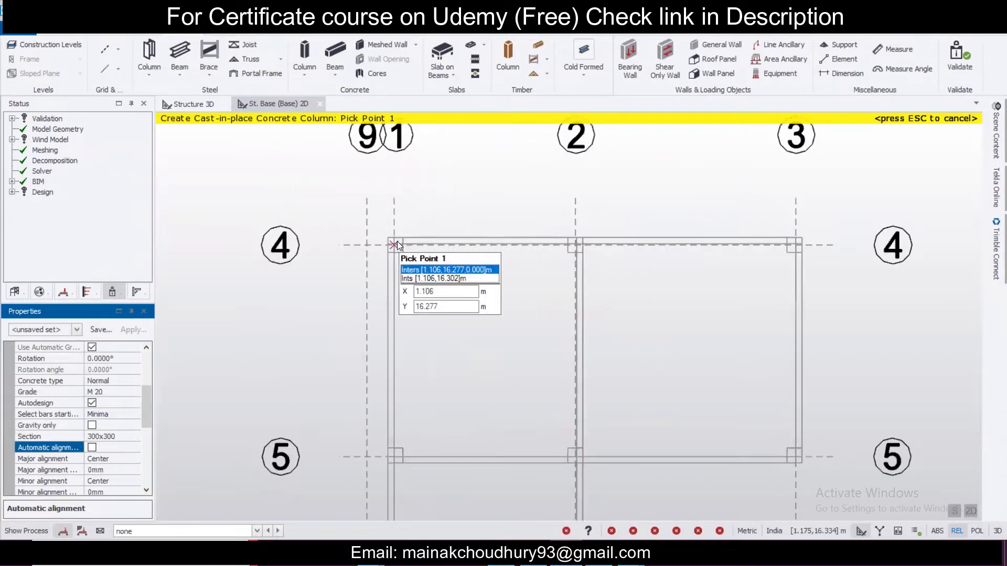
click(398, 244)
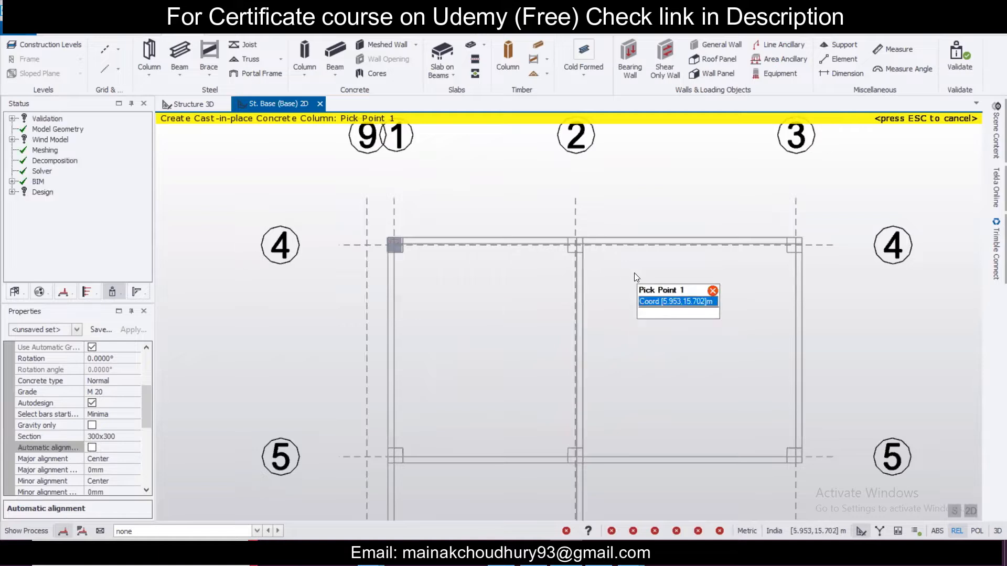
click(79, 331)
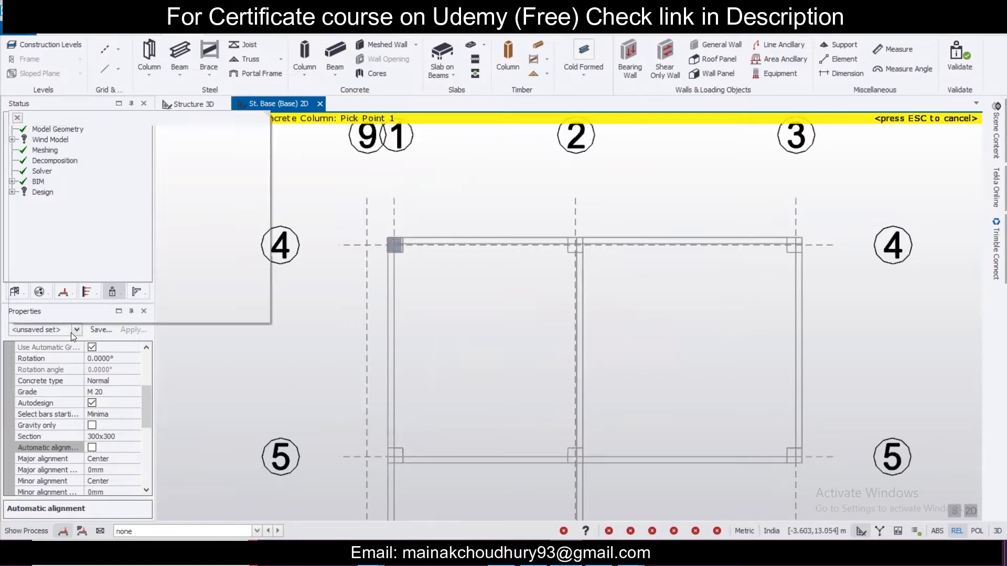
click(87, 143)
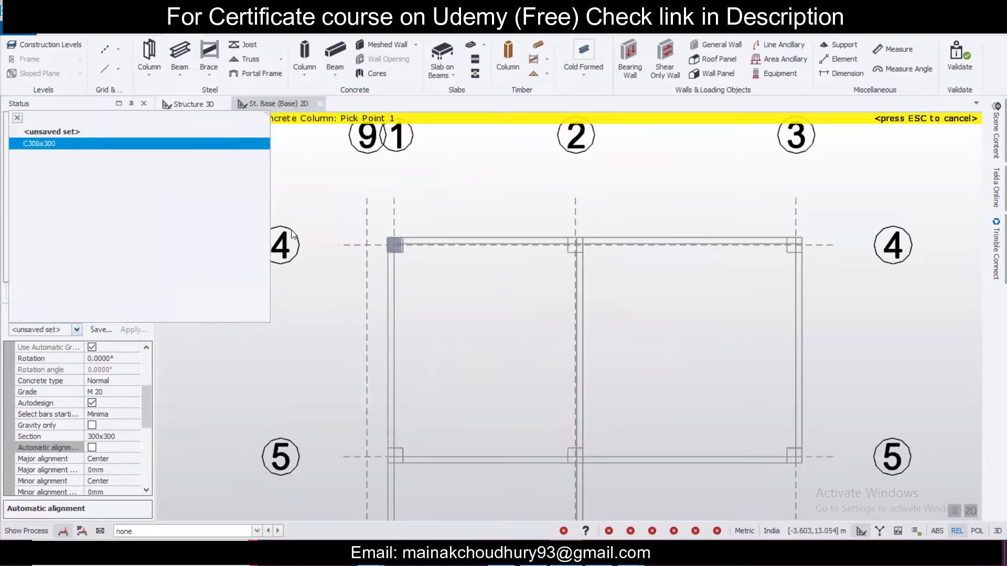
click(577, 243)
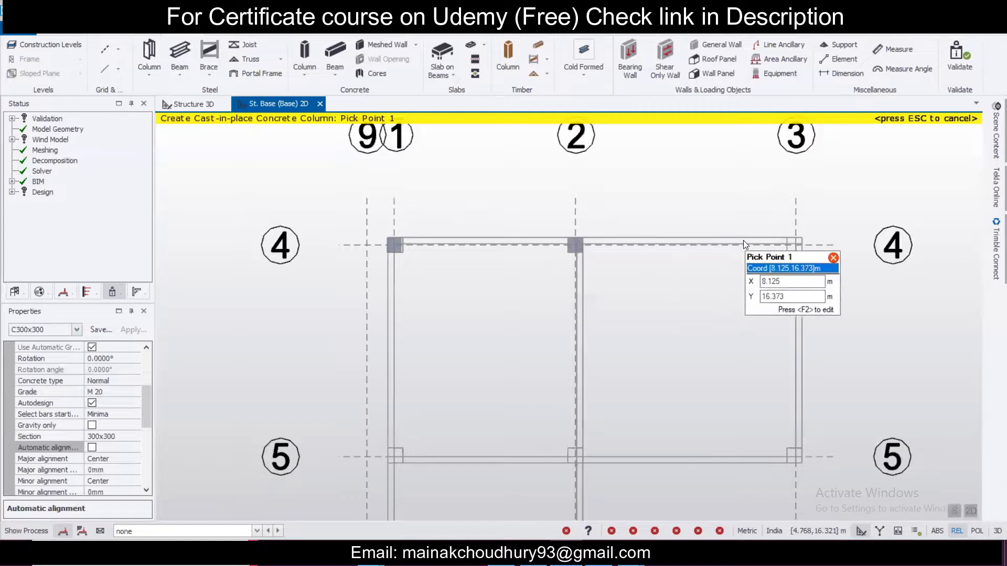
click(794, 243)
Place a C300x300 column at the intersection of grid lines 5 and 1
scroll(574, 241, down, 1)
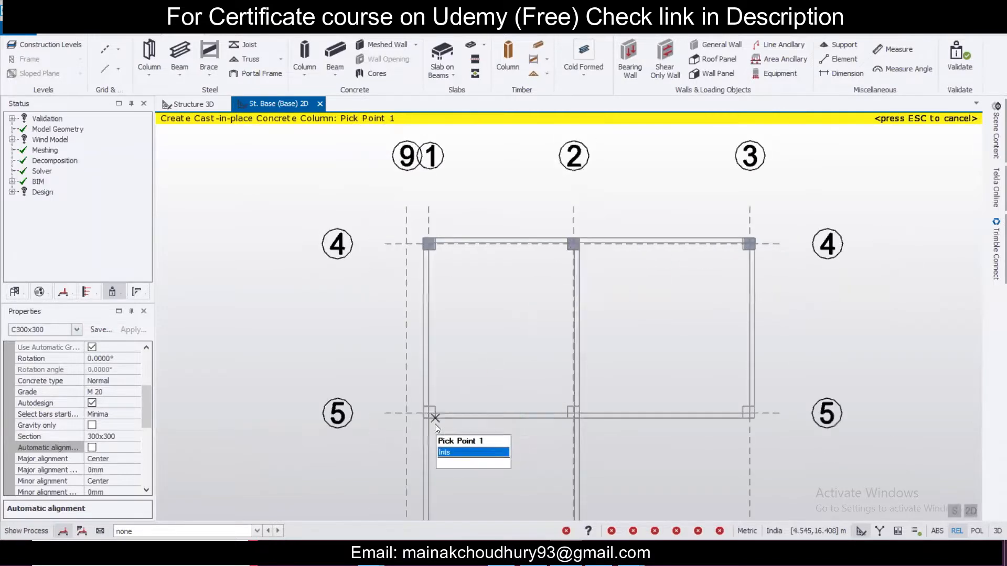
scroll(435, 424, up, 1)
click(423, 415)
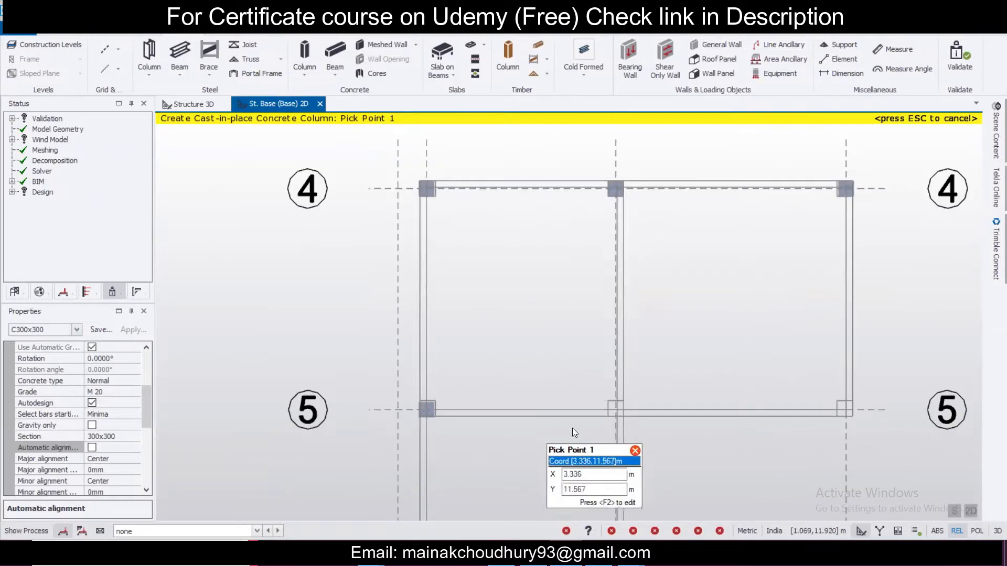
Place C300x300 columns where grid line 5 meets lines 2 and 3, and where grid line 6 meets lines 1 and 2
click(621, 406)
click(846, 405)
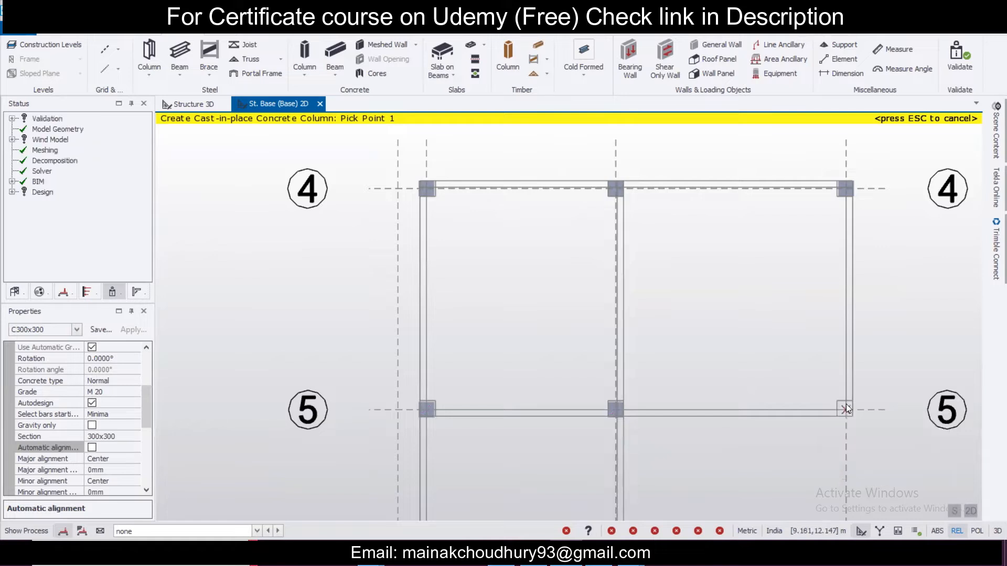
middle_drag(616, 398, 519, 223)
middle_drag(346, 464, 388, 323)
click(371, 333)
click(571, 335)
Place C300x300 columns at the intersections of grid line 7 with lines 1 and 2
scroll(493, 320, down, 2)
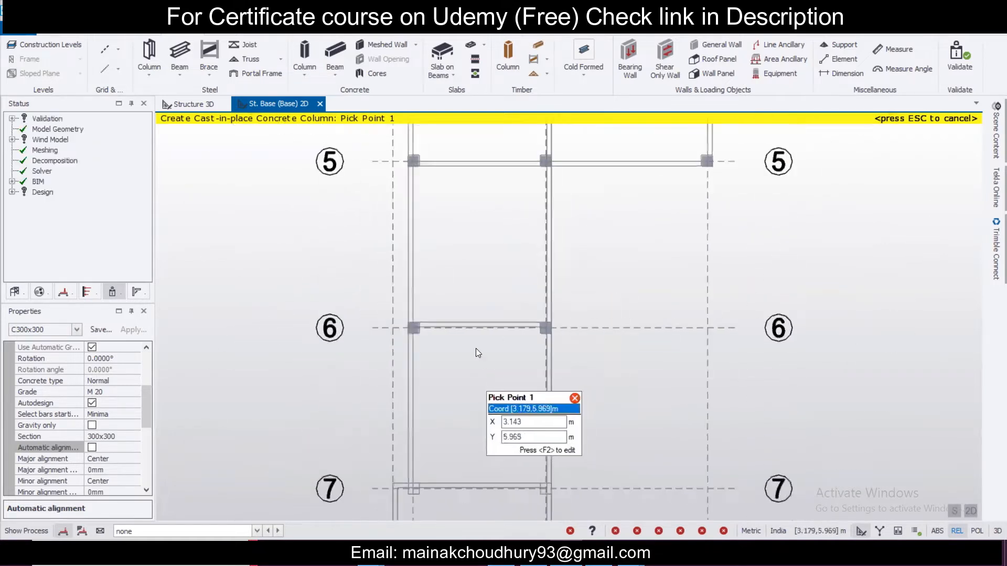
middle_drag(474, 398, 478, 280)
scroll(411, 379, up, 2)
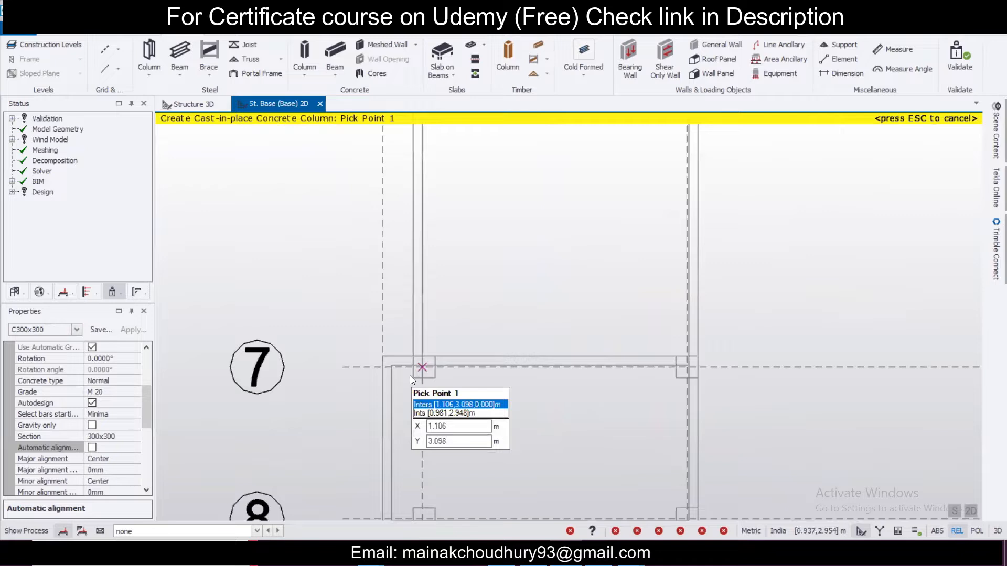
click(422, 367)
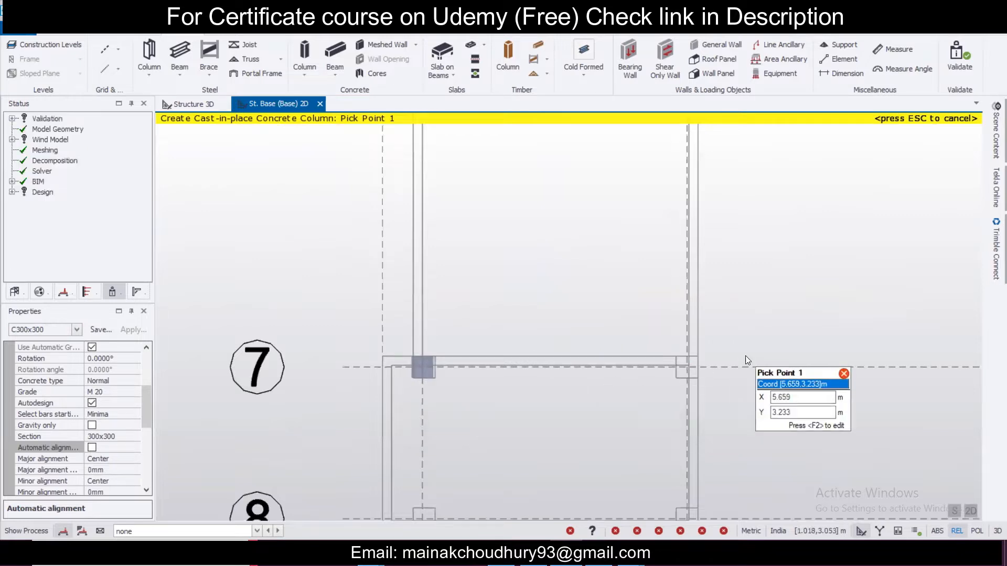
click(687, 365)
Place C300x300 columns at the intersections of grid line 8 with lines 1 and 2
scroll(603, 361, down, 1)
scroll(600, 359, down, 2)
mouse_move(600, 358)
middle_down()
mouse_move(565, 317)
mouse_move(571, 296)
middle_up()
scroll(491, 368, up, 3)
scroll(488, 380, up, 1)
click(482, 373)
click(784, 371)
End column placement and compare the properties of the columns where grid line 4 meets lines 1 and 2
scroll(556, 371, down, 3)
scroll(556, 370, down, 5)
middle_drag(554, 225, 548, 363)
middle_drag(557, 290, 540, 391)
scroll(540, 392, up, 1)
scroll(496, 209, up, 5)
scroll(555, 225, up, 2)
scroll(555, 226, down, 2)
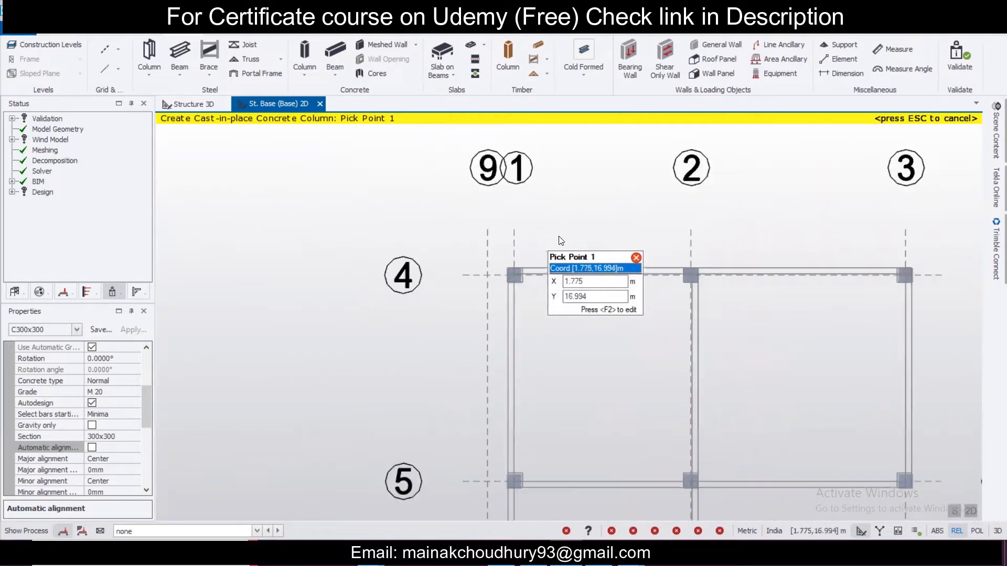
key(Escape)
click(520, 280)
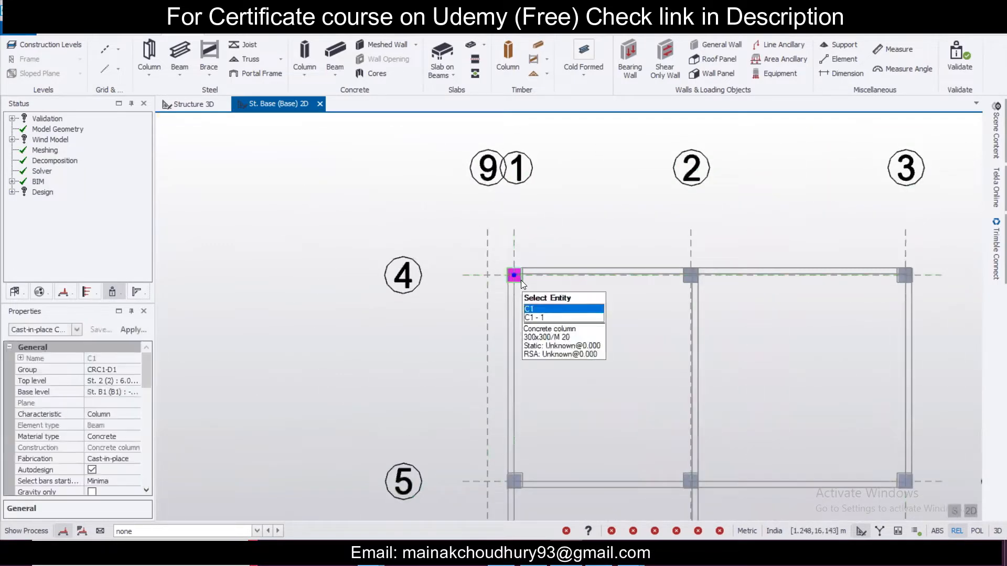
click(72, 329)
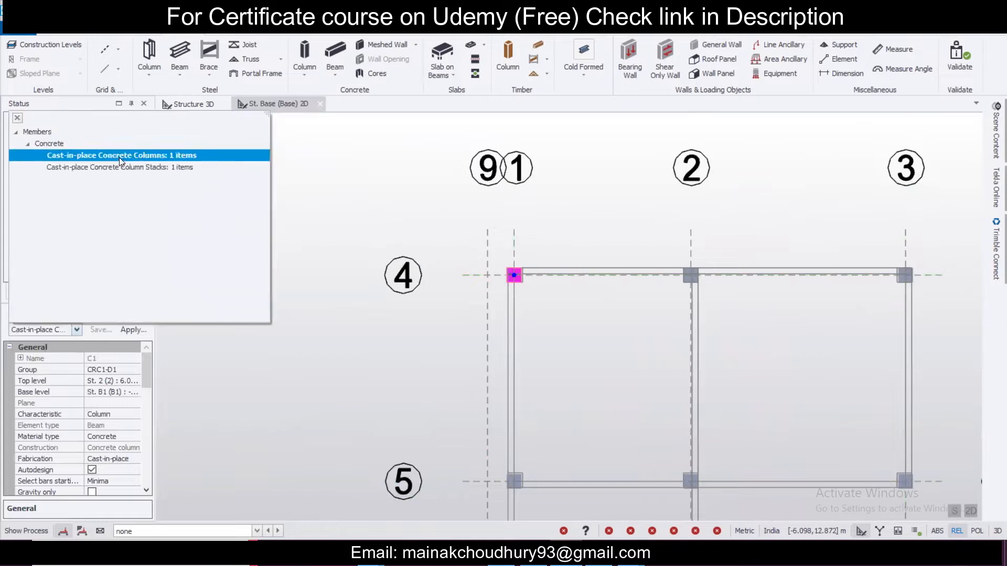
click(126, 261)
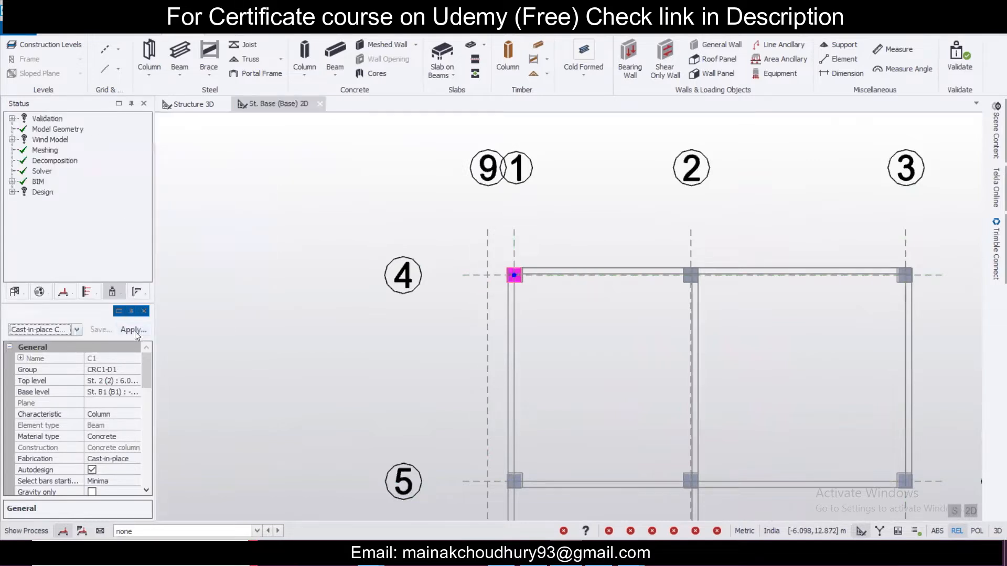
click(685, 276)
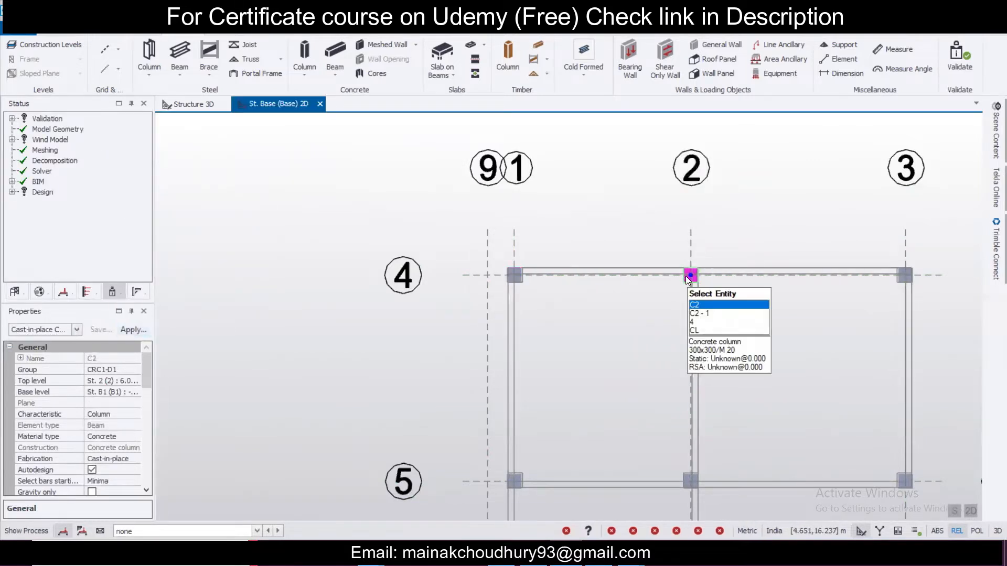
click(517, 283)
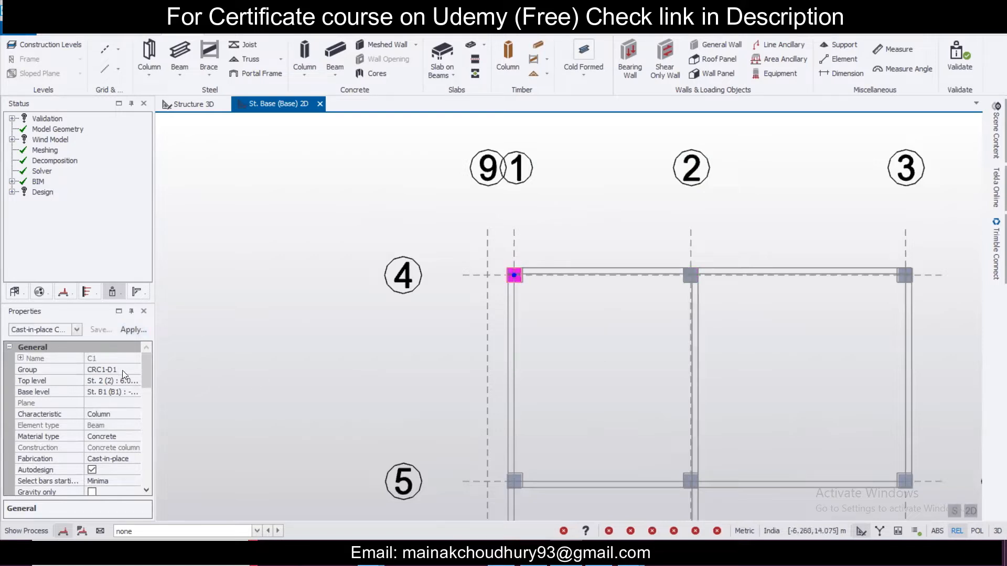
Examine the properties of the column stack C1 - 1 at the intersection of grid lines 4 and 1
scroll(505, 255, up, 2)
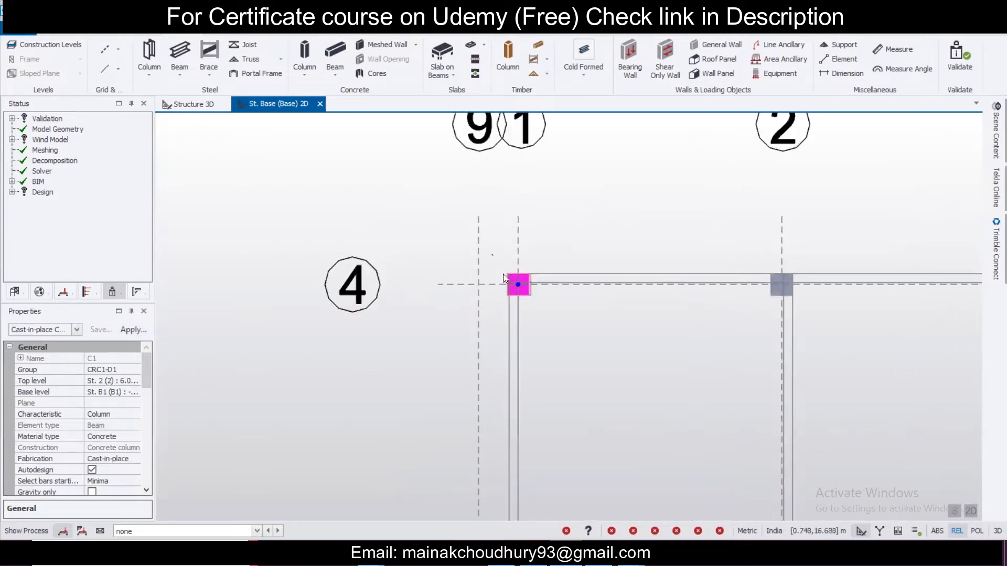
click(519, 284)
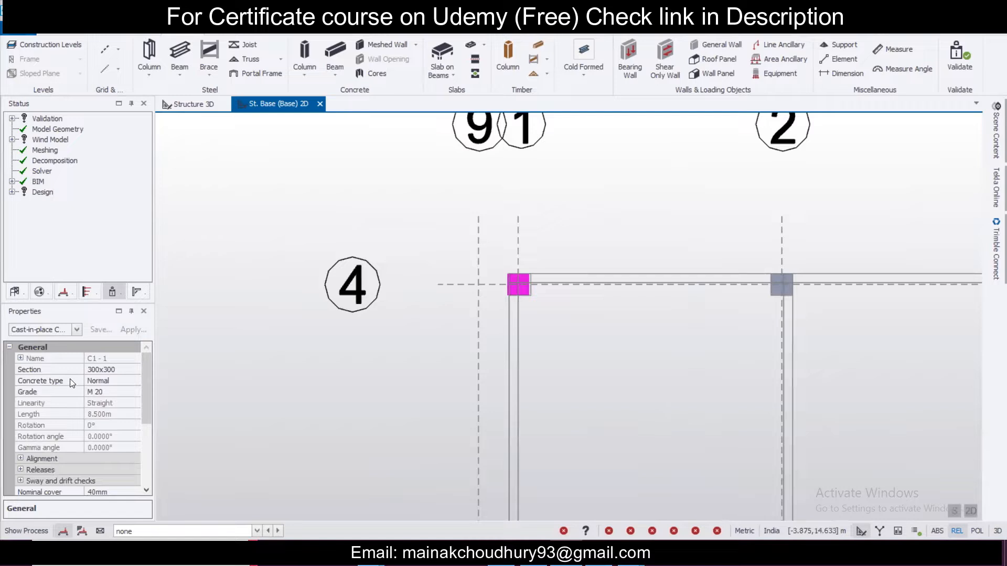
drag(146, 377, 171, 360)
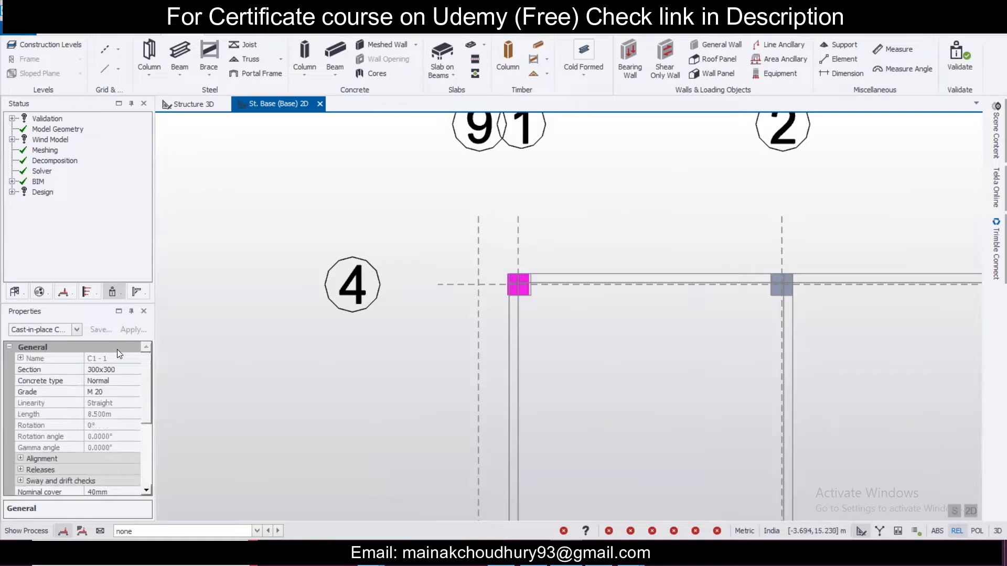
click(78, 332)
click(79, 335)
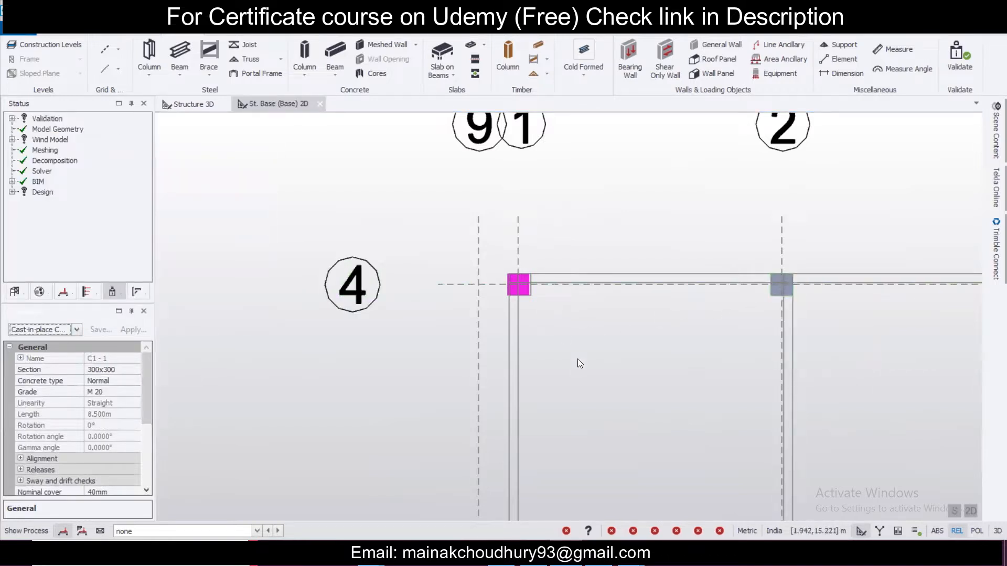
scroll(566, 328, down, 2)
scroll(564, 323, up, 4)
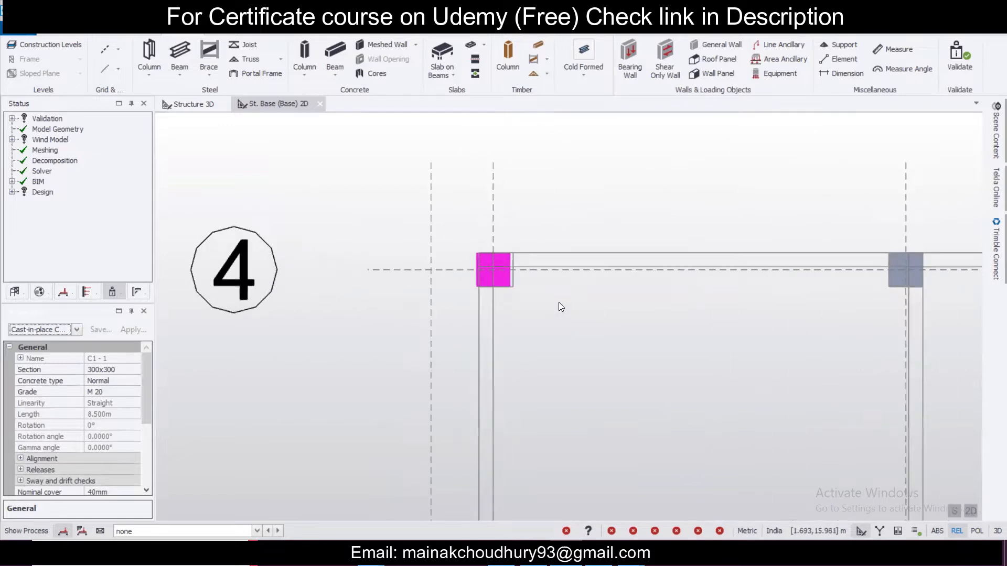
In the 3D structure view, delete the column at grid lines 4 and 1 together with its support
click(207, 105)
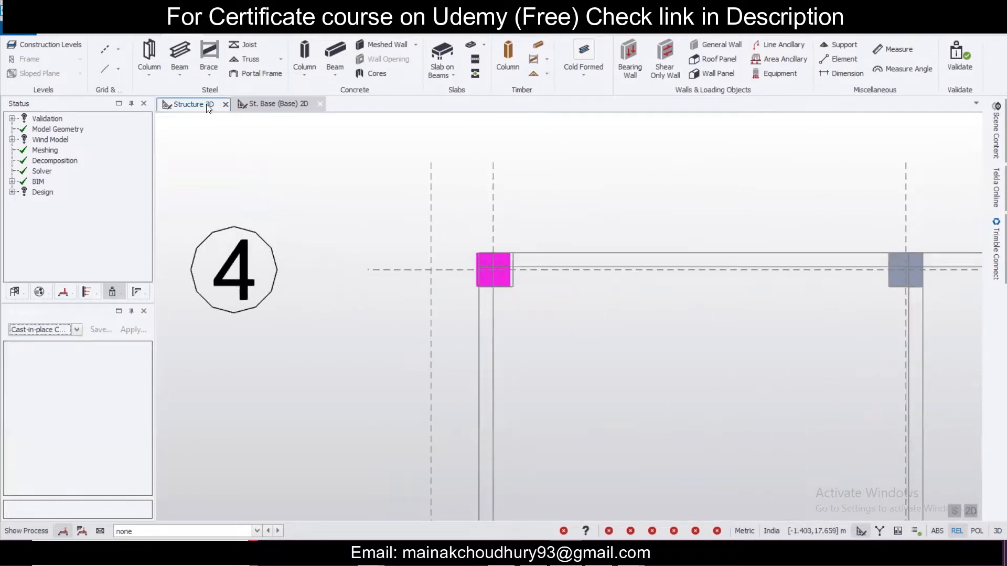
click(439, 336)
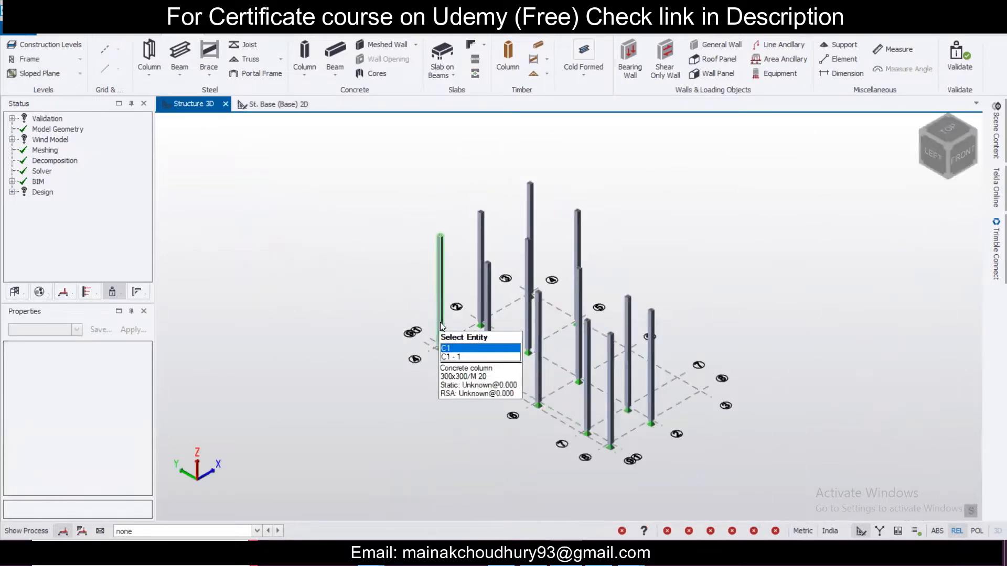
click(447, 352)
key(Delete)
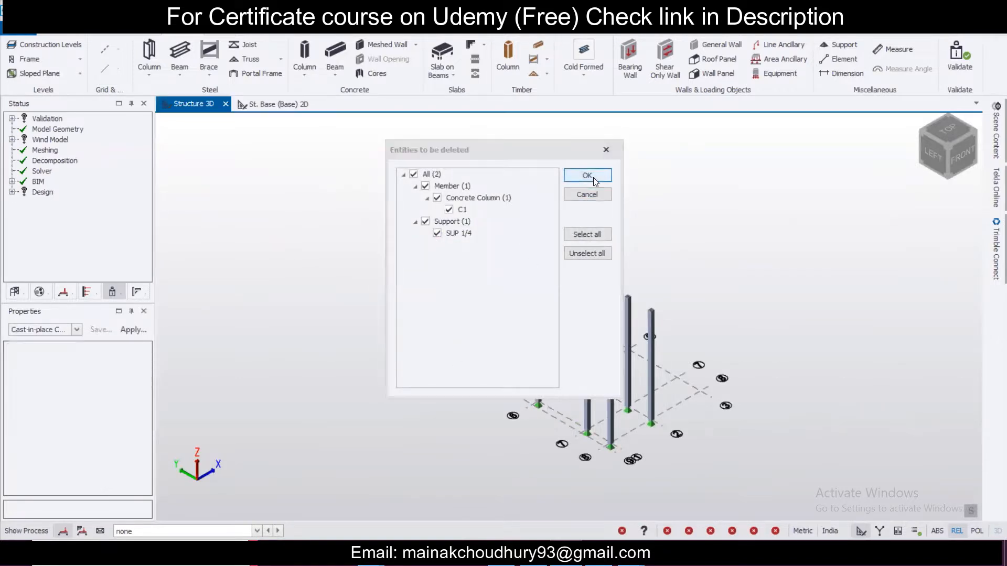
click(587, 177)
In the St. Base 2D view, place a new column at grid lines 4 and 1 using property set C300x300
click(292, 110)
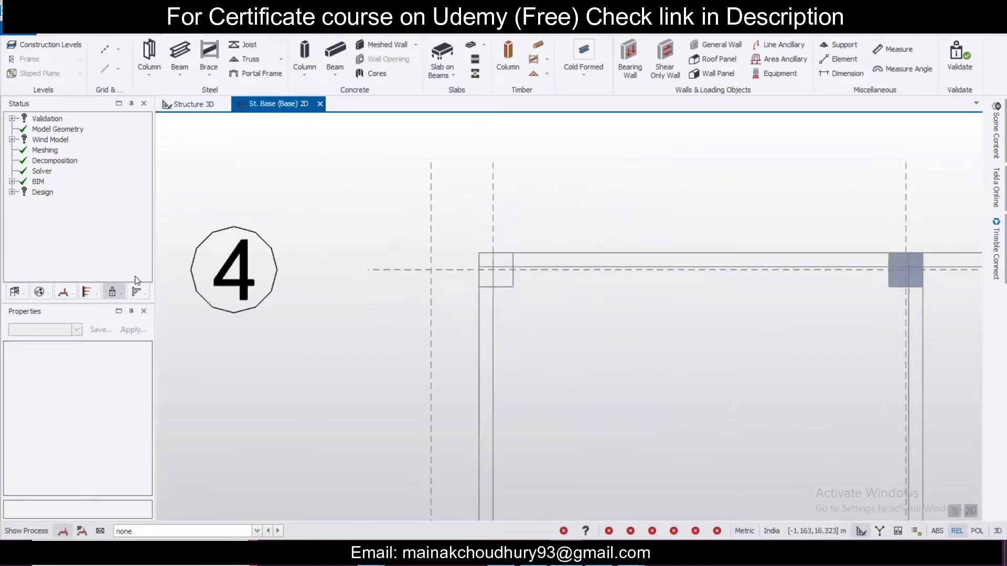
click(304, 52)
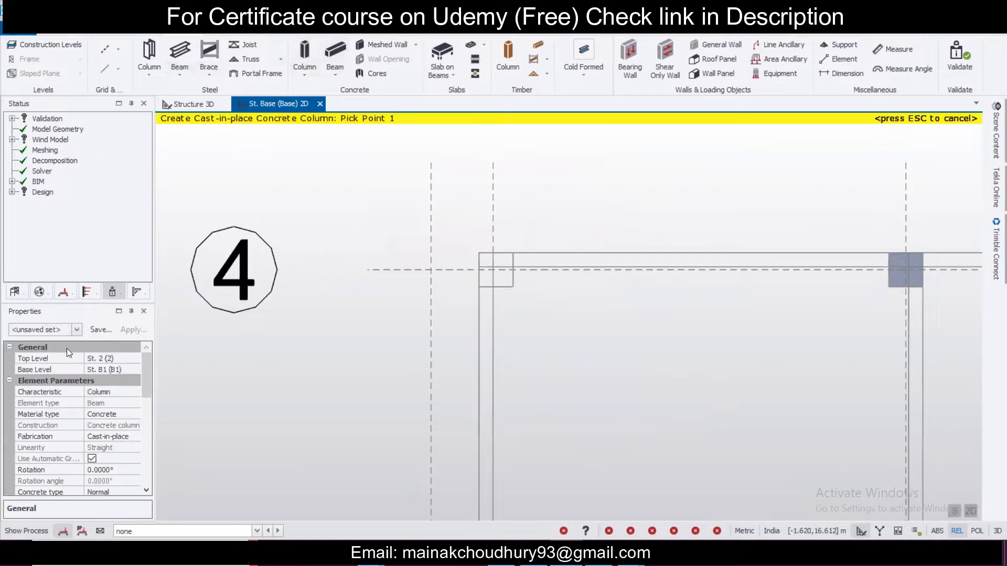
click(76, 330)
click(82, 145)
click(495, 269)
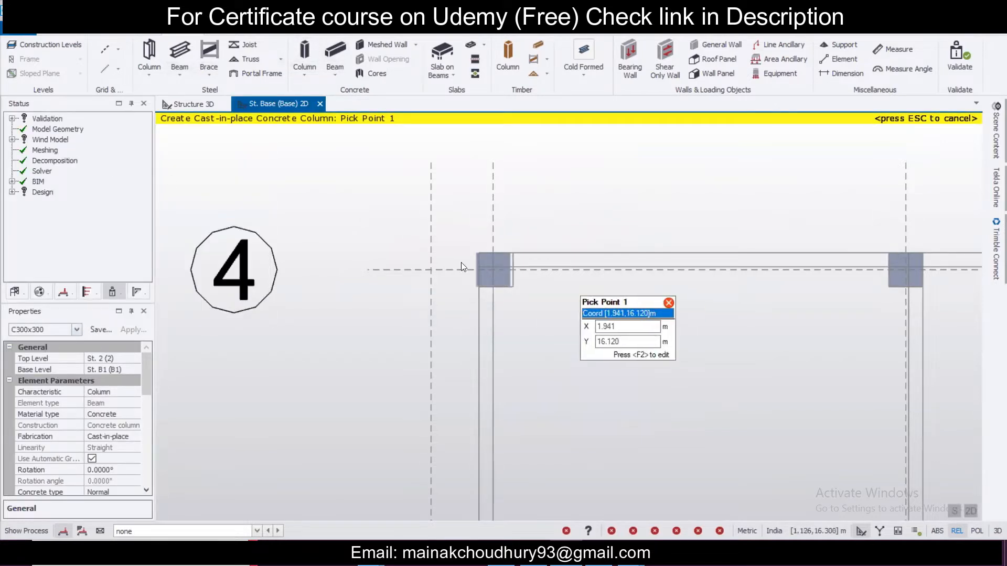
Review the columns in the 3D structure view, return to the full base plan and end column placement
click(193, 107)
middle_drag(264, 297, 202, 75)
click(261, 105)
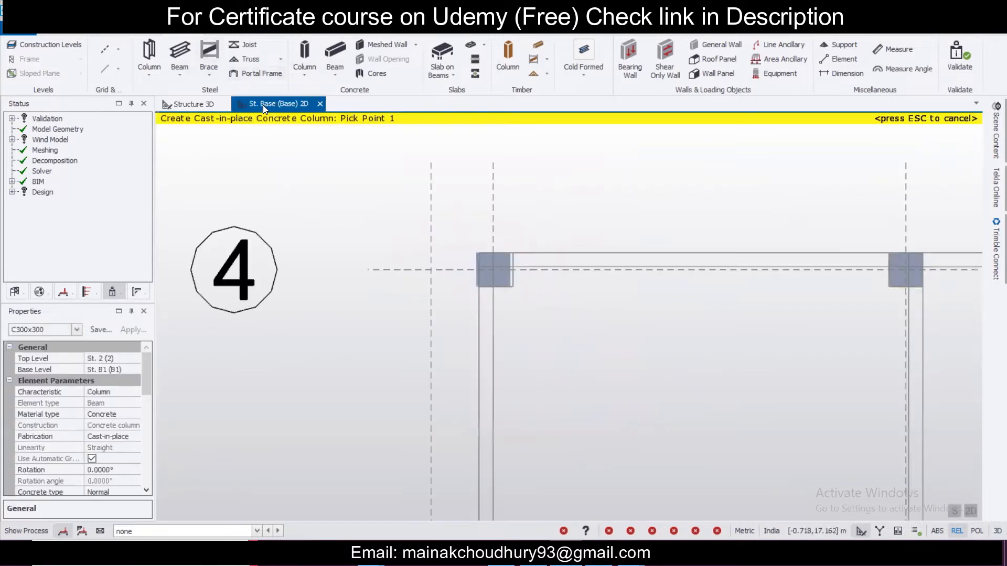
scroll(264, 159, down, 5)
scroll(266, 160, down, 2)
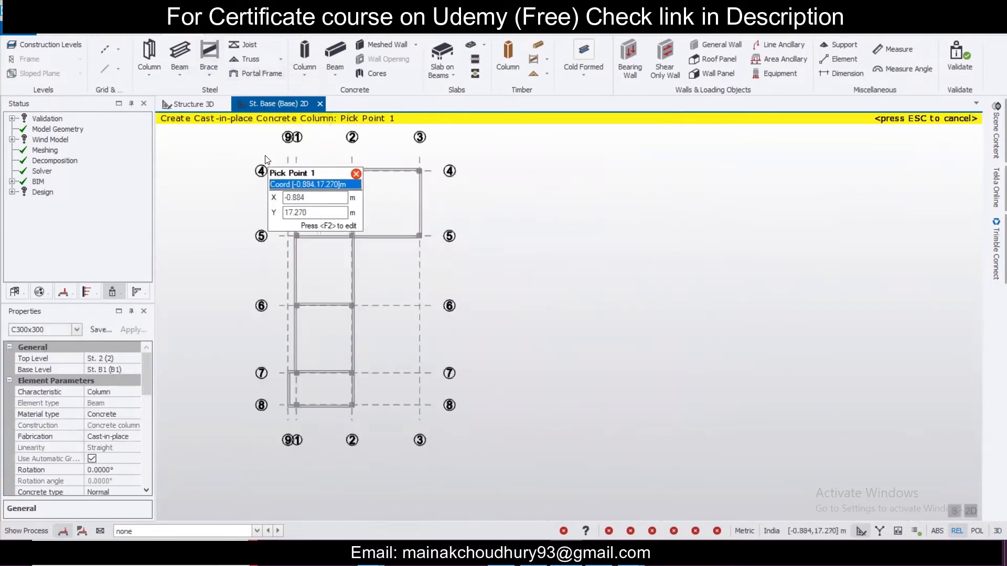
key(Escape)
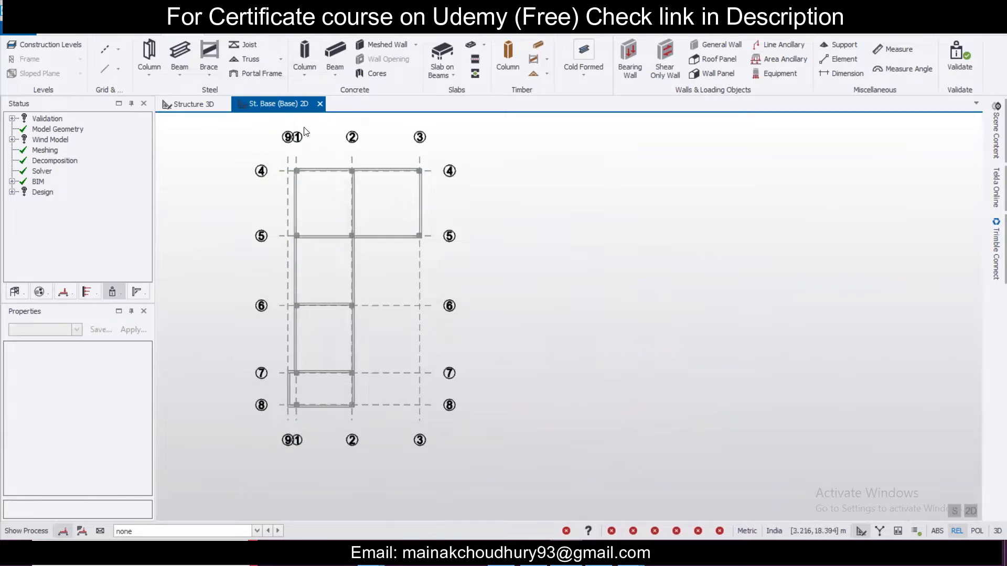
Start a cast-in-place concrete beam and set its longitudinal and stirrup reinforcement classes to Fe 500
click(333, 54)
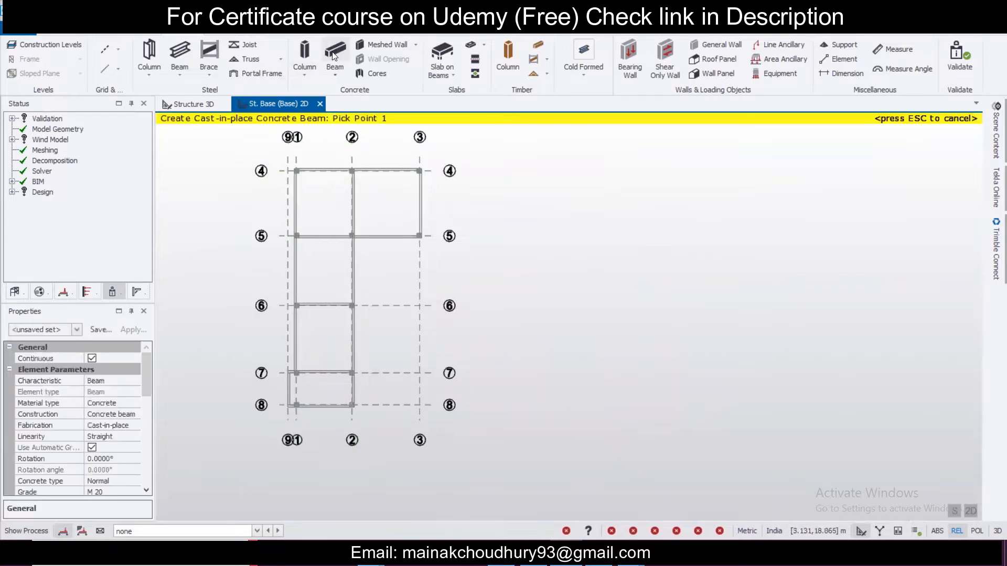
scroll(143, 419, down, 8)
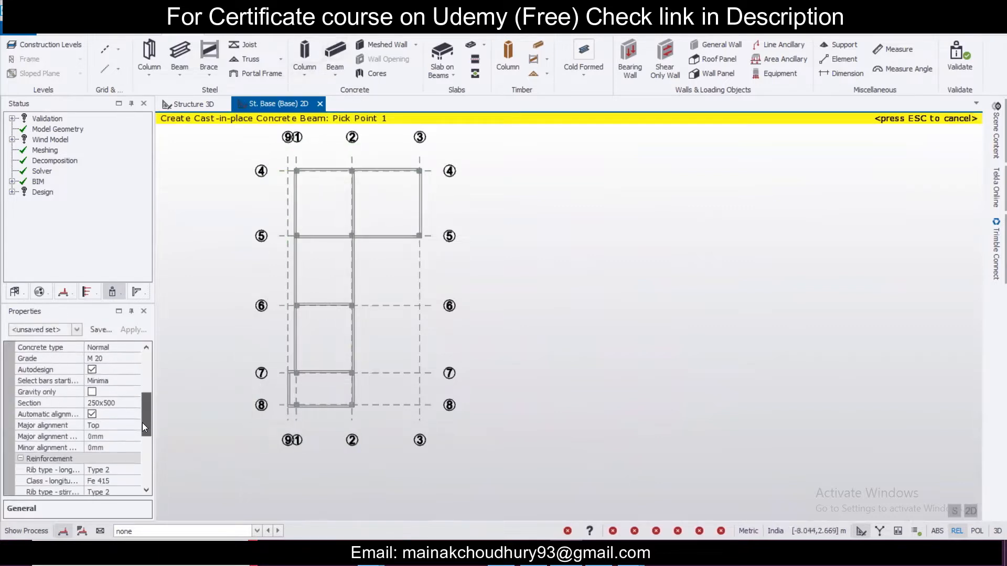
click(131, 449)
click(135, 448)
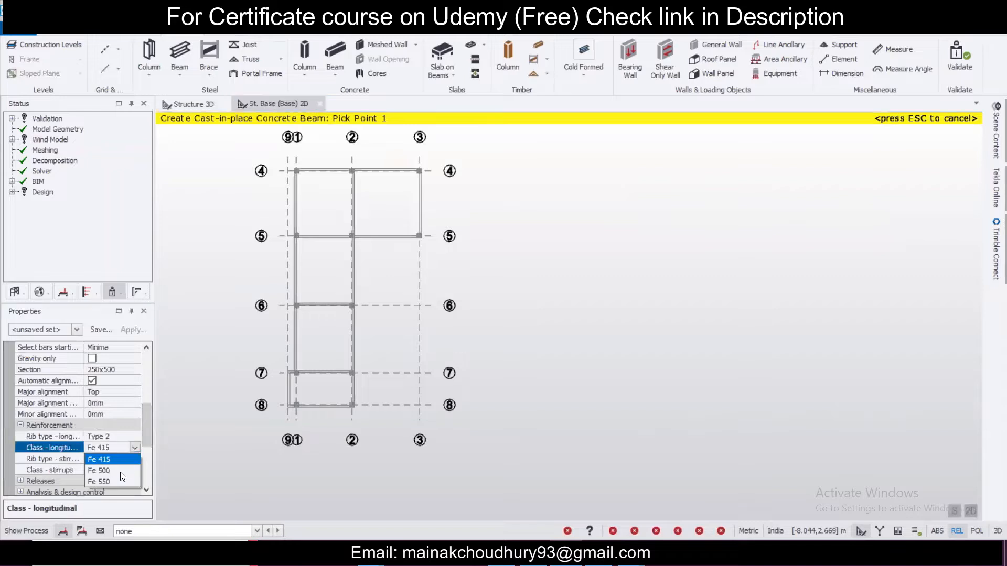
click(118, 470)
click(128, 465)
click(135, 470)
click(125, 492)
drag(147, 430, 153, 409)
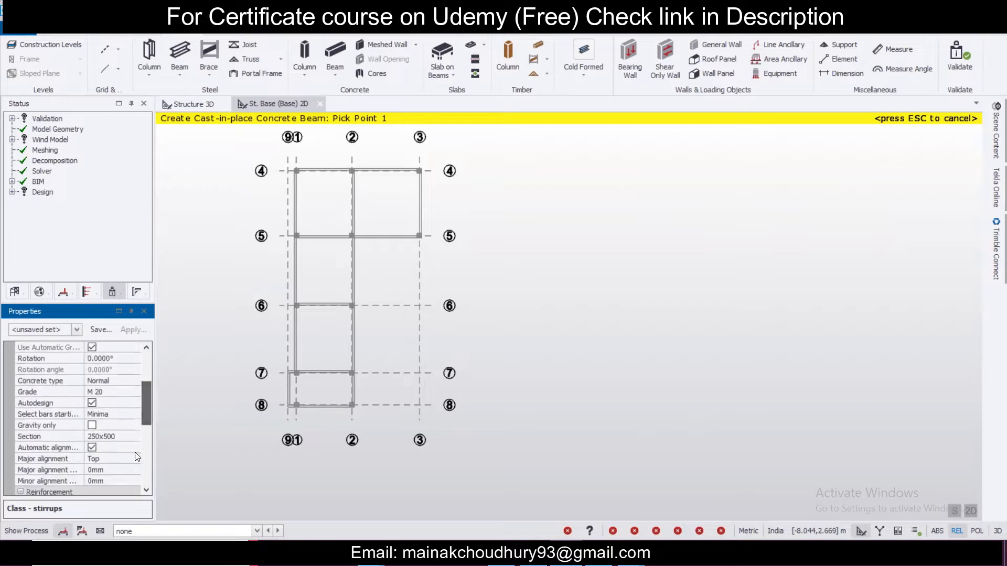
Set the beam's section to a 250x300 rectangle by giving it a depth of 300 mm
click(135, 436)
click(135, 436)
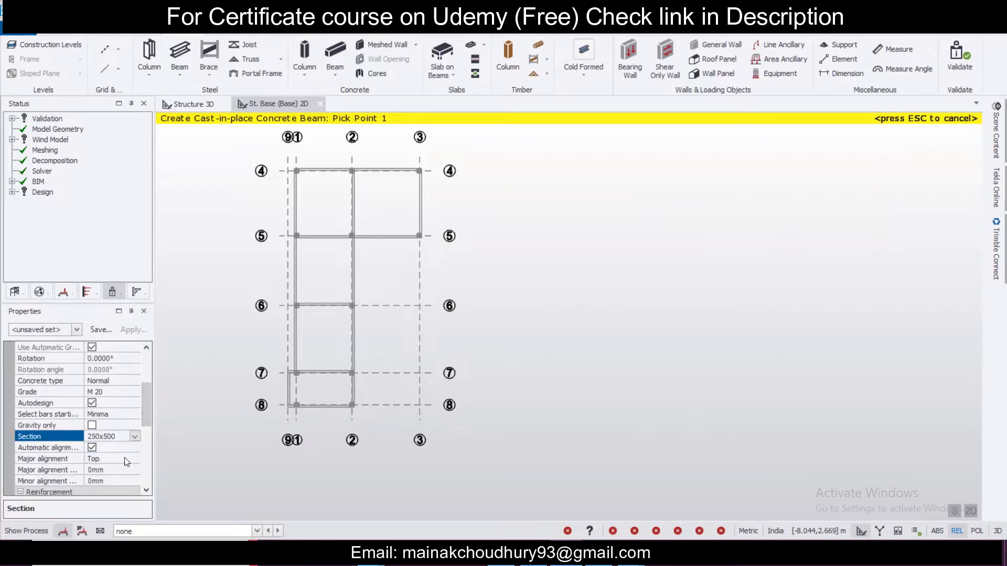
click(111, 460)
text(3)
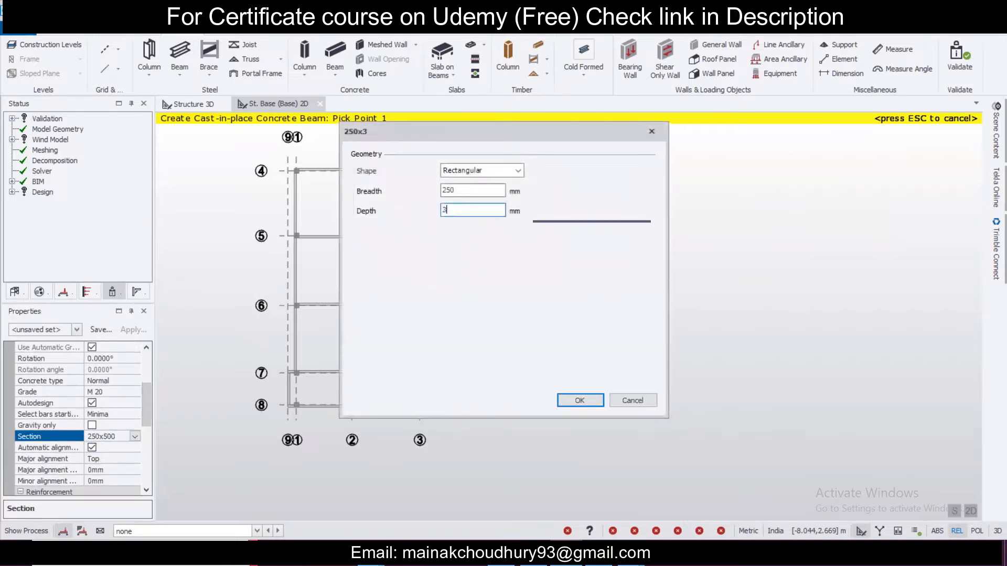
text(00)
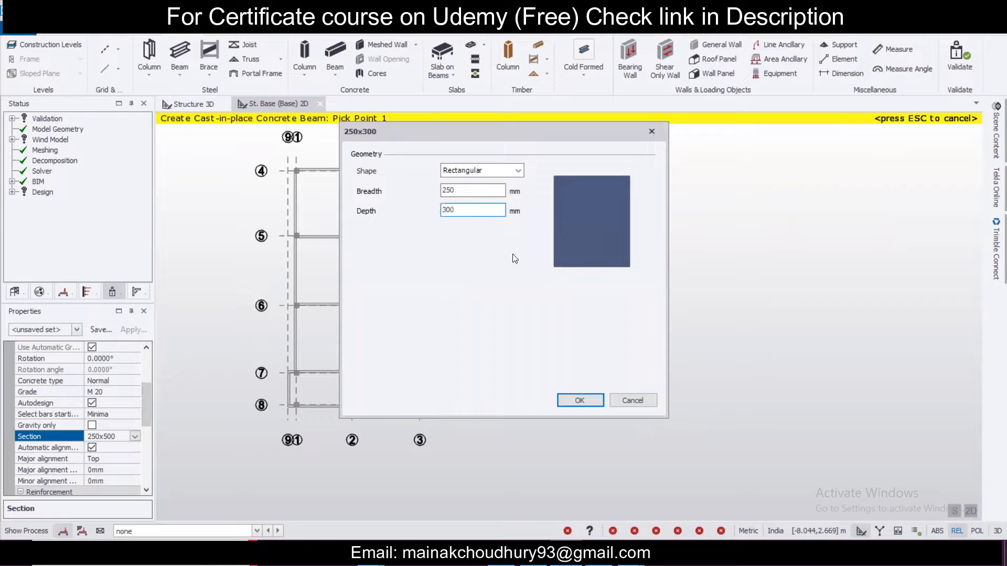
click(564, 405)
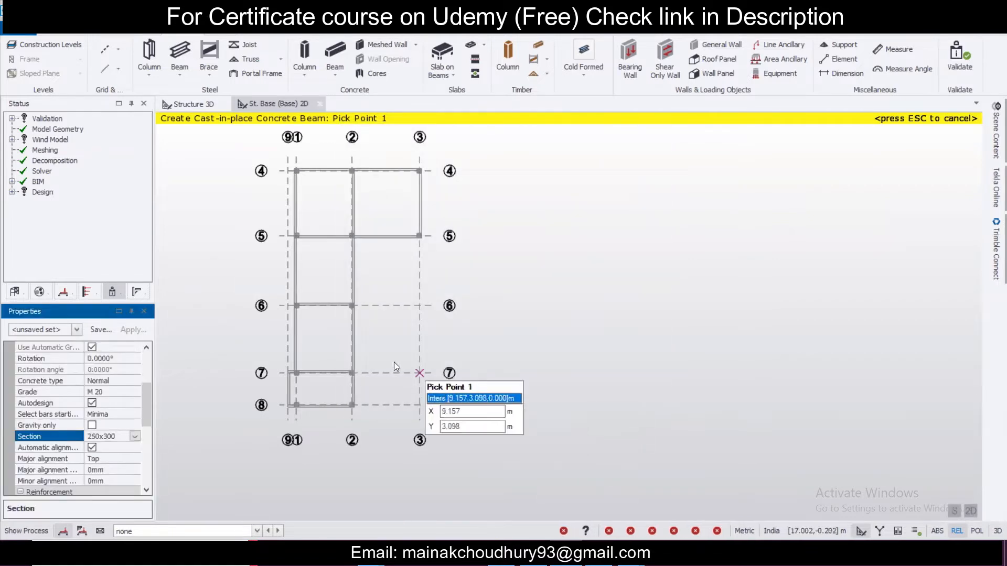
Save the beam properties as a property set named PB 250 x 300
drag(149, 399, 109, 330)
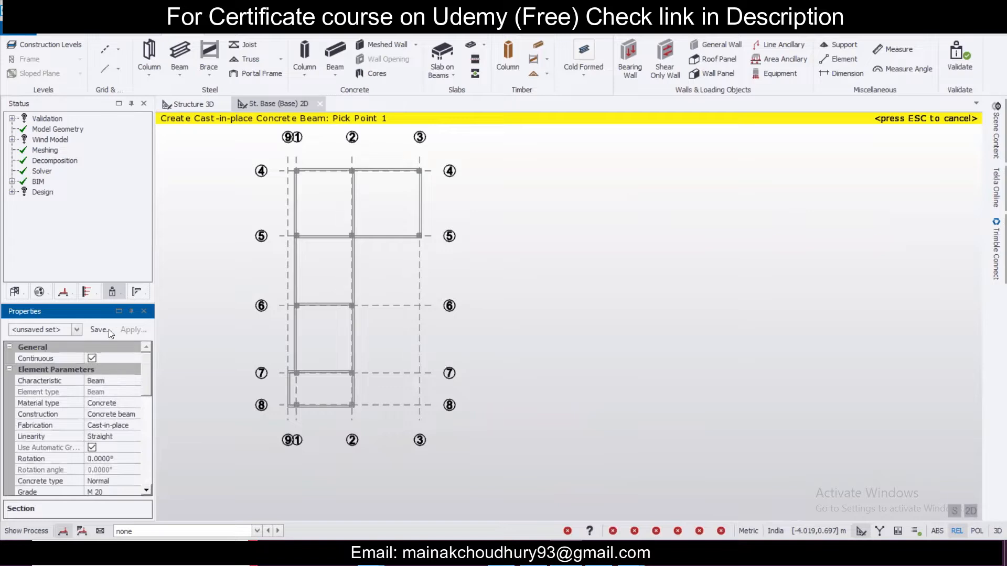
click(102, 329)
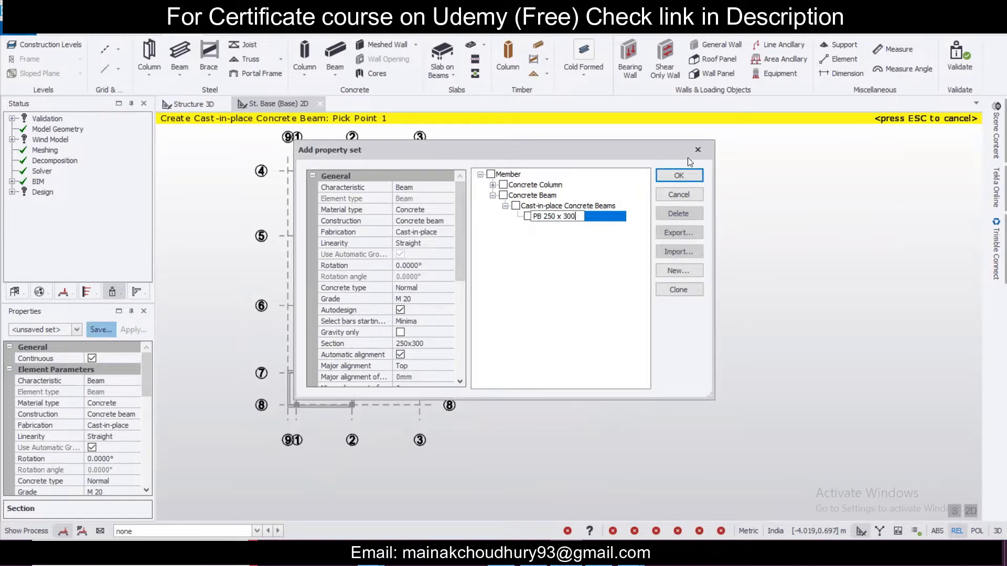
text(PB 250 x 300)
click(682, 173)
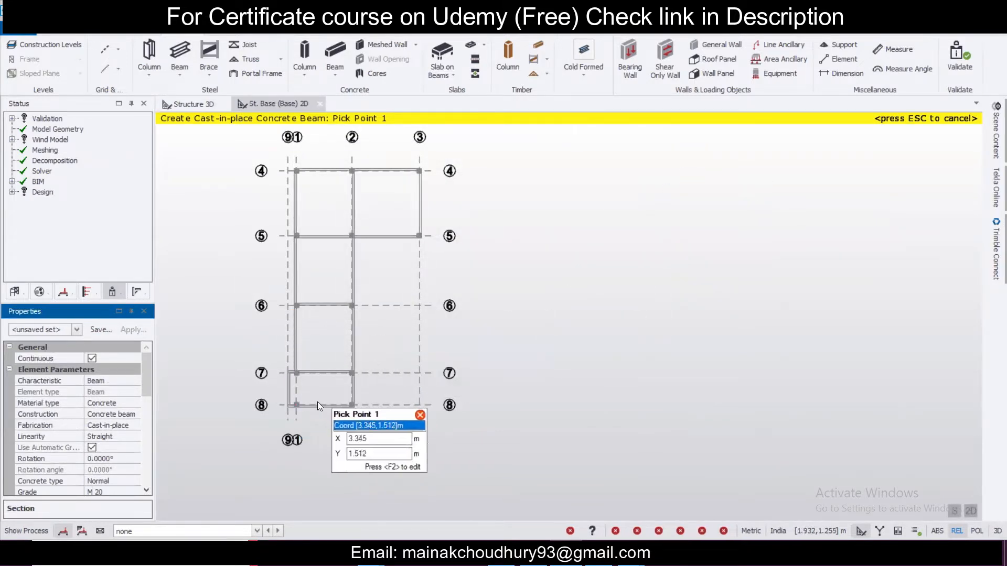
Place 250x300 concrete beams between the base-level columns with one window selection over the whole grid, and end beam placement
scroll(317, 401, up, 5)
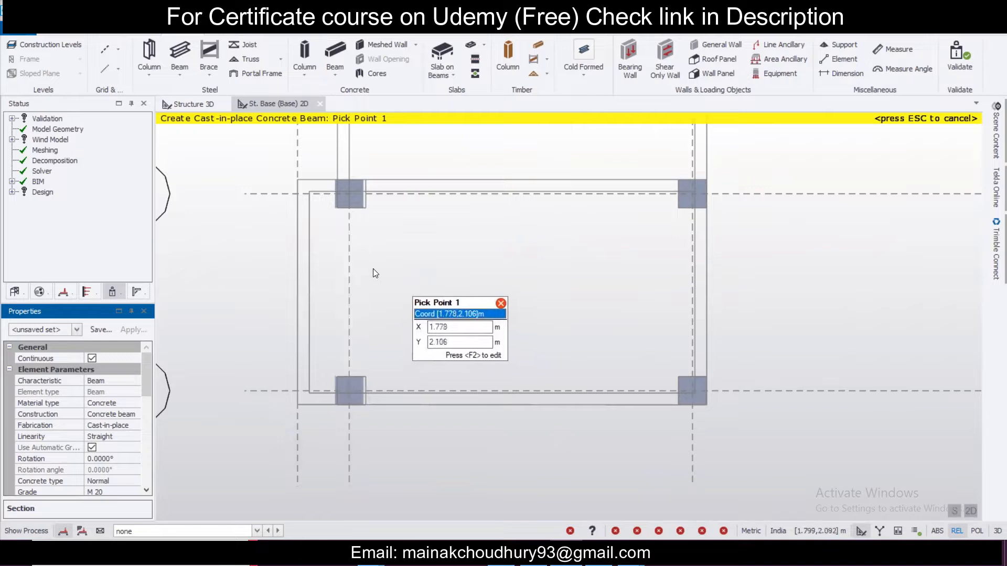
scroll(367, 303, down, 2)
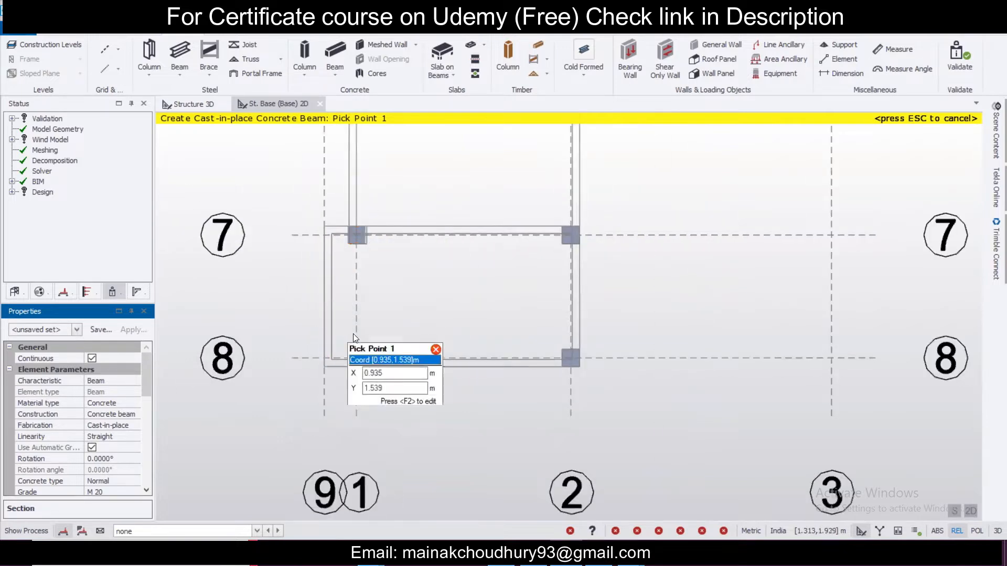
scroll(354, 338, down, 4)
scroll(393, 273, up, 4)
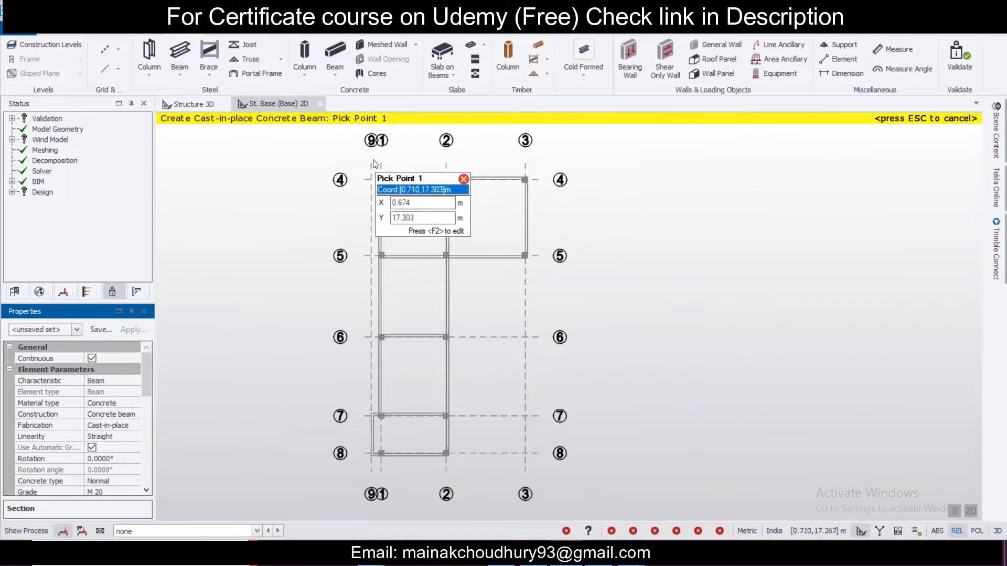
drag(374, 160, 579, 461)
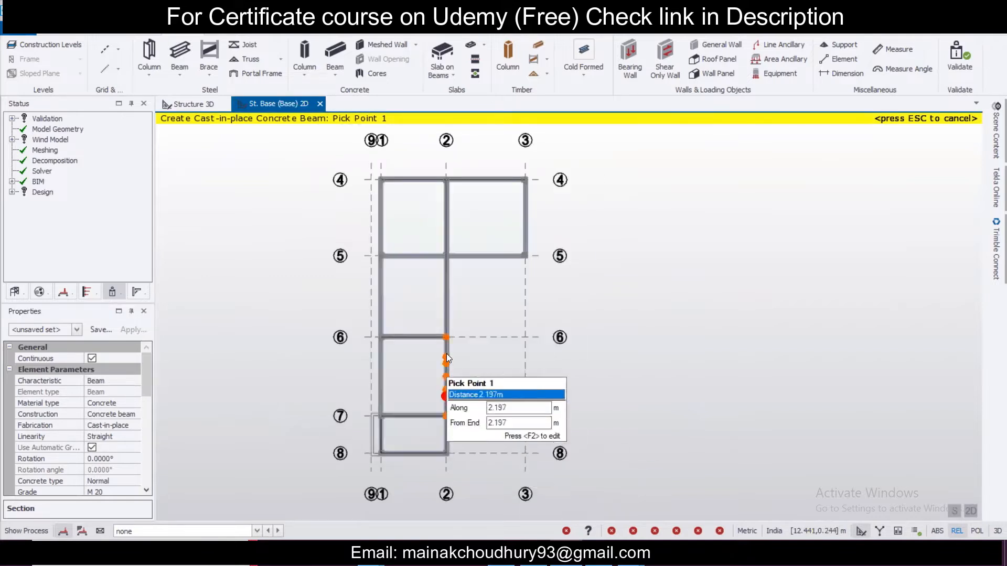
scroll(416, 441, up, 3)
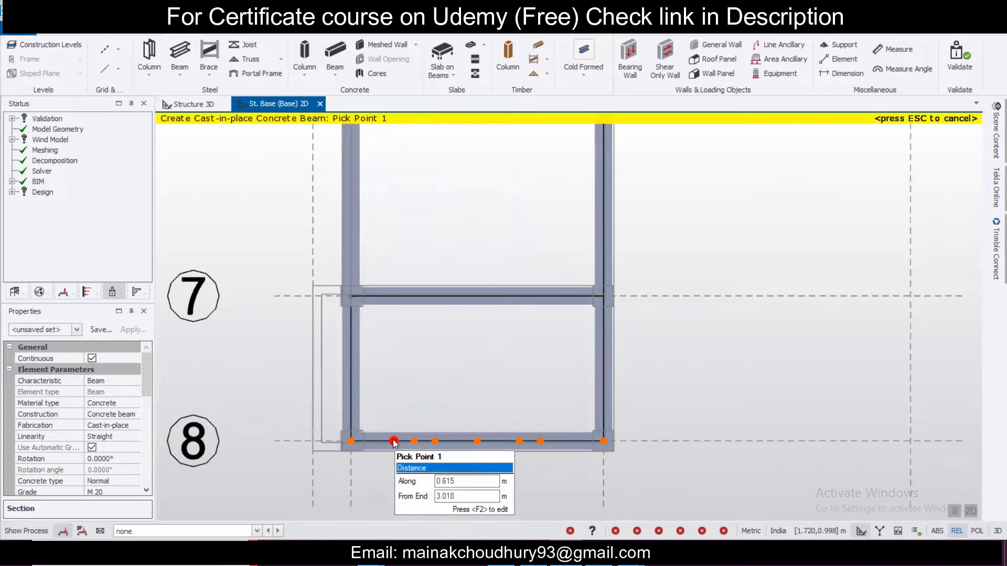
key(Escape)
Inspect the properties of the base beam on grid line 7 between grids 1 and 2, and clear the selection
click(451, 353)
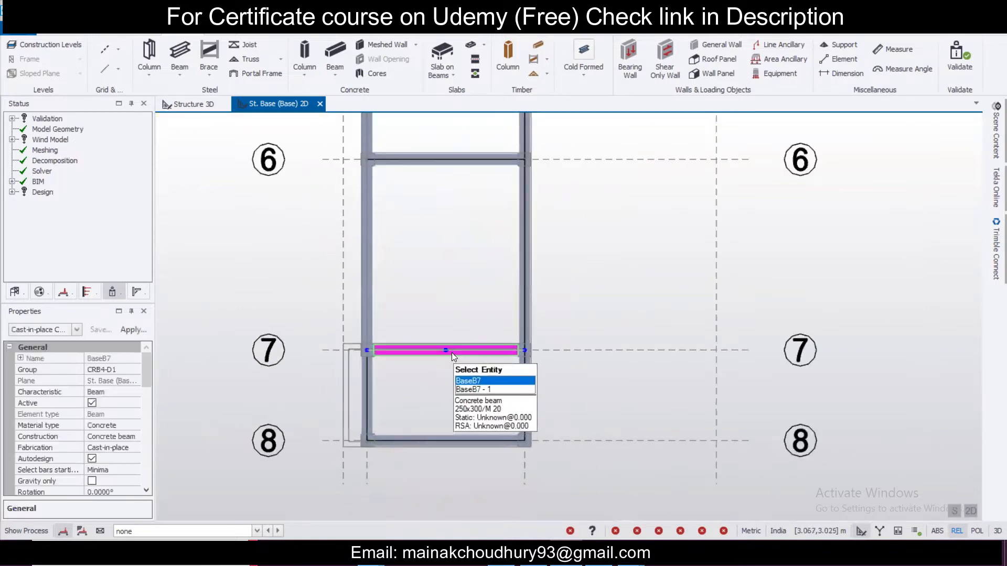
drag(144, 383, 147, 478)
scroll(452, 299, down, 3)
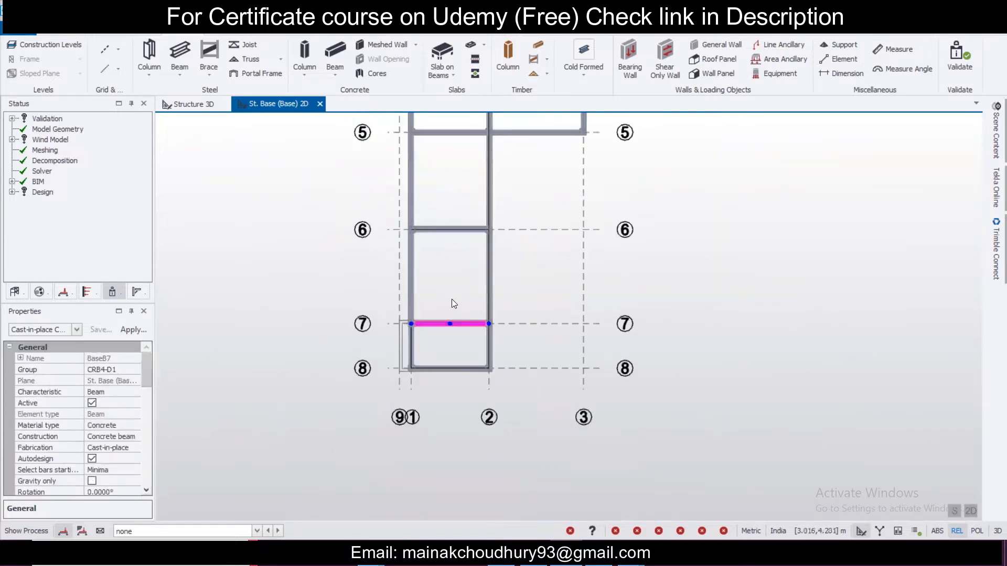
click(445, 300)
scroll(454, 294, down, 3)
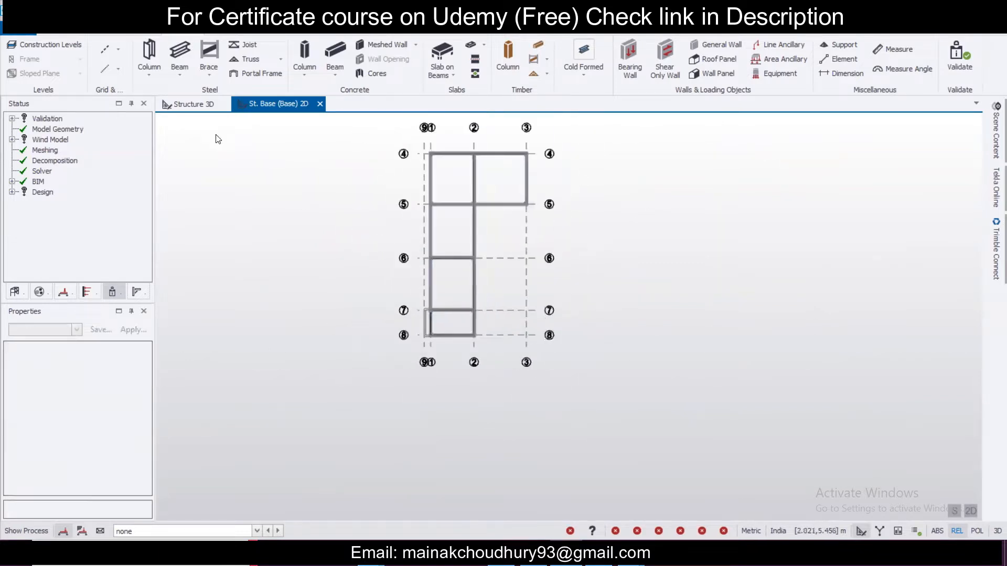
Examine the base-level beams and columns in the 3D structure view from several angles
click(190, 112)
right_drag(587, 372, 374, 271)
scroll(447, 342, up, 3)
scroll(430, 291, down, 3)
right_drag(445, 294, 285, 298)
scroll(402, 313, up, 2)
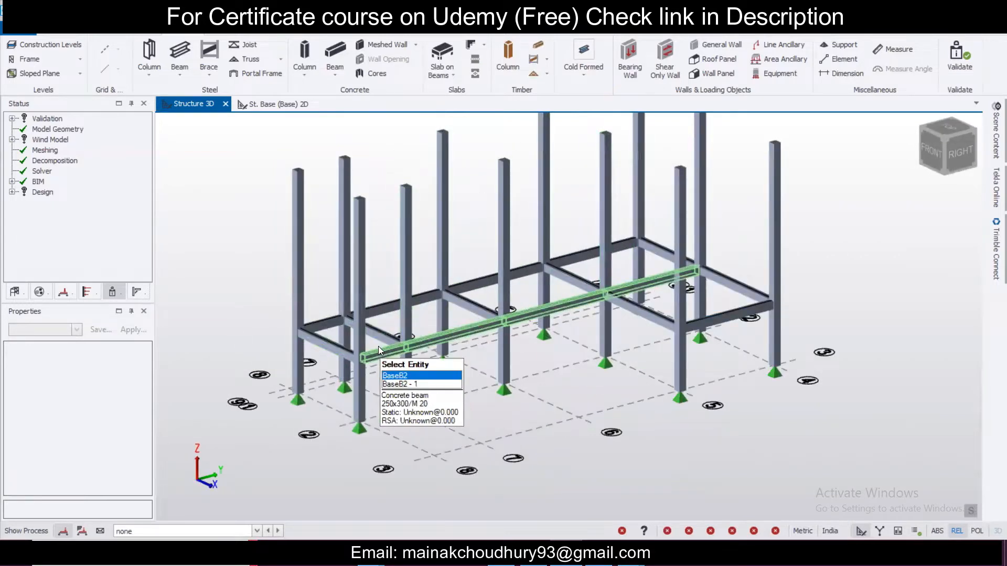
right_drag(349, 383, 359, 314)
middle_drag(358, 314, 631, 409)
scroll(597, 379, down, 1)
scroll(522, 315, up, 4)
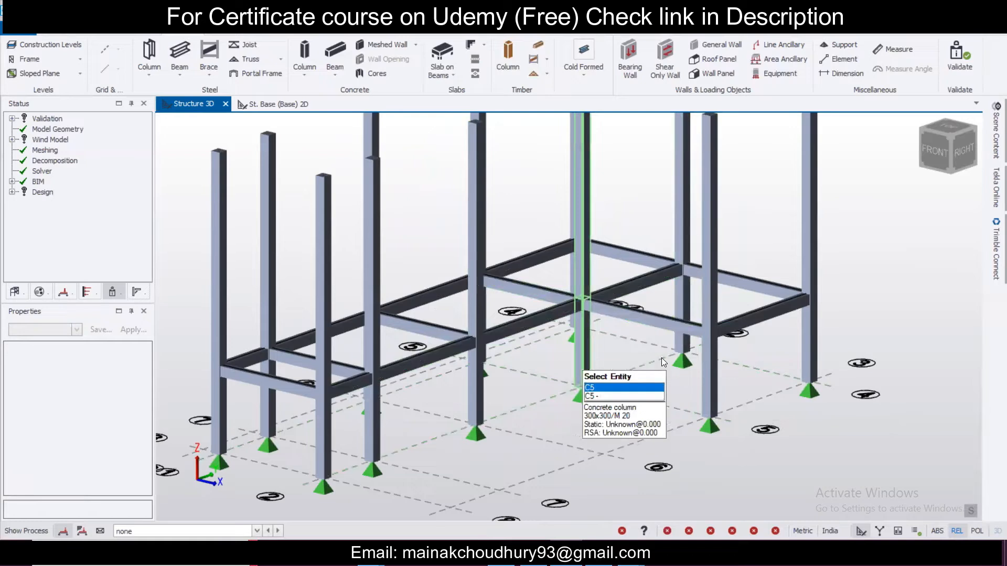
right_drag(633, 370, 759, 404)
right_drag(755, 401, 481, 357)
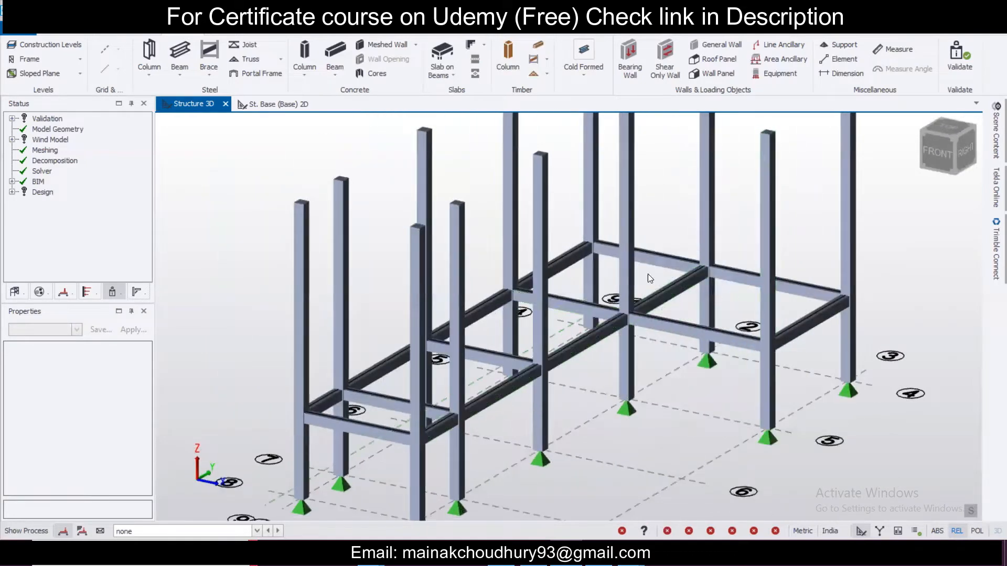
scroll(593, 376, down, 2)
right_drag(700, 426, 627, 441)
scroll(628, 442, up, 2)
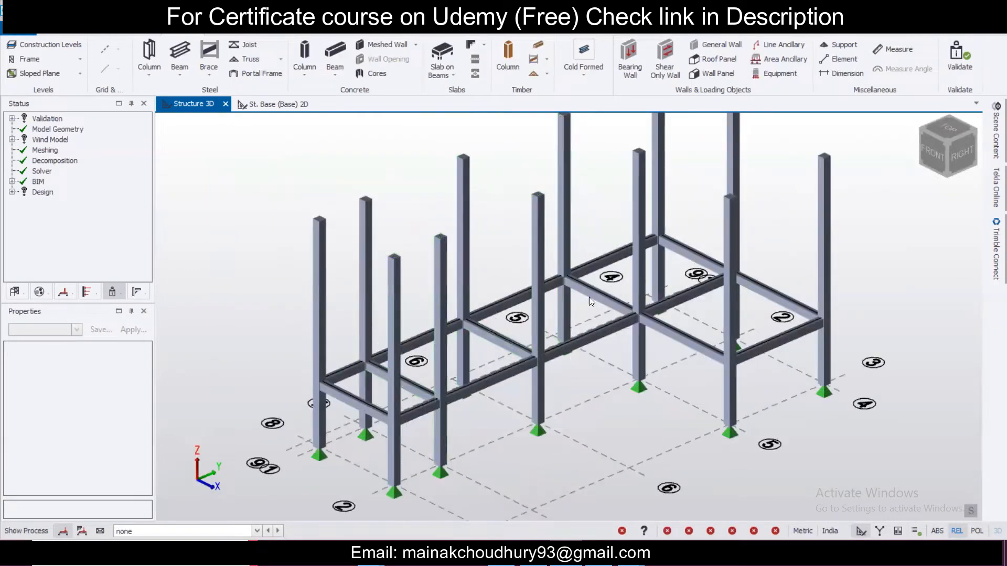
right_drag(574, 382, 555, 404)
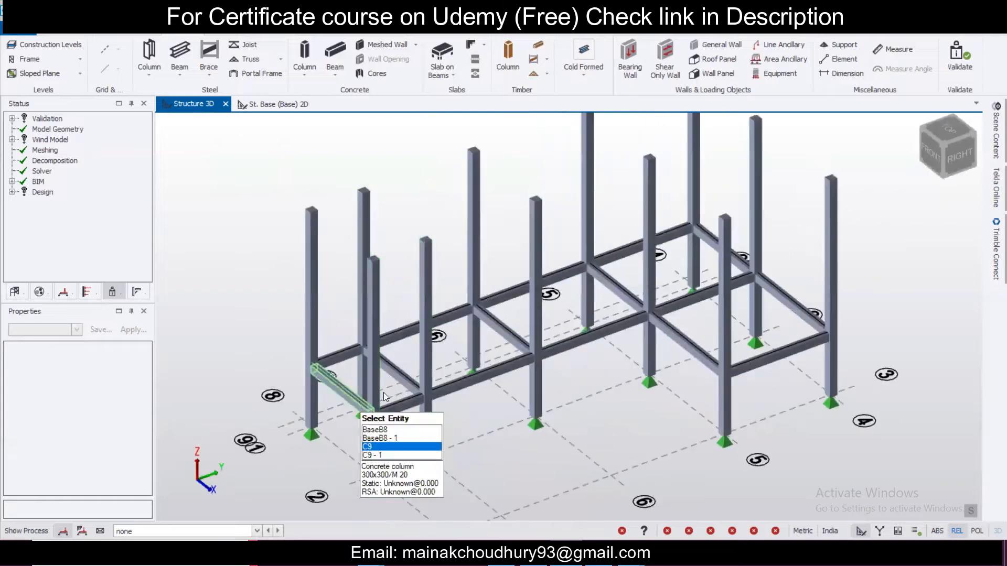
Inspect the beam and column junctions around grid lines 7 and 8 up close in 3D, and return to the whole structure
scroll(395, 392, up, 5)
scroll(391, 374, down, 3)
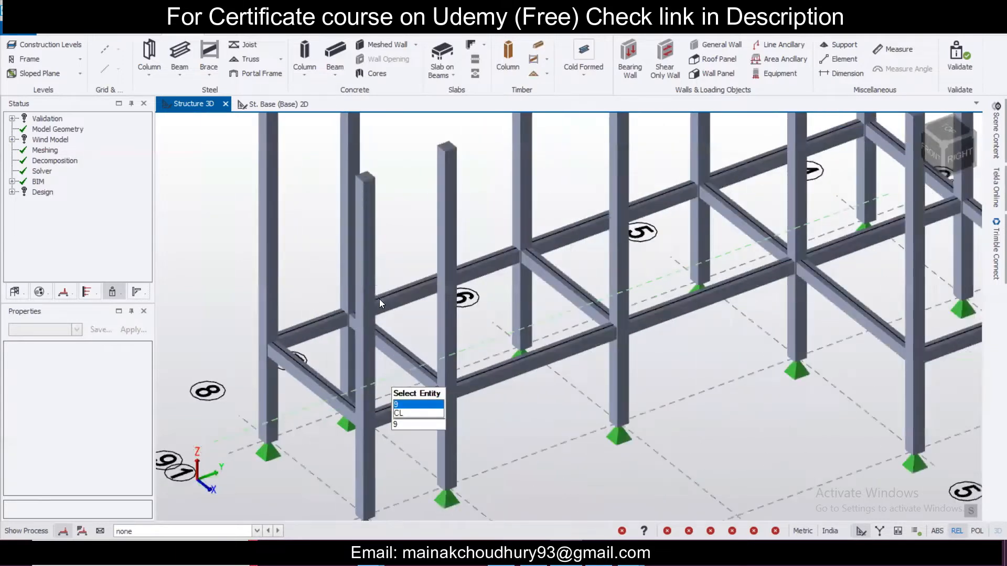
scroll(402, 314, down, 3)
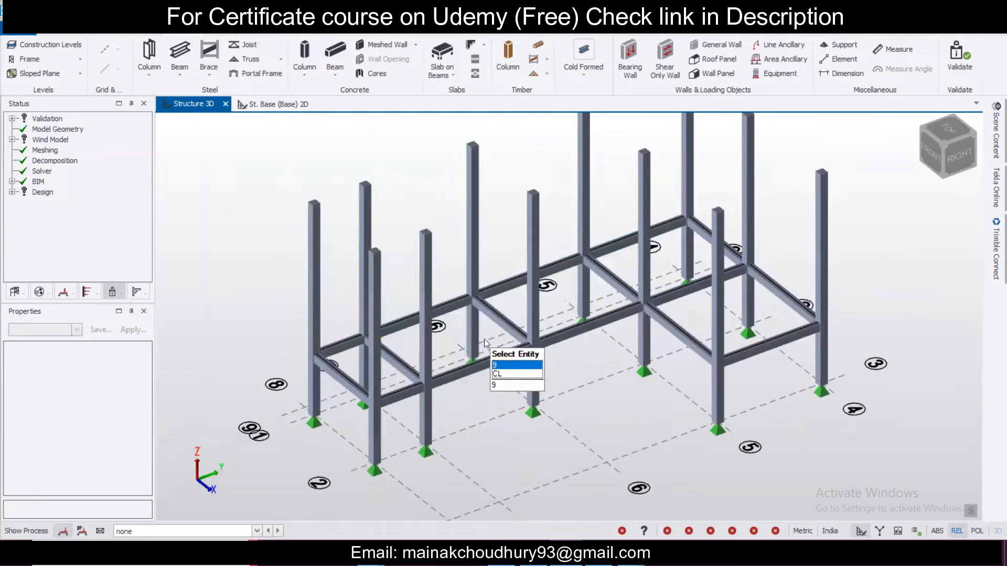
right_drag(394, 379, 445, 354)
scroll(445, 353, down, 3)
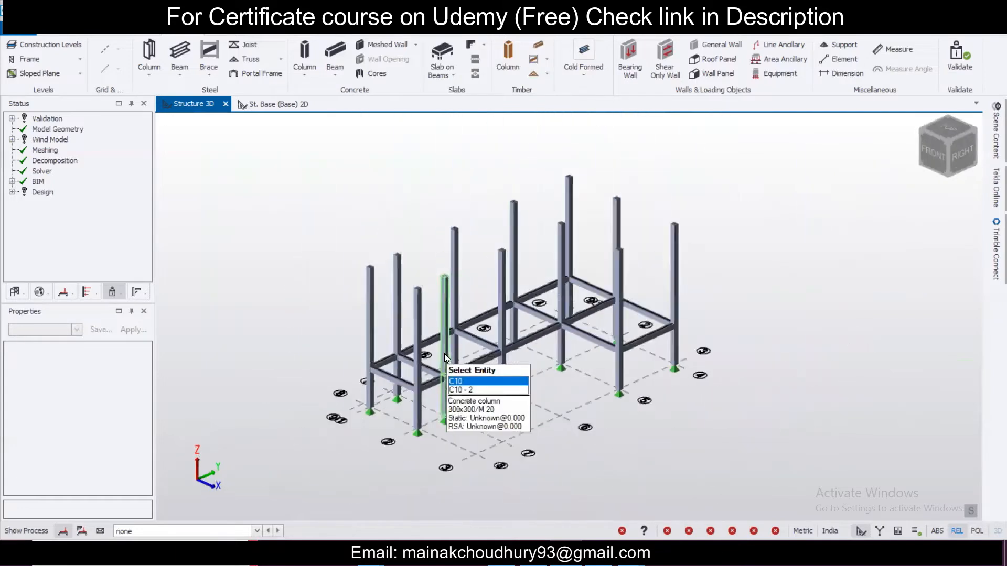
scroll(502, 401, up, 2)
right_click(502, 401)
click(467, 417)
scroll(471, 413, down, 2)
right_drag(475, 420, 530, 417)
scroll(531, 418, up, 2)
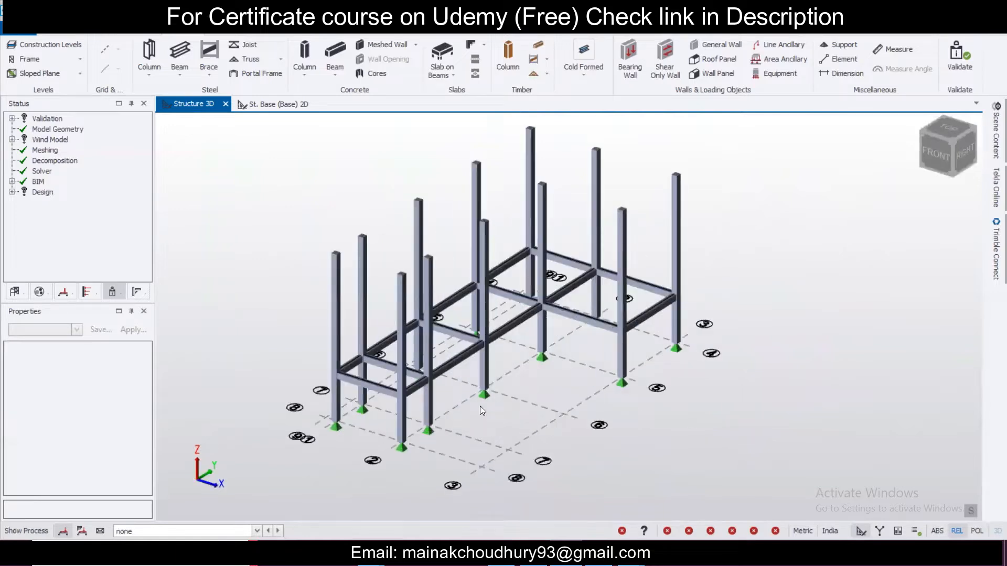
Review the construction levels table and close it without changes
click(257, 105)
click(208, 107)
middle_drag(307, 261, 308, 293)
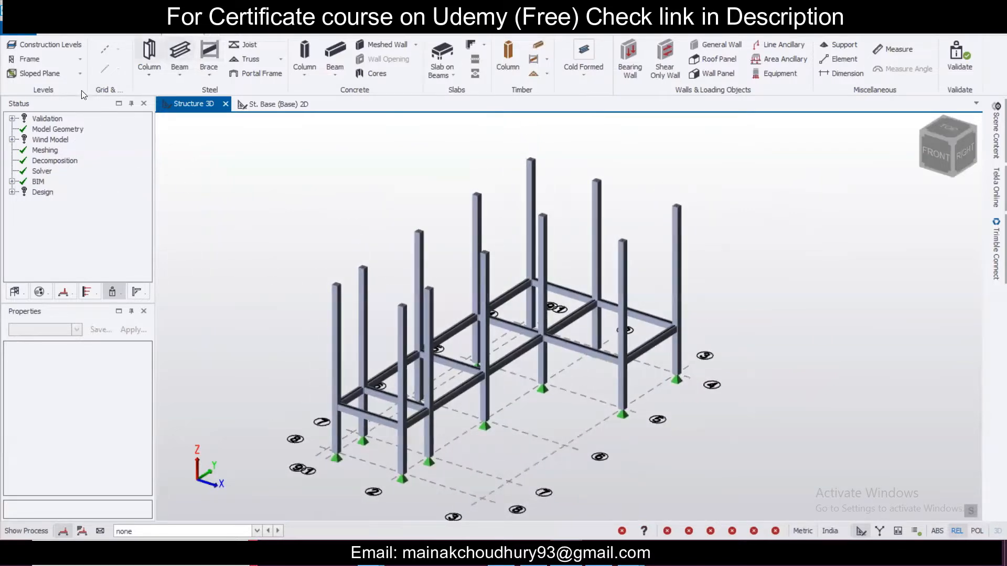
click(59, 44)
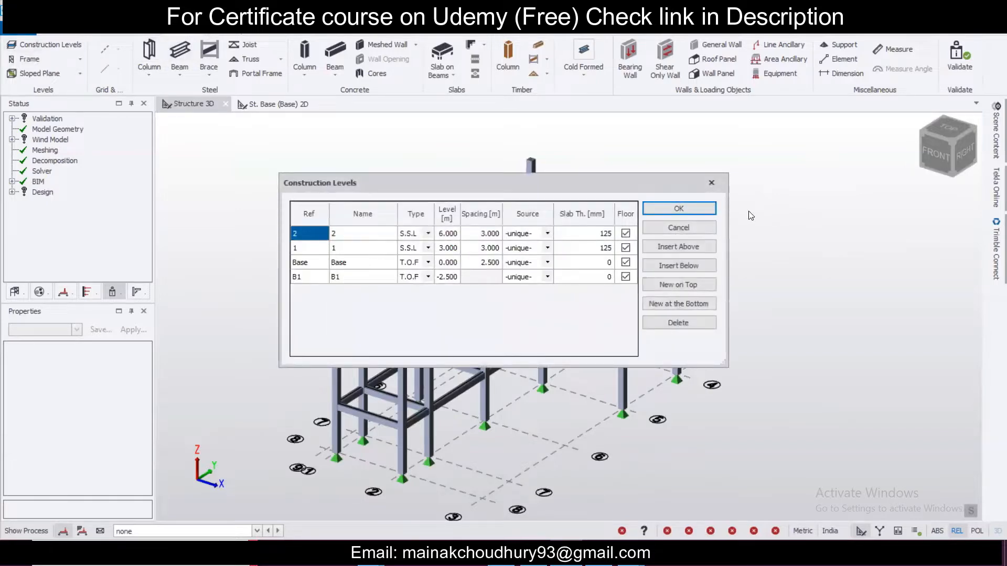
click(714, 184)
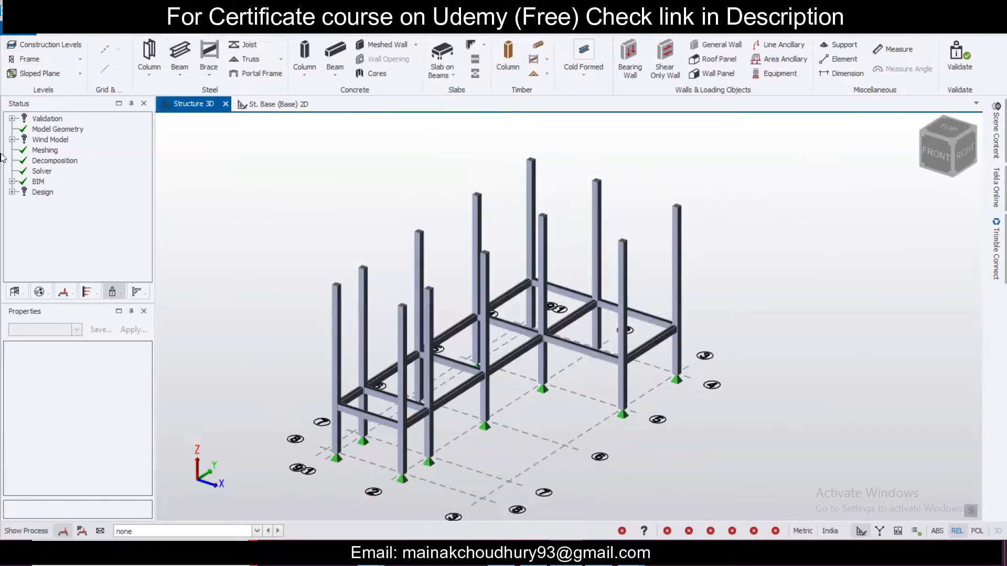
Open the 2D plan view of level St. 1 from the structure's list of levels
click(15, 292)
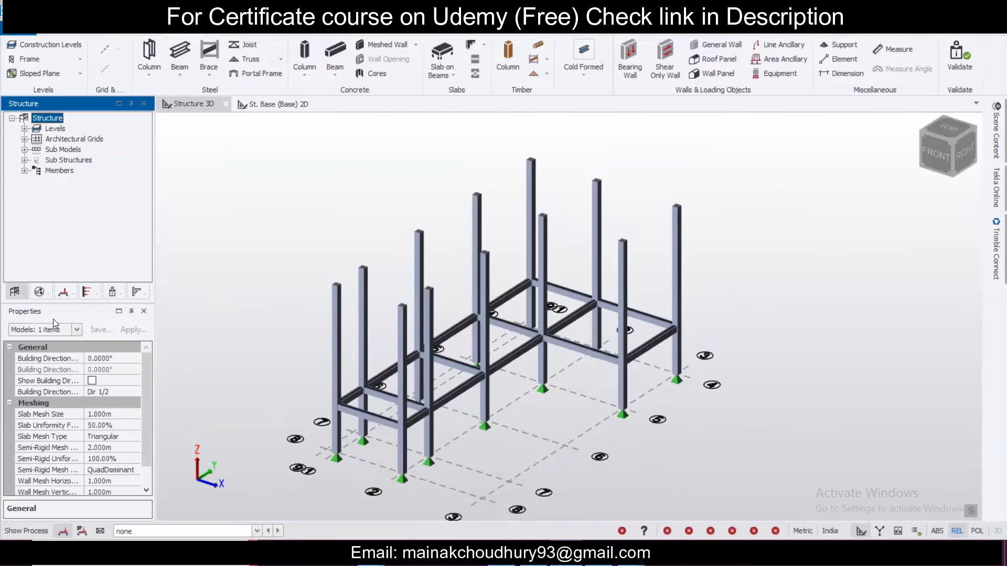
click(24, 128)
click(58, 150)
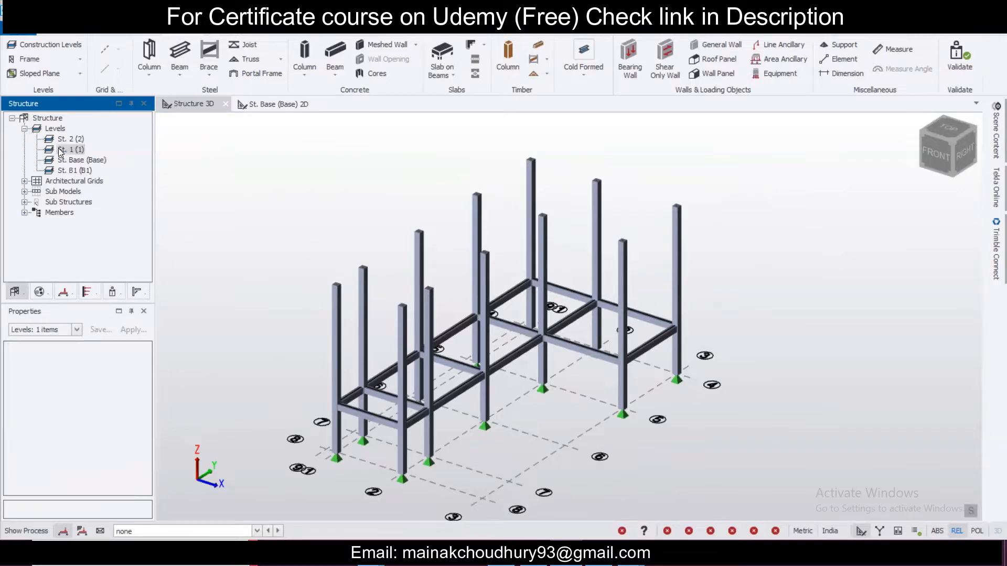
double_click(60, 150)
scroll(252, 278, down, 2)
mouse_move(483, 351)
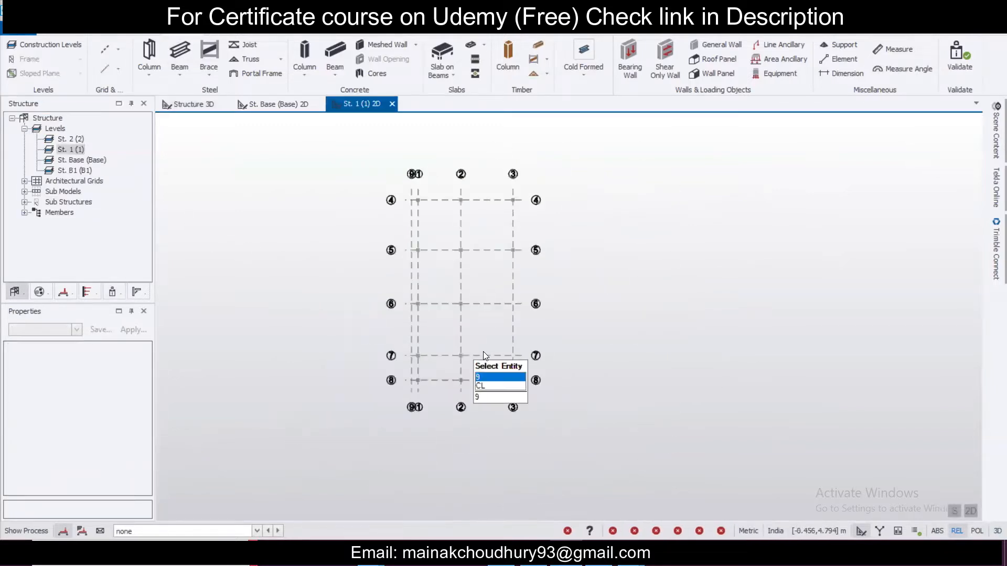
scroll(462, 350, up, 2)
Start a cast-in-place concrete beam on level 1 and set its rectangular section's depth to 350 mm for a 250x350 section
click(331, 57)
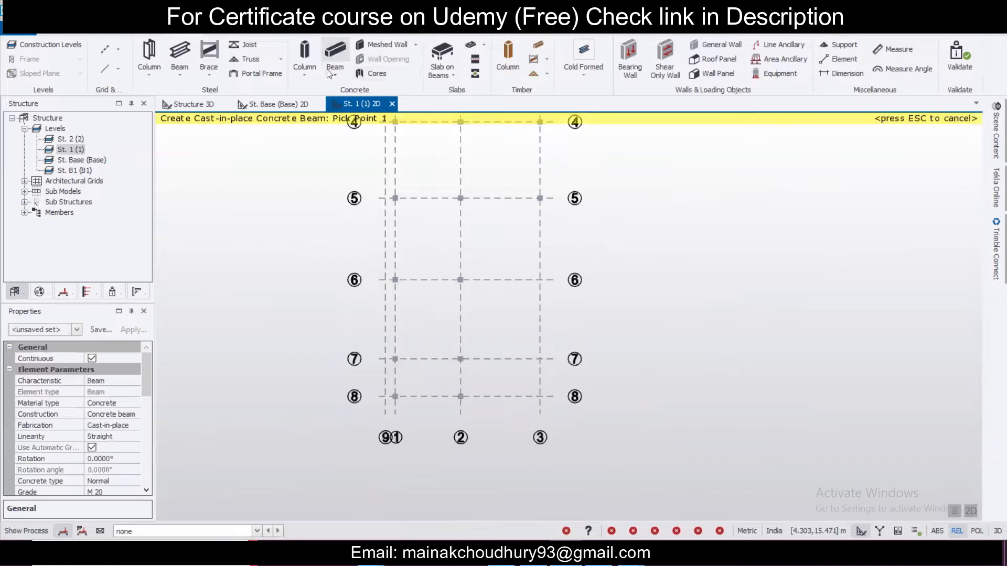
drag(149, 370, 146, 411)
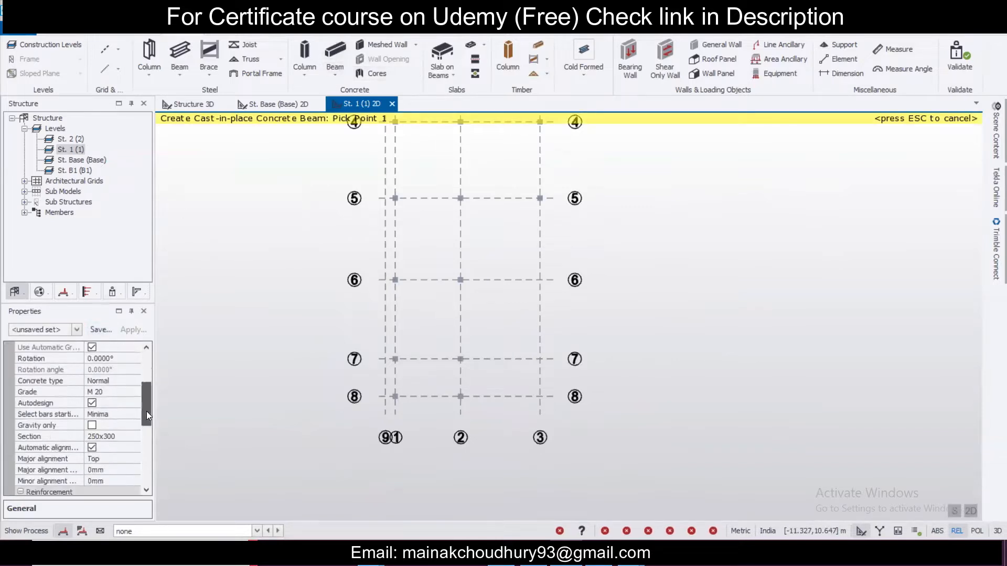
click(133, 437)
click(135, 436)
click(124, 470)
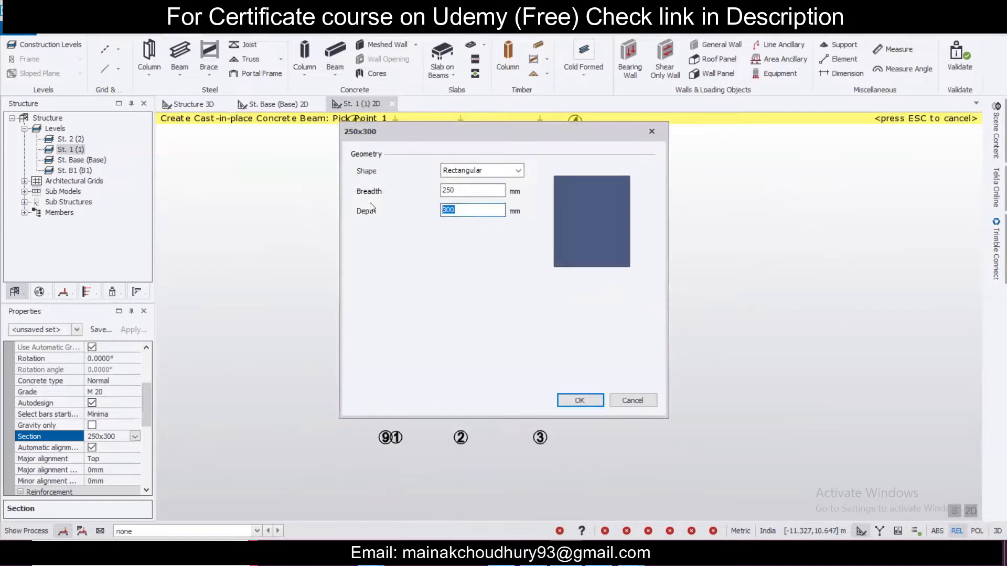
text(350)
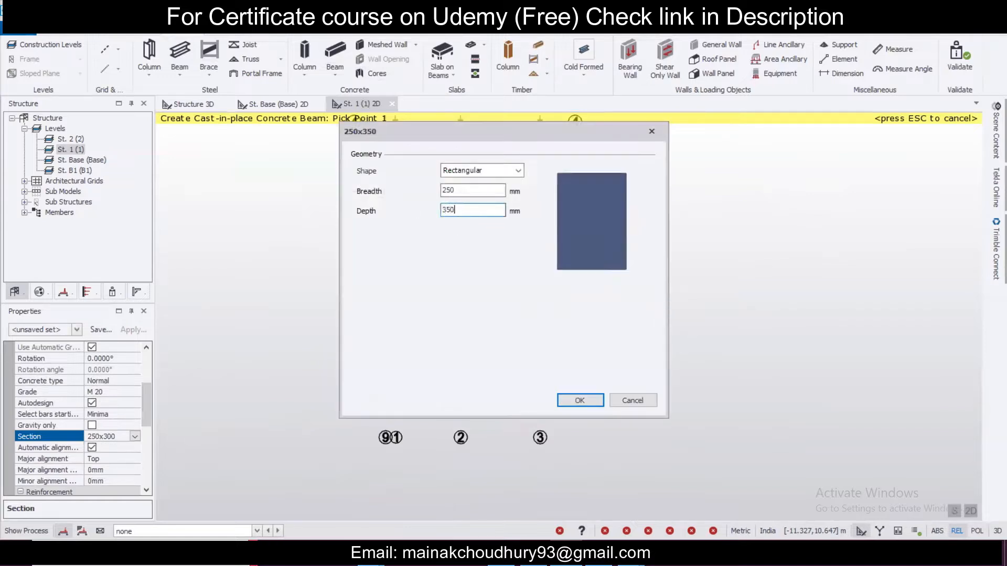
click(565, 405)
Set the new beam's longitudinal and stirrup reinforcement classes to Fe 500
drag(153, 404, 143, 431)
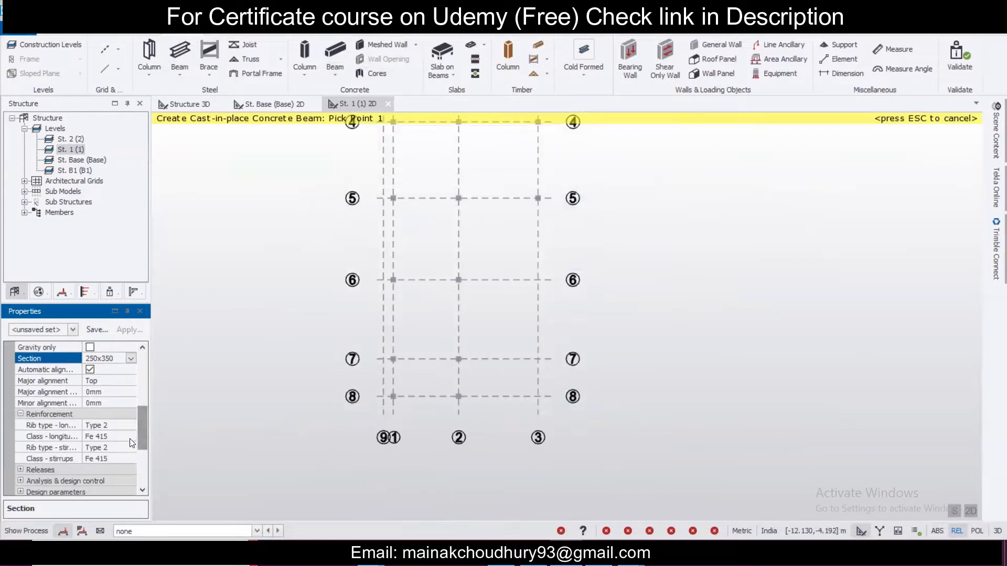
click(131, 439)
click(120, 460)
click(130, 459)
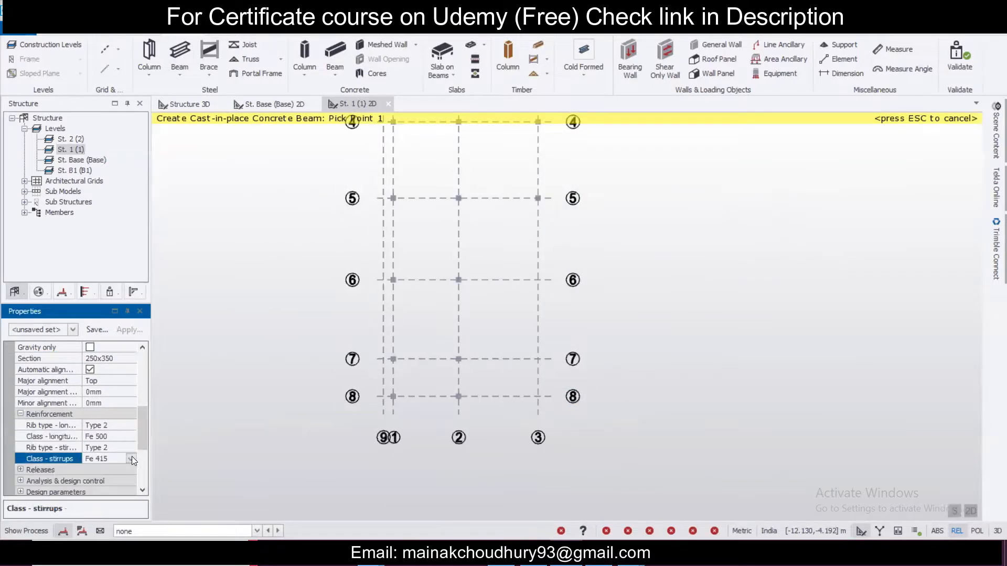
click(118, 471)
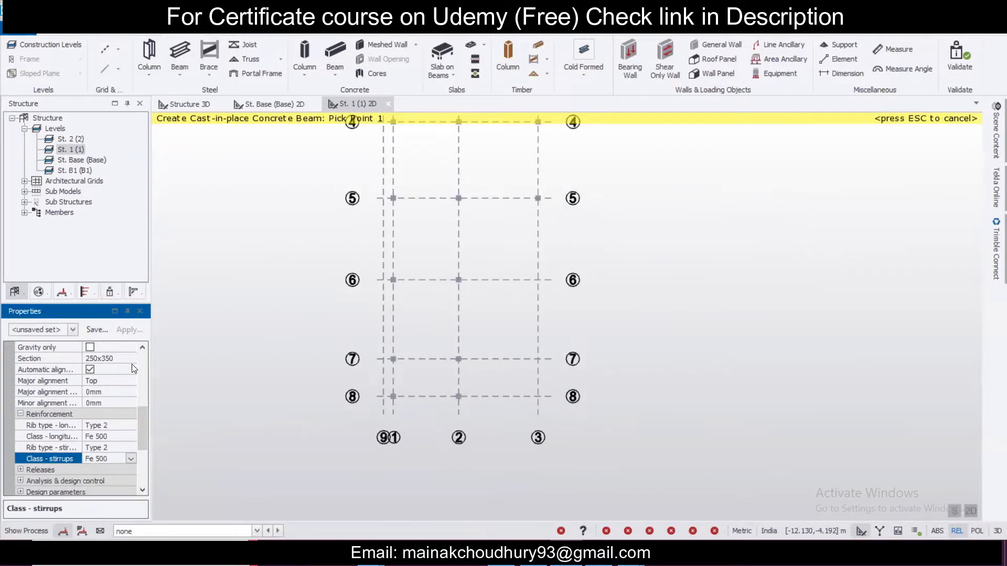
Save the beam properties as a property set named RB 250 x 350 and make it the active set for placing beams
click(98, 331)
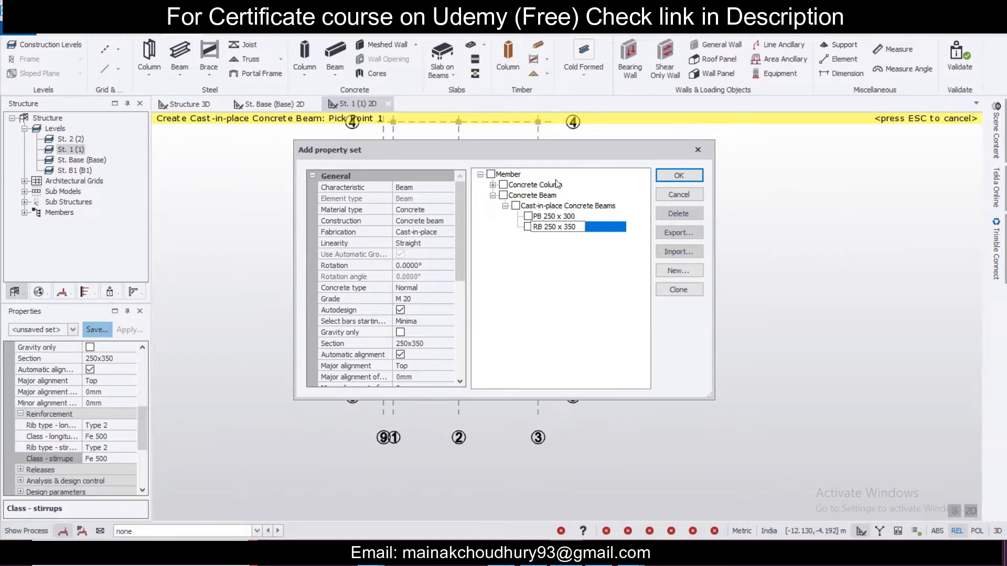
click(669, 176)
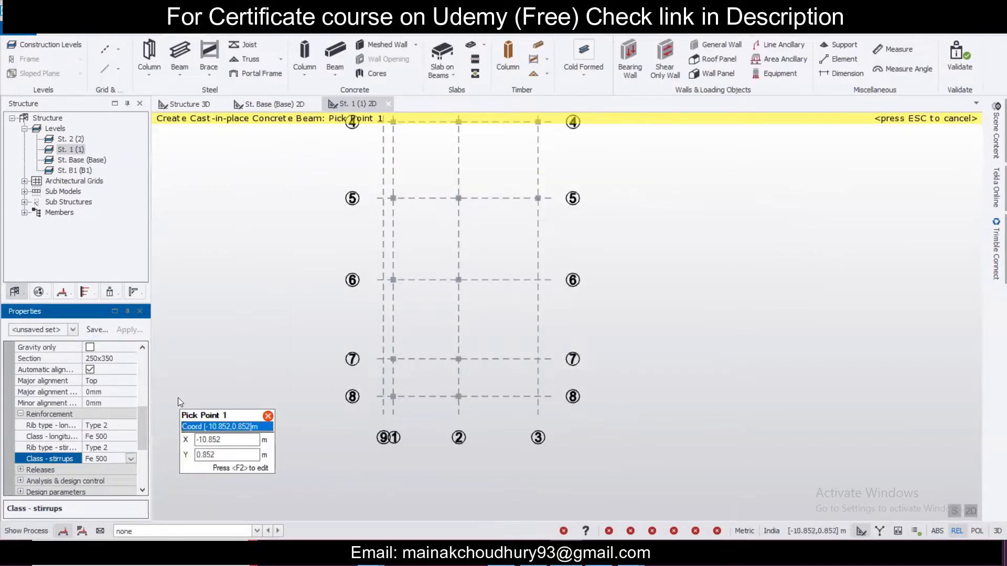
scroll(341, 376, up, 1)
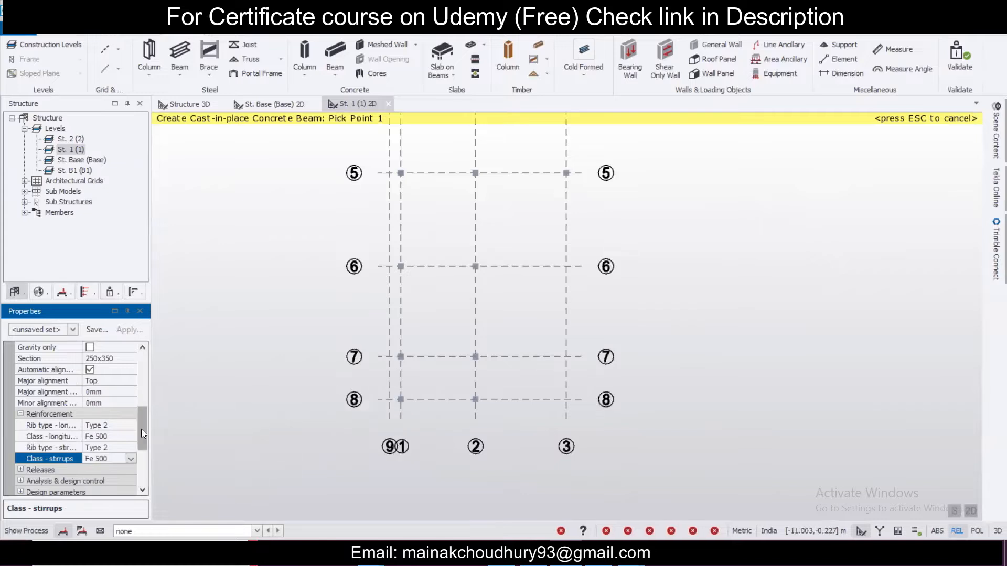
click(73, 329)
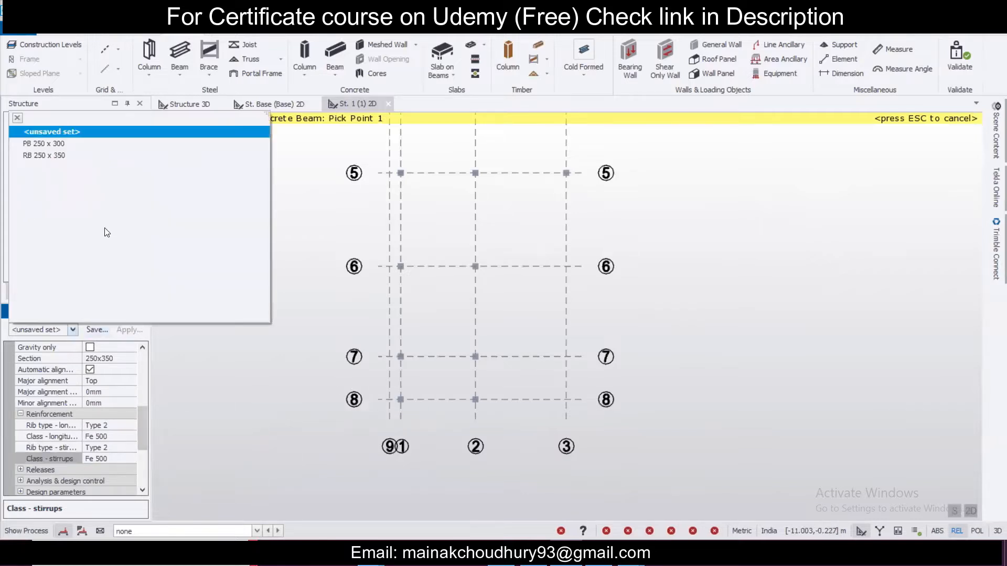
click(110, 157)
scroll(399, 398, up, 3)
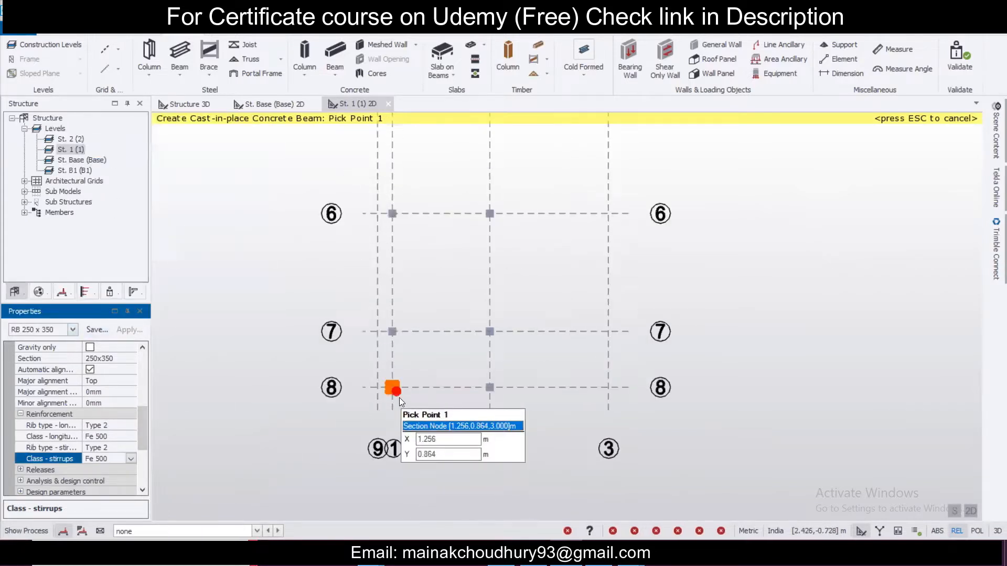
Place 250x350 beams from the column at grids 1/7 out to grid 9, along grid 9, and back to the column at 1/8
scroll(398, 397, up, 1)
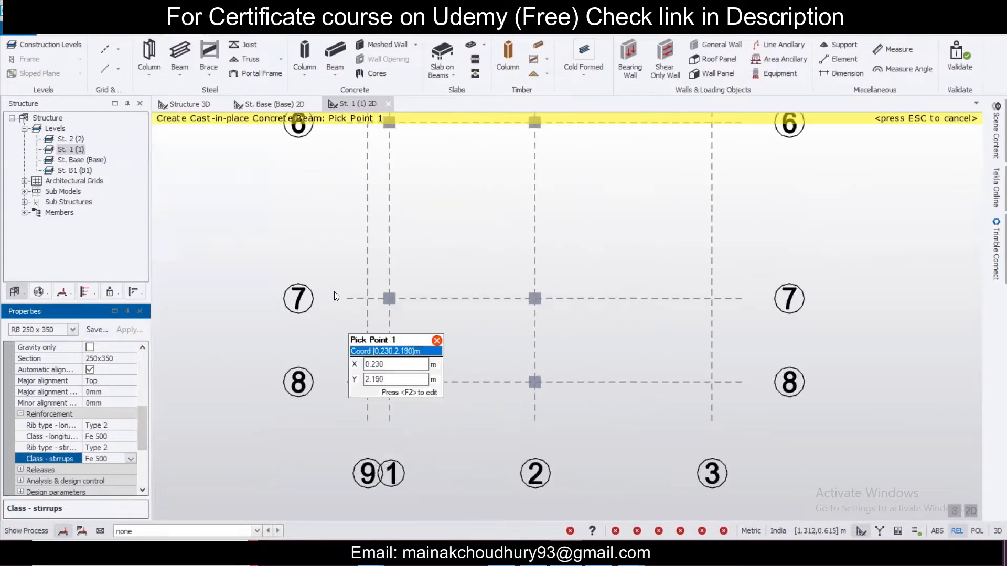
click(385, 294)
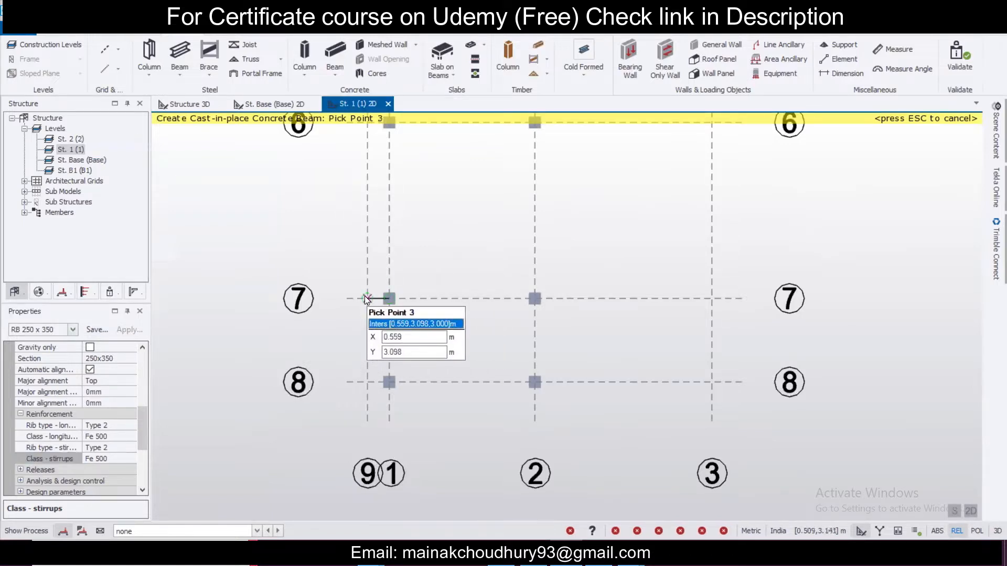
click(365, 297)
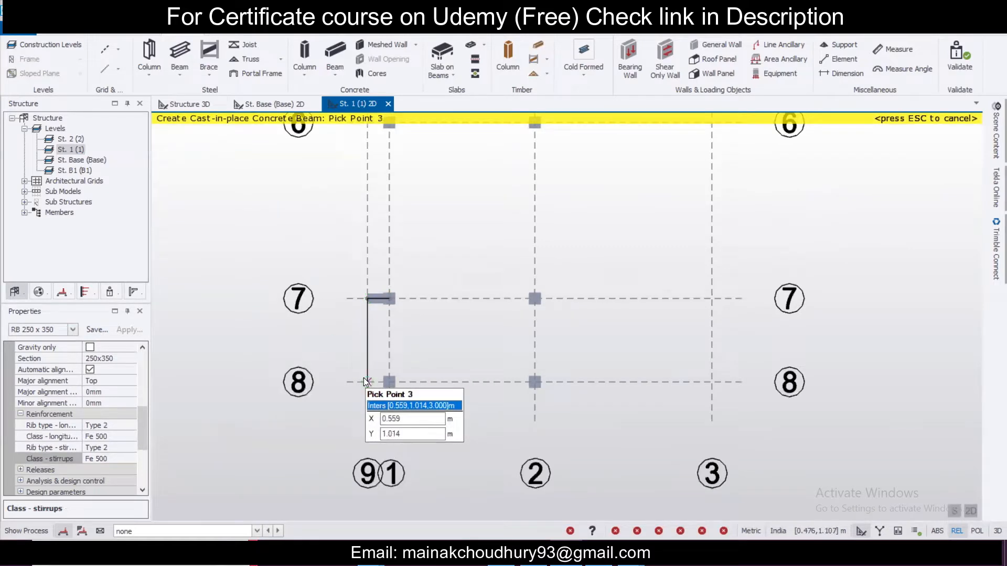
click(364, 379)
click(388, 381)
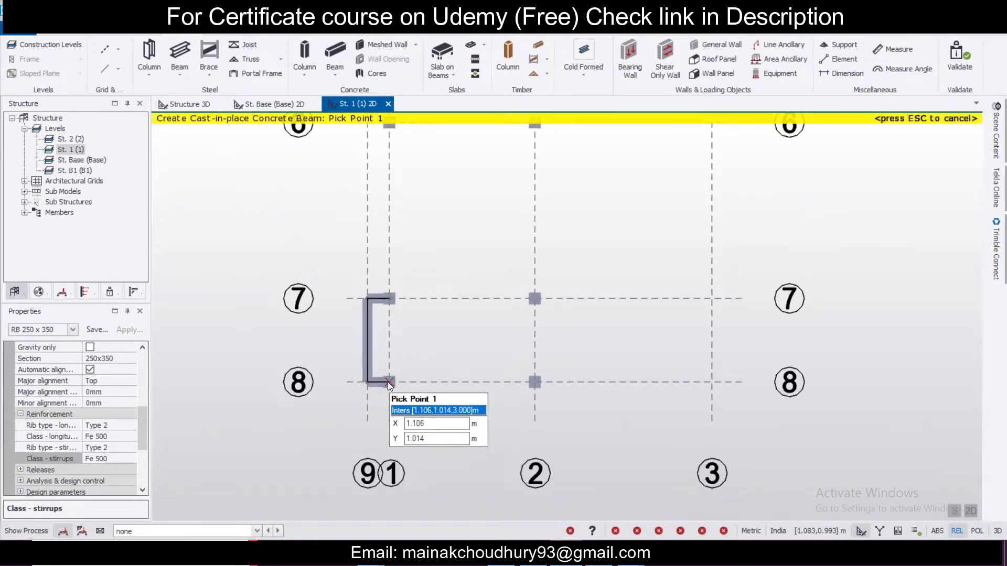
key(Escape)
Set the releases of the grid 9 beam between grids 7 and 8 to Pin at end 1 and Fully fixed at end 2
scroll(401, 304, up, 2)
scroll(402, 302, up, 1)
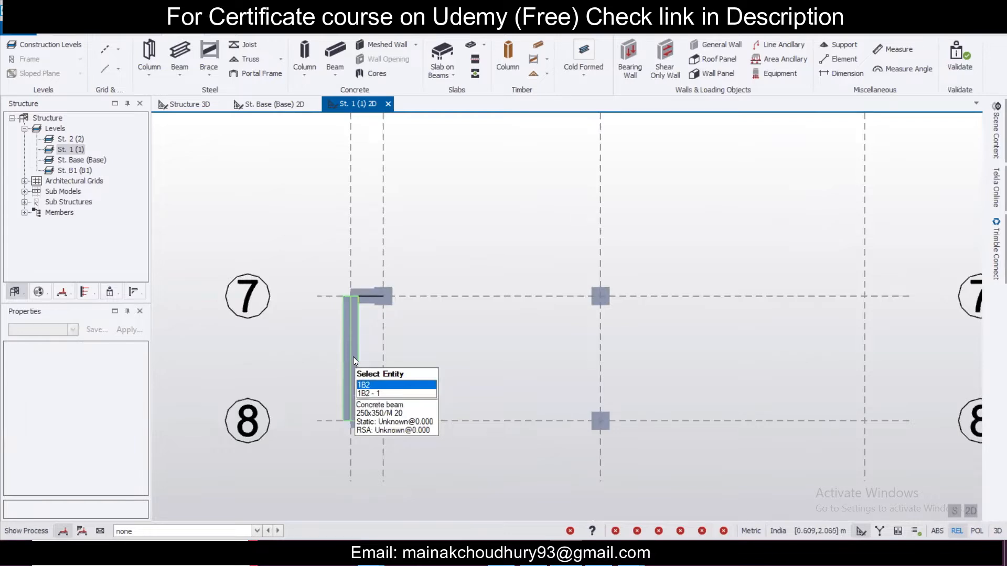
double_click(353, 359)
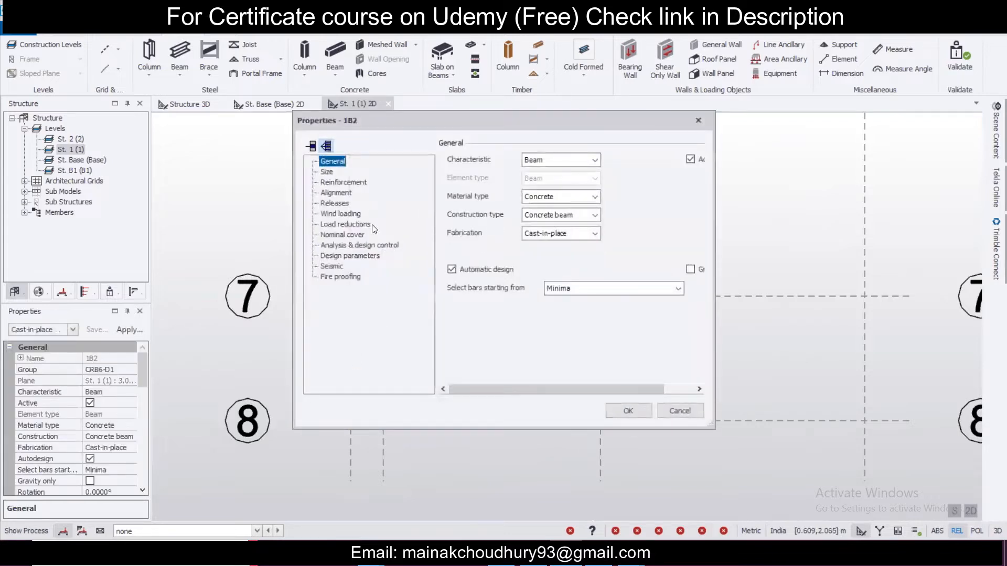
click(342, 204)
click(574, 162)
click(546, 175)
click(555, 317)
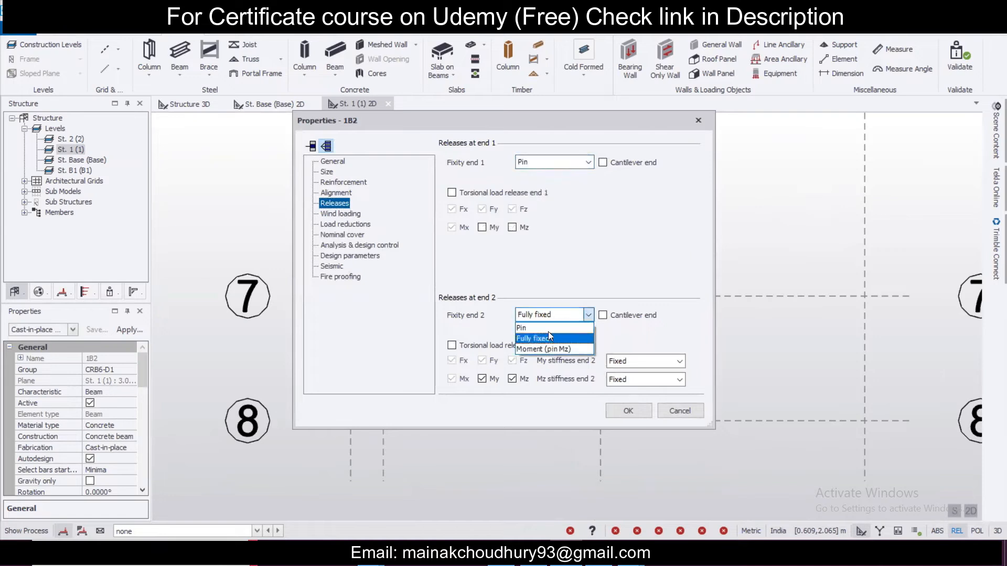
click(549, 336)
click(617, 409)
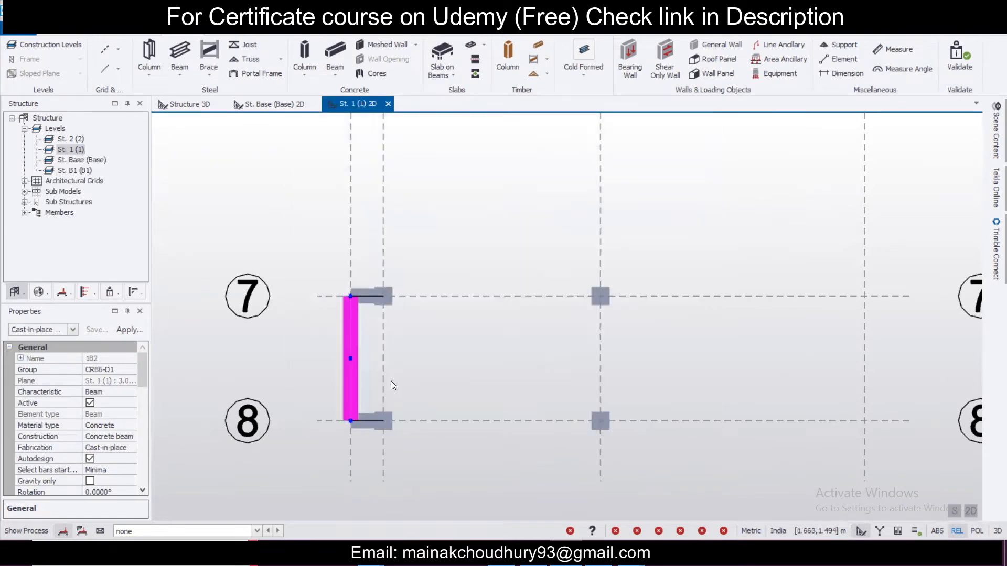
Set the end 1 fixity of the short beam on grid 7 between grids 9 and 1 to Pin
click(361, 299)
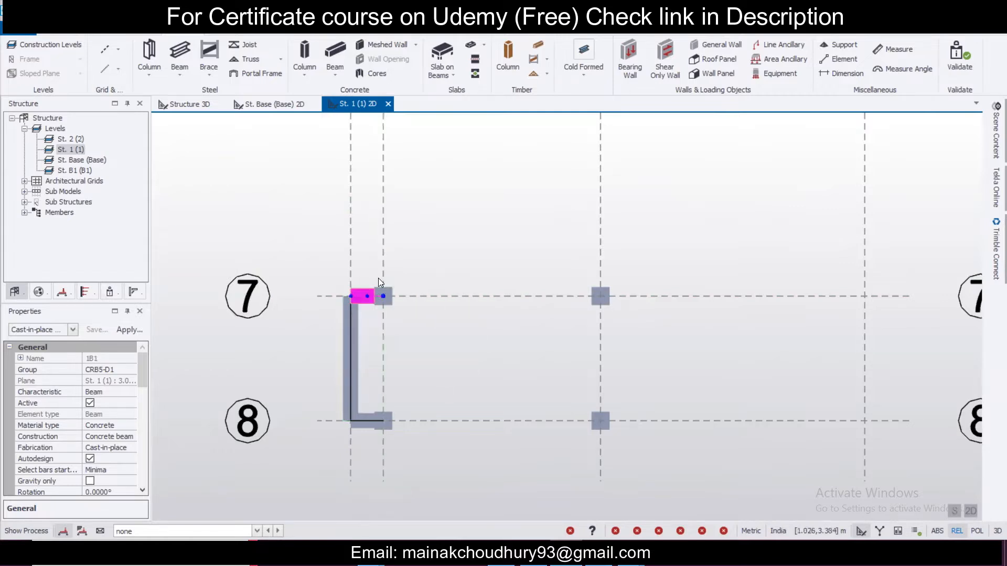
double_click(361, 298)
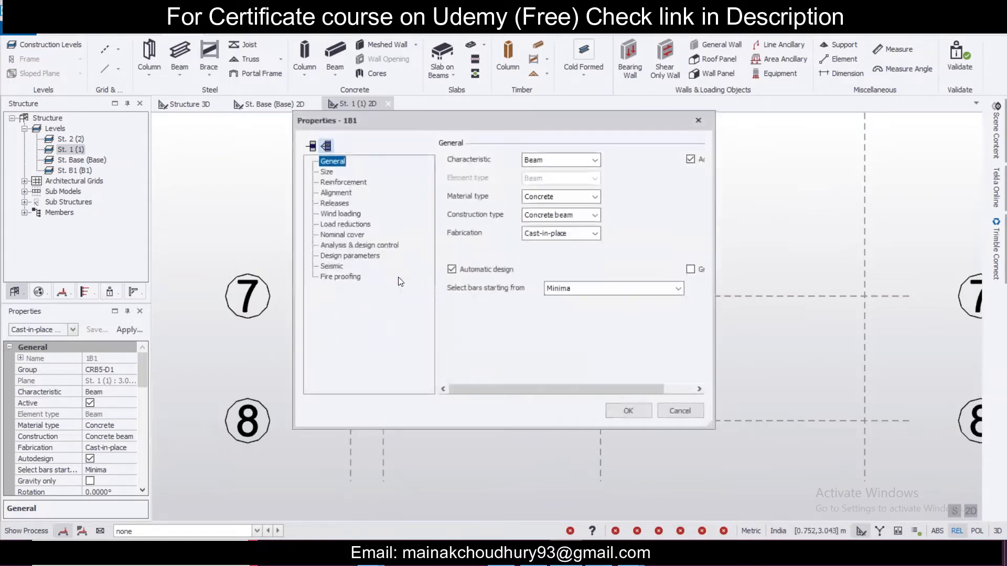
click(334, 204)
click(559, 166)
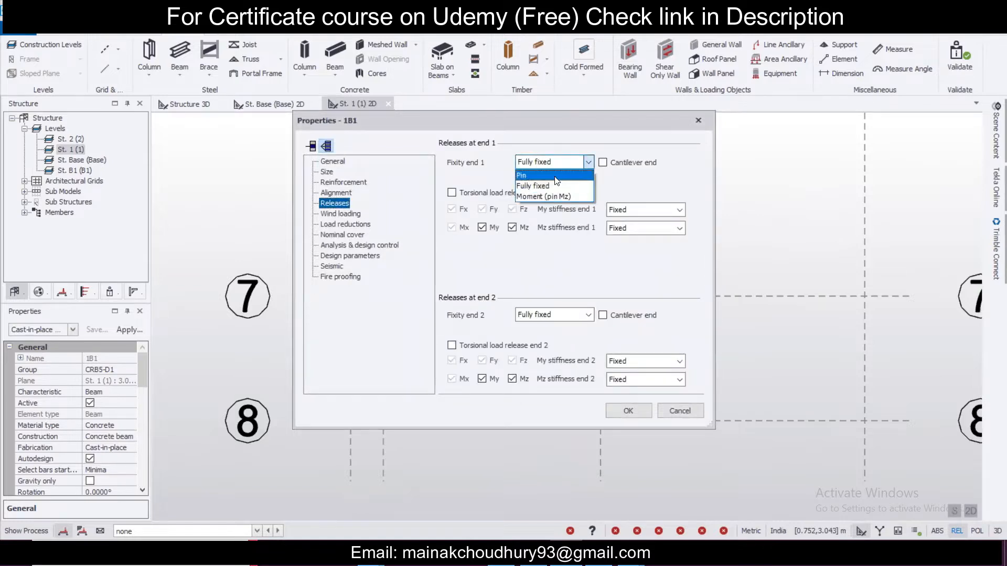
click(521, 175)
click(628, 410)
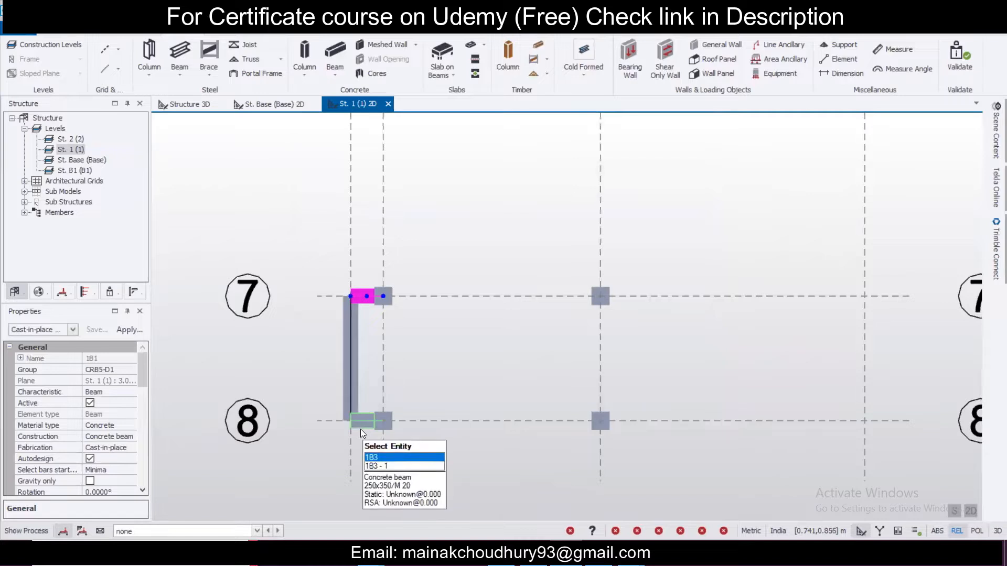
Set the end 1 fixity of the short beam on grid 8 between grids 9 and 1 to Pin
double_click(363, 426)
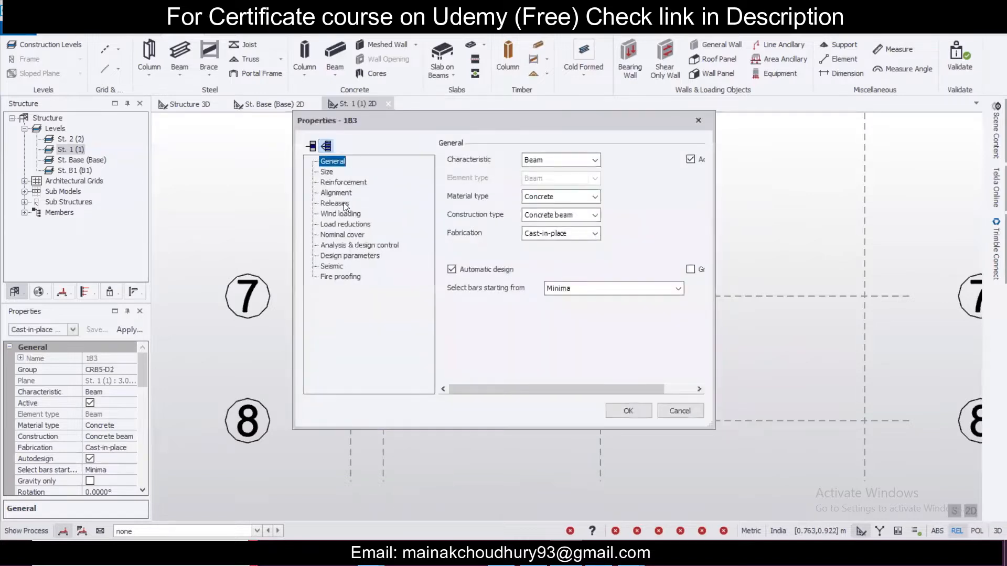
click(344, 204)
click(551, 162)
click(548, 175)
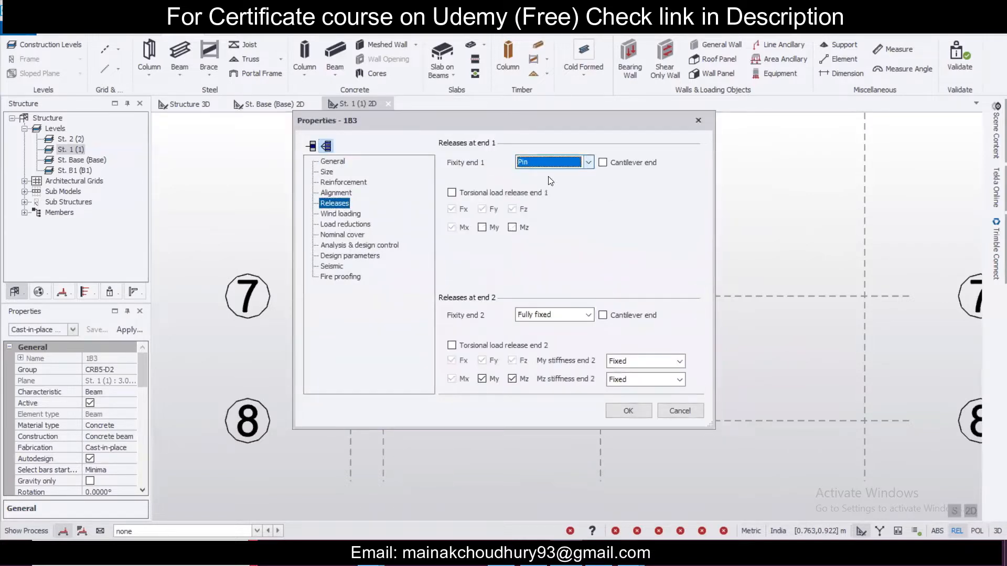
click(619, 411)
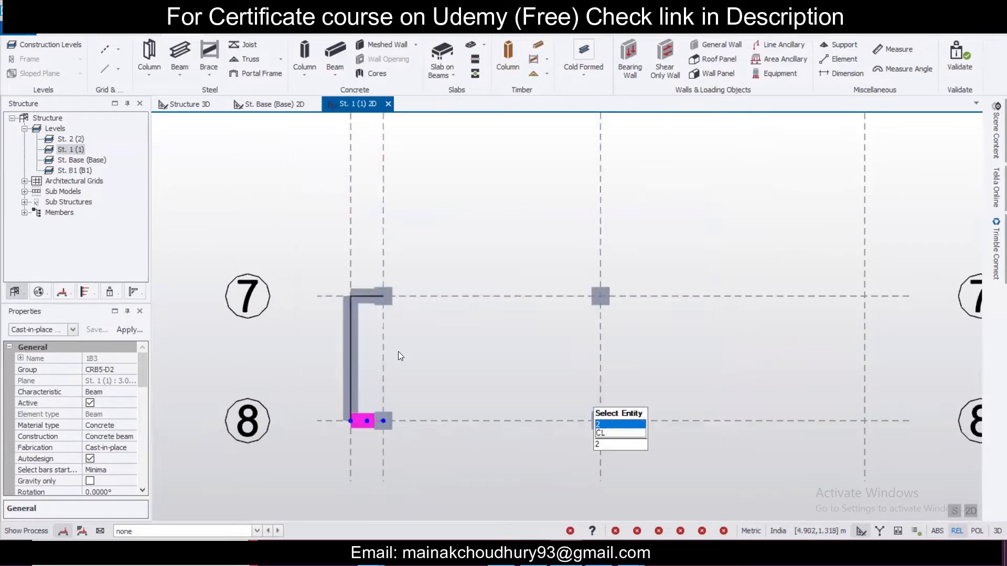
Start another cast-in-place concrete beam on level 1 using the saved property set RB 250 x 350
scroll(392, 346, down, 3)
scroll(452, 304, down, 5)
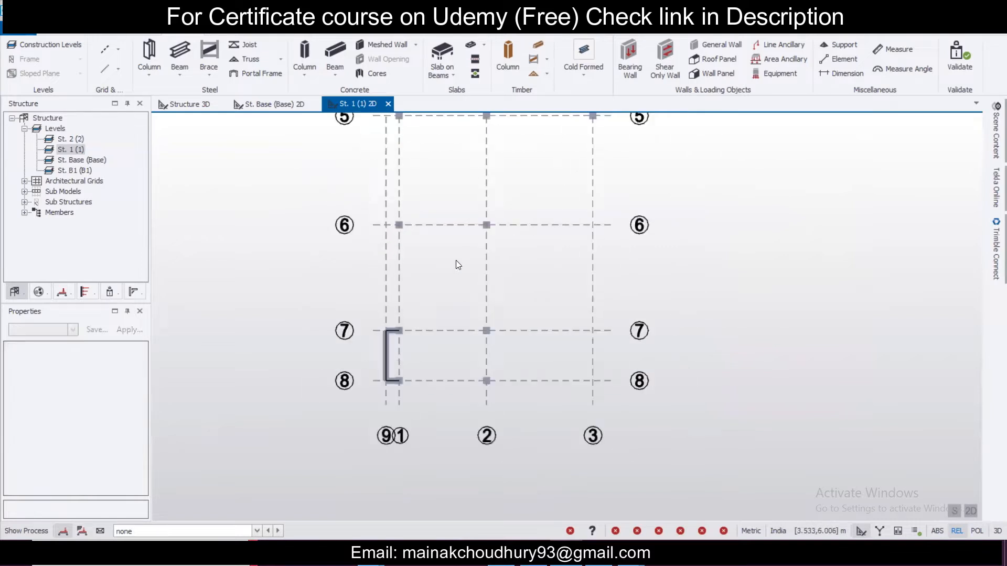
mouse_move(451, 314)
scroll(463, 337, up, 2)
scroll(464, 337, down, 1)
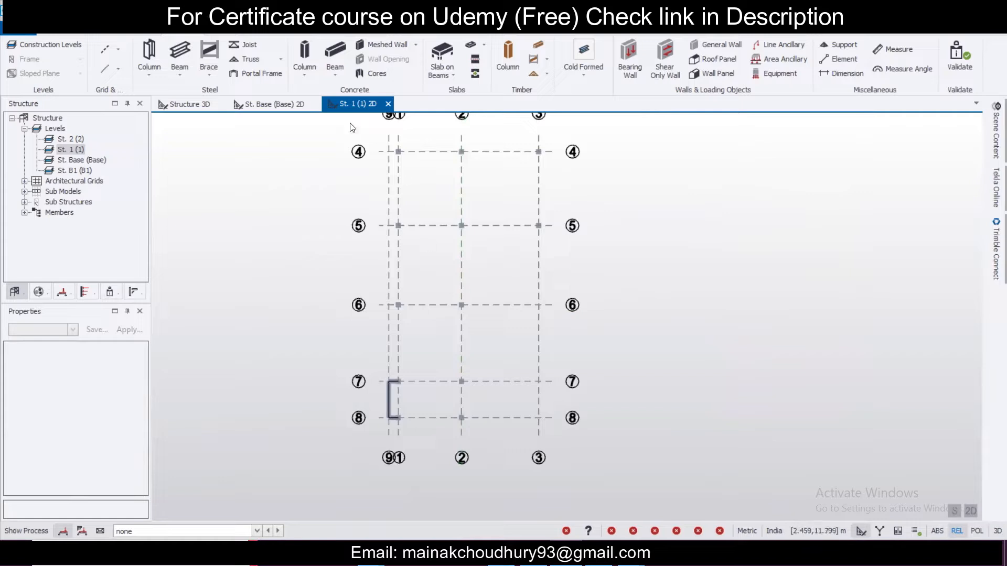
click(333, 56)
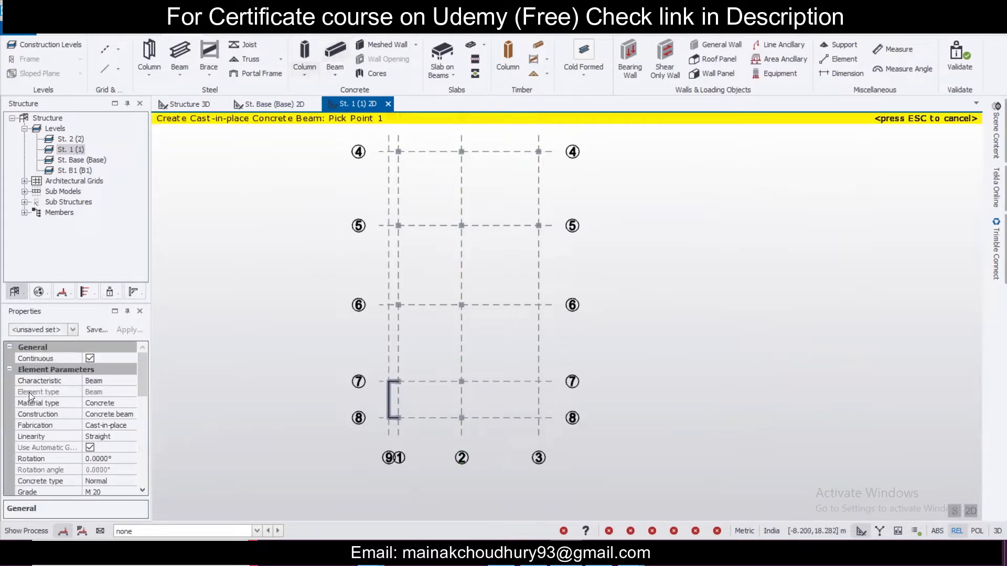
drag(143, 376, 61, 346)
click(72, 330)
click(58, 155)
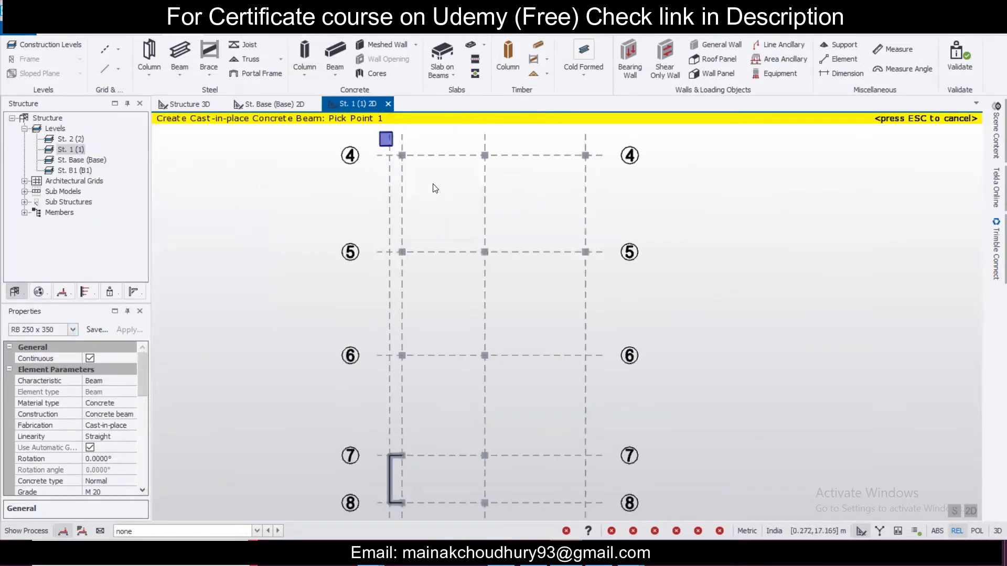
Create beams on all grid lines joining the level 1 columns between grids 4 and 8, and check them in the 3D view
scroll(409, 163, up, 1)
scroll(431, 185, down, 1)
drag(431, 184, 588, 430)
scroll(439, 388, up, 1)
scroll(438, 388, down, 1)
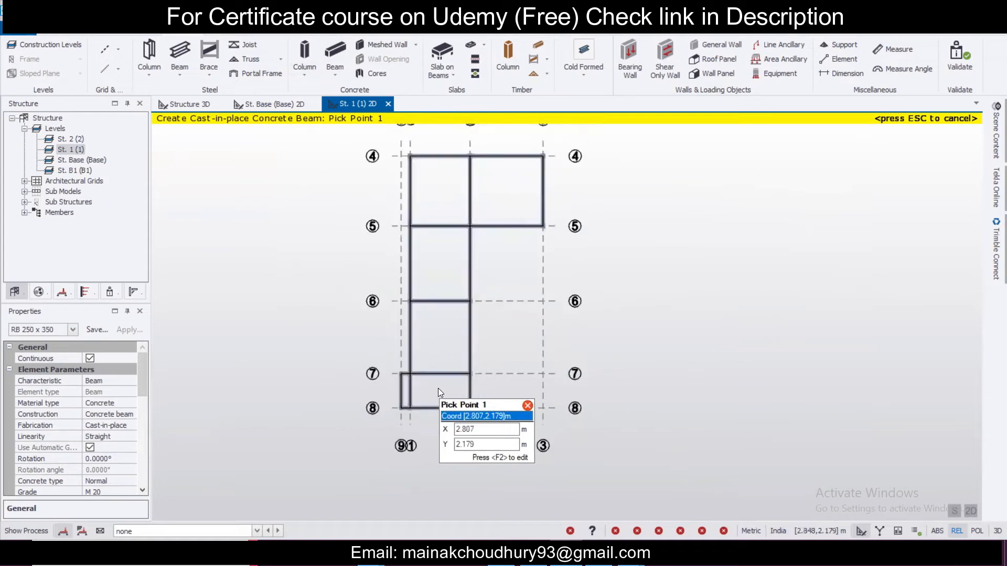
click(184, 104)
middle_drag(615, 356, 699, 380)
click(355, 104)
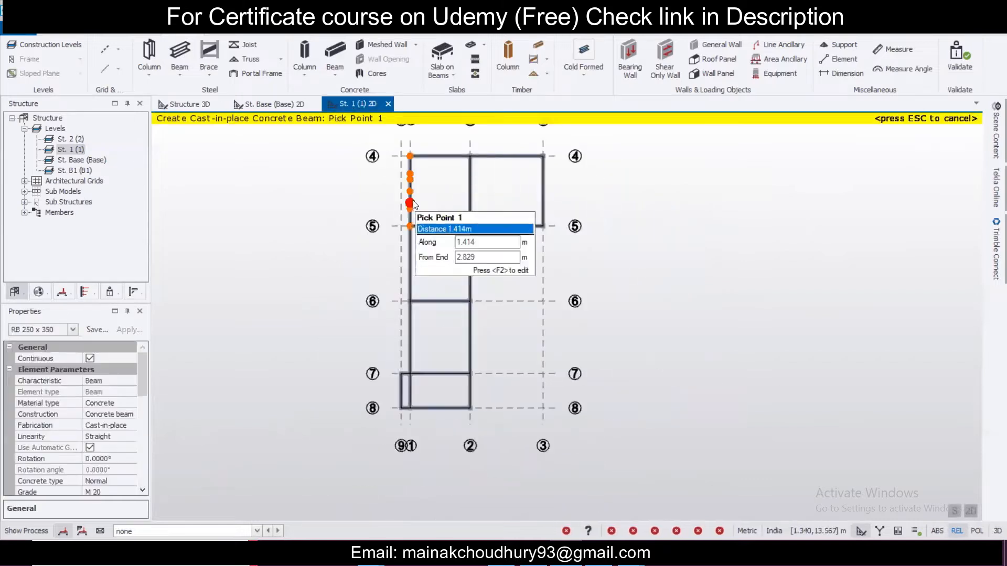
Create two-way 125 mm slab-on-beams panels in the bays between grids 4-5 and in the grid 1-2 bays from 5 to 7
click(442, 66)
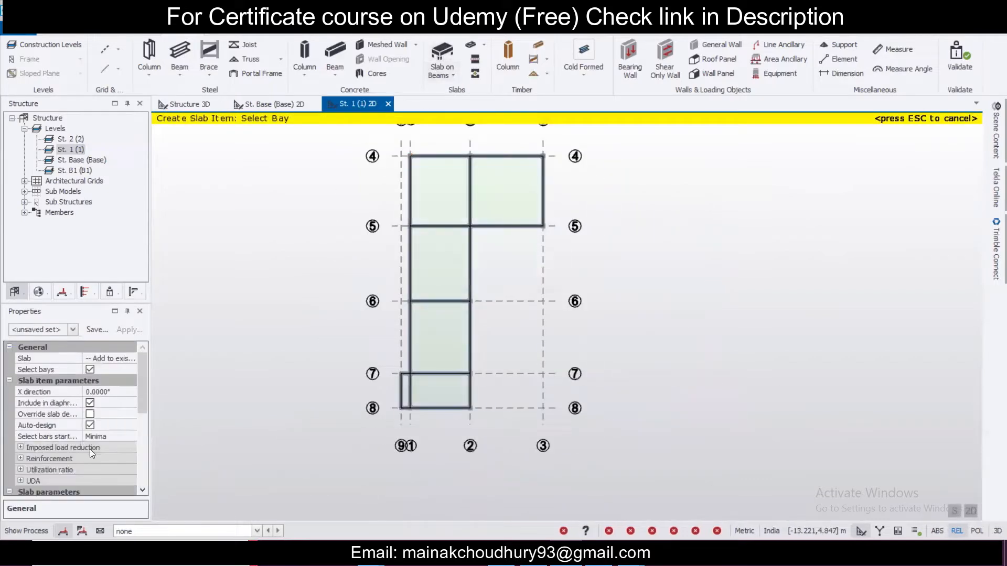
drag(142, 393, 143, 431)
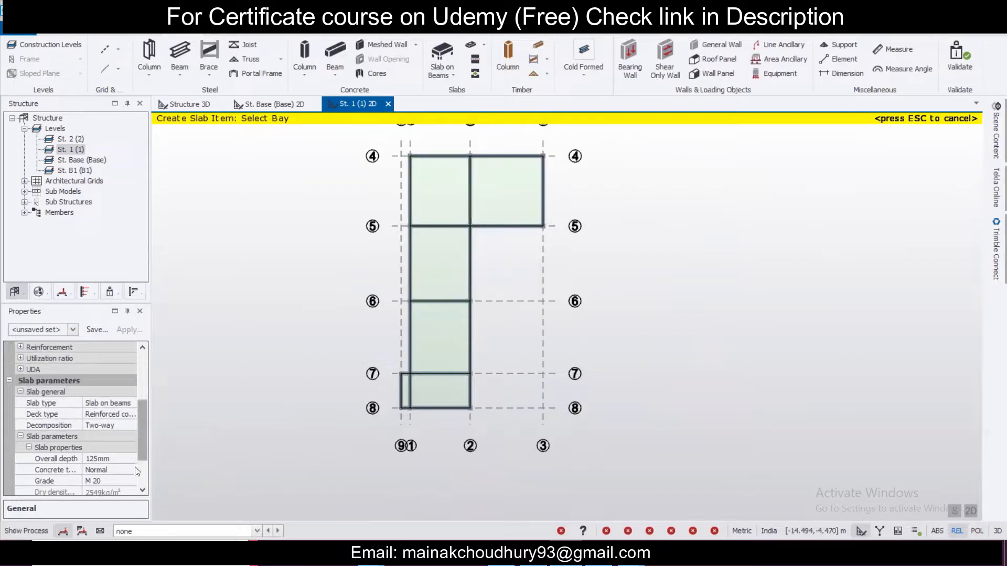
drag(141, 438, 162, 366)
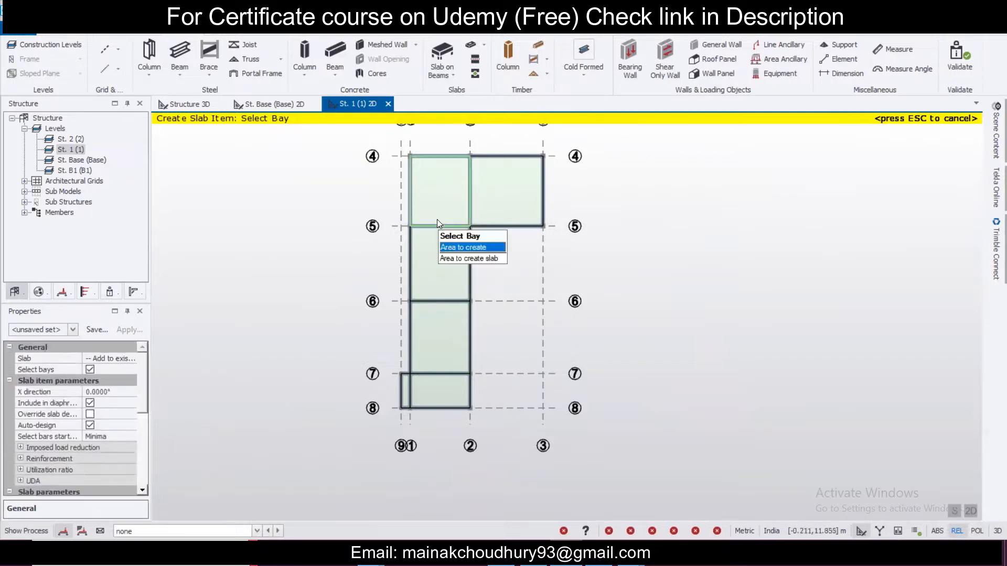
click(461, 242)
click(501, 204)
click(432, 264)
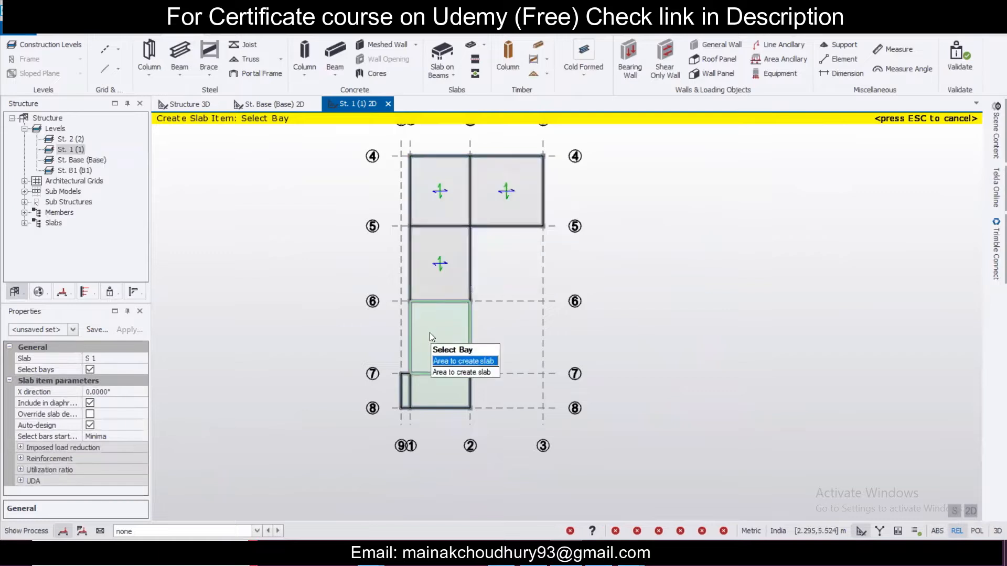
click(432, 336)
scroll(405, 412, up, 4)
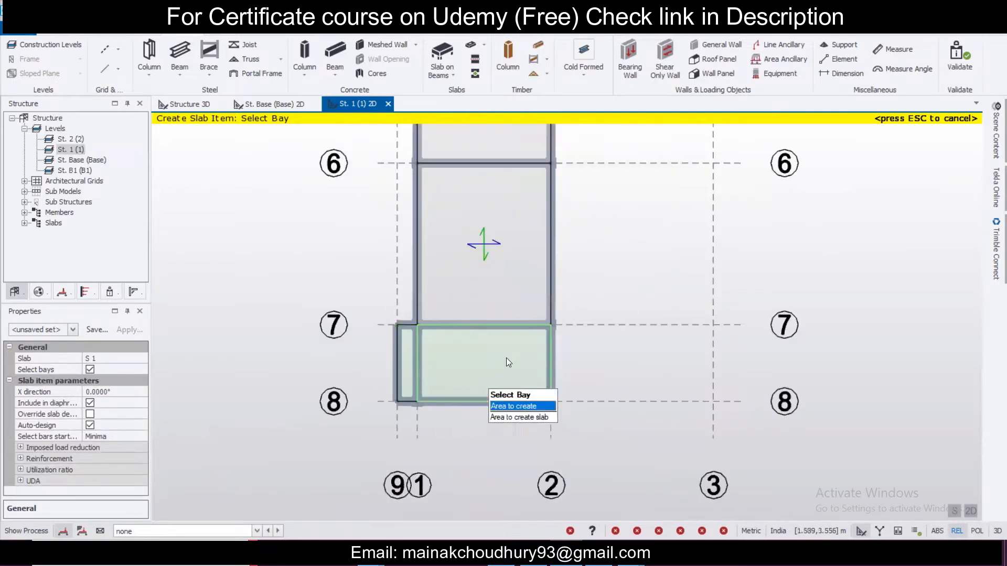
scroll(351, 340, down, 4)
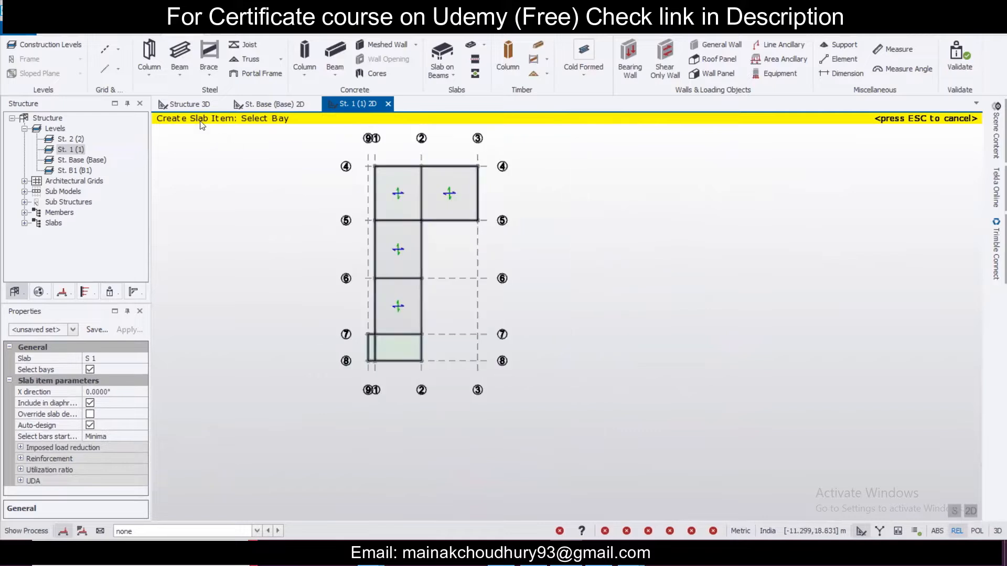
From the Structure 3D view, set the source of construction level 2 to level 1 so it copies that floor
click(187, 103)
middle_drag(533, 301, 502, 323)
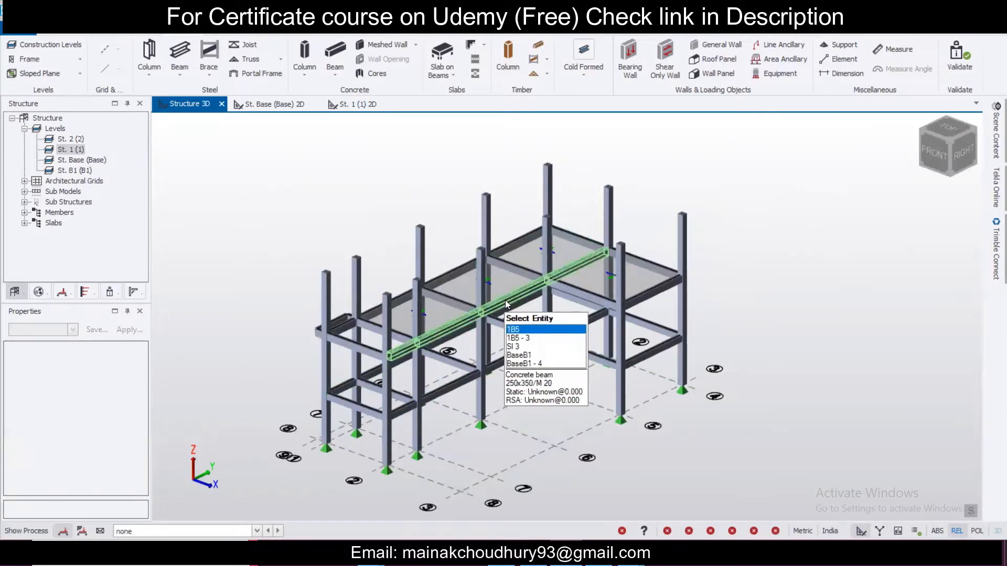
click(70, 45)
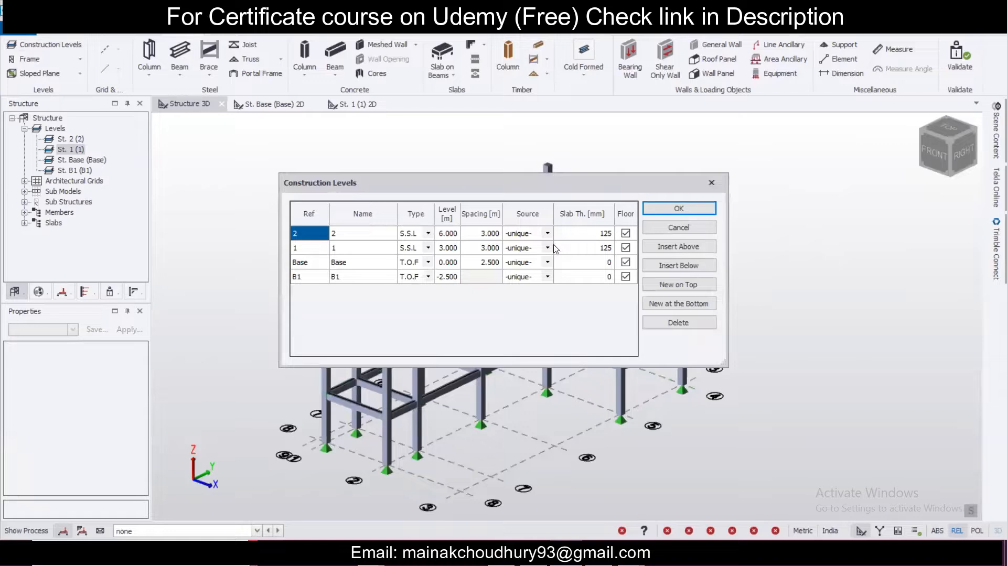
click(547, 233)
click(547, 233)
click(529, 255)
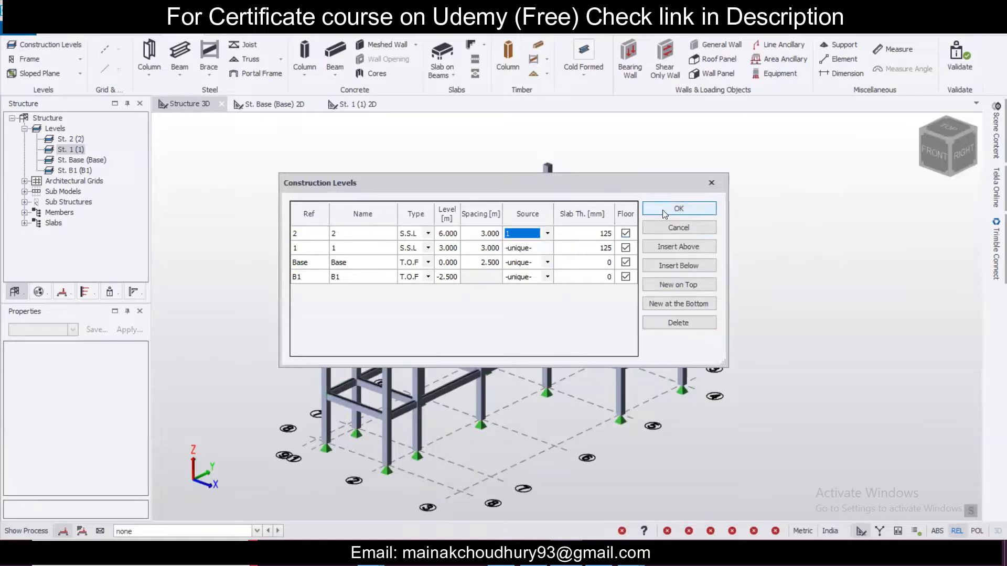
click(662, 210)
right_drag(741, 341, 646, 308)
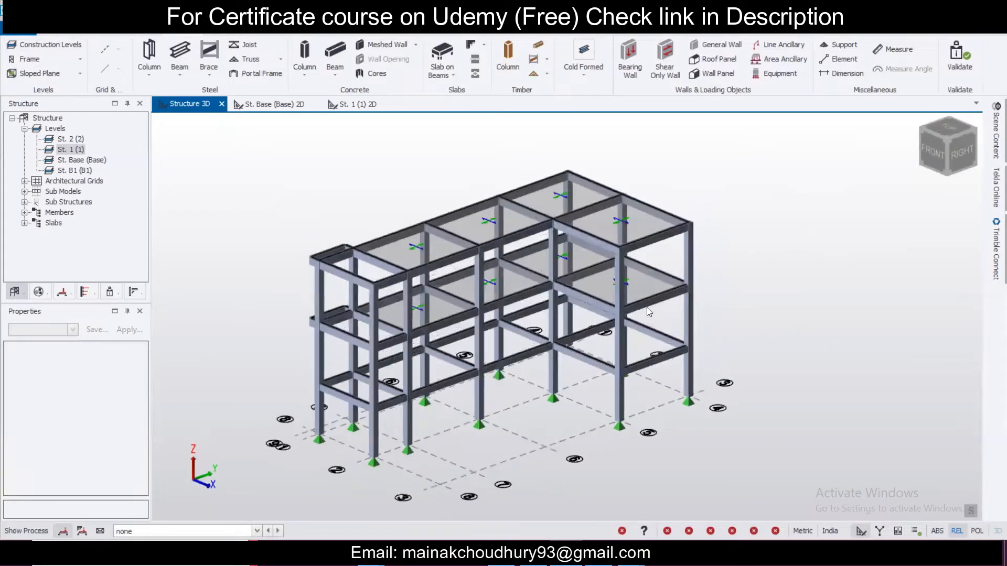
Set the source of construction level 2 to -unique- so the floor can be edited independently
click(44, 45)
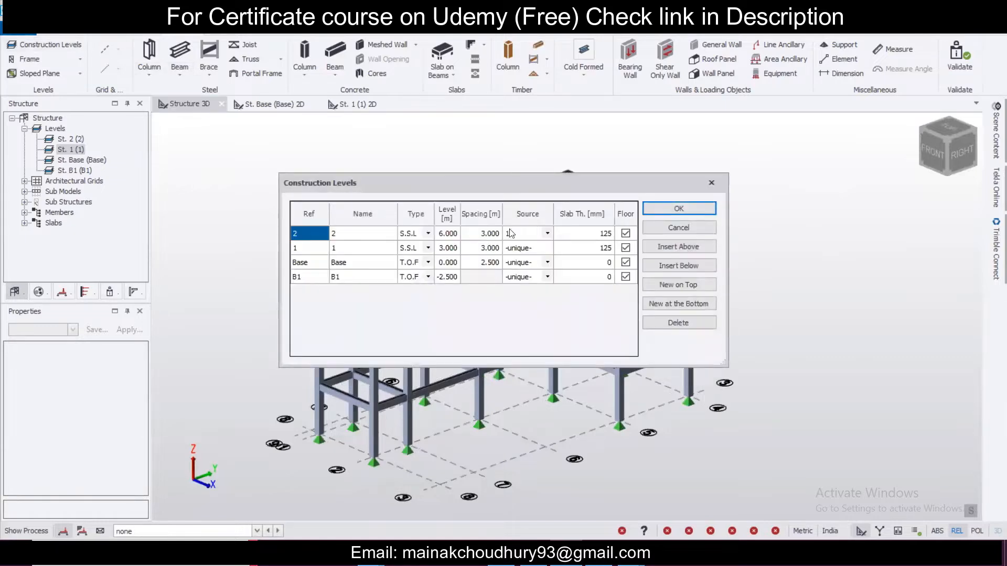
click(548, 236)
click(520, 248)
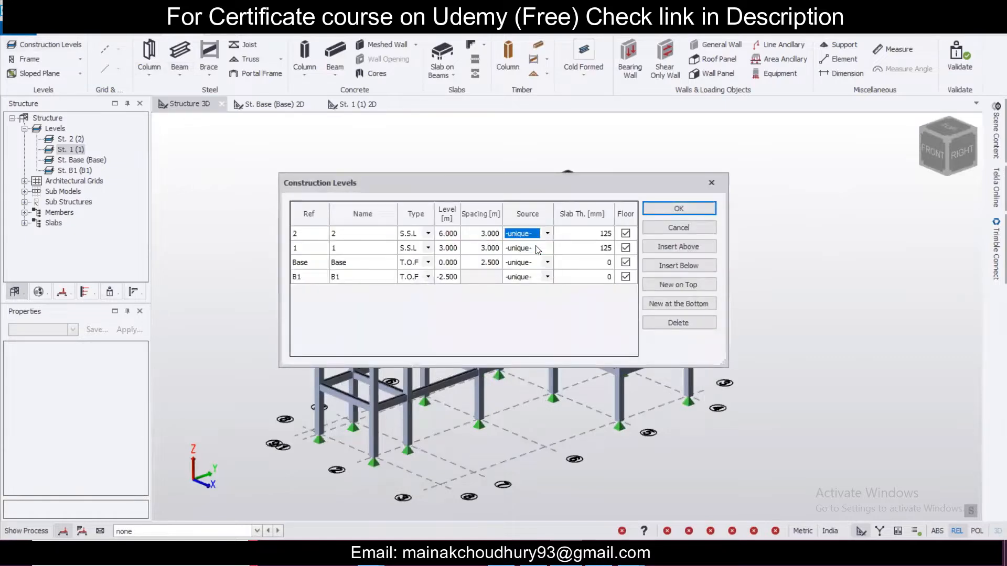
click(670, 209)
mouse_move(401, 345)
right_down()
mouse_move(656, 342)
mouse_move(401, 346)
mouse_move(388, 334)
right_up()
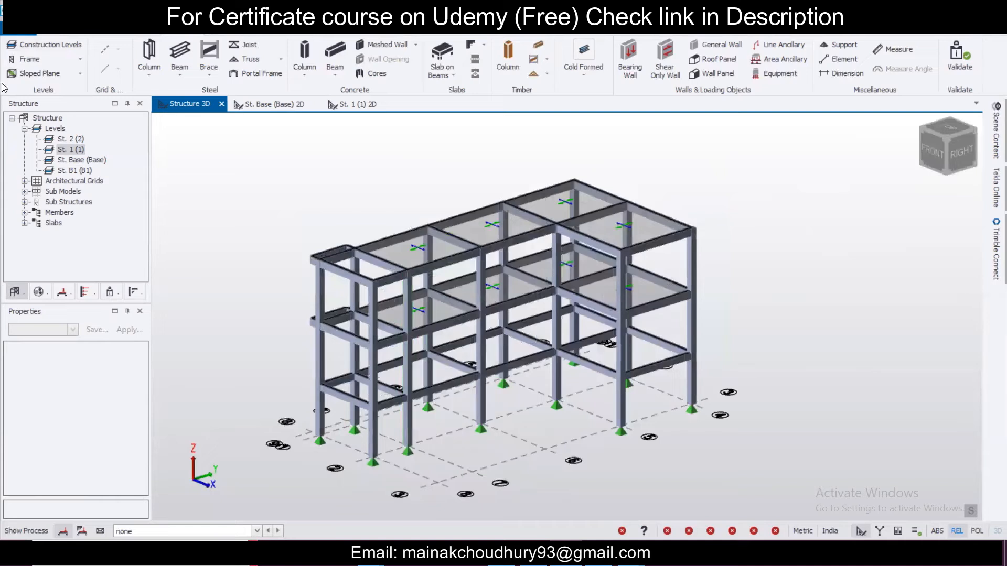
Review the construction levels settings and examine the replicated level 2 floor framing in the 3D view
click(32, 46)
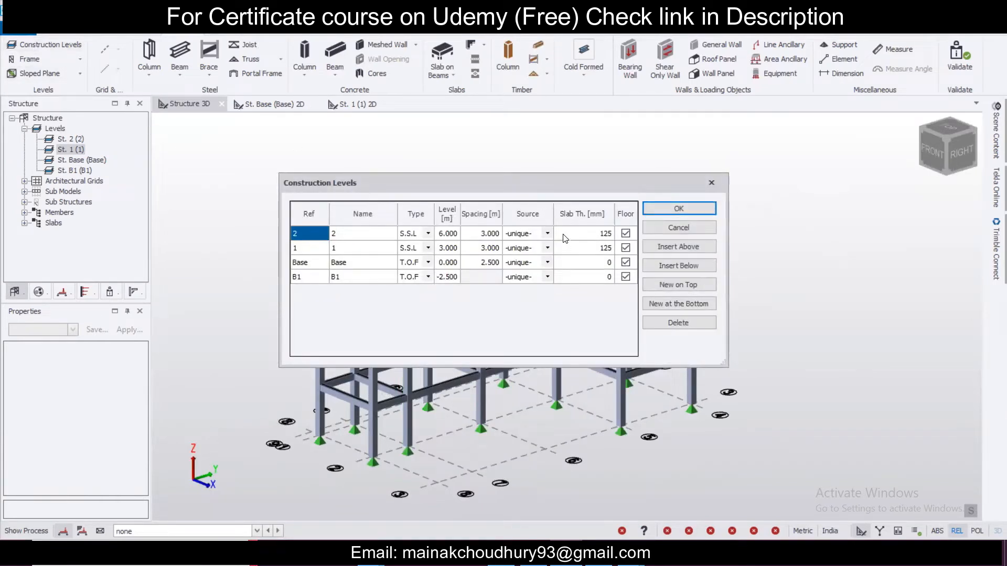
click(679, 209)
right_drag(635, 379, 416, 394)
scroll(416, 394, up, 2)
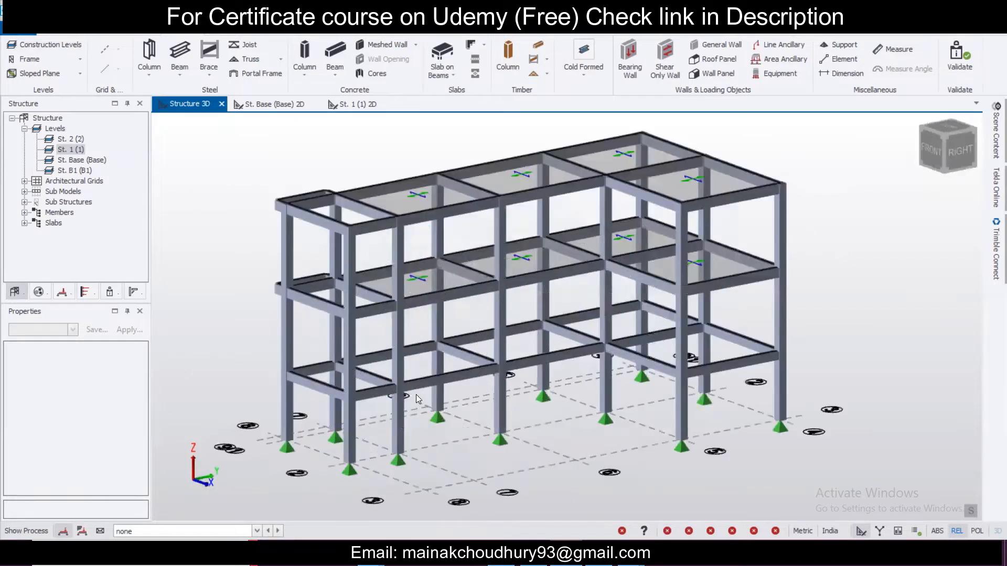
scroll(416, 395, down, 2)
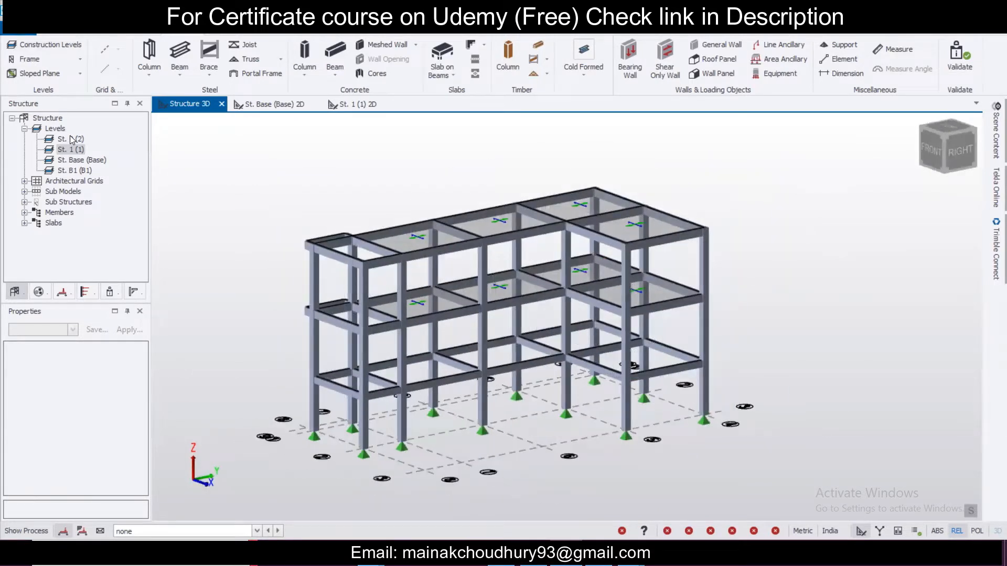
right_drag(499, 290, 527, 310)
scroll(416, 310, up, 2)
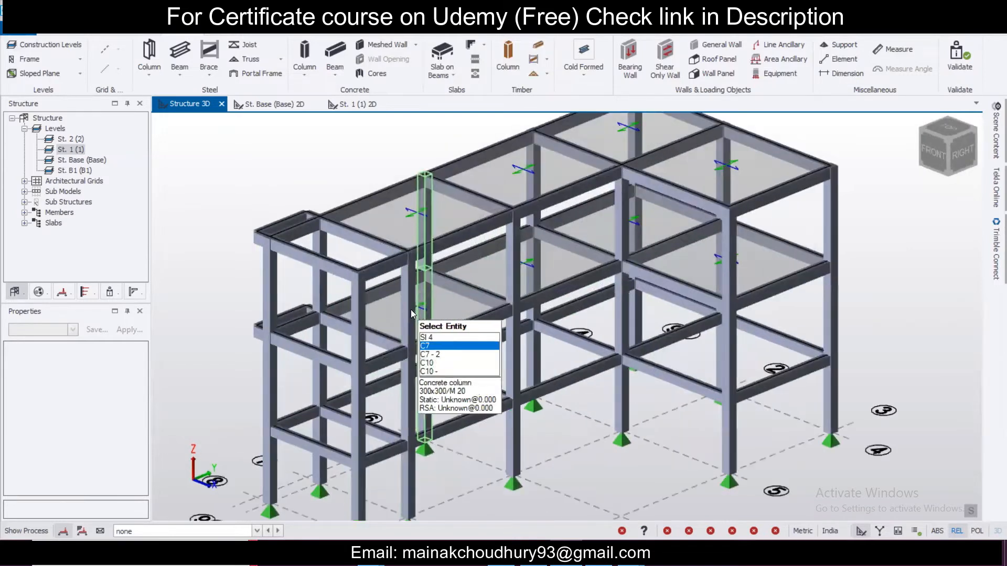
right_drag(367, 289, 344, 281)
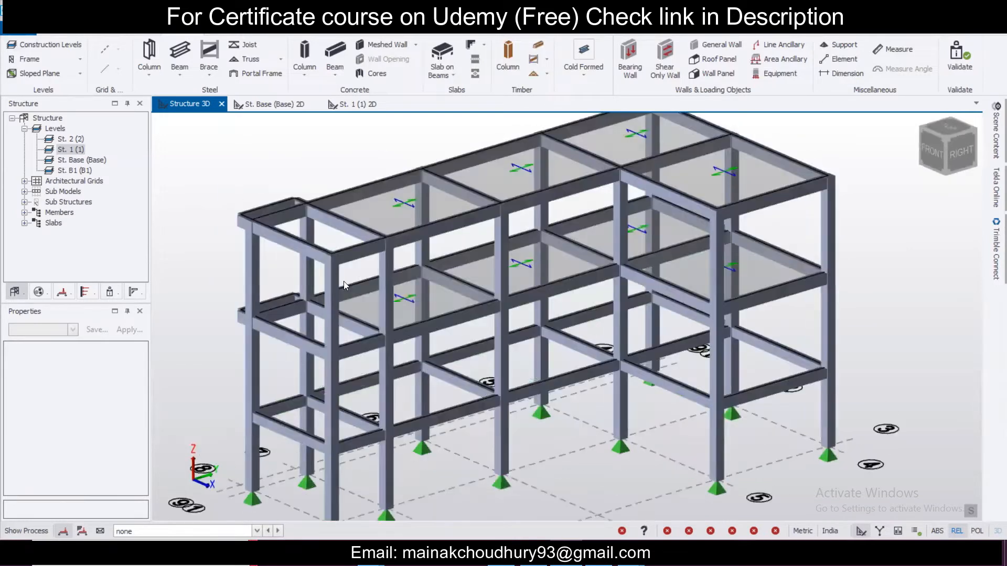
scroll(341, 271, up, 2)
scroll(343, 271, down, 2)
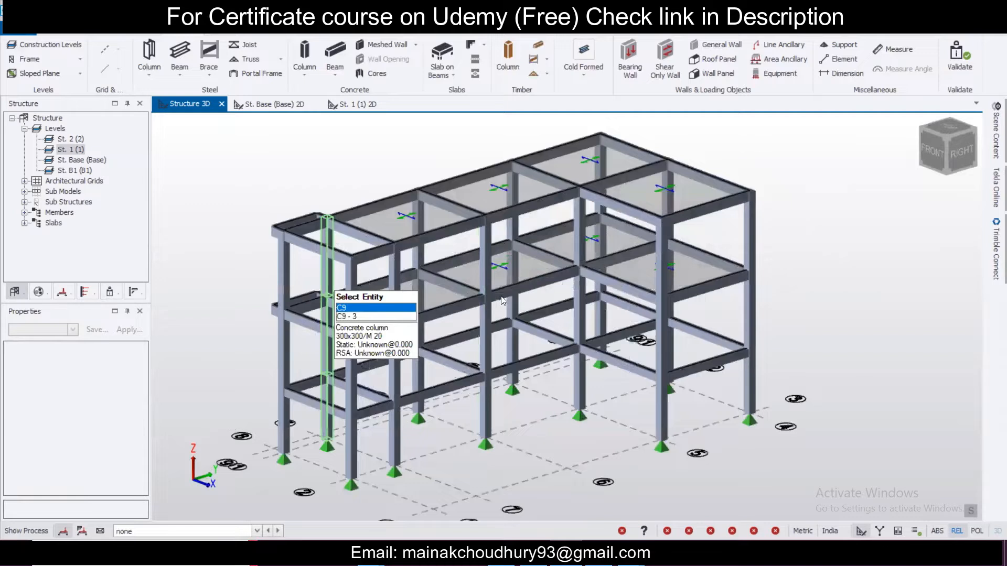
scroll(320, 257, down, 3)
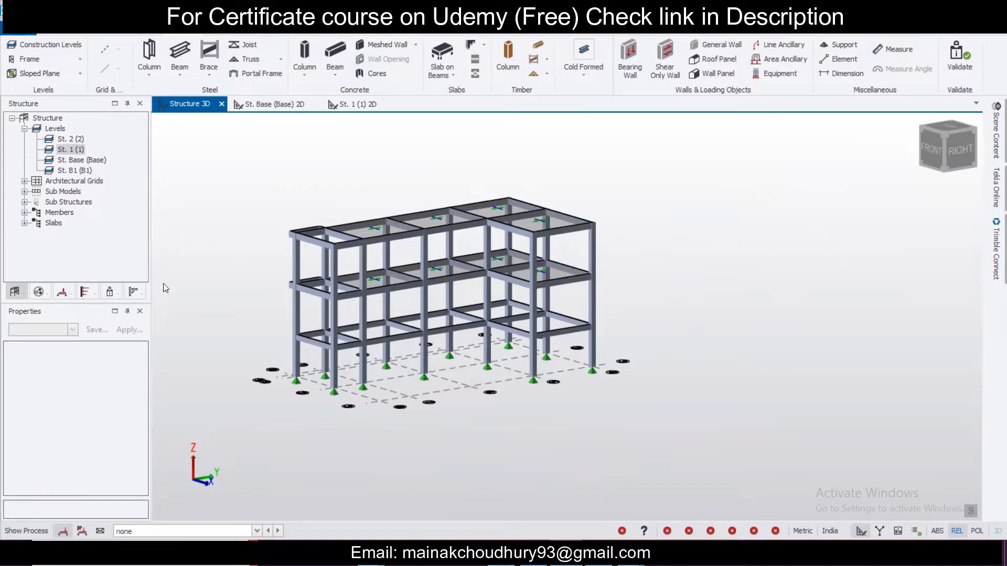
Insert construction level 3 above level 2 with a spacing of 2.74 m
click(28, 46)
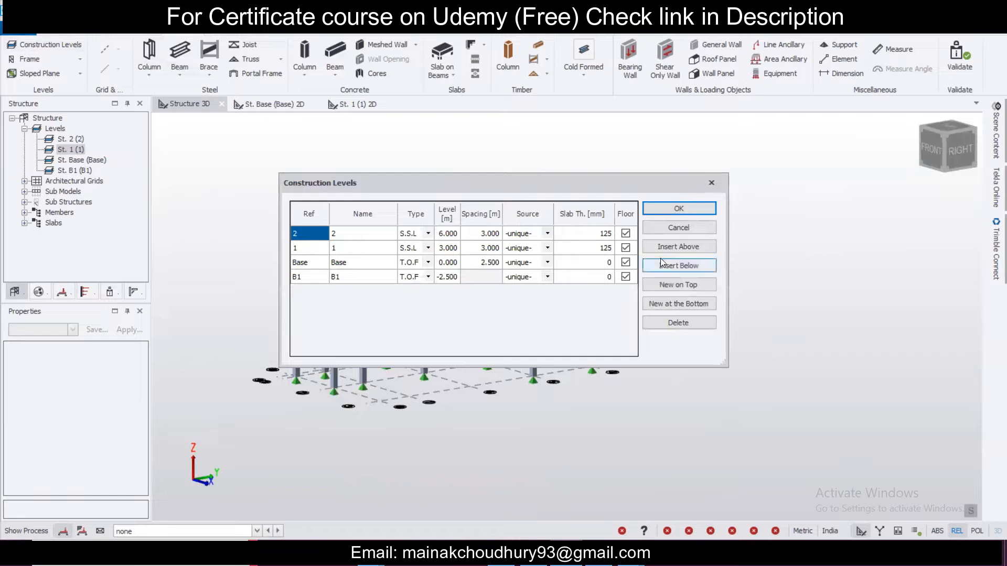
click(679, 247)
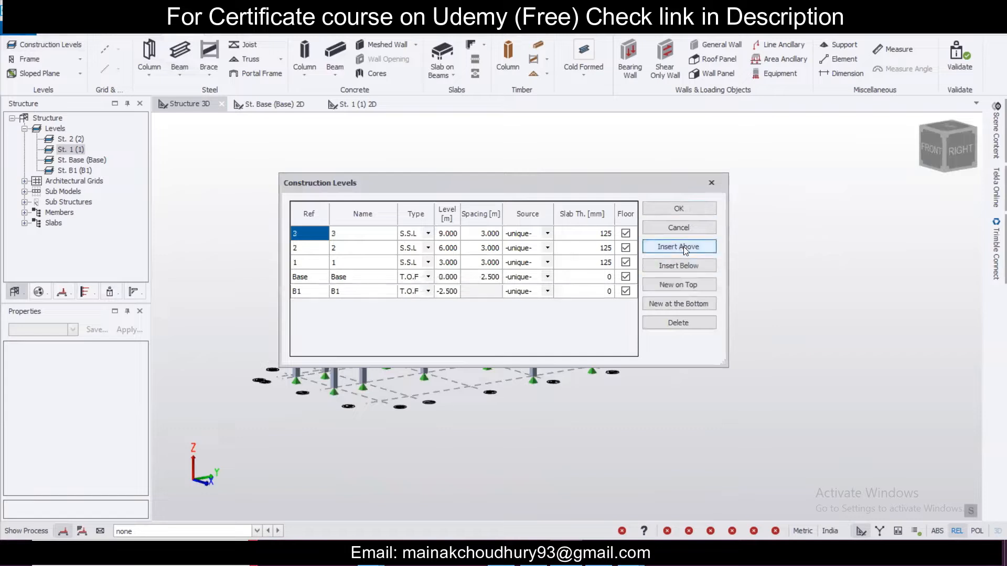
double_click(476, 236)
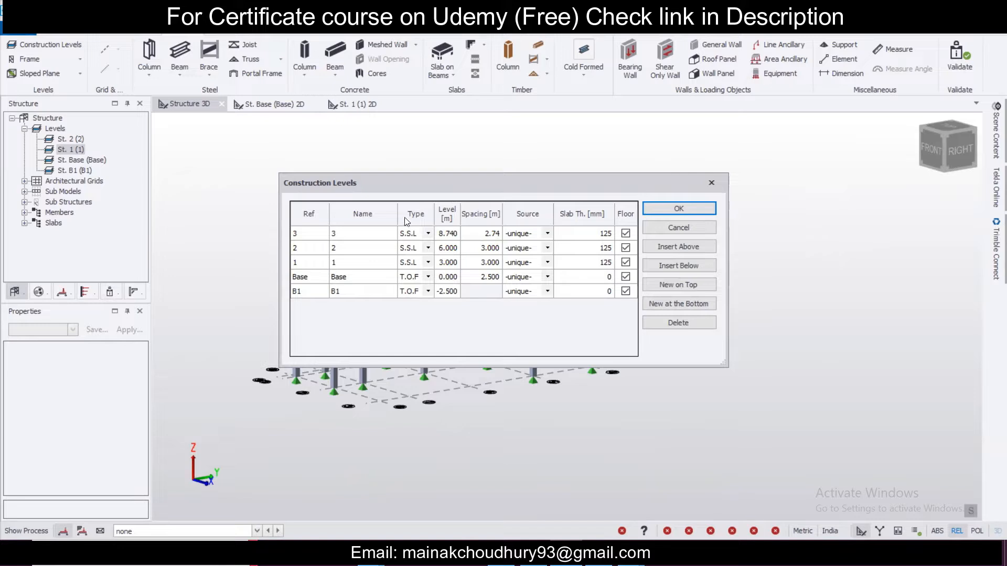
text(2.74)
click(656, 211)
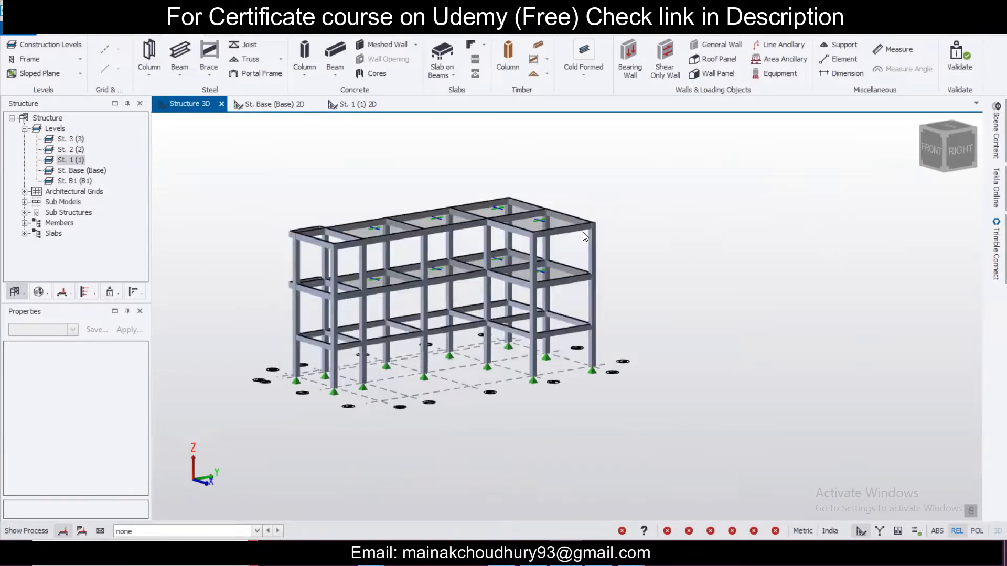
Extend the four columns at grids 1-2 and 7-8 by setting their top level to St. 3 (3)
scroll(317, 291, up, 3)
click(287, 254)
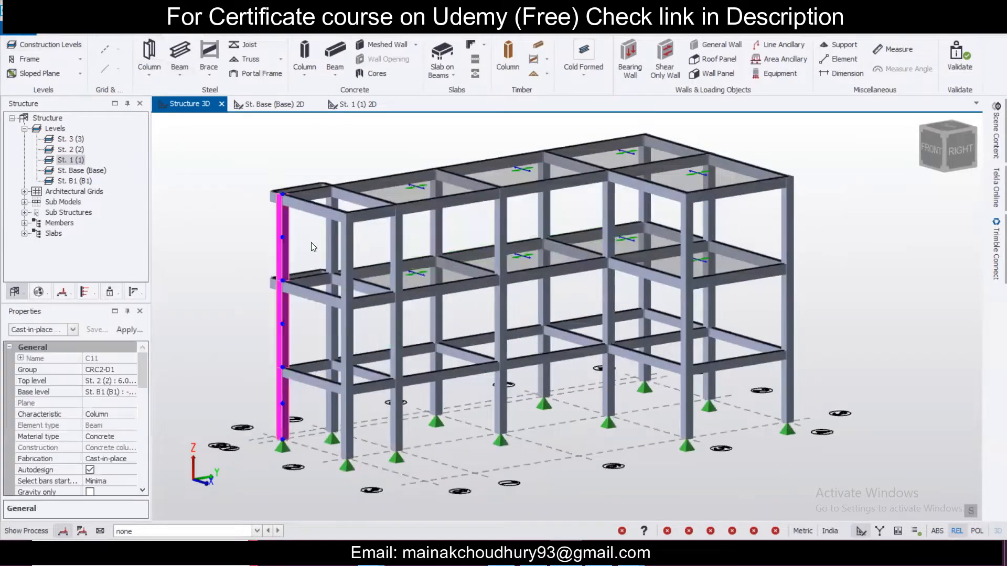
click(329, 238)
click(349, 253)
click(400, 241)
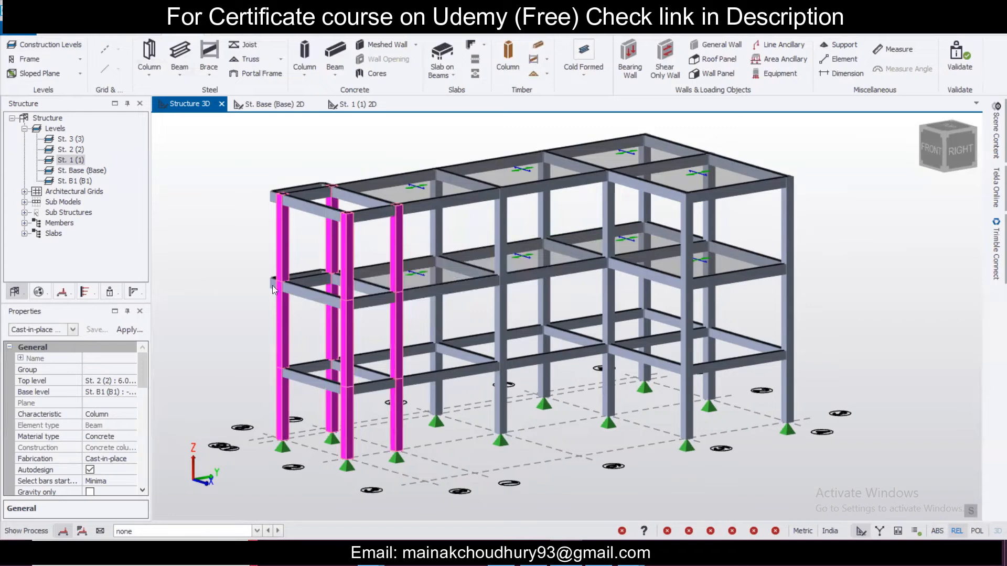
click(128, 382)
click(128, 380)
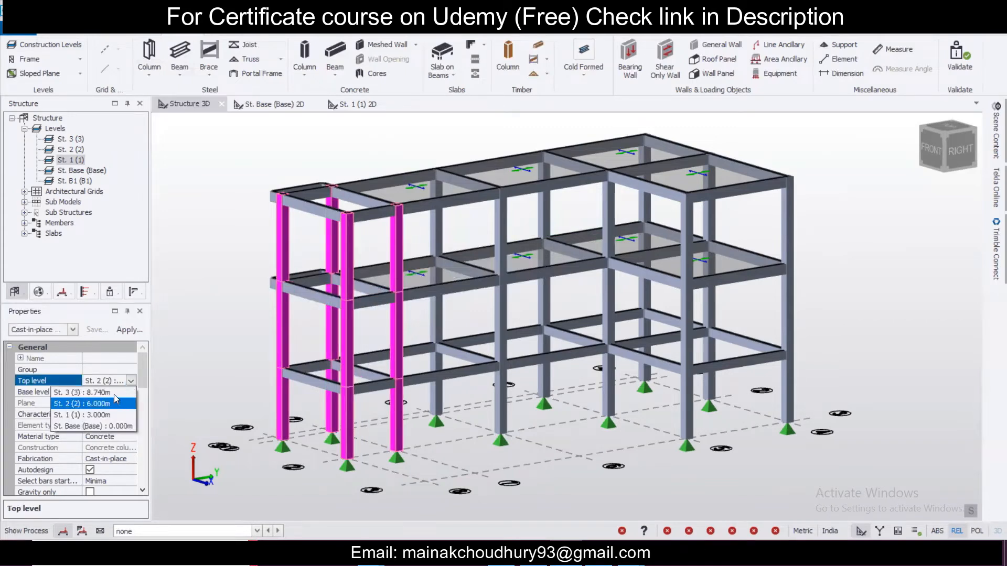
click(114, 394)
right_drag(370, 371, 265, 400)
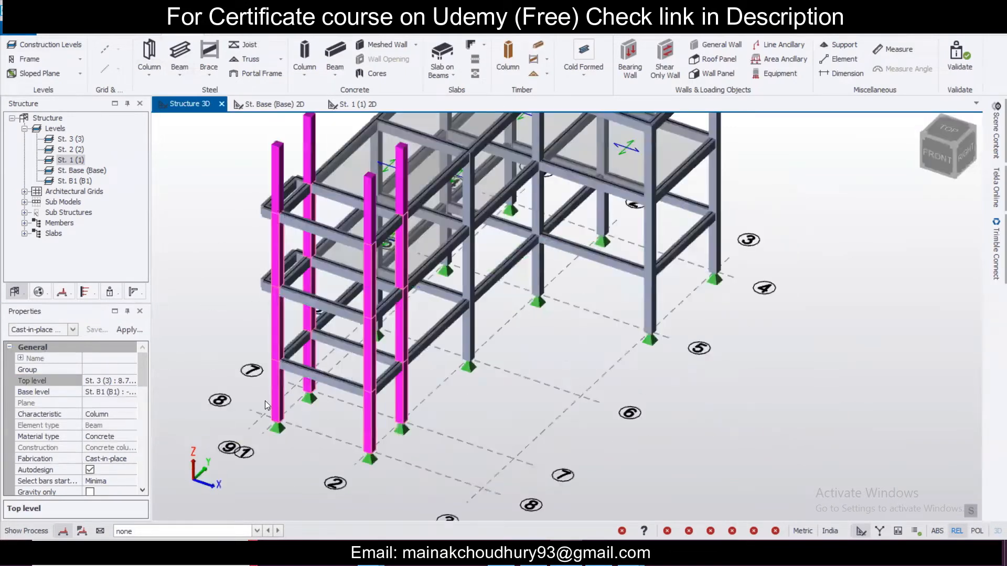
In the level 3 plan, create an RB 250 x 350 beam along grid 7 from the grid 1 column to grid 9
double_click(74, 140)
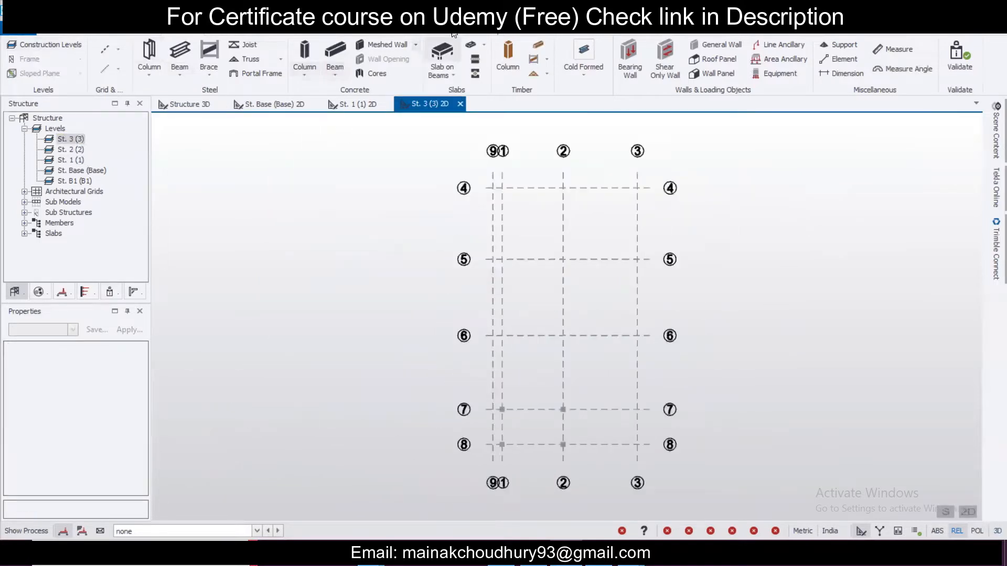
click(331, 56)
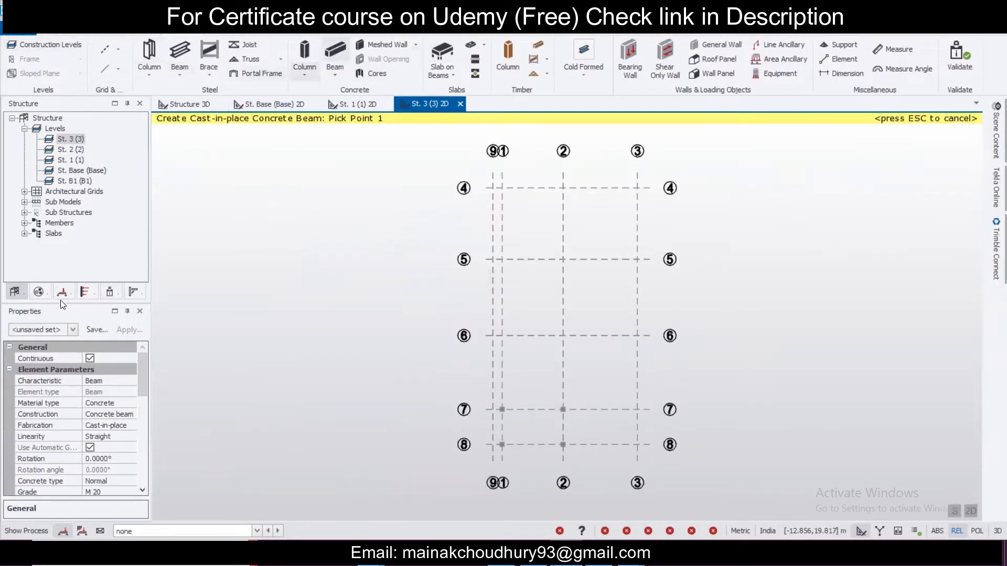
click(71, 330)
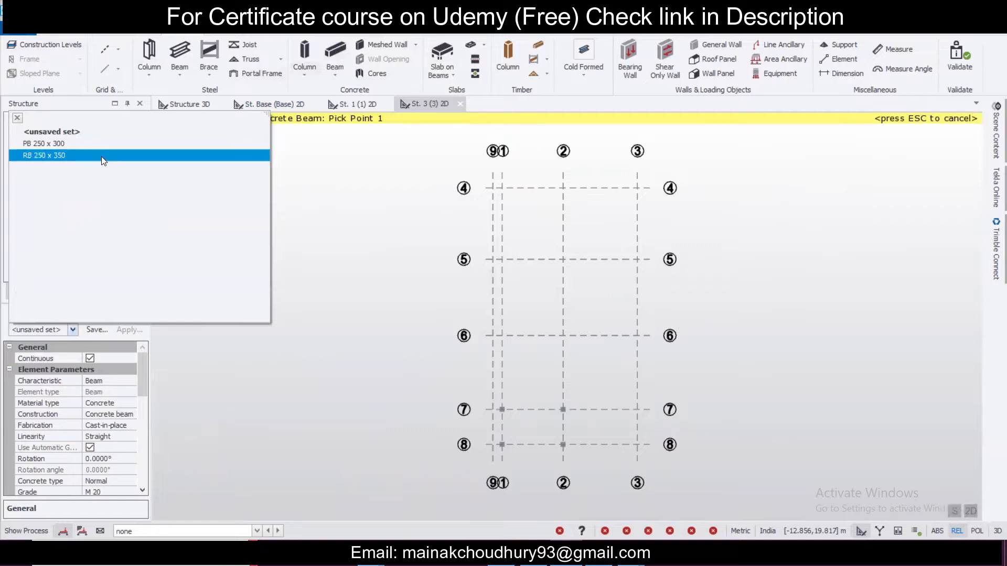
click(102, 156)
scroll(377, 356, up, 4)
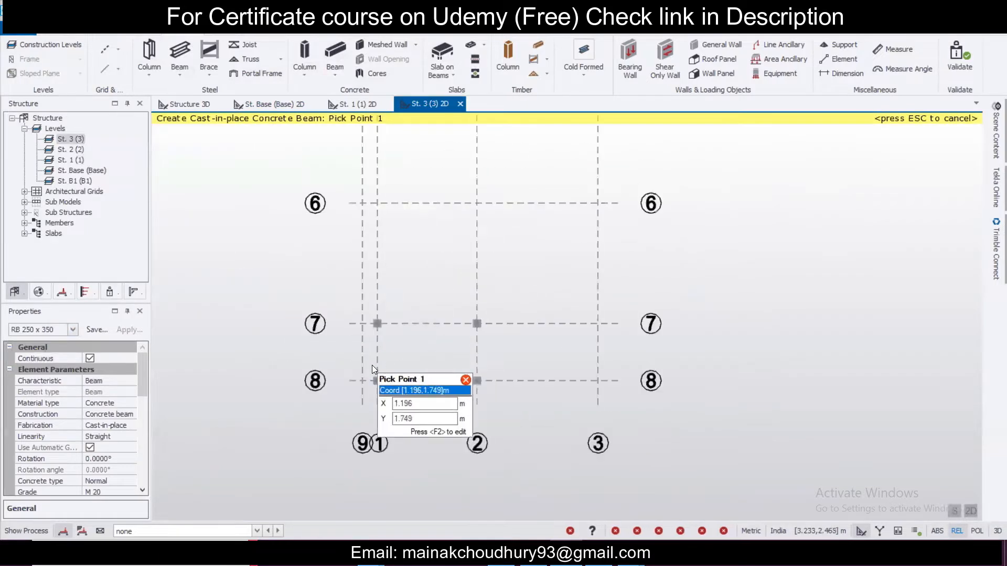
click(382, 303)
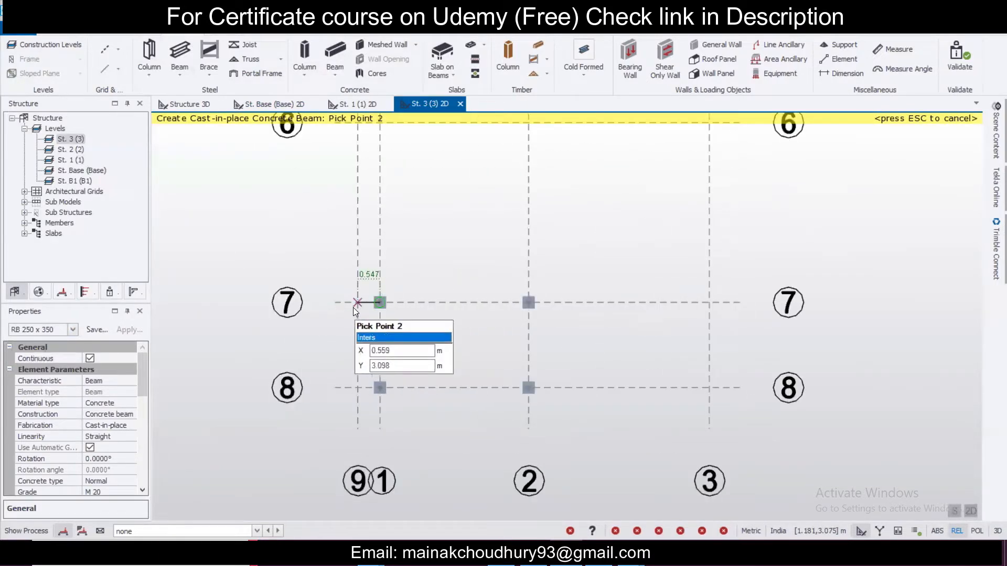
click(355, 305)
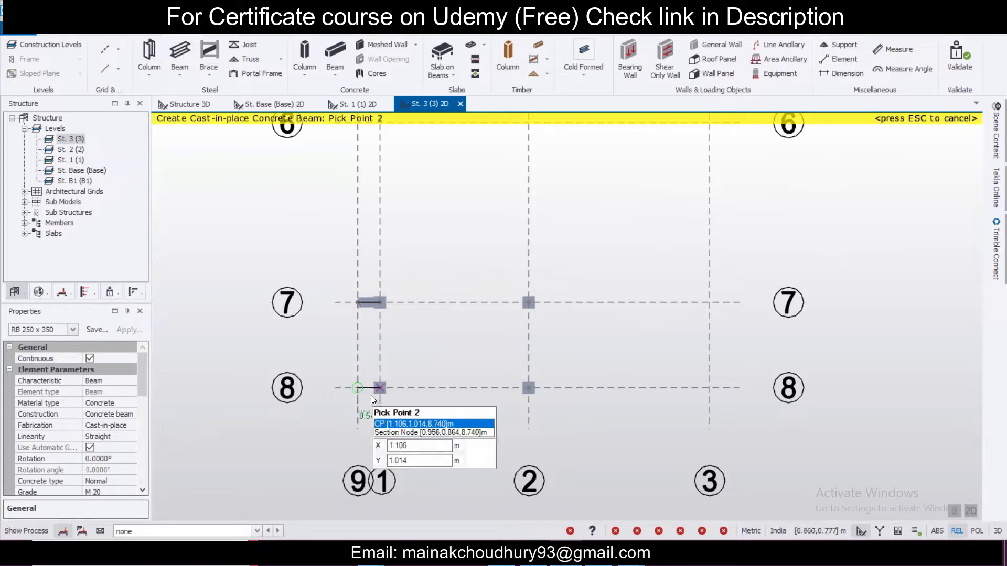
key(Escape)
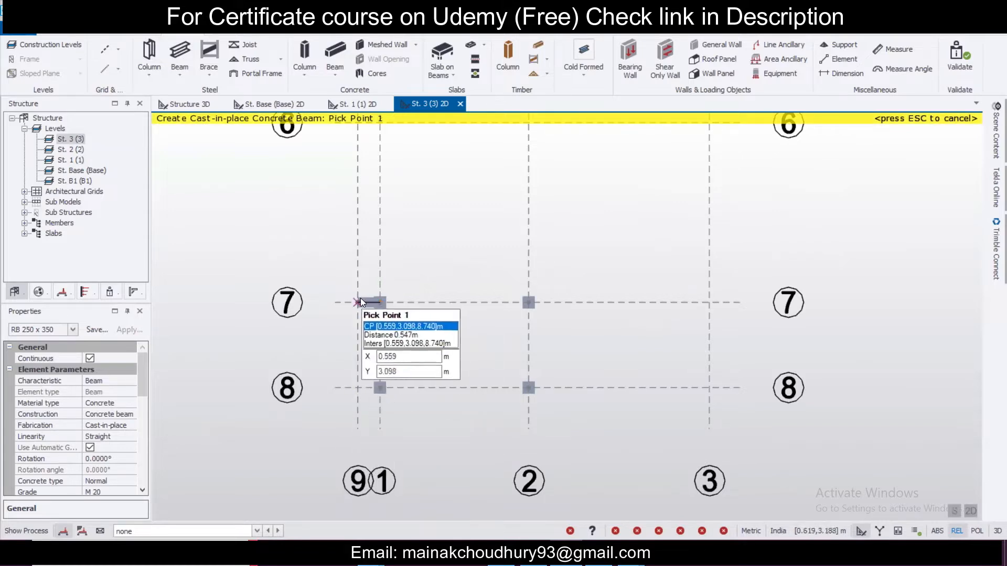
Create beams along grid 9 from grid 7 to 8 and along grid 8 back to the grid 1 column
click(359, 300)
click(357, 388)
click(357, 388)
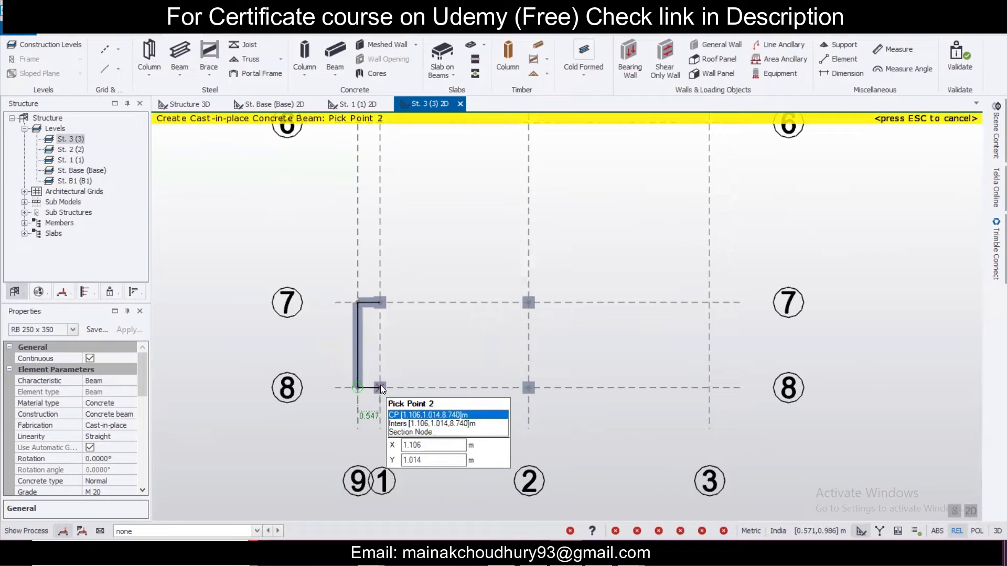
click(380, 384)
key(Escape)
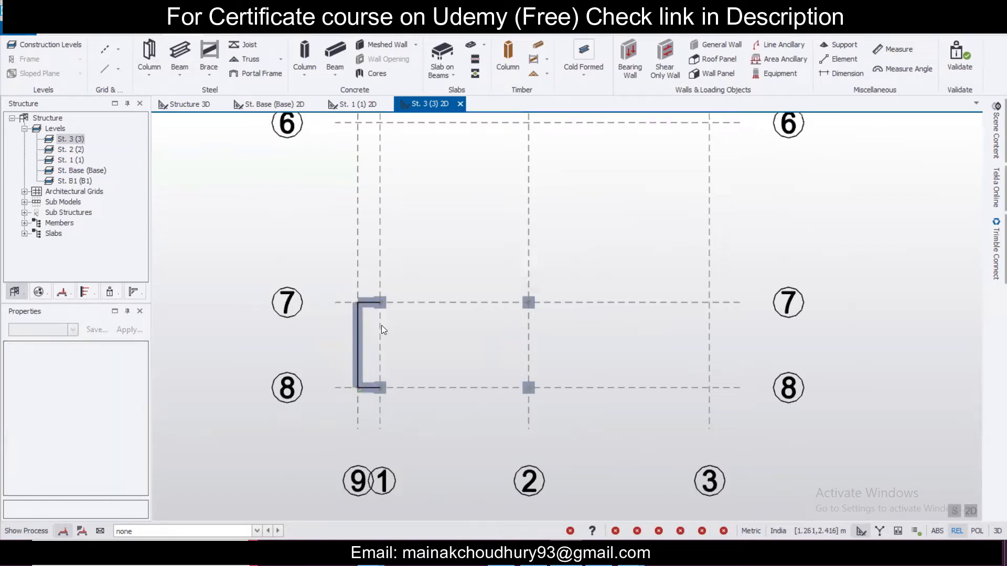
Set the end 1 fixity of the short grid 7 beam between grids 9 and 1 to Pin
scroll(382, 325, up, 4)
scroll(367, 303, up, 1)
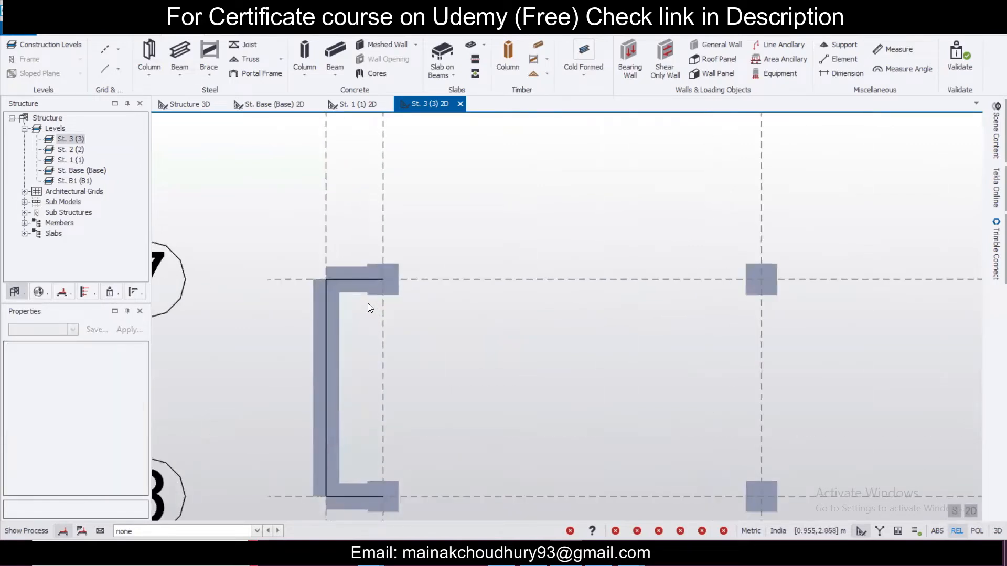
double_click(357, 291)
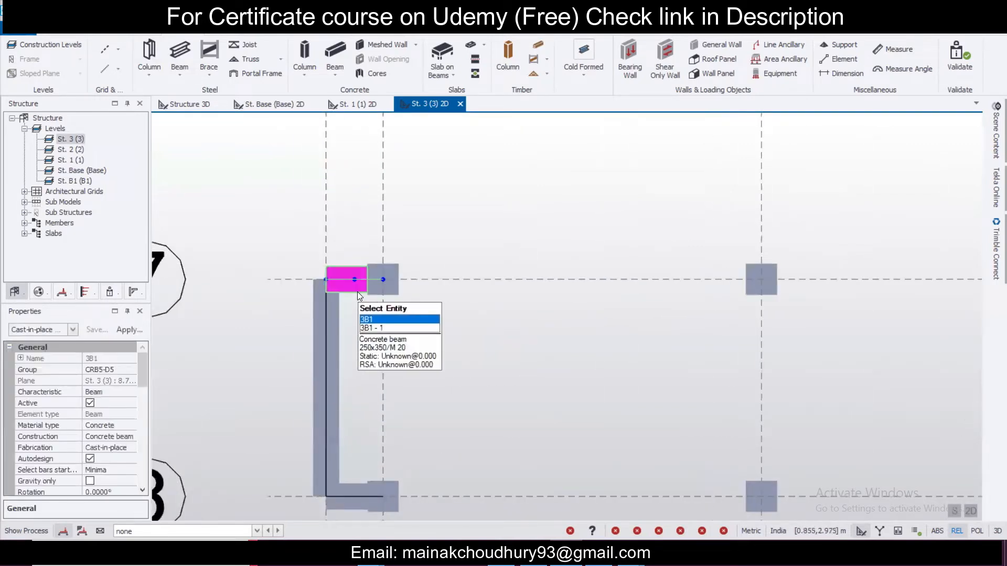
click(334, 203)
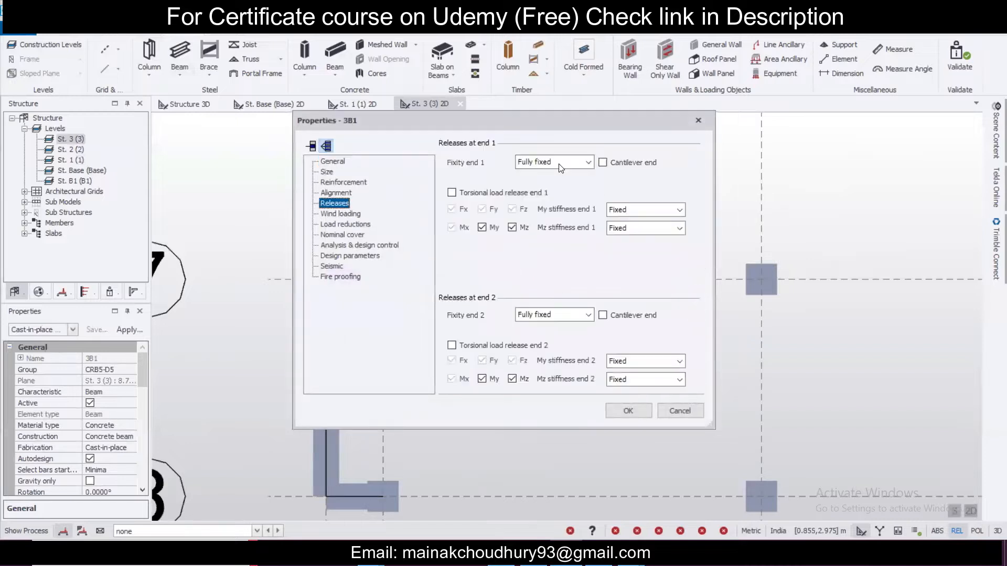
click(587, 162)
click(535, 180)
click(620, 411)
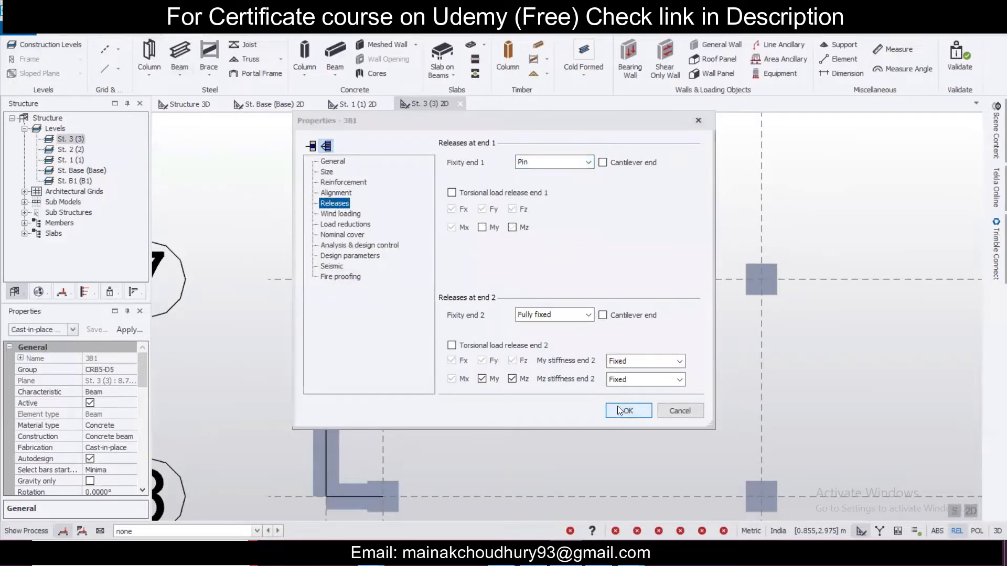
Set the end 1 fixity of the short grid 8 beam between grids 9 and 1 to Pin
scroll(433, 287, down, 2)
scroll(373, 433, up, 3)
click(387, 414)
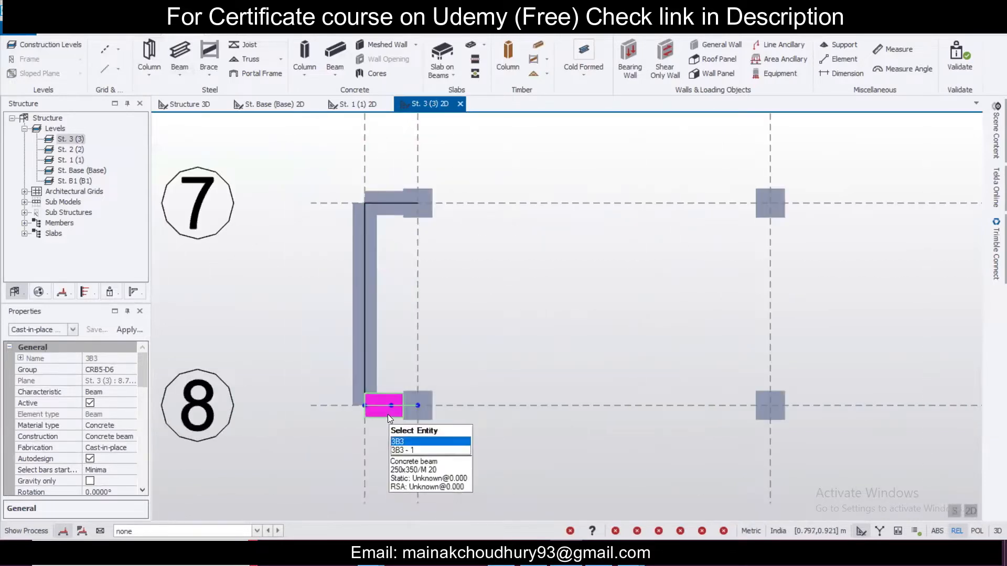
double_click(388, 415)
click(334, 203)
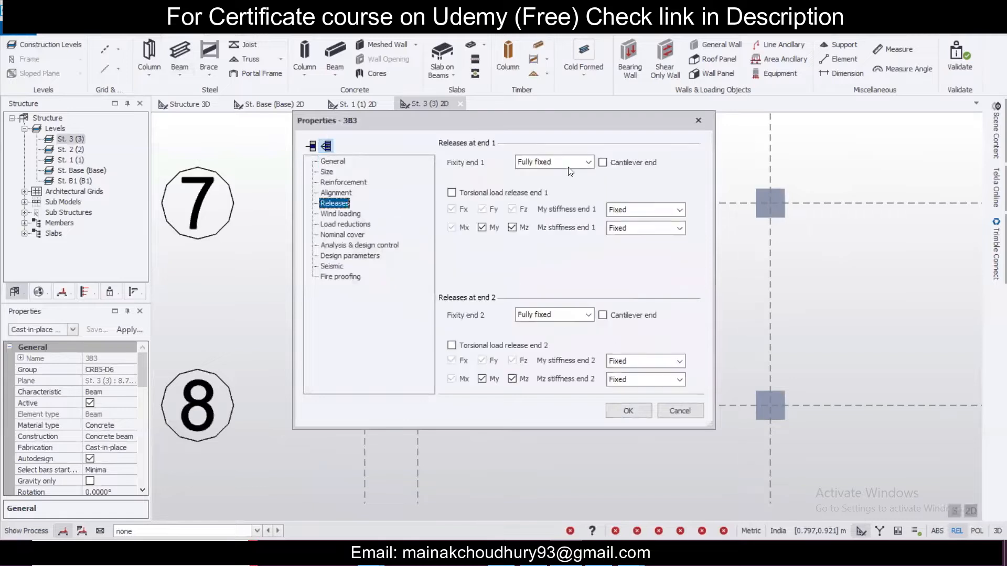
click(552, 170)
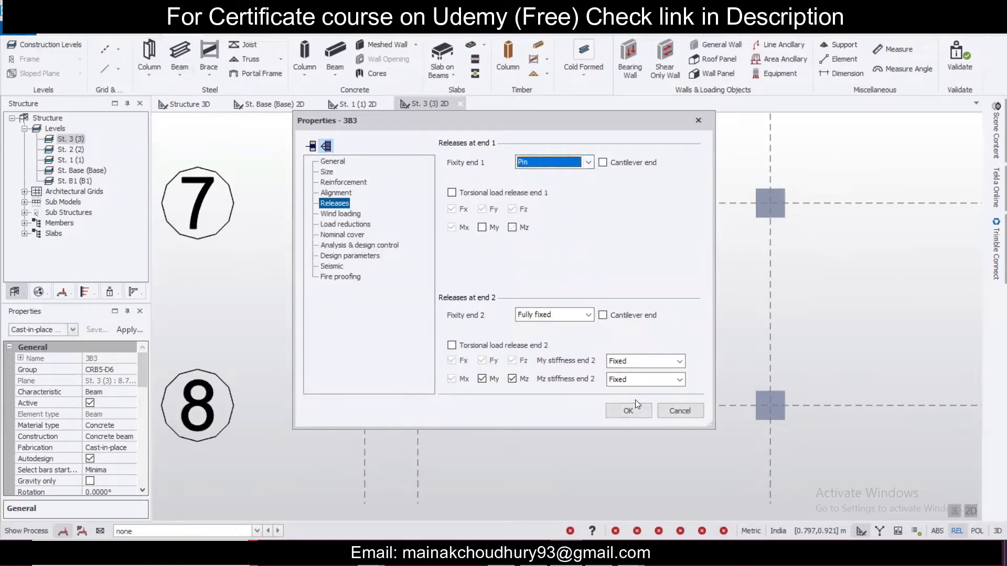
Set the fixity at both ends of the grid 9 beam between grids 7 and 8 to Pin
double_click(358, 374)
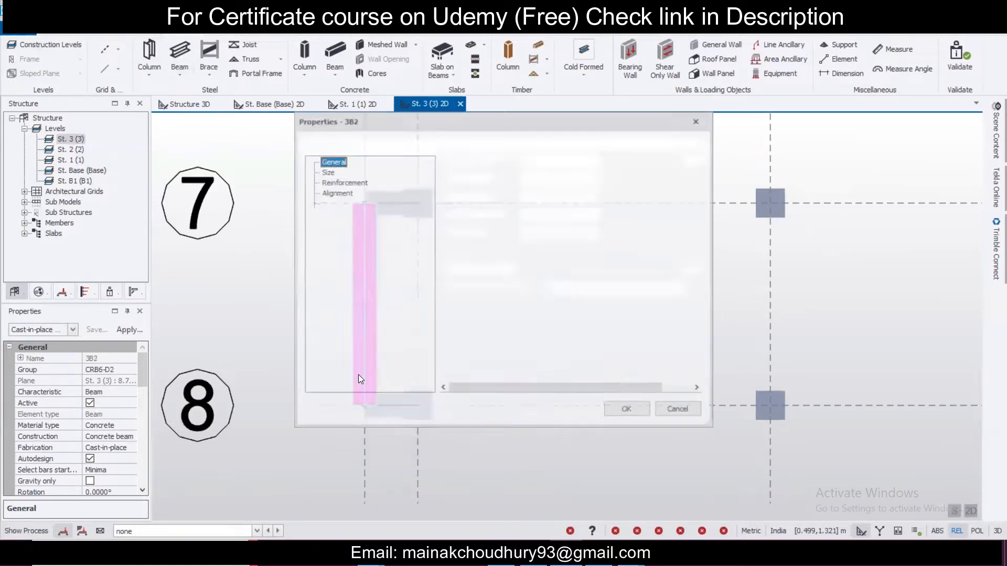
click(338, 204)
click(550, 162)
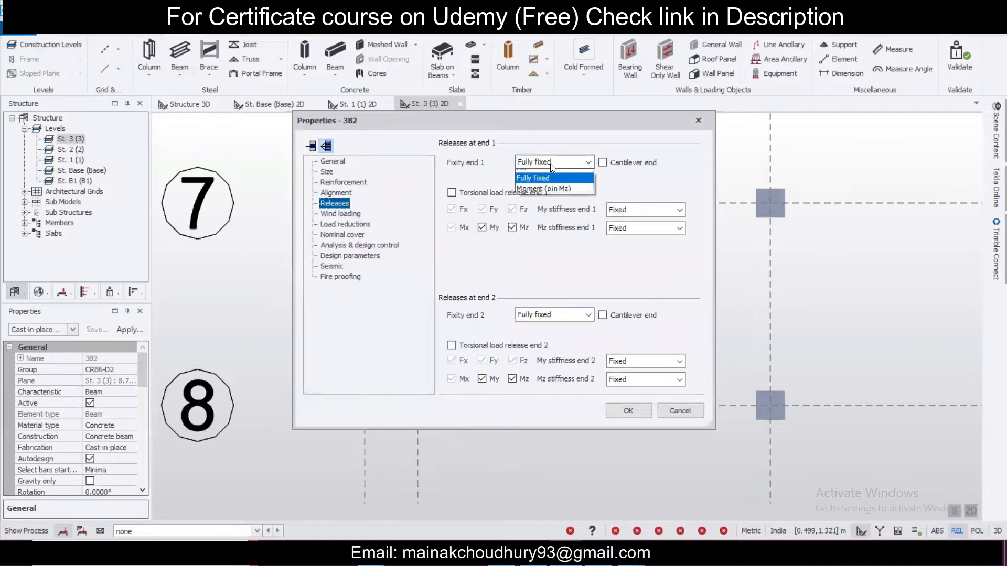
click(543, 177)
click(564, 314)
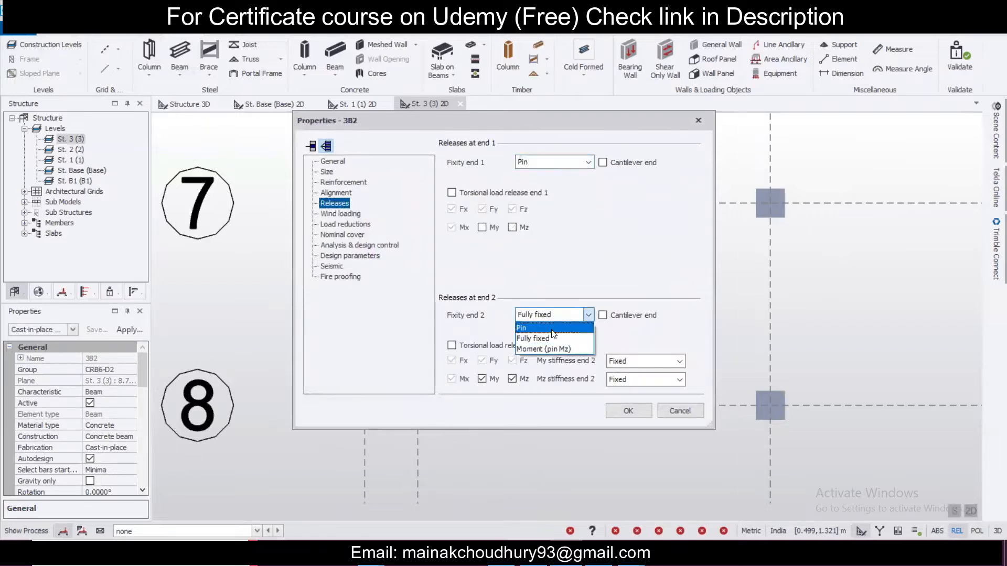
click(554, 328)
click(628, 405)
scroll(395, 309, down, 5)
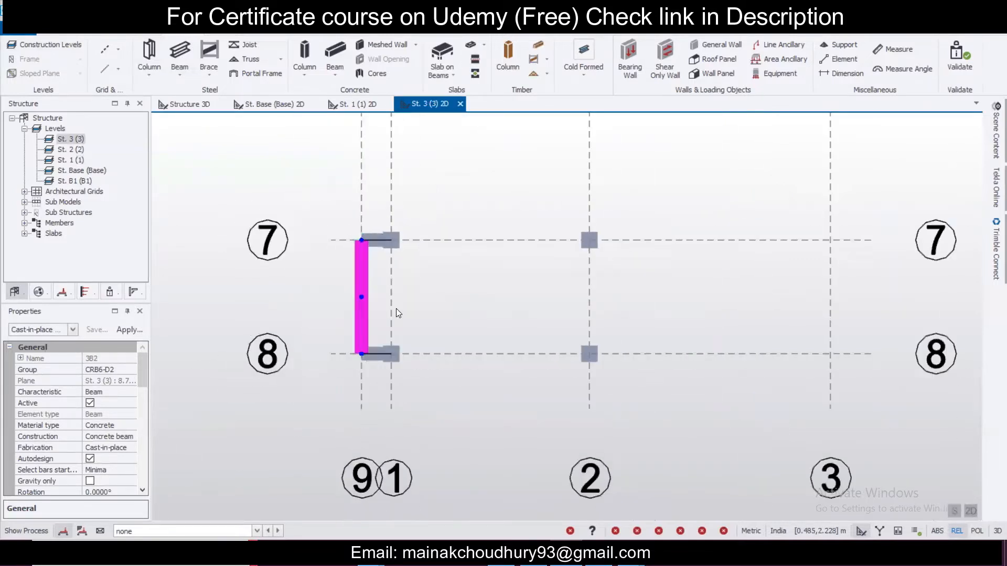
Create RB 250 x 350 concrete beams along the grid lines around the level 3 columns between grids 1-2 and 7-8
scroll(429, 319, down, 5)
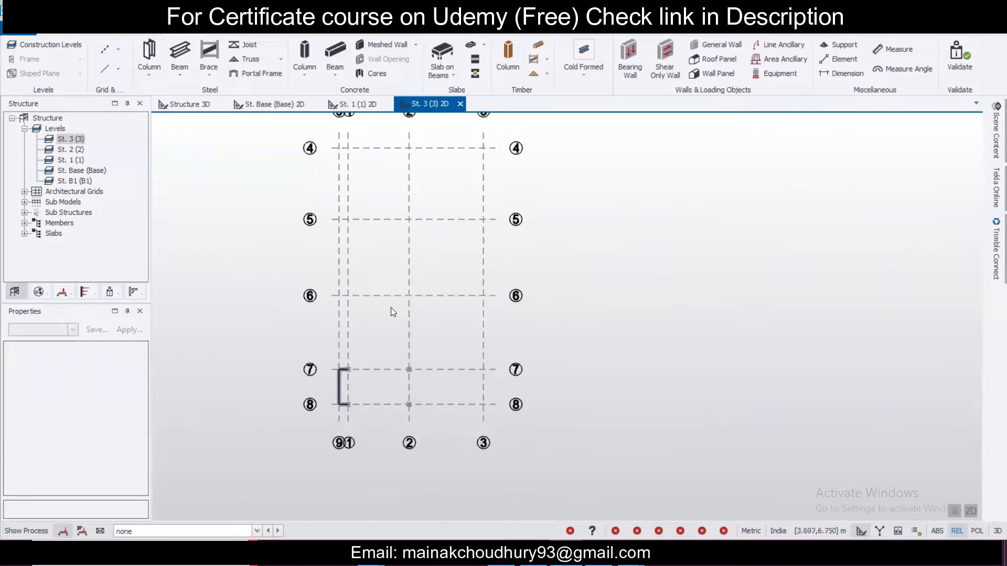
scroll(375, 381, up, 4)
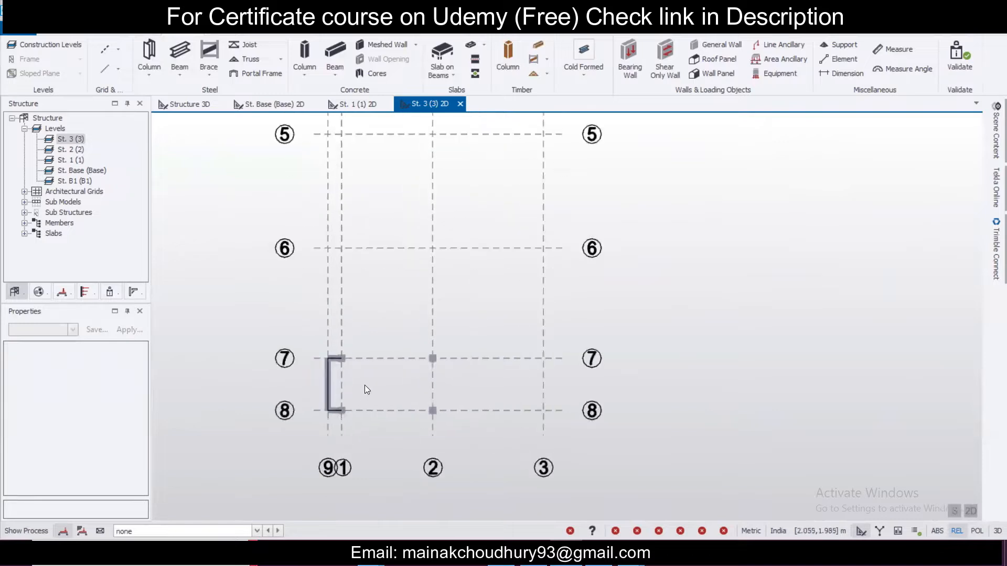
click(335, 58)
click(73, 329)
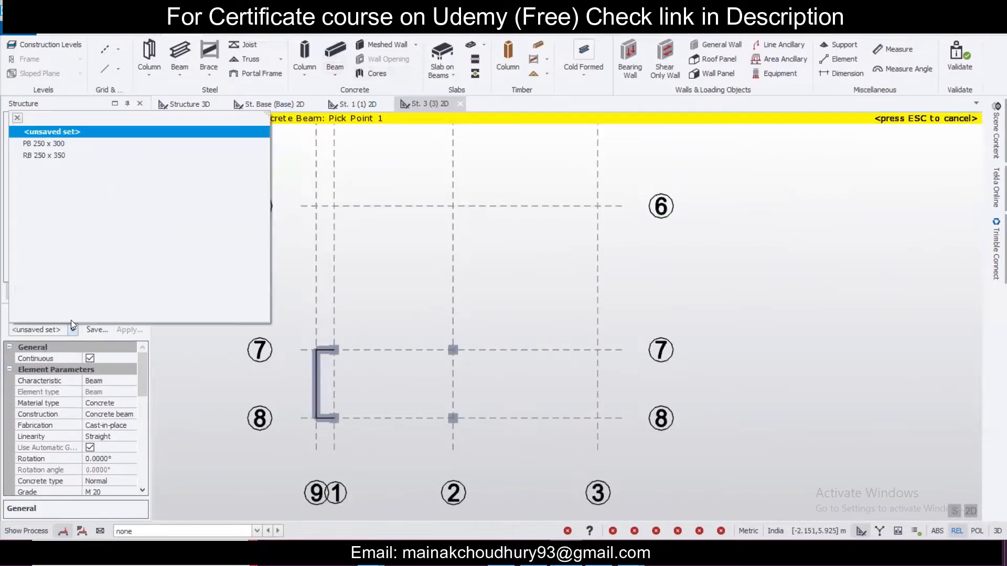
click(77, 158)
drag(320, 326, 514, 455)
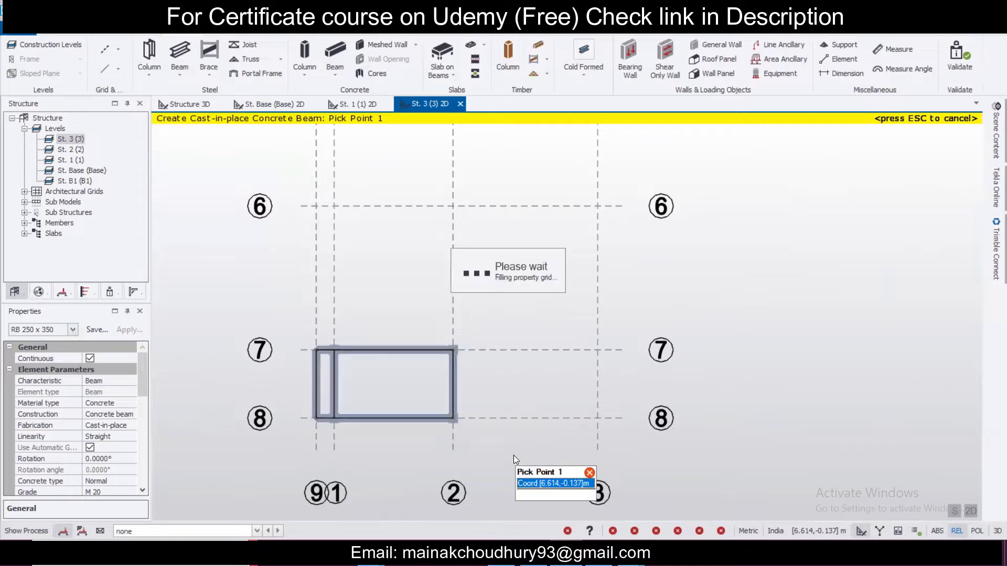
Create a 125 mm slab on beams in the level 3 bay between grids 1-2 and 7-8
click(453, 52)
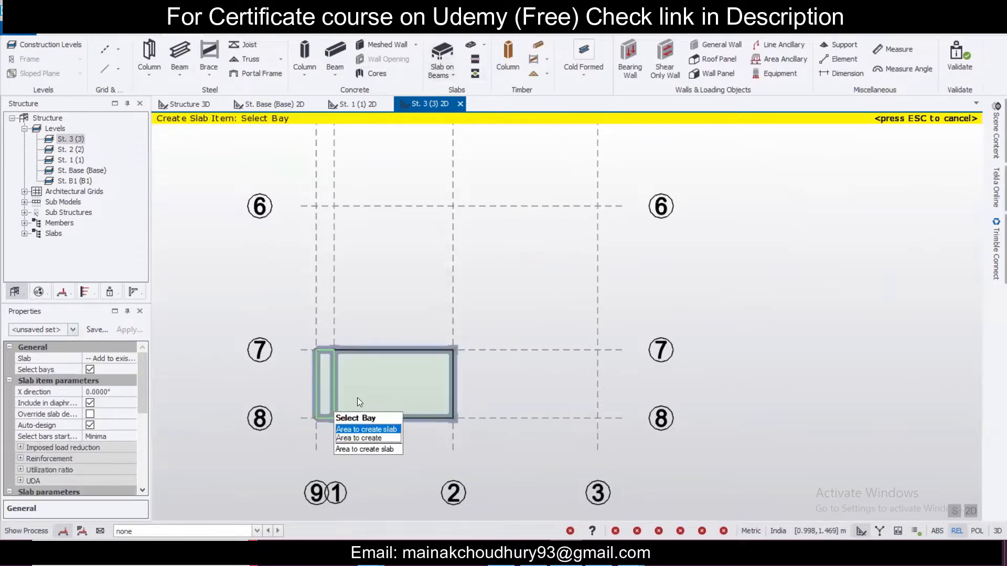
scroll(388, 416, up, 4)
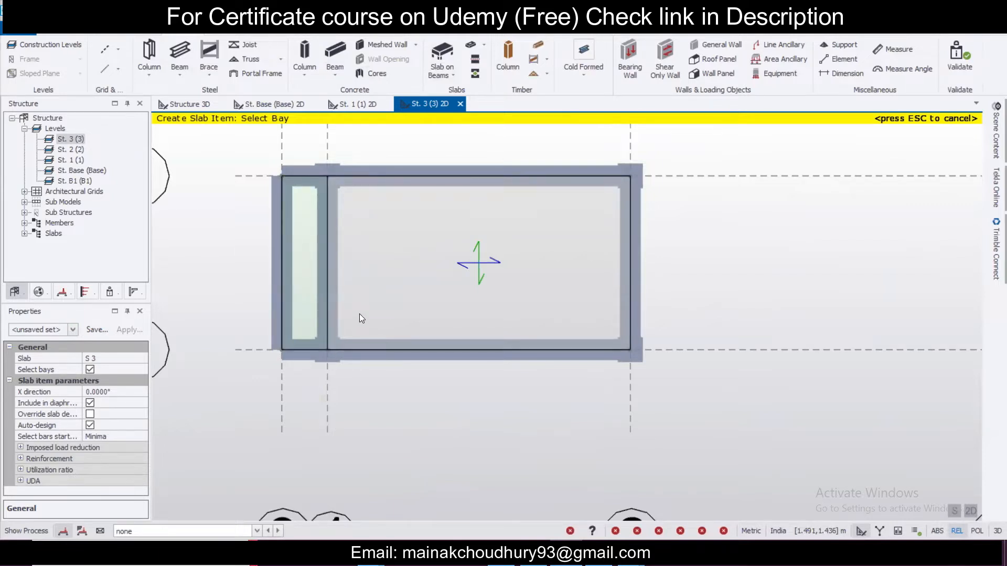
Try a two-way slab item in the narrow bay between grids 9 and 1, and delete it
mouse_move(304, 291)
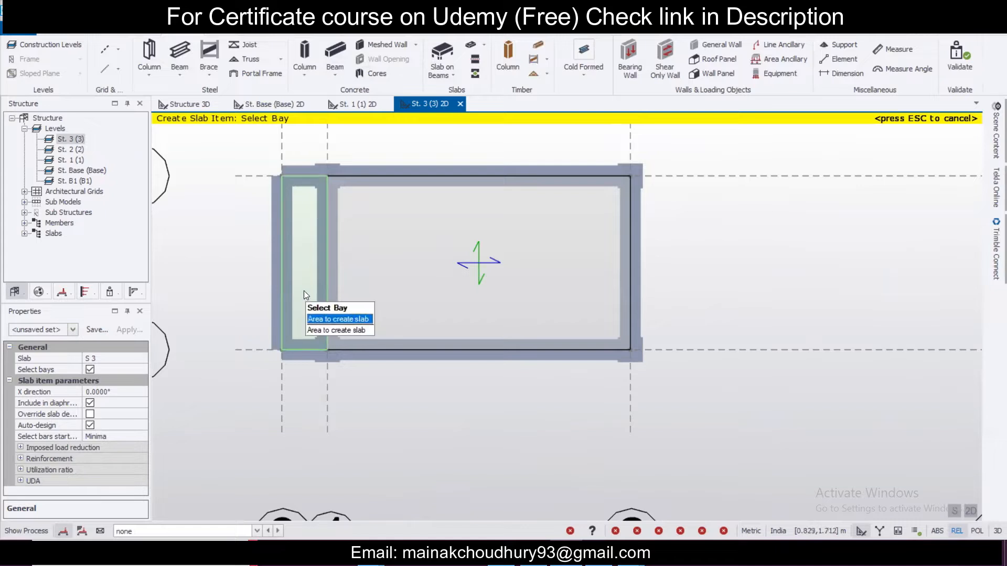
click(304, 290)
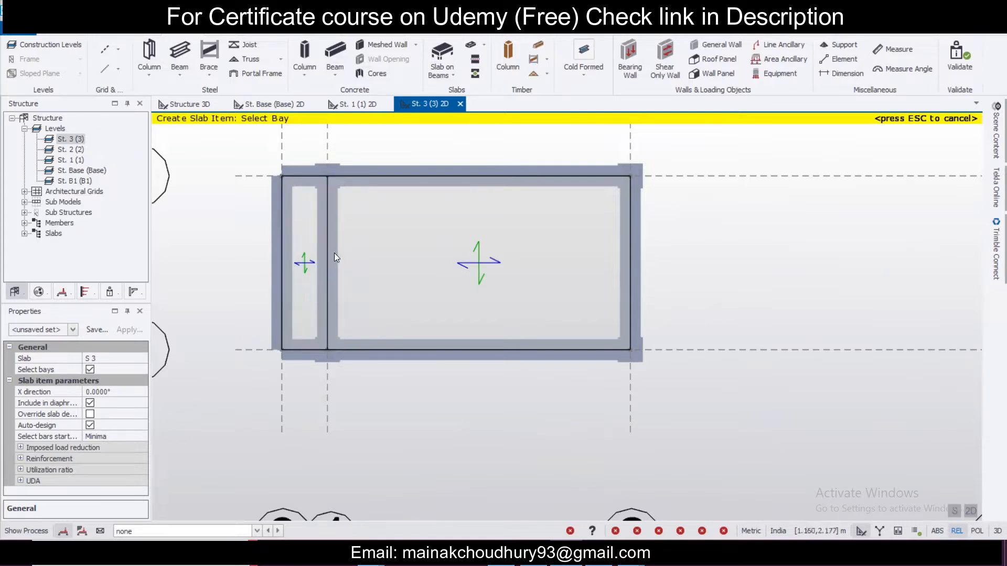
scroll(359, 297, down, 2)
scroll(350, 295, up, 1)
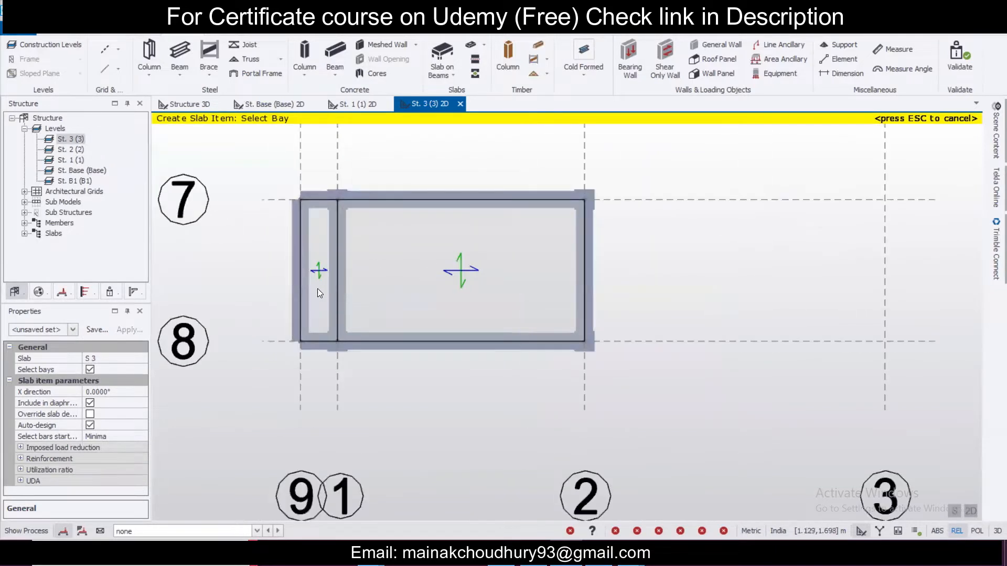
key(Escape)
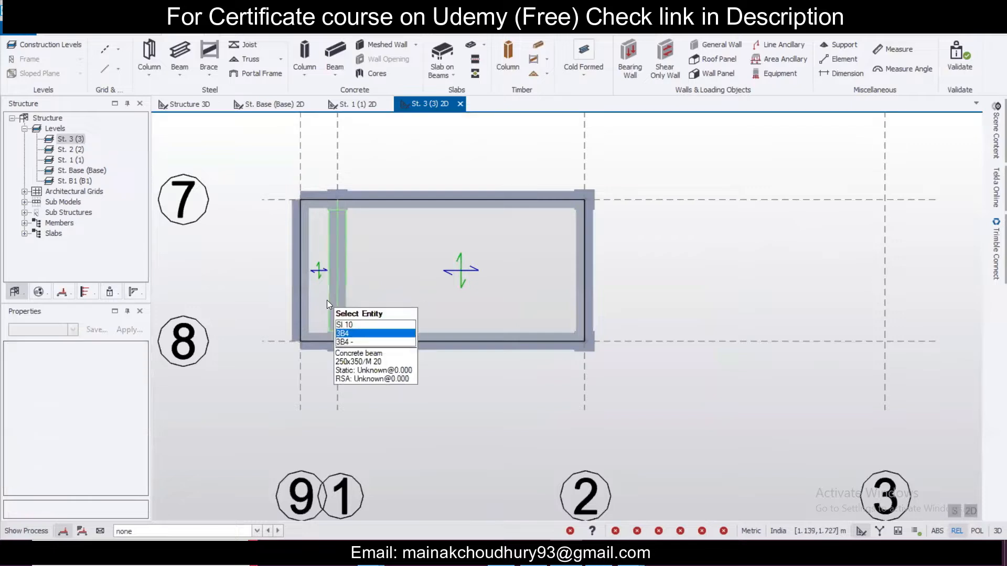
click(326, 300)
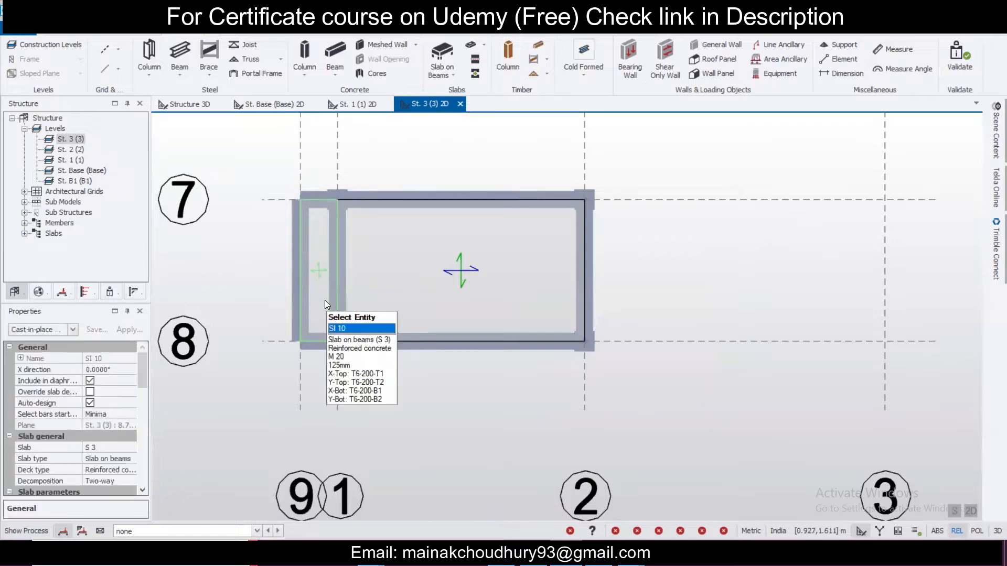
Try One-way decomposition on the level 3 slab between grids 1 and 2, and restore it to Two-way
click(364, 293)
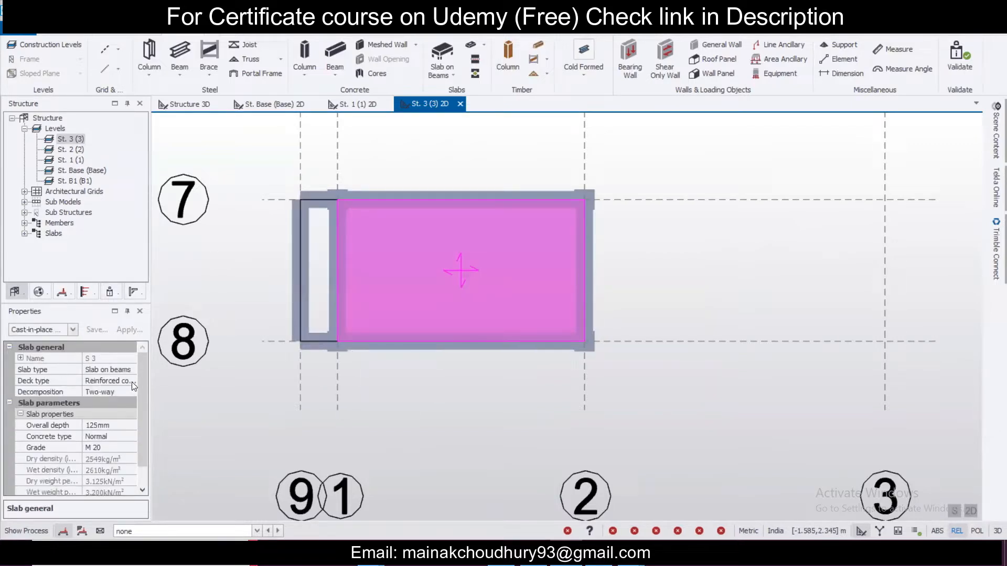
drag(140, 372, 140, 388)
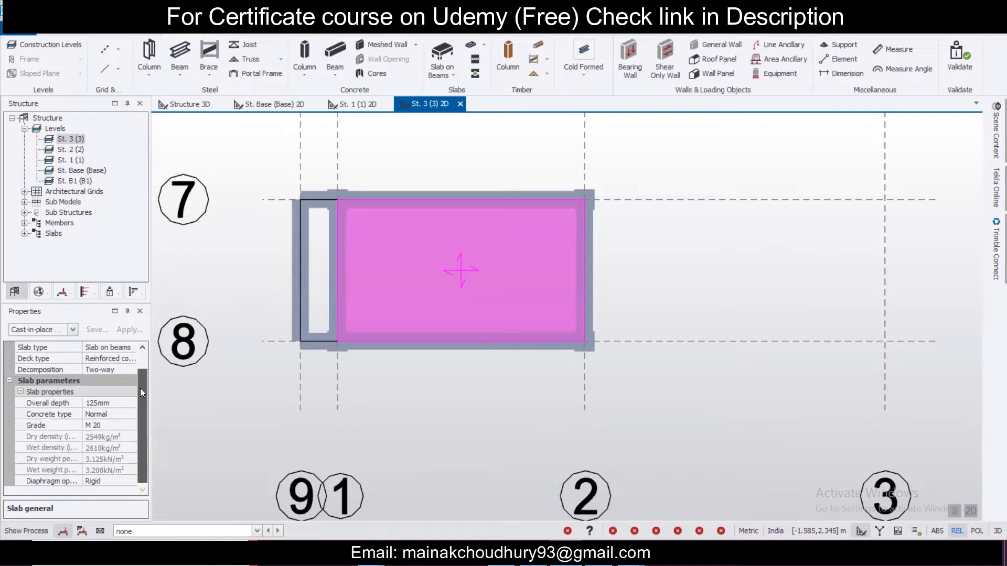
scroll(140, 414, up, 1)
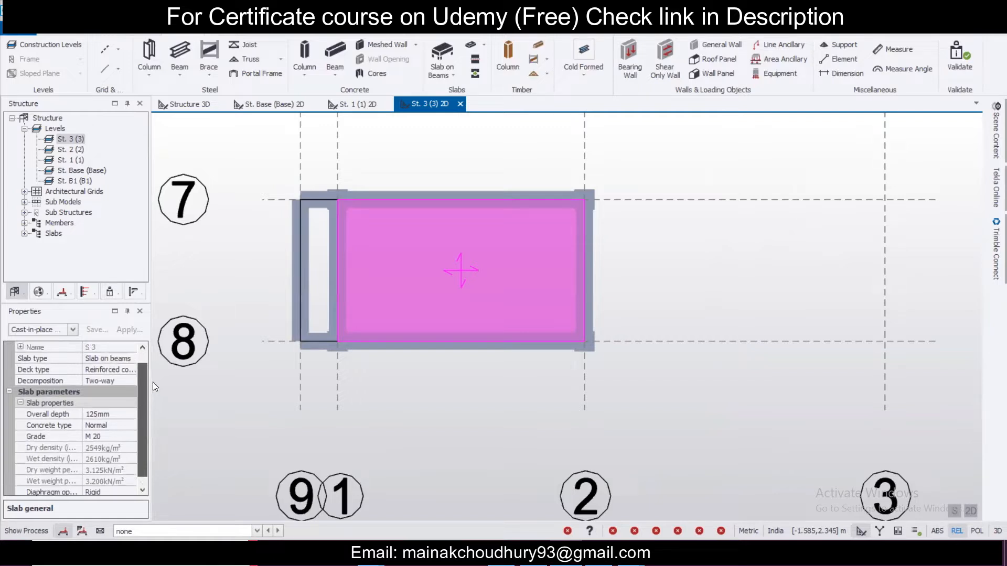
drag(154, 383, 156, 332)
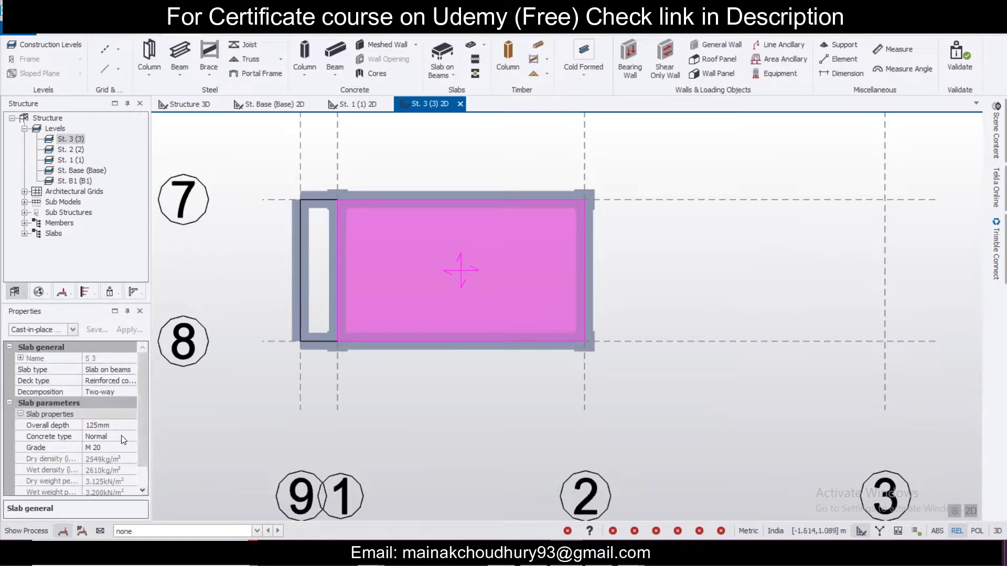
click(130, 392)
click(131, 391)
click(114, 403)
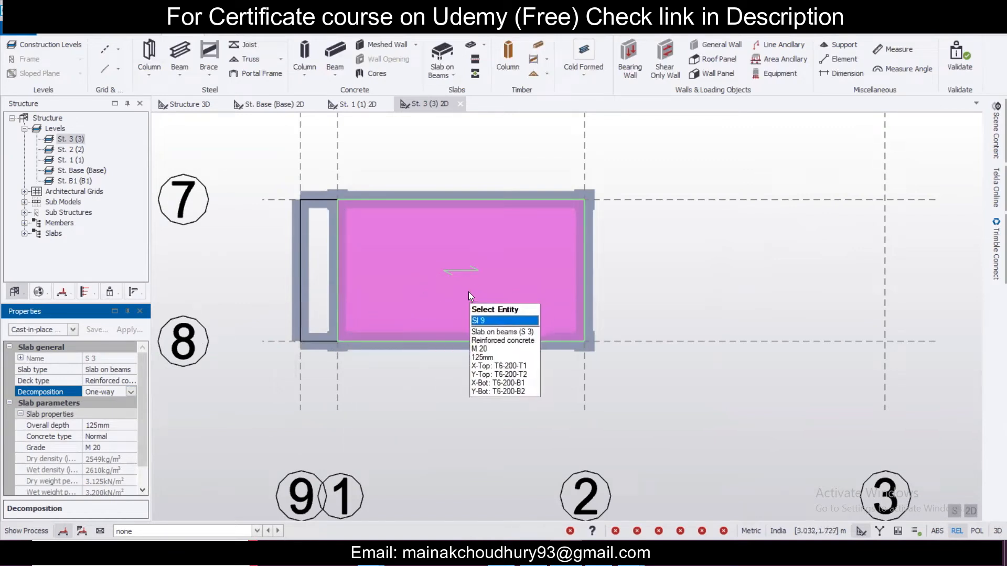
click(129, 392)
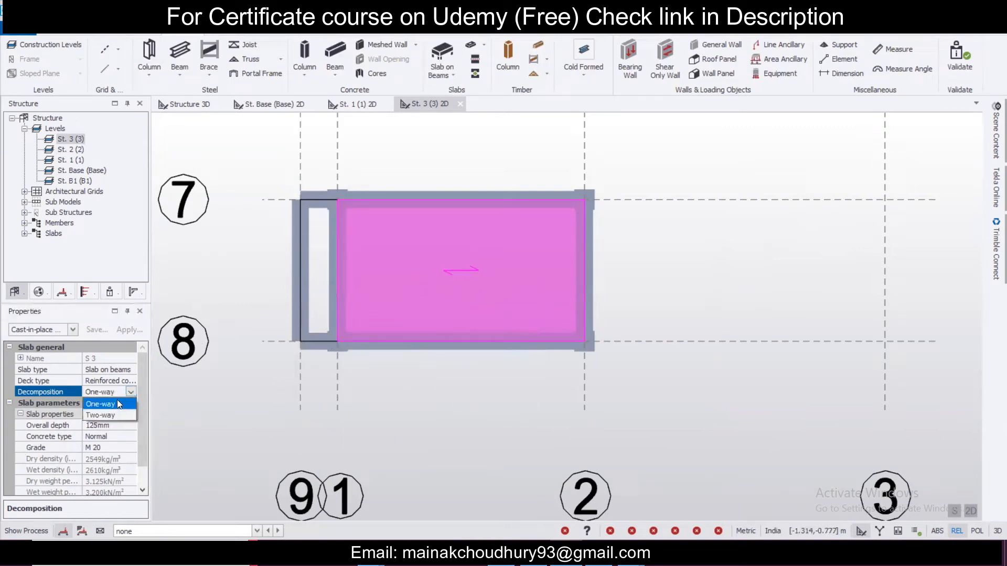
click(112, 414)
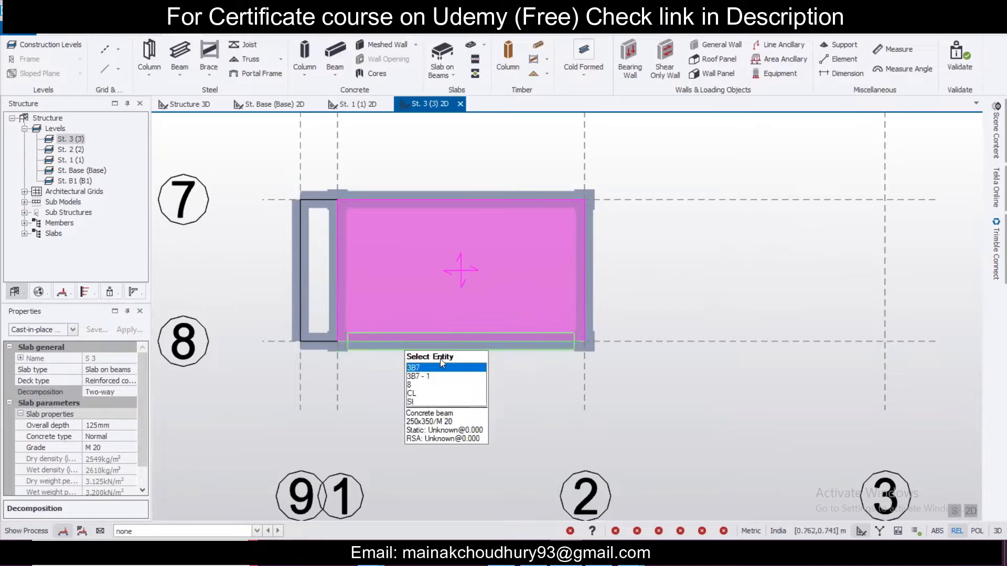
click(435, 364)
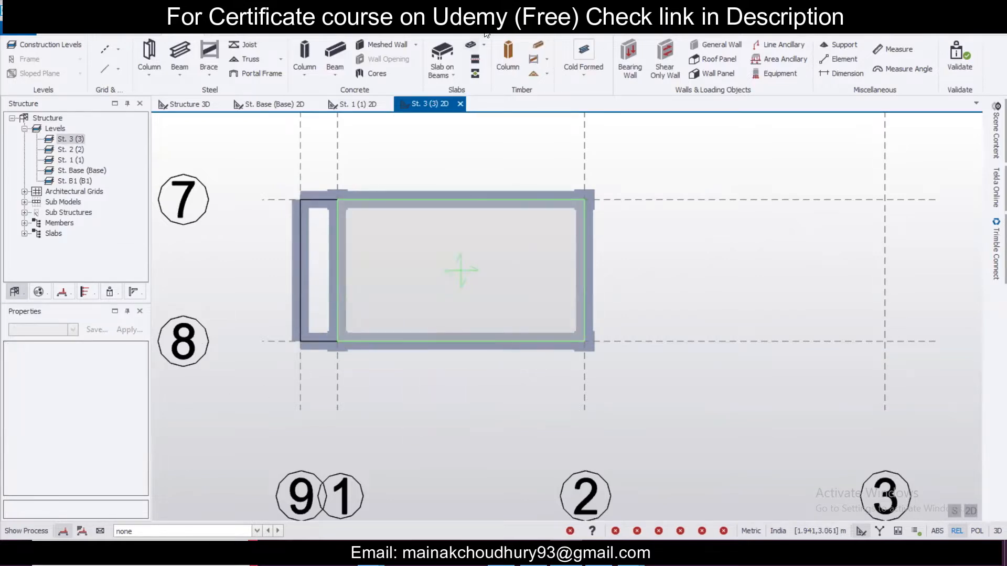
Create a new slab on beams with One-way decomposition in the narrow level 3 bay between grids 9 and 1
click(435, 54)
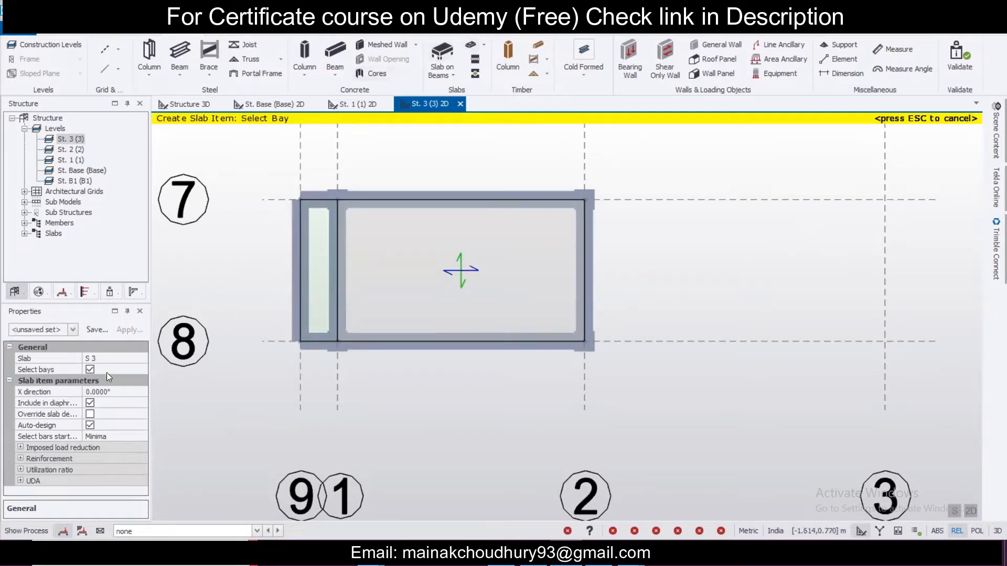
click(124, 361)
click(121, 378)
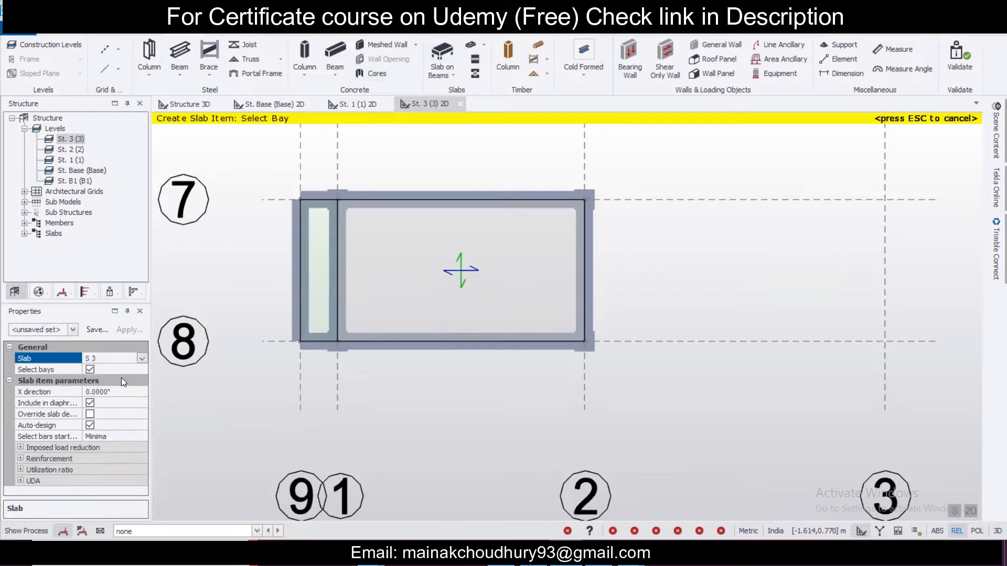
scroll(137, 388, down, 5)
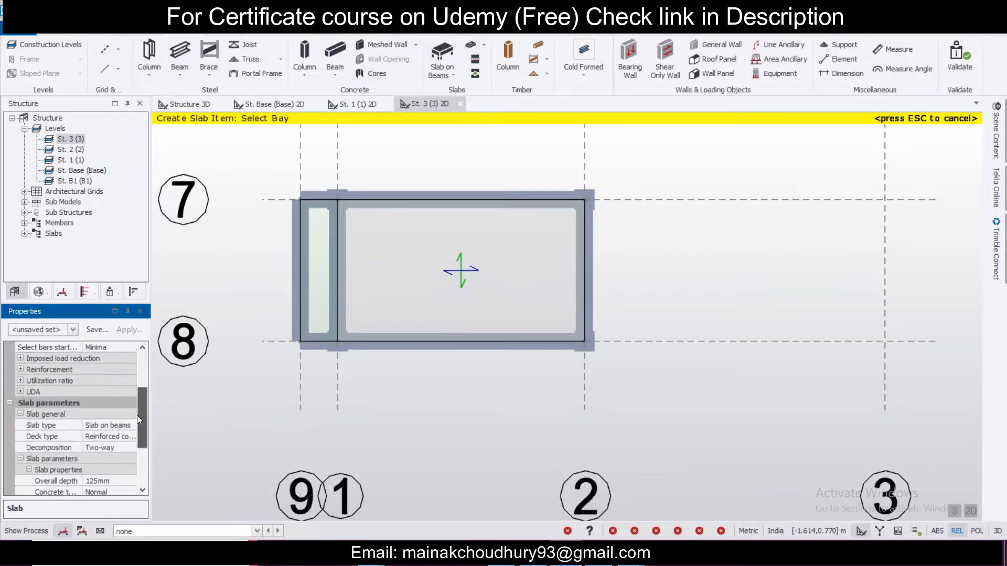
click(127, 459)
click(130, 459)
click(110, 482)
click(329, 301)
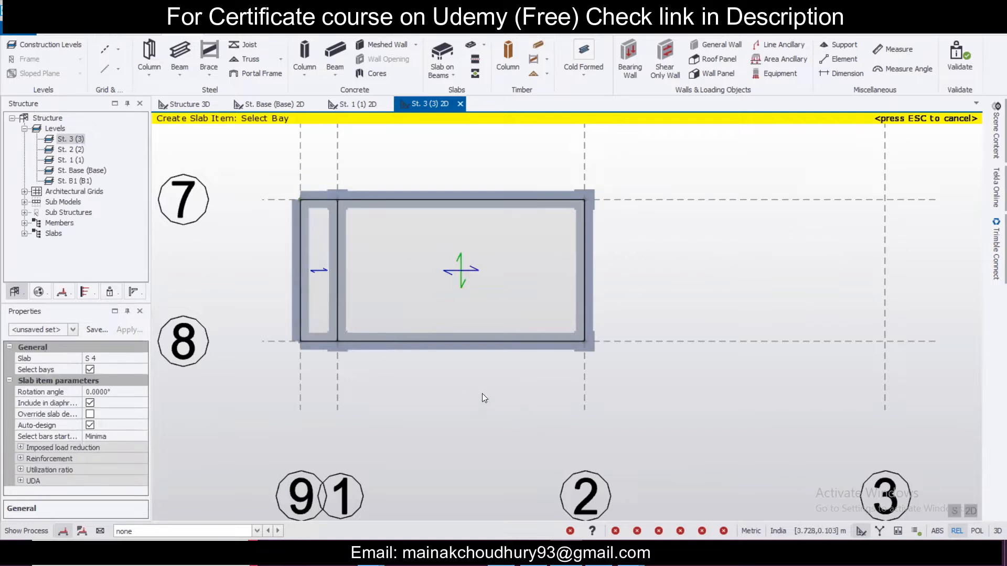
scroll(462, 381, down, 3)
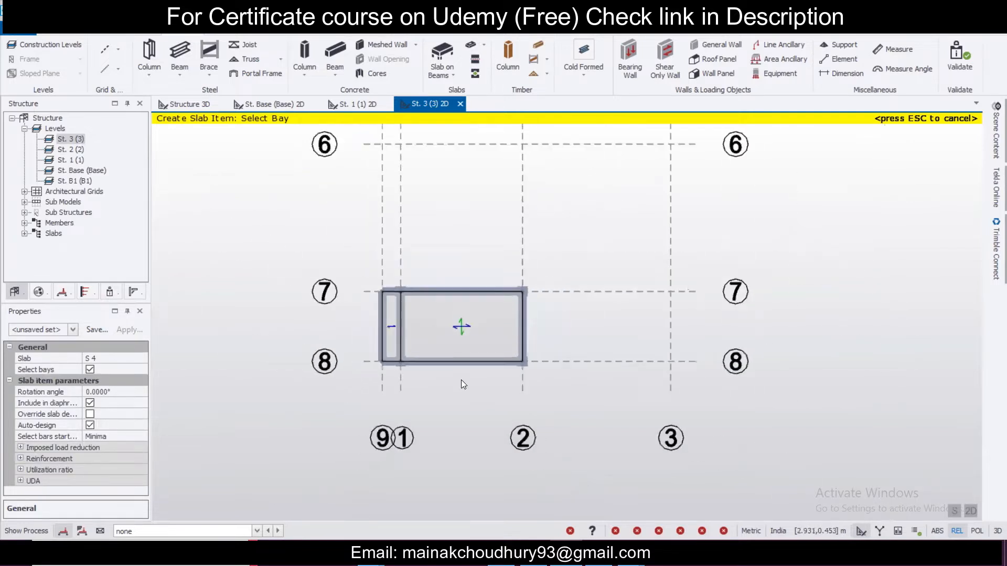
scroll(372, 335, up, 4)
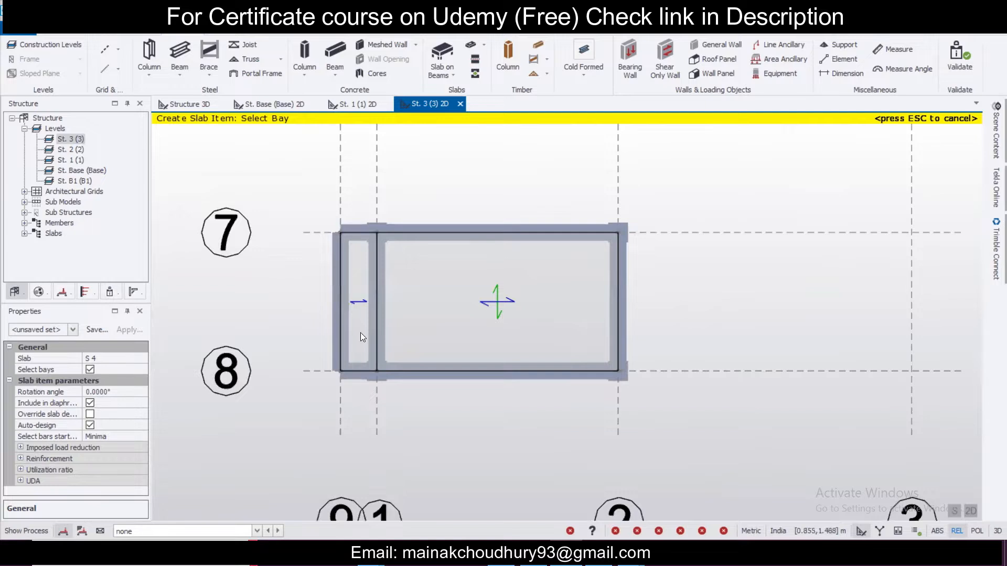
scroll(373, 361, down, 5)
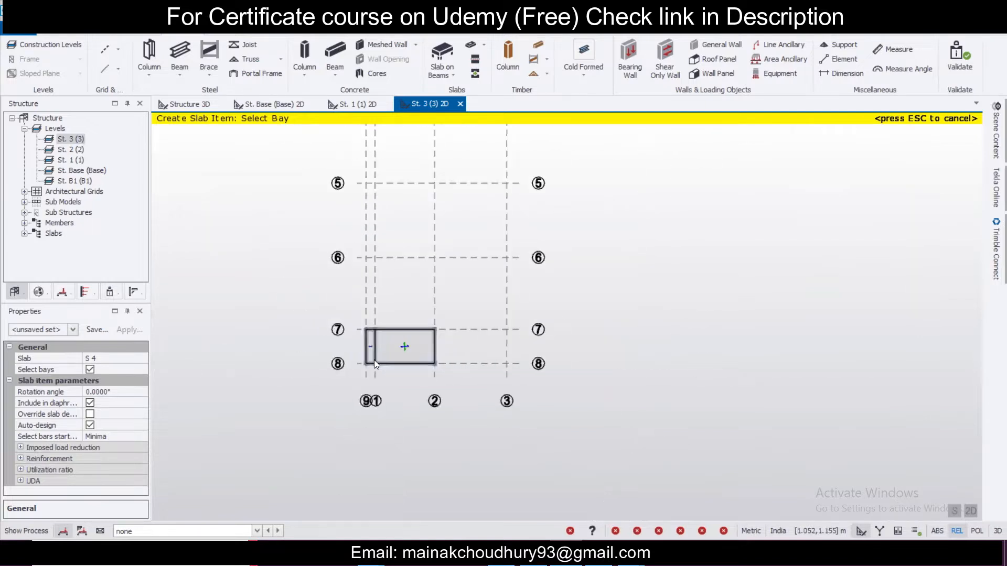
Switch to the Structure 3D view, clear the column selection and face the model from the front
click(203, 103)
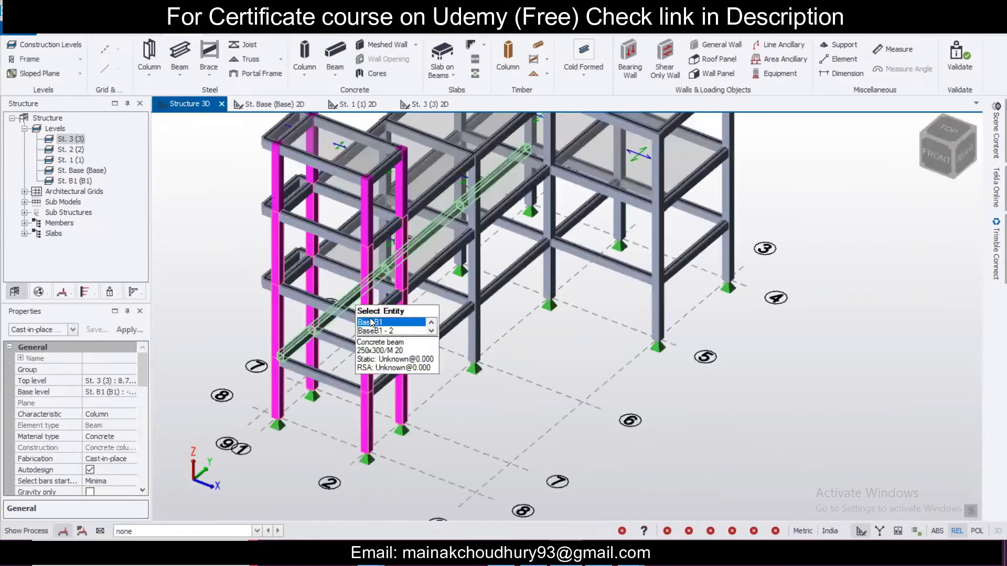
key(Escape)
scroll(452, 335, down, 5)
middle_drag(448, 361, 373, 310)
scroll(419, 352, up, 4)
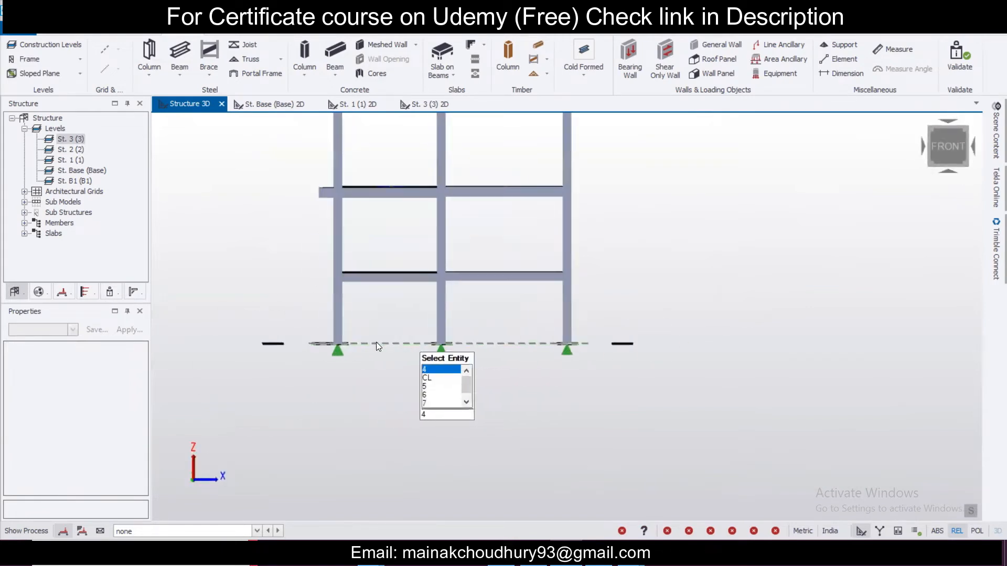
Select all the column-base supports and set their Mx, My and Mz to Fixed
drag(817, 401, 816, 402)
middle_drag(792, 385, 275, 388)
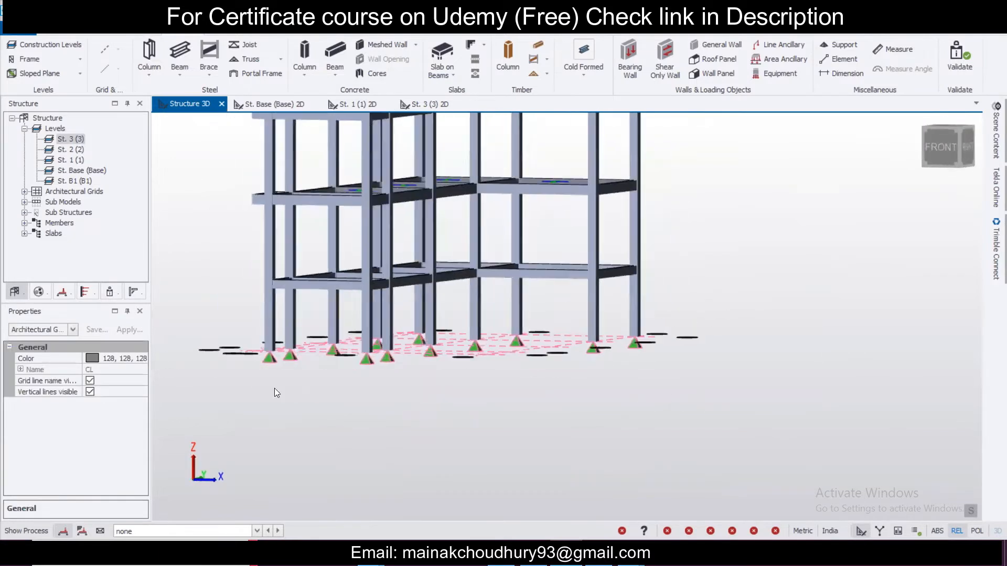
click(73, 331)
click(80, 180)
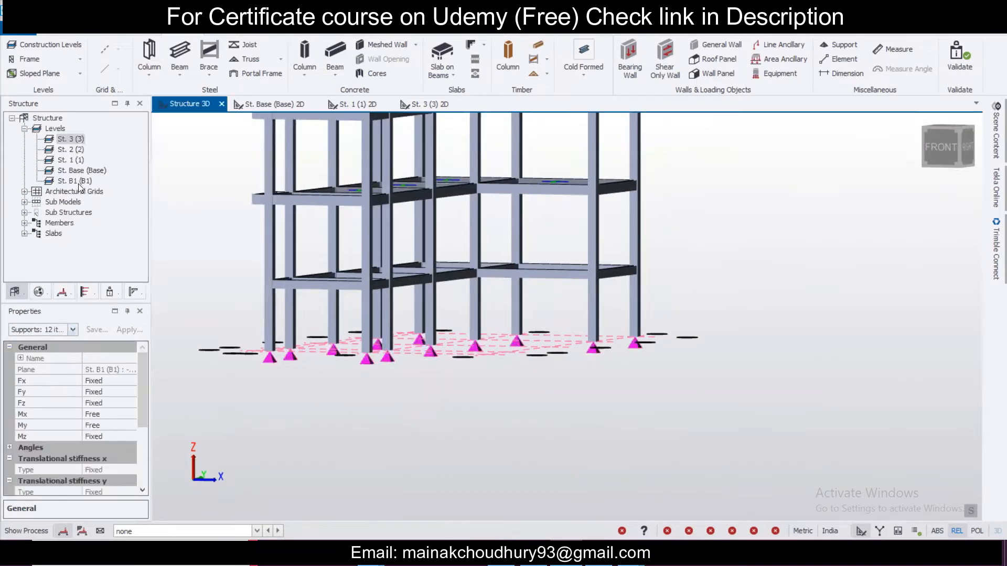
click(126, 415)
click(127, 425)
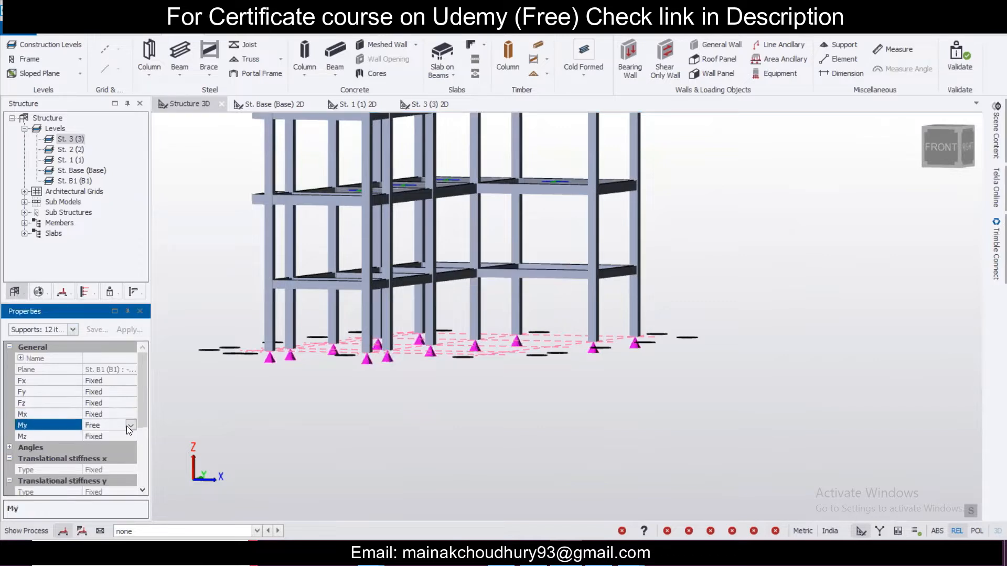
click(130, 425)
click(125, 434)
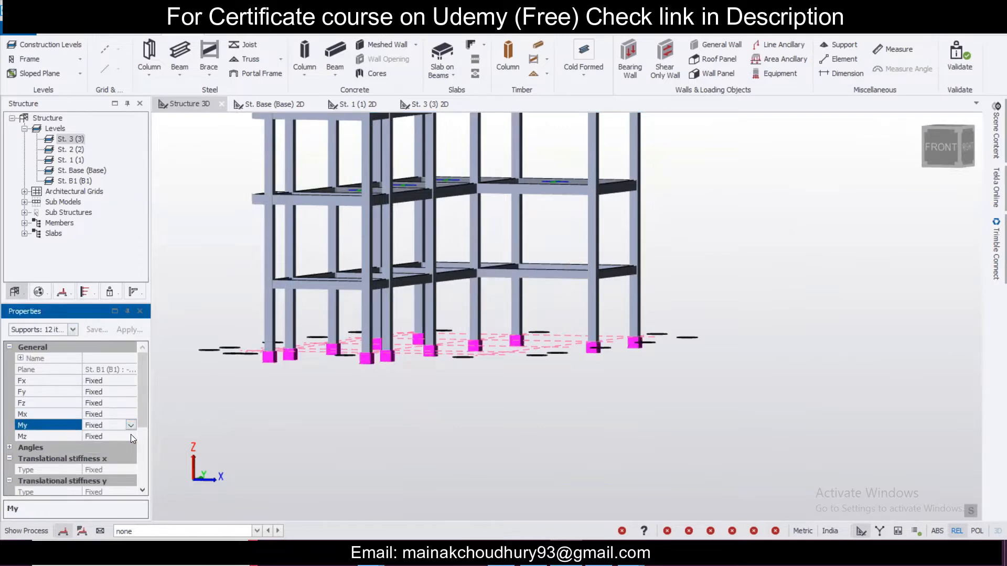
click(131, 435)
drag(145, 405, 142, 442)
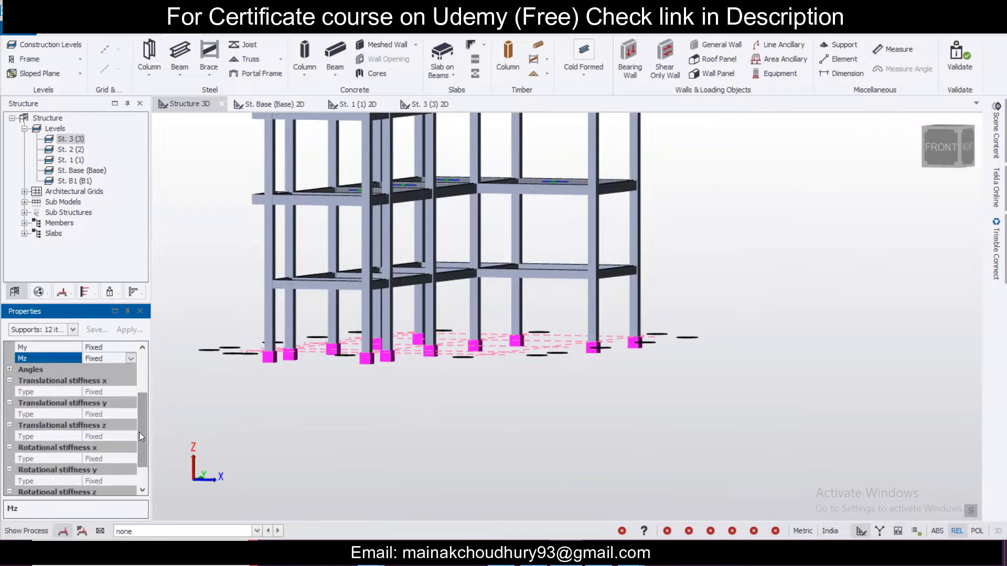
click(282, 422)
Examine the complete frame in 3D, including the base supports and the level 3 head room
scroll(280, 419, down, 3)
middle_drag(282, 416, 144, 378)
scroll(228, 390, up, 1)
scroll(219, 373, up, 1)
scroll(267, 384, down, 1)
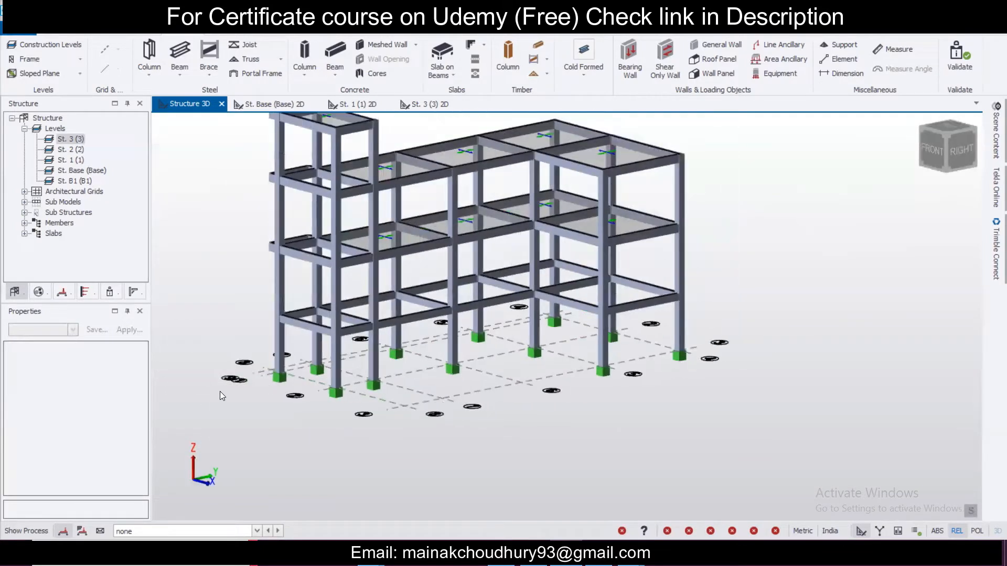
scroll(220, 392, down, 1)
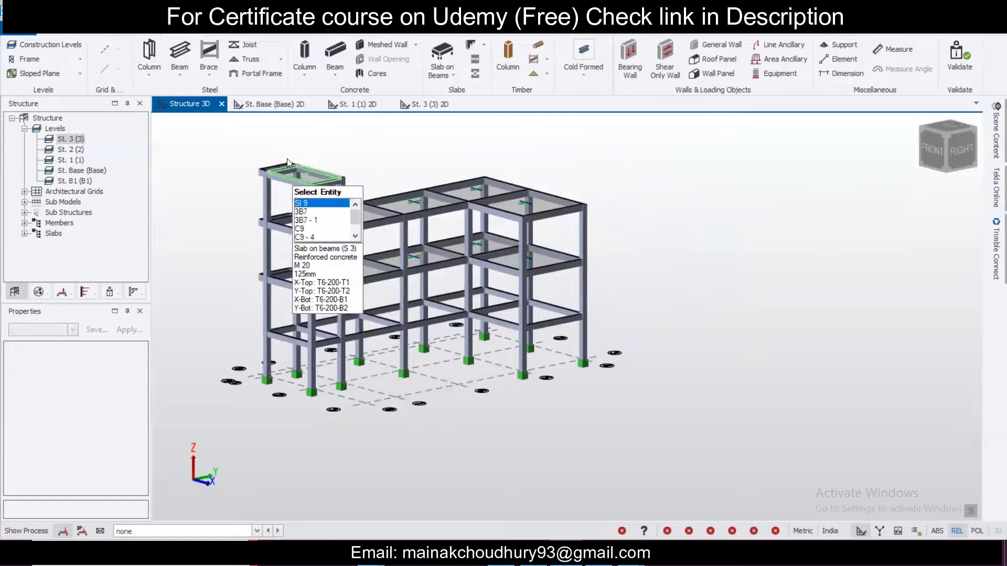
Switch to the base level plan, show the loading commands and make 2 Dead the active loadcase
click(287, 108)
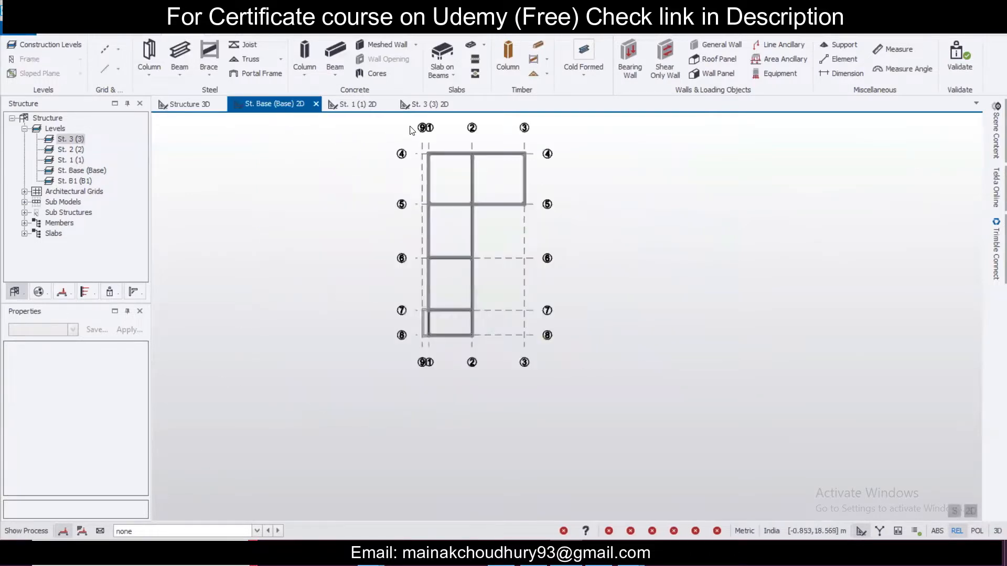
scroll(524, 163, up, 2)
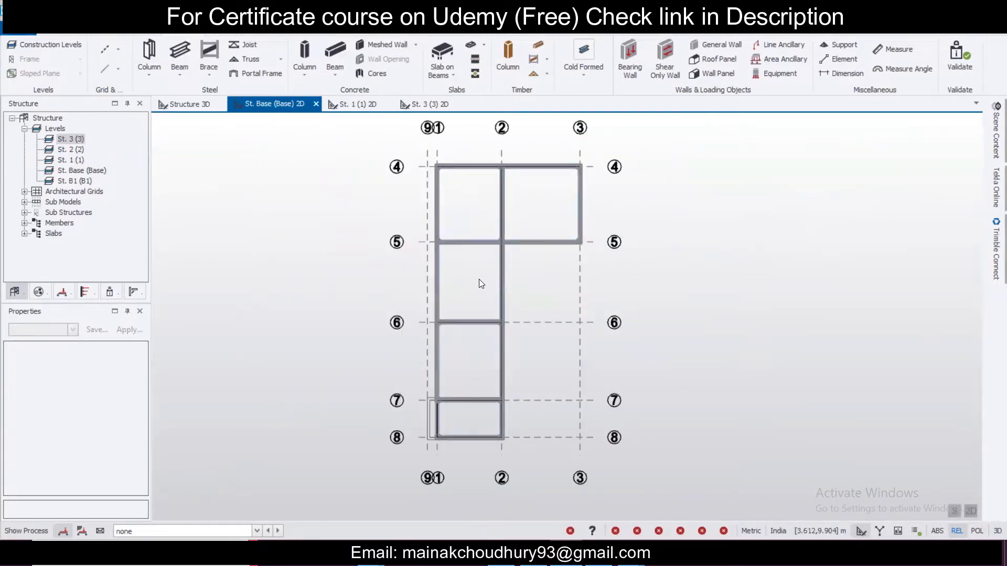
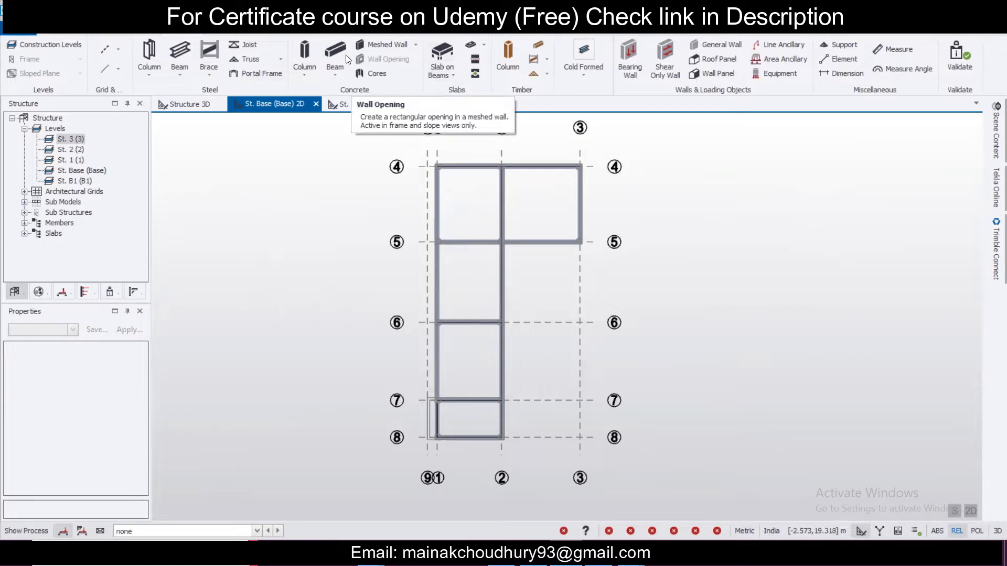
click(262, 31)
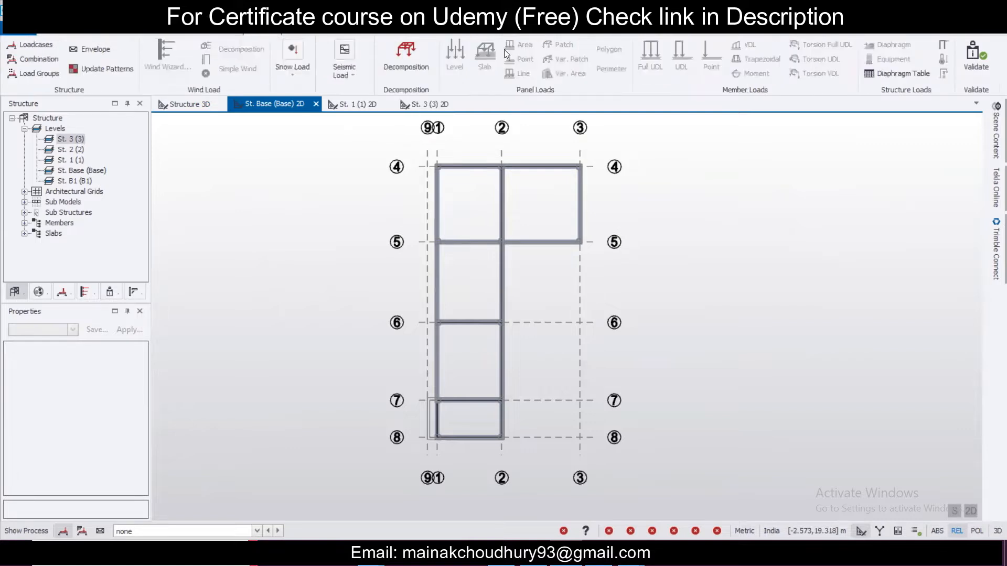
click(189, 535)
click(194, 493)
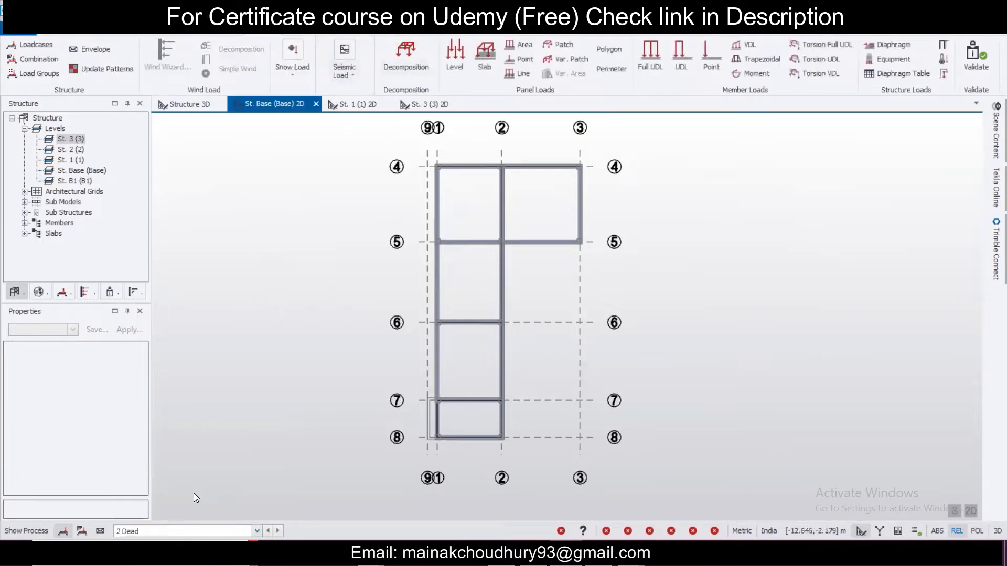
Apply a 7 kN/m Full UDL to the four base-level beams enclosing the bay between grids 7-8 and 1-2
click(649, 55)
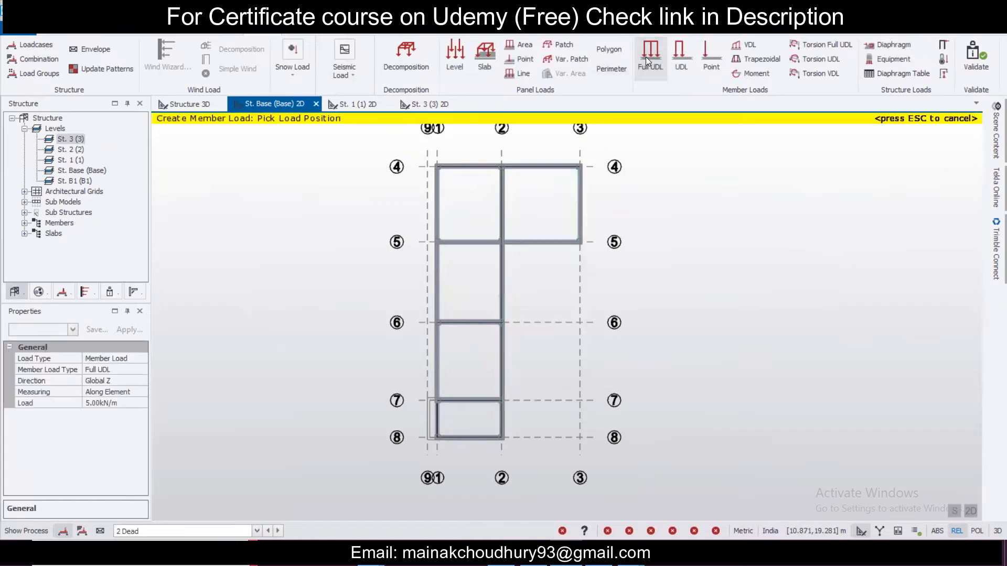
click(102, 404)
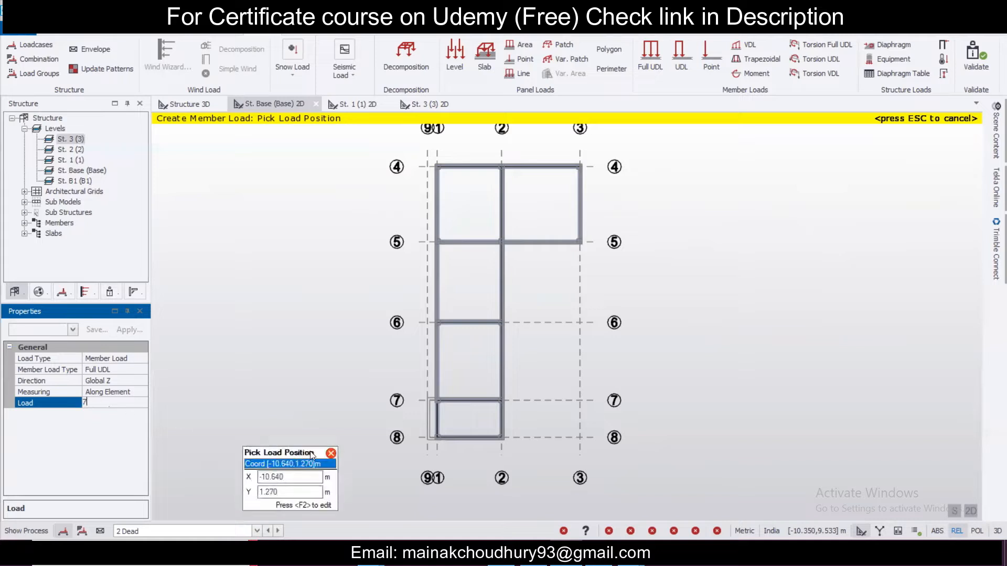
click(445, 419)
click(470, 432)
click(497, 418)
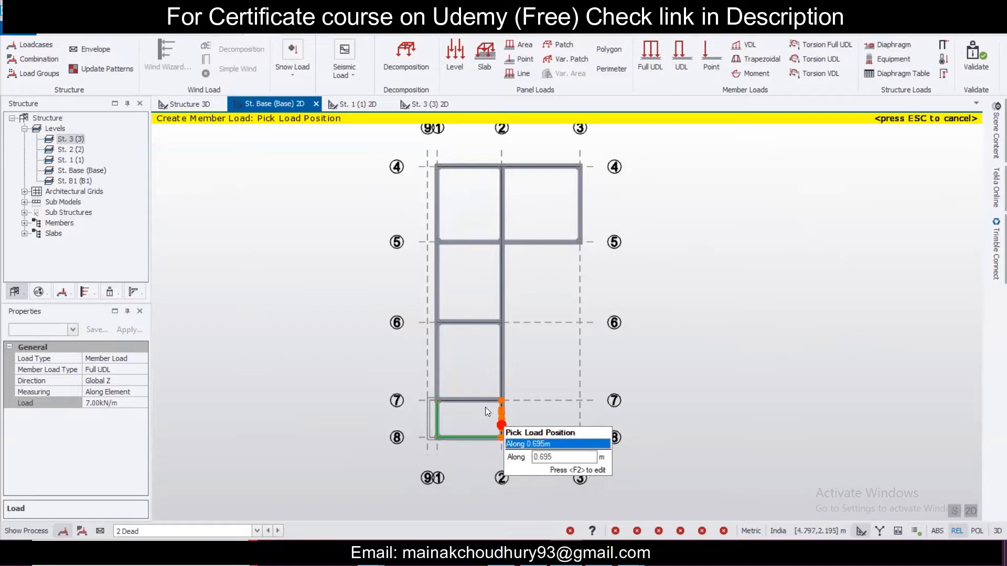
click(470, 398)
Load the base-level beams on grids 1 and 2 from grid 7 to 5, plus the grid 6 beam, with the 7 kN/m UDL
click(436, 350)
click(501, 361)
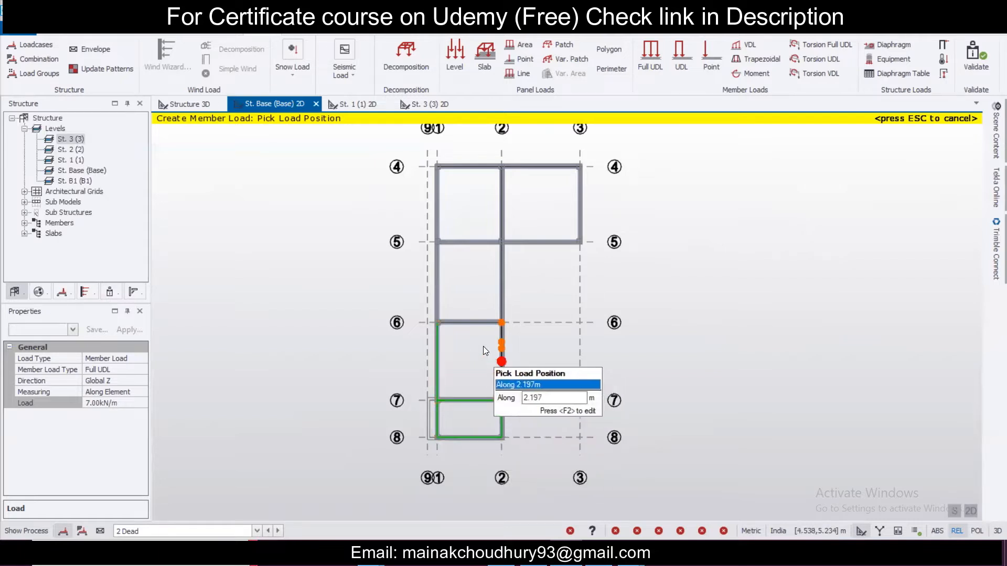
click(485, 324)
click(437, 281)
click(502, 278)
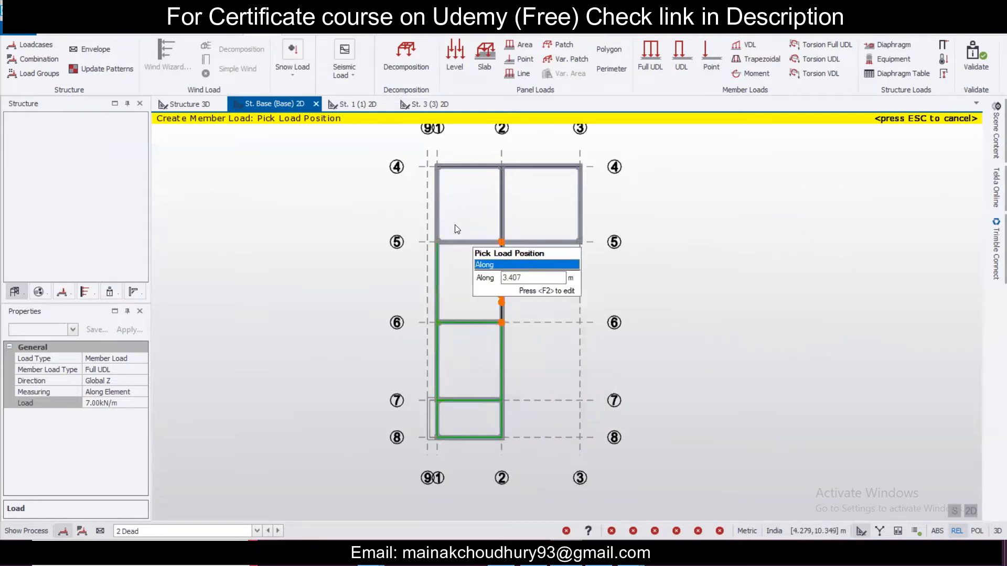
Apply the 7 kN/m UDL to all base-level beams around the two bays between grids 4 and 5
click(456, 242)
click(524, 241)
click(580, 210)
click(540, 166)
click(501, 202)
click(466, 167)
click(438, 218)
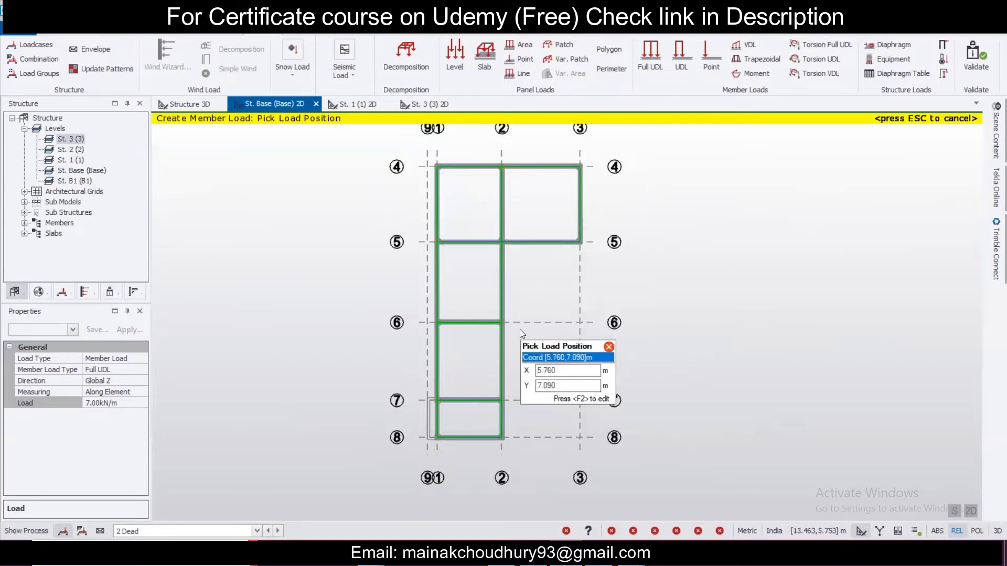
scroll(520, 329, down, 2)
scroll(549, 403, up, 2)
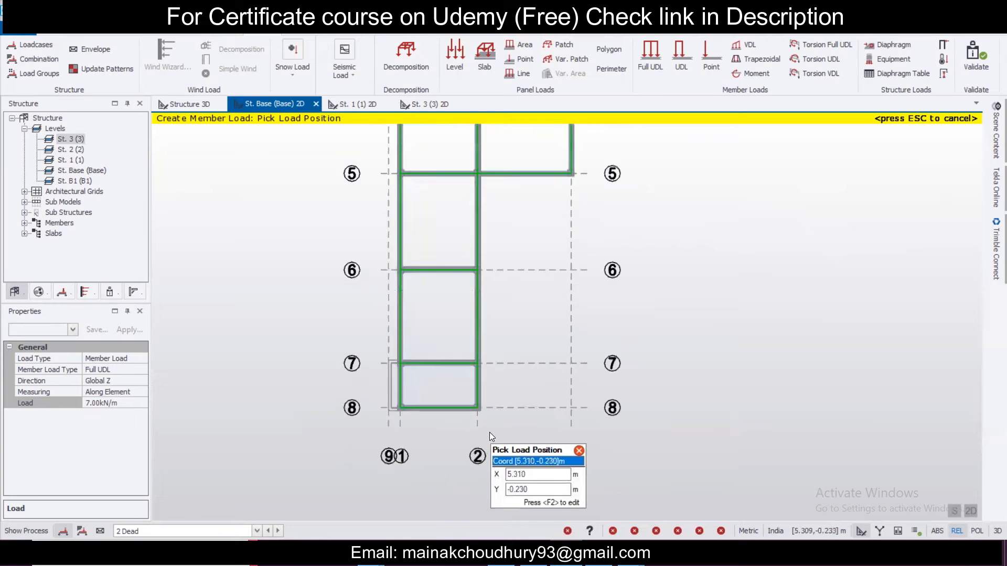
scroll(511, 440, down, 1)
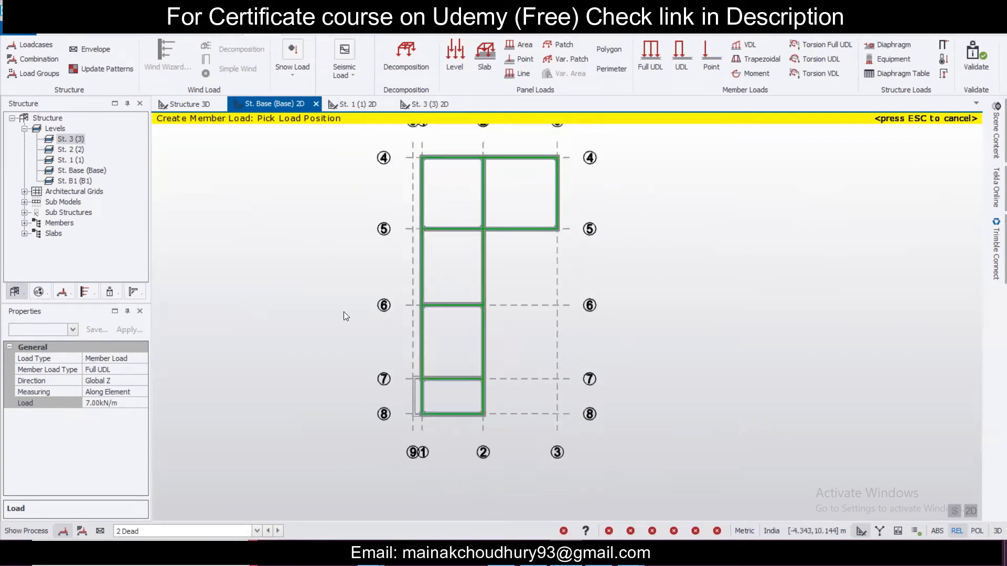
scroll(370, 320, down, 2)
middle_drag(518, 309, 440, 330)
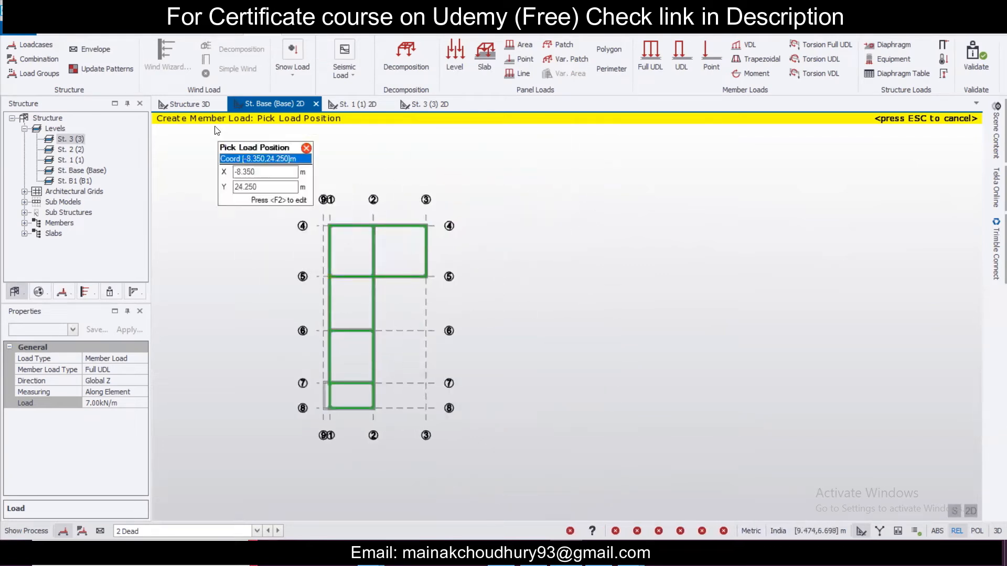
Display the 2 Dead loadcase in the Structure 3D view and inspect the base-level beam loads
click(190, 104)
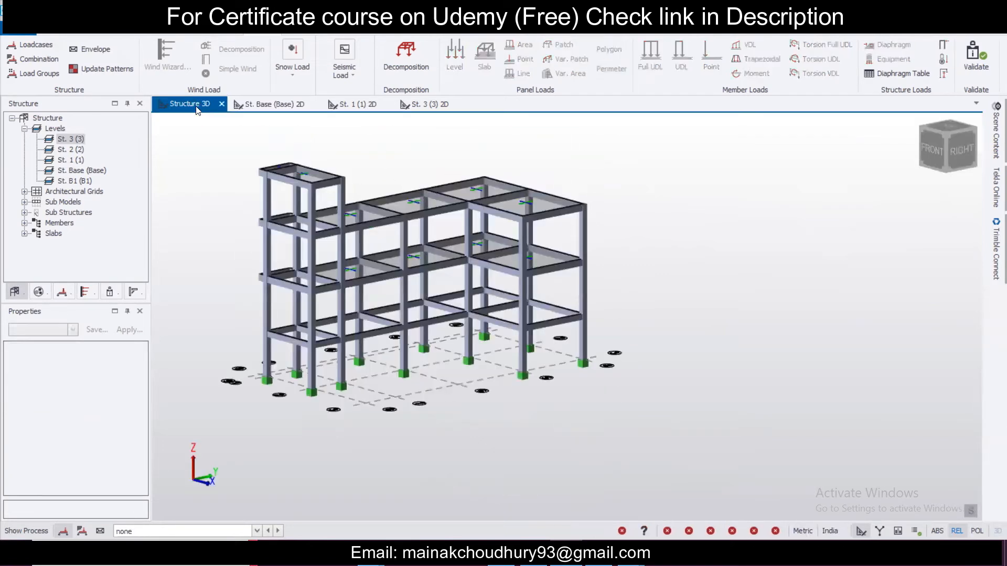
click(237, 532)
click(177, 490)
right_drag(222, 463, 339, 406)
click(351, 401)
scroll(352, 403, up, 2)
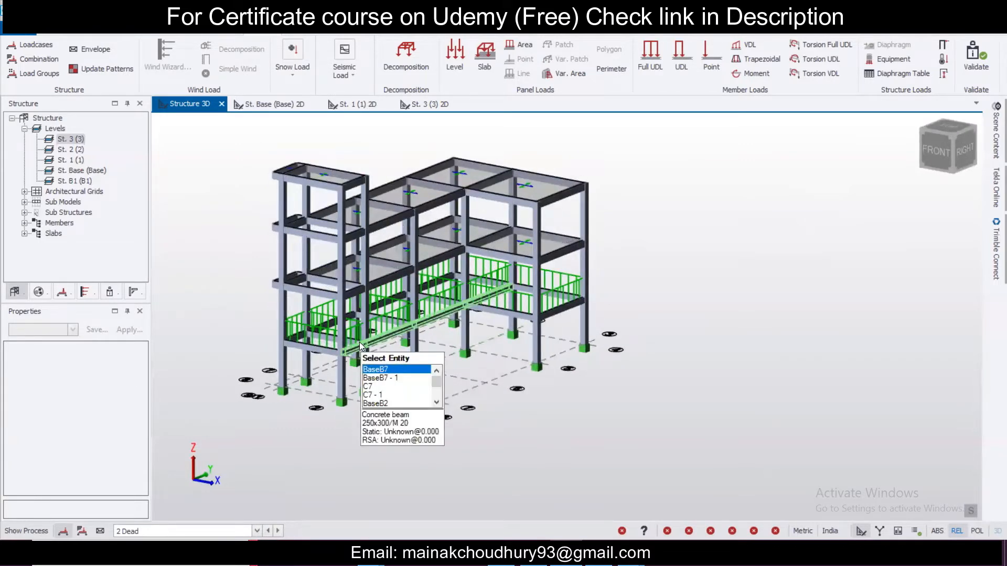
In the level 1 plan, activate the 2 Dead loadcase and set up a Full UDL member load of 7 kN/m
click(357, 104)
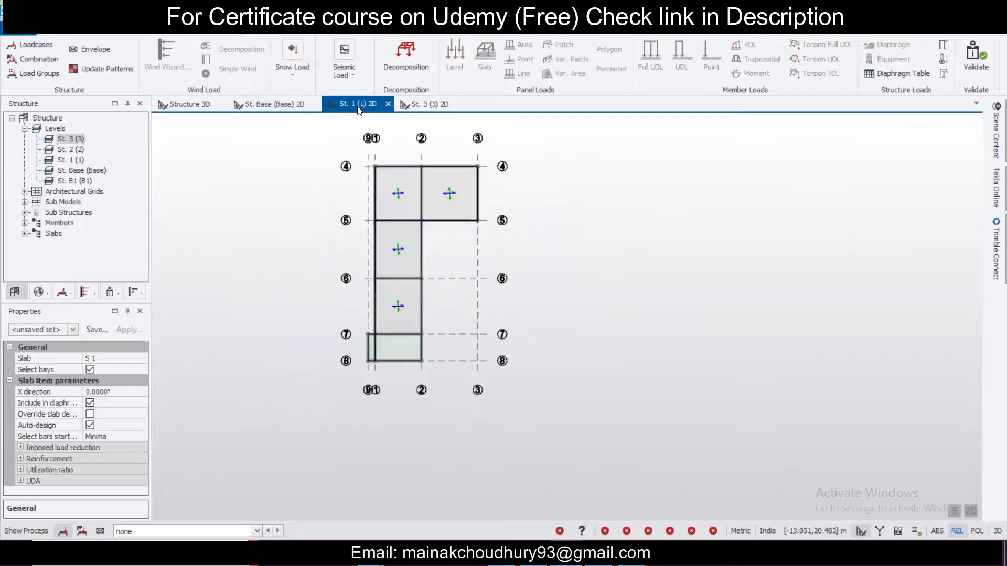
click(219, 531)
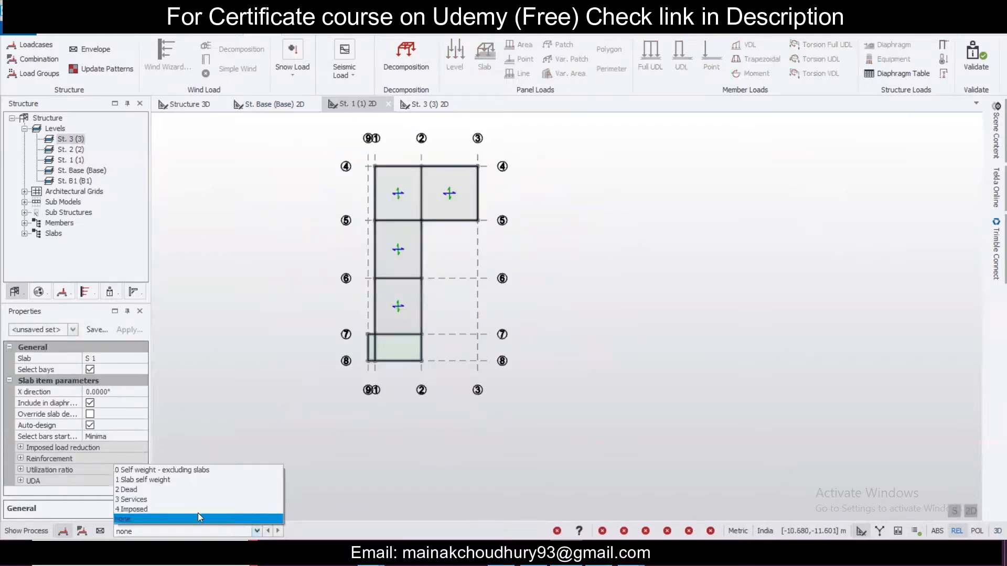
click(179, 491)
click(662, 63)
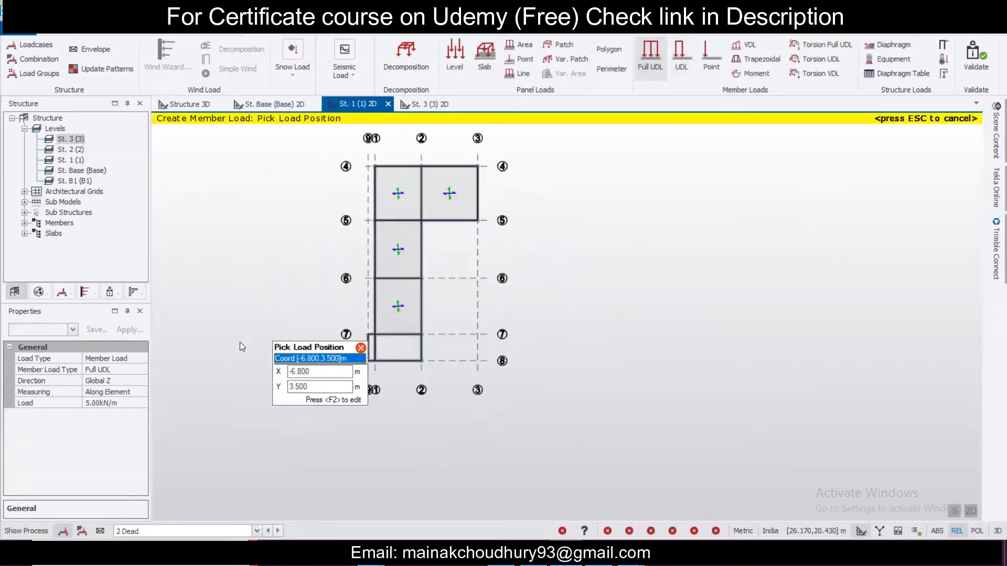
click(110, 404)
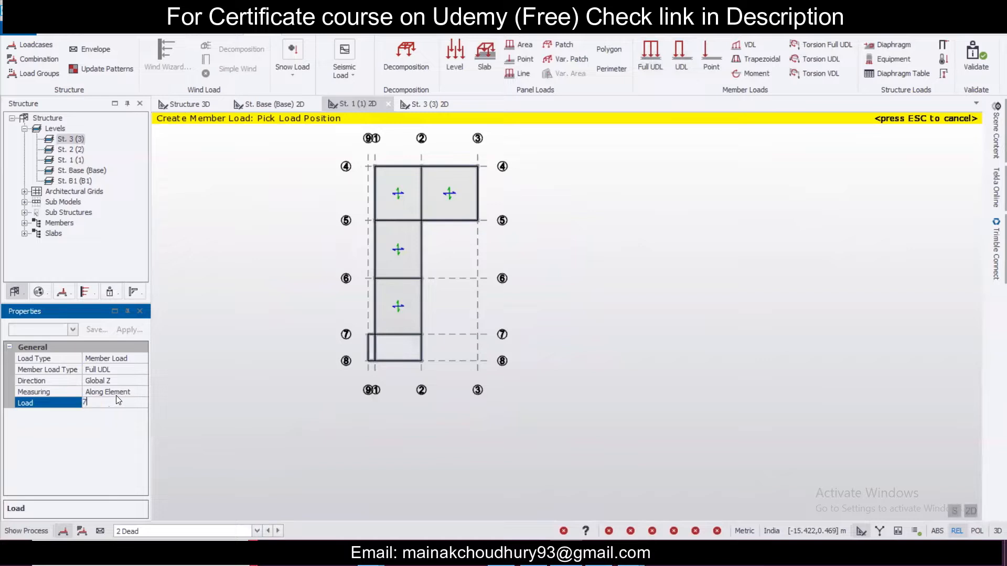
Apply the 7 kN/m UDL to the level 1 beams between grids 8 and 6, leaving out the grid 1 beam between grids 7 and 8
scroll(363, 369, up, 4)
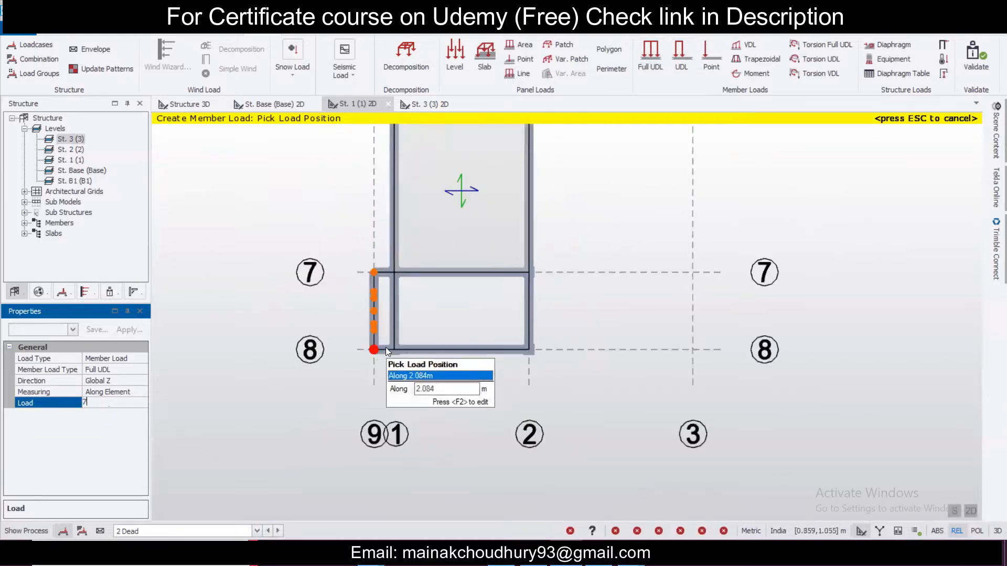
click(436, 348)
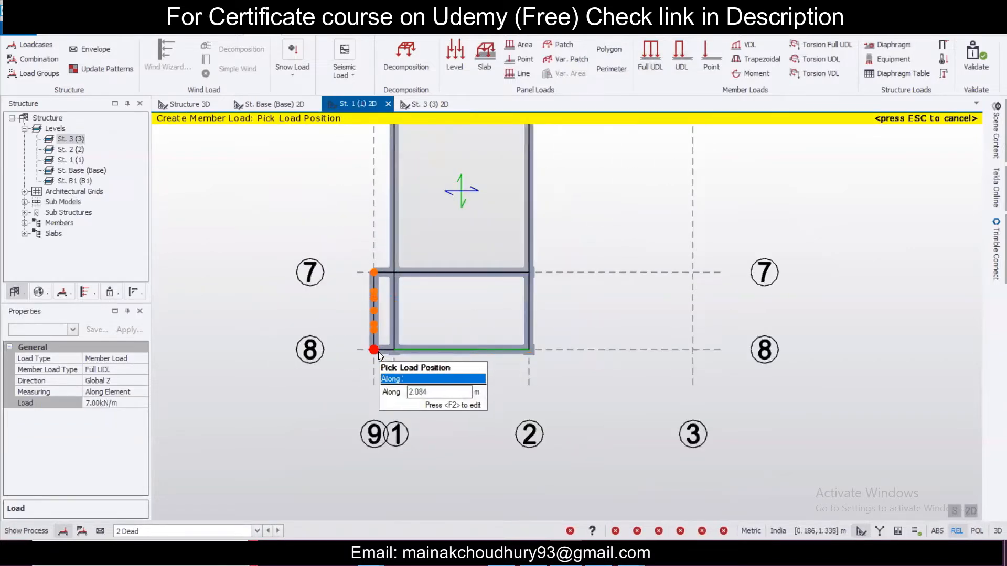
click(375, 313)
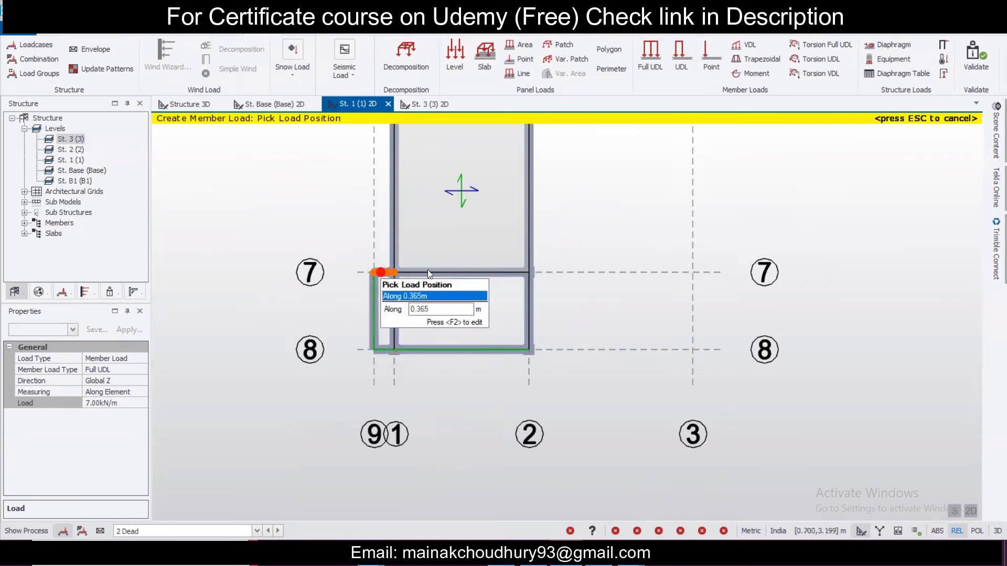
click(461, 272)
click(536, 316)
scroll(503, 339, up, 1)
click(537, 316)
click(377, 311)
scroll(436, 300, down, 2)
middle_drag(449, 261, 457, 396)
click(461, 366)
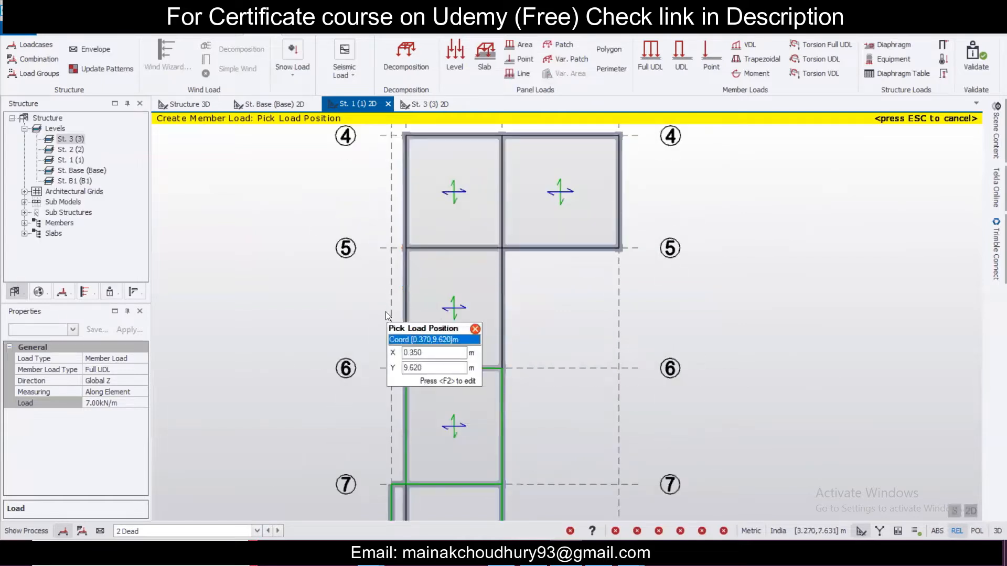
Load the level 1 beams on grids 1 and 2 between grids 6 and 5, both grid 5 beams, and the grid 2 beam up to grid 4
click(404, 312)
click(507, 310)
click(455, 248)
click(538, 248)
click(502, 209)
Apply the 7 kN/m UDL to the outer level 1 beams on grids 1, 4 and 3 around the two bays between grids 4 and 5
middle_drag(531, 204, 514, 333)
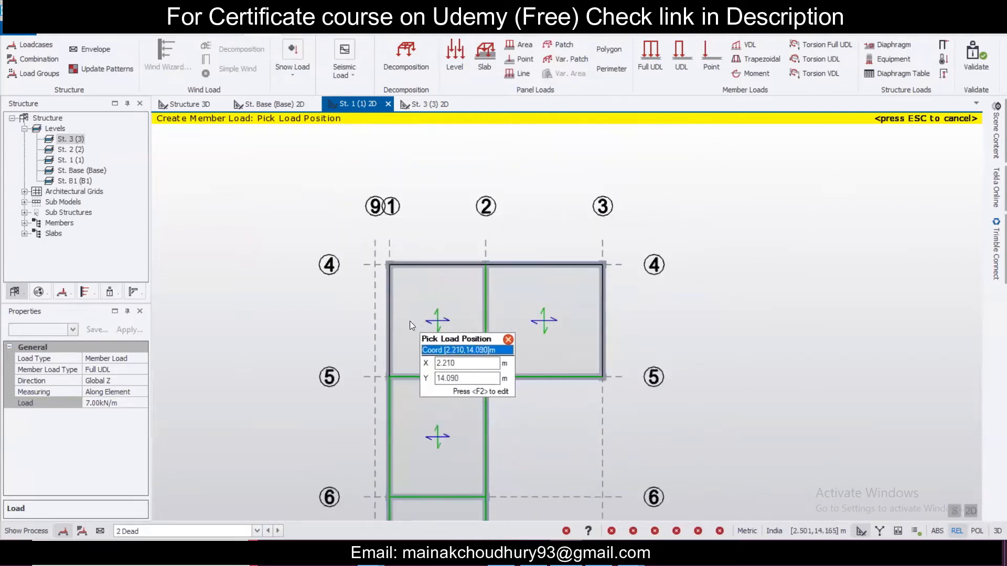
click(390, 315)
click(438, 265)
click(544, 265)
click(602, 286)
scroll(601, 275, down, 3)
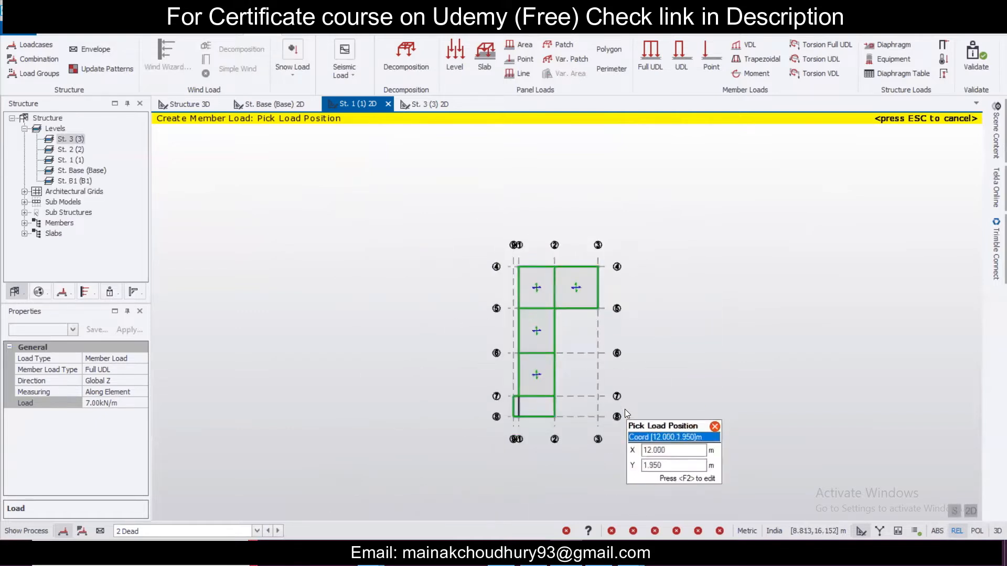
scroll(625, 409, up, 2)
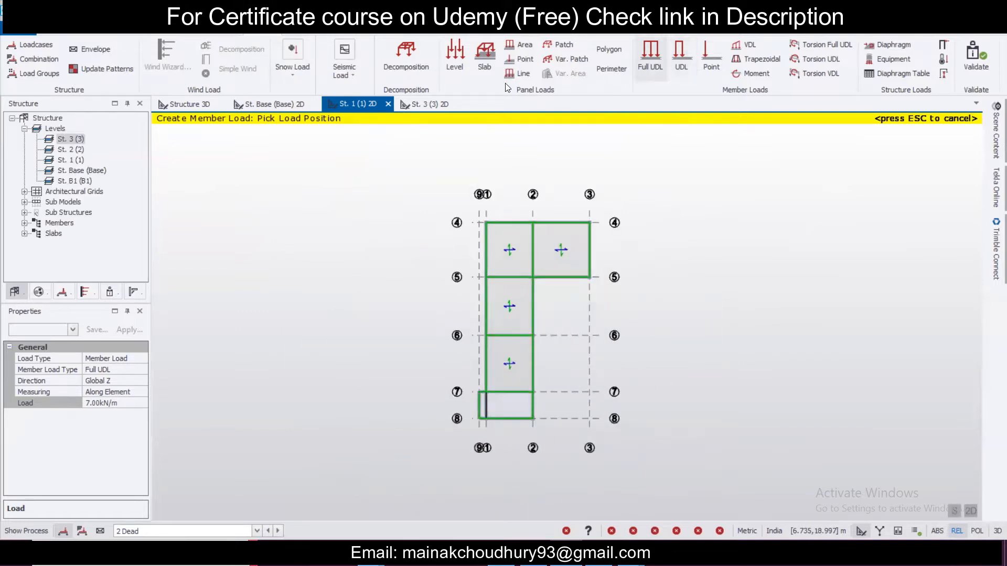
Add a 1 kN/m² level load to the level 1 slabs and check the dead loads in the Structure 3D view
click(455, 67)
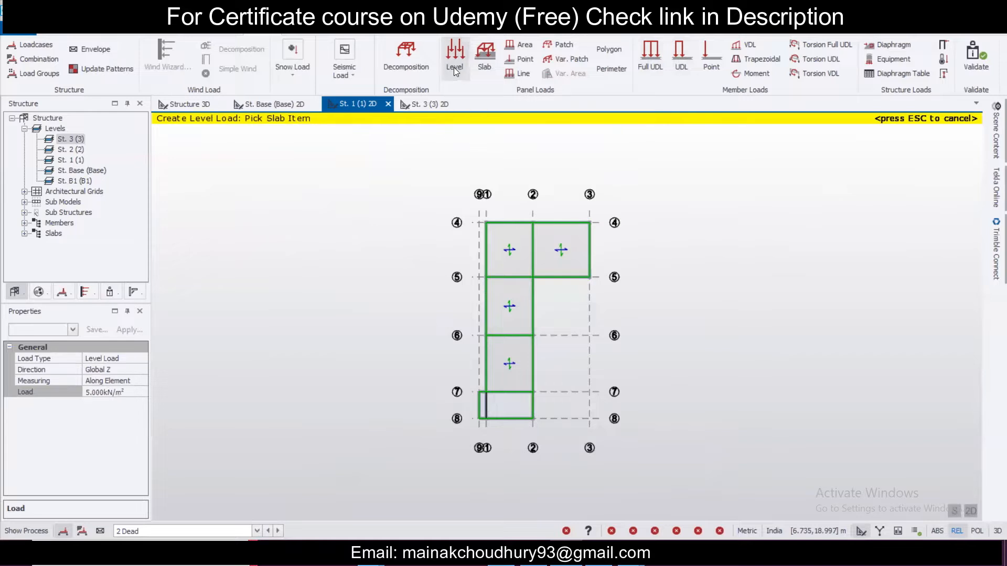
click(128, 394)
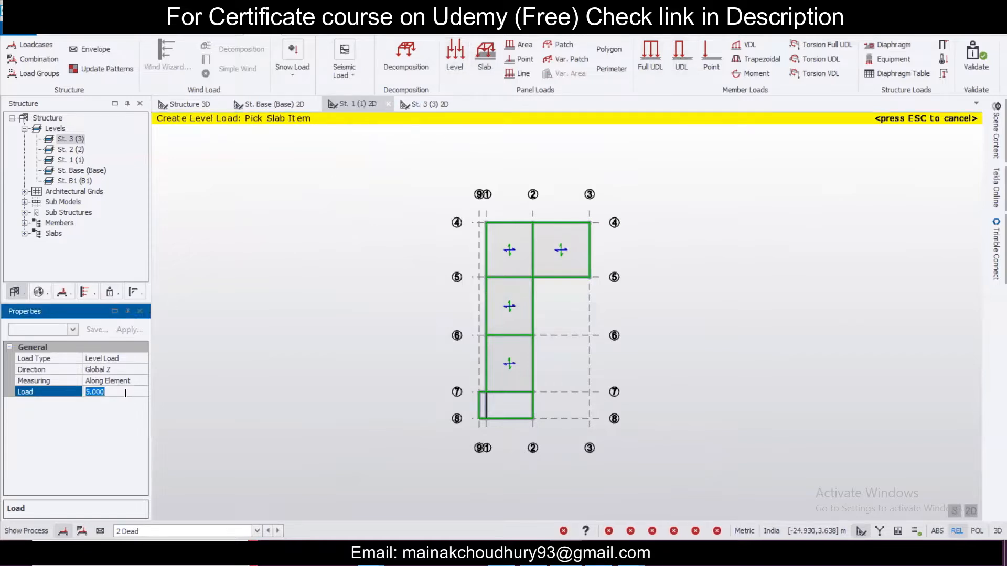
text(1)
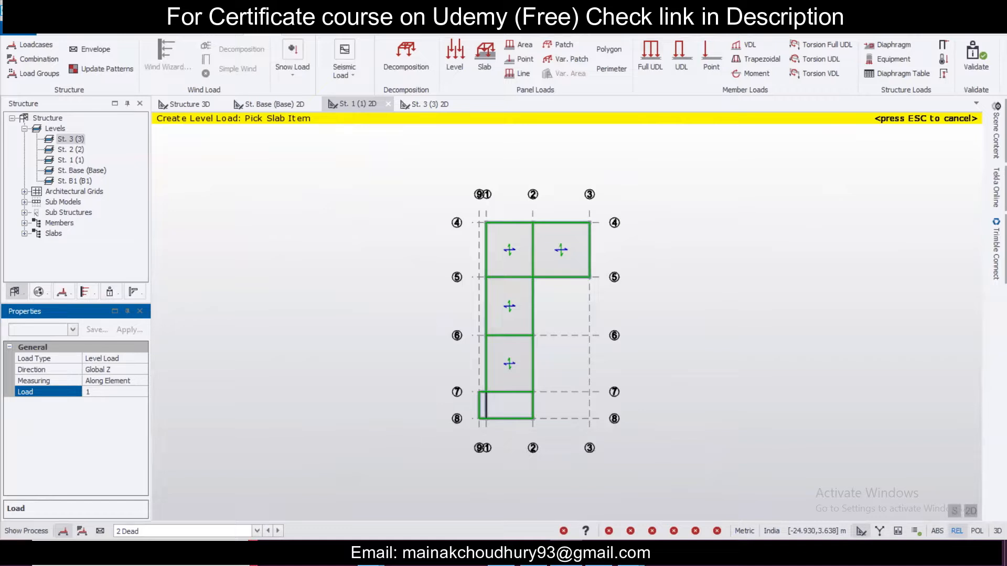
click(517, 386)
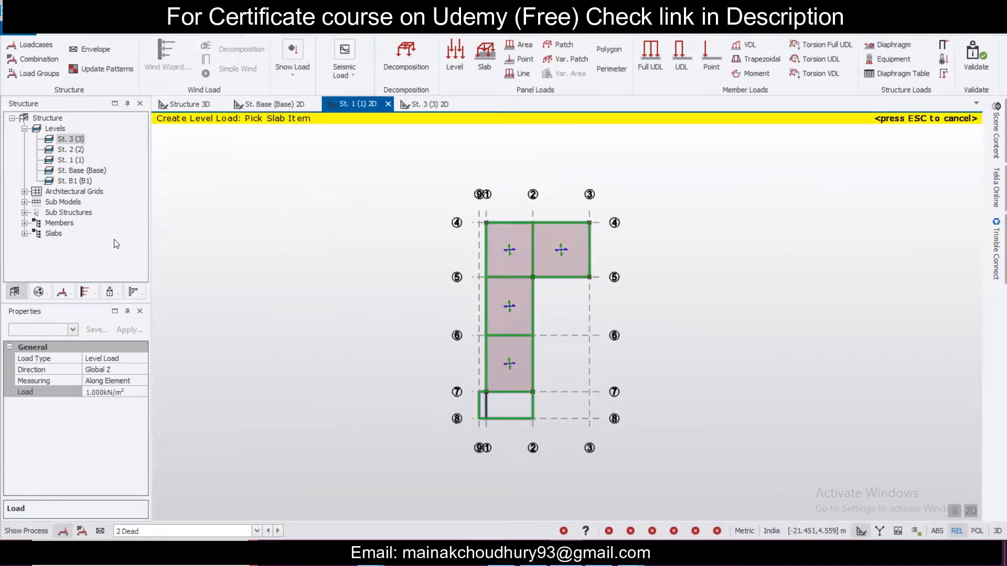
click(205, 104)
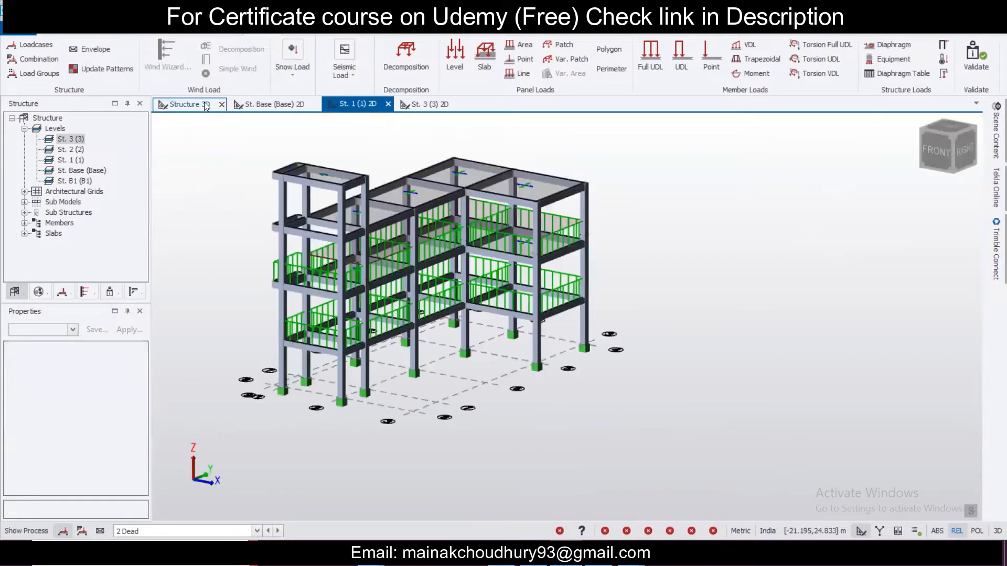
mouse_move(302, 351)
right_down()
mouse_move(424, 329)
mouse_move(311, 355)
right_up()
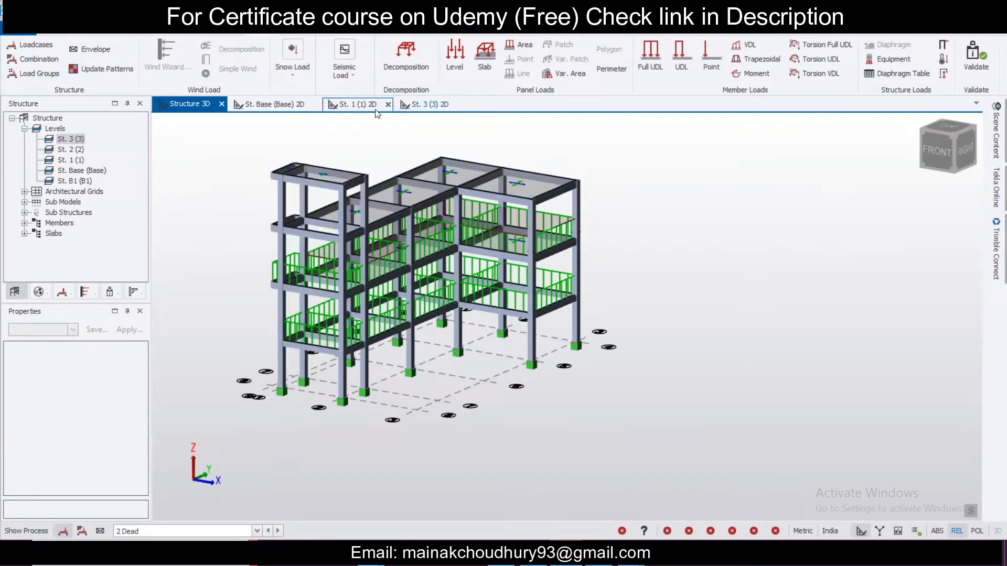
In the level 2 plan, apply a 7 kN/m full UDL in the 2 Dead loadcase to the outer beams between grids 7 and 8
double_click(78, 150)
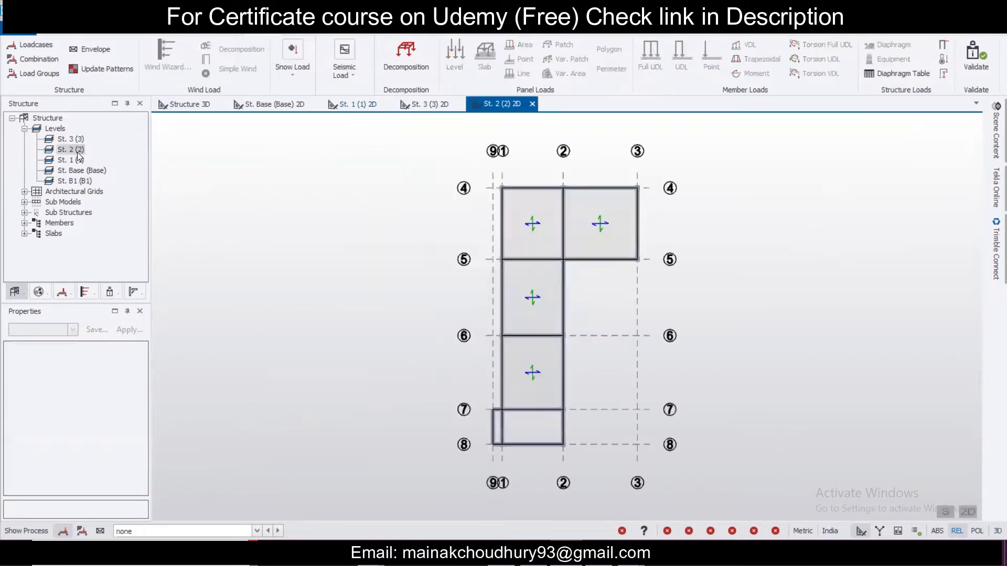
click(181, 530)
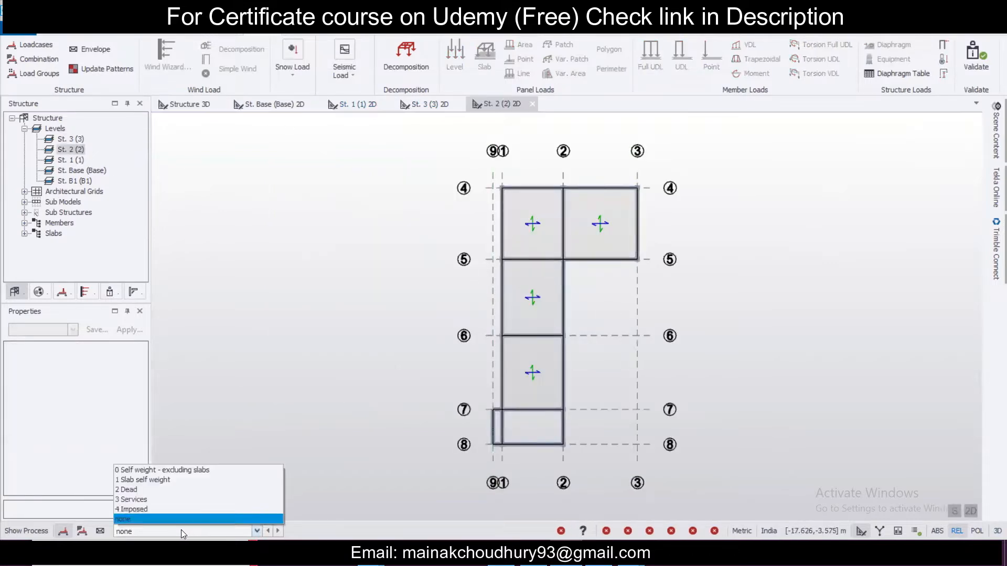
click(181, 489)
click(650, 55)
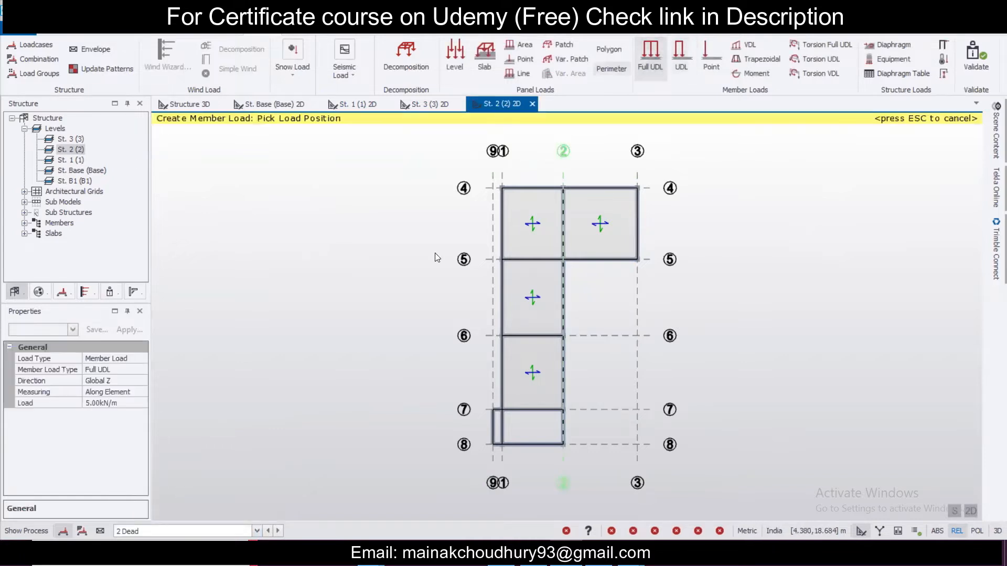
click(100, 404)
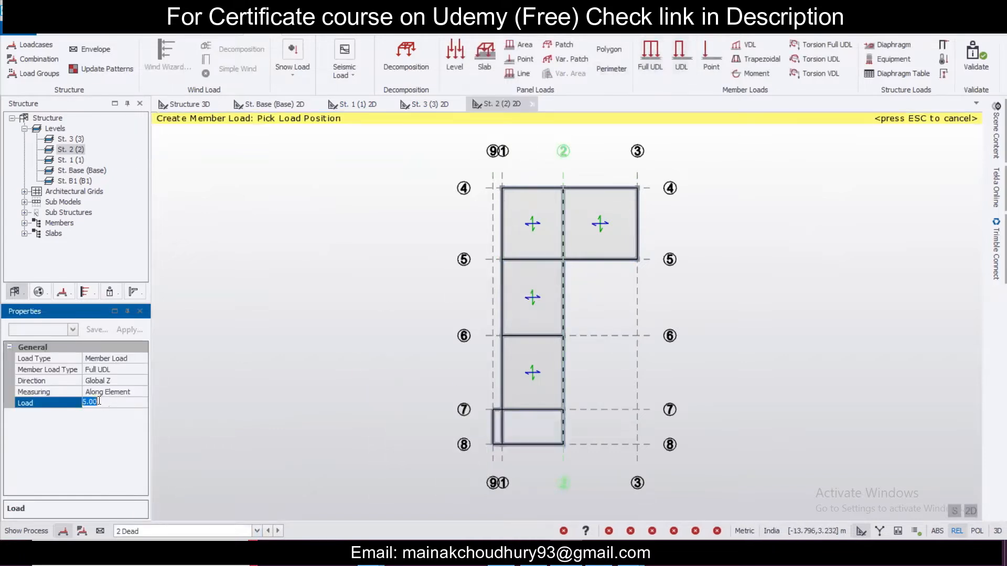
text(7)
scroll(536, 450, up, 3)
click(558, 347)
click(433, 346)
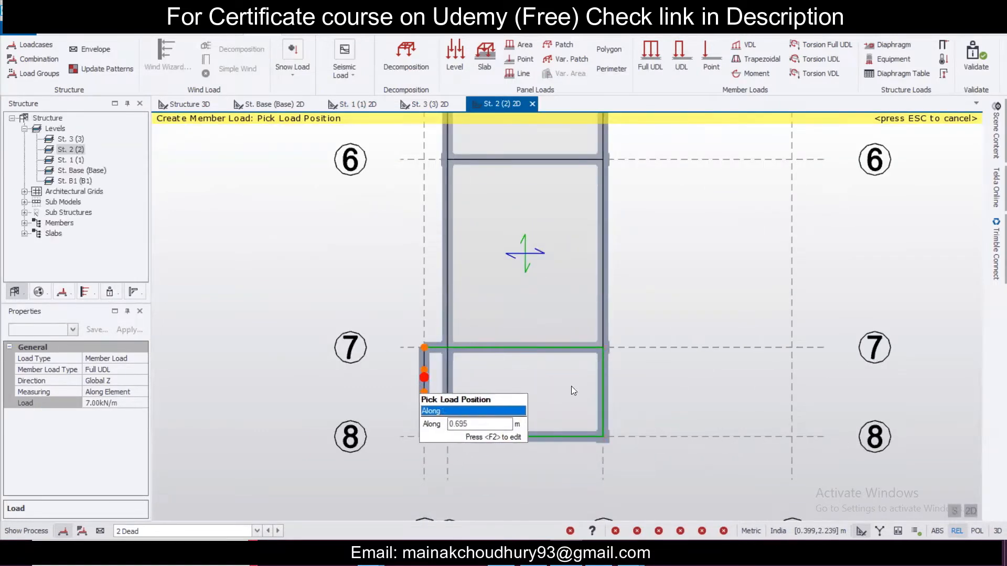
scroll(527, 369, down, 3)
Set the full UDL to 3 kN/m and load the level 2 beams on grid 1 from 7 to 4, grid 4 and grid 3
click(129, 404)
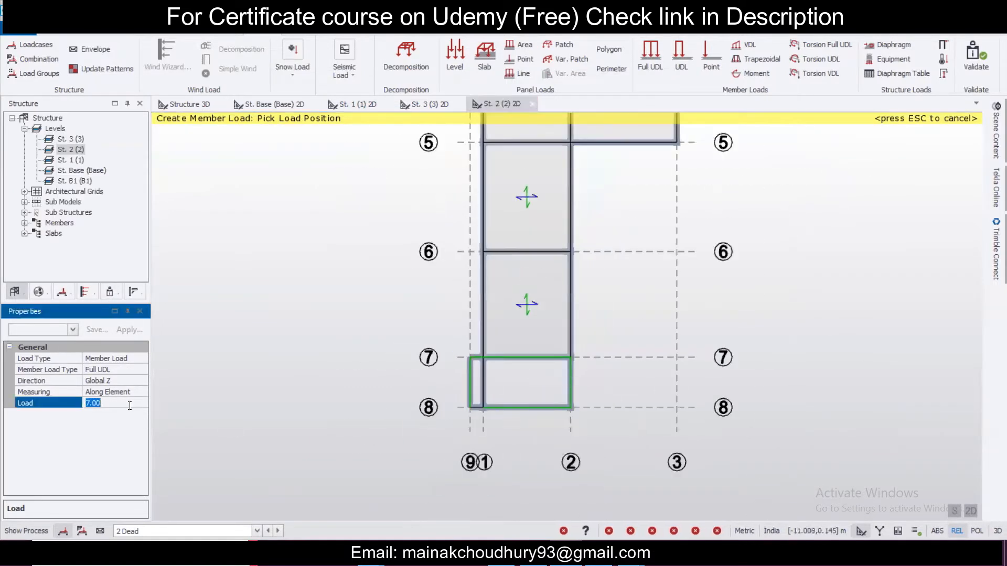
text(3)
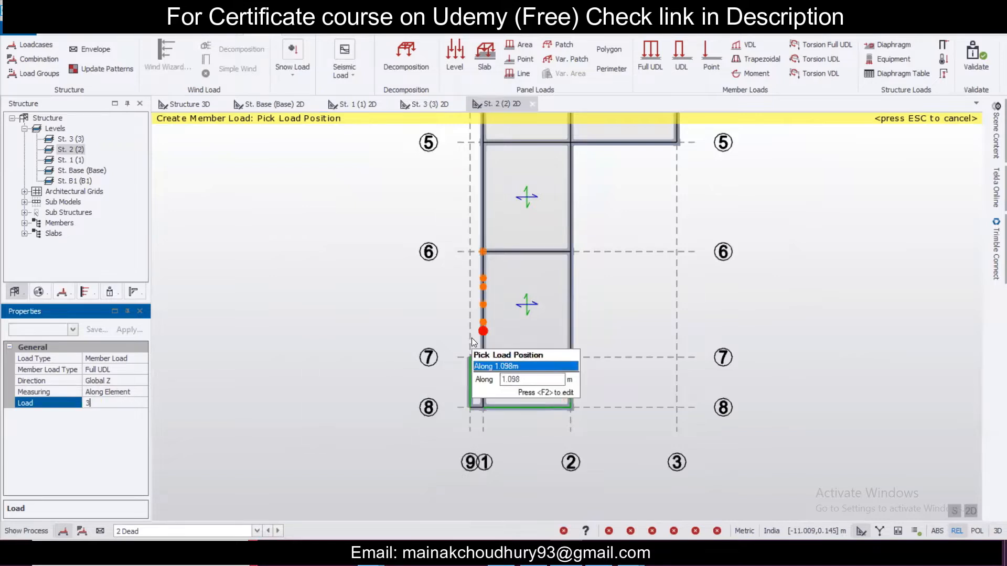
click(483, 314)
scroll(584, 372, up, 1)
click(448, 278)
middle_drag(514, 346, 505, 483)
click(451, 311)
click(504, 231)
click(639, 257)
click(667, 286)
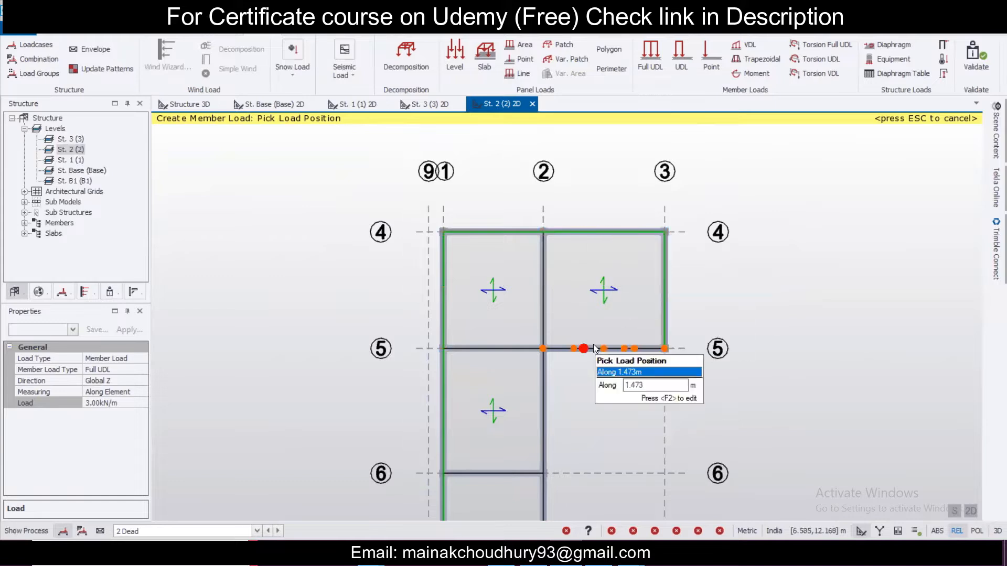
Apply the 3 kN/m UDL to the level 2 beams on grid 5 between grids 2 and 3 and on grid 2 between grids 5 and 7
click(598, 349)
middle_drag(599, 404, 564, 205)
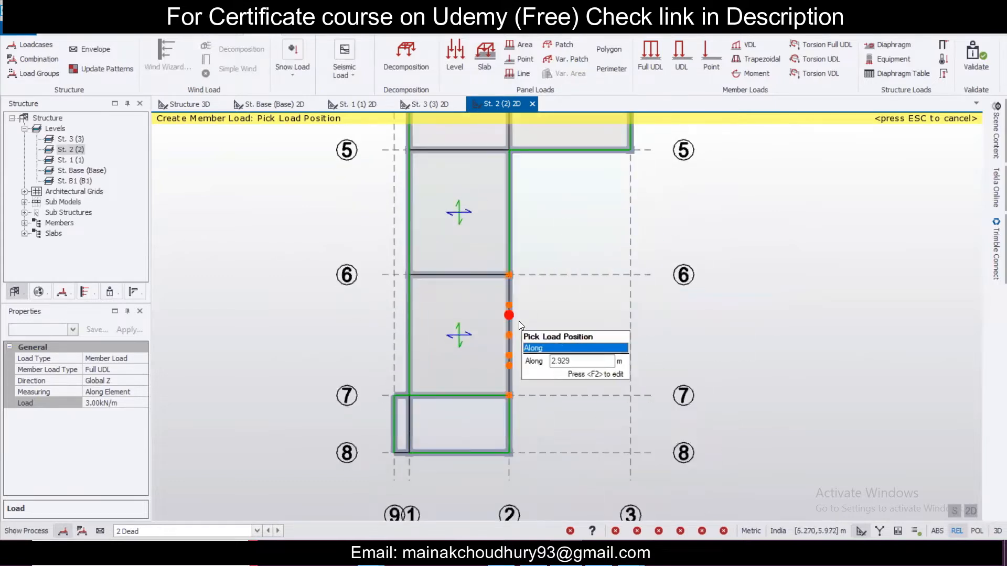
scroll(632, 311, down, 2)
click(571, 319)
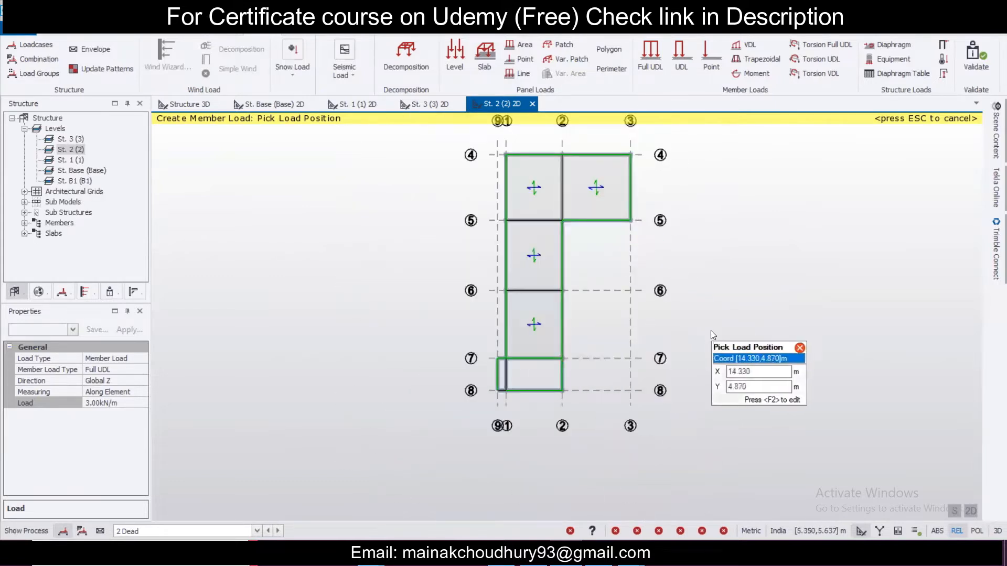
scroll(650, 329, down, 1)
scroll(625, 381, up, 1)
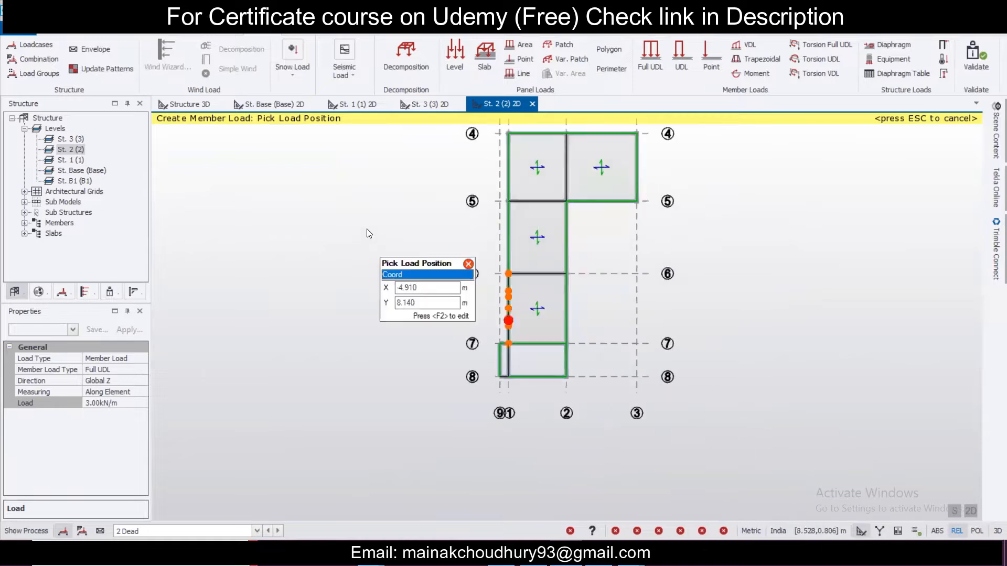
click(203, 531)
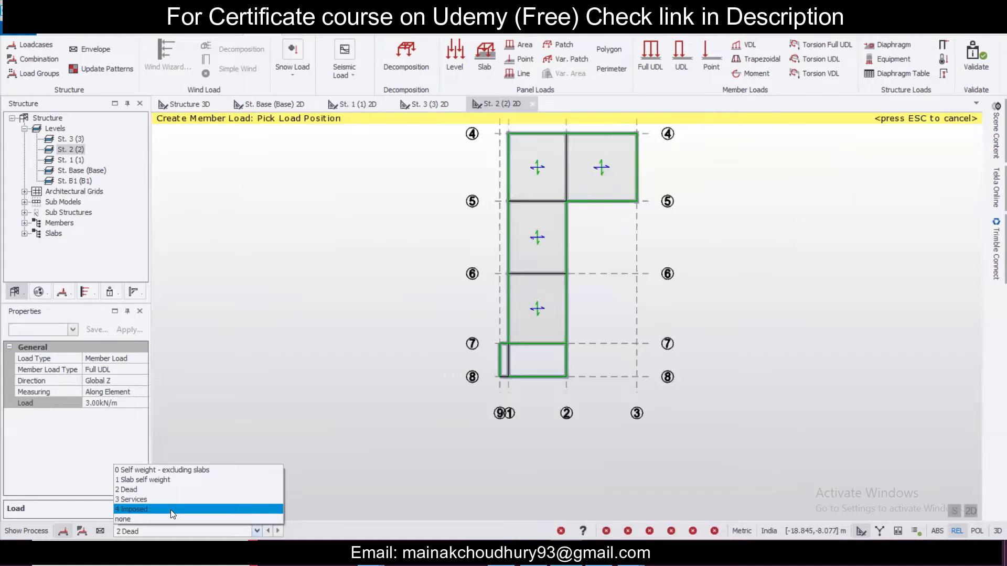
click(172, 490)
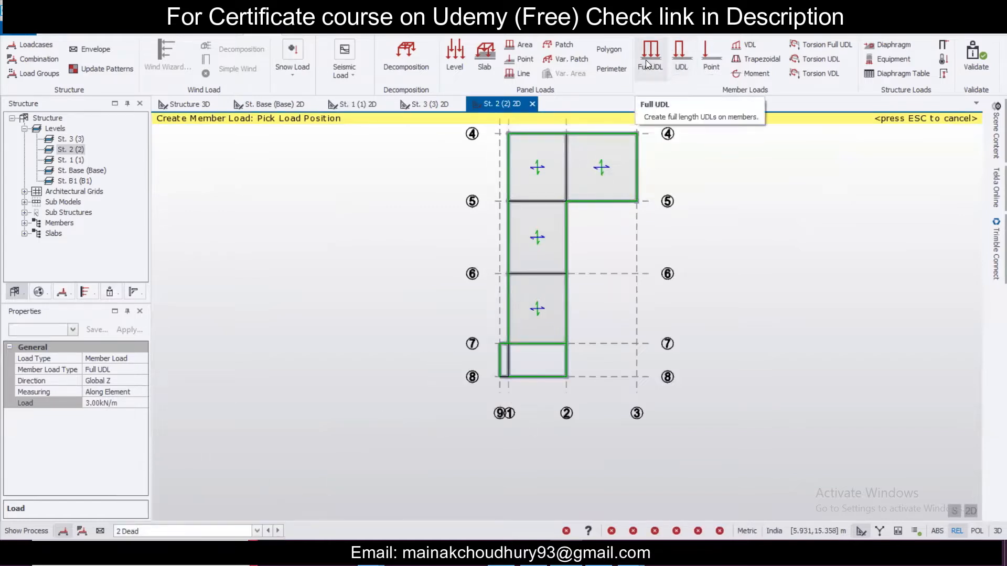
click(125, 400)
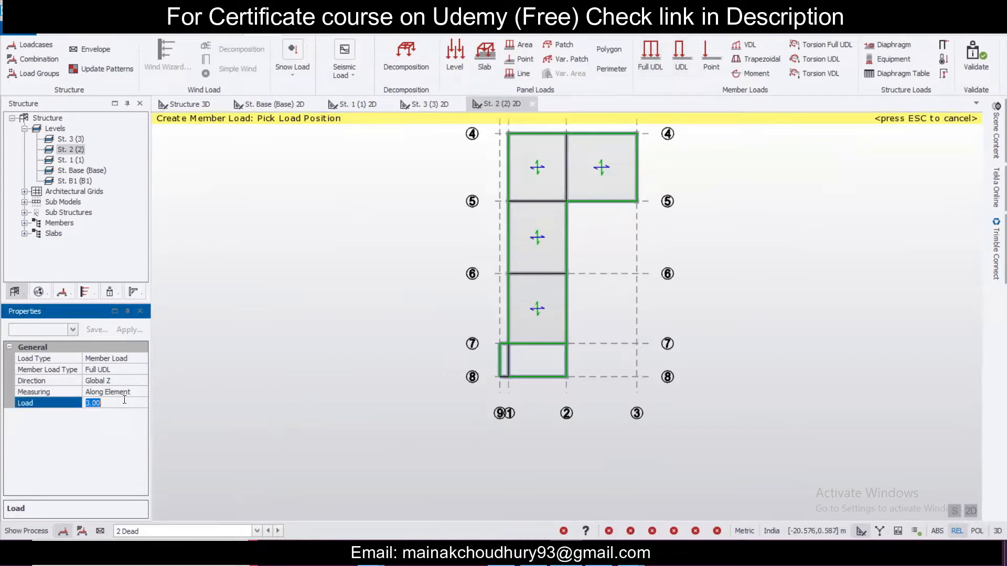
text(1)
Add a 1 kN/m² level load to the level 2 slabs in the 2 Dead loadcase
click(461, 60)
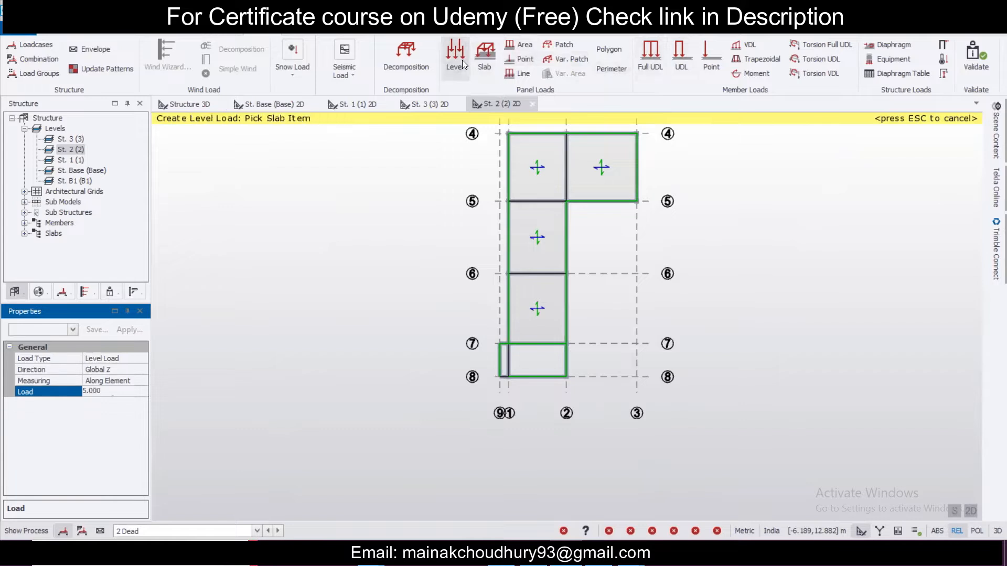
double_click(126, 394)
text(1)
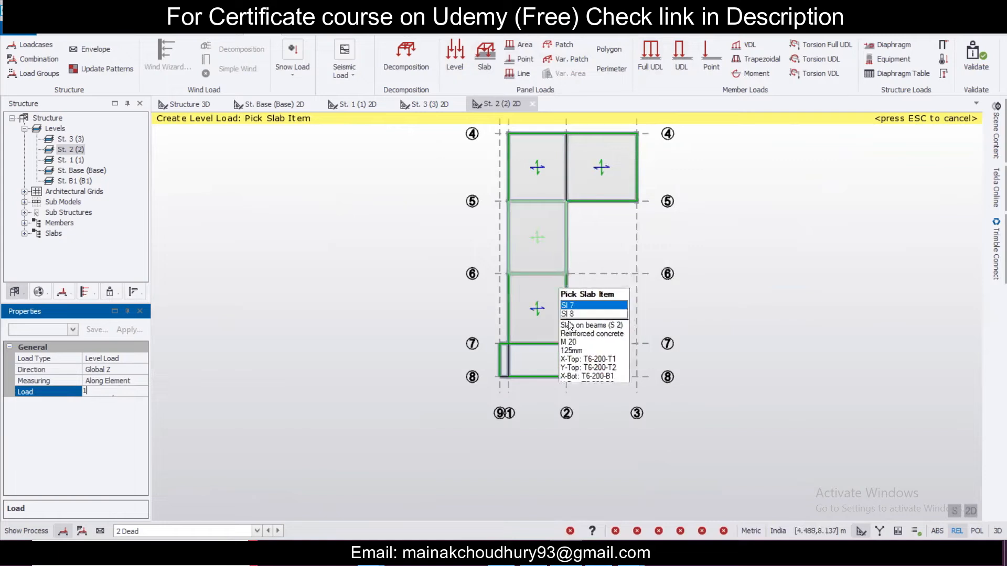
click(557, 299)
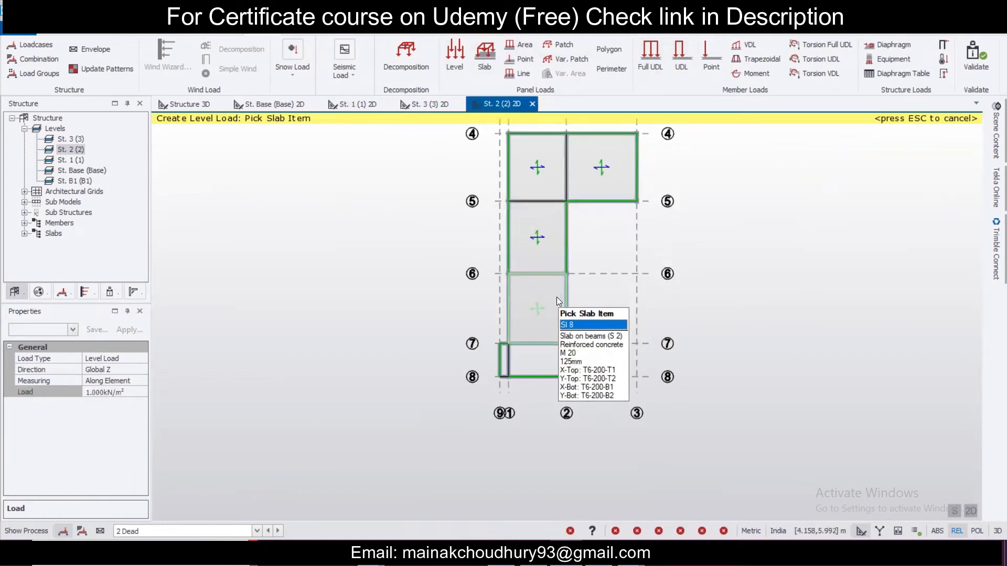
click(556, 296)
scroll(527, 322, up, 1)
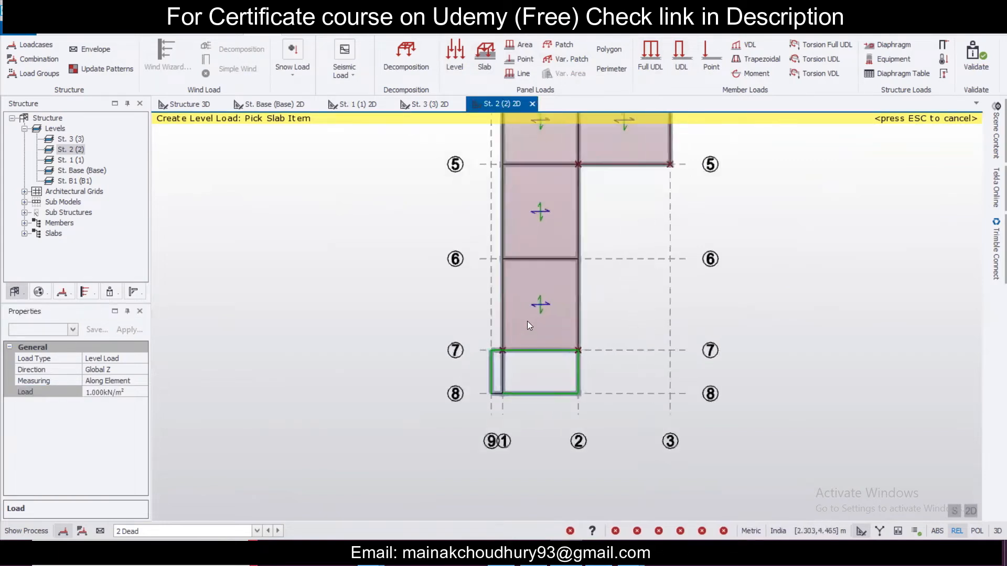
scroll(527, 321, down, 2)
middle_drag(603, 308, 551, 316)
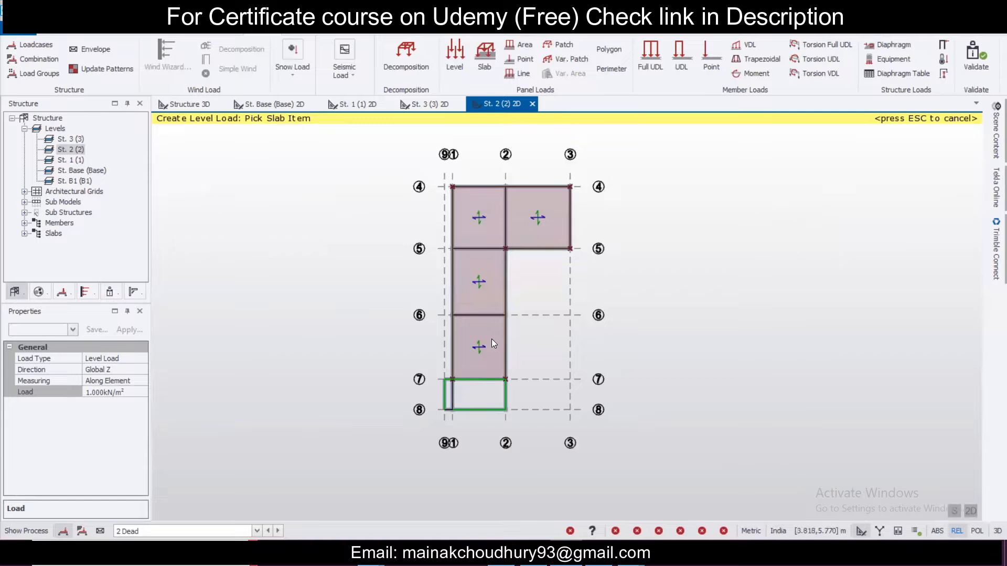
scroll(460, 354, up, 1)
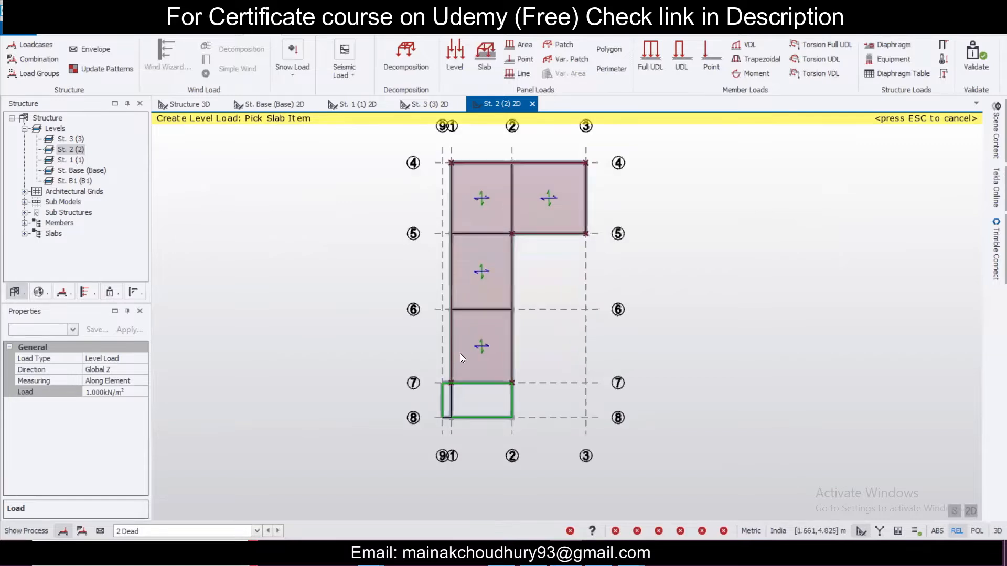
Check the dead loads on the beams and slabs of all levels in the Structure 3D view
click(205, 105)
middle_drag(370, 338, 354, 216)
scroll(353, 216, up, 5)
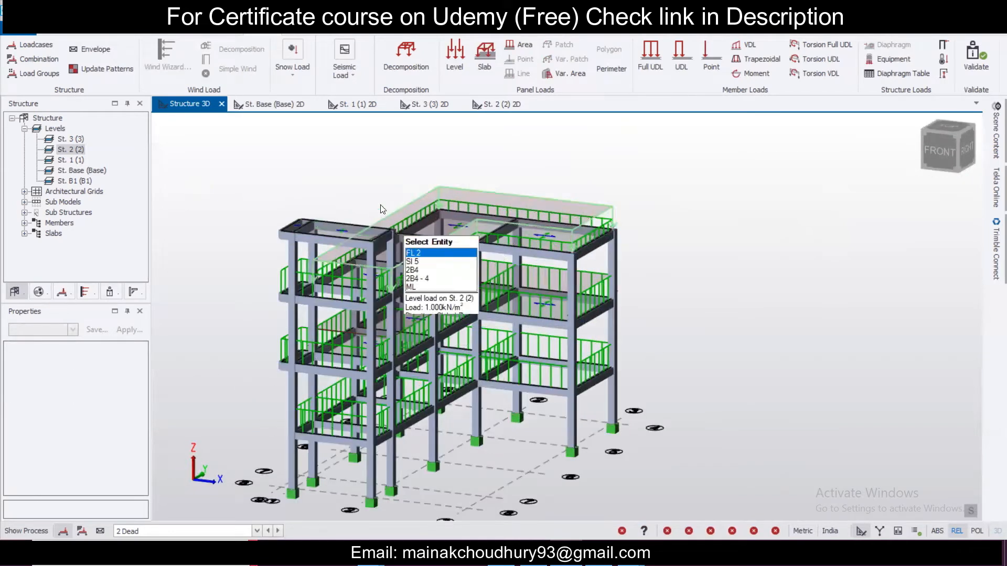
middle_drag(343, 318, 331, 221)
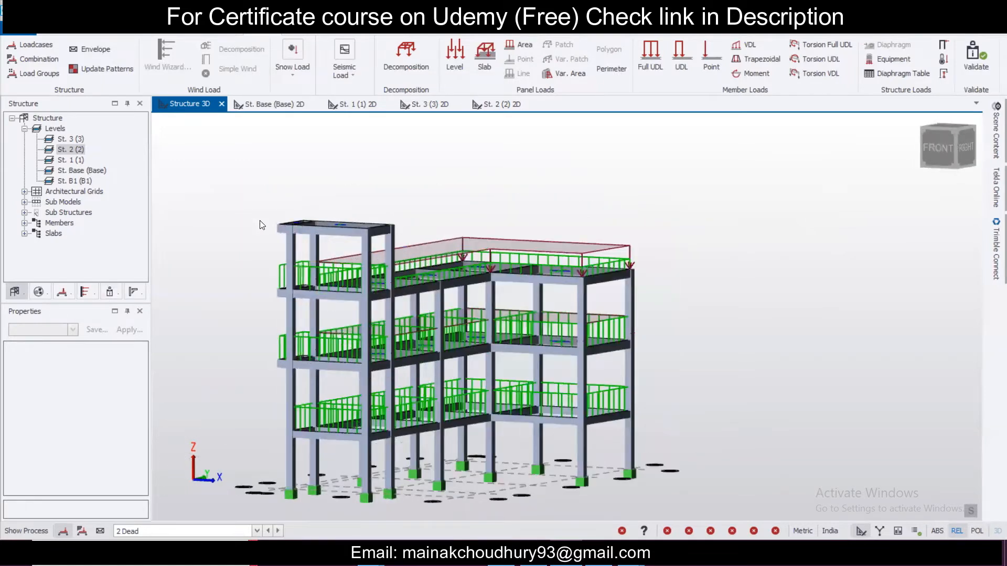
scroll(338, 225, down, 2)
middle_drag(256, 252, 354, 377)
scroll(240, 256, up, 2)
scroll(410, 376, up, 2)
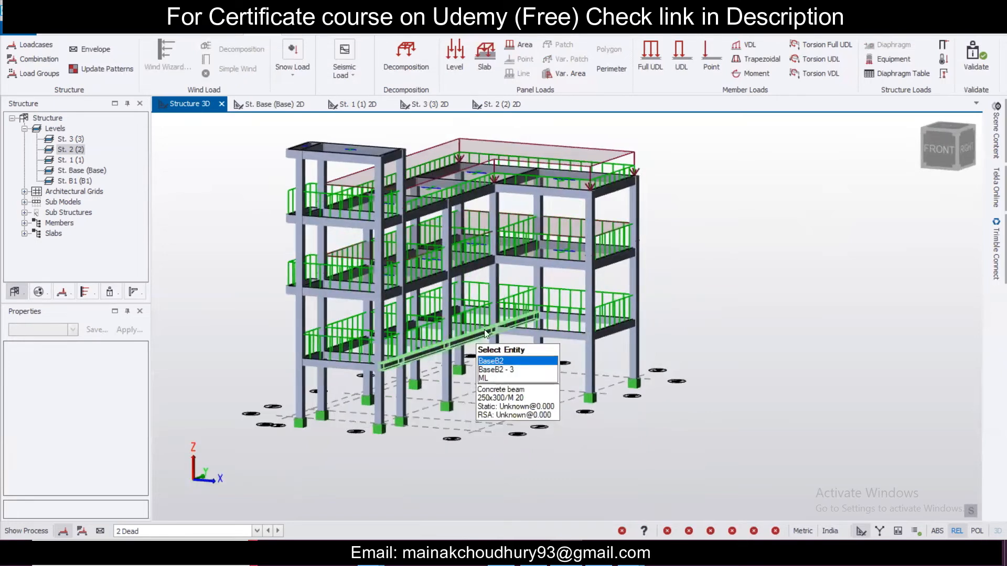
Examine the base level beams and their UDLs around the building from several angles in the 3D view
right_drag(448, 387, 471, 371)
scroll(473, 370, up, 2)
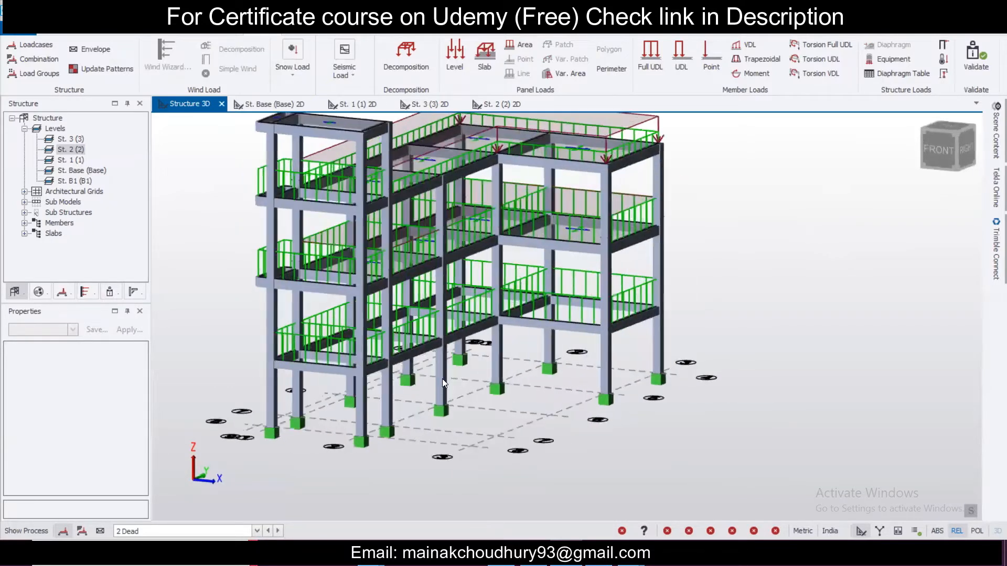
scroll(413, 364, down, 3)
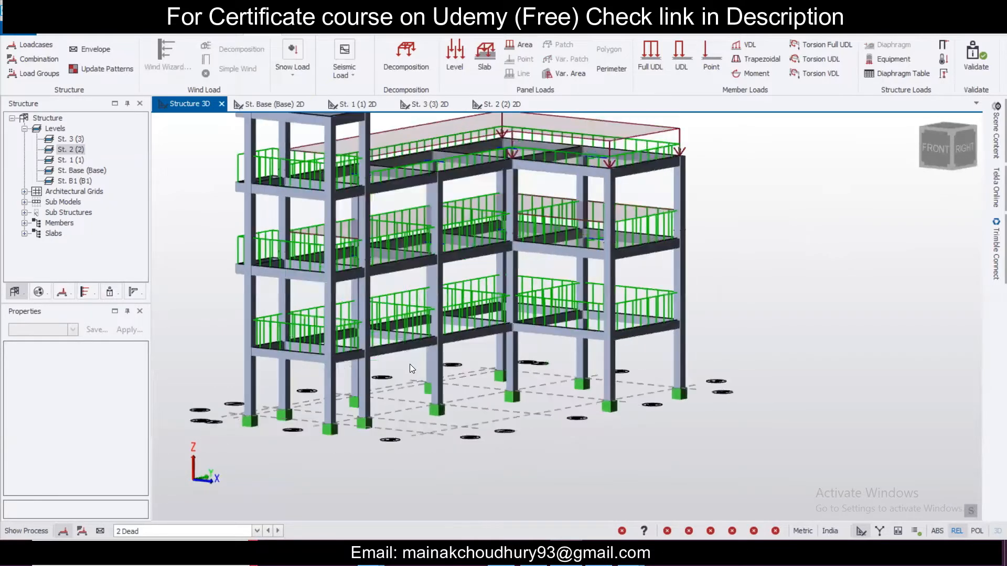
scroll(407, 372, up, 4)
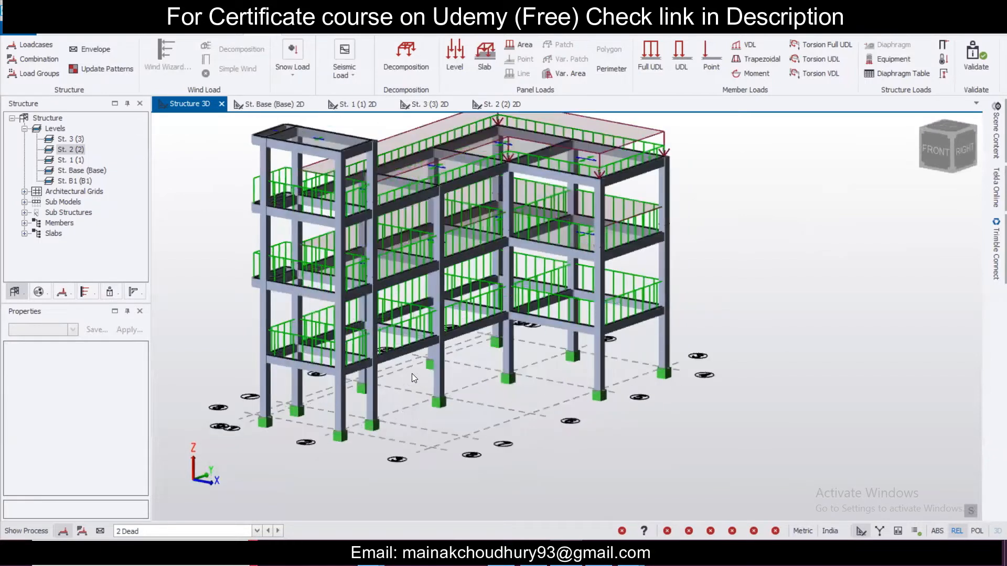
scroll(426, 362, up, 1)
right_drag(410, 377, 410, 374)
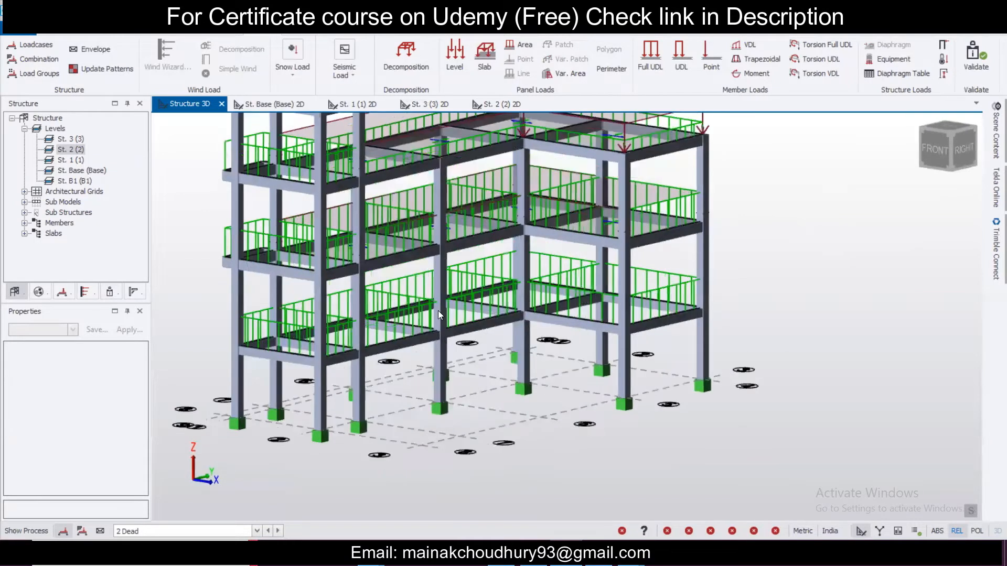
right_drag(574, 314, 593, 305)
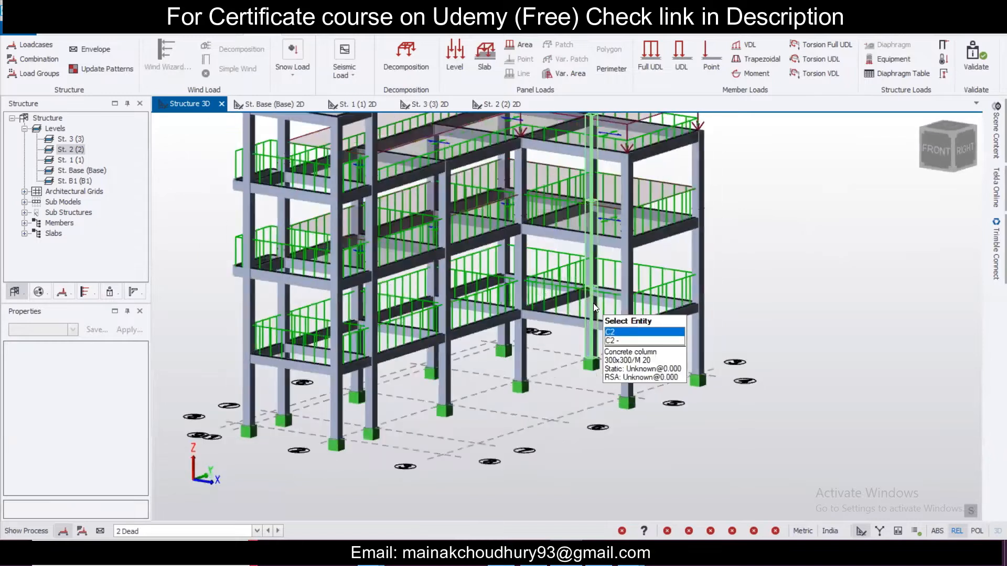
scroll(514, 335, down, 2)
scroll(487, 352, down, 2)
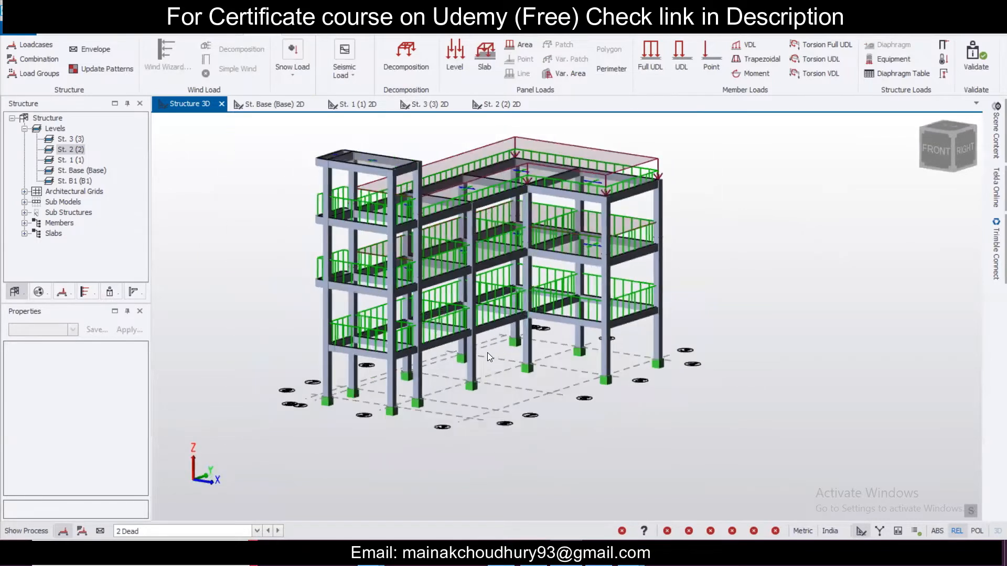
middle_drag(493, 300, 495, 316)
right_drag(491, 329, 417, 342)
scroll(417, 343, up, 3)
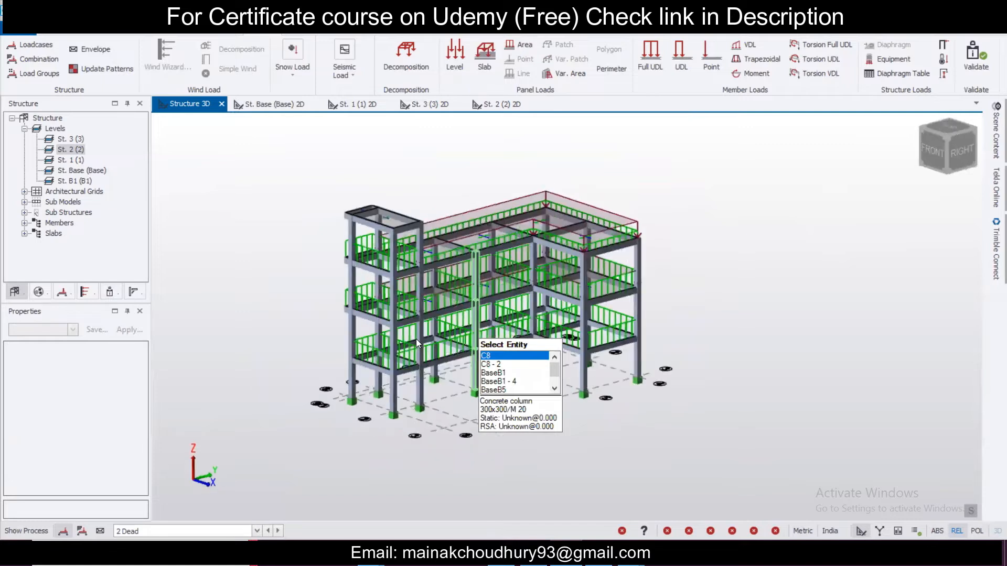
scroll(417, 339, down, 2)
right_drag(417, 339, 344, 337)
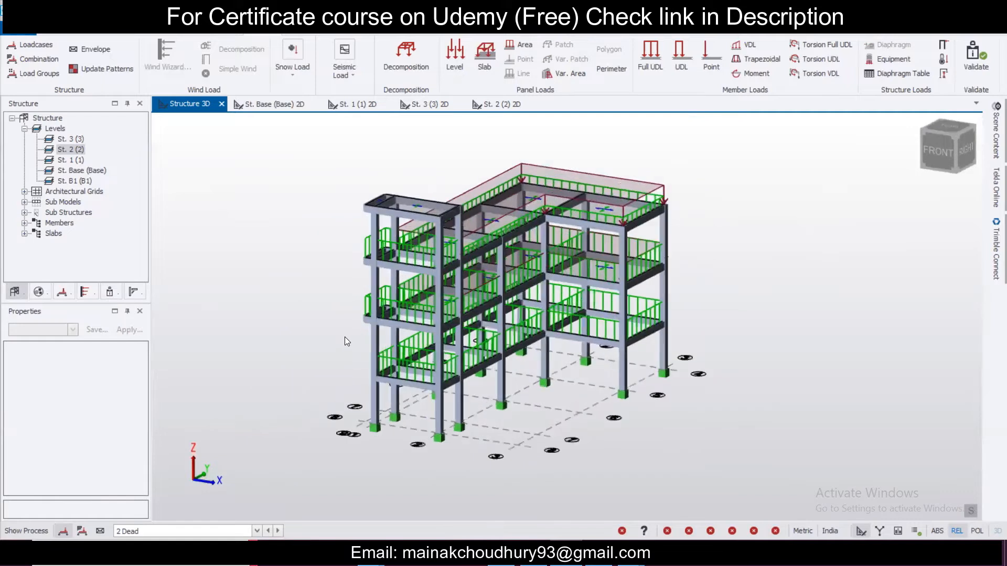
mouse_move(549, 231)
mouse_move(682, 328)
right_down()
mouse_move(562, 331)
mouse_move(675, 357)
mouse_move(732, 345)
mouse_move(616, 343)
mouse_move(681, 331)
mouse_move(681, 322)
mouse_move(684, 344)
mouse_move(682, 331)
right_up()
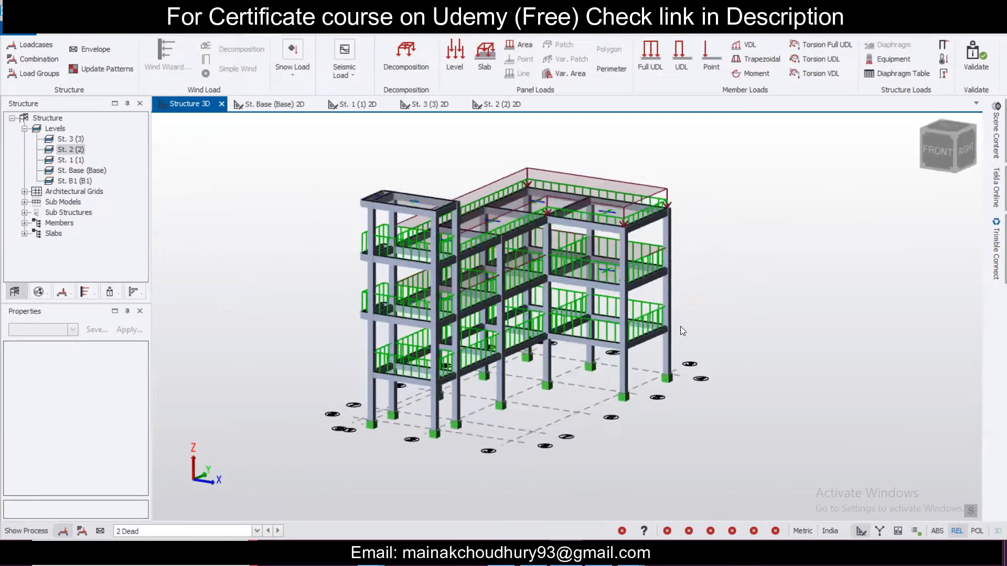
scroll(681, 324, up, 2)
mouse_move(656, 323)
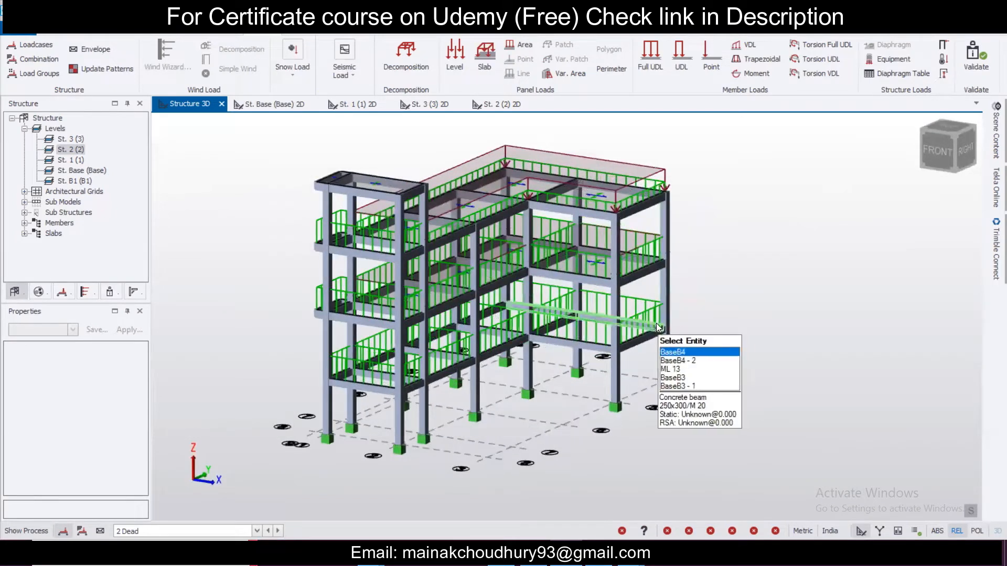
mouse_move(624, 338)
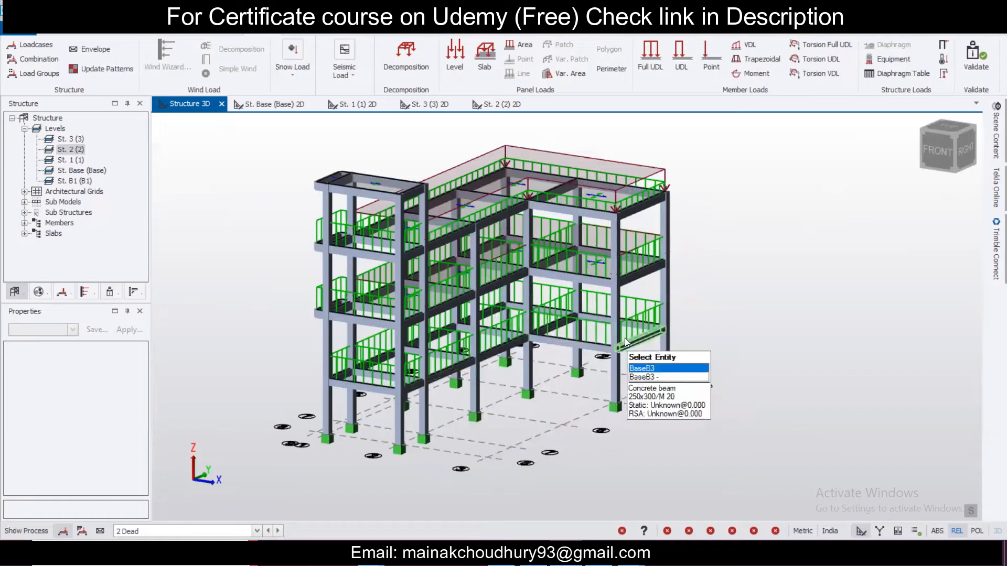
mouse_move(476, 365)
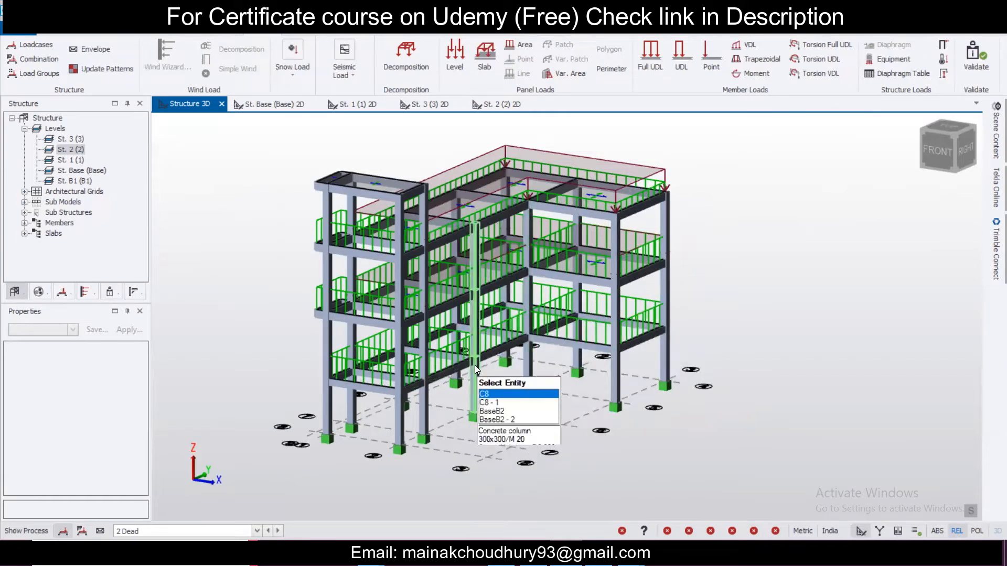
Examine the dead loads on the stair bay and outer beams of all levels from several angles in the 3D view
scroll(474, 365, down, 1)
scroll(465, 361, up, 1)
right_drag(407, 368, 577, 423)
scroll(367, 366, up, 3)
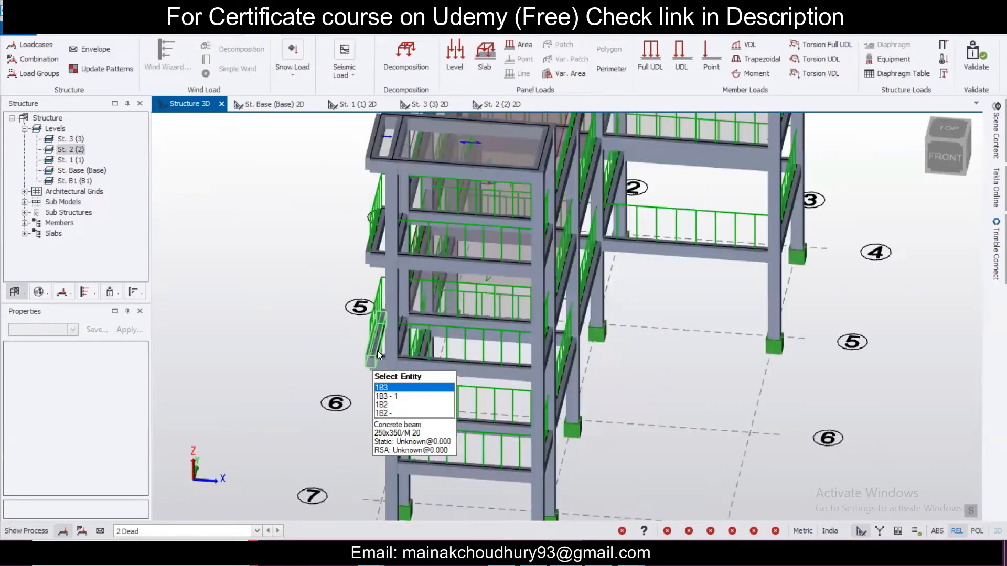
scroll(370, 342, down, 4)
right_drag(369, 342, 329, 329)
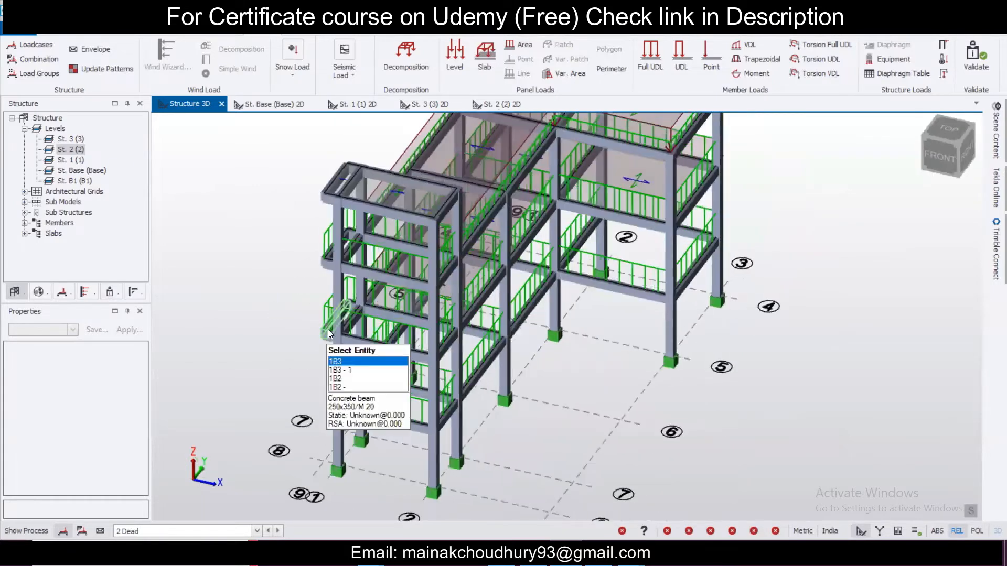
scroll(329, 331, up, 3)
scroll(352, 318, down, 4)
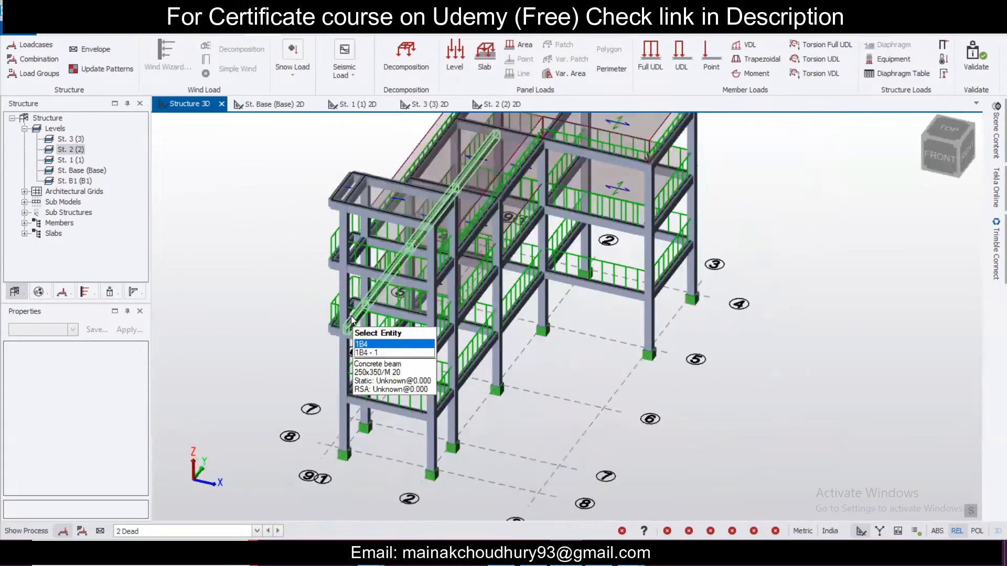
scroll(517, 298, down, 3)
scroll(527, 316, up, 2)
right_drag(526, 320, 435, 294)
mouse_move(452, 250)
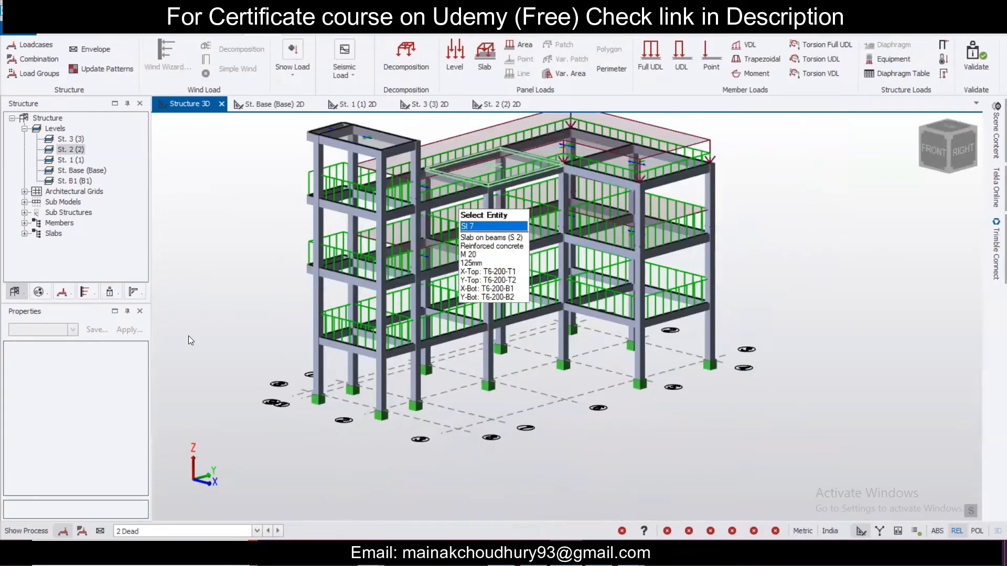
Add a 2 kN/m² level load to the level 1 slabs in the 4 Imposed loadcase
click(357, 105)
click(160, 531)
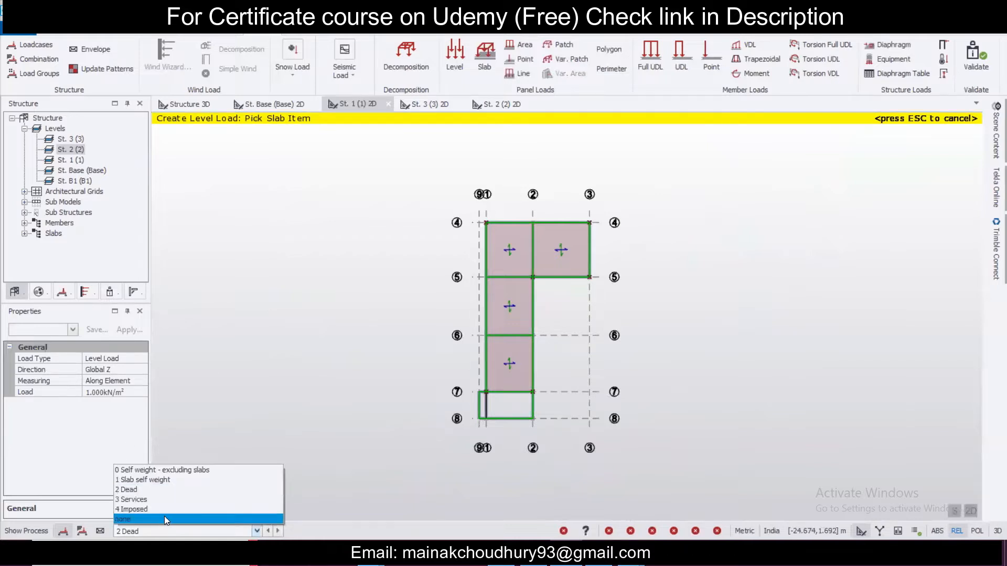
click(166, 508)
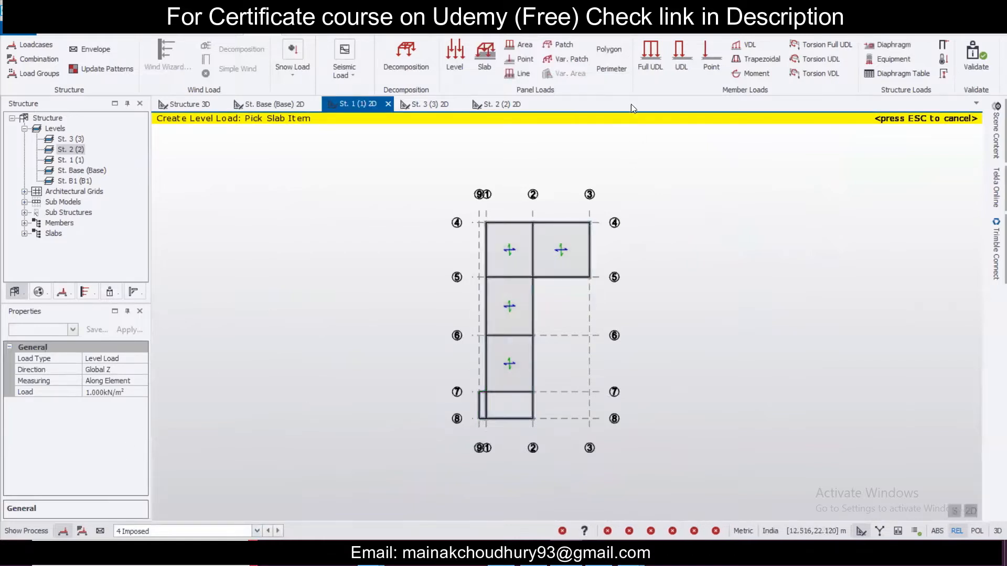
click(455, 58)
click(132, 391)
text(2)
click(530, 362)
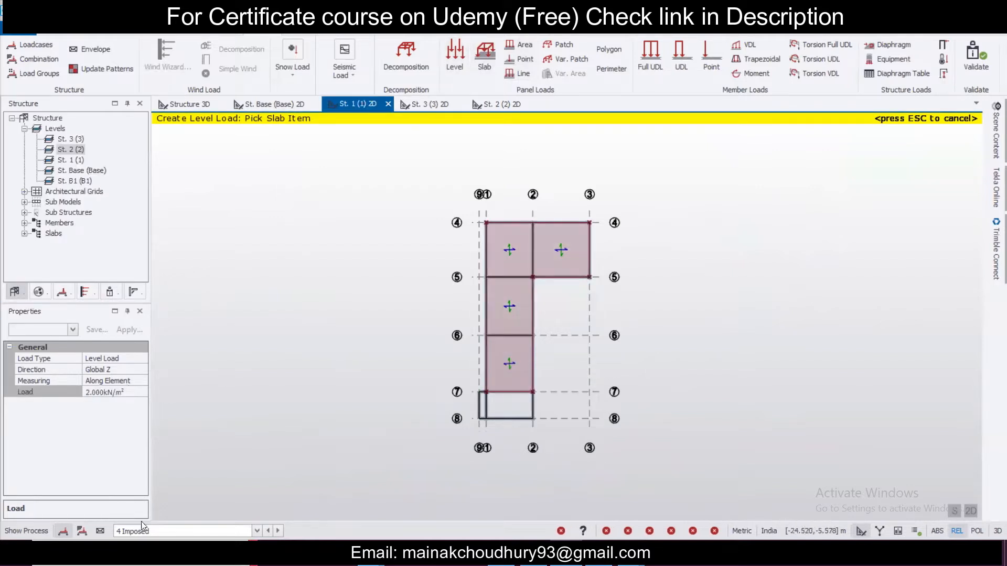
Add a 2 kN/m² level load to the level 2 slabs in the 4 Imposed loadcase
click(440, 104)
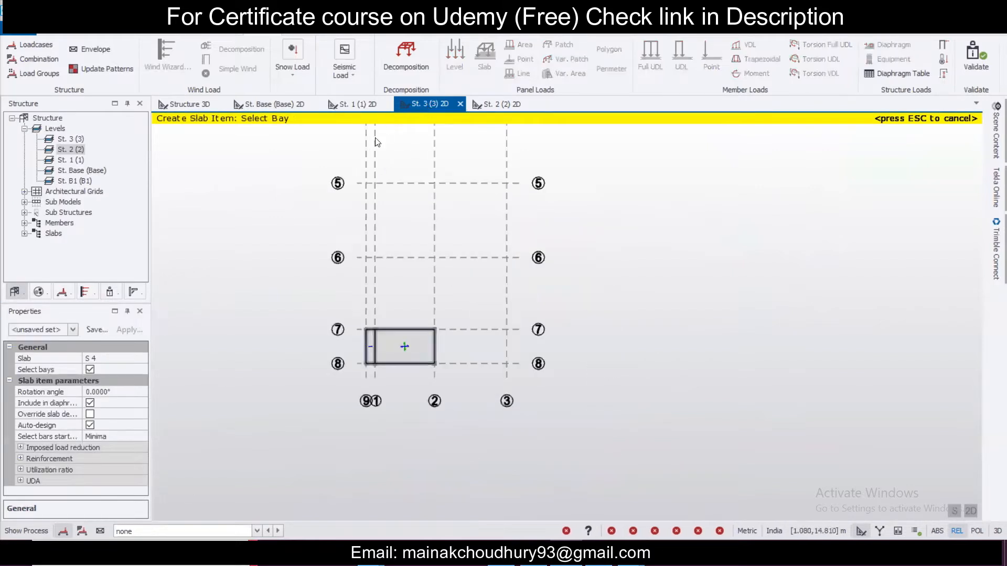
click(362, 104)
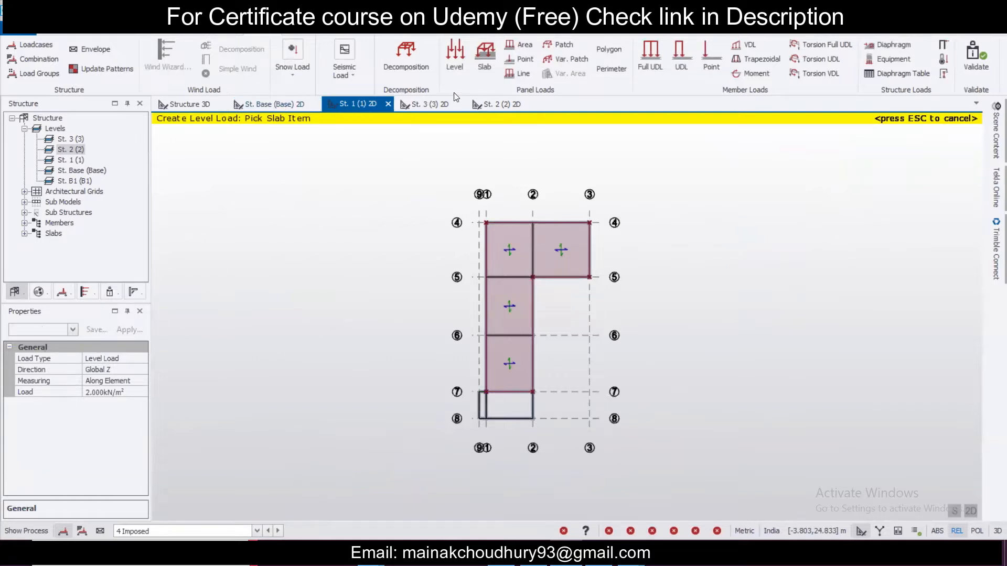
click(513, 104)
click(176, 531)
click(178, 510)
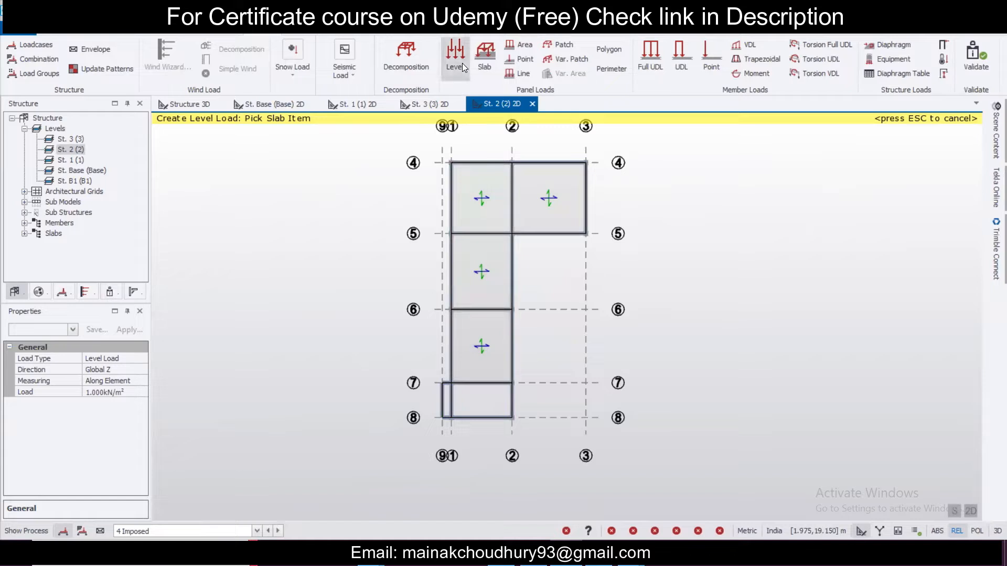
click(119, 396)
click(119, 396)
text(2)
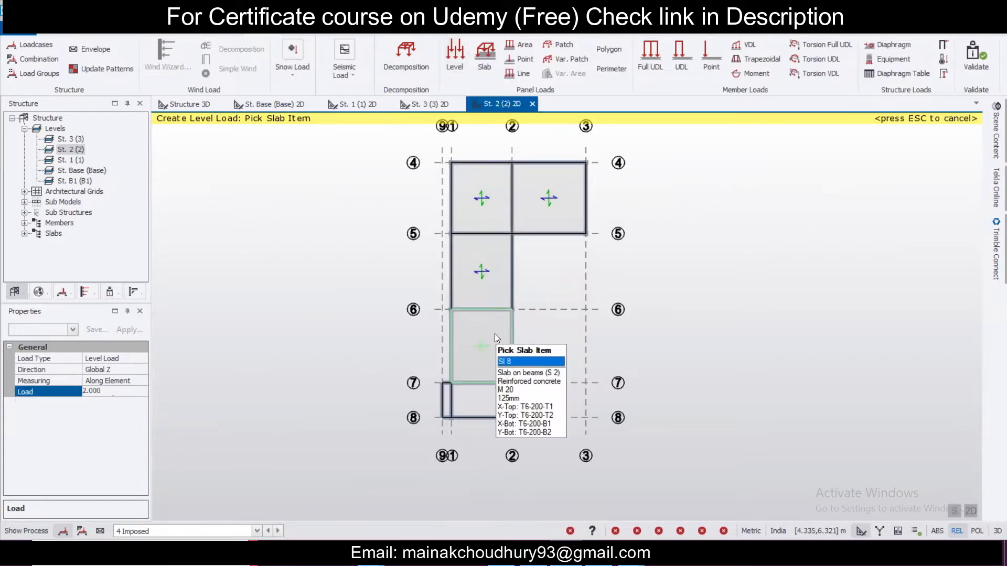
click(495, 333)
Show the 4 Imposed loadcase in the Structure 3D view and check the slab loads on levels 1 and 2
click(185, 104)
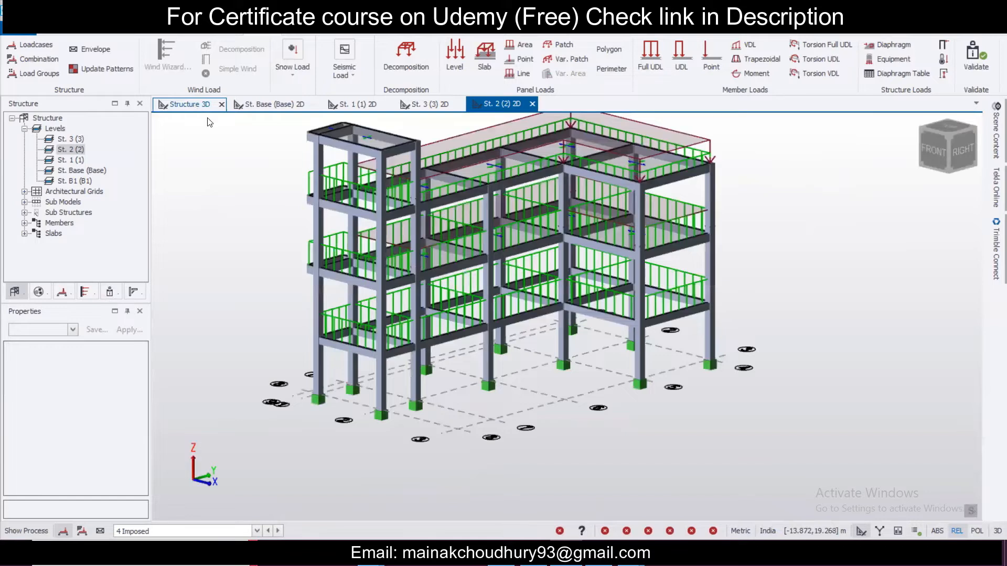
right_drag(754, 274, 190, 474)
click(157, 531)
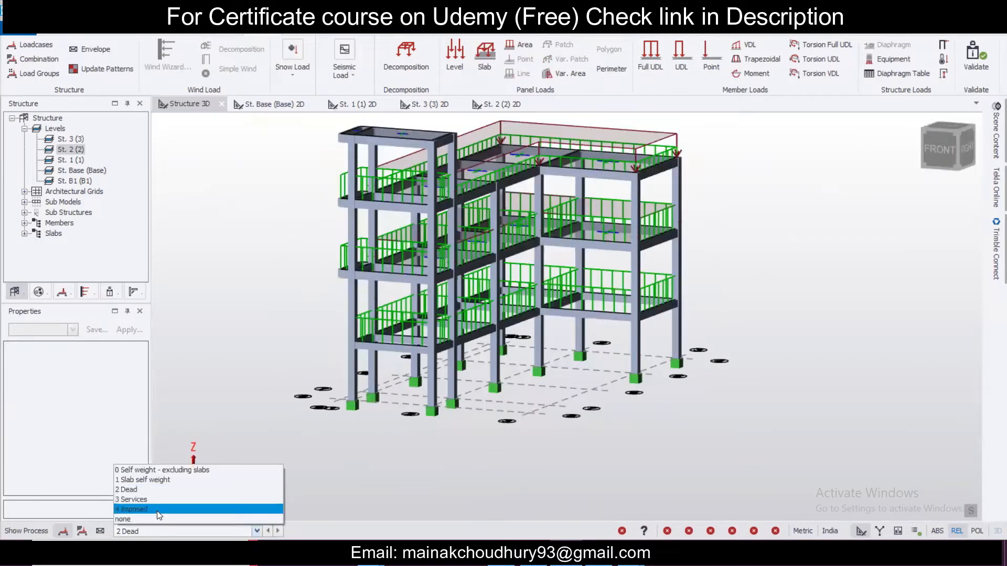
click(158, 507)
scroll(379, 376, down, 3)
right_drag(379, 376, 414, 380)
scroll(414, 382, up, 3)
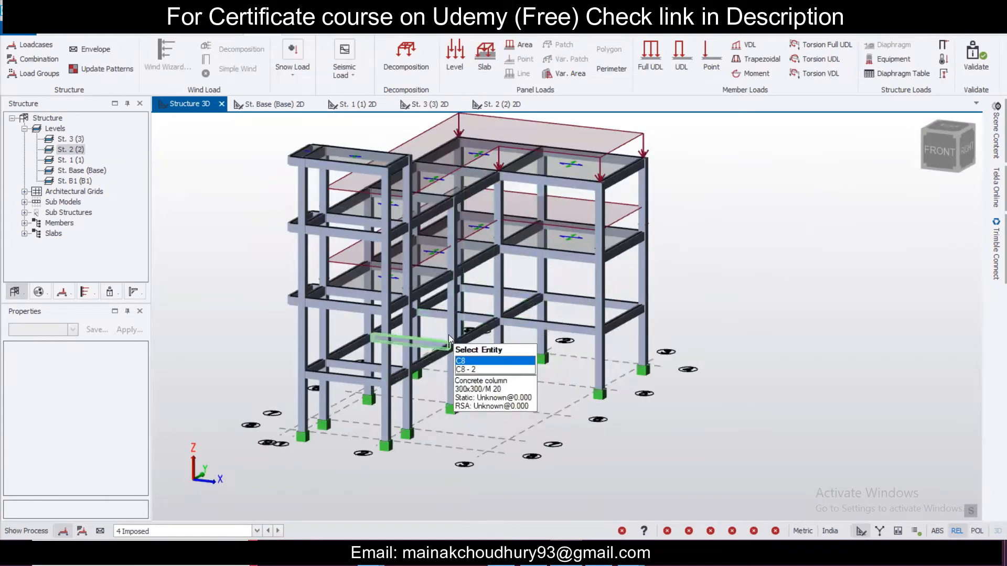
scroll(481, 321, down, 3)
right_drag(487, 325, 405, 386)
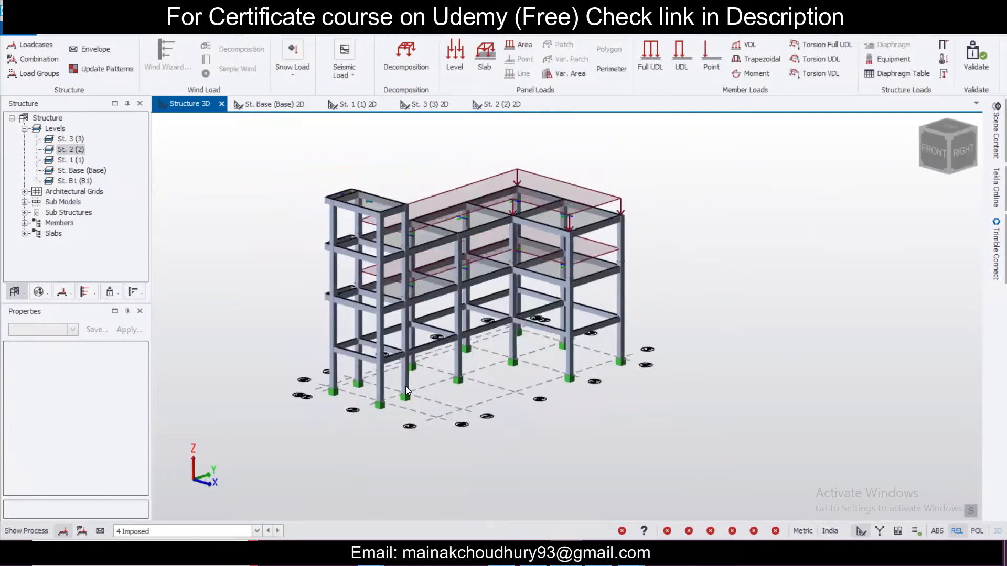
middle_drag(492, 315, 503, 341)
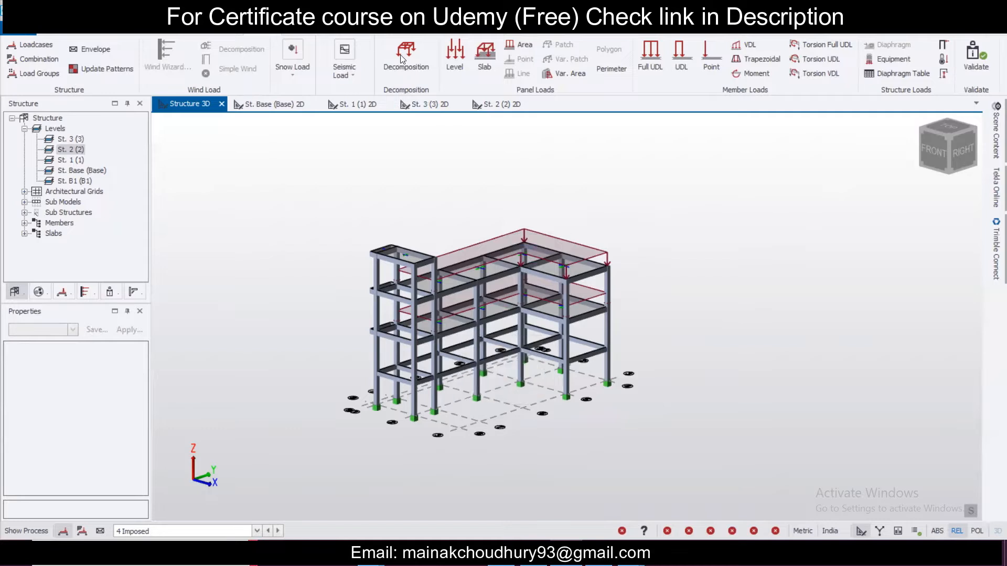
click(369, 35)
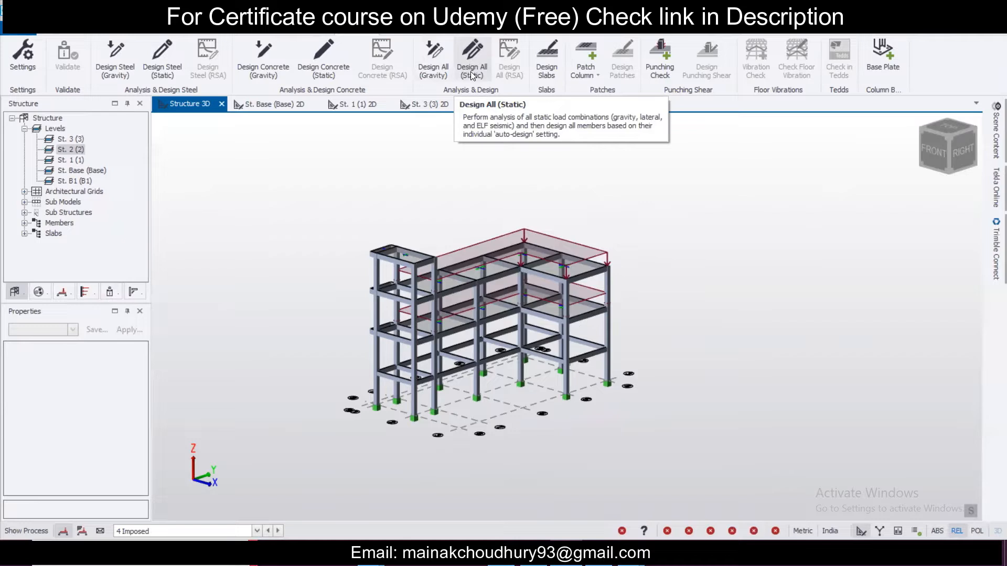
mouse_move(504, 352)
scroll(506, 347, up, 2)
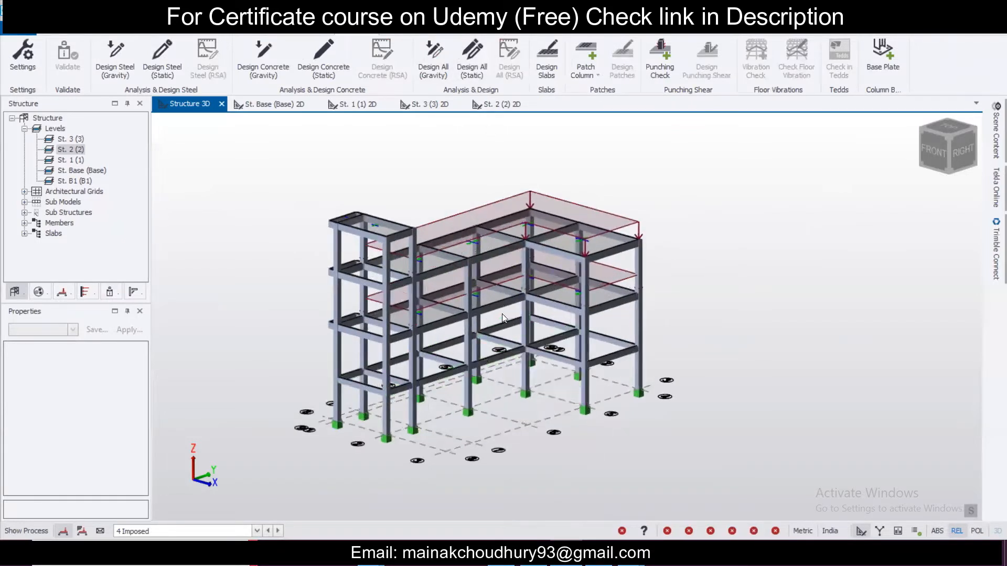
scroll(348, 333, up, 2)
mouse_move(350, 331)
scroll(348, 326, down, 4)
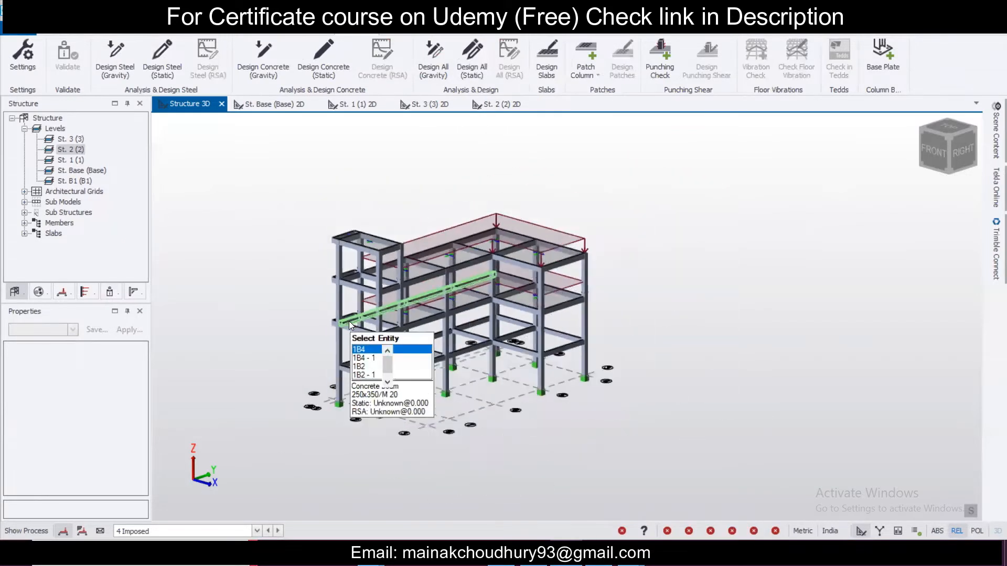
scroll(344, 321, up, 4)
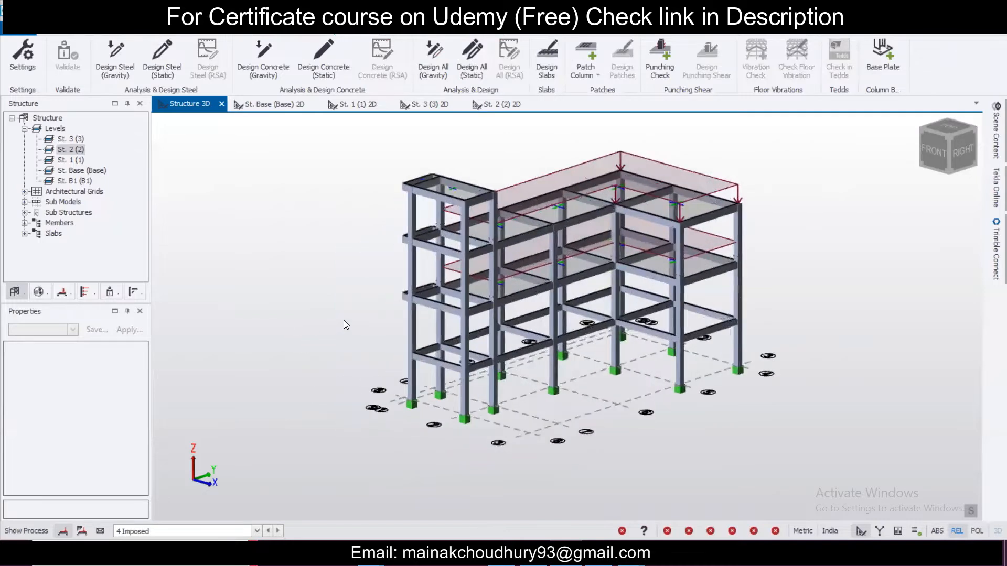
scroll(845, 274, up, 1)
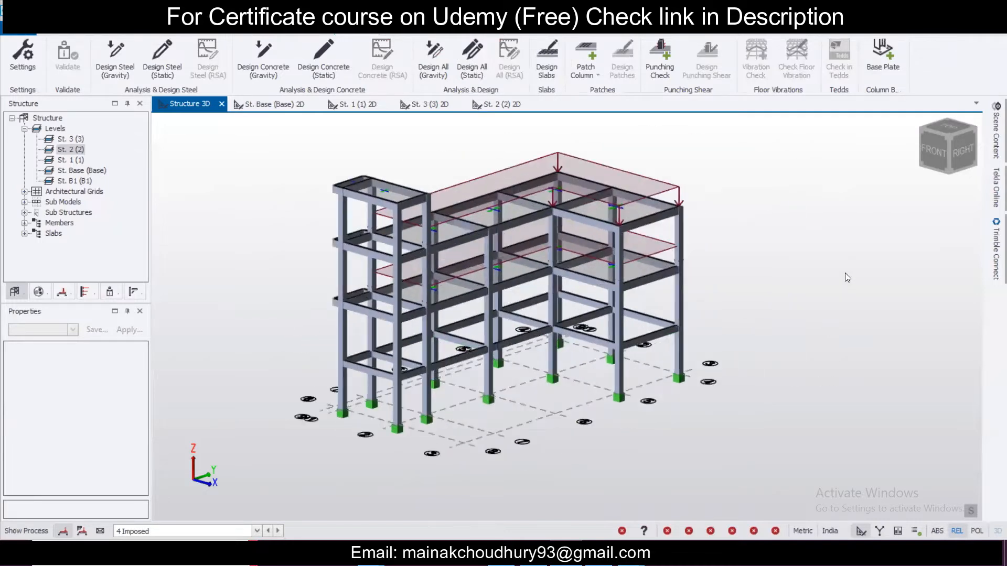
scroll(844, 276, up, 2)
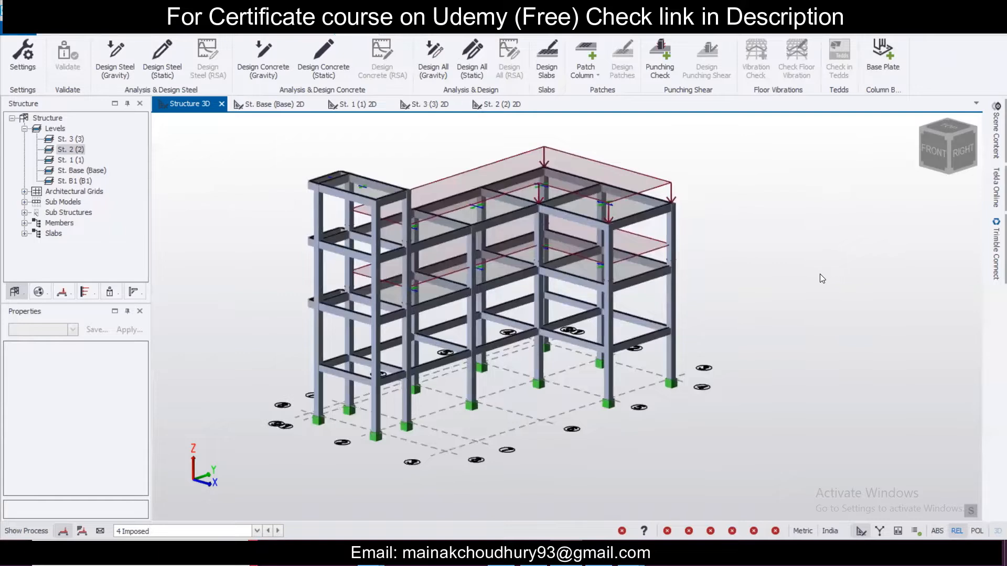
right_drag(804, 296, 838, 276)
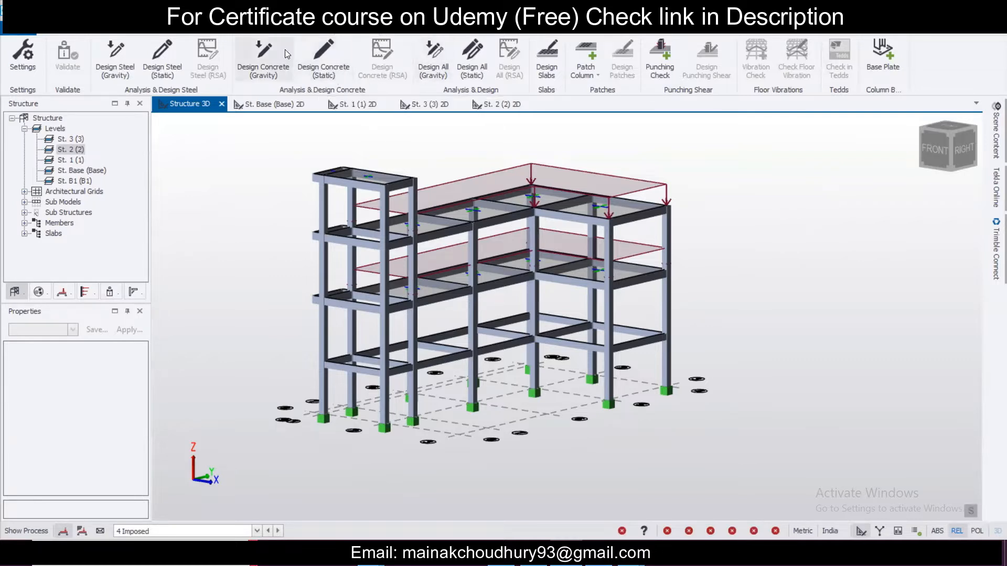
Start the Seismic Wizard and ignore seismic in floor St. Base (Base) and below in the base information
click(260, 30)
click(345, 79)
click(324, 130)
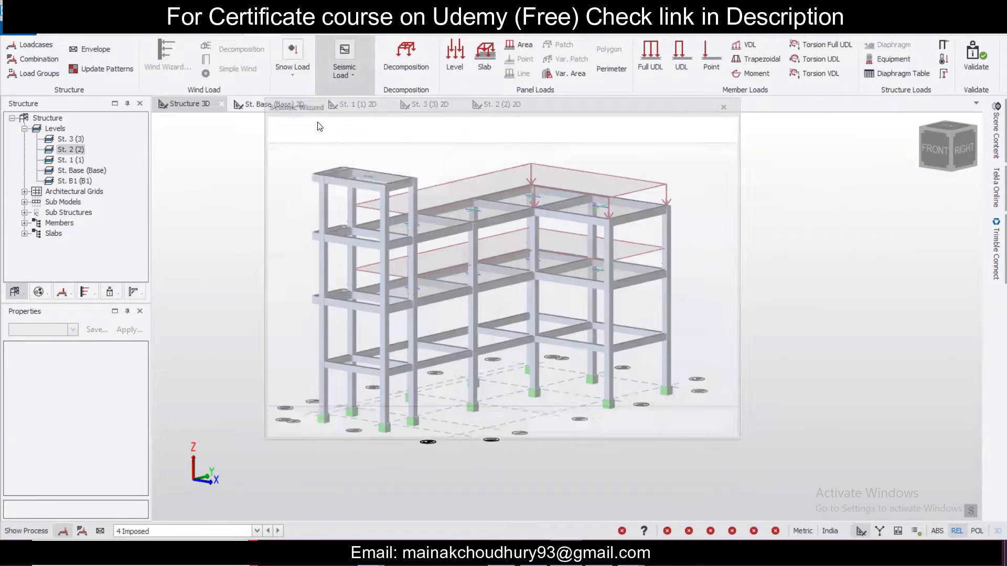
click(626, 424)
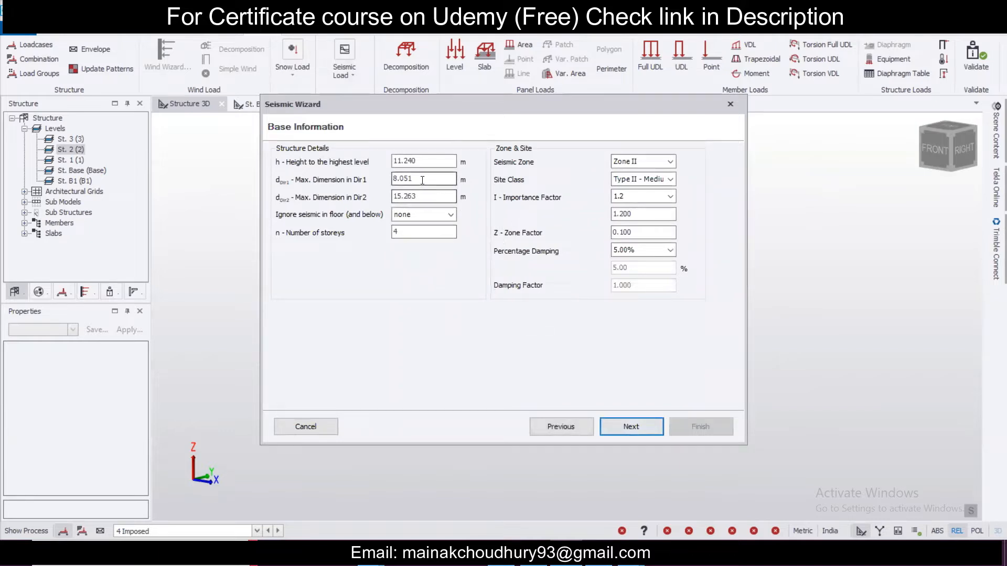
click(439, 215)
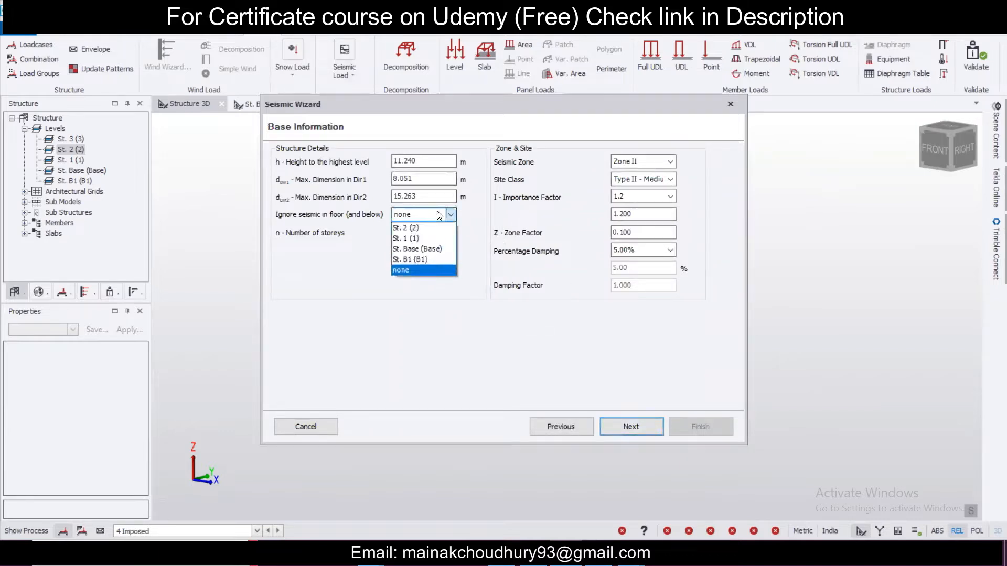
click(429, 249)
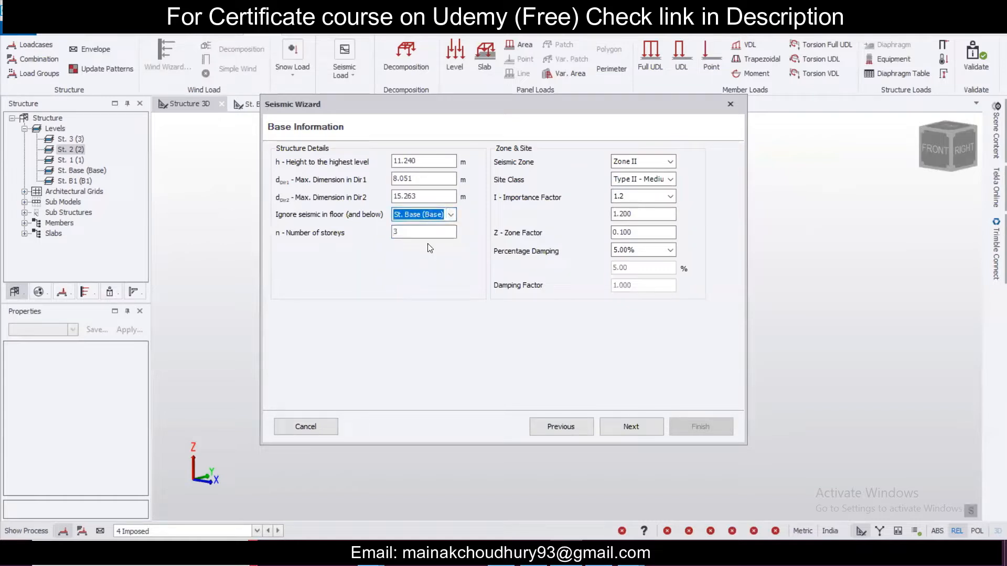
click(430, 215)
click(430, 215)
Set the seismic zone to Zone V and the importance factor to 1.0, and accept the base information
click(650, 163)
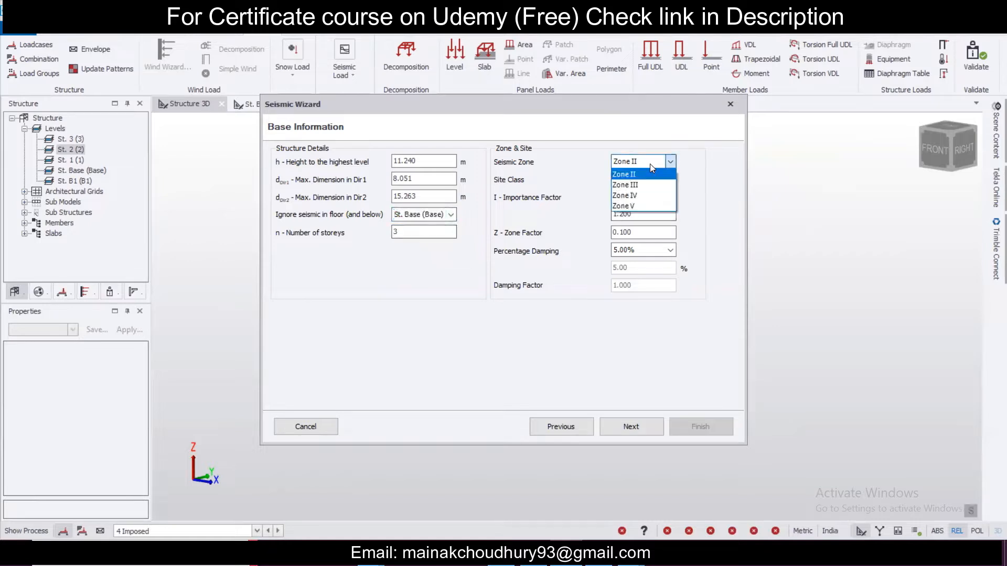
click(644, 207)
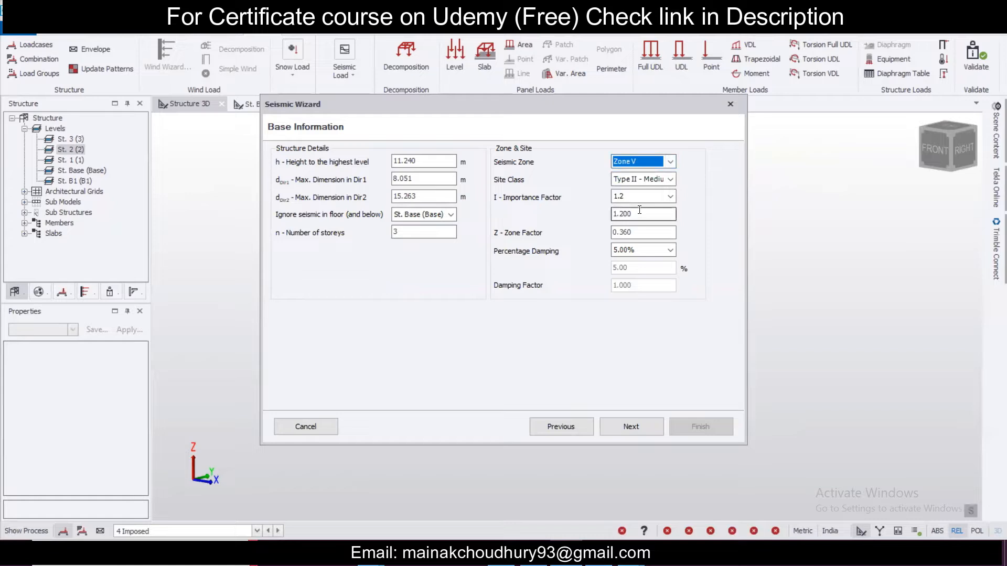
click(642, 198)
click(643, 198)
click(640, 194)
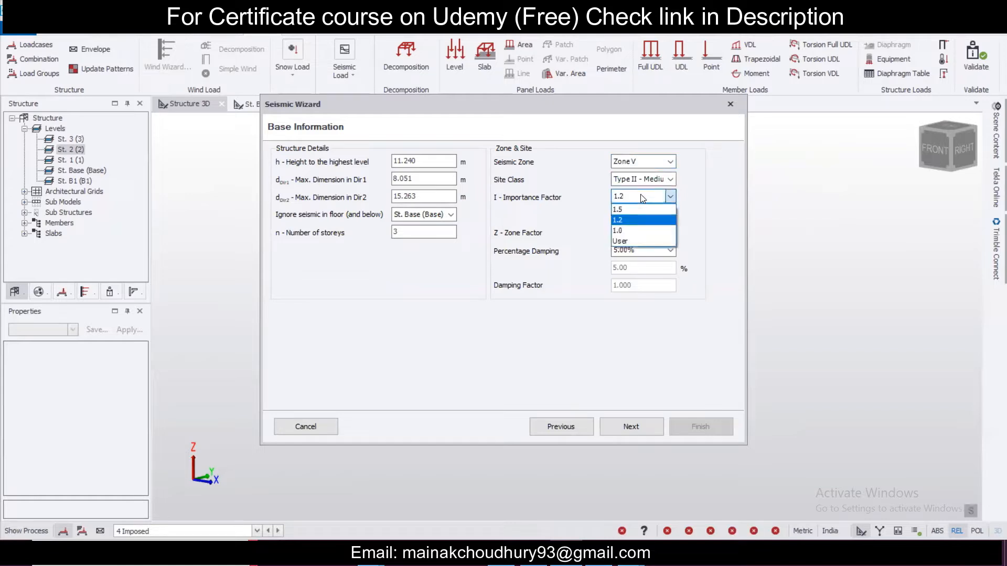
click(640, 194)
click(647, 200)
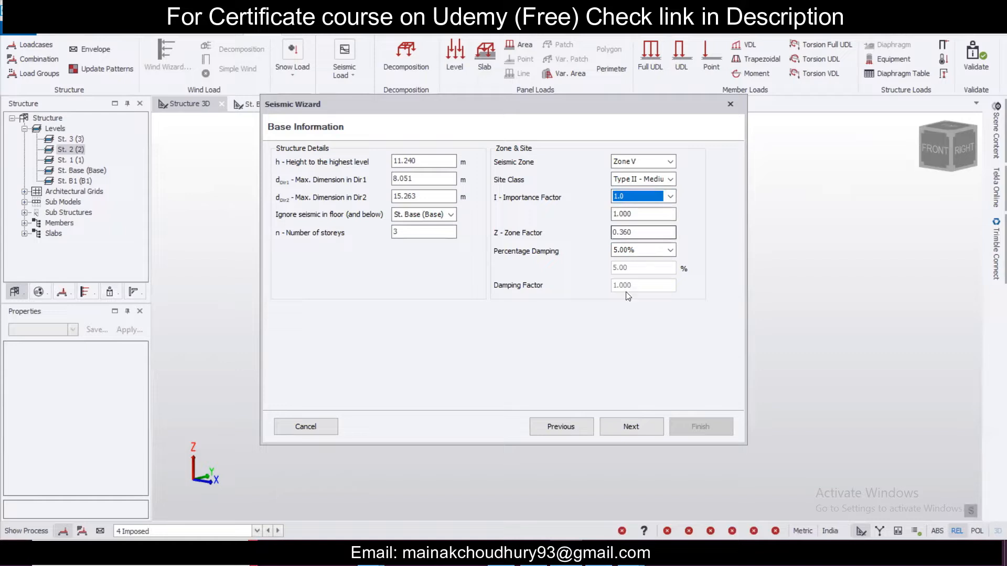
click(617, 426)
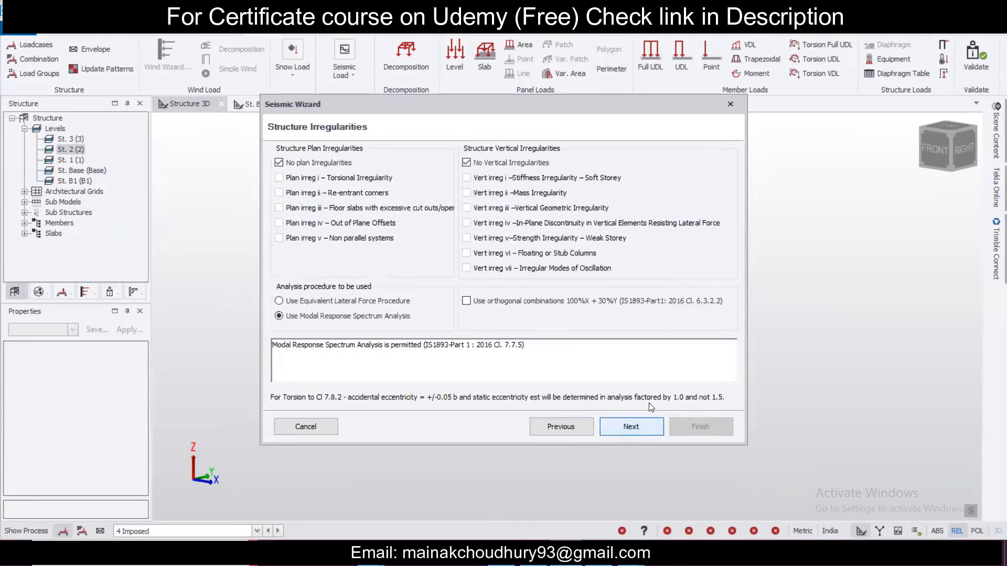
Choose Modal Response Spectrum Analysis as the analysis procedure and accept the structure irregularities settings
click(373, 302)
click(378, 317)
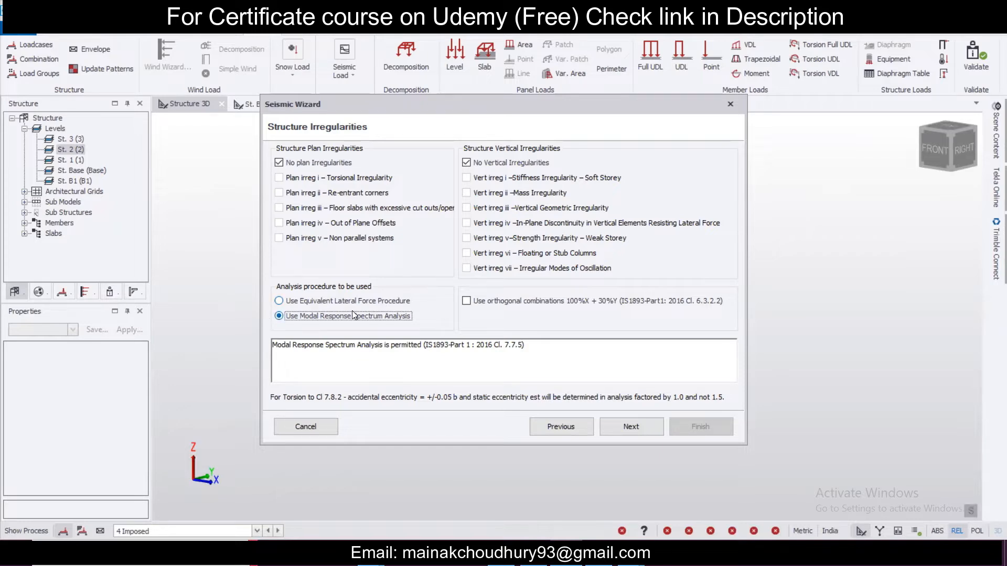
click(614, 430)
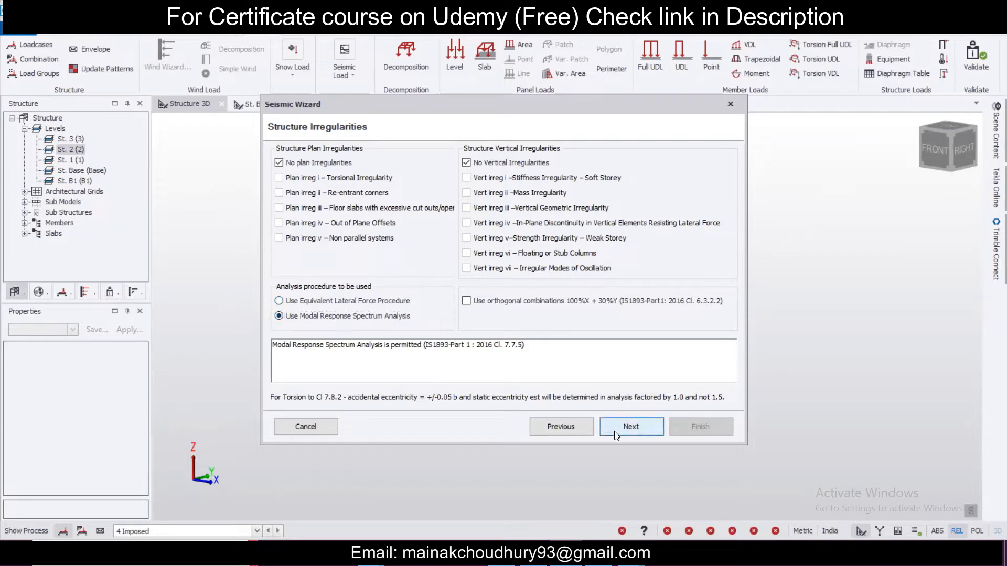
Set the fundamental period structure type to RC MRF Buildings without any masonry infills for Dir1 and Dir2, and accept the period settings
click(461, 231)
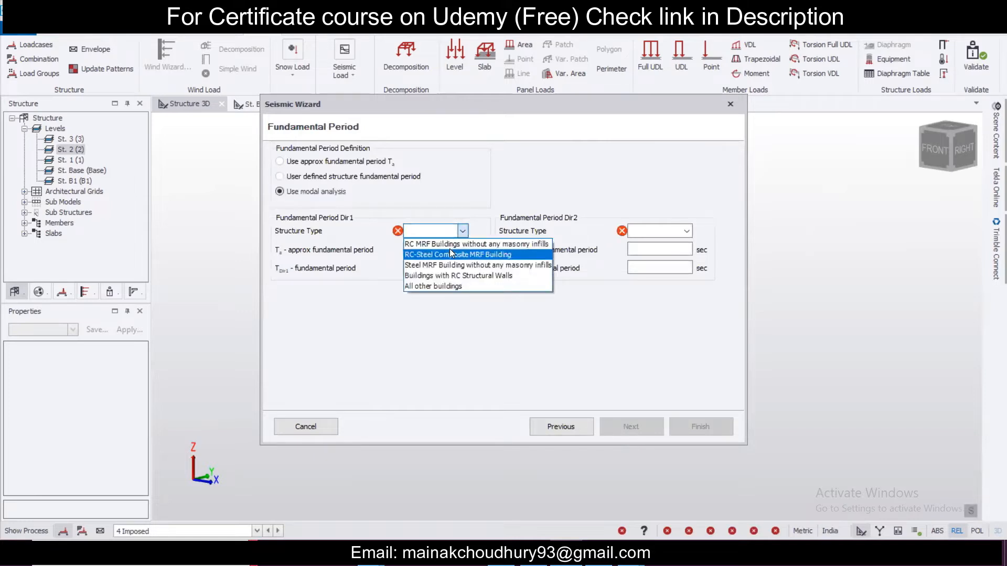
click(451, 246)
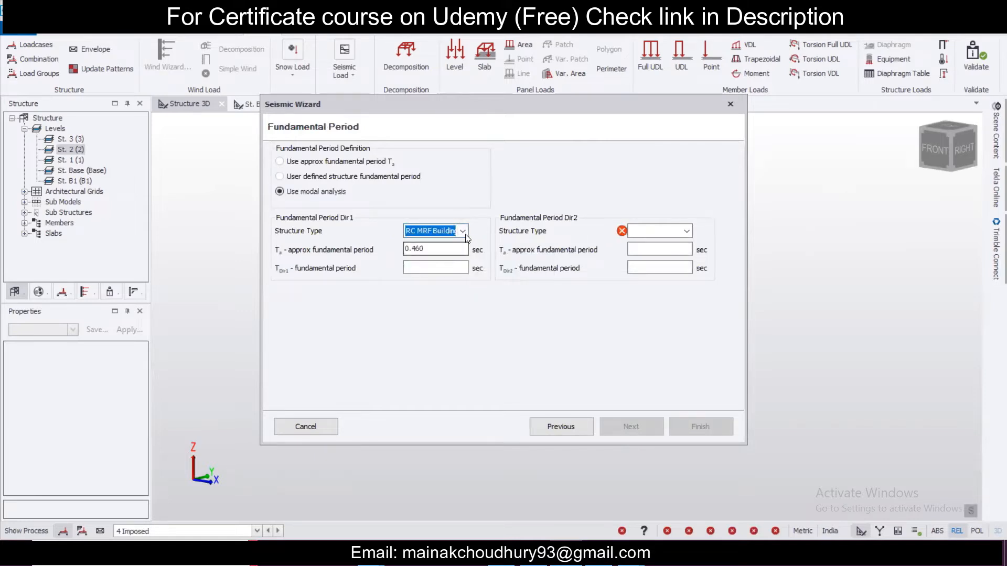
click(463, 232)
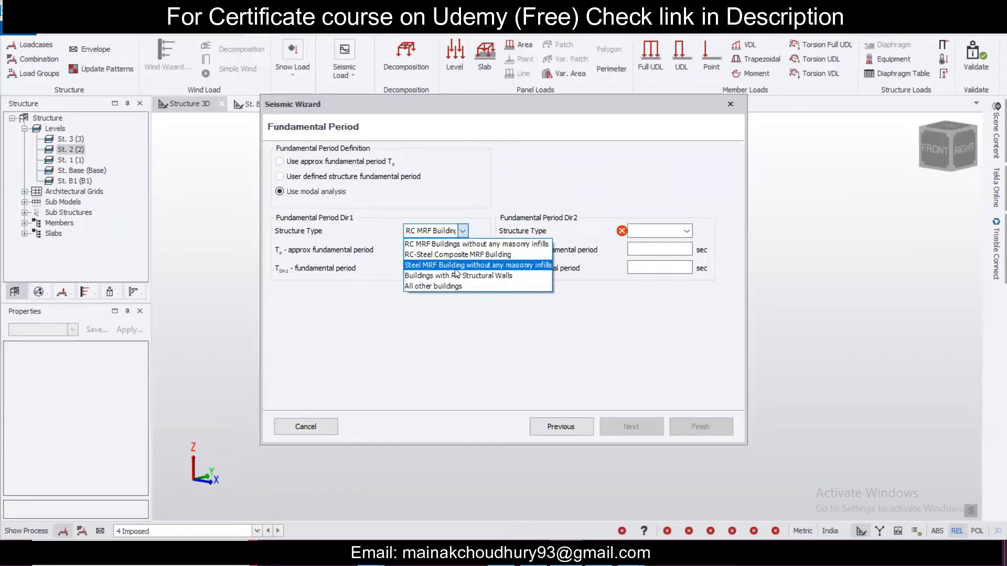
click(462, 244)
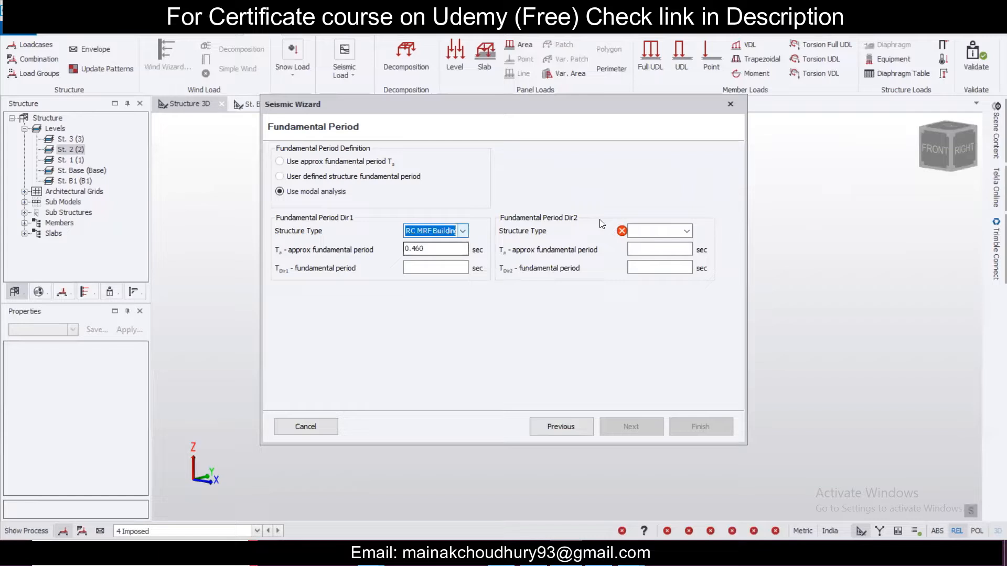
click(647, 231)
click(649, 245)
click(618, 429)
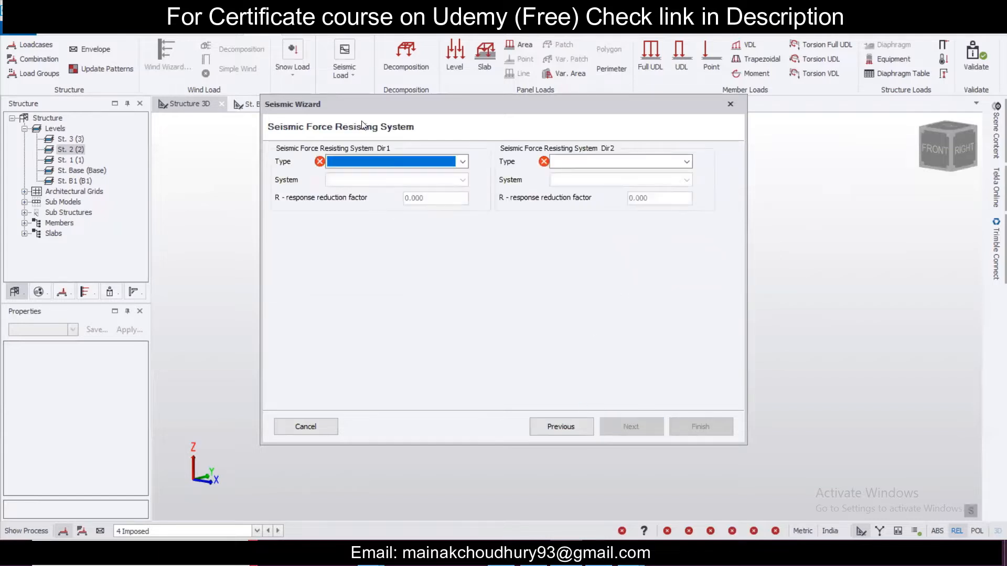
Choose Moment Frame Systems as the seismic force resisting system type for both Dir1 and Dir2
click(369, 164)
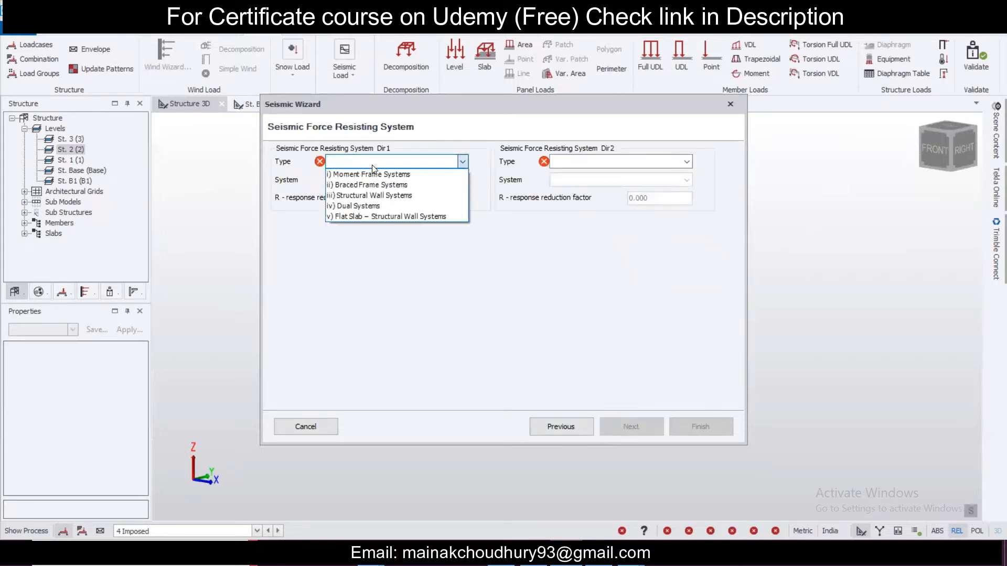
click(373, 175)
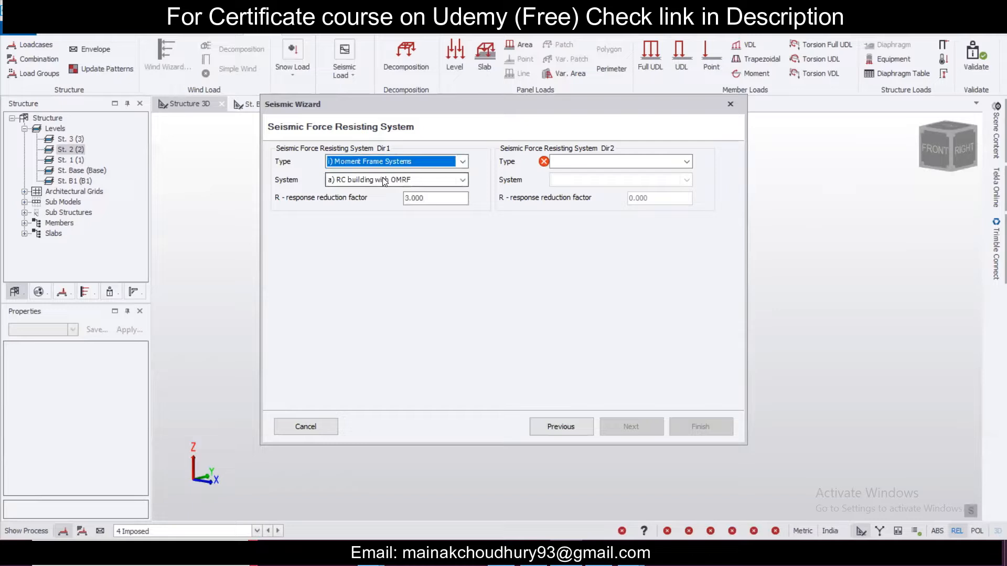
click(592, 161)
click(593, 173)
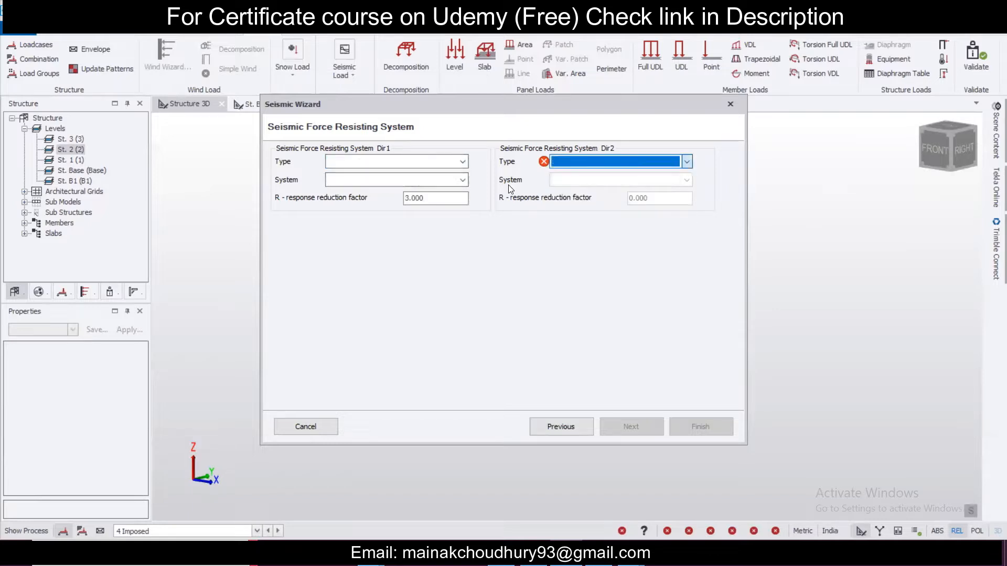
Set the seismic force resisting system to RC building with SMRF under Moment Frame Systems for both Dir1 and Dir2
click(454, 181)
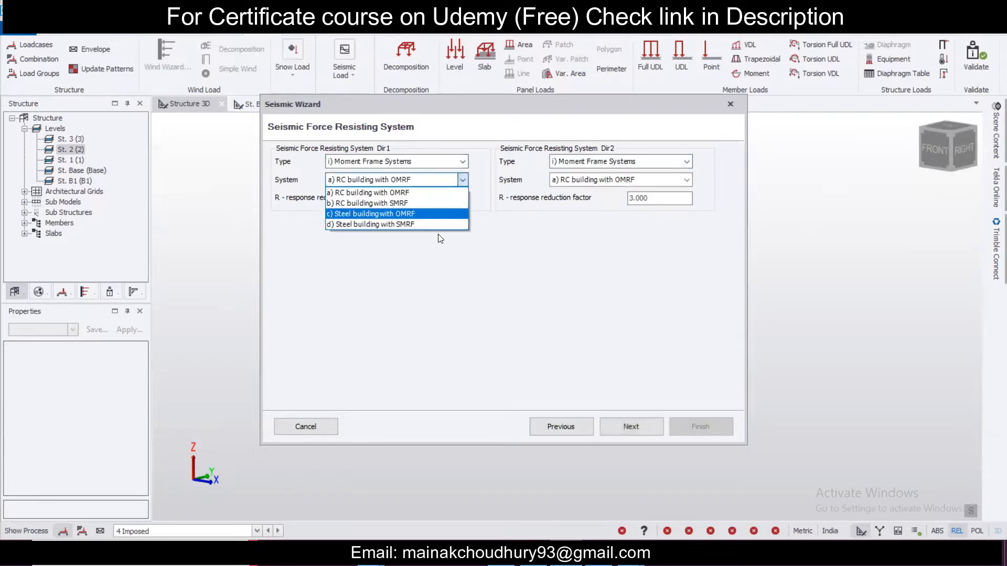
click(438, 205)
click(574, 181)
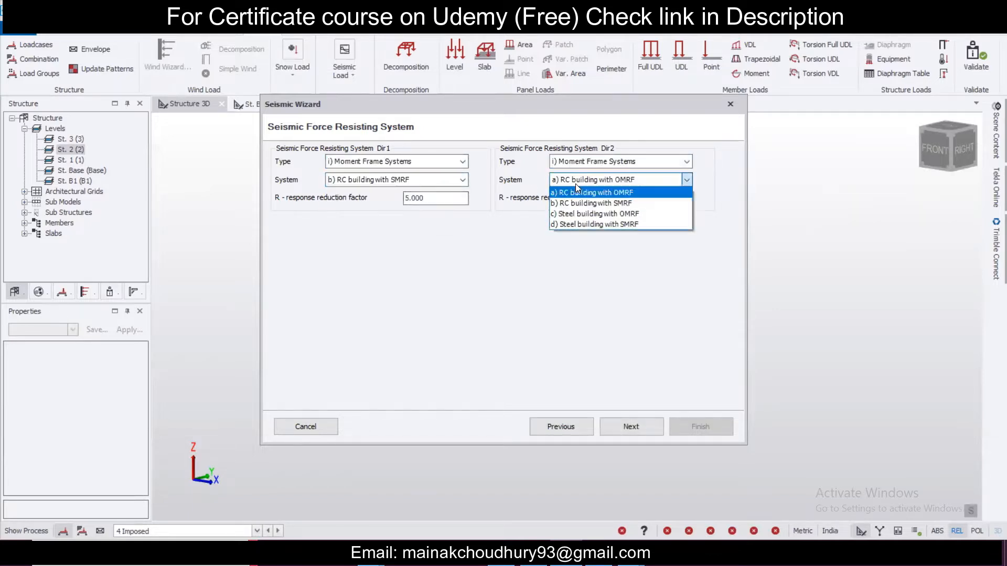
click(583, 202)
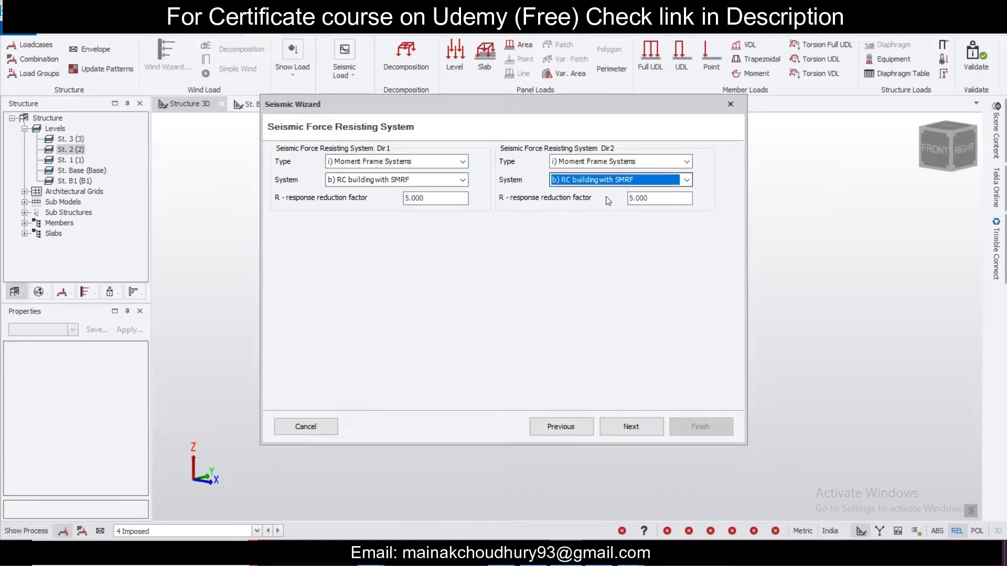
click(624, 425)
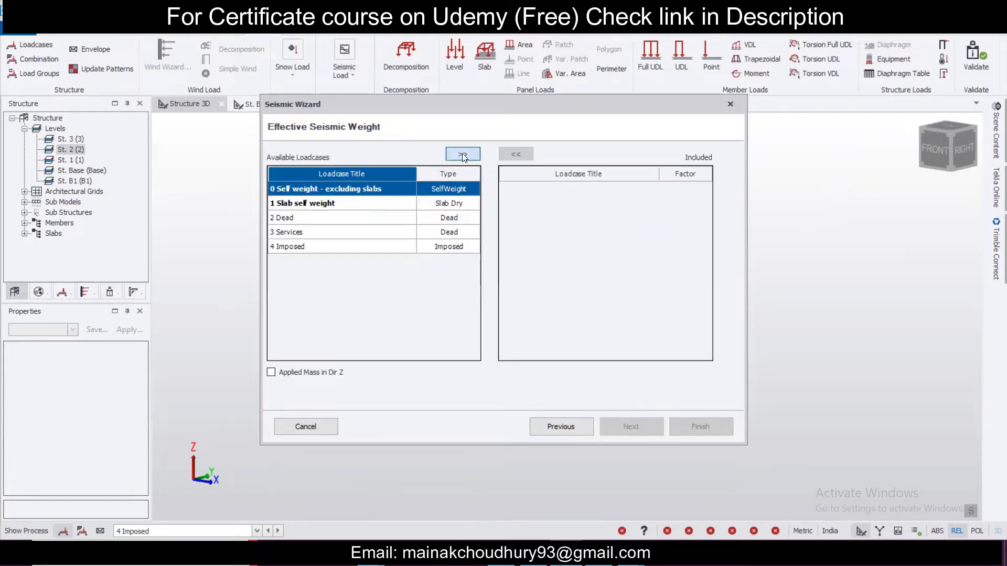
Include all five available loadcases in the effective seismic weight and finish the seismic wizard without localization
click(463, 155)
click(462, 155)
click(462, 155)
click(463, 154)
click(463, 155)
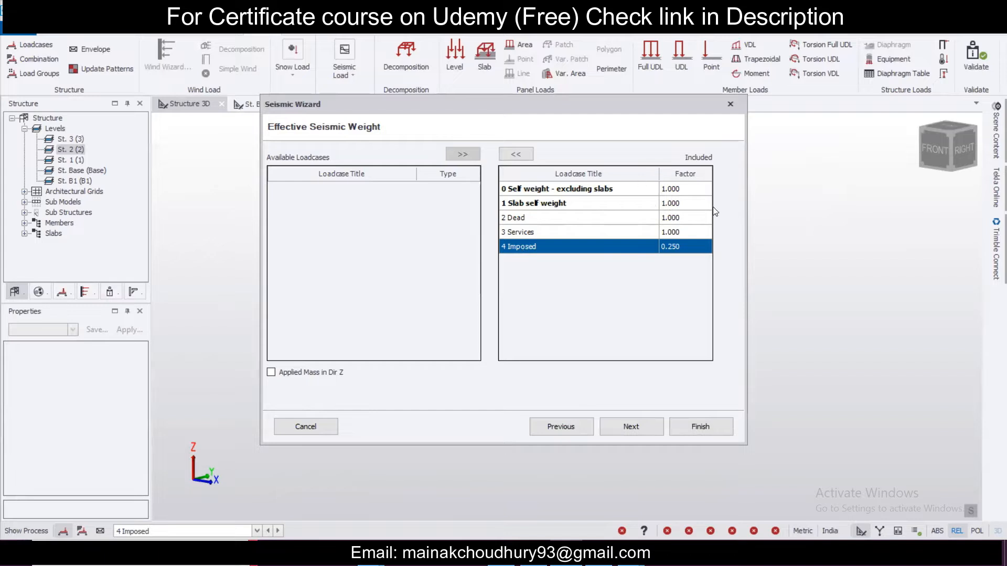
click(644, 430)
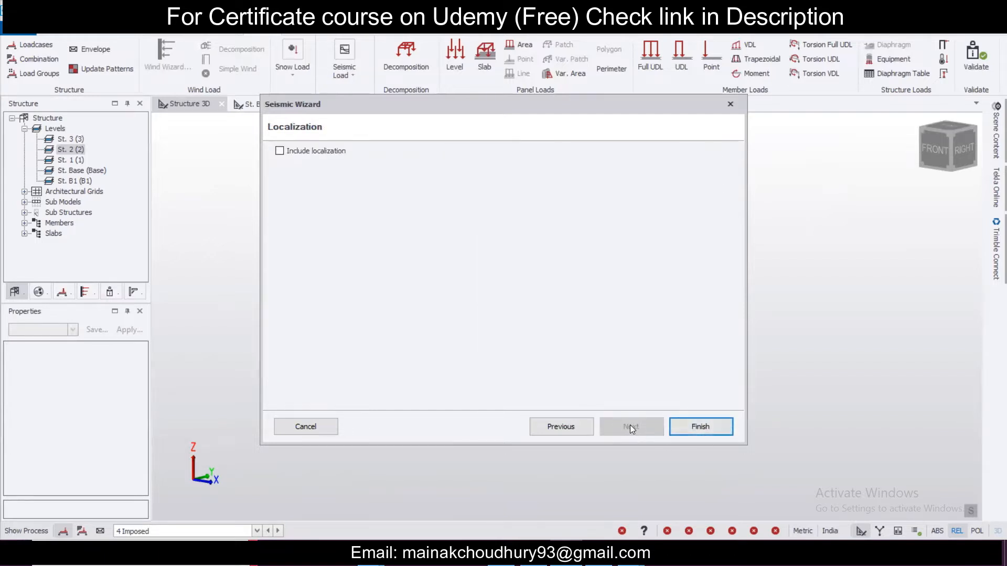
click(699, 427)
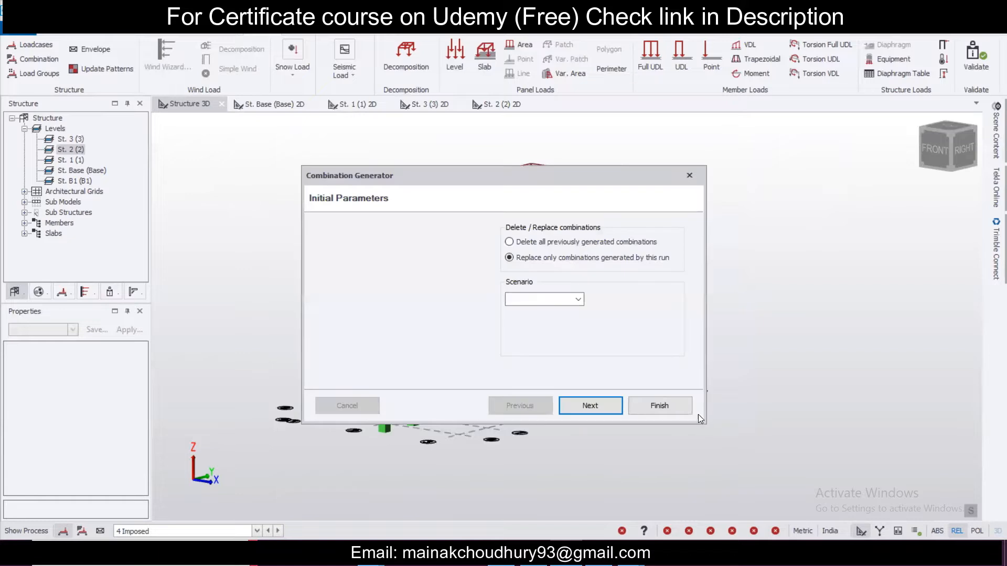
Generate the default seismic load combinations for the Operating scenario, replacing only combinations generated by this run
click(579, 301)
click(578, 301)
click(578, 302)
click(562, 311)
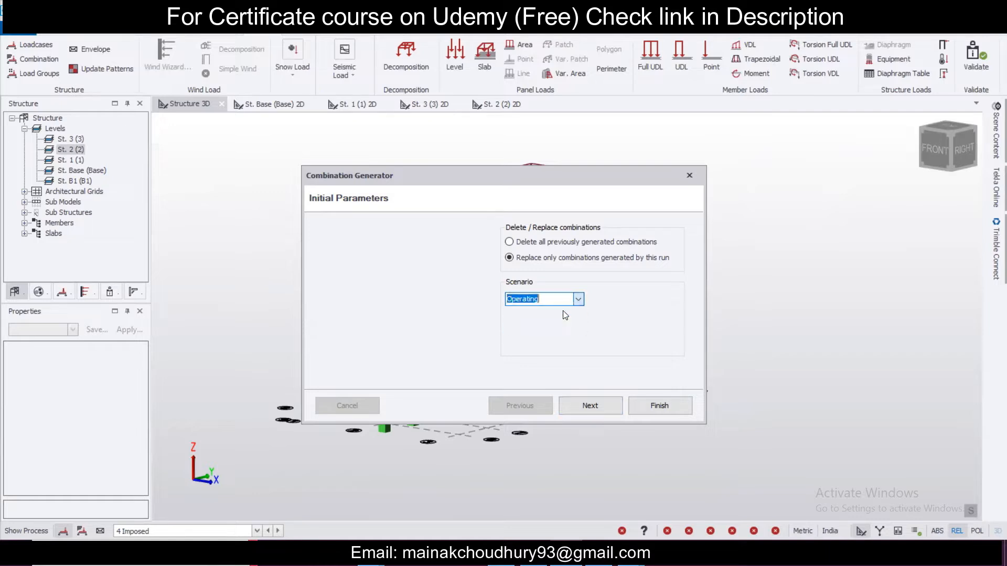
click(587, 406)
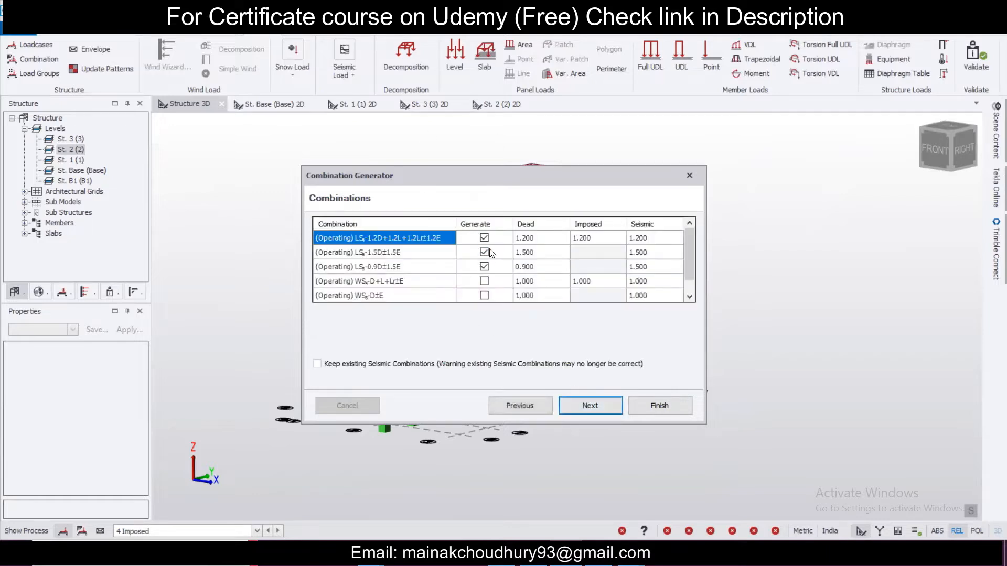
click(588, 405)
click(661, 405)
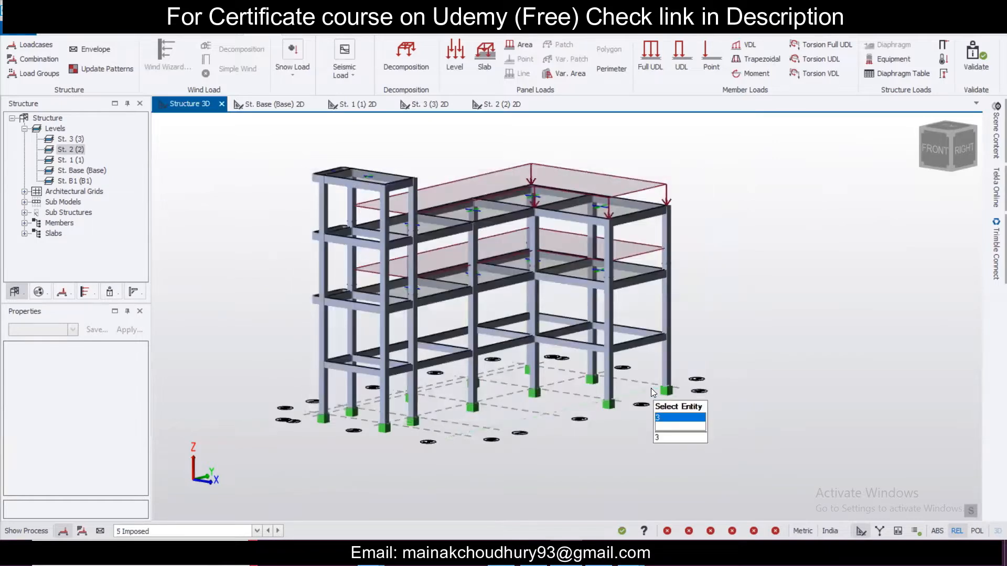
scroll(471, 291, down, 1)
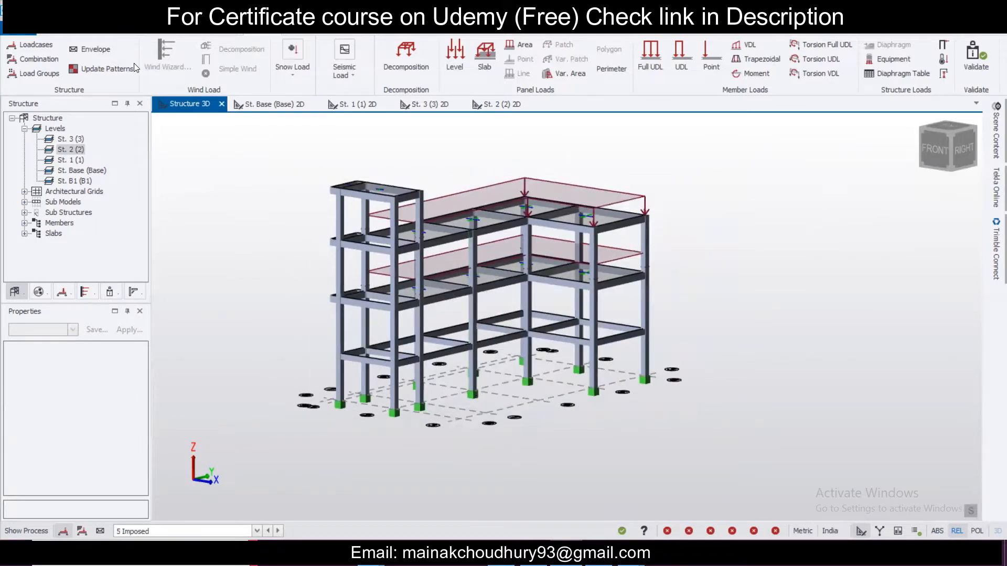
click(190, 29)
click(268, 31)
click(344, 65)
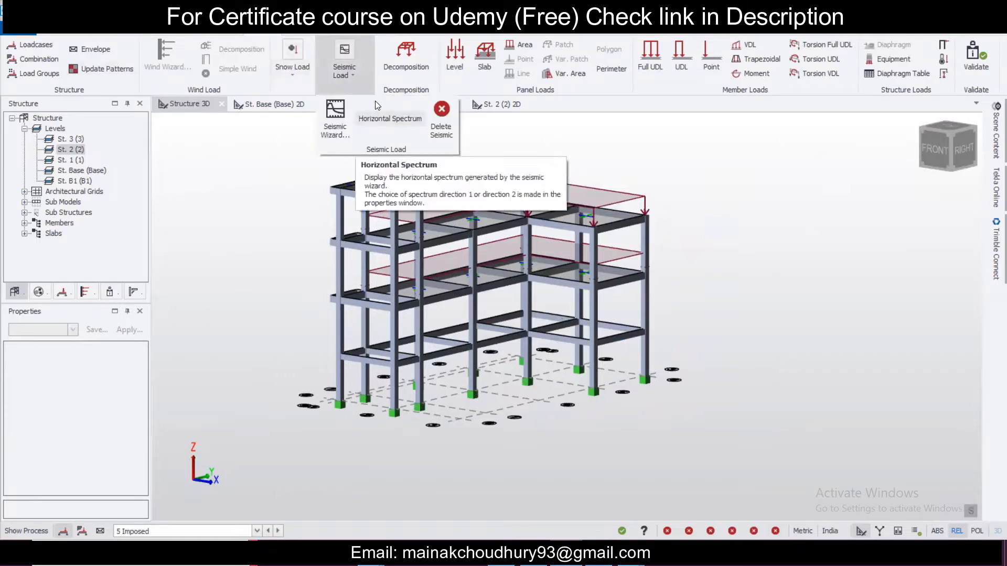
click(342, 78)
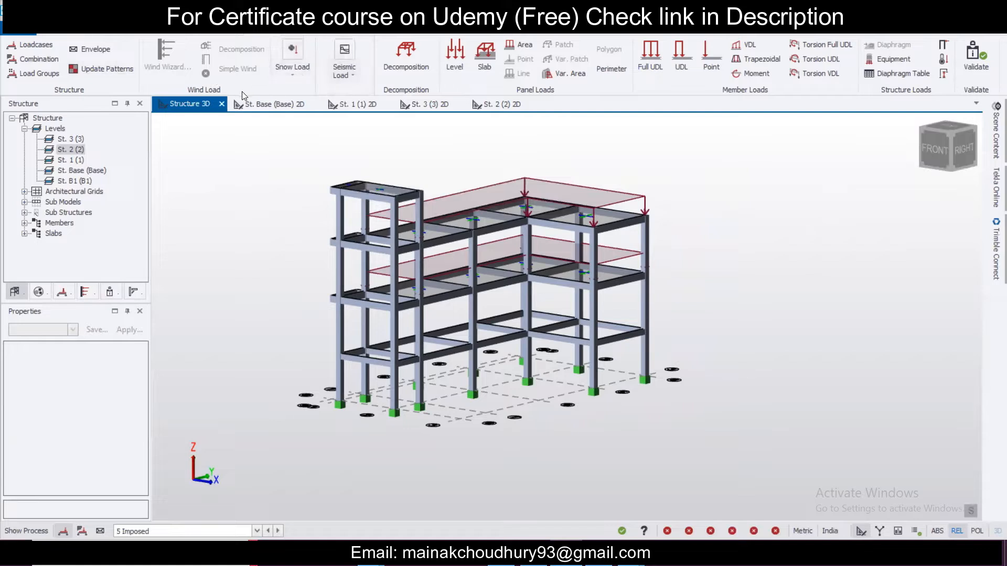
Regenerate the load combinations with the Operating 1.5D combination also included, keeping the default service and NHF settings
click(42, 59)
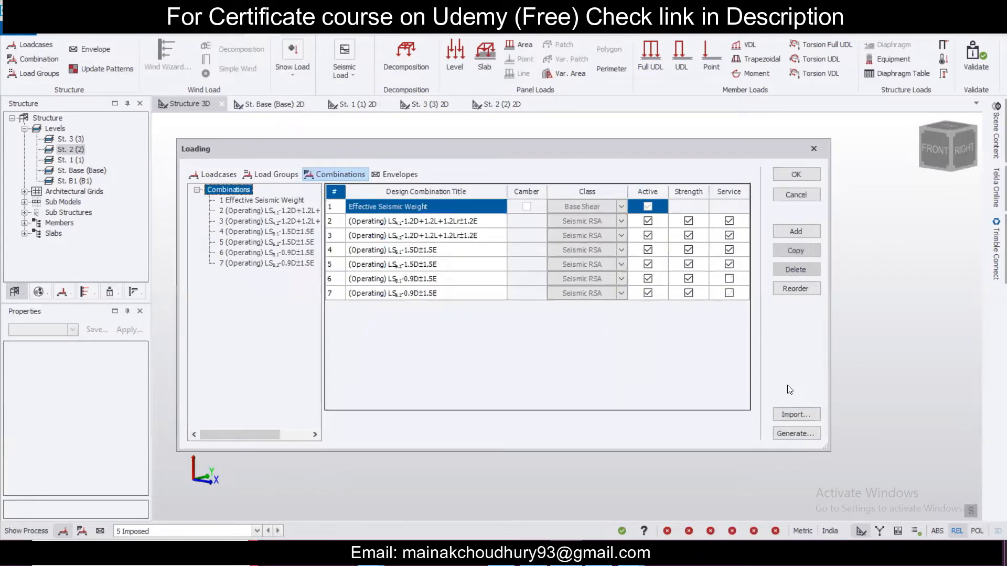
click(796, 433)
click(562, 297)
click(592, 401)
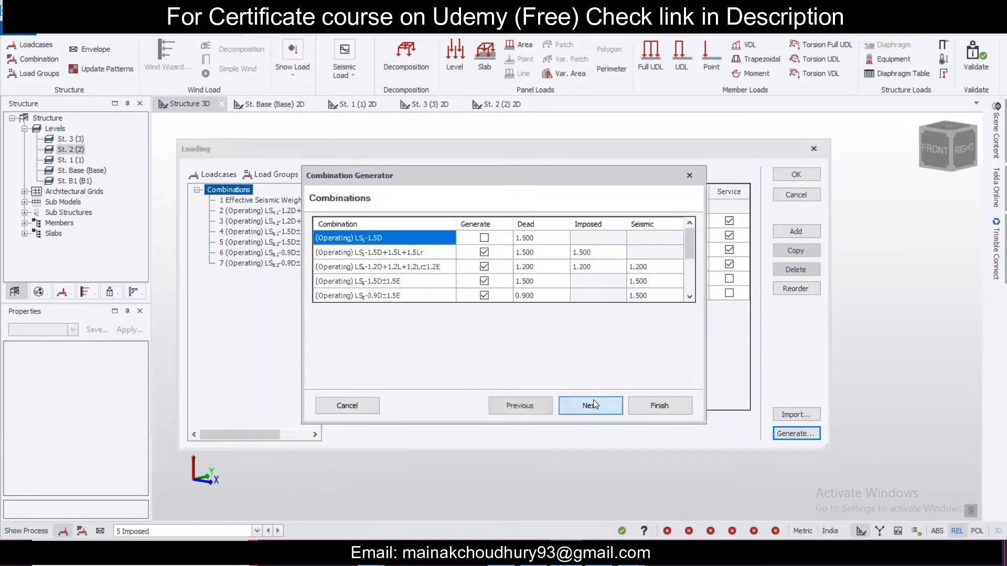
click(486, 242)
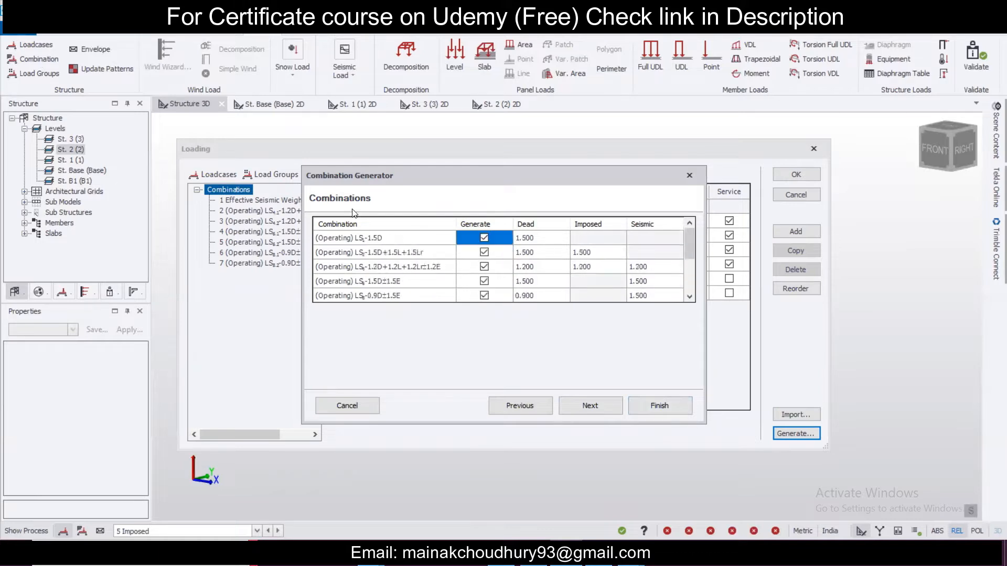
click(610, 411)
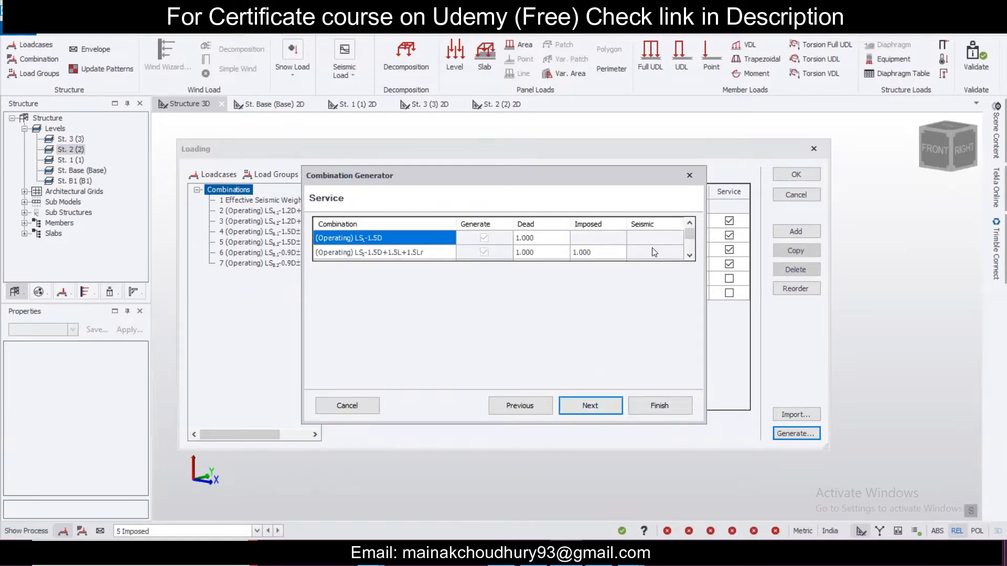
click(610, 412)
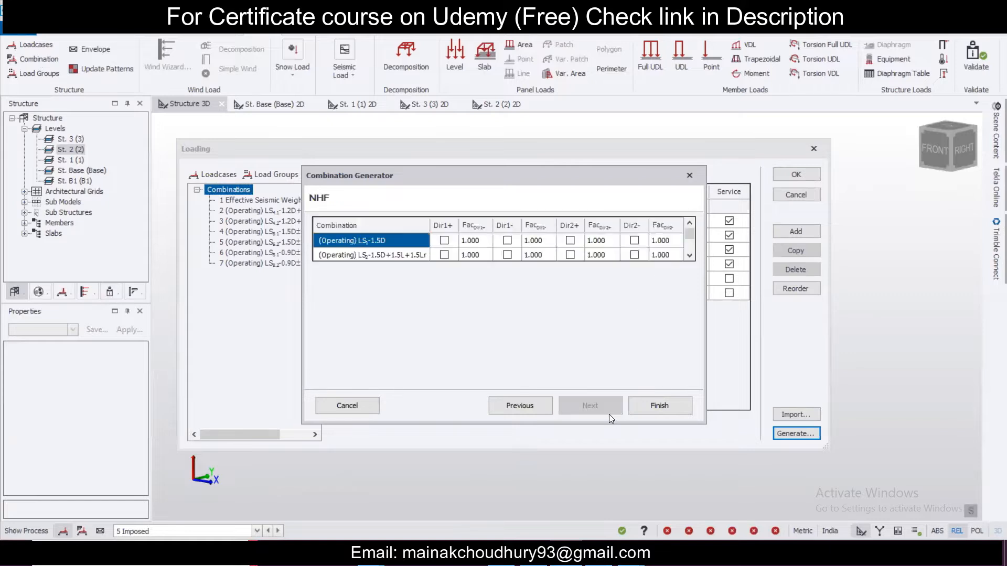
click(656, 412)
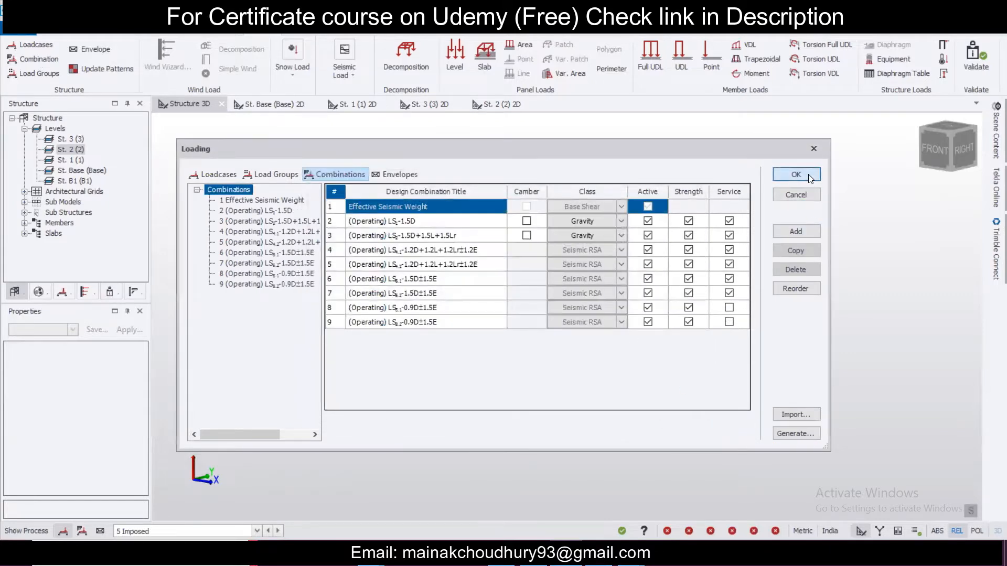
Accept the loading combinations and save the model
click(777, 174)
middle_drag(750, 333, 701, 284)
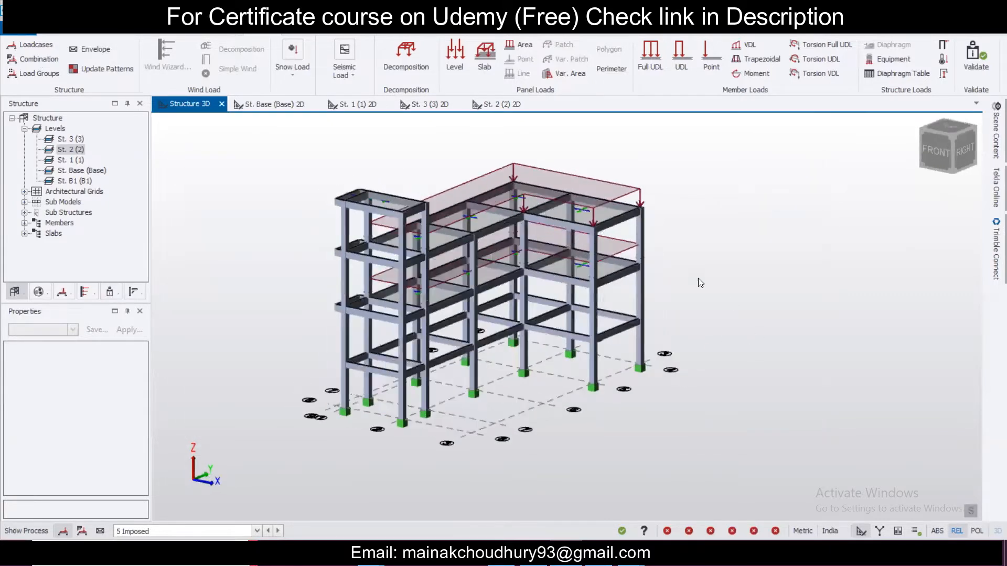
key(ctrl+s)
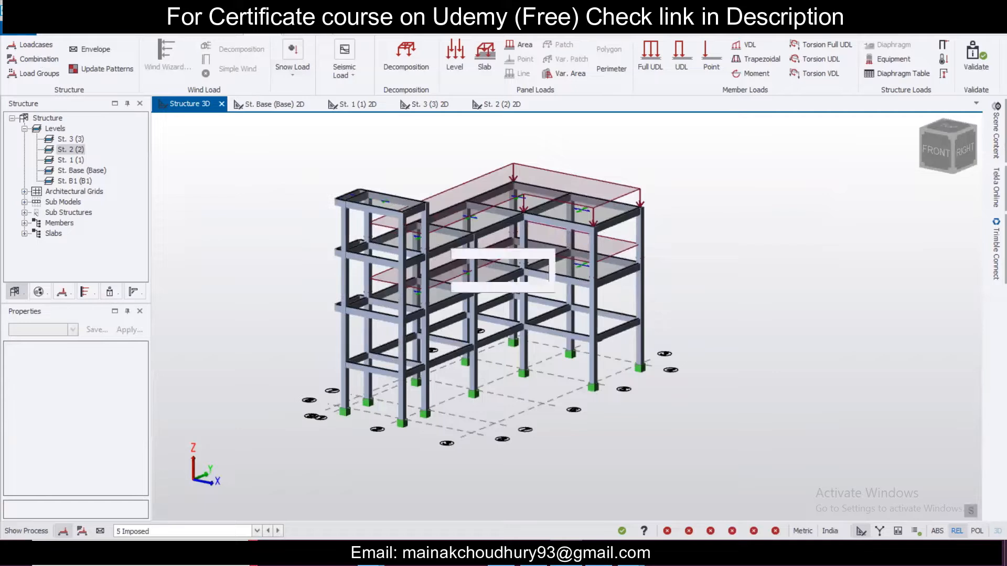
Examine the concrete frame's narrow tower bay, lower beams and column bases from several sides
middle_drag(461, 331, 3, 153)
mouse_move(372, 319)
middle_down()
mouse_move(631, 311)
mouse_move(446, 322)
mouse_move(366, 310)
middle_up()
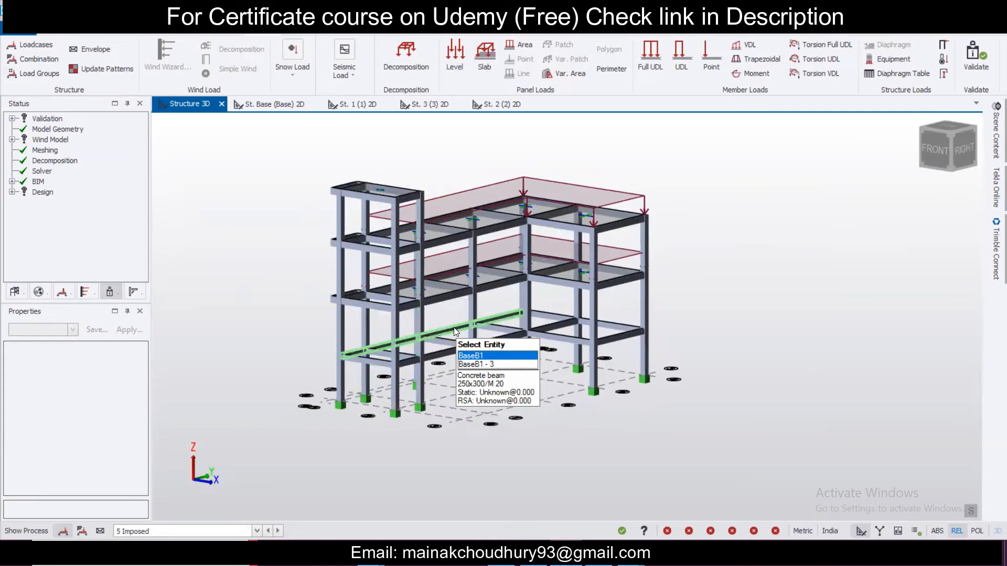
middle_drag(454, 328, 795, 353)
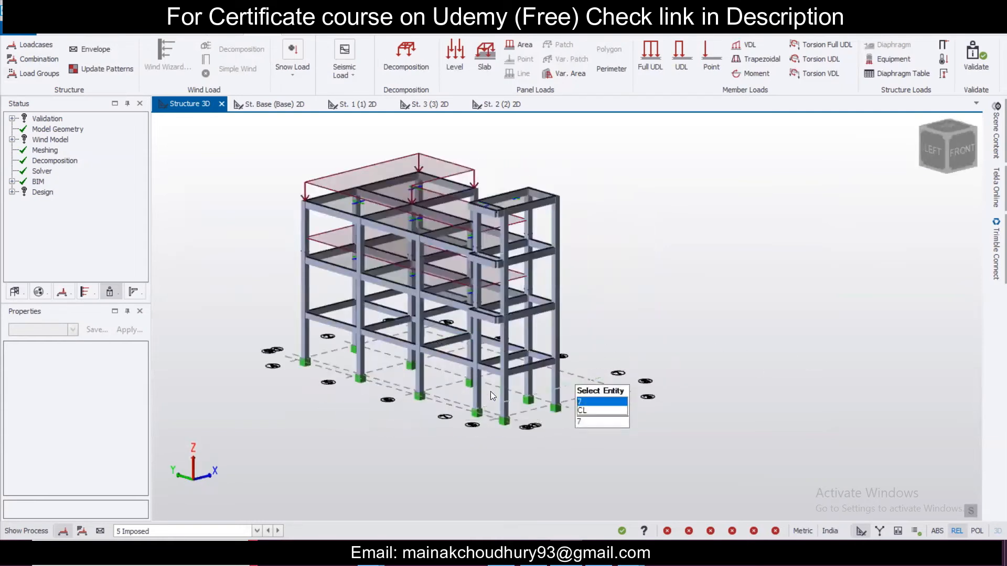
scroll(499, 405, up, 5)
middle_drag(439, 383, 533, 337)
middle_drag(608, 329, 376, 352)
scroll(392, 347, down, 5)
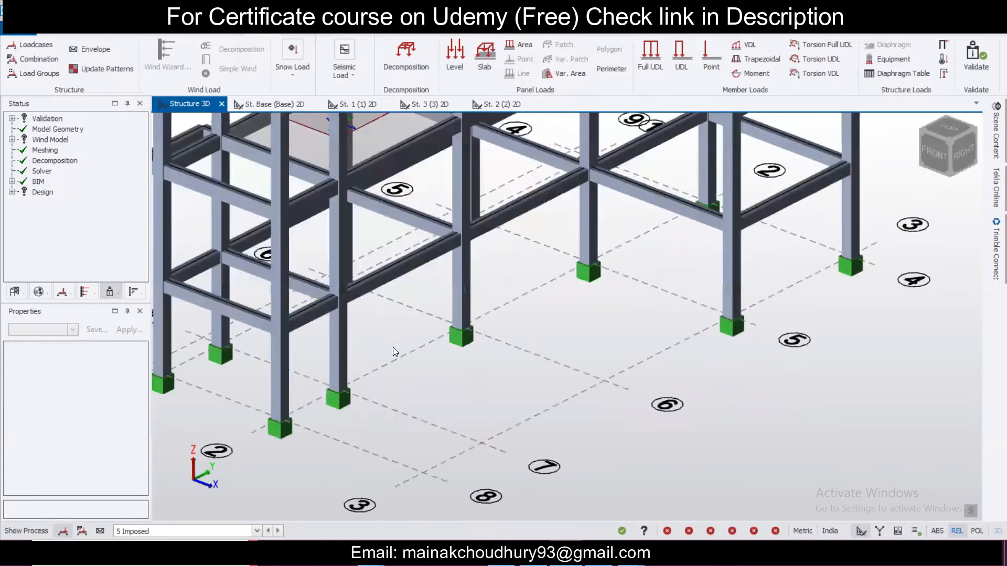
scroll(338, 337, up, 5)
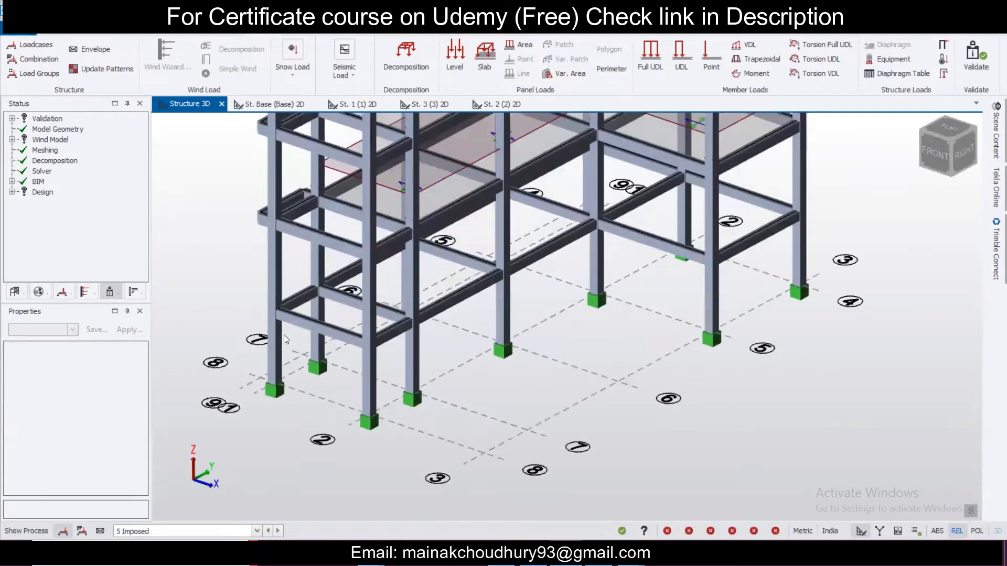
middle_drag(288, 336, 470, 344)
middle_drag(529, 381, 344, 340)
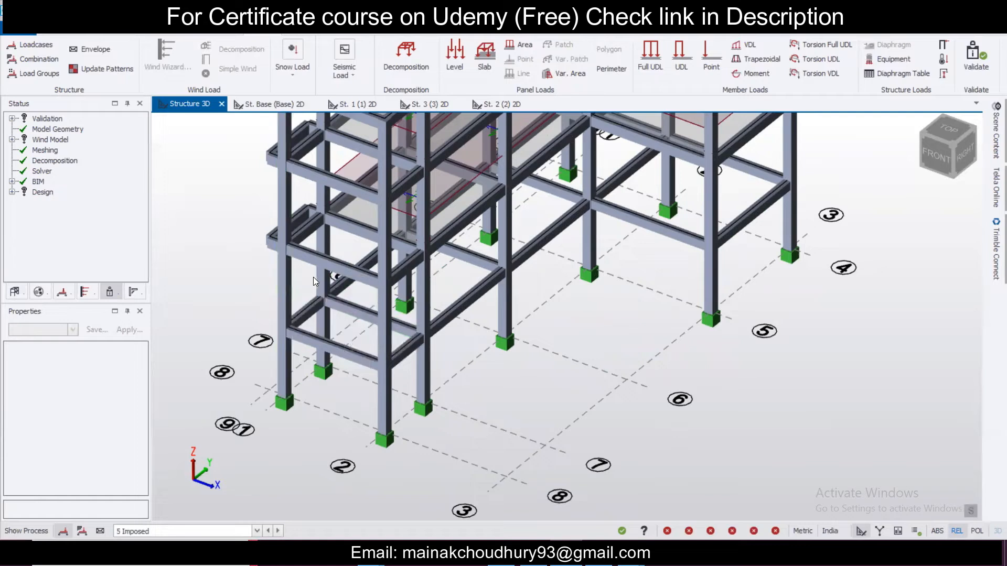
scroll(316, 268, down, 5)
middle_drag(253, 281, 332, 317)
right_drag(332, 316, 363, 332)
scroll(433, 296, up, 3)
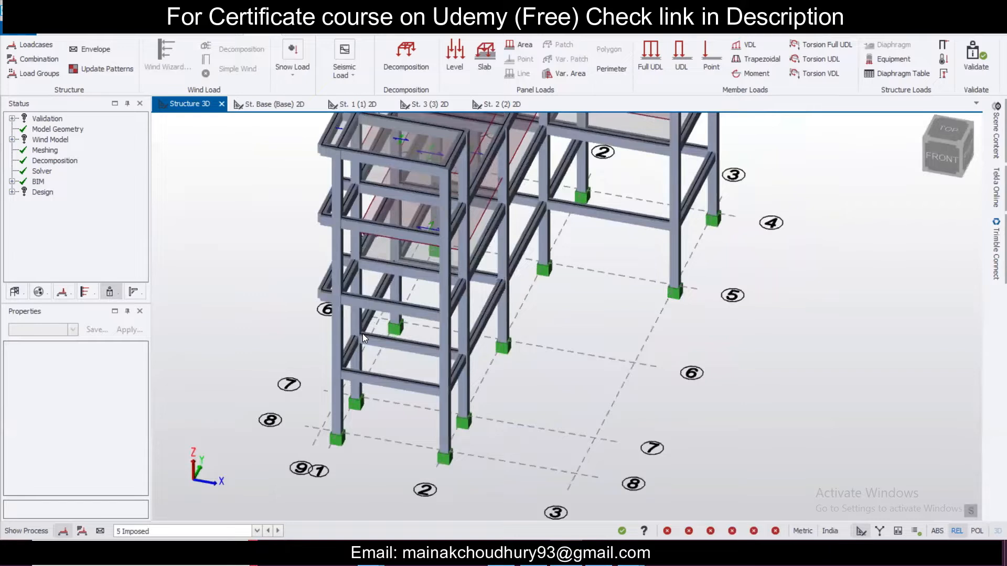
middle_drag(363, 333, 540, 310)
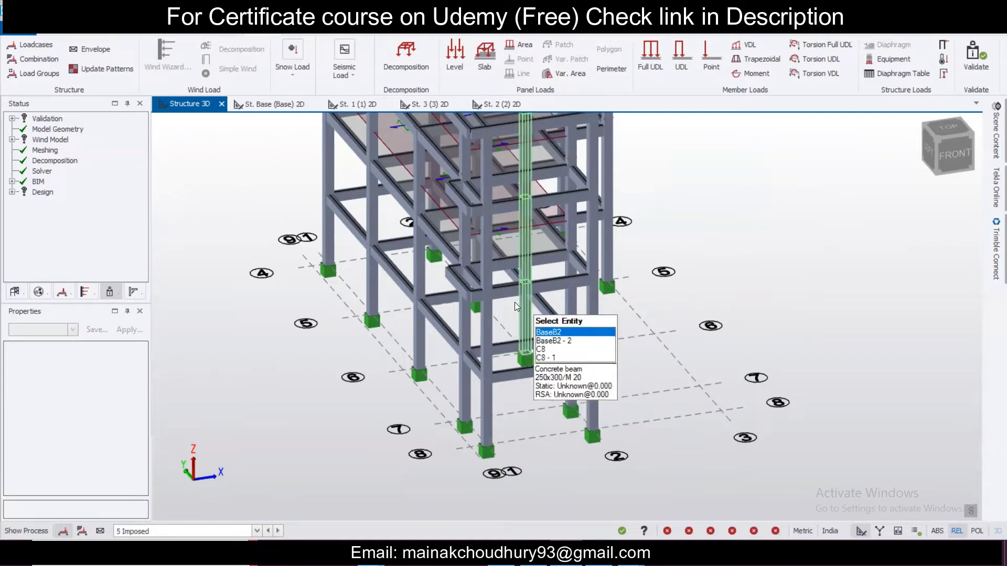
Start a flat slab item with its diaphragm option set to None and its overall depth set to 125 mm
click(191, 32)
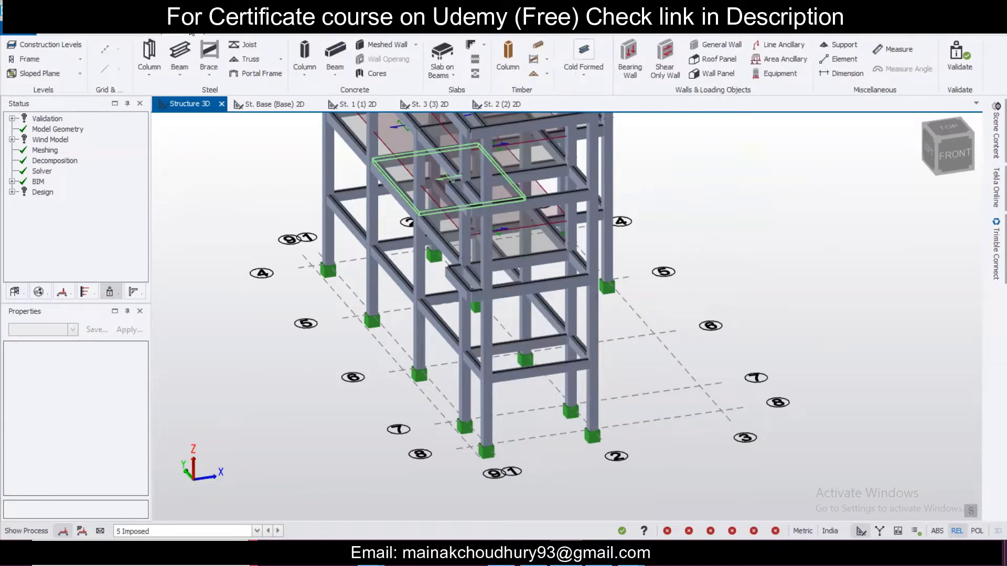
click(447, 71)
click(458, 105)
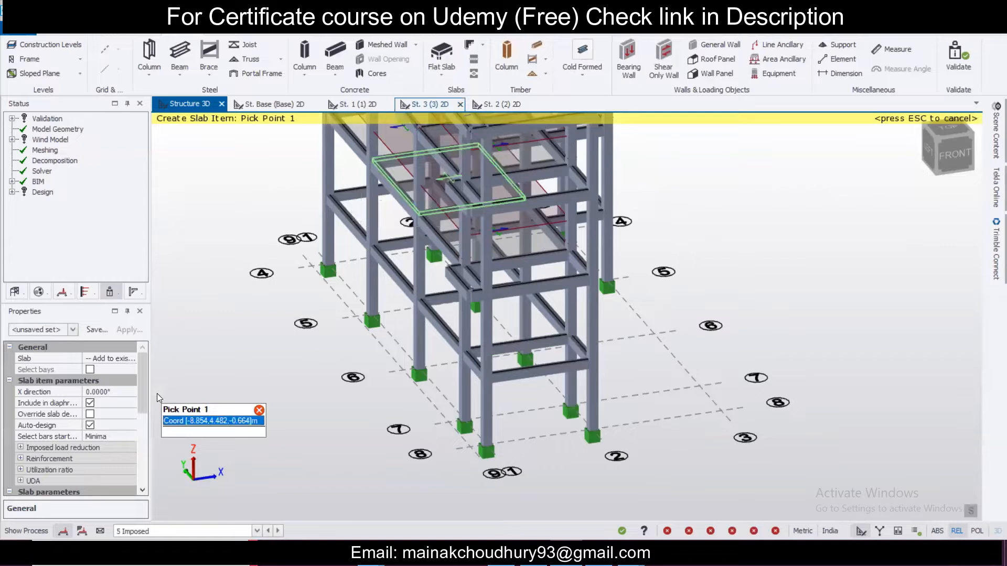
scroll(146, 451, down, 5)
drag(146, 454, 146, 467)
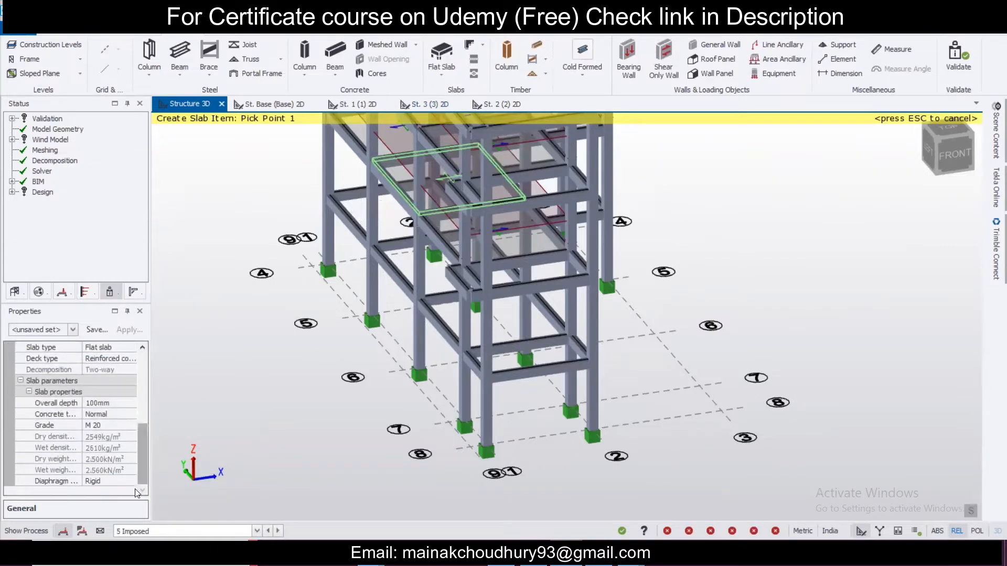
click(130, 482)
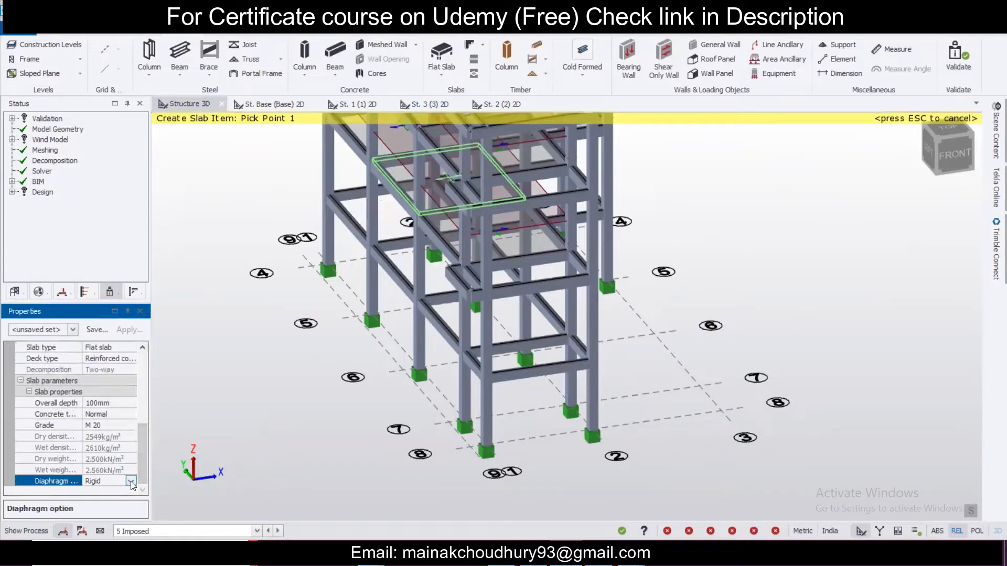
click(130, 482)
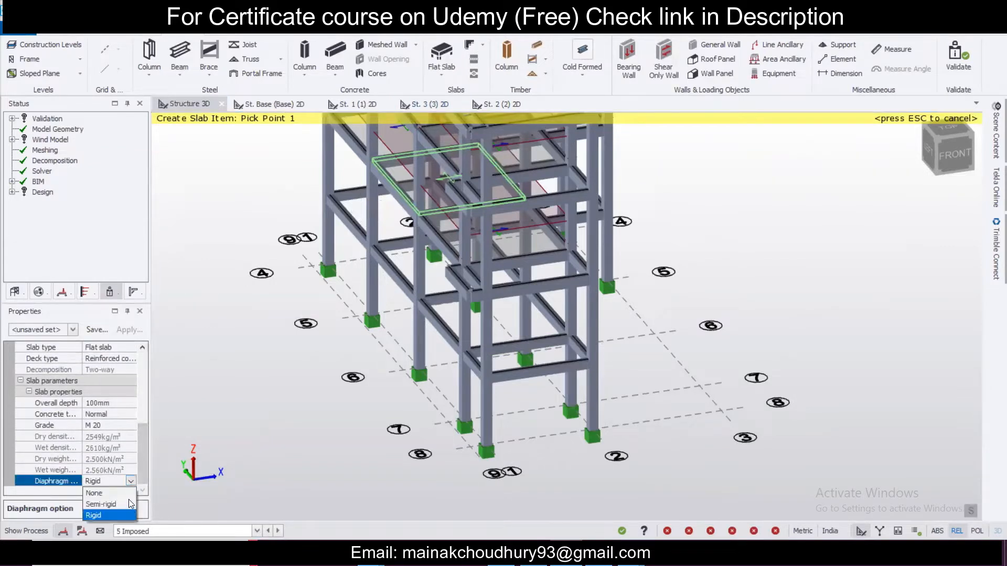
click(127, 496)
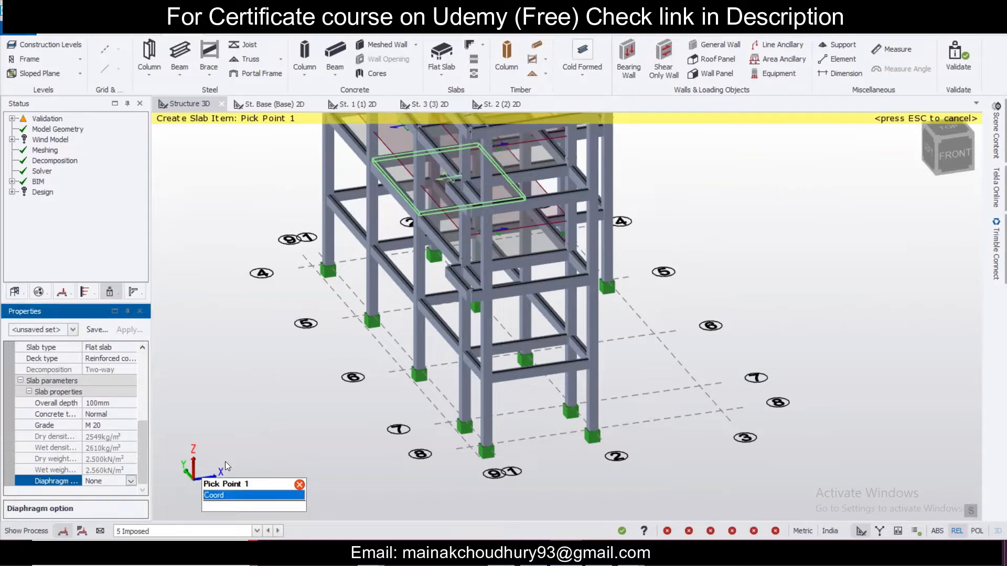
click(127, 403)
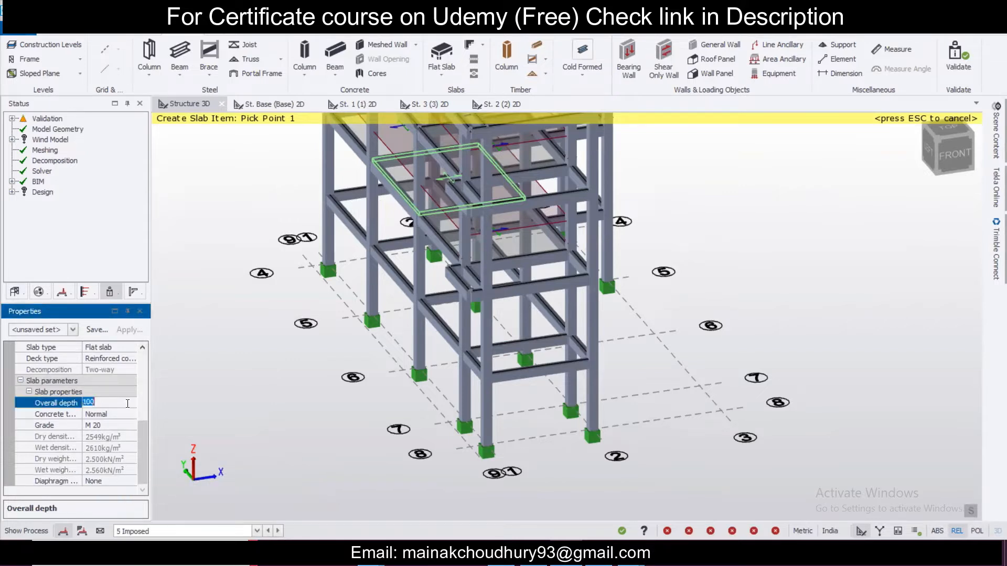
text(125)
key(Return)
Draw a sloping slab in the tower bay from its base-level side beam up to the projecting beam at the 3 m level
right_drag(627, 395, 171, 358)
scroll(343, 377, up, 5)
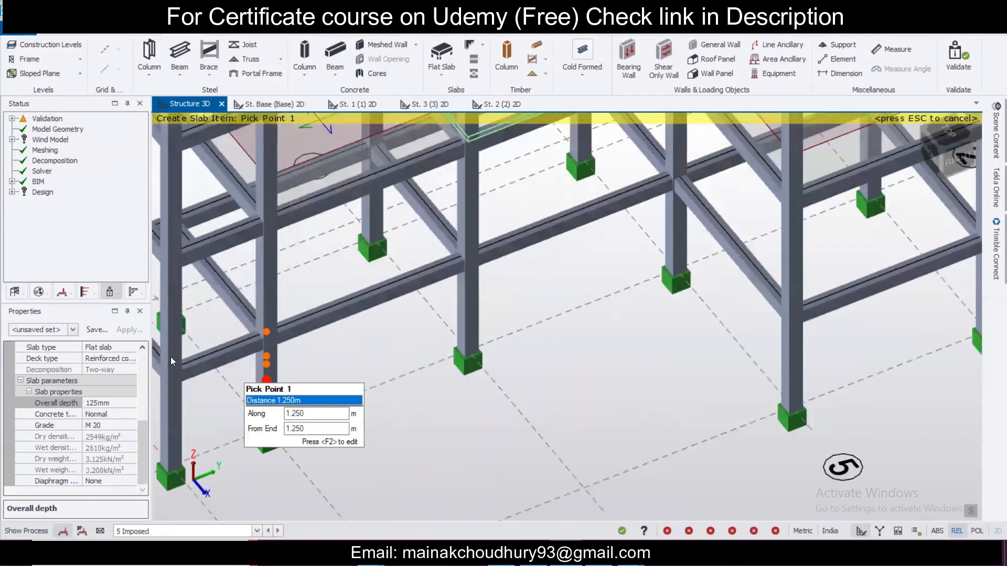
click(220, 350)
middle_drag(202, 282, 423, 350)
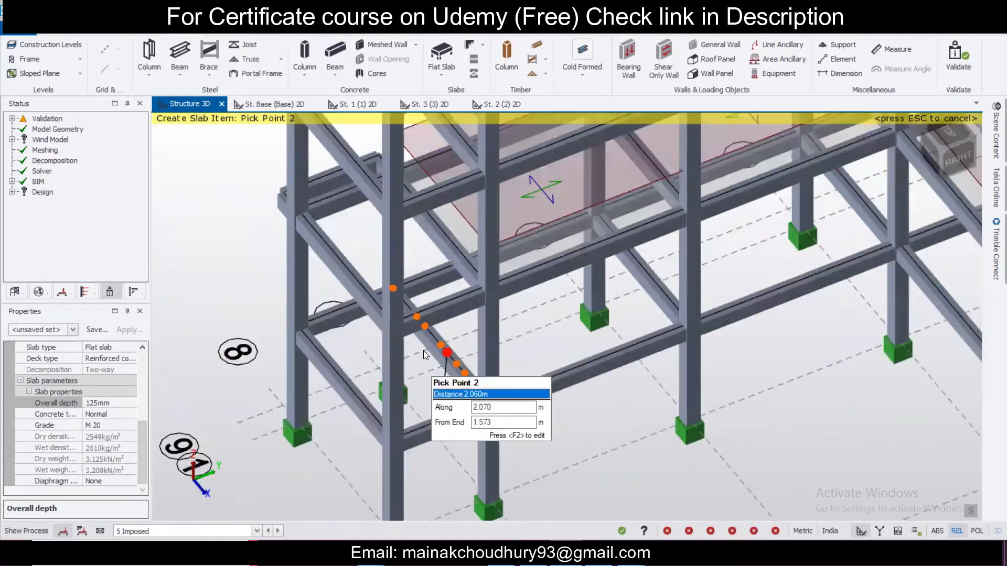
right_drag(352, 269, 408, 241)
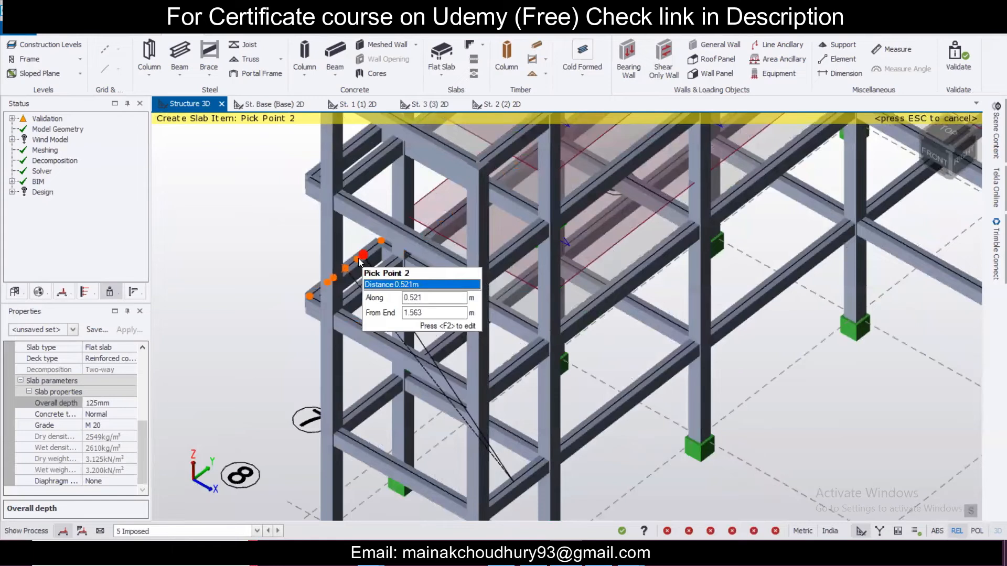
right_drag(352, 272, 527, 247)
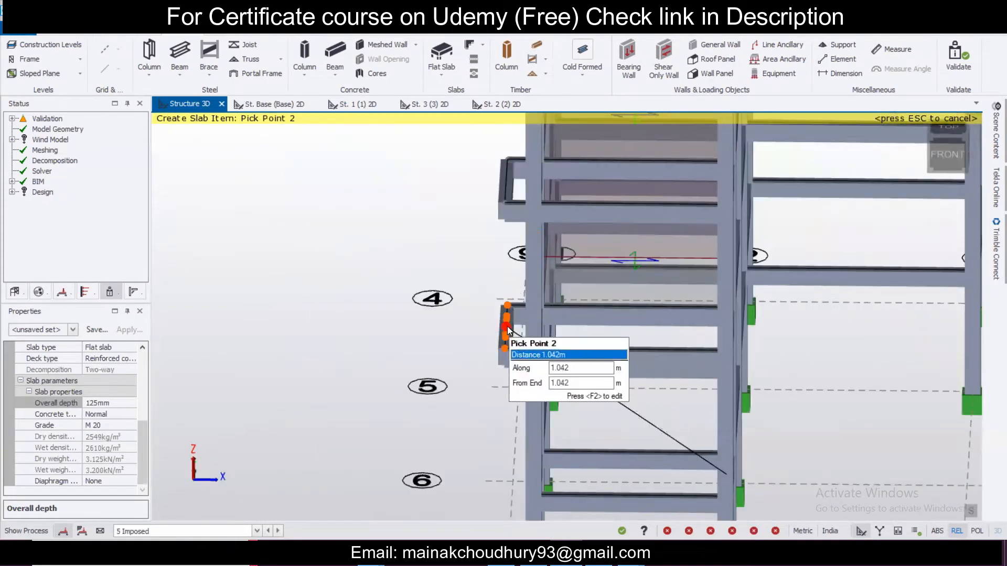
right_drag(508, 330, 519, 353)
right_drag(521, 390, 533, 373)
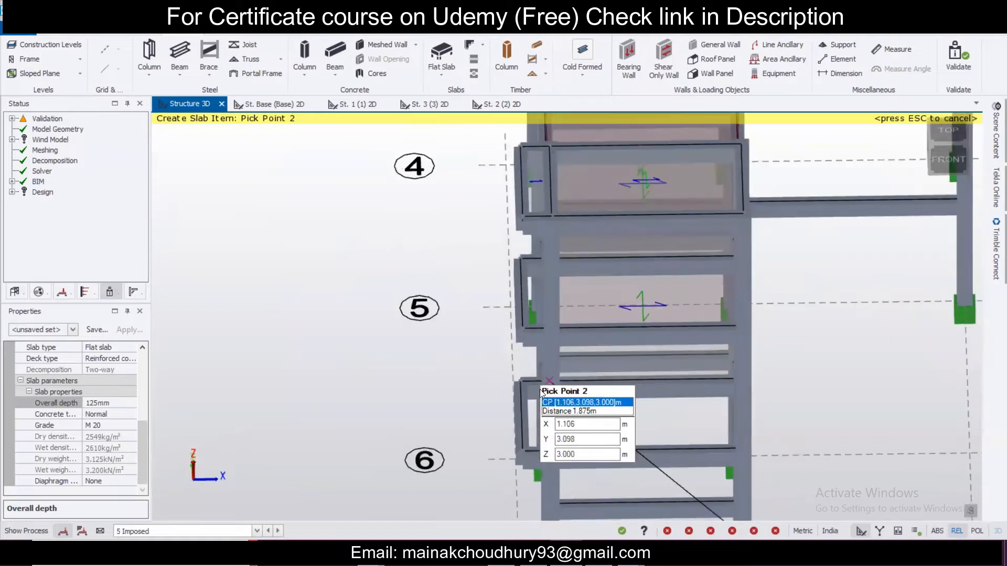
click(521, 412)
right_drag(528, 458, 426, 361)
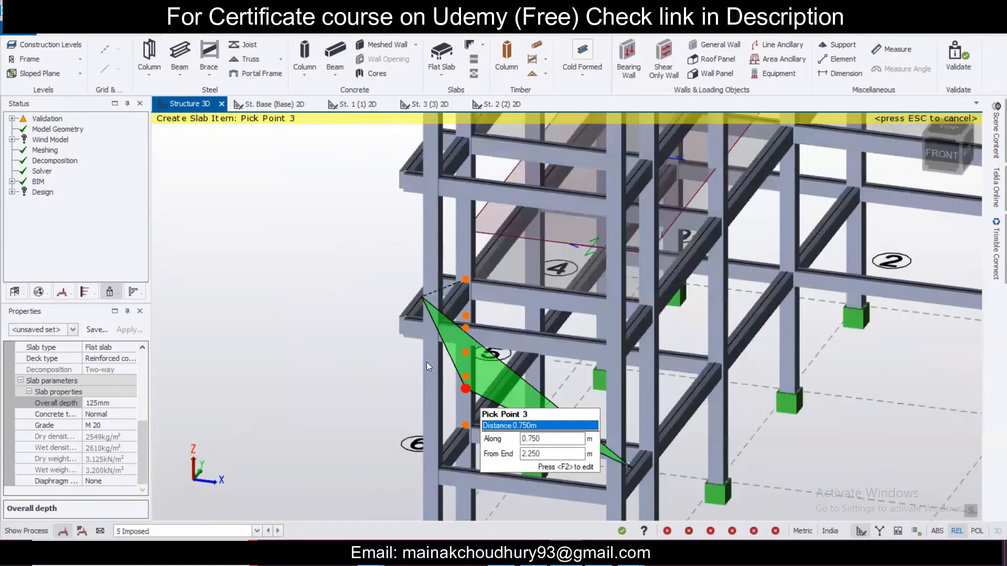
click(411, 321)
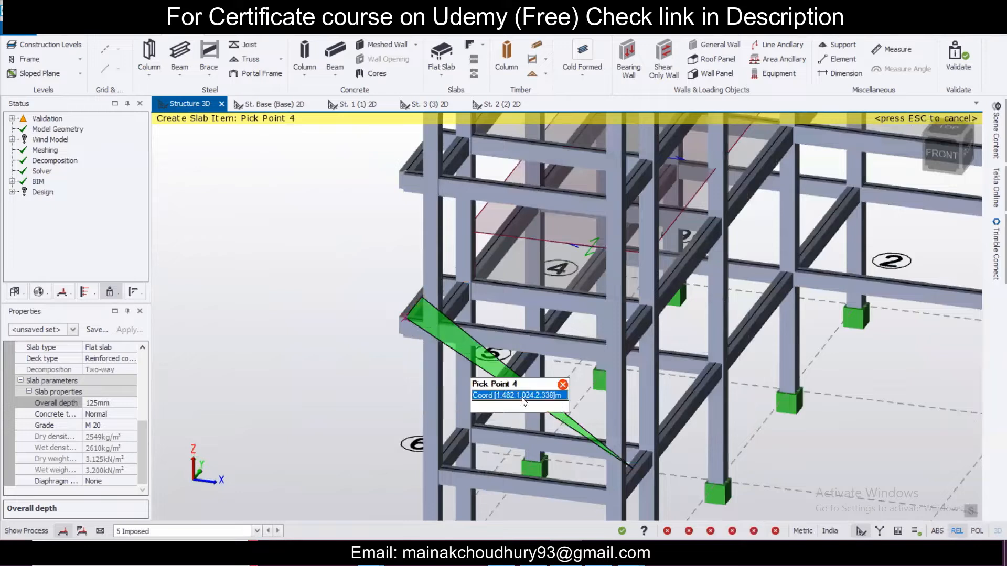
mouse_move(470, 357)
right_down()
mouse_move(448, 310)
mouse_move(457, 357)
right_up()
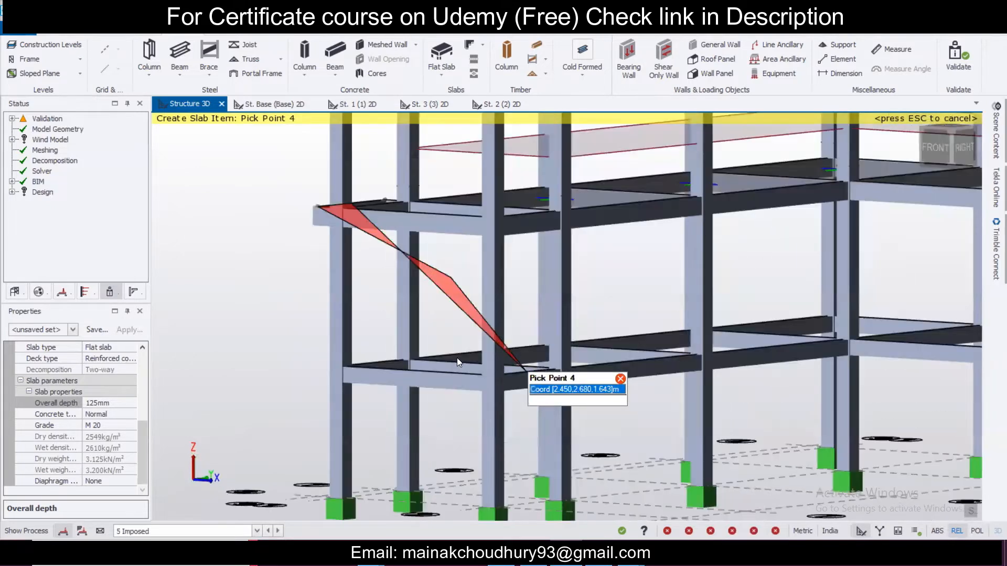
click(495, 384)
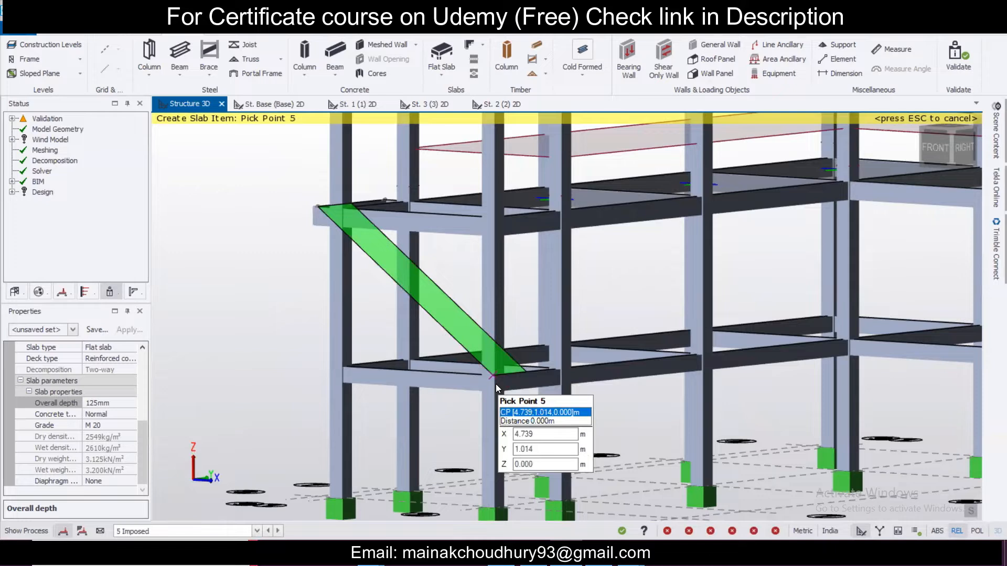
double_click(496, 384)
scroll(498, 383, down, 4)
right_drag(474, 385, 912, 367)
click(923, 399)
scroll(841, 335, up, 3)
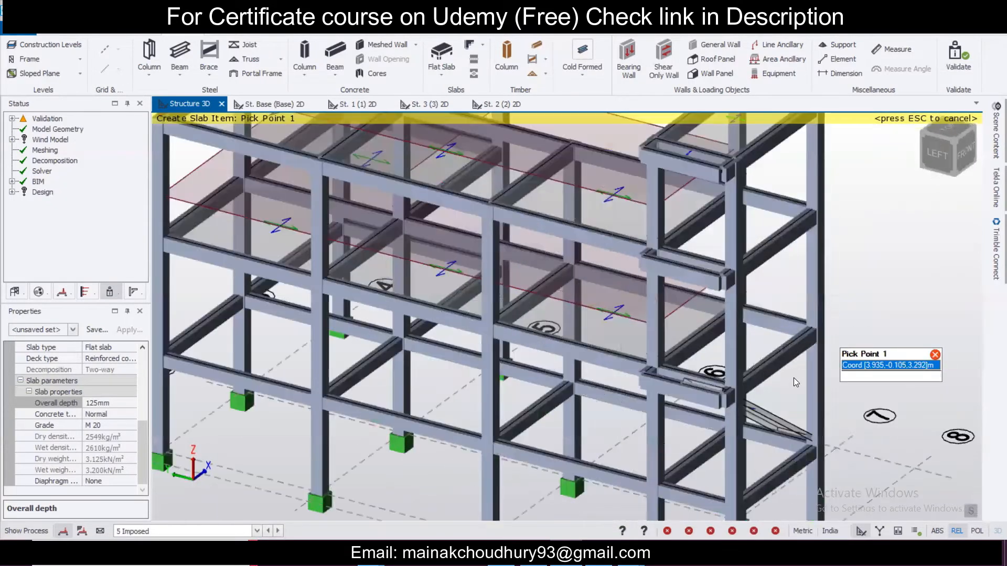
scroll(708, 443, down, 5)
scroll(703, 446, up, 5)
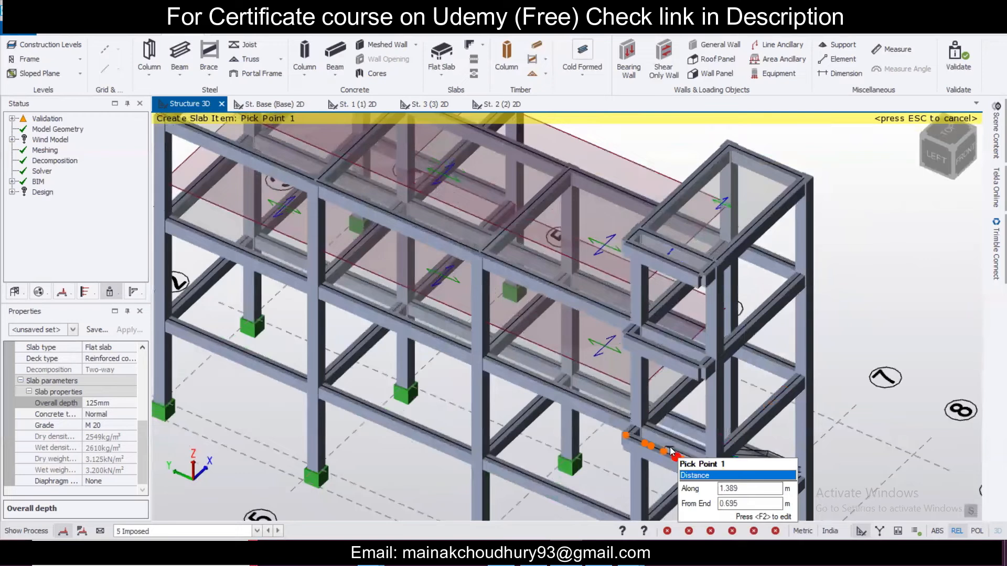
click(670, 447)
right_drag(669, 446, 770, 334)
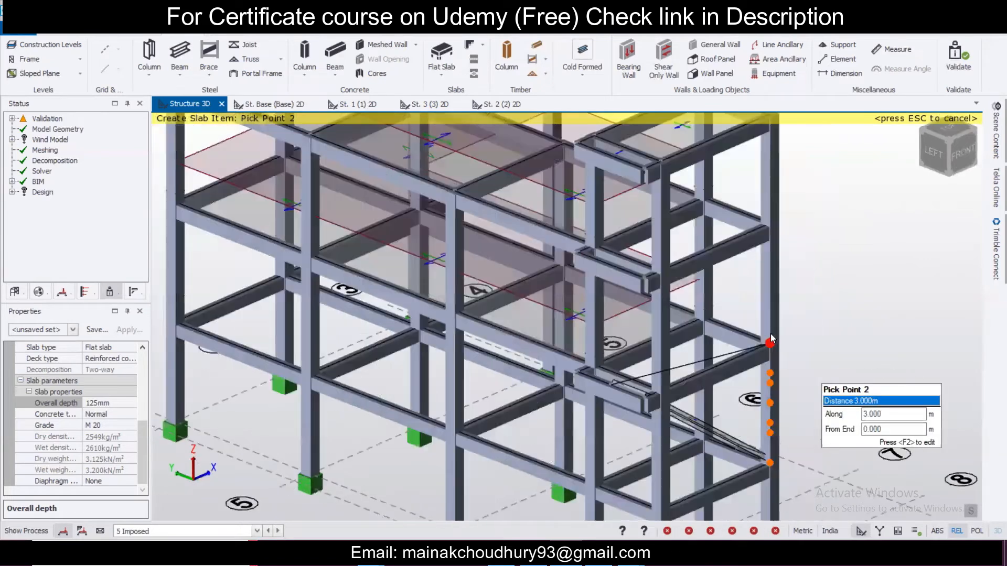
right_drag(709, 340, 659, 313)
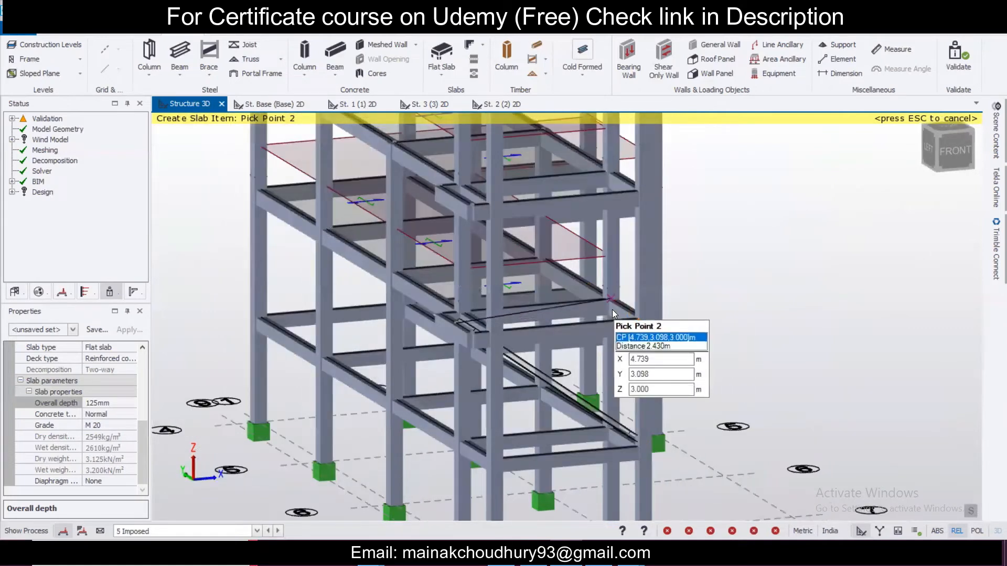
click(612, 313)
scroll(608, 336, down, 5)
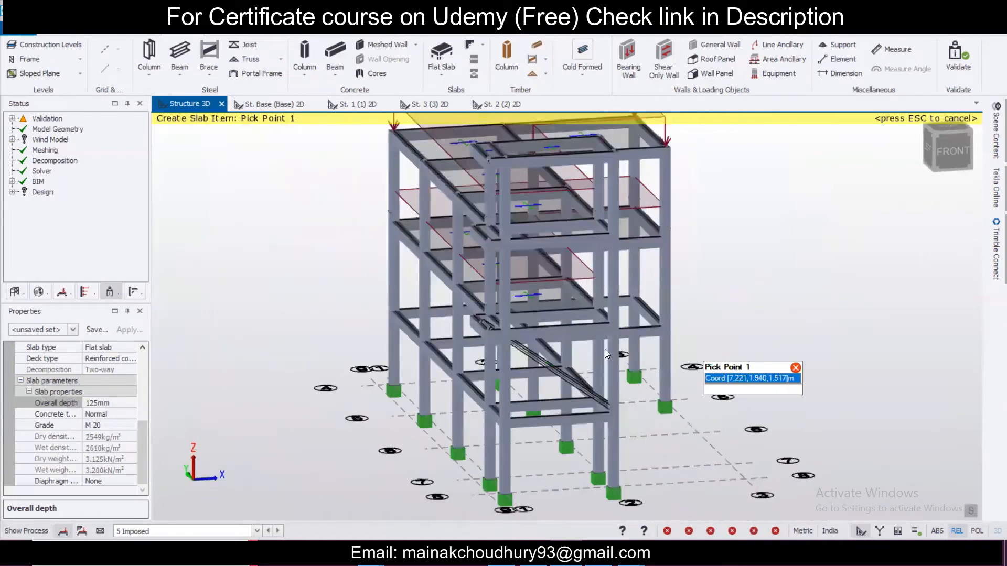
right_drag(605, 349, 534, 362)
key(Escape)
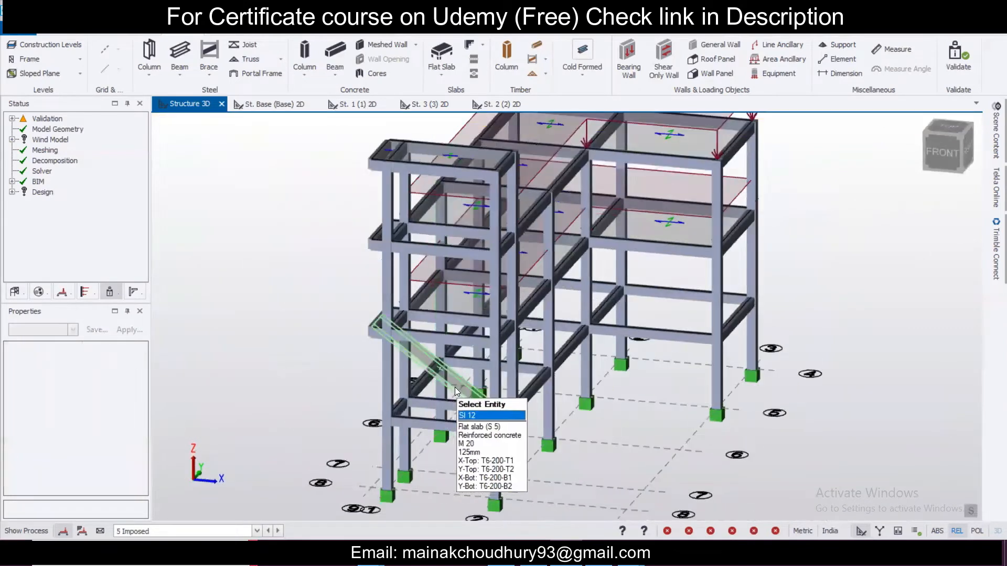
Delete the sloping 125 mm slab from the tower bay
click(456, 388)
key(Delete)
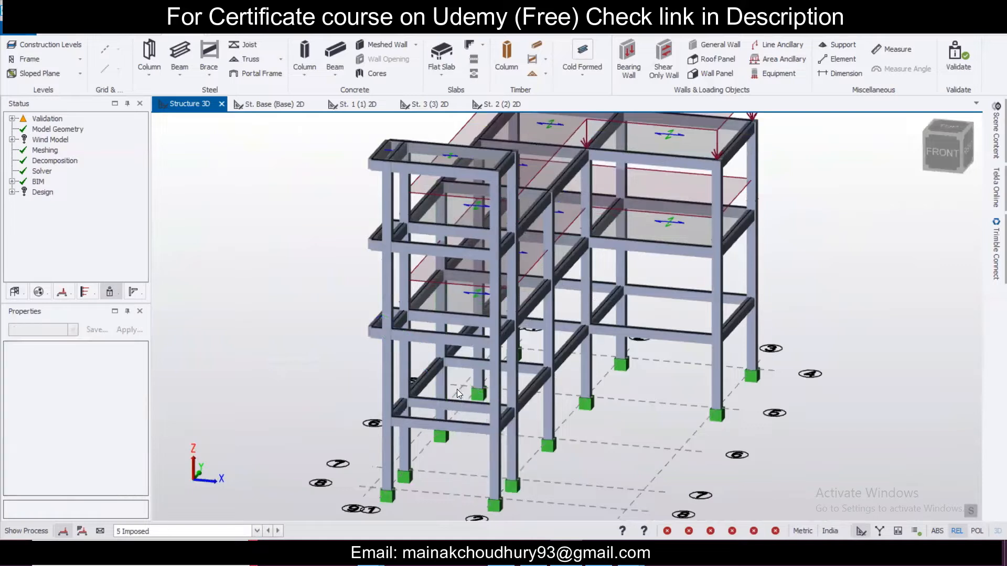
Examine the tower bay's projecting beams and the grid lines around it to find where a sloping slab can be defined
scroll(389, 390, up, 3)
right_drag(393, 384, 328, 386)
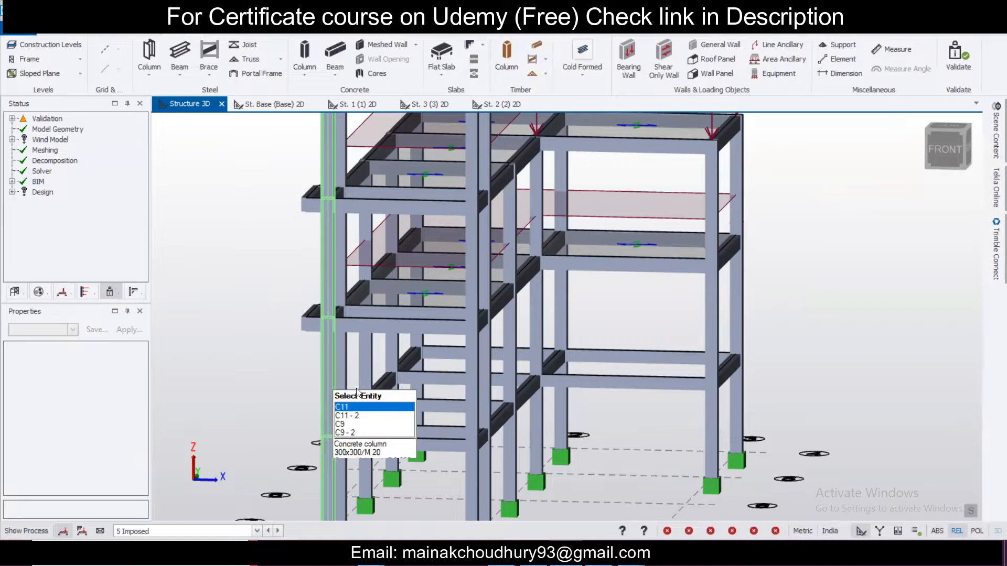
right_drag(370, 394, 241, 231)
scroll(399, 247, down, 5)
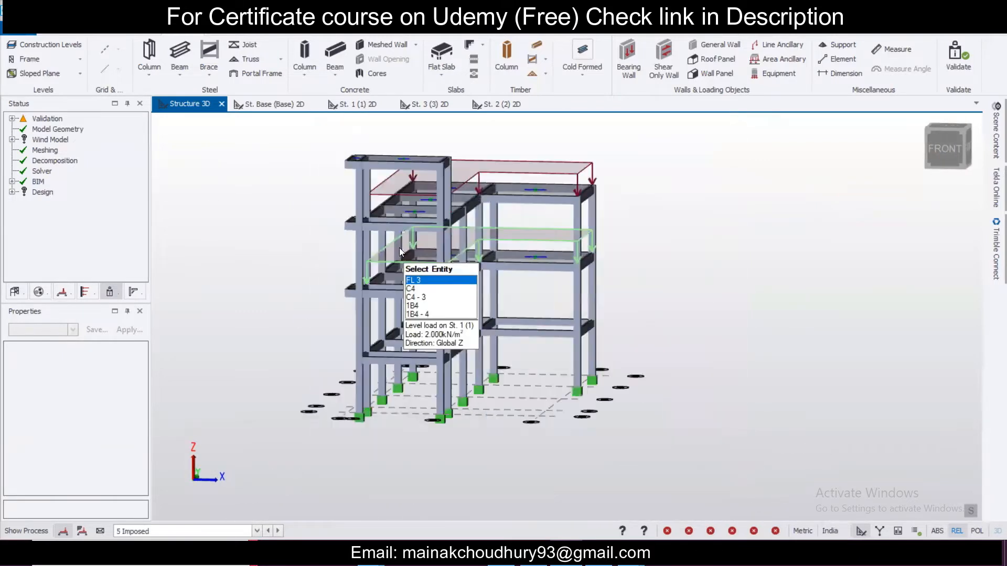
scroll(342, 294, up, 3)
right_drag(338, 333, 530, 348)
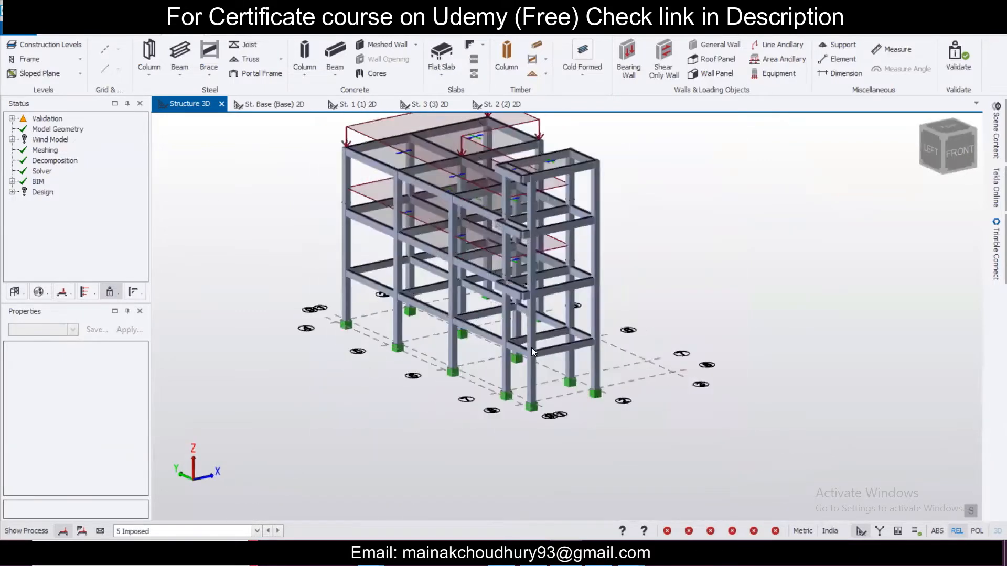
scroll(652, 376, up, 3)
scroll(667, 377, up, 2)
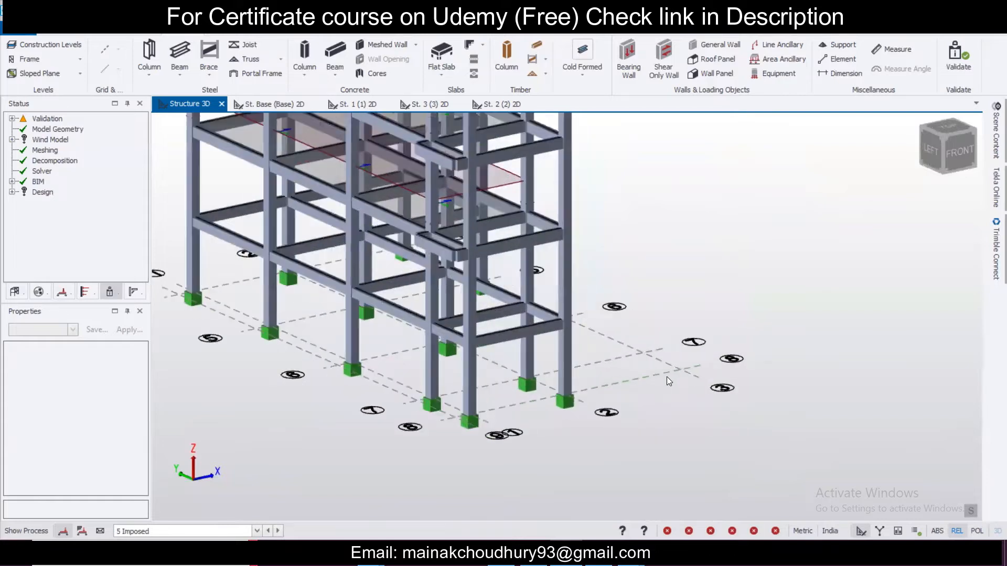
right_drag(618, 391, 629, 378)
scroll(628, 378, down, 3)
scroll(629, 375, up, 1)
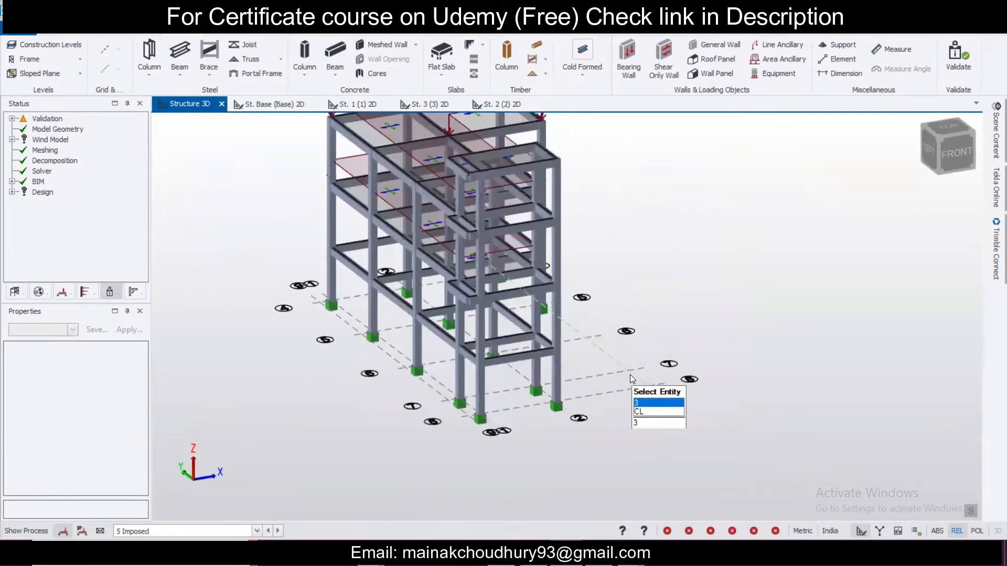
middle_drag(570, 349, 593, 369)
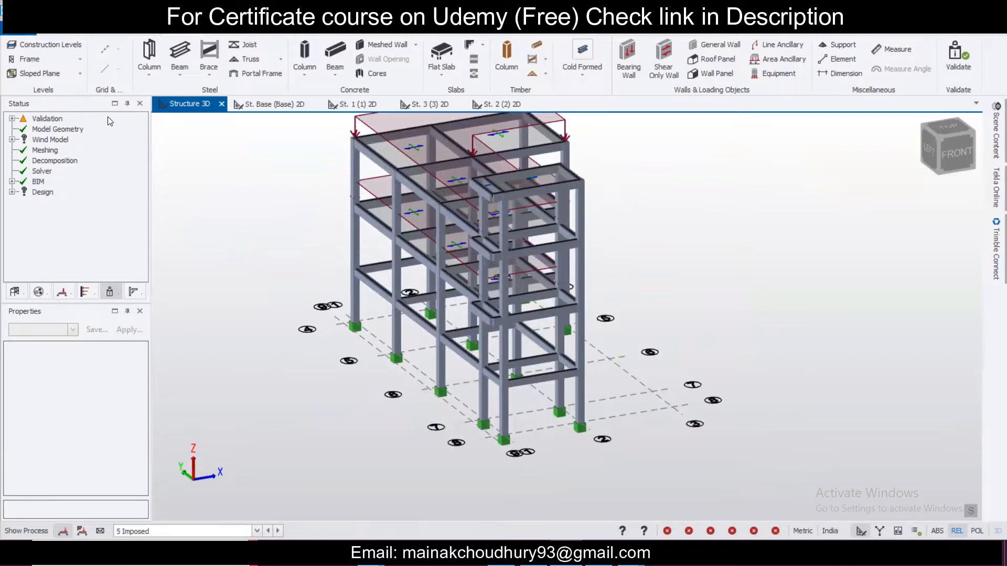
Create a frame along grid line 9 and open its 2D view at the short beams between grid lines 7 and 8
click(30, 59)
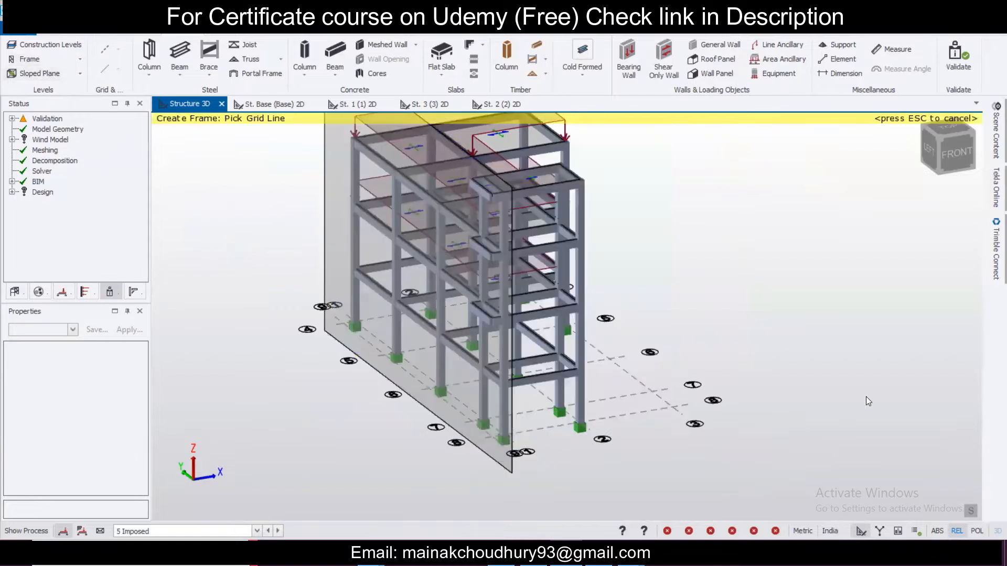
right_drag(867, 396, 909, 390)
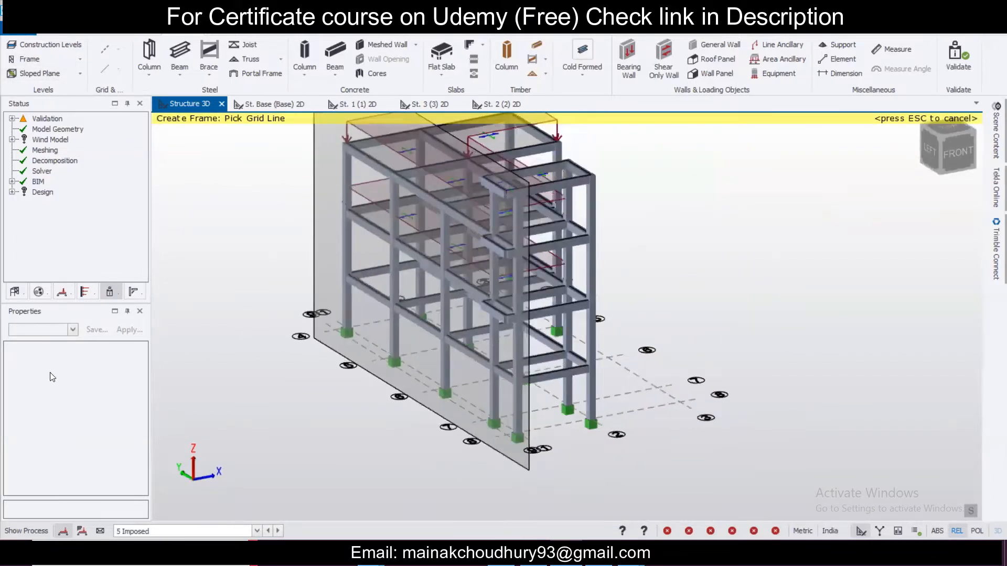
click(21, 294)
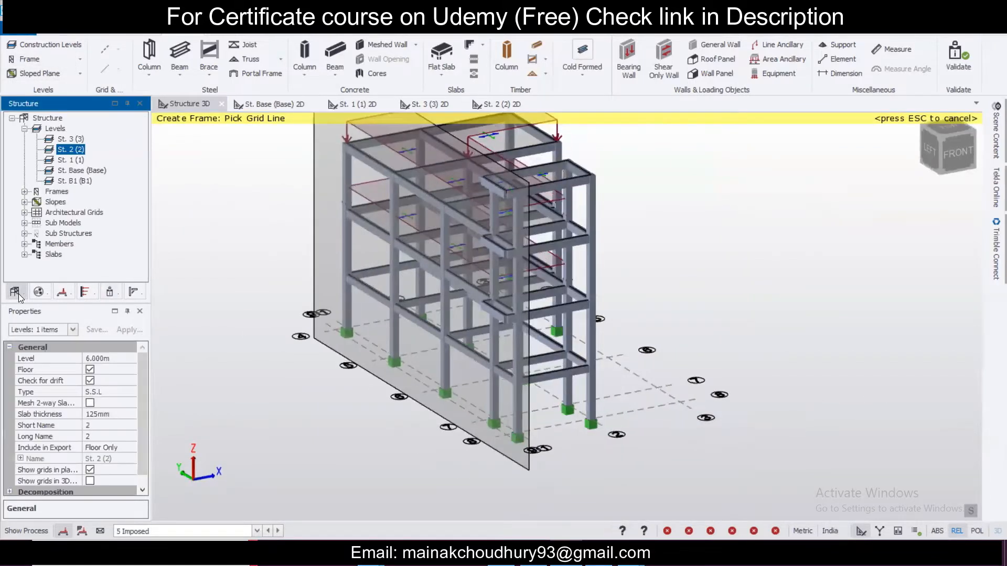
click(24, 192)
double_click(61, 203)
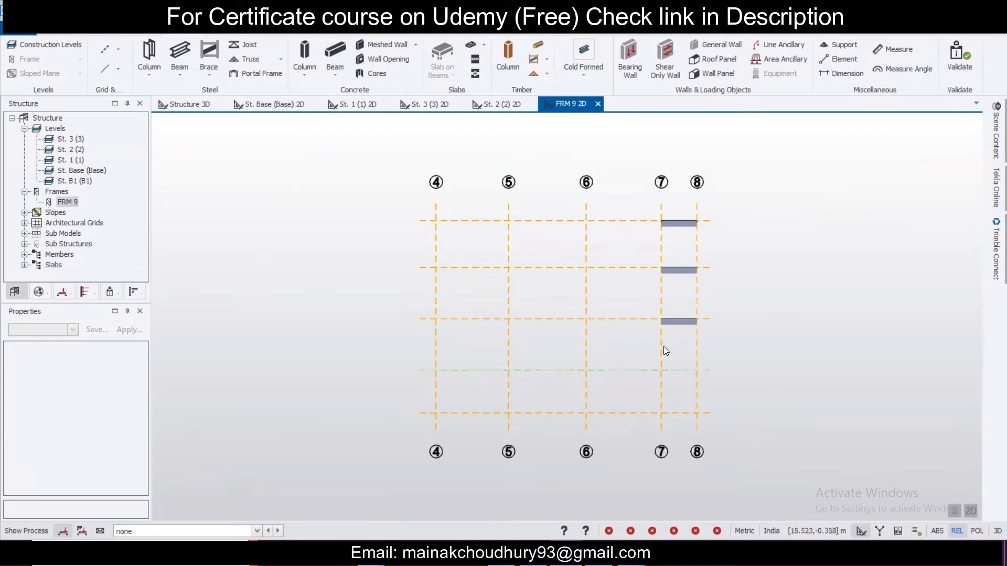
scroll(711, 442, up, 3)
scroll(730, 411, down, 2)
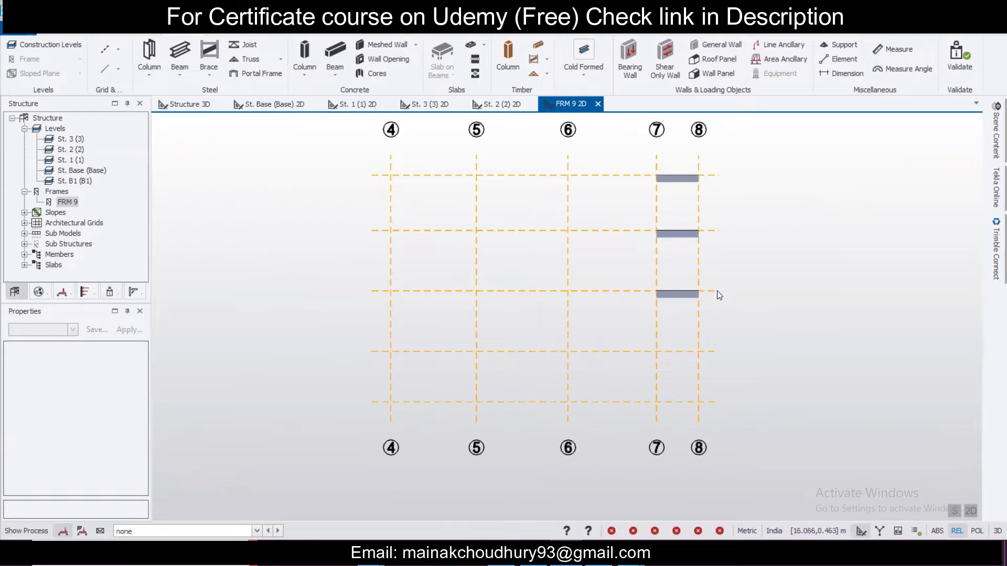
scroll(717, 294, up, 4)
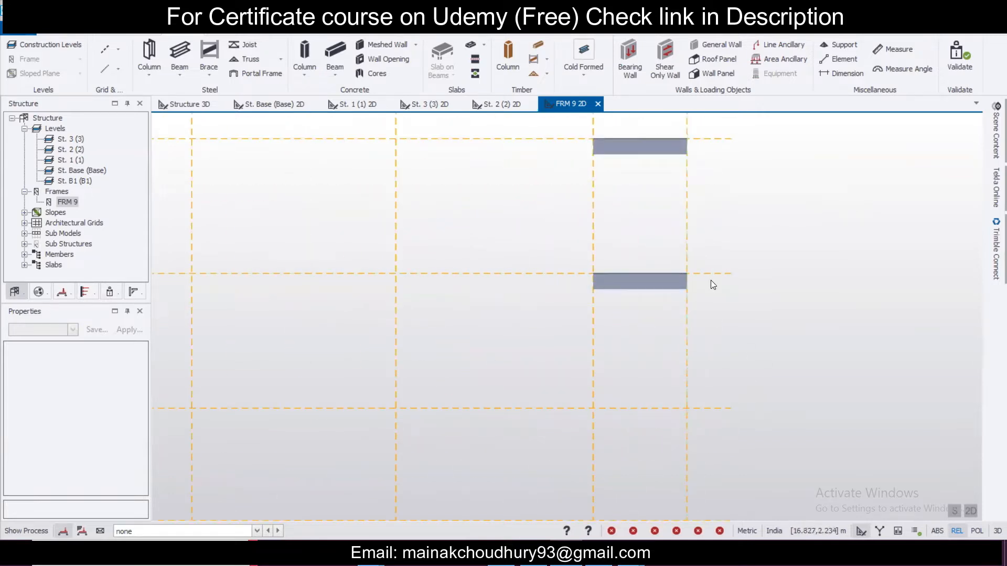
Add a construction line parallel to the base level line, 1.5 m above it, in the frame view
click(118, 68)
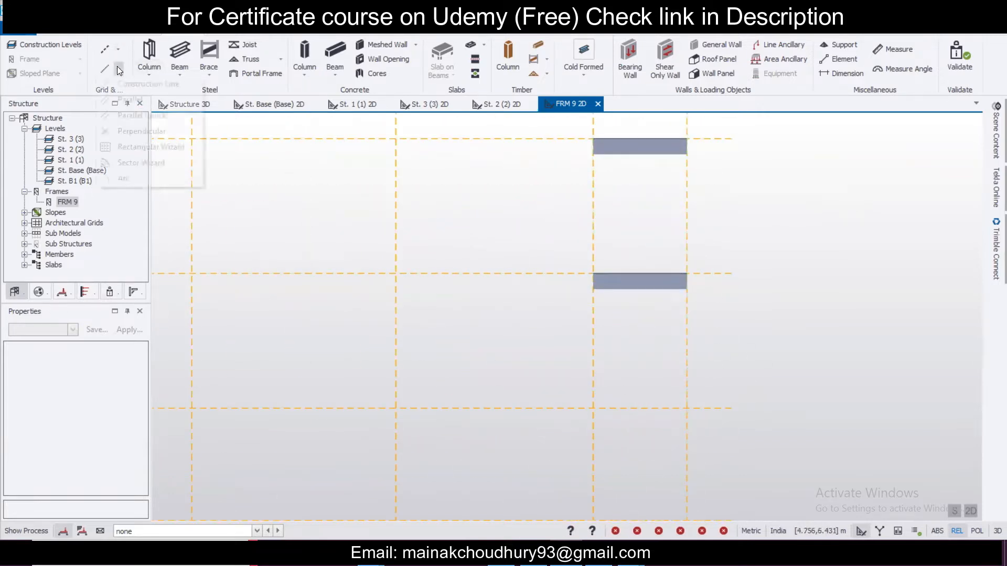
click(127, 117)
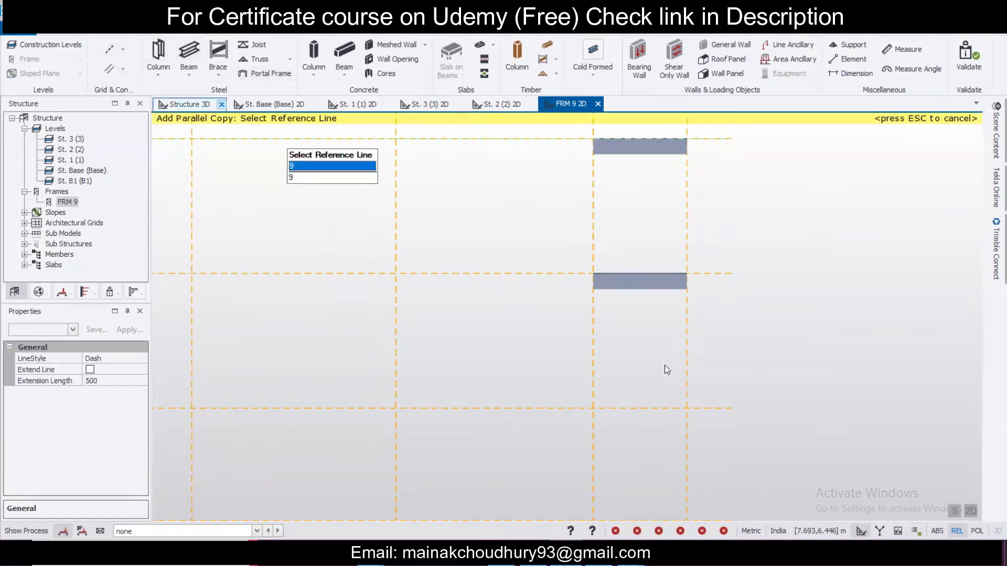
click(704, 408)
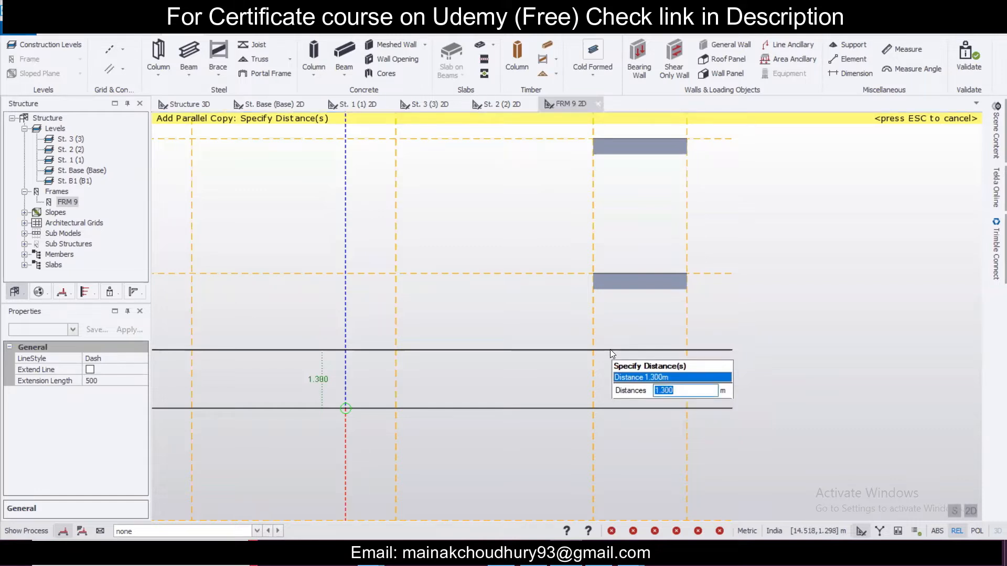
text(1.5)
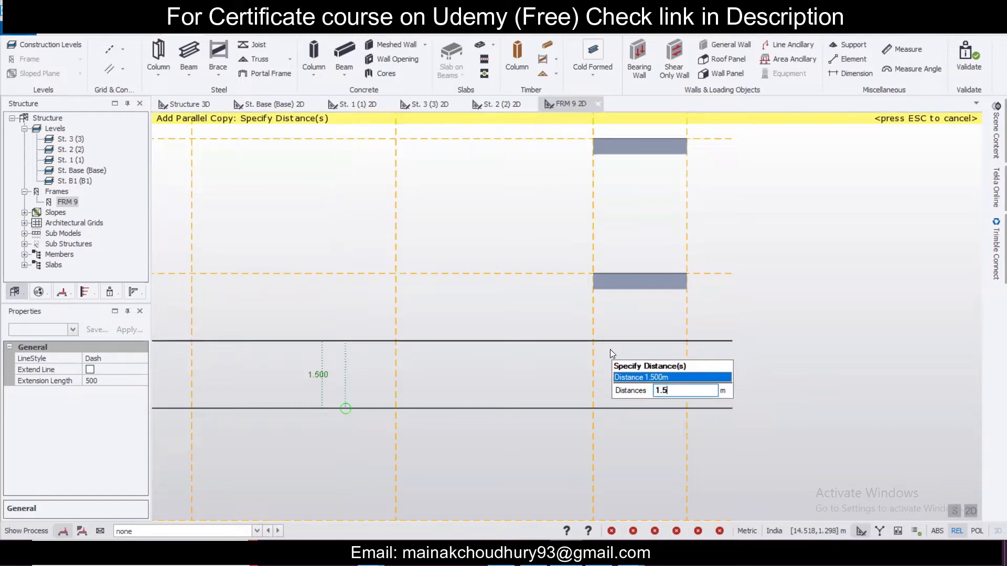
key(Return)
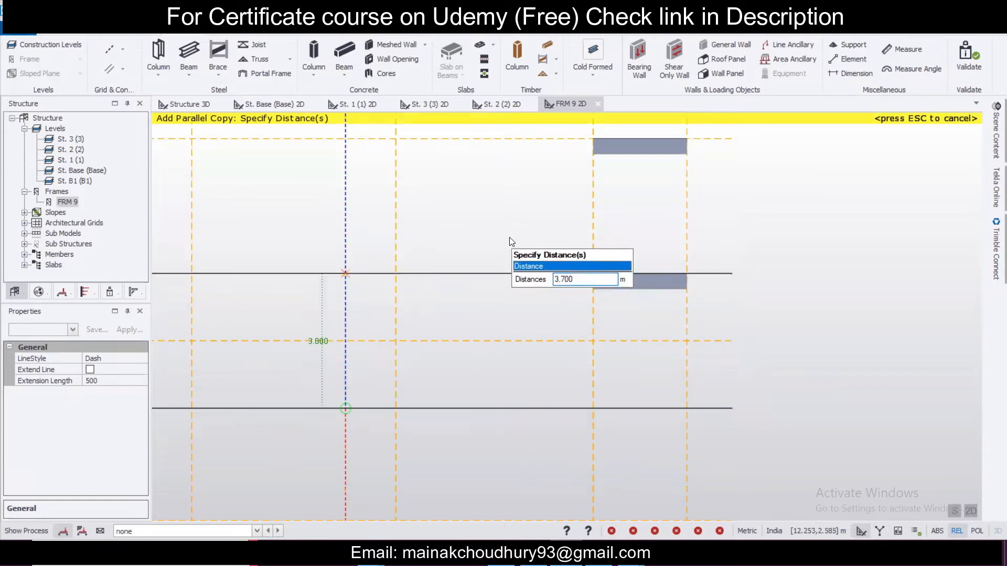
Add a second parallel construction line 4.5 m above the base level line
text(45)
key(Delete)
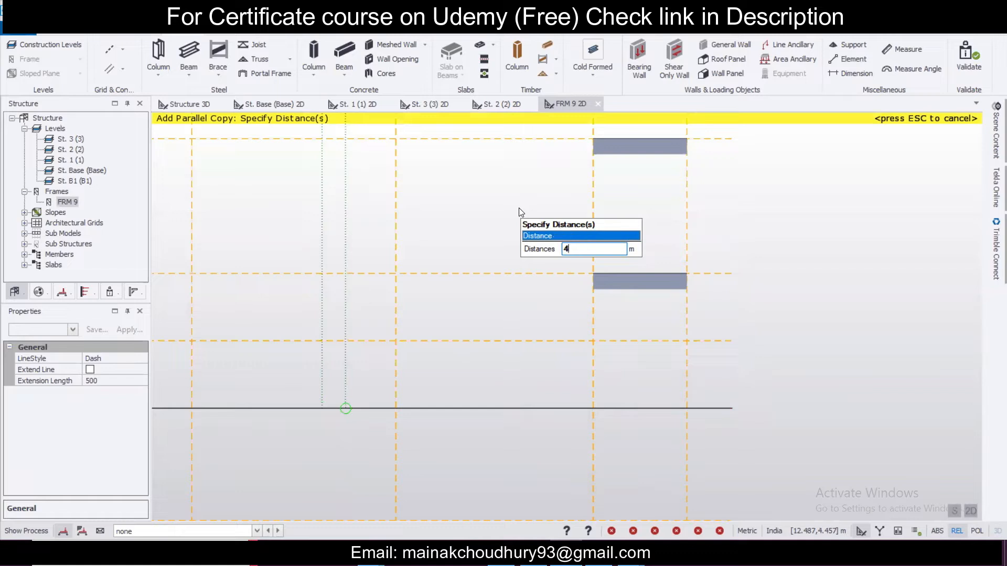
text(5)
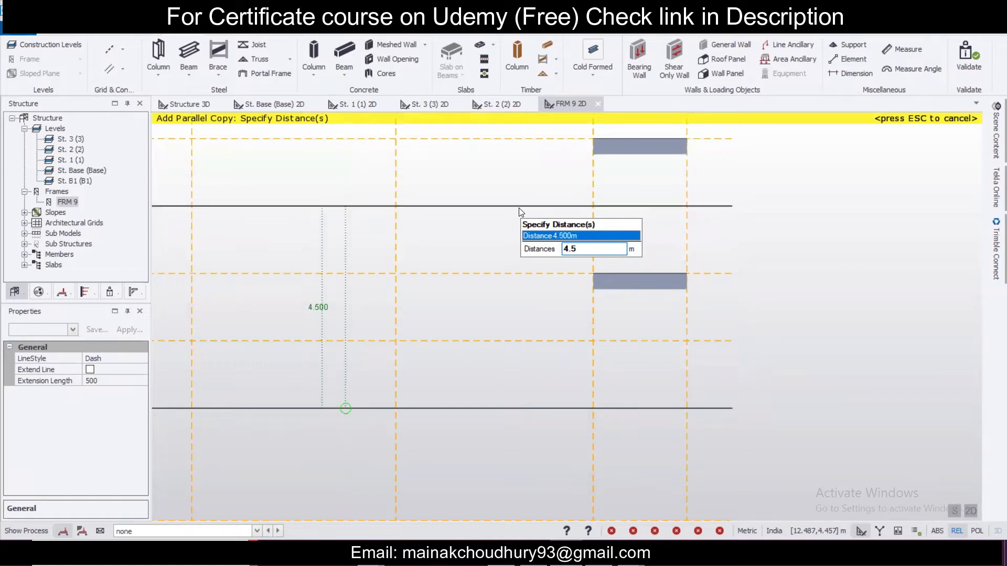
scroll(525, 210, down, 3)
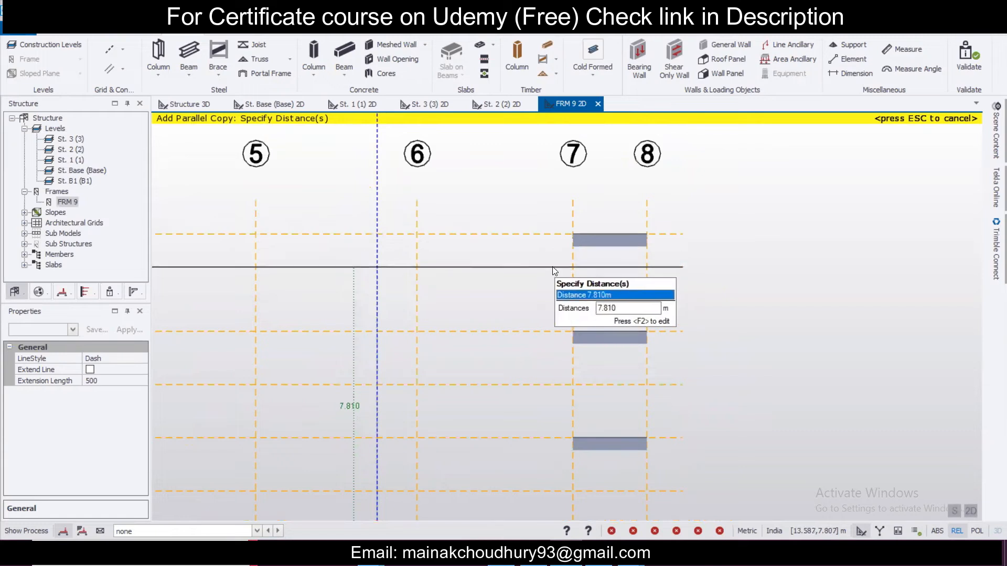
scroll(552, 278, down, 4)
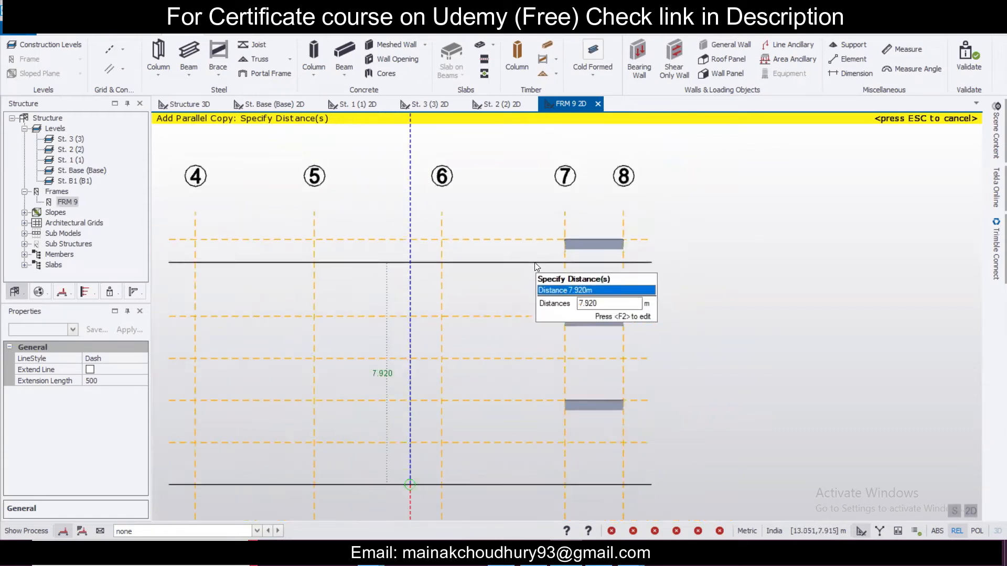
click(600, 326)
scroll(586, 428, up, 2)
scroll(588, 427, up, 3)
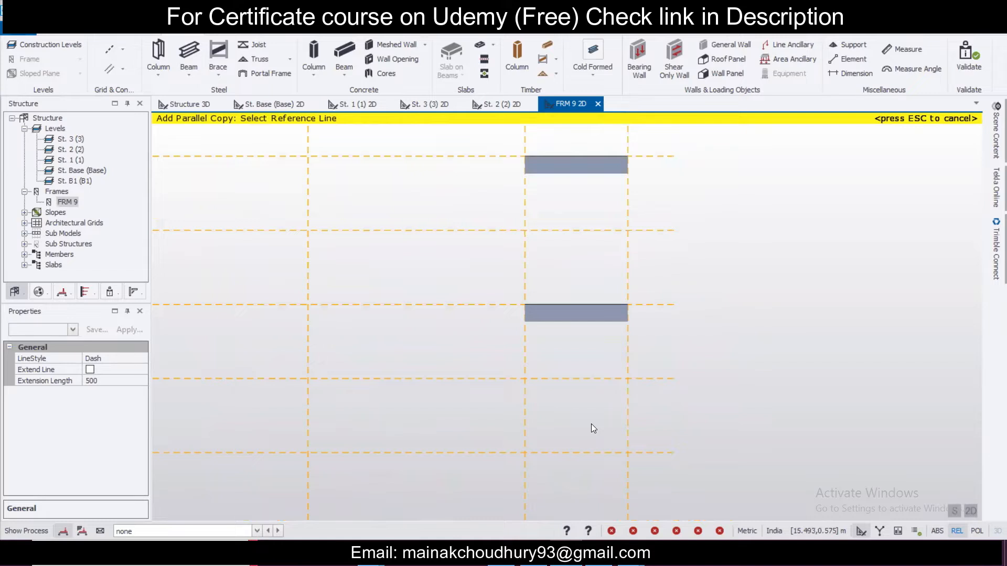
Draw a cast-in-place concrete beam with property set RB 250 x 350 between grid lines 7 and 8 at the 1.5 m line
click(344, 55)
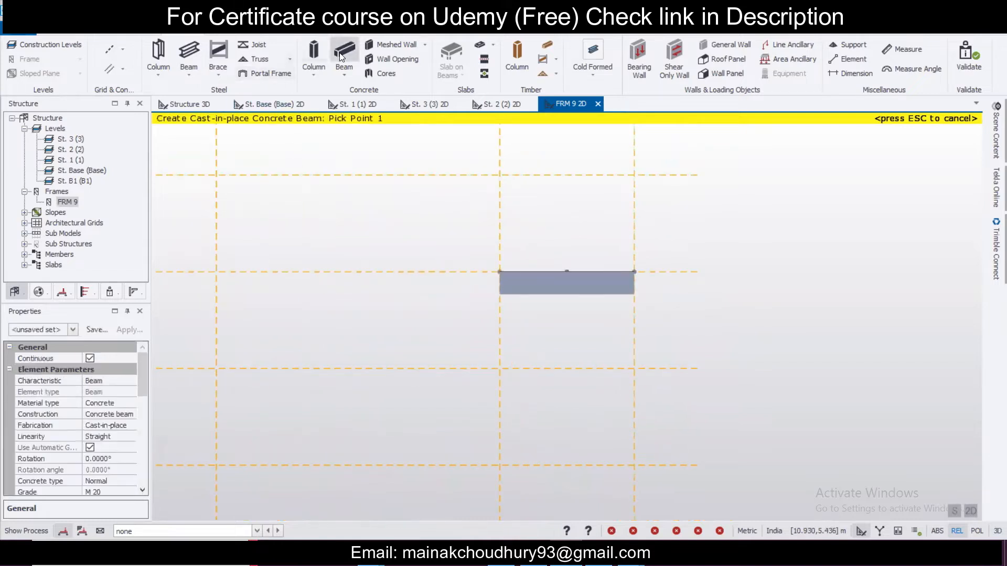
click(73, 329)
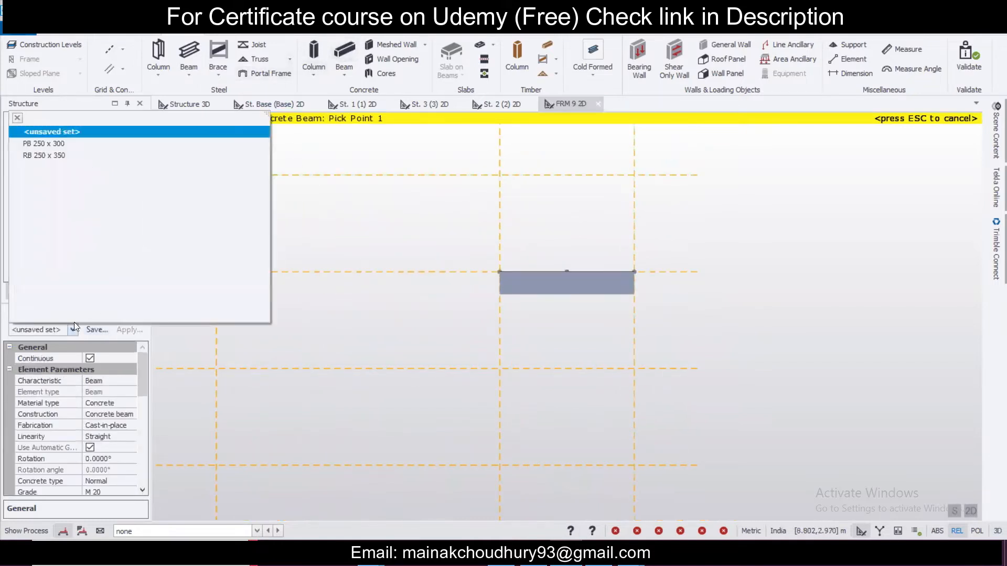
click(53, 156)
scroll(440, 317, down, 2)
click(480, 340)
click(578, 343)
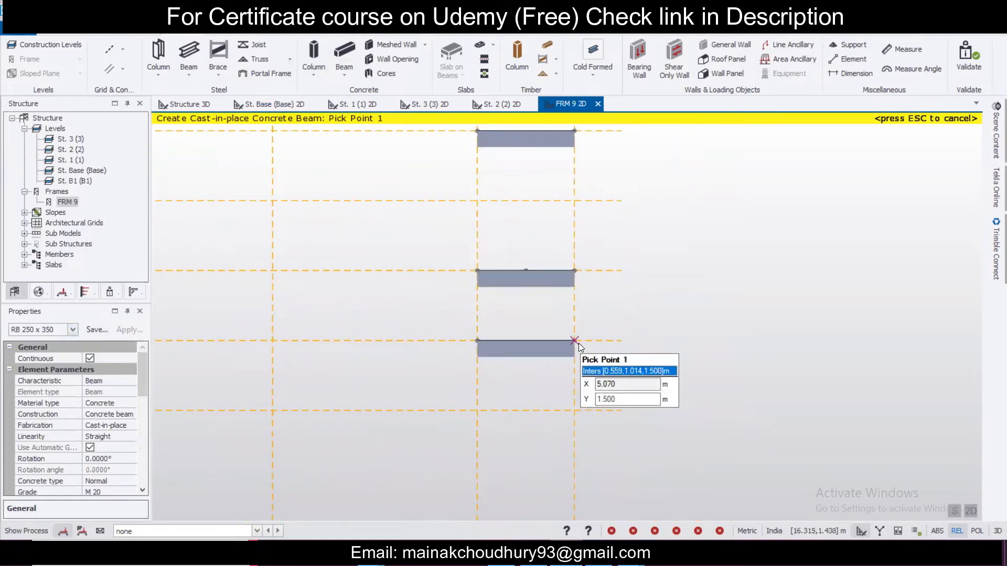
Draw another RB 250 x 350 beam between grid lines 7 and 8 at the 4.5 m line and end the beam command
scroll(530, 355, down, 2)
click(497, 255)
click(566, 256)
scroll(596, 314, down, 3)
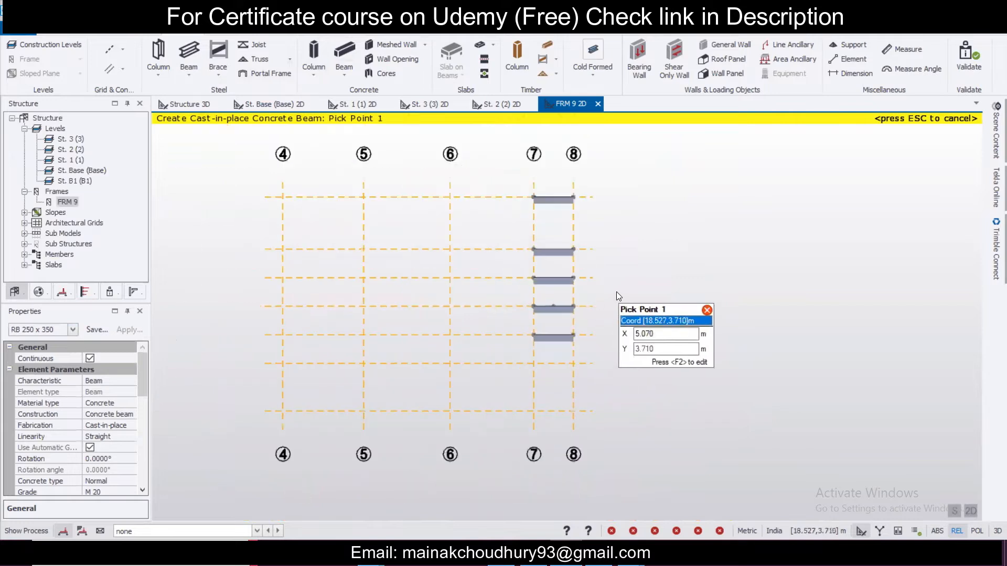
scroll(617, 293, up, 1)
key(Escape)
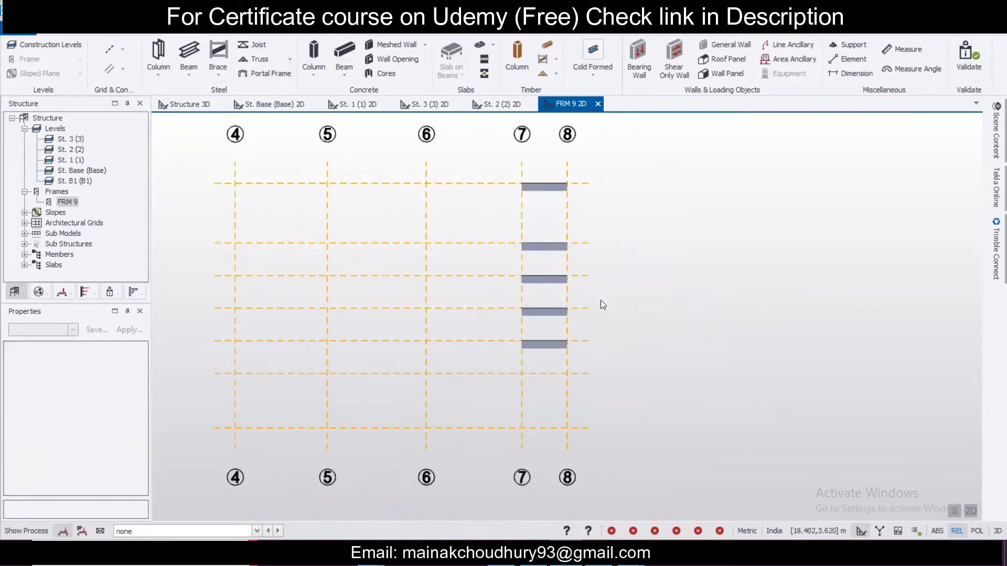
Examine the intermediate beams along grid line 9 in the 3D structure view and check how they sit against the tower columns
click(204, 108)
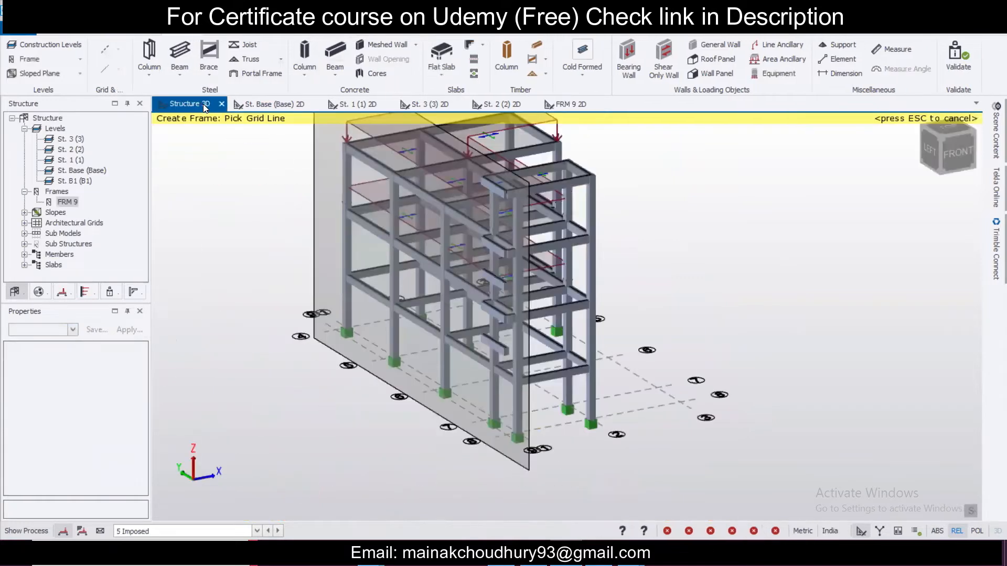
shift+middle_drag(613, 323, 366, 377)
scroll(363, 380, up, 5)
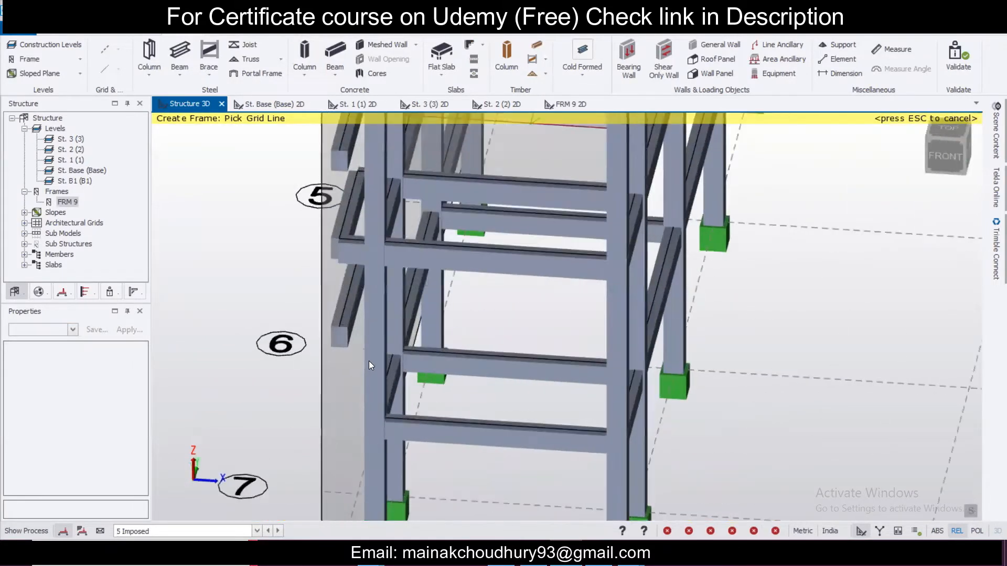
shift+middle_drag(389, 345, 293, 205)
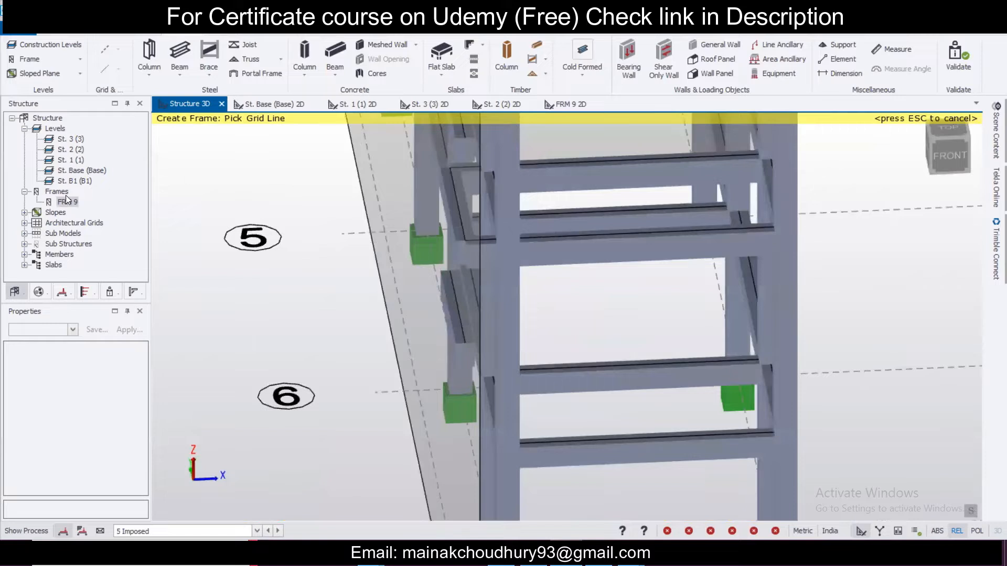
click(65, 293)
click(85, 292)
click(109, 293)
click(15, 294)
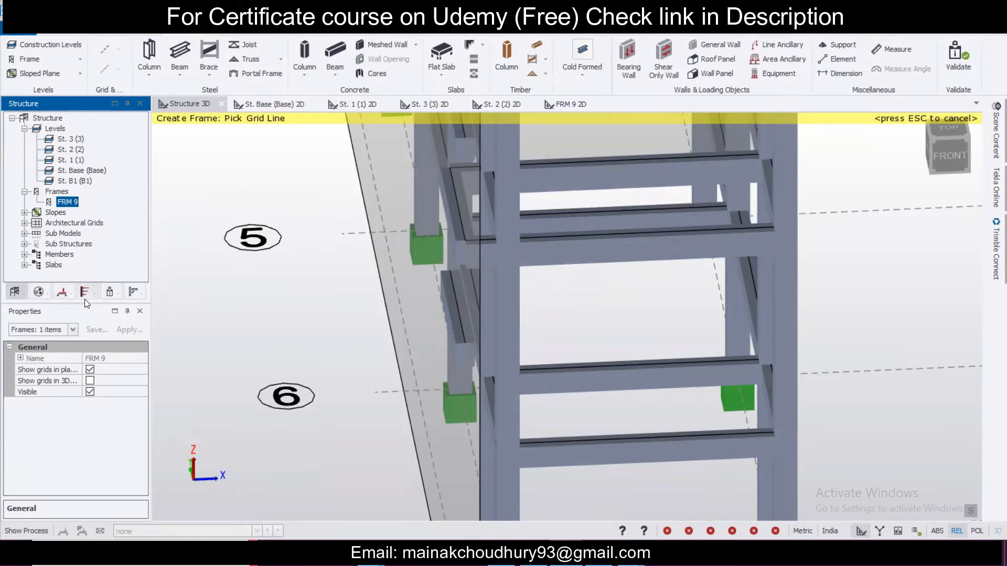
Save the project as TSD1
key(ctrl+s)
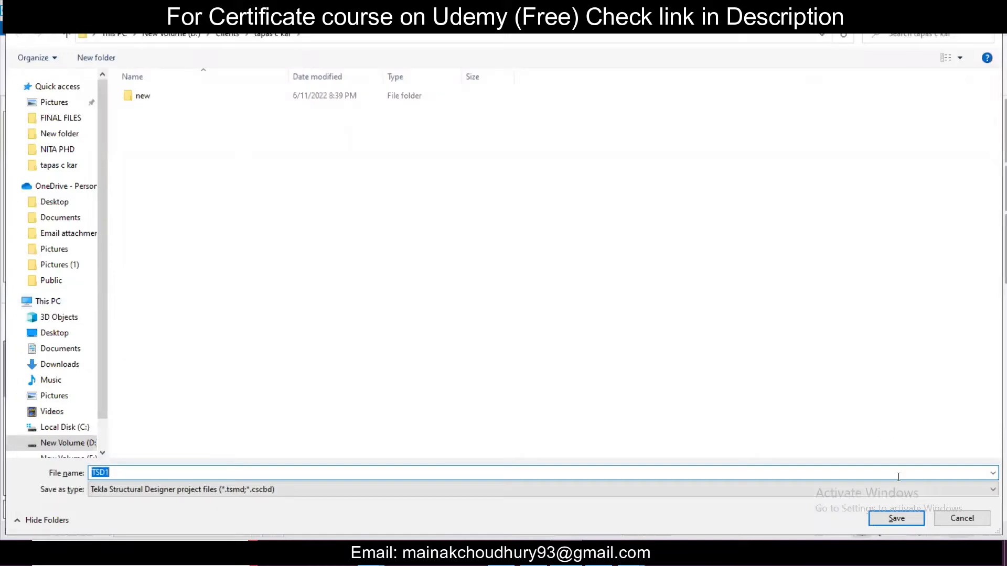
click(897, 518)
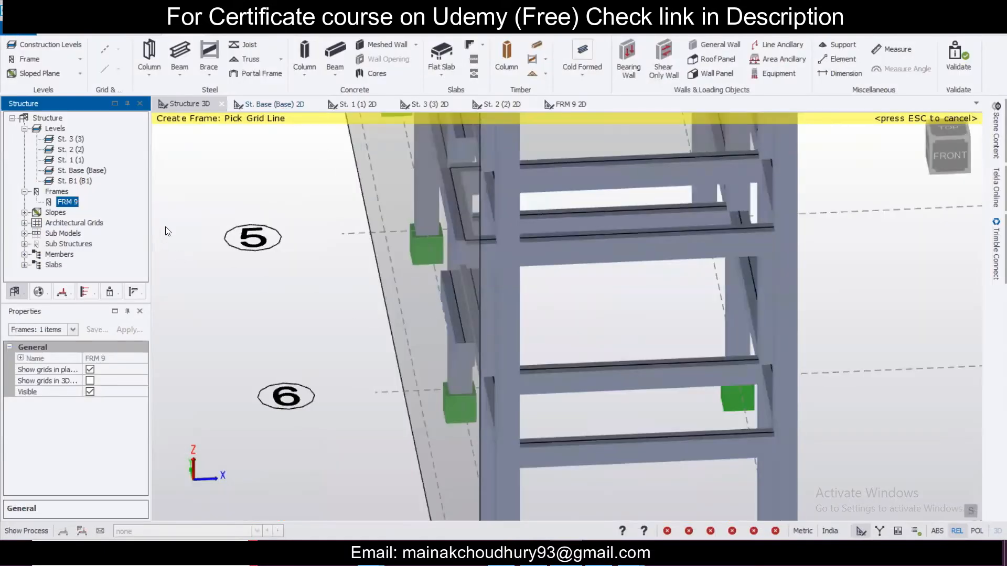
Insert new construction levels at 1.5 m, between Base and level 1, and at 4.5 m, between levels 1 and 2
click(785, 453)
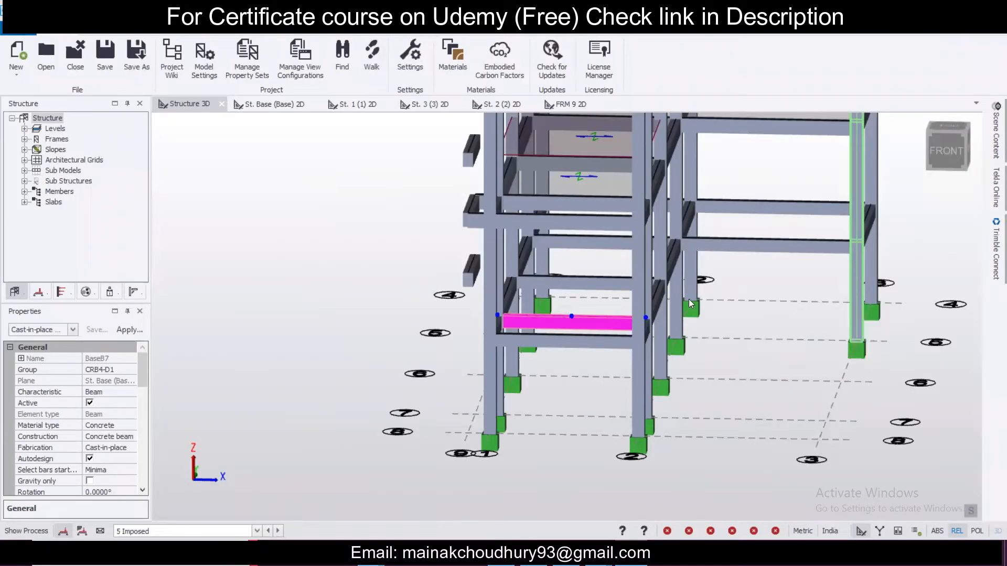
click(24, 128)
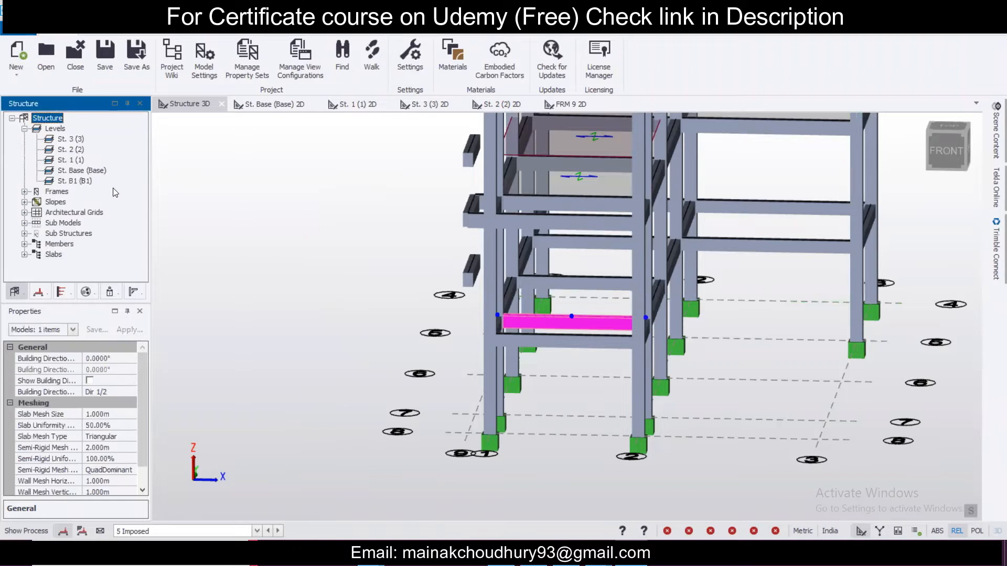
mouse_move(285, 258)
right_down()
mouse_move(318, 280)
mouse_move(268, 281)
mouse_move(289, 259)
right_up()
key(Escape)
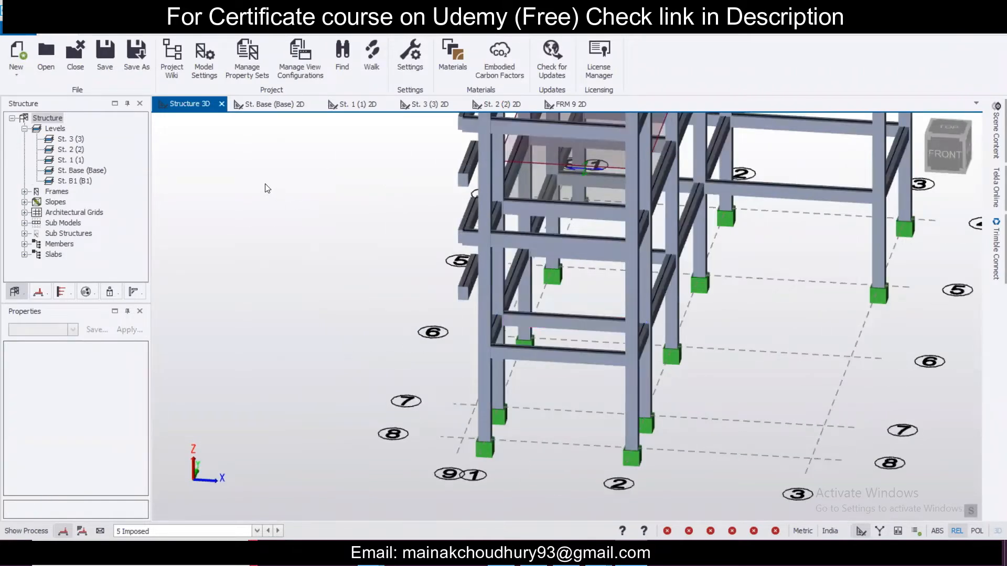
click(181, 34)
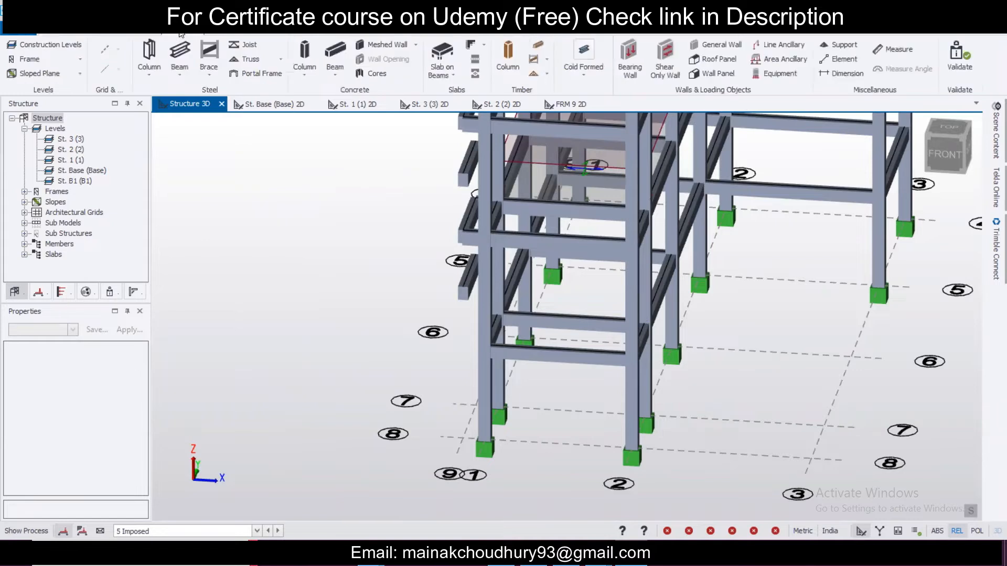
click(50, 45)
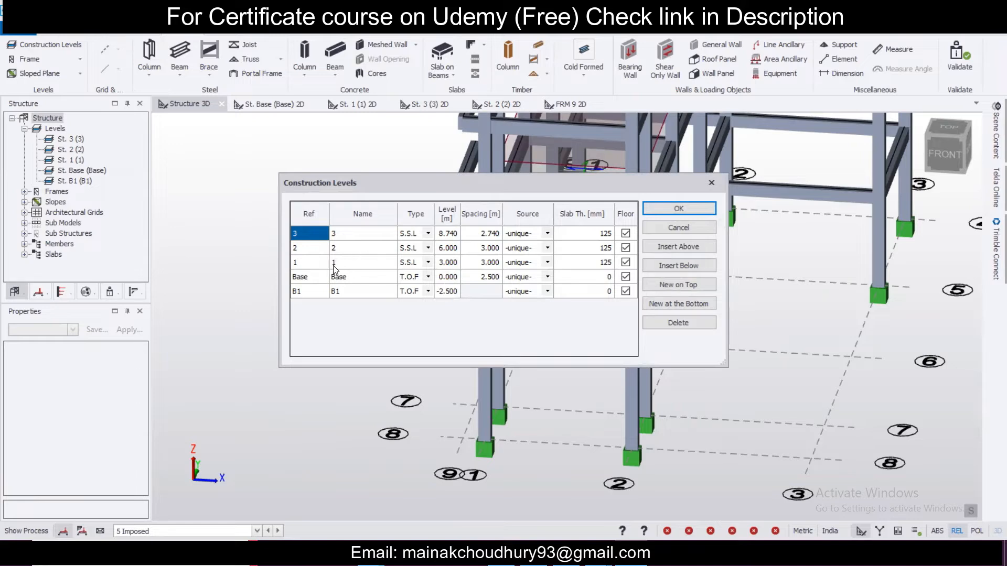
click(366, 282)
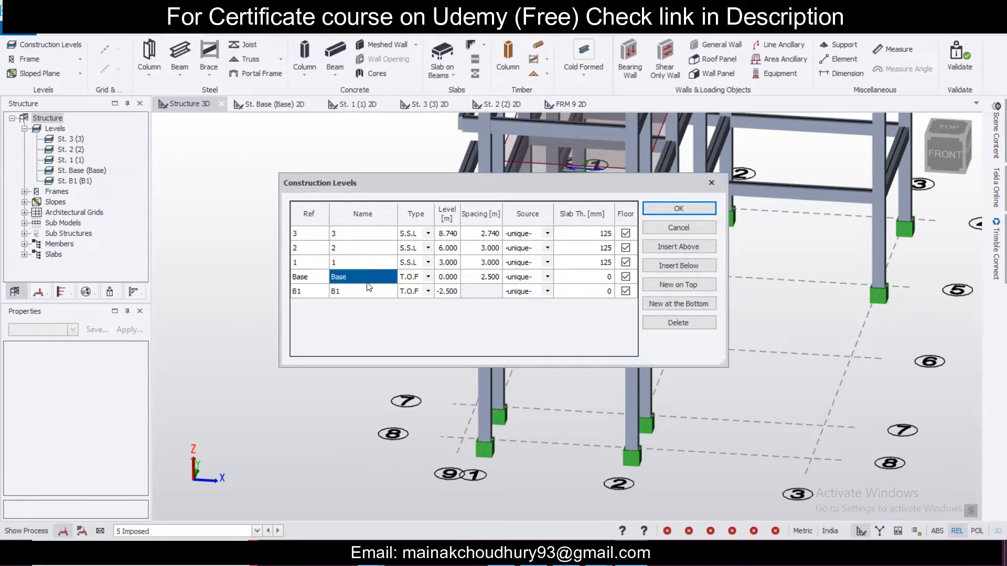
click(677, 247)
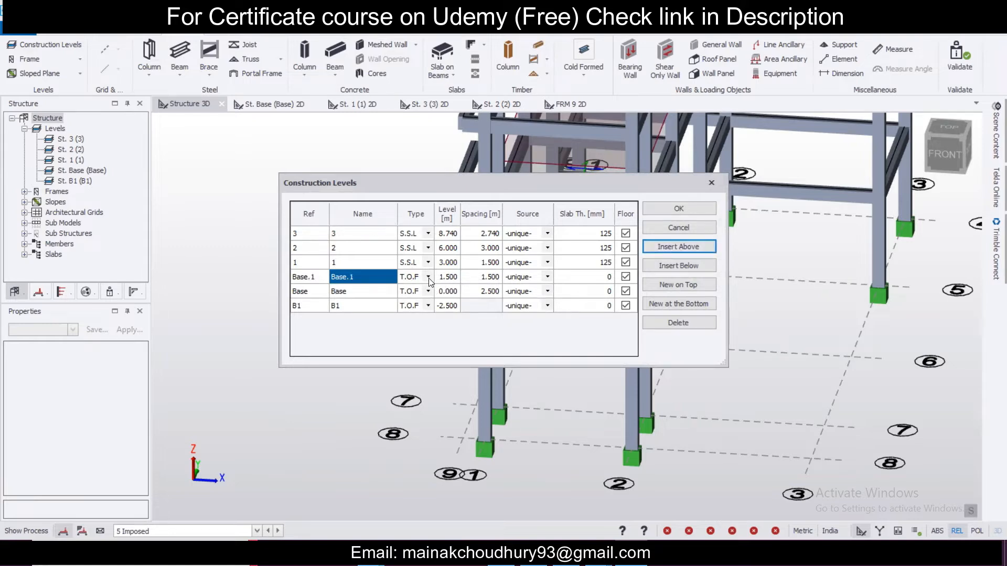
click(356, 266)
click(679, 250)
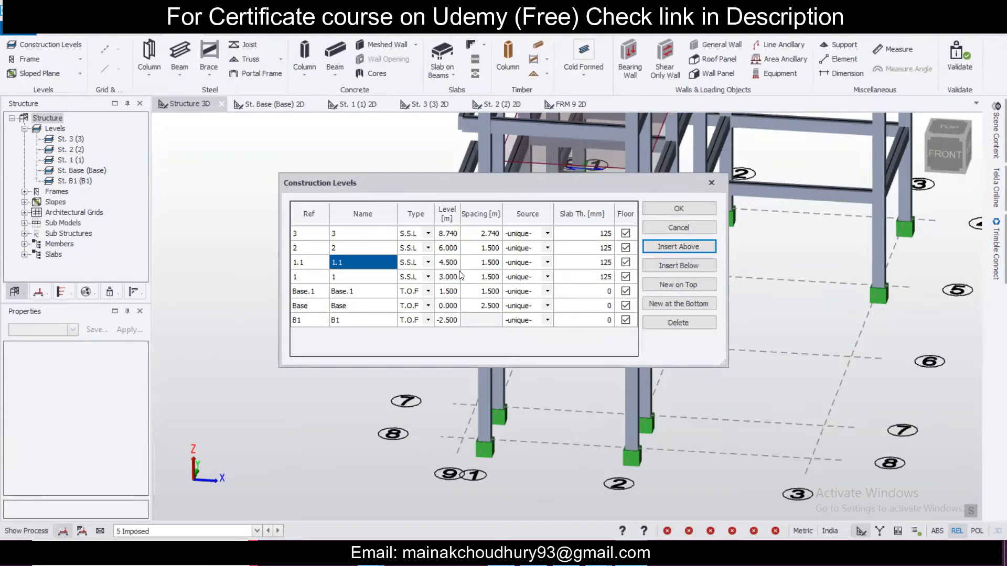
click(665, 209)
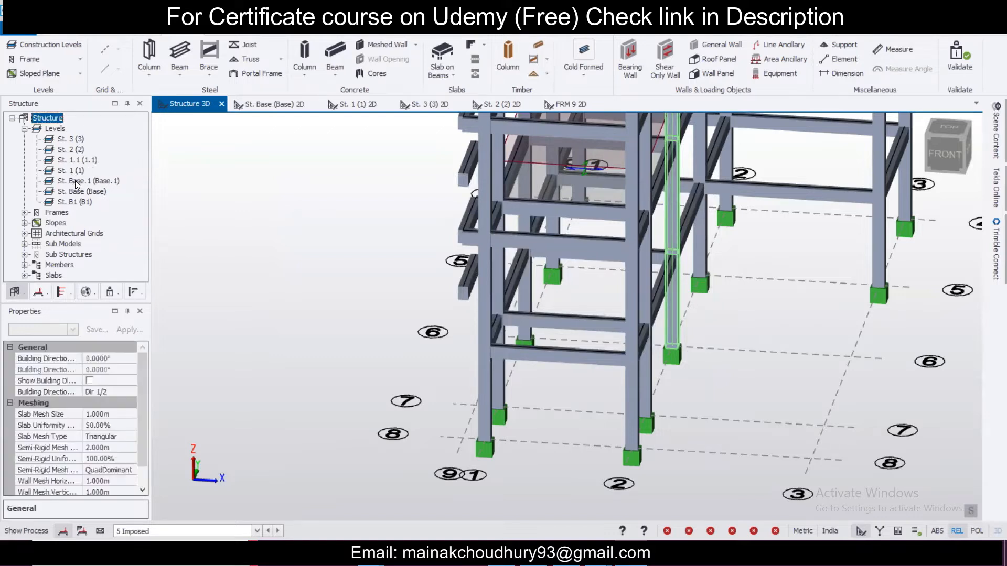
On the Base.1 level plan, draw 250x350 concrete beams along grid lines 7 and 8 joining the grid line 1 columns to the grid line 9 beam
double_click(76, 181)
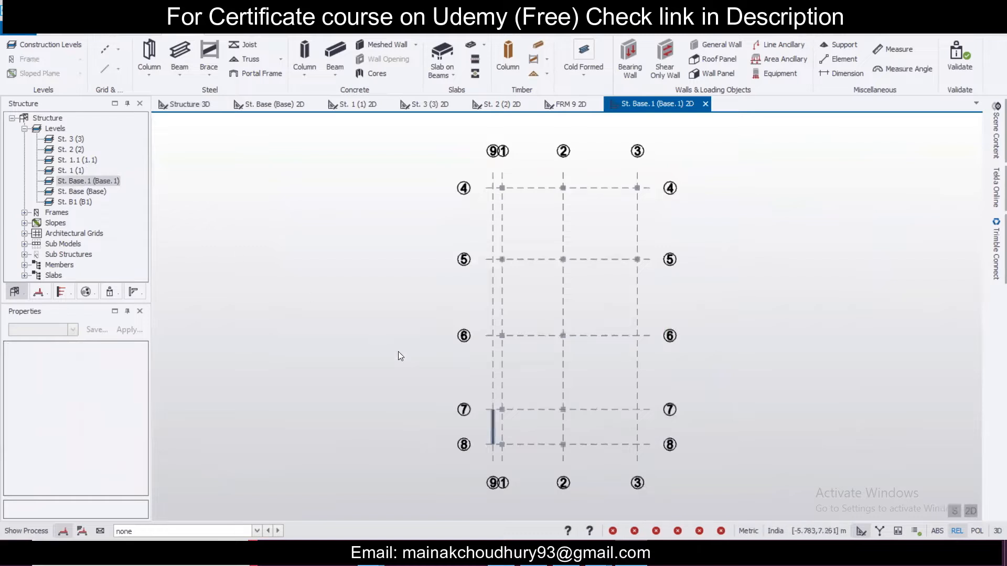
scroll(508, 439, up, 5)
middle_drag(520, 425, 524, 361)
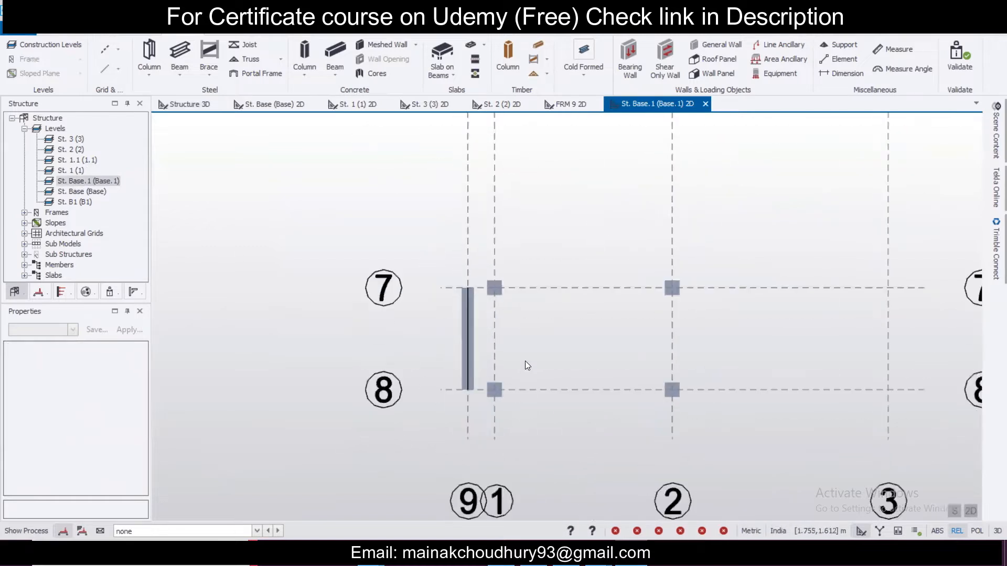
scroll(525, 361, up, 1)
click(339, 54)
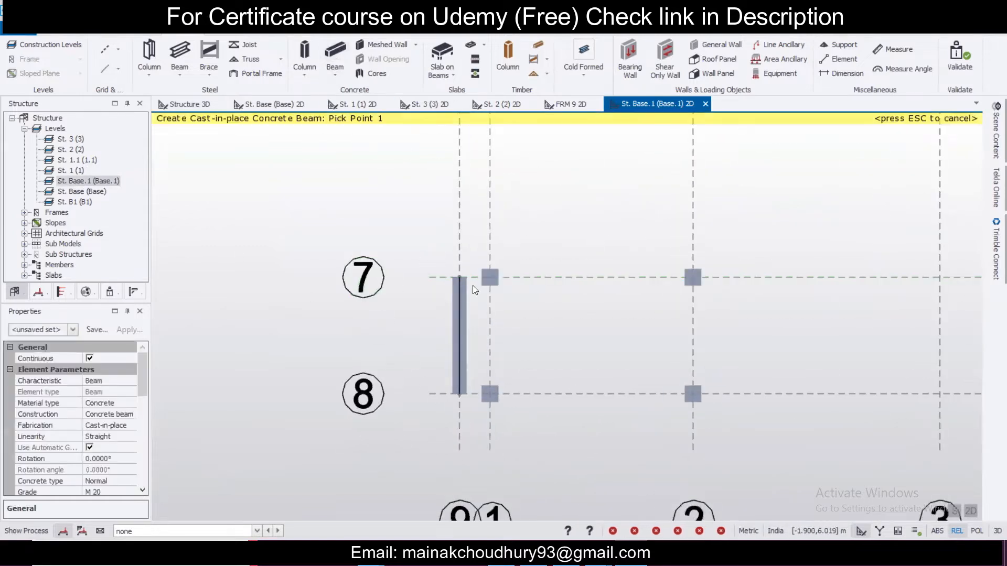
click(492, 281)
click(457, 277)
click(456, 392)
scroll(460, 404, up, 3)
key(Escape)
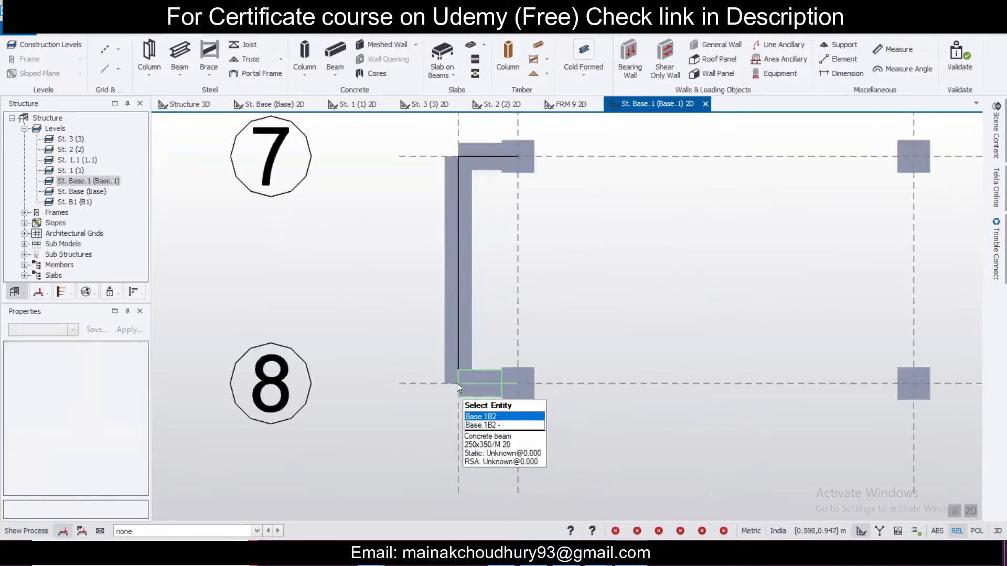
On the Base.1 level plan, set the fixity of both ends of the grid line 9 beam to Pin
double_click(446, 349)
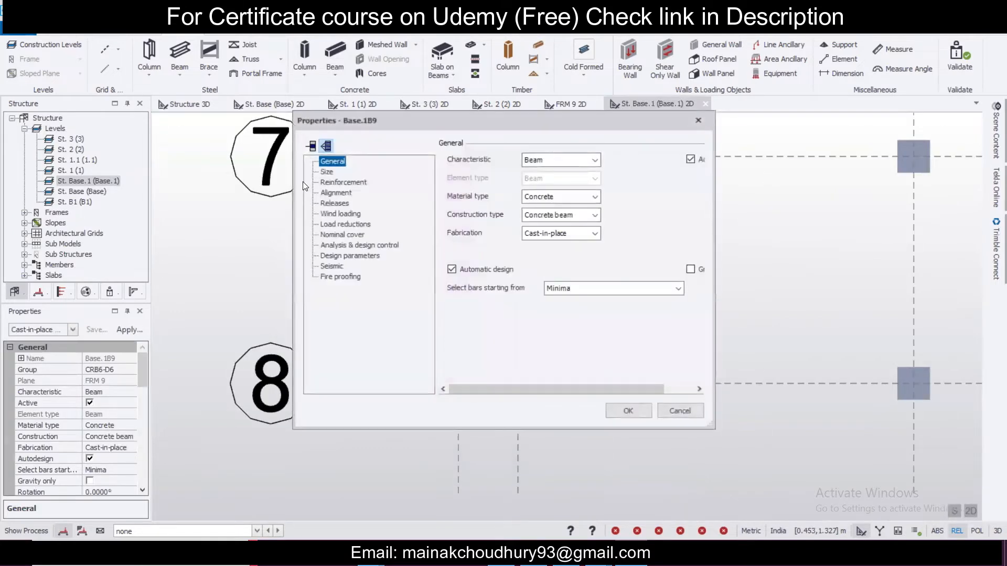
click(330, 203)
click(519, 164)
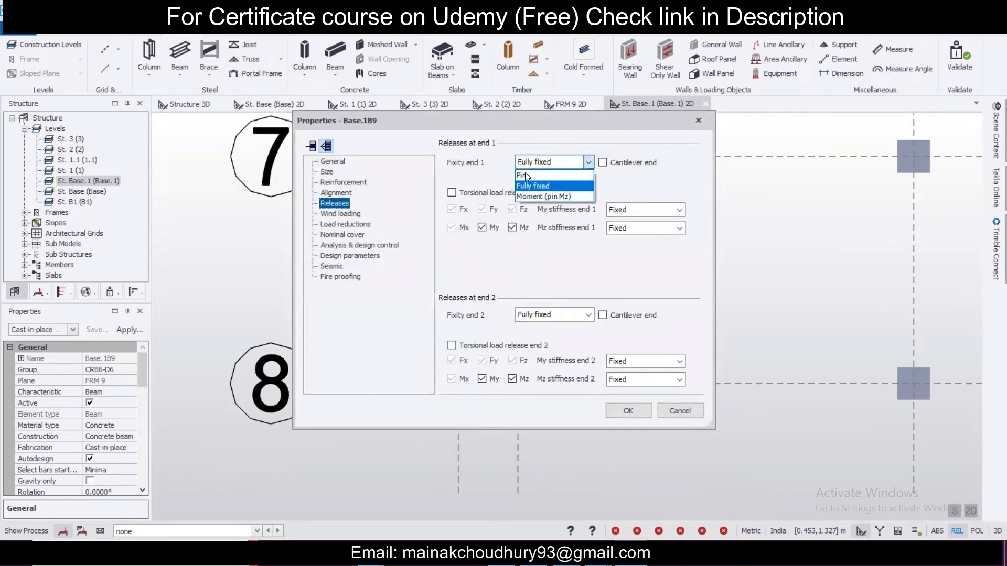
click(528, 180)
click(551, 315)
click(532, 331)
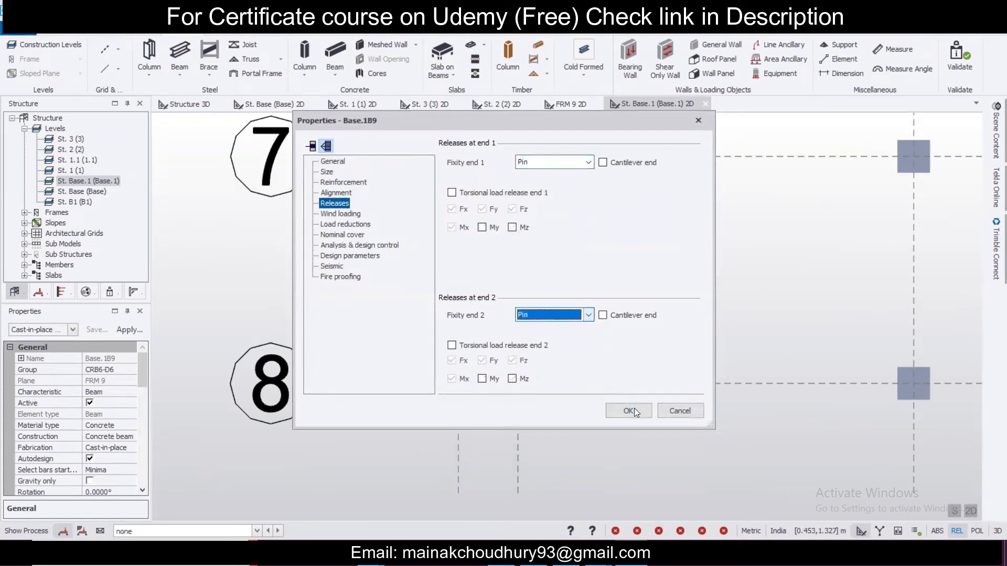
click(628, 411)
Set the end 1 fixity of the short grid line 7 beam on the Base.1 level to Pin
double_click(489, 169)
click(329, 203)
click(551, 162)
click(539, 175)
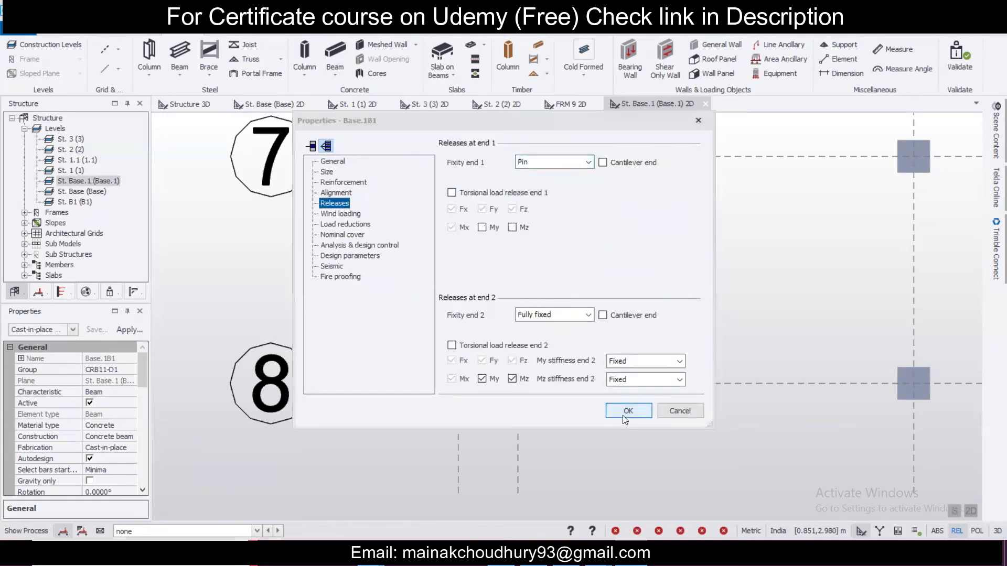
click(626, 414)
Set the end 1 fixity of the short grid line 8 beam on the Base.1 level to Pin
click(490, 391)
double_click(490, 390)
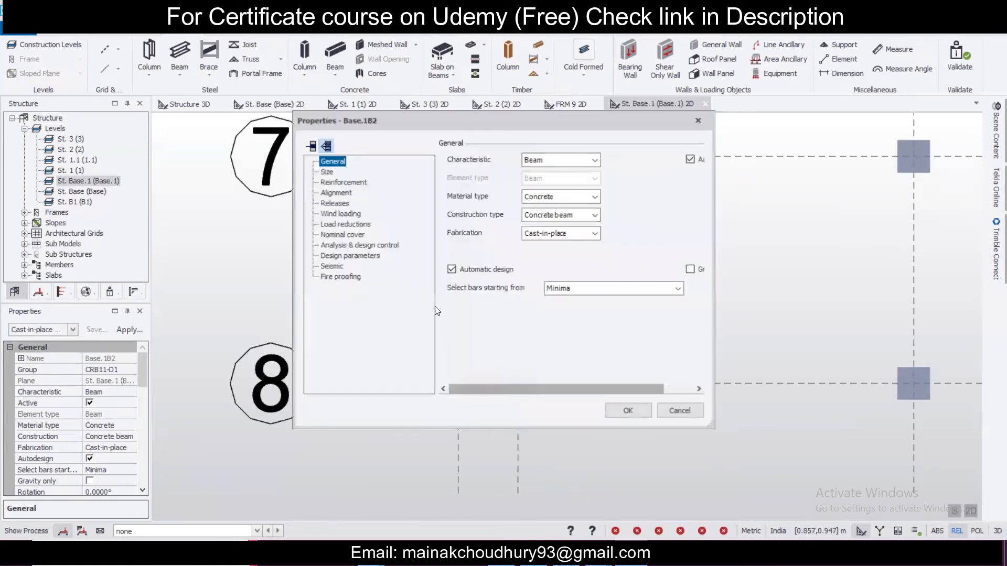
click(346, 203)
click(549, 160)
click(543, 170)
click(620, 418)
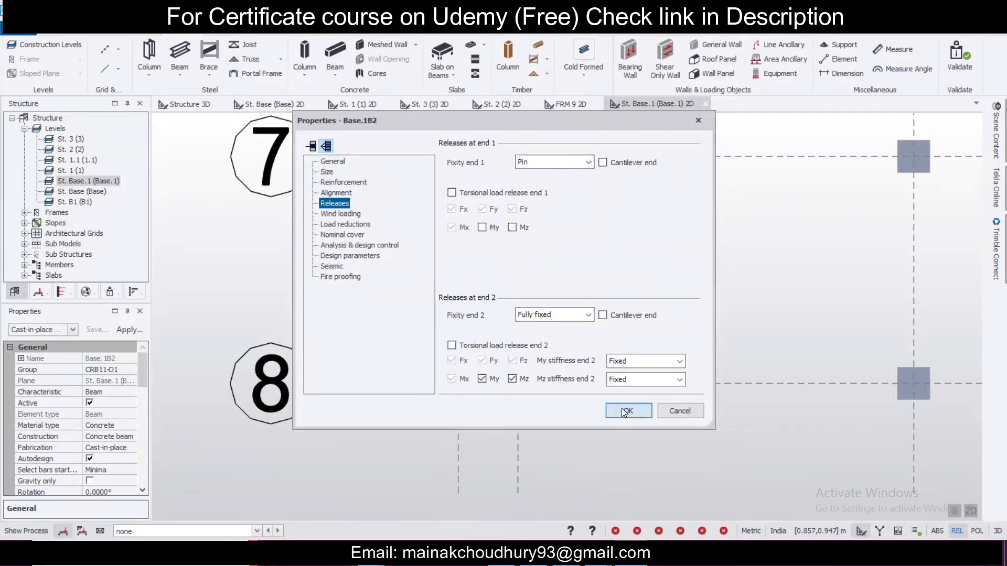
On the 1.1 level plan, draw an RB 250 x 350 concrete beam along grid line 7 from the grid line 1 column to grid line 9
click(177, 104)
scroll(292, 221, down, 3)
right_drag(300, 273, 408, 230)
scroll(348, 262, down, 2)
scroll(467, 182, up, 5)
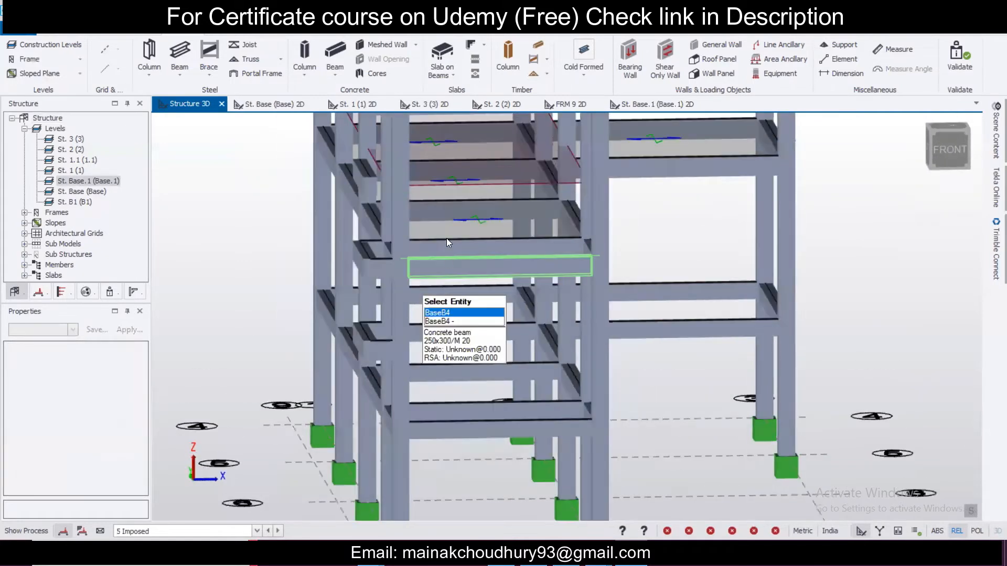
scroll(446, 238, down, 2)
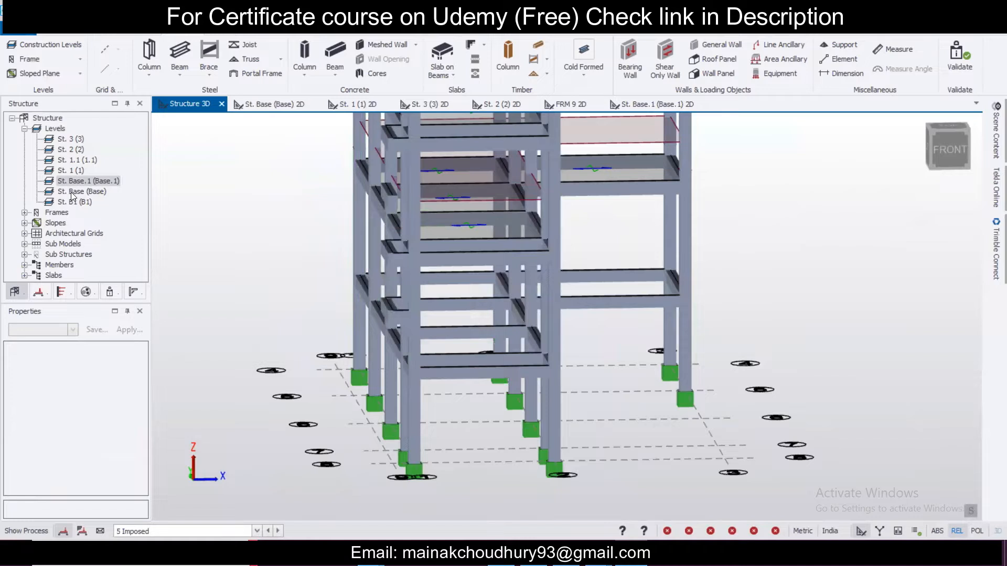
double_click(78, 160)
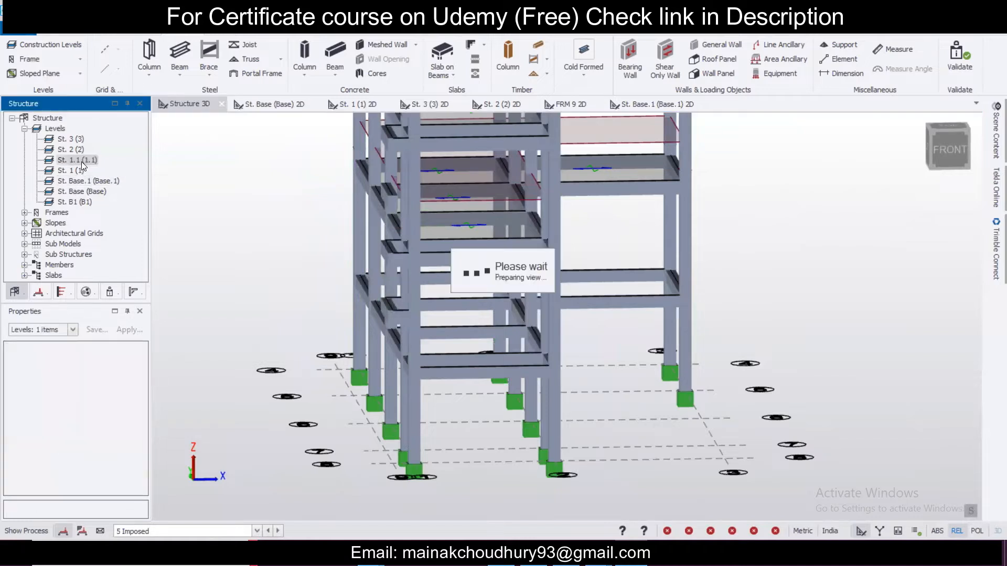
scroll(501, 440, up, 4)
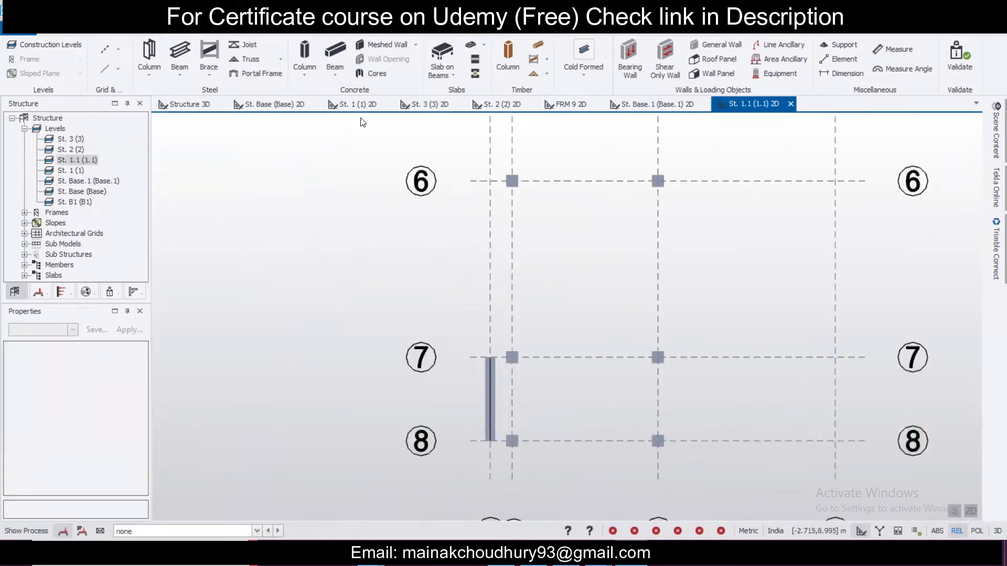
click(335, 59)
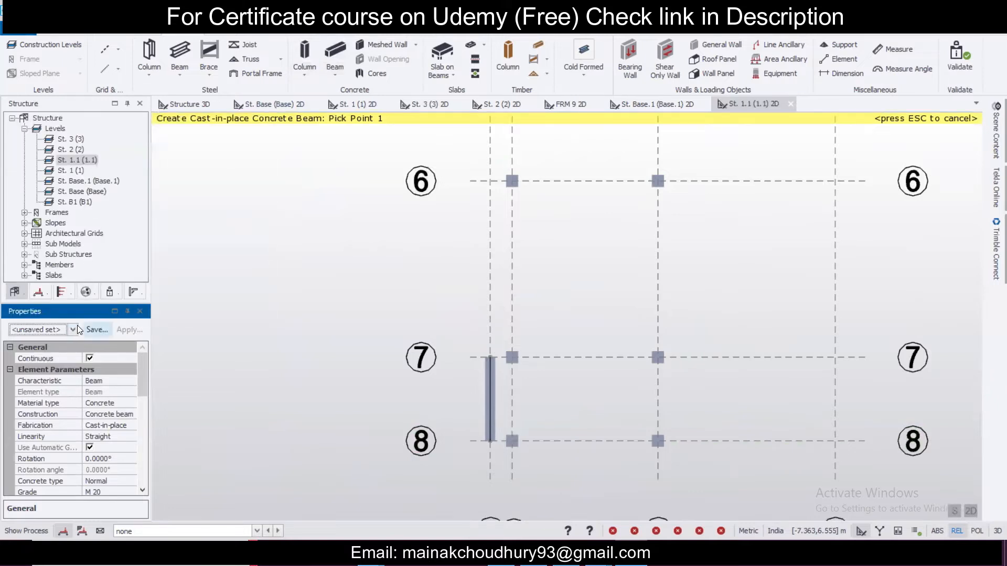
click(73, 329)
click(64, 153)
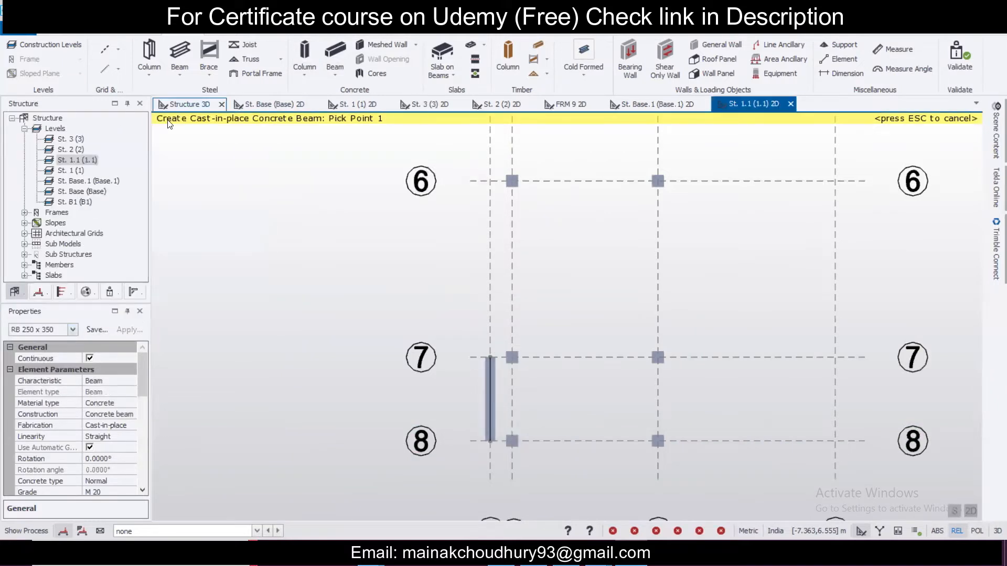
scroll(454, 383, up, 3)
click(516, 340)
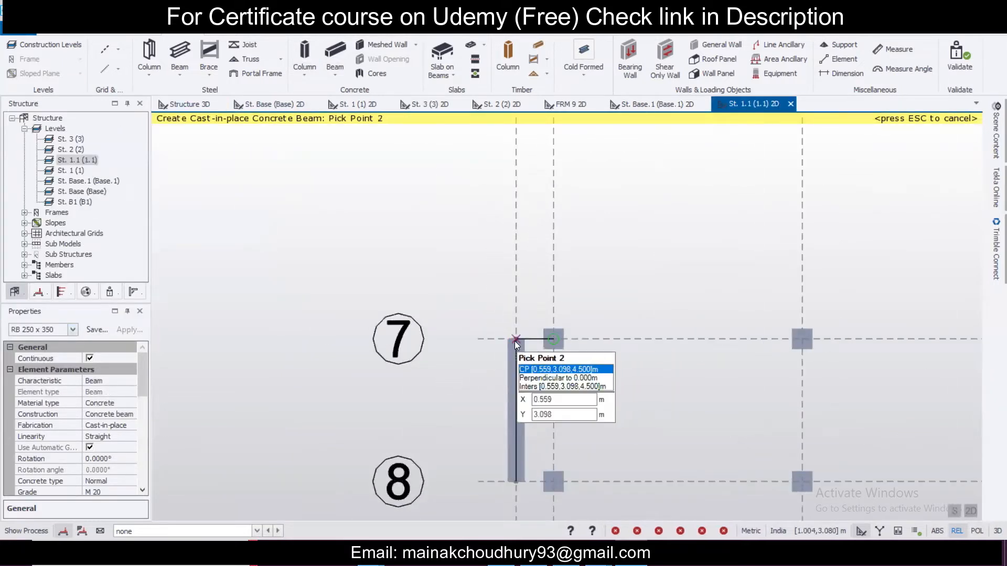
click(514, 341)
Draw a matching 250x350 concrete beam along grid line 8 from the grid line 1 column to the grid line 9 beam
scroll(517, 318, down, 3)
scroll(543, 419, up, 4)
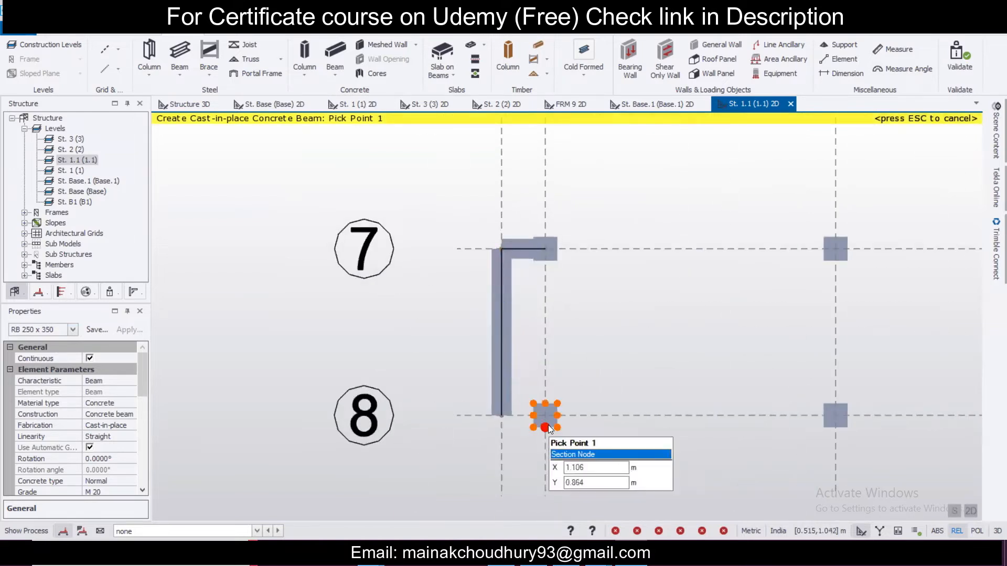
click(546, 420)
click(502, 416)
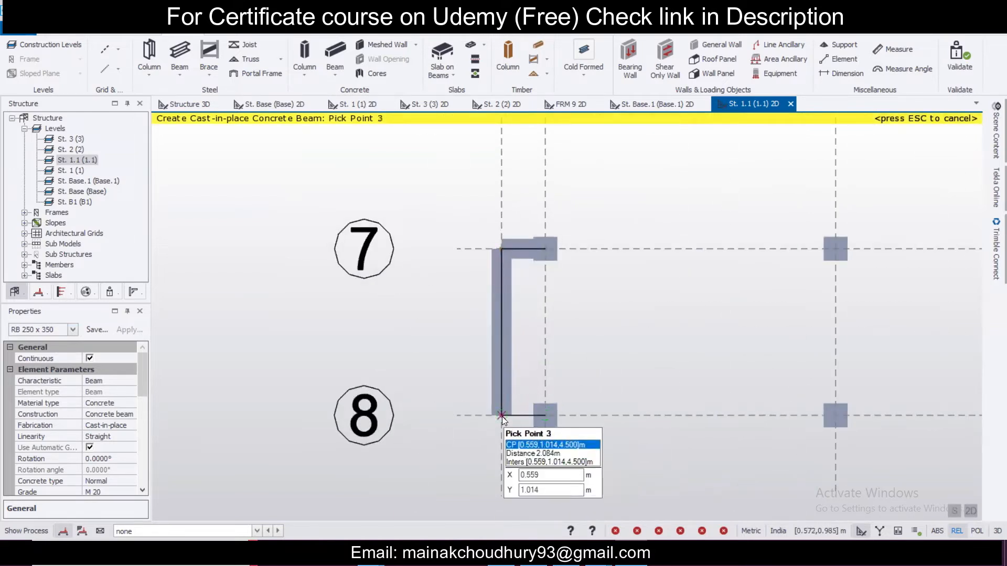
key(Escape)
Set the end 1 fixity of the short grid line 8 beam on the 1.1 level to Pin
click(517, 422)
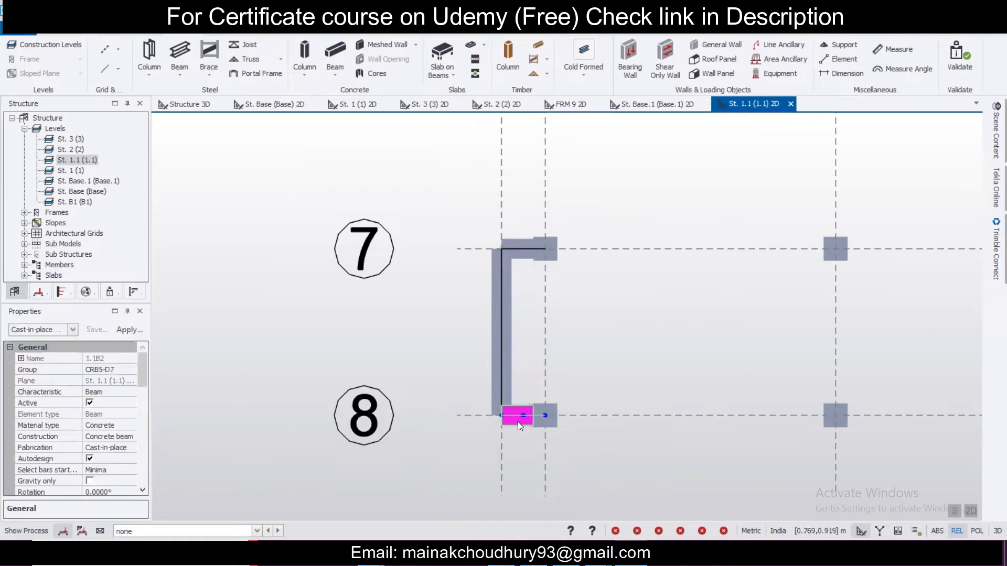
double_click(517, 421)
click(336, 203)
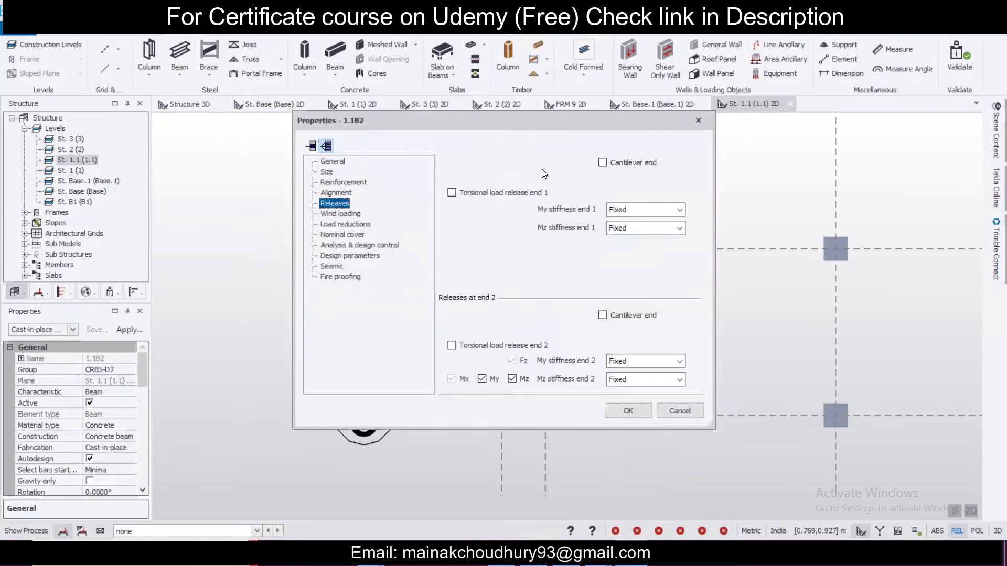
click(568, 162)
click(557, 175)
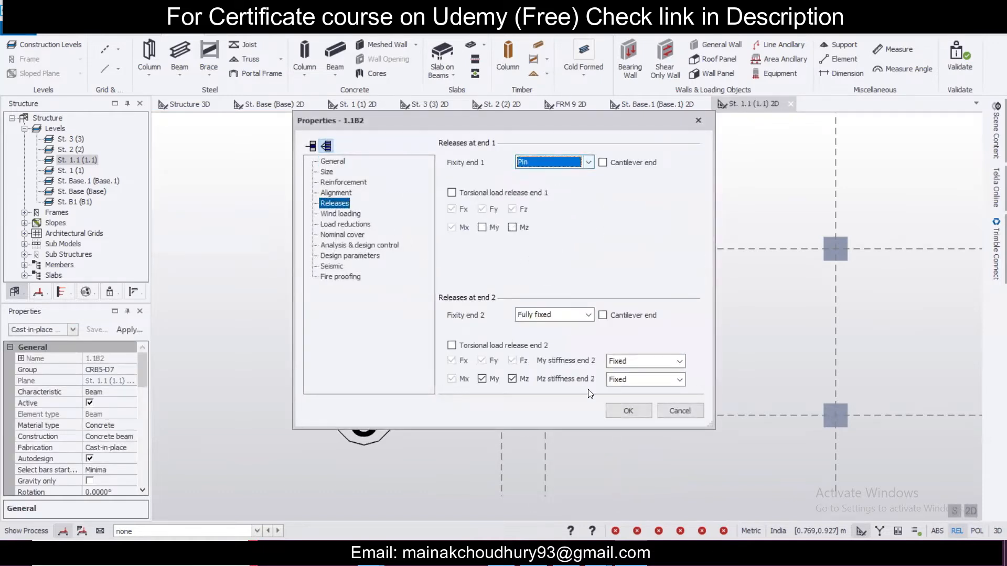
click(629, 410)
Set the end 1 fixity of the short grid line 7 beam on the 1.1 level to Pin
double_click(521, 256)
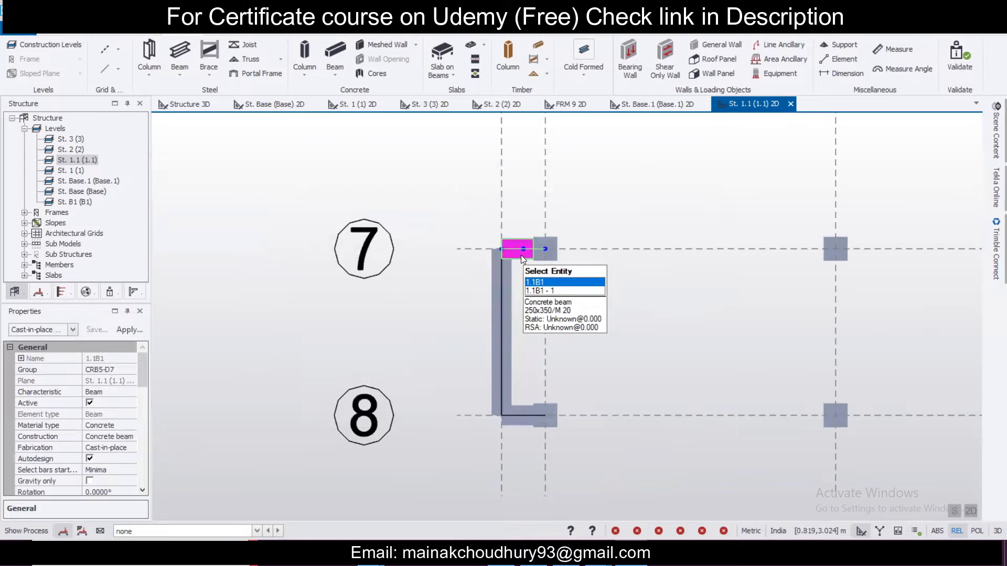
click(336, 203)
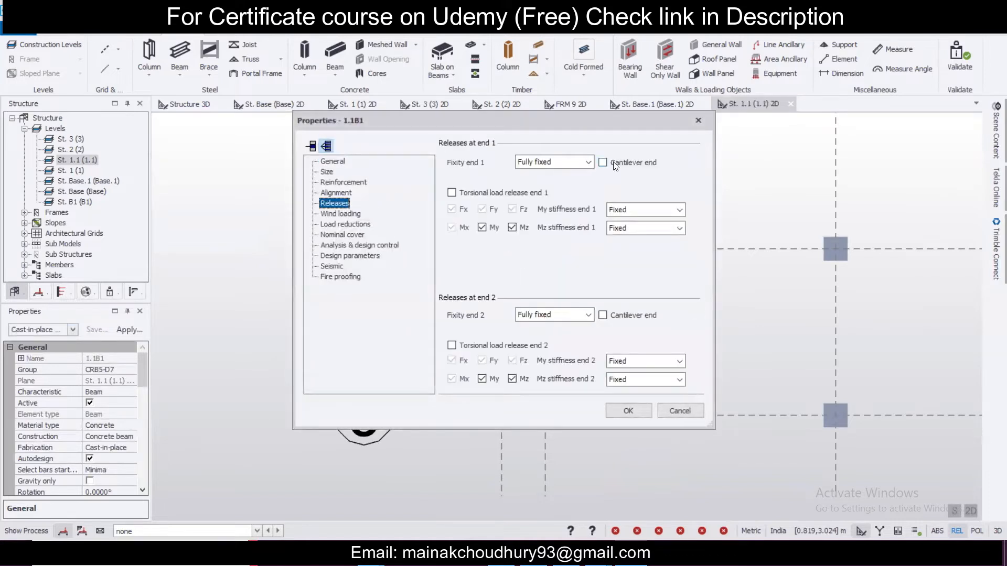
click(579, 166)
click(557, 175)
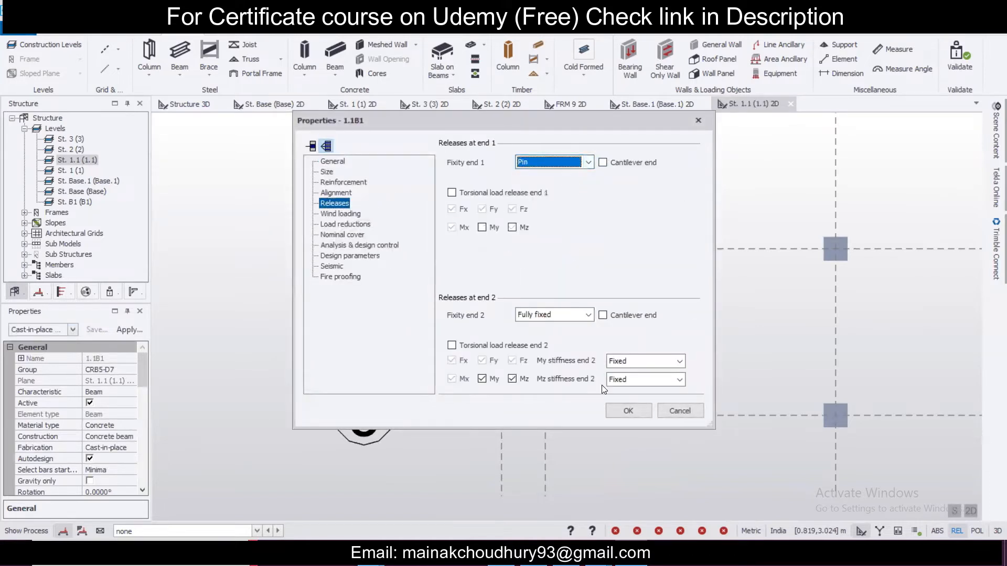
click(624, 409)
Set the fixity of both ends of the grid line 9 beam on the 1.1 level to Pin
double_click(505, 346)
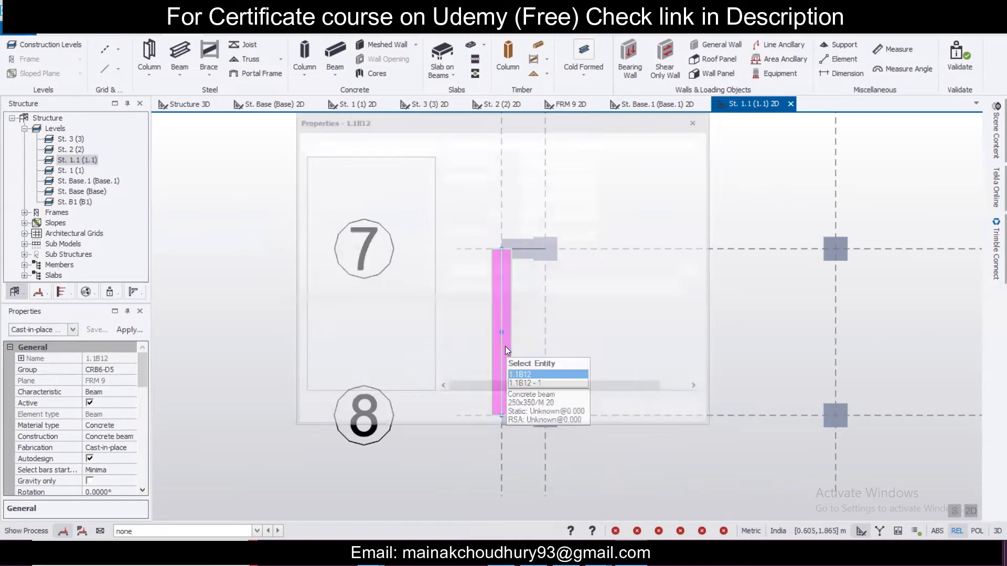
click(336, 203)
click(546, 162)
click(543, 176)
click(545, 315)
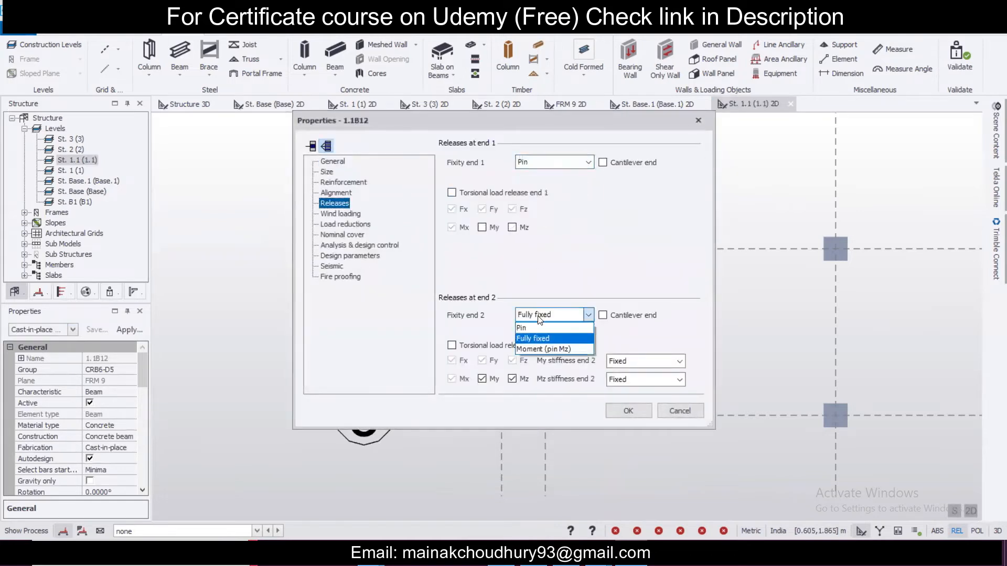
click(543, 328)
click(629, 410)
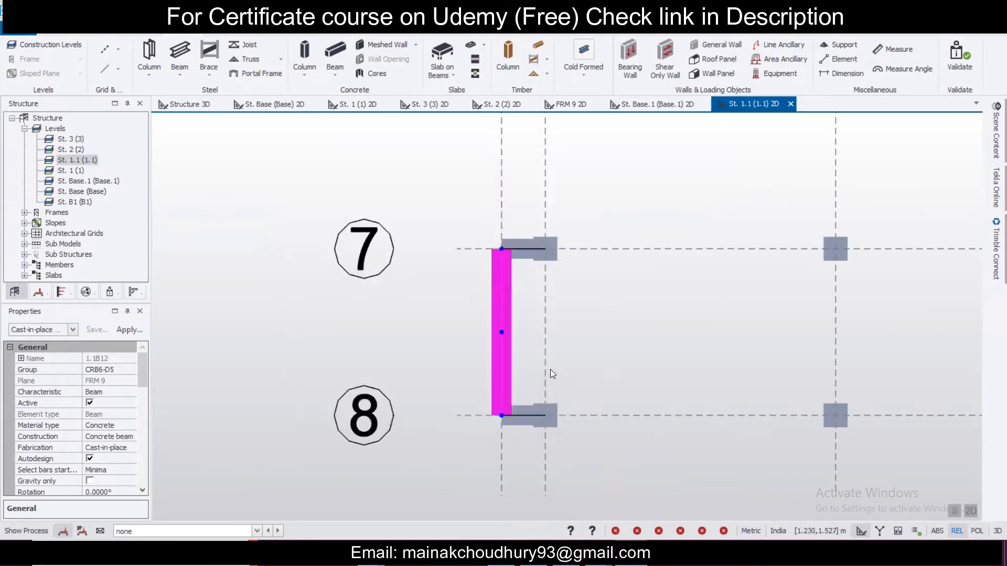
Examine the intermediate-level beams around the tower bay in the 3D structure view
mouse_move(506, 329)
scroll(505, 324, down, 1)
scroll(505, 324, up, 2)
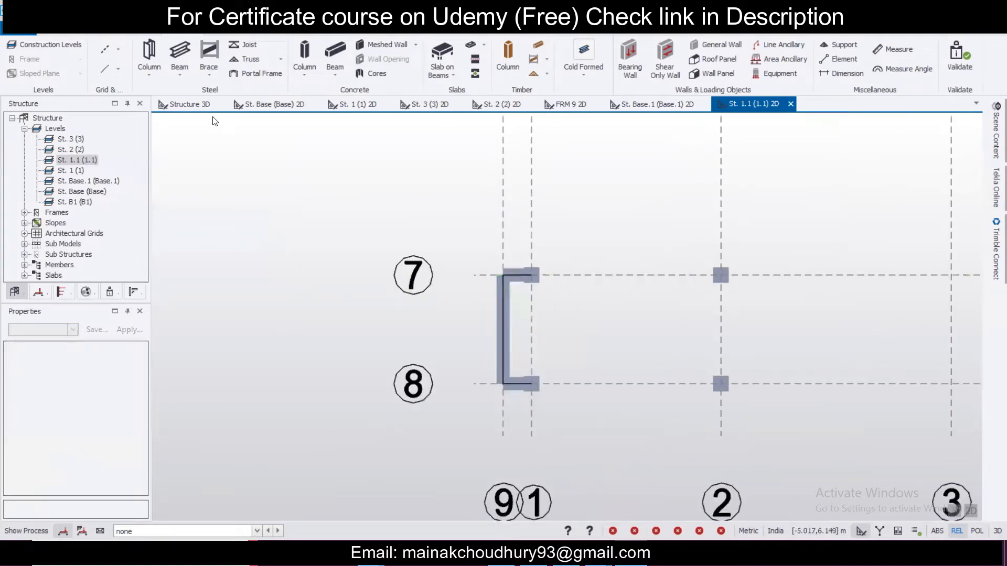
click(194, 108)
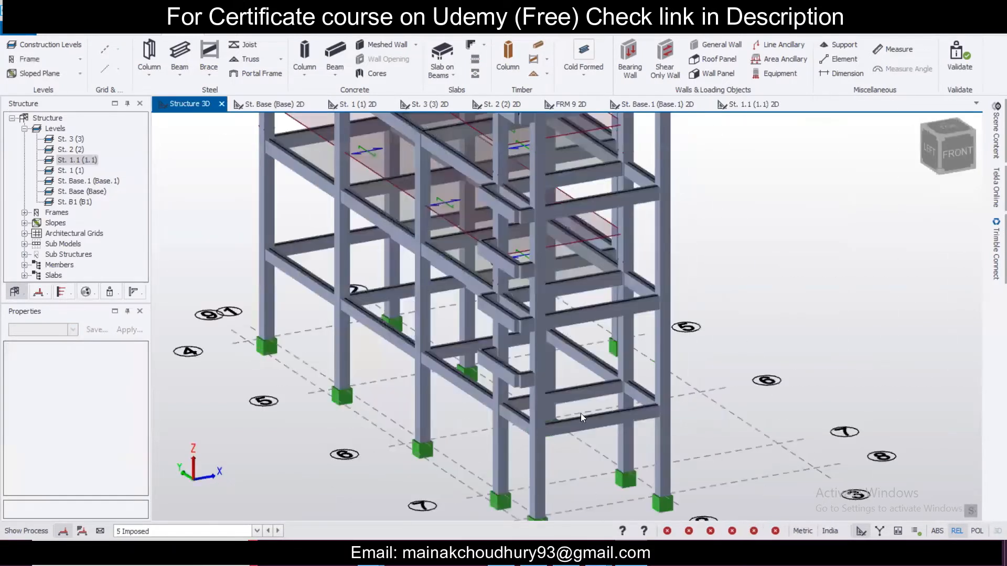
scroll(525, 403, down, 5)
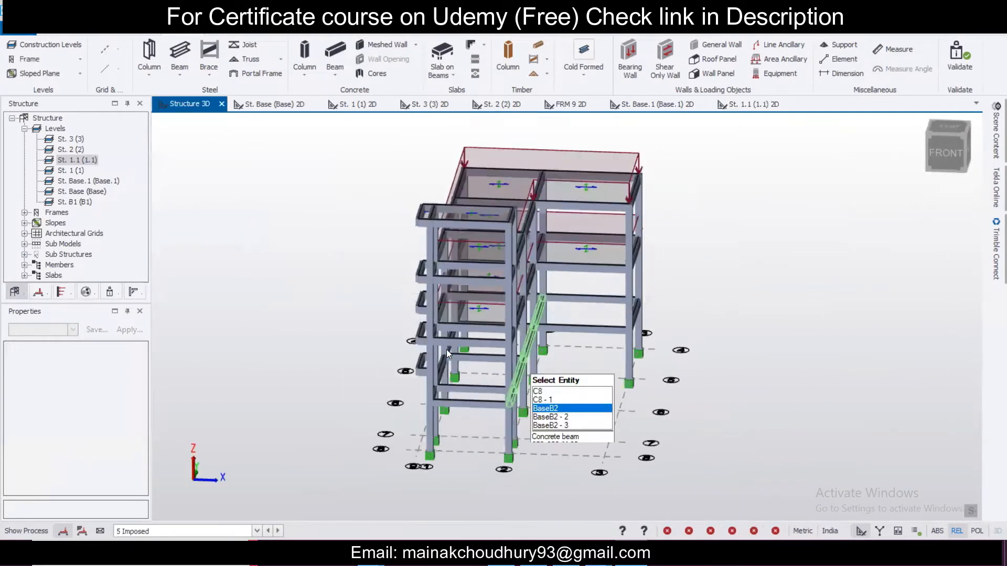
scroll(419, 409, up, 5)
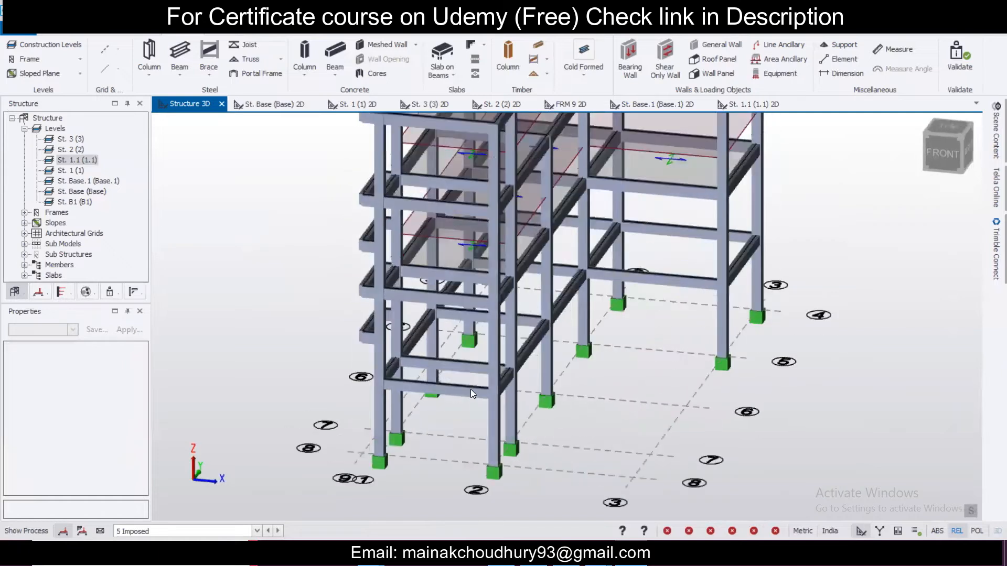
right_drag(470, 389, 447, 395)
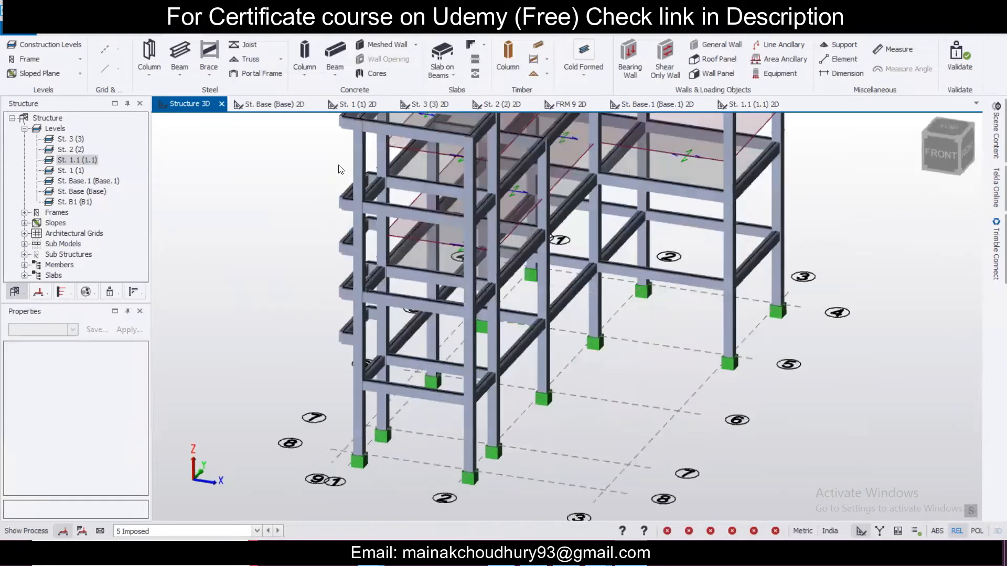
Start a flat slab item with the diaphragm option None and an overall depth of 150 mm
click(450, 76)
click(458, 107)
drag(144, 384, 130, 472)
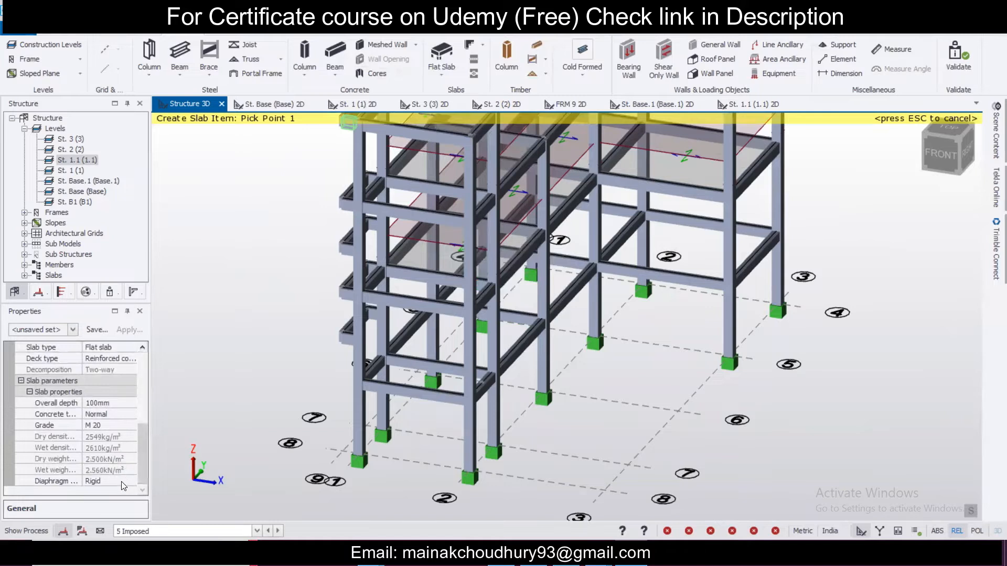
click(124, 485)
click(128, 482)
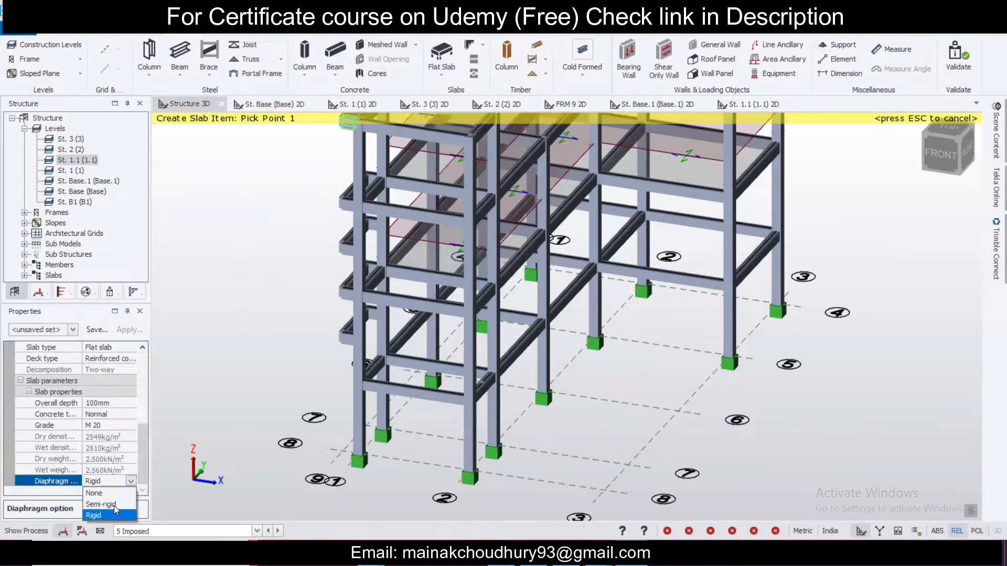
click(108, 493)
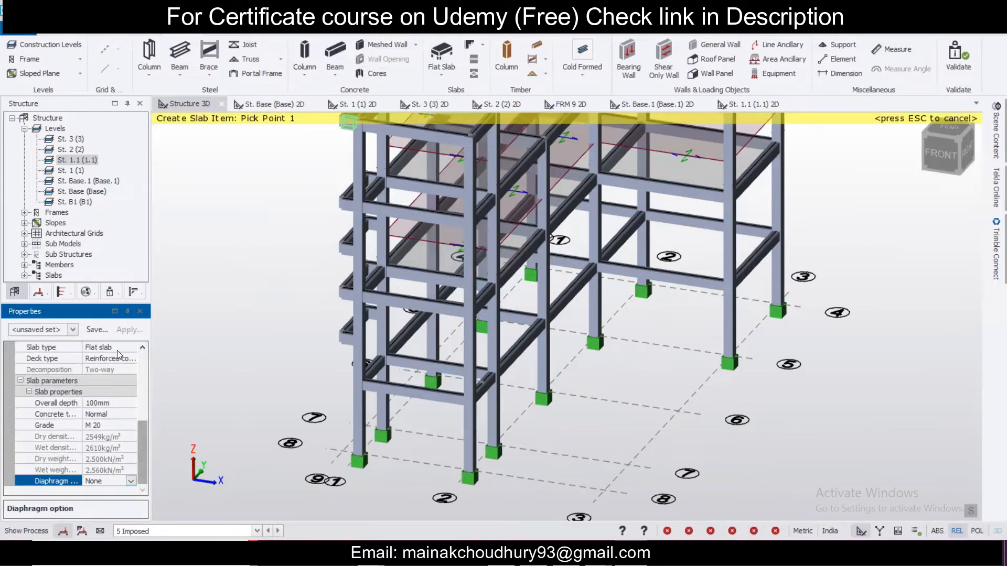
click(122, 402)
click(69, 405)
text(12)
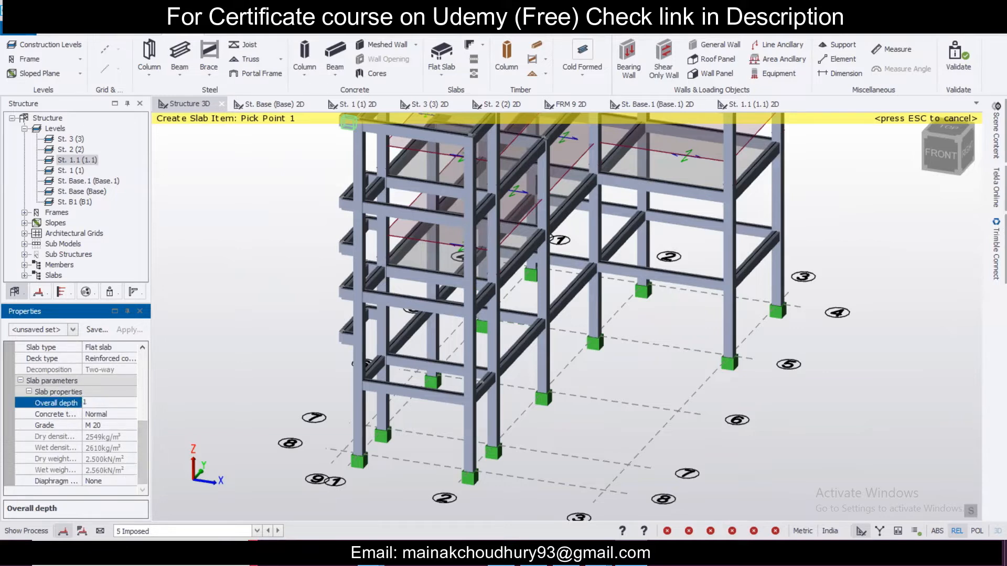
Save the current slab settings as a property set named Stair slab
click(97, 332)
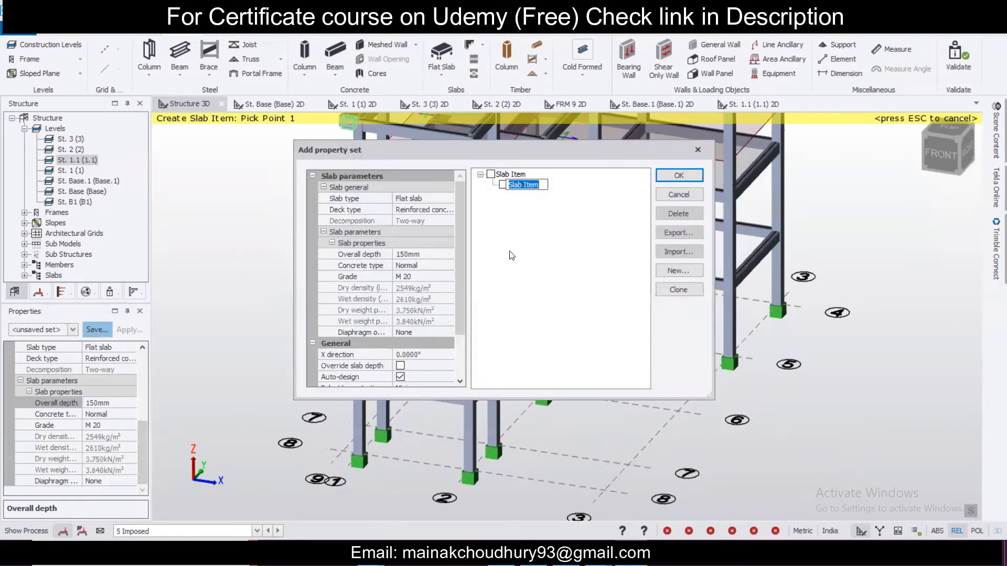
text(Stair slab)
click(683, 176)
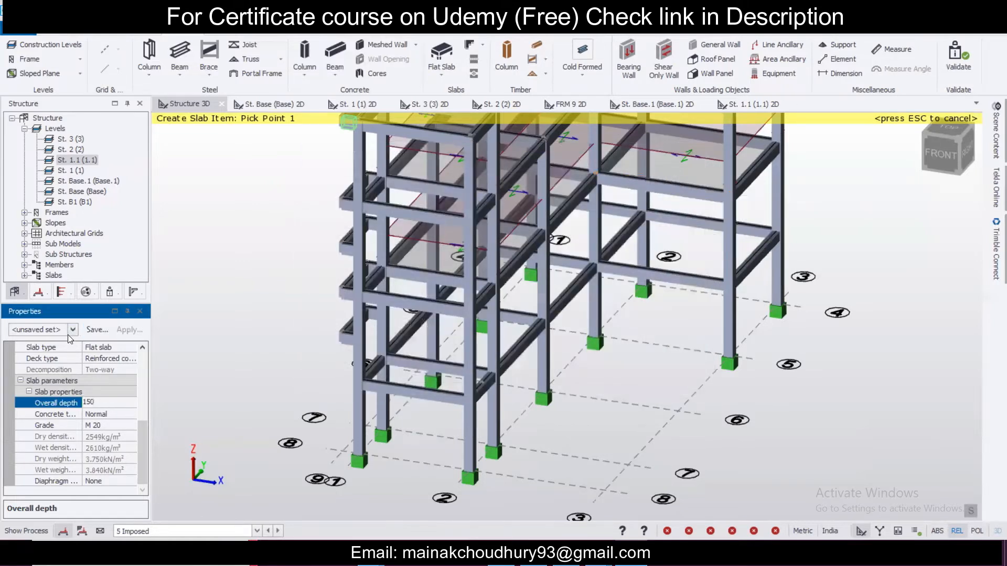
Load the Stair slab property set and place the lower sloping flight from the base-level beam up to the Base.1 landing beam, covering half the bay width
click(73, 329)
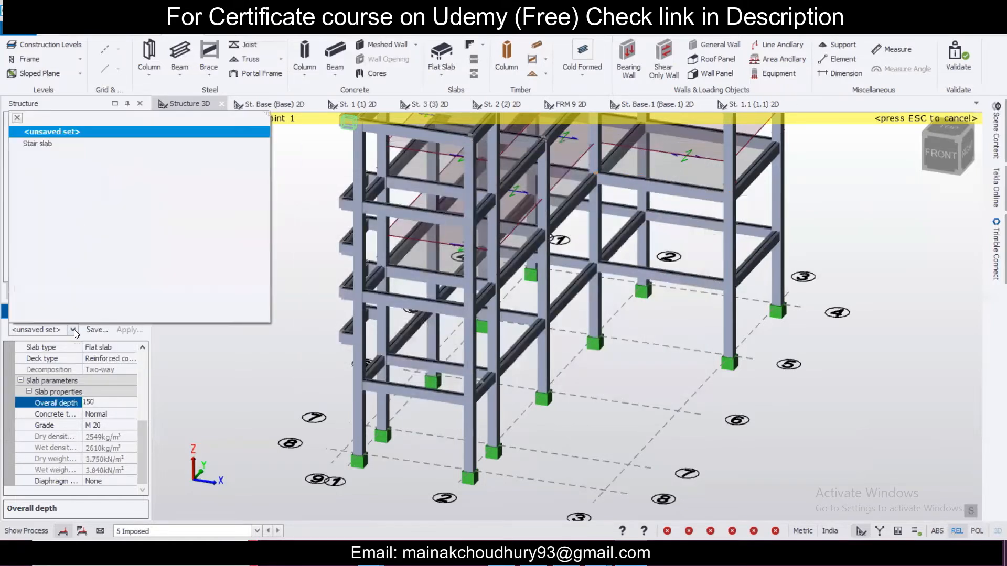
click(93, 143)
right_drag(518, 445, 363, 459)
scroll(496, 443, up, 2)
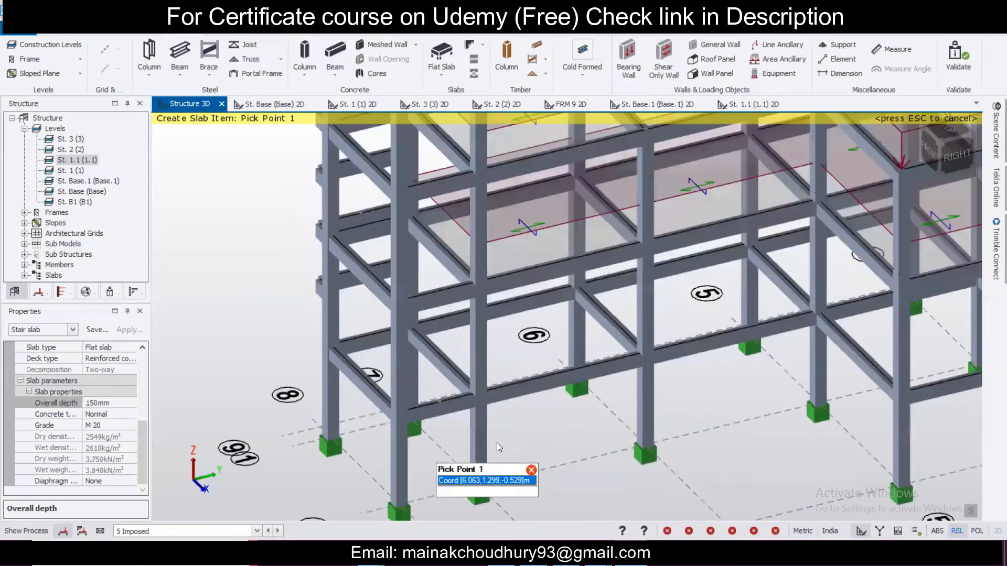
scroll(407, 448, up, 3)
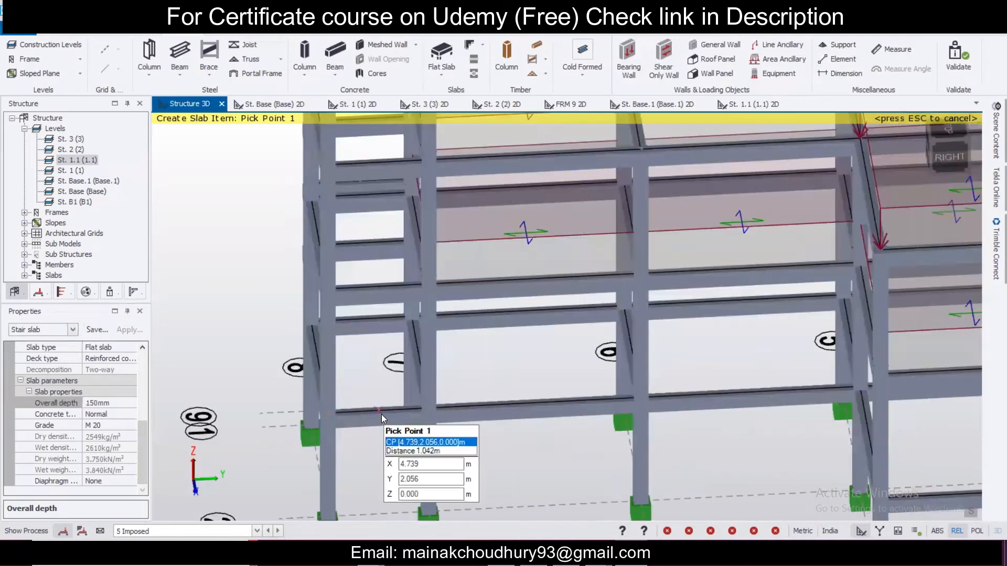
click(381, 415)
middle_drag(400, 341, 497, 347)
right_drag(521, 378, 566, 352)
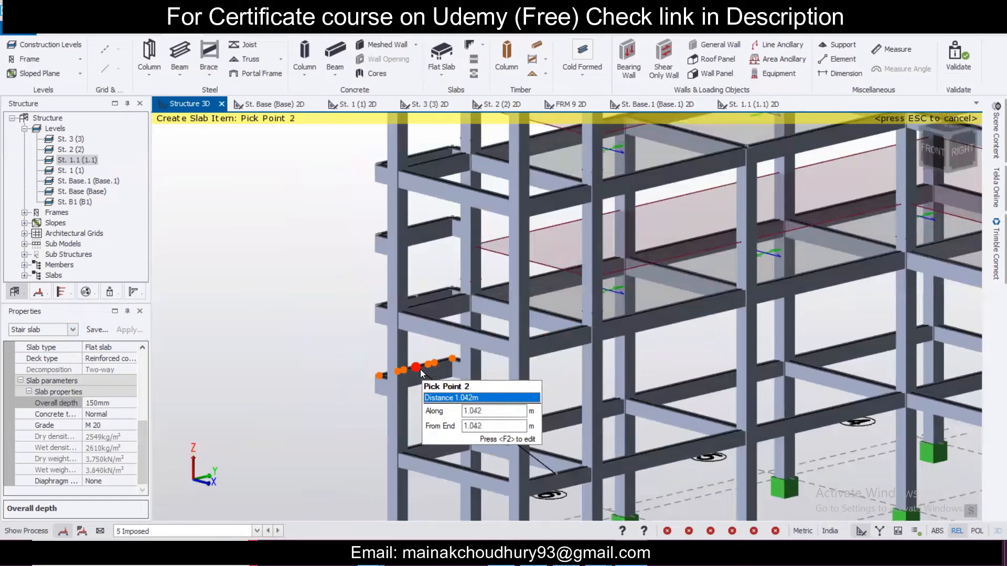
click(420, 369)
click(376, 371)
scroll(376, 367, down, 5)
click(467, 440)
click(468, 440)
Place the return flight slab across the other half of the bay, from the Base.1 landing beam up to the level 1 beam, and finish slab creation
right_drag(472, 438, 845, 430)
scroll(757, 444, up, 5)
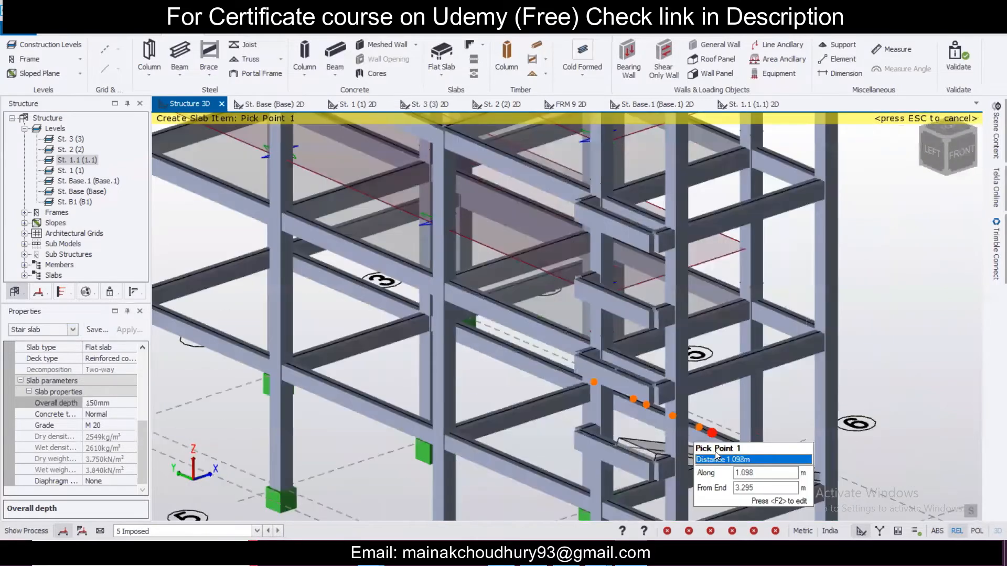
click(627, 454)
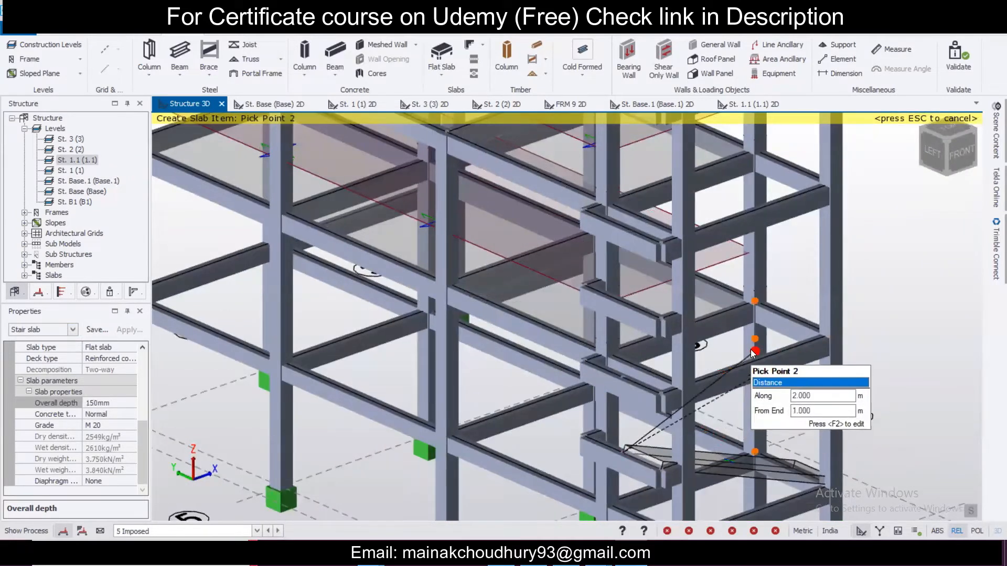
click(789, 318)
click(755, 304)
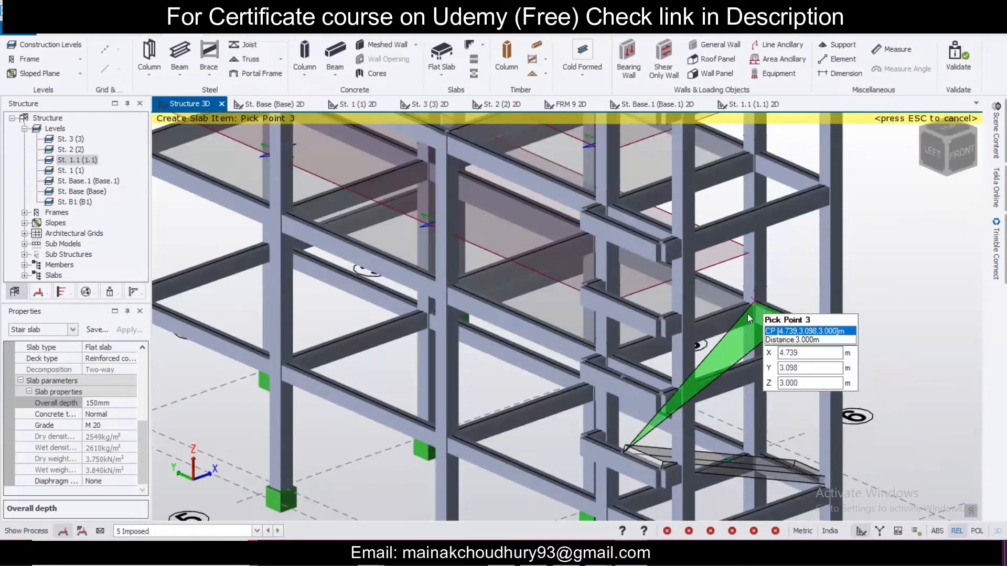
click(586, 435)
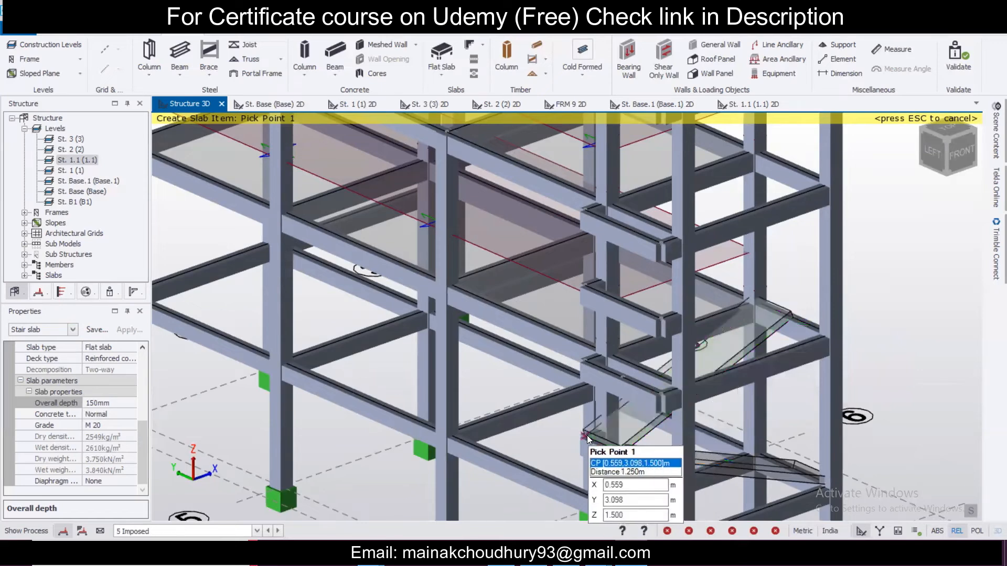
scroll(587, 435, down, 1)
scroll(624, 422, down, 3)
right_drag(785, 415, 420, 395)
key(Escape)
scroll(383, 399, up, 3)
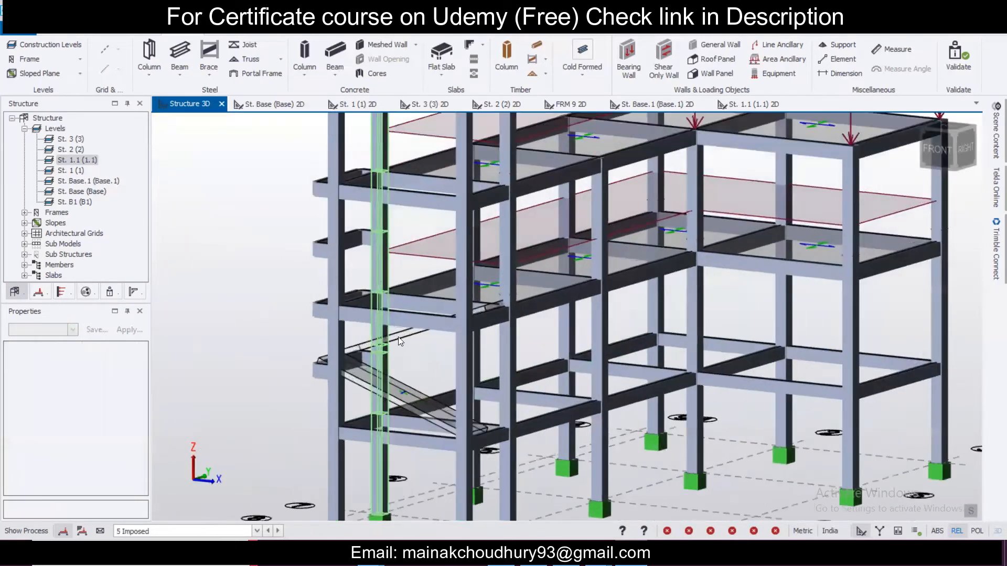
click(404, 390)
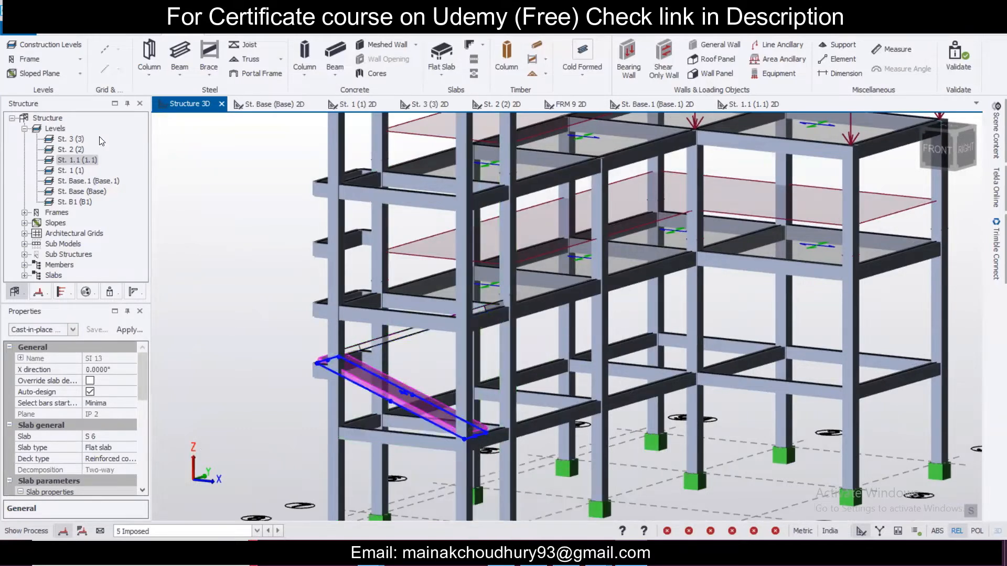
click(192, 33)
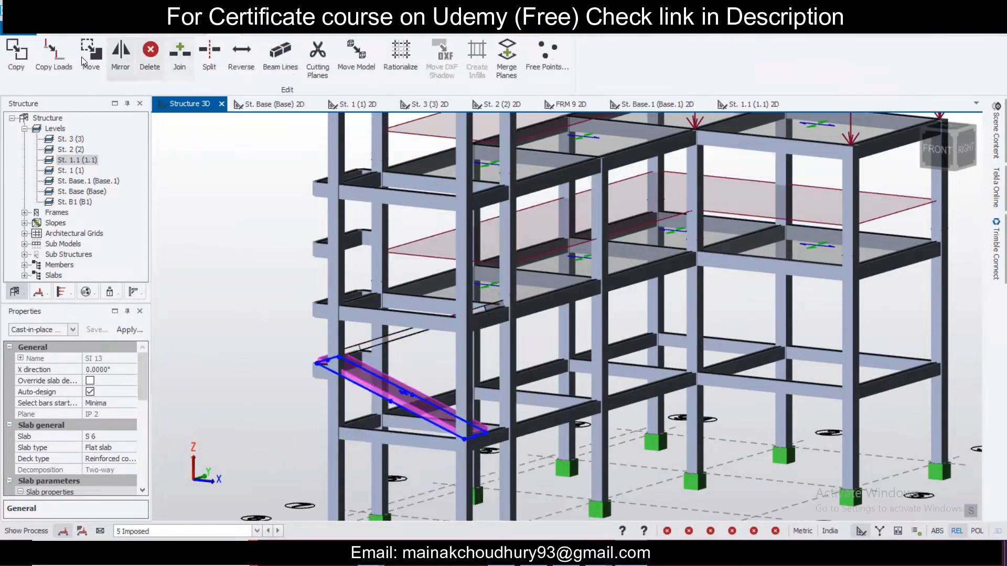
click(15, 55)
click(463, 444)
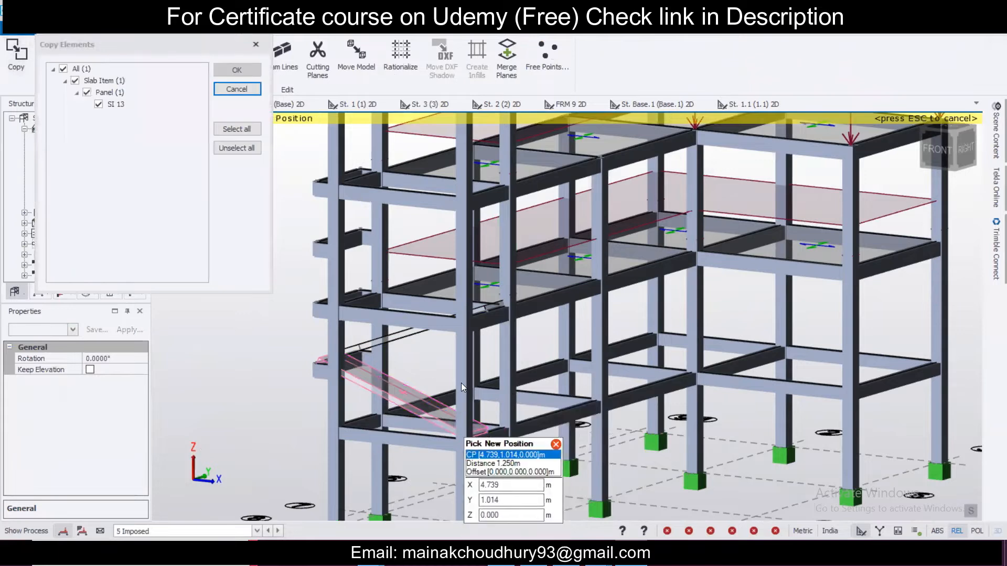
click(474, 337)
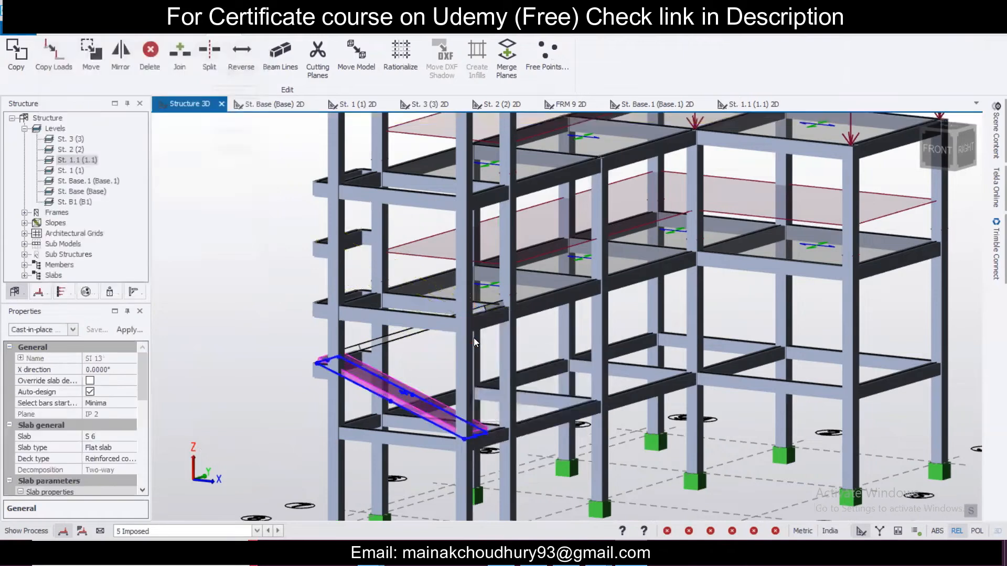
Copy both sloping stair slabs together up one storey, from the base-level corner to the matching level 1 corner at Z 3.000 m
click(411, 339)
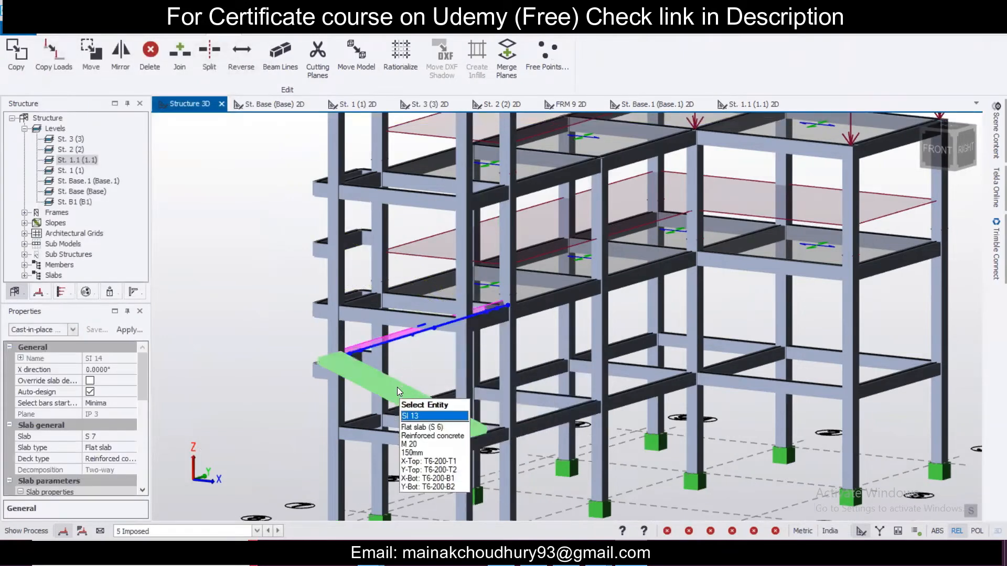
ctrl+click(398, 387)
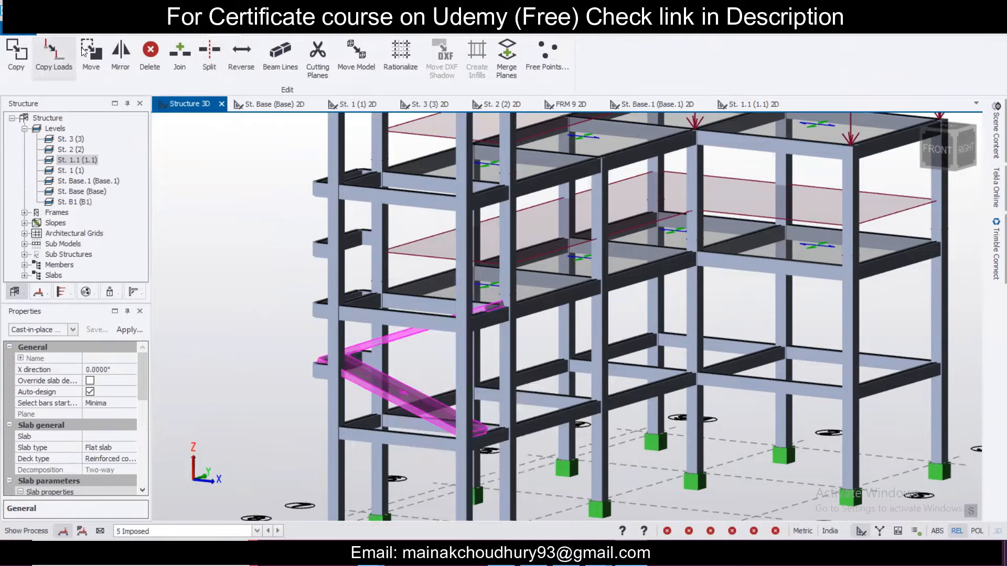
click(16, 52)
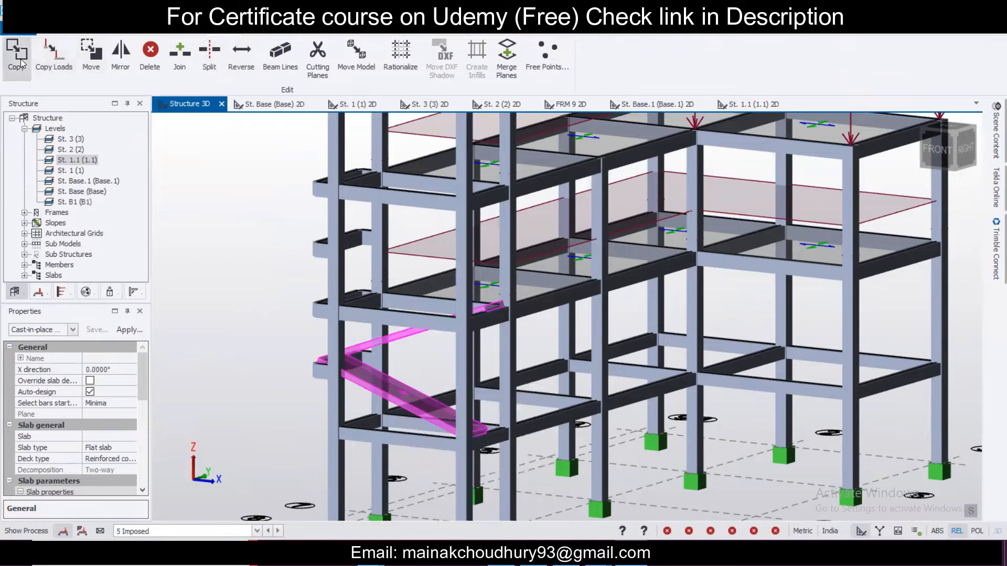
click(460, 434)
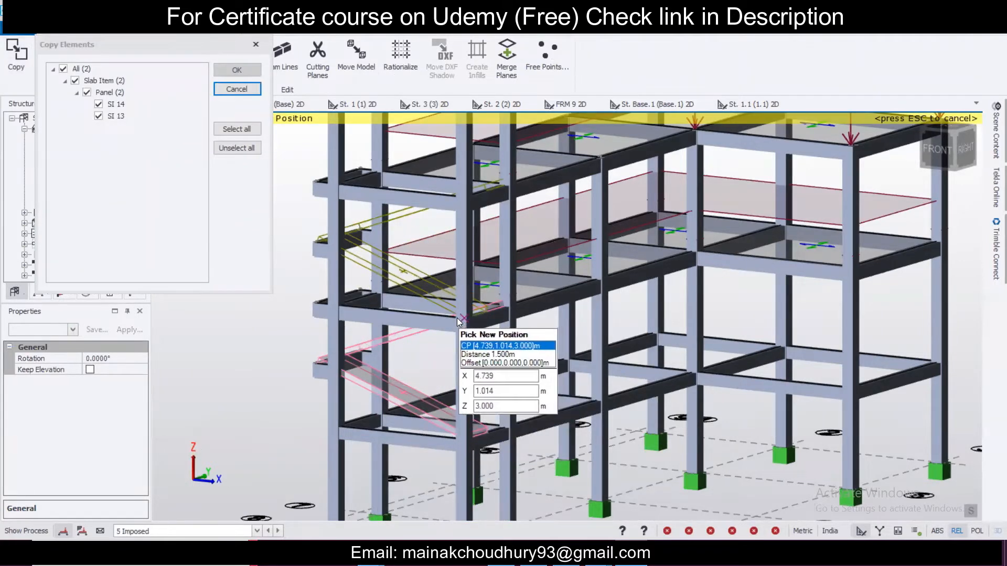
click(456, 318)
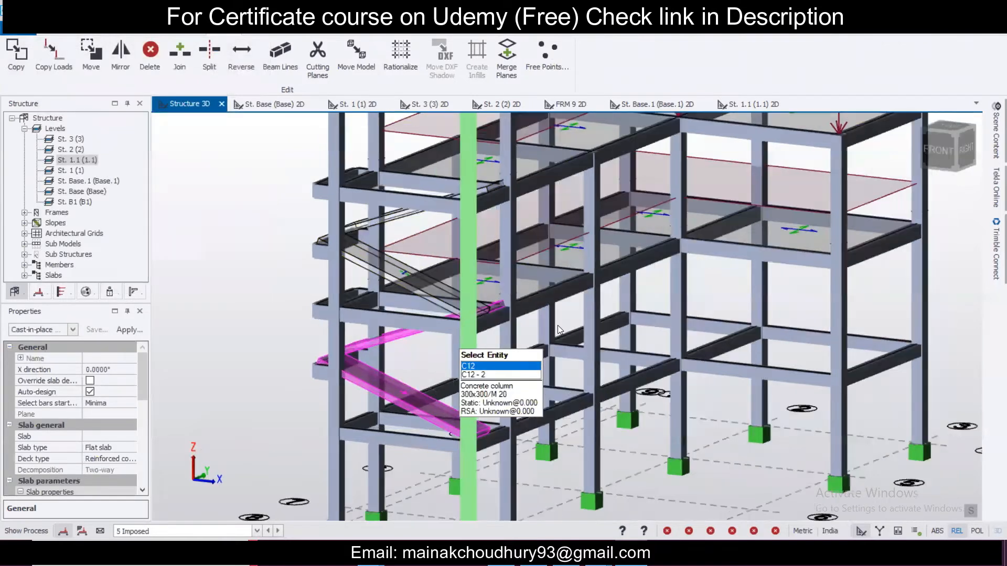
right_drag(746, 338, 783, 328)
scroll(792, 324, down, 1)
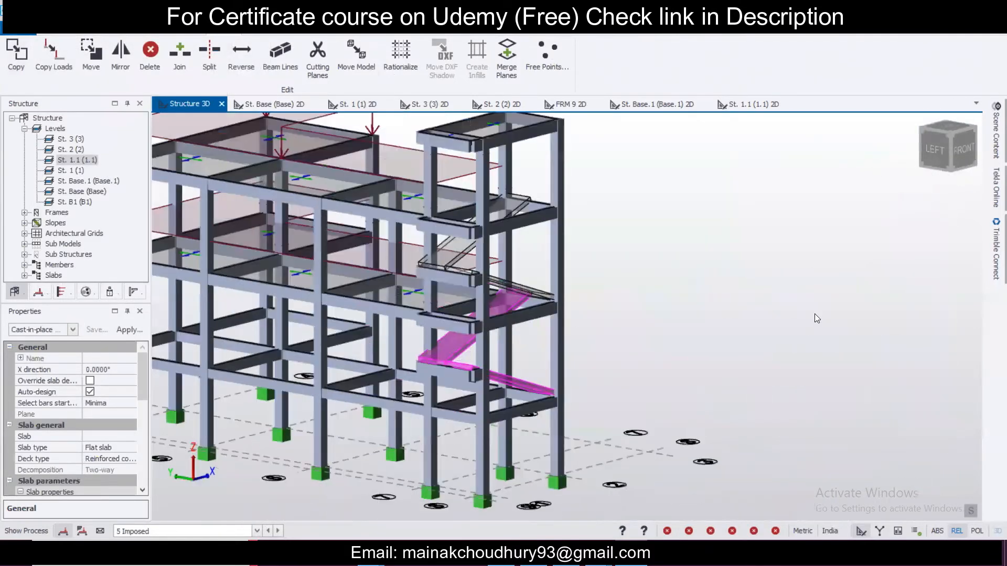
key(Escape)
right_drag(697, 317, 533, 315)
scroll(534, 316, down, 2)
right_drag(710, 339, 855, 286)
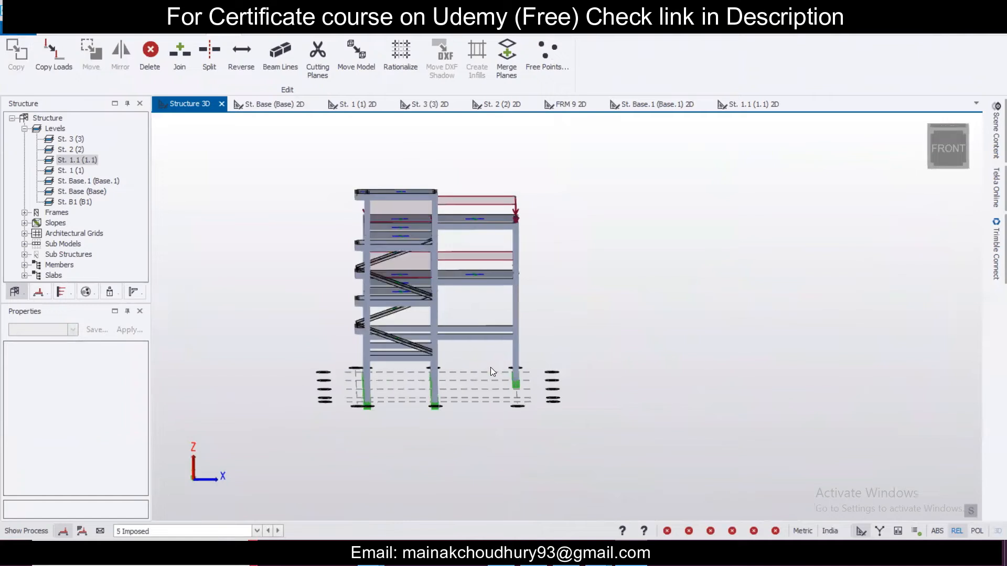
right_drag(490, 367, 404, 382)
scroll(358, 376, up, 3)
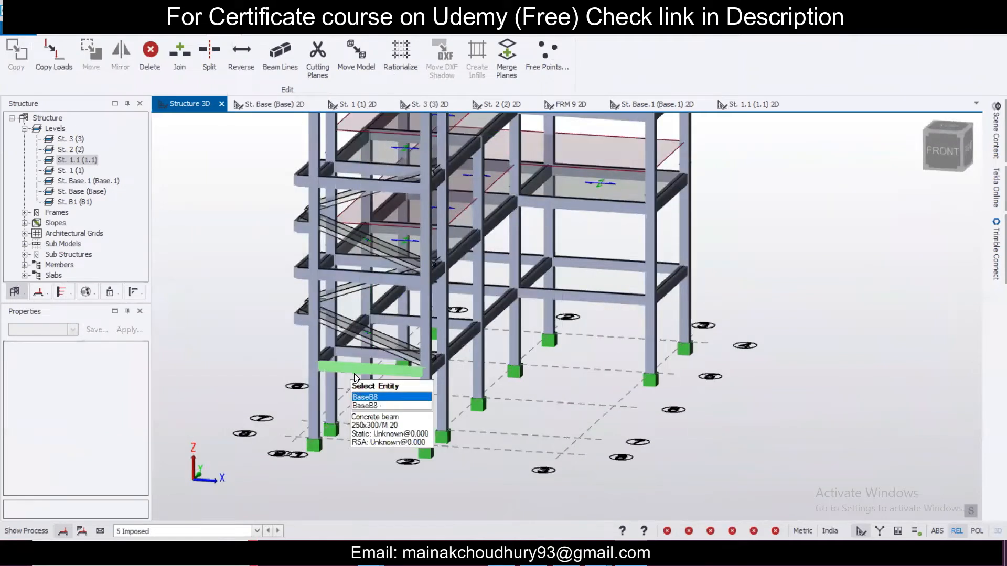
Apply a 1 kN/m² slab load to the sloping stair slabs in the 3 Dead loadcase
click(212, 535)
click(180, 447)
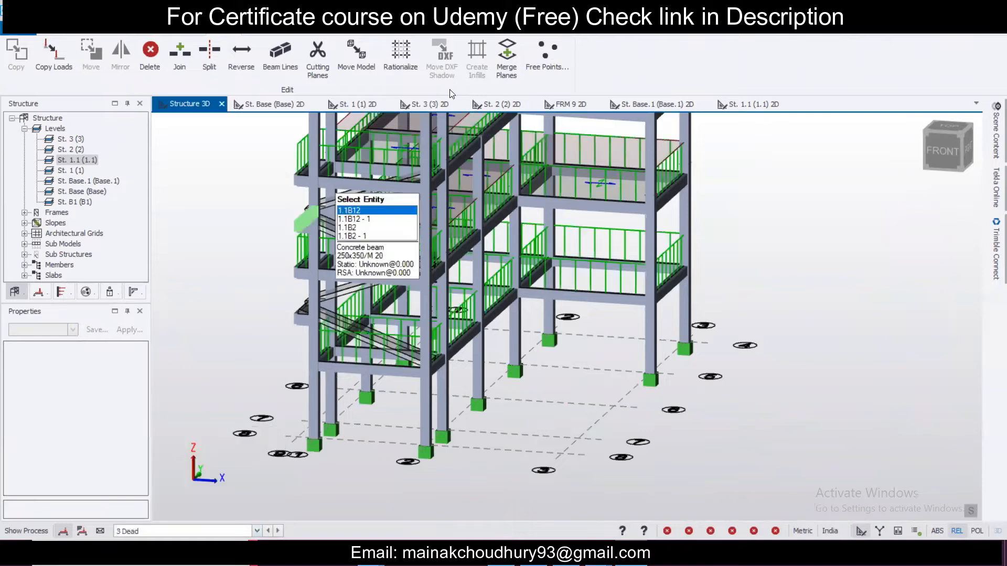
click(263, 34)
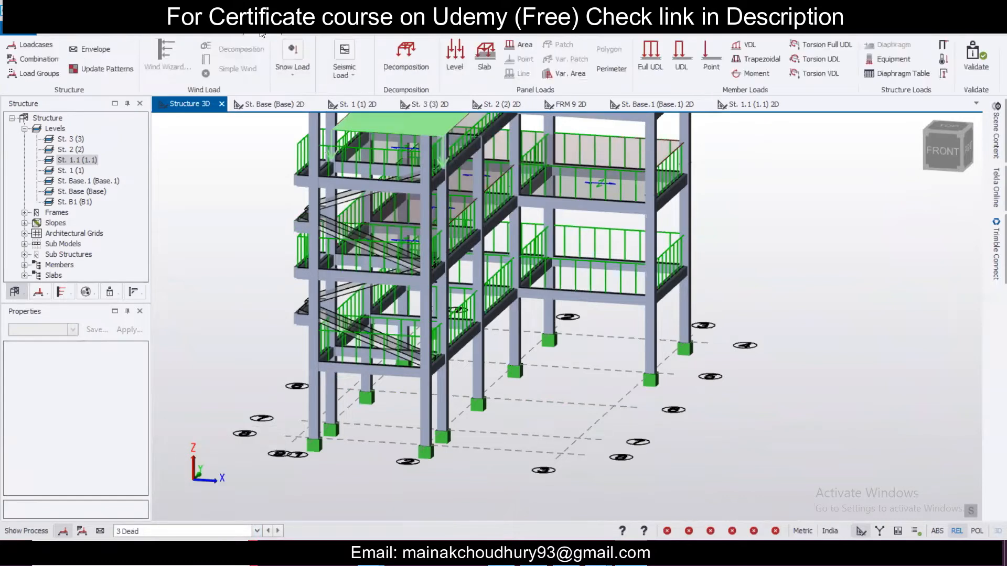
click(491, 57)
click(118, 393)
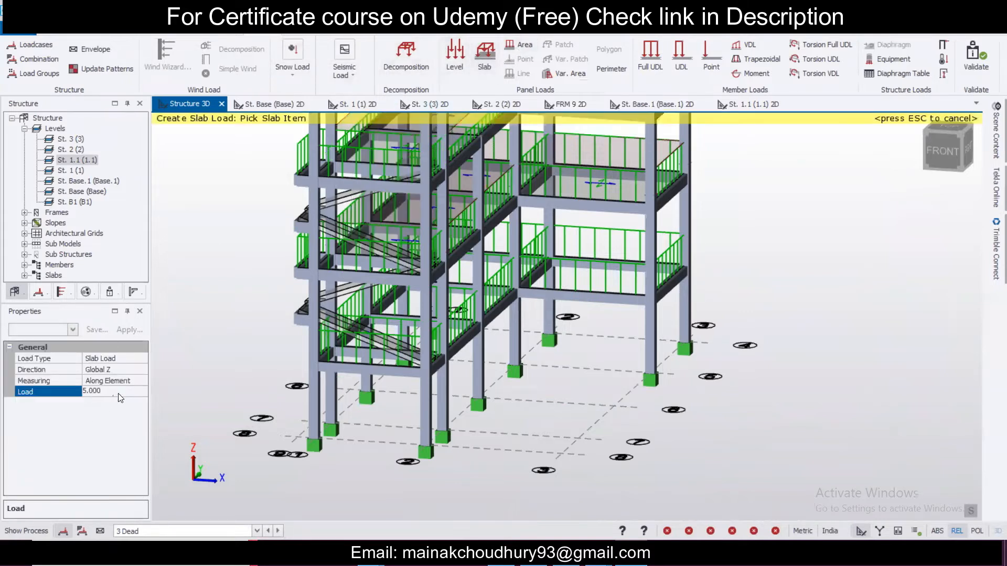
text(1)
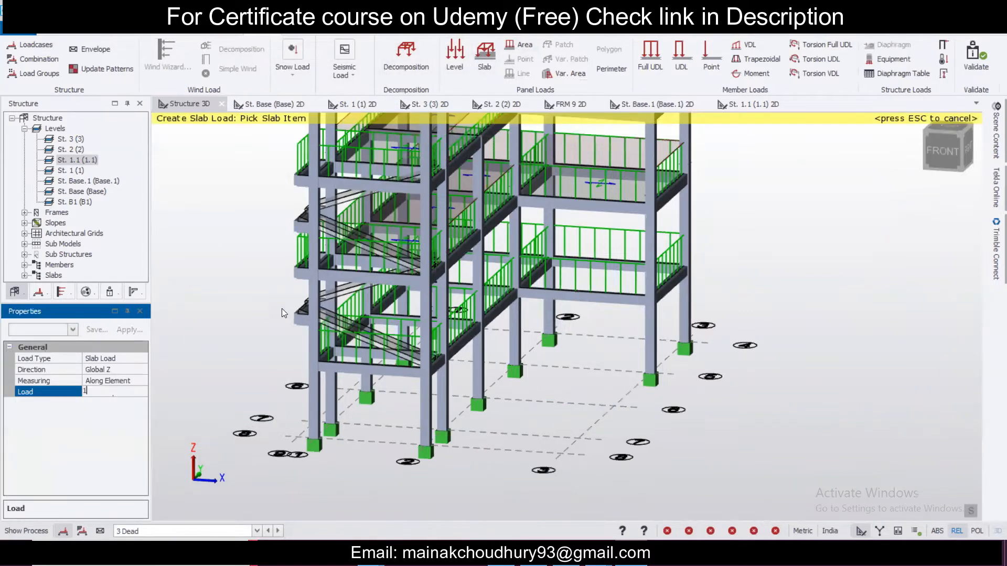
click(357, 327)
scroll(338, 307, up, 2)
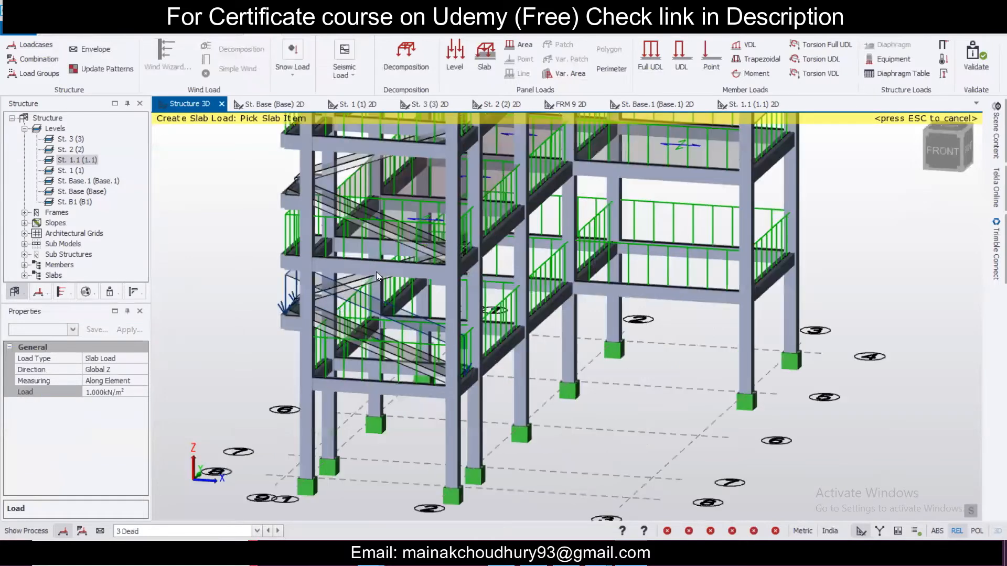
scroll(376, 272, up, 2)
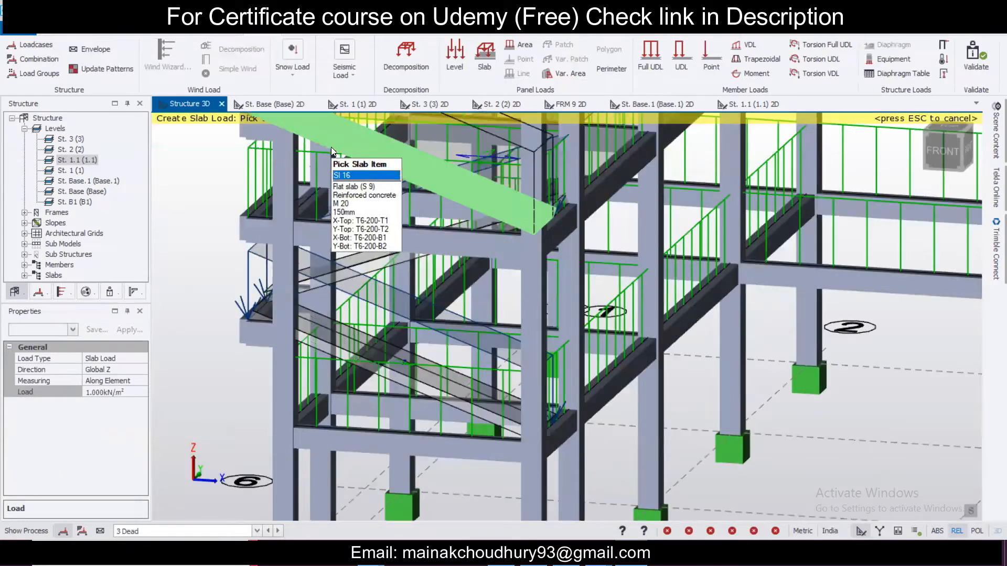
scroll(474, 445, up, 3)
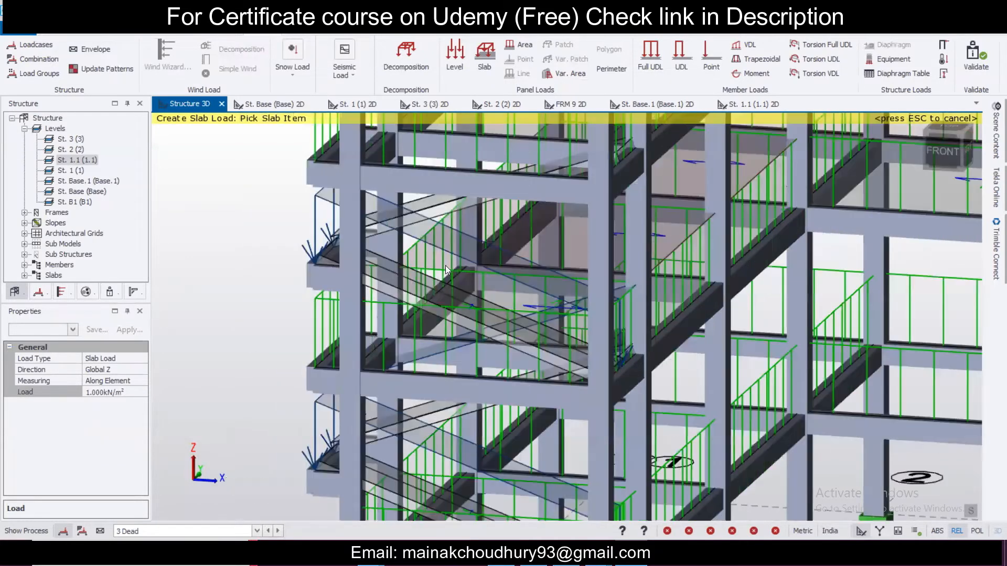
scroll(426, 242, down, 3)
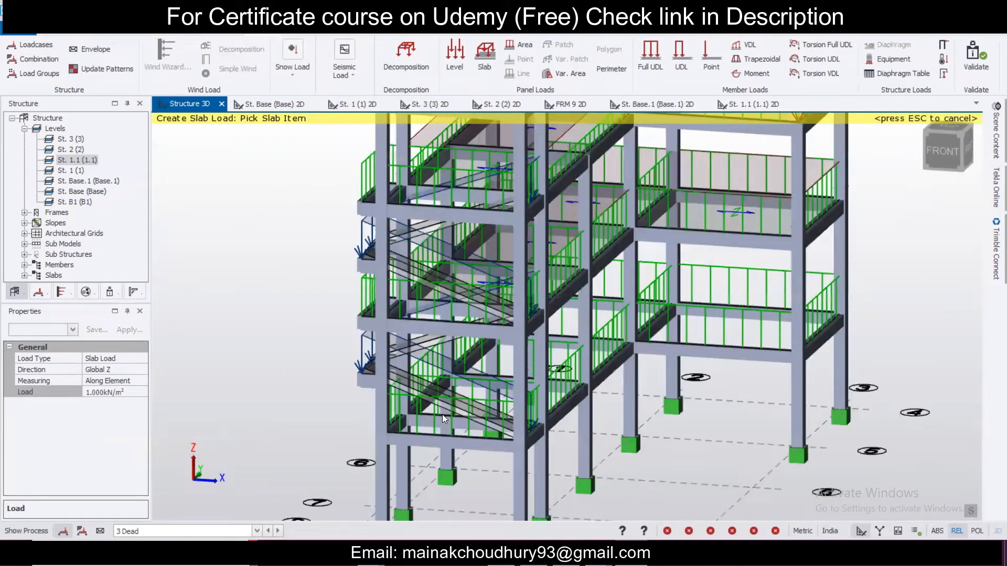
scroll(366, 436, up, 1)
Apply a 3 kN/m² slab load to the sloping stair slabs in the 5 Imposed loadcase
click(209, 532)
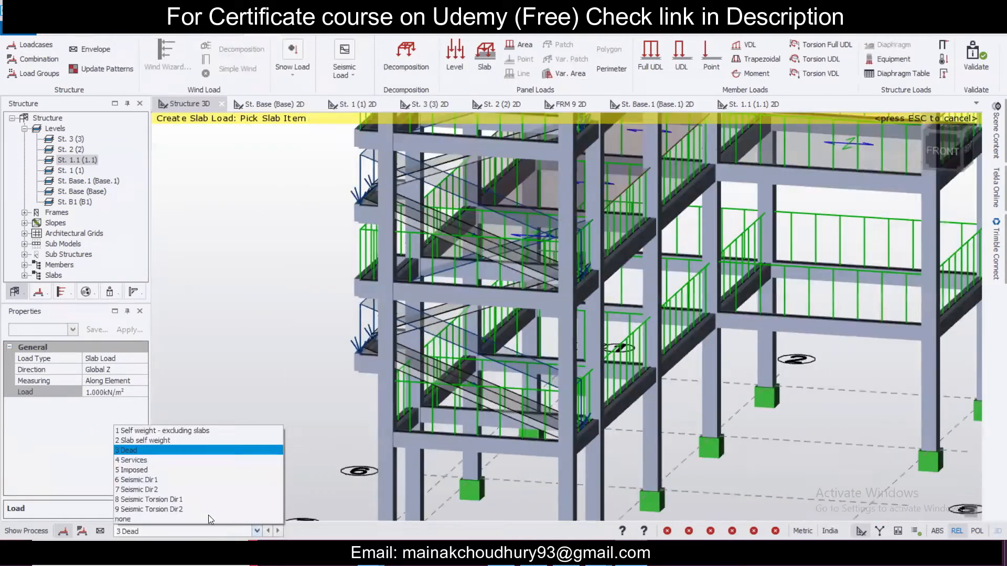
click(206, 468)
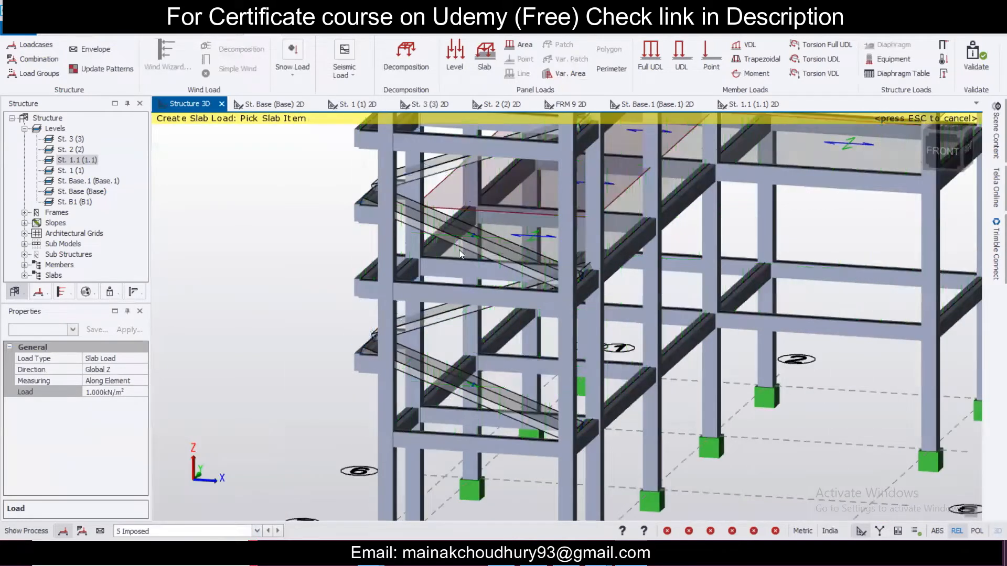
click(481, 69)
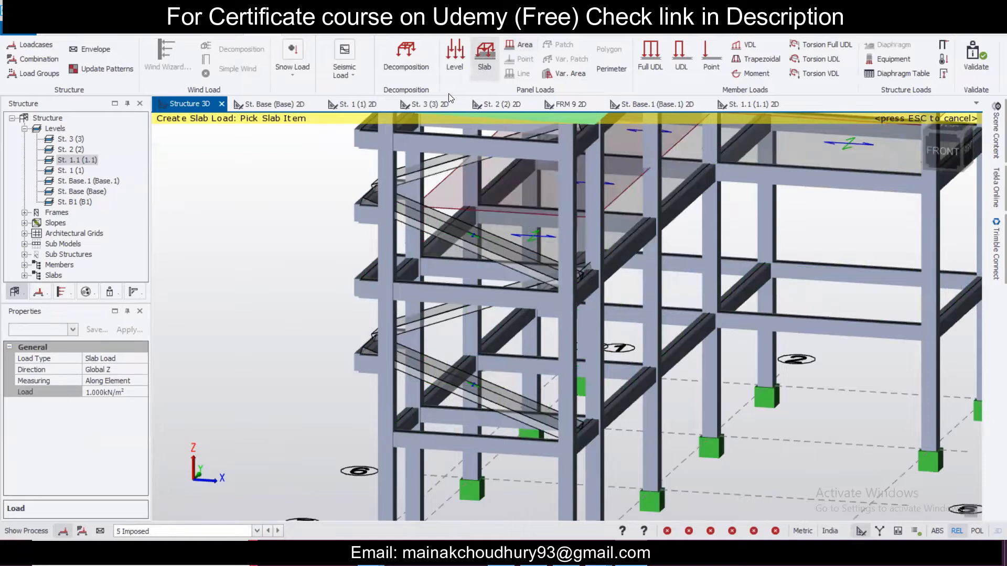
click(126, 396)
double_click(126, 395)
text(3)
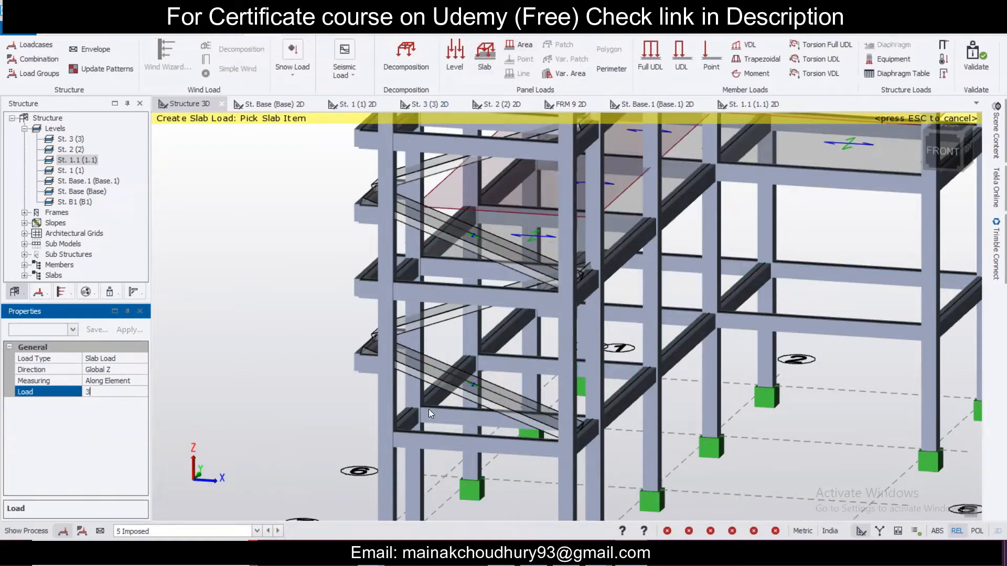
click(461, 377)
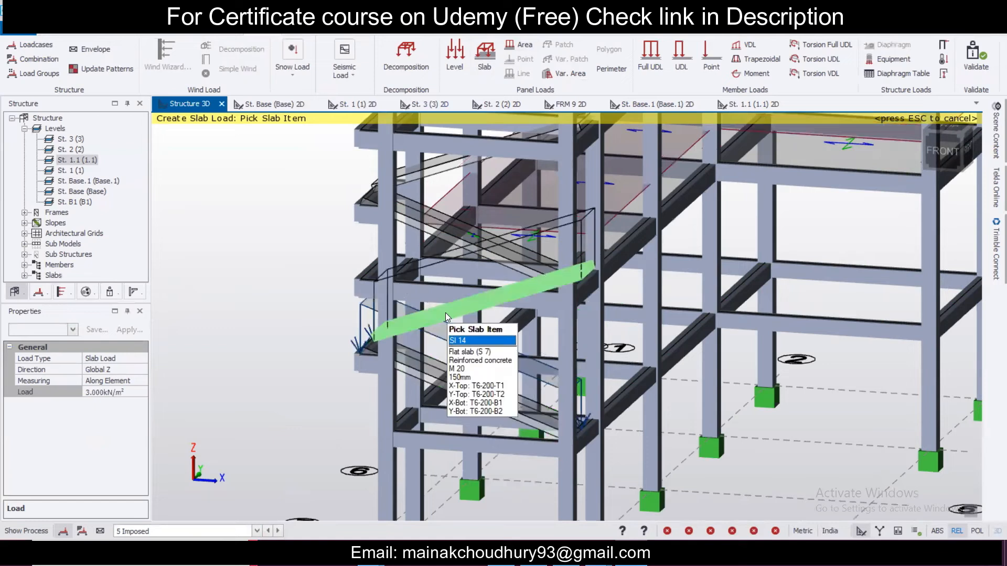
click(446, 313)
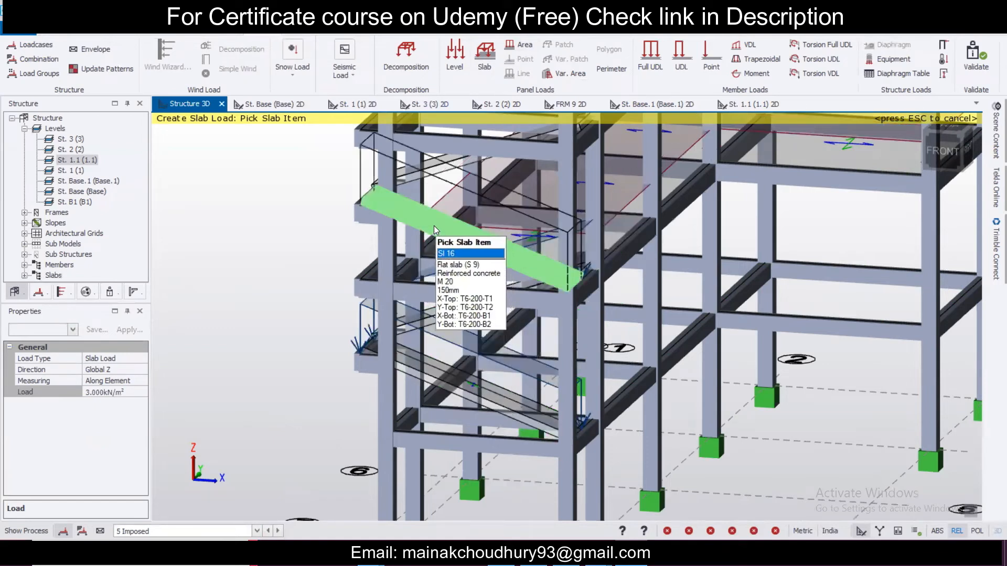
click(433, 226)
scroll(388, 294, down, 2)
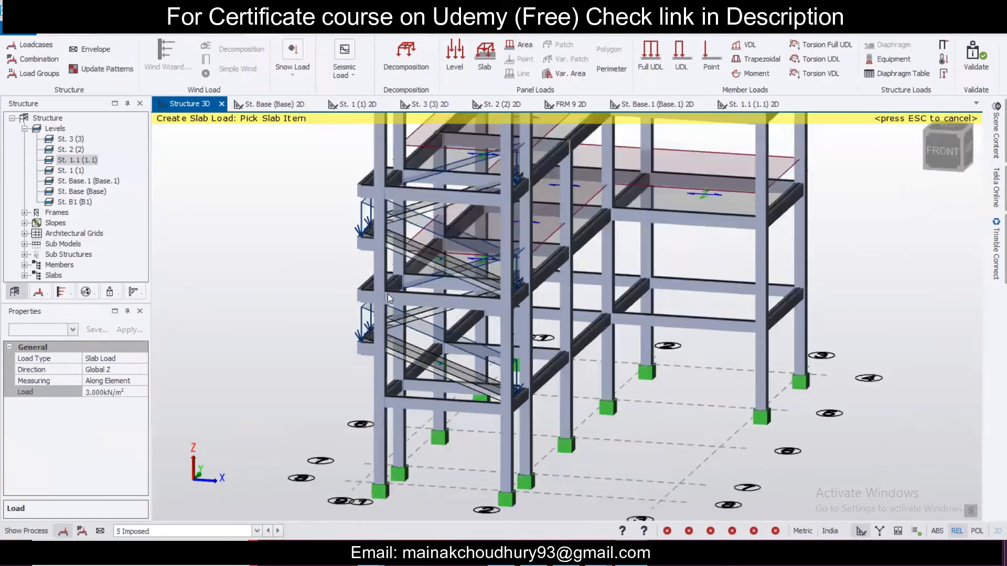
scroll(386, 296, down, 3)
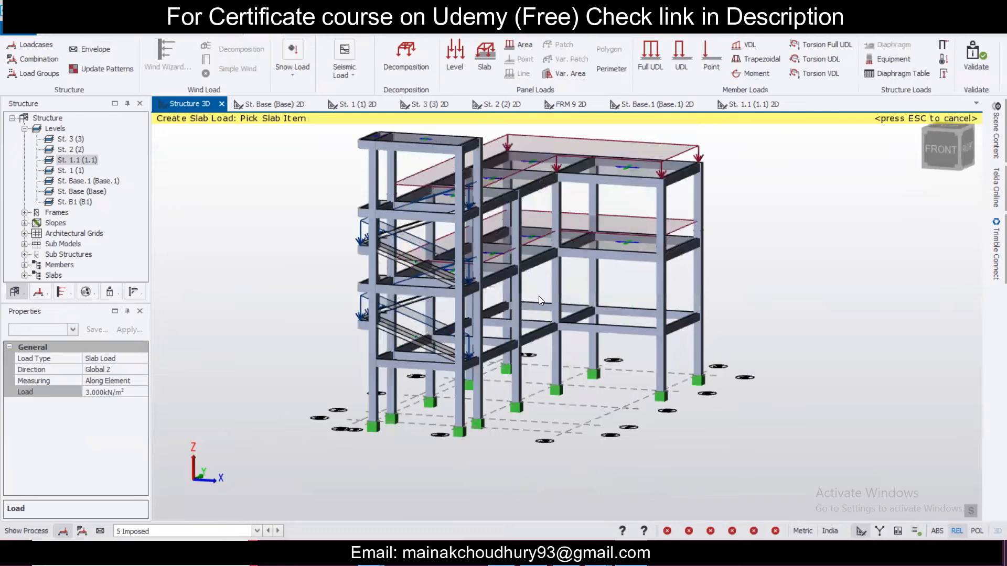
key(Escape)
Validate the complete model with the stair slabs and their loads in place
mouse_move(499, 409)
shift+middle_down()
mouse_move(678, 413)
mouse_move(486, 406)
shift+middle_up()
scroll(486, 405, down, 1)
scroll(486, 404, up, 1)
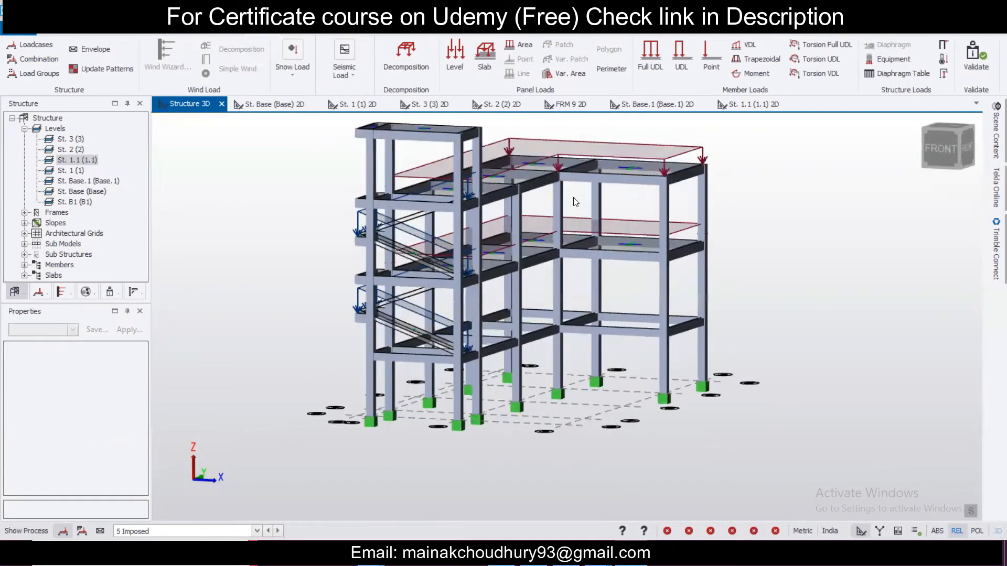
click(981, 70)
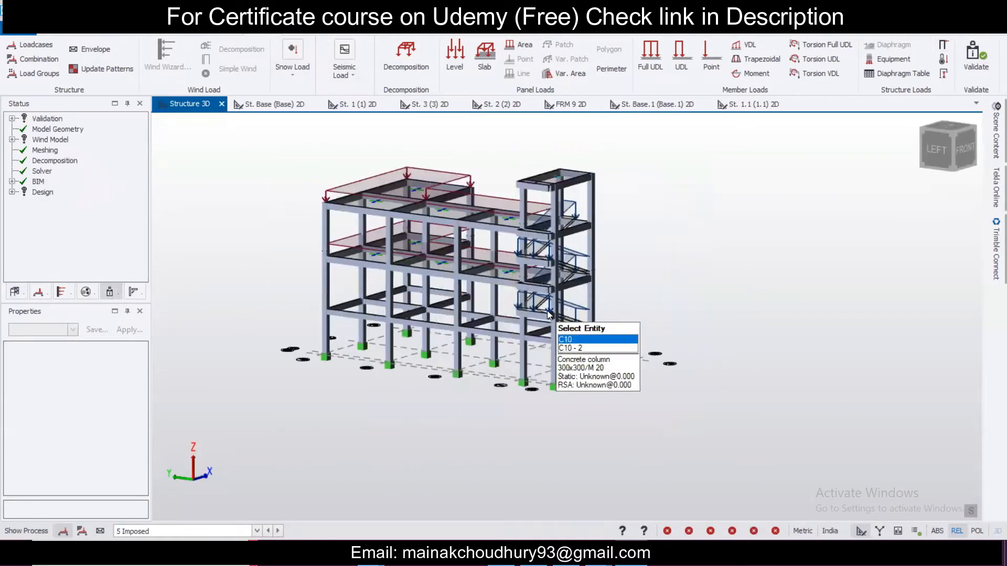
right_drag(547, 310, 163, 361)
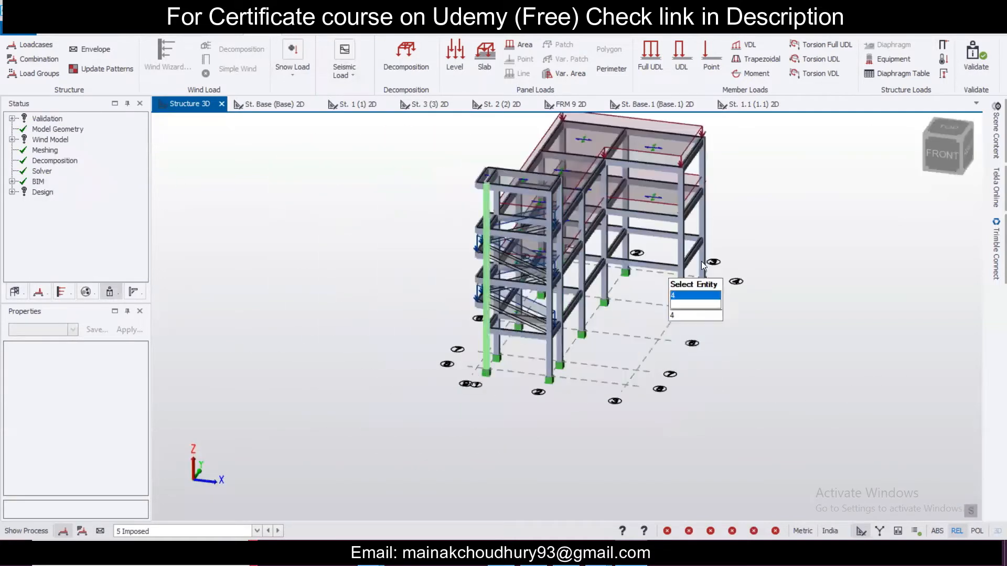
scroll(729, 249, up, 2)
right_drag(681, 237, 554, 213)
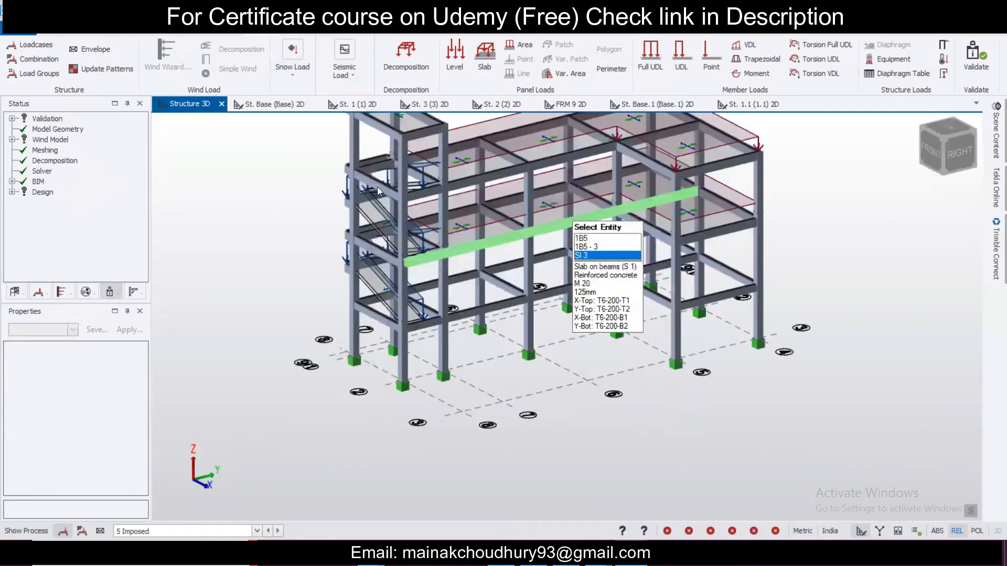
middle_drag(348, 183, 320, 220)
Define the seismic loading using code spectra, Zone V, Type II site, importance factor 1.0 and RC SMRF in both directions, without localization
click(346, 67)
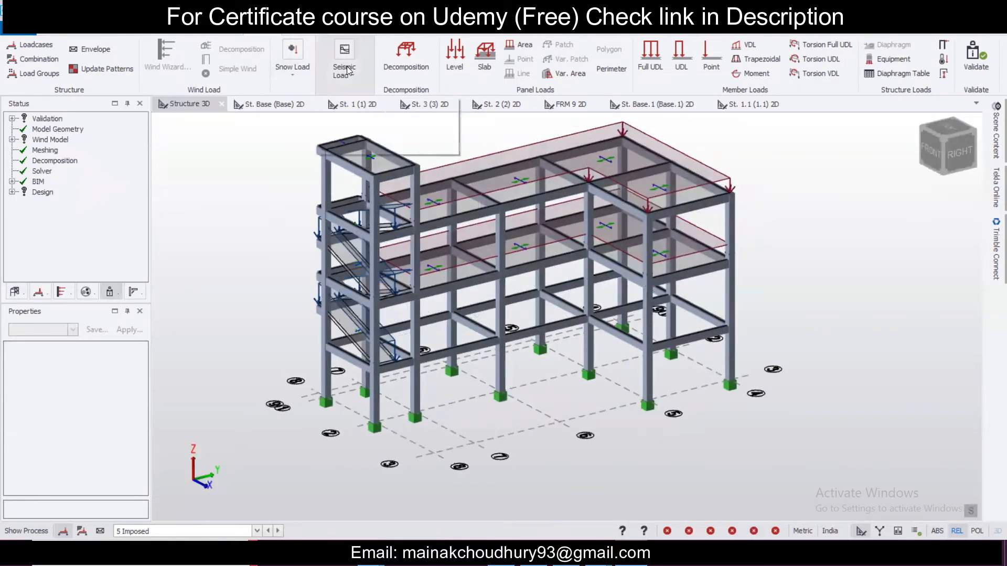
click(338, 125)
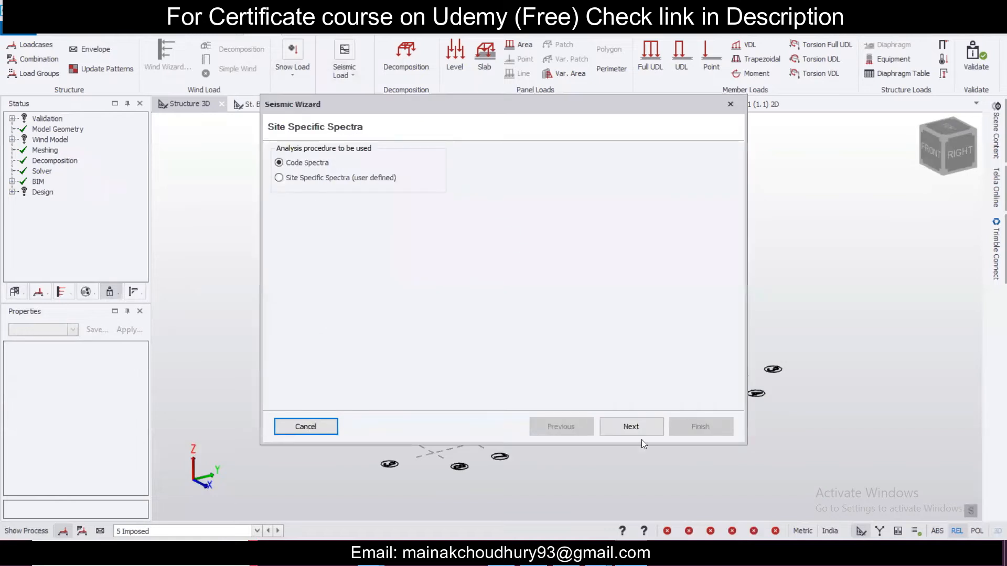
click(638, 428)
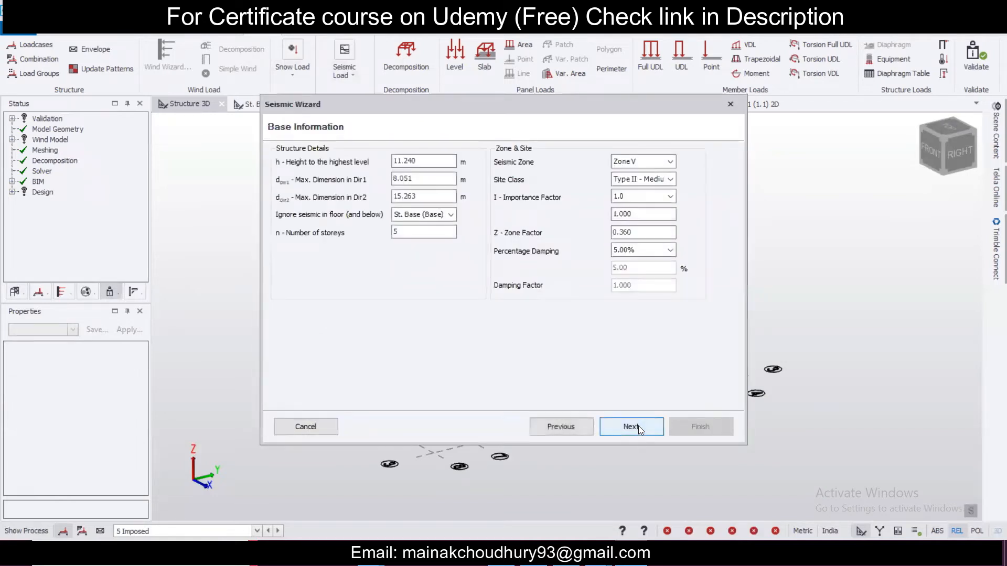
click(637, 425)
click(637, 426)
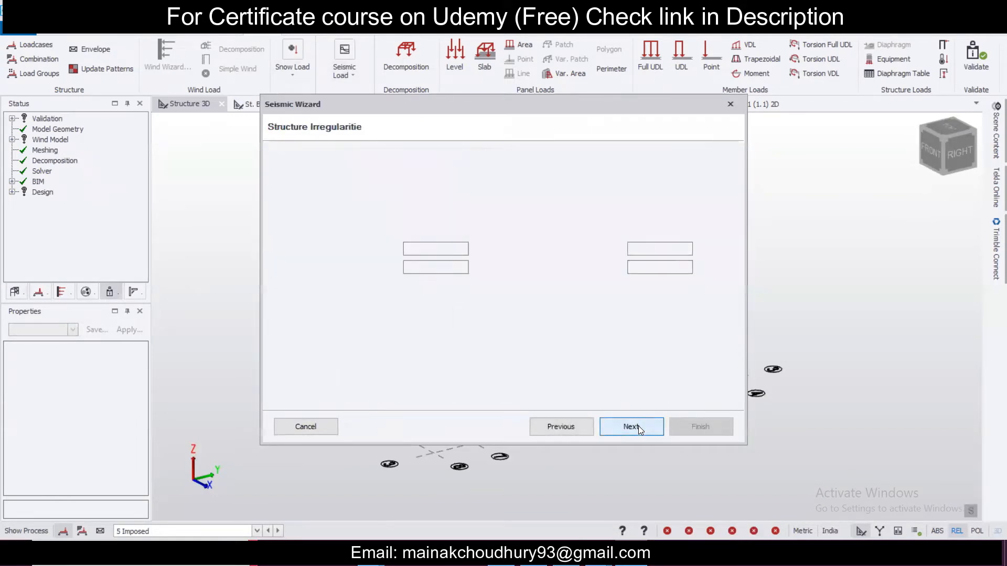
click(647, 432)
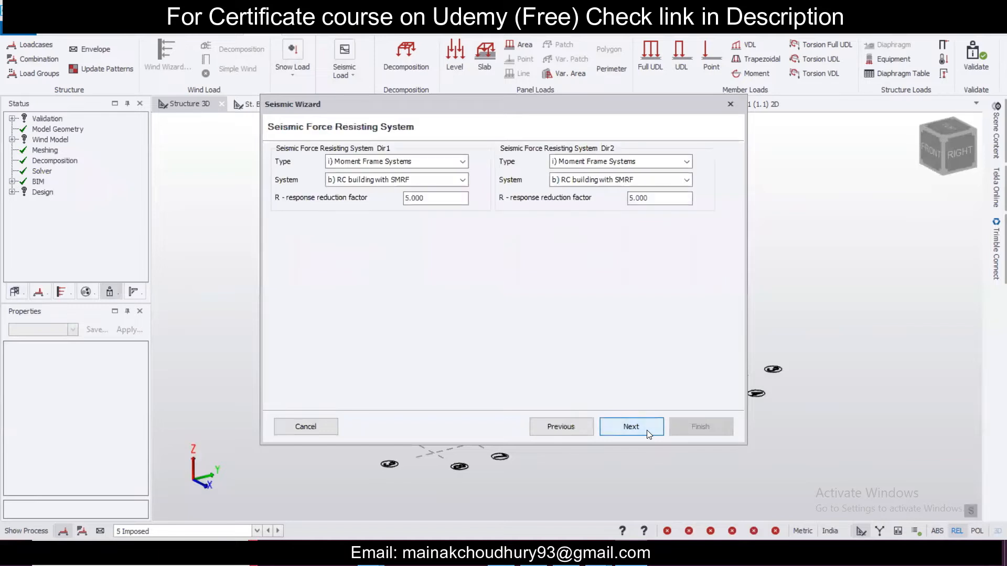
click(647, 432)
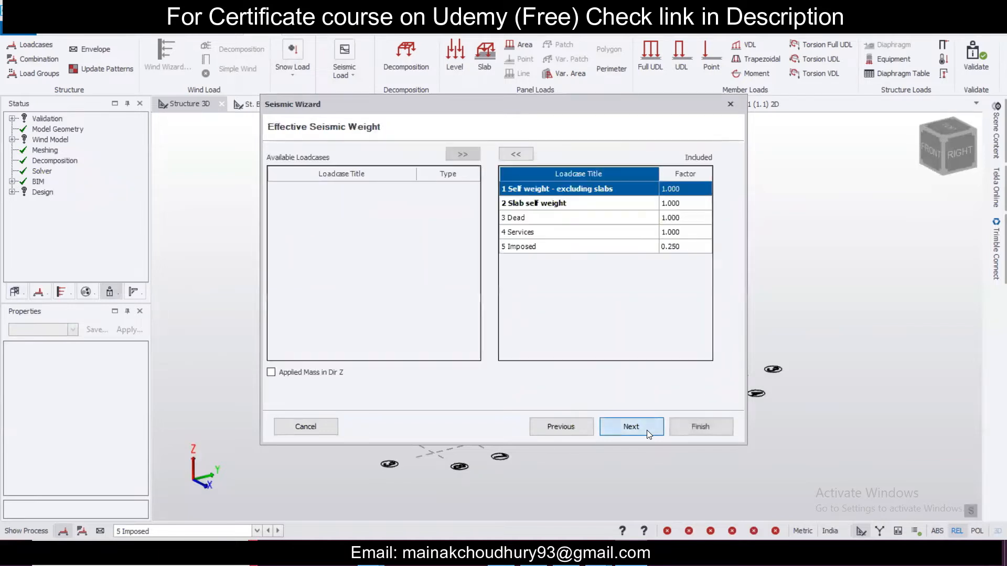
click(647, 430)
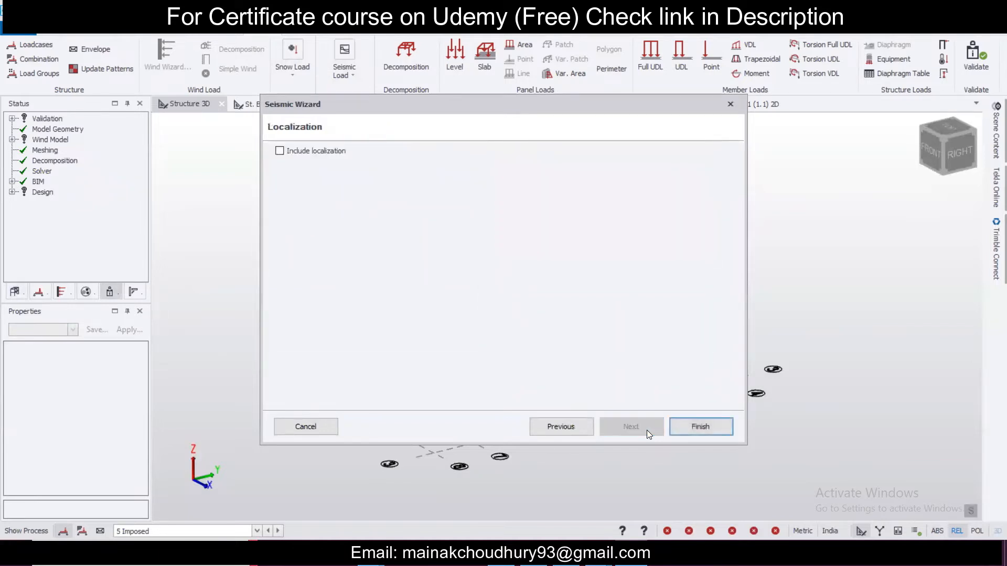
click(723, 433)
Generate the seismic combinations for the Operating scenario, replacing only those from this run and accepting the listed strength and service factors
click(570, 300)
click(522, 308)
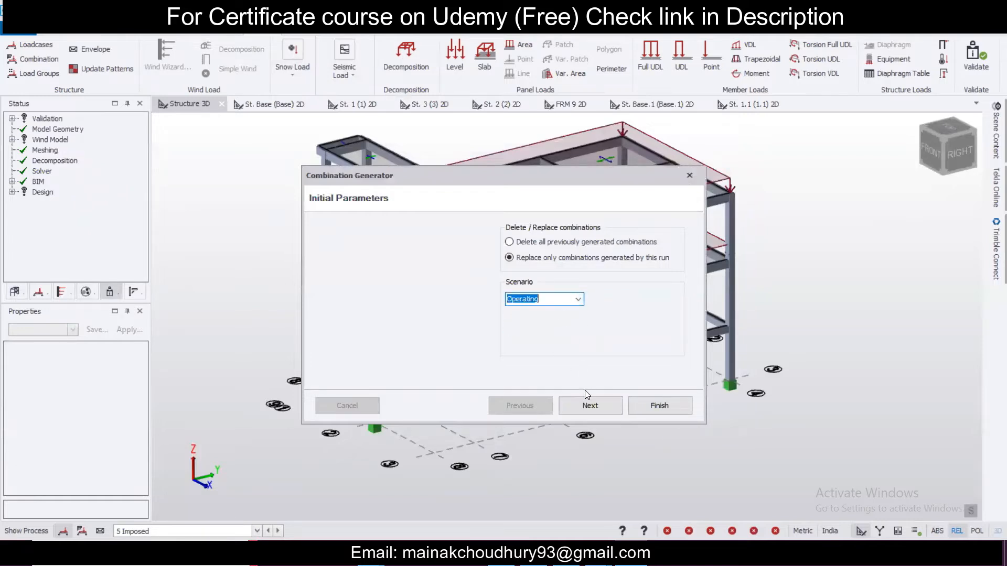
click(602, 407)
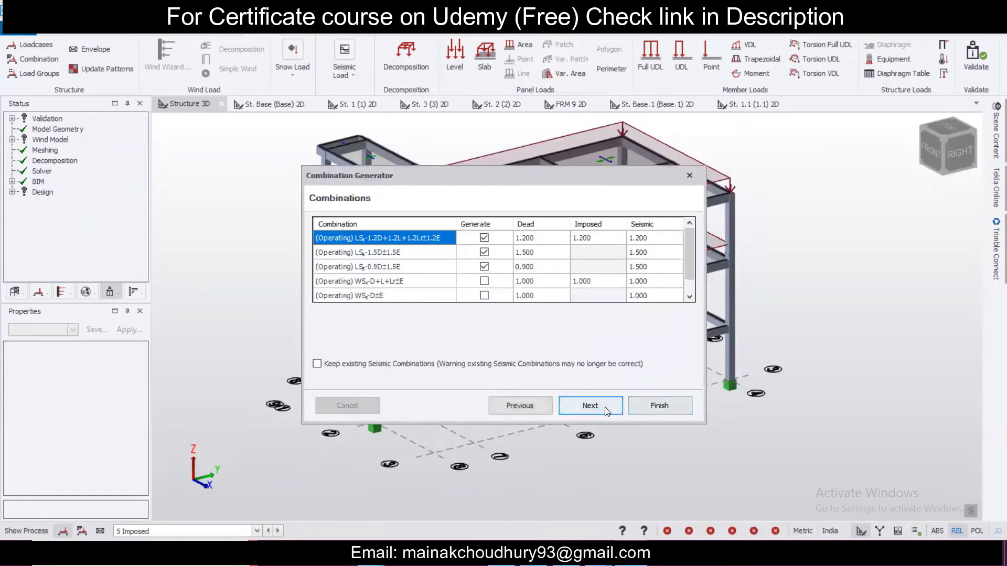
click(595, 406)
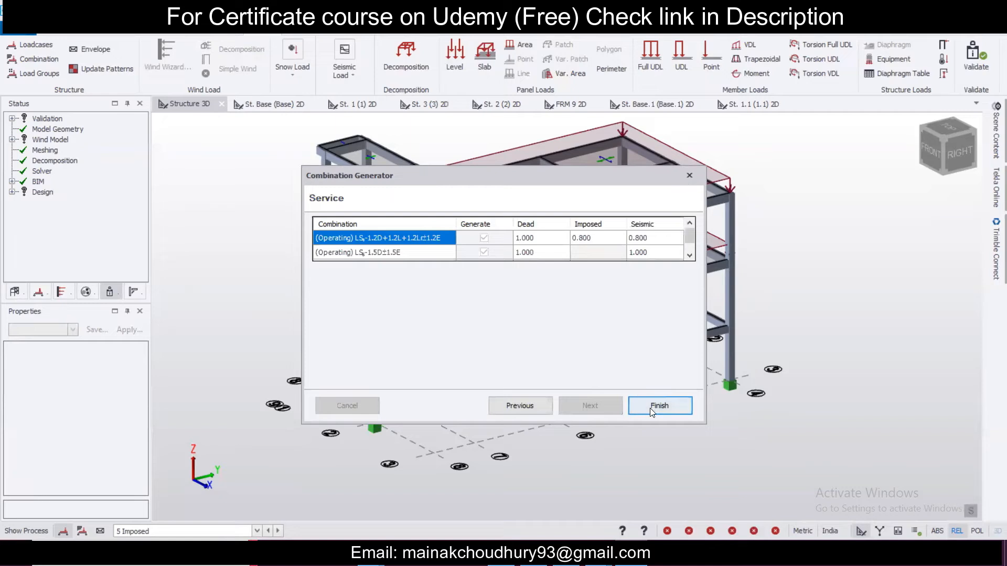
click(649, 407)
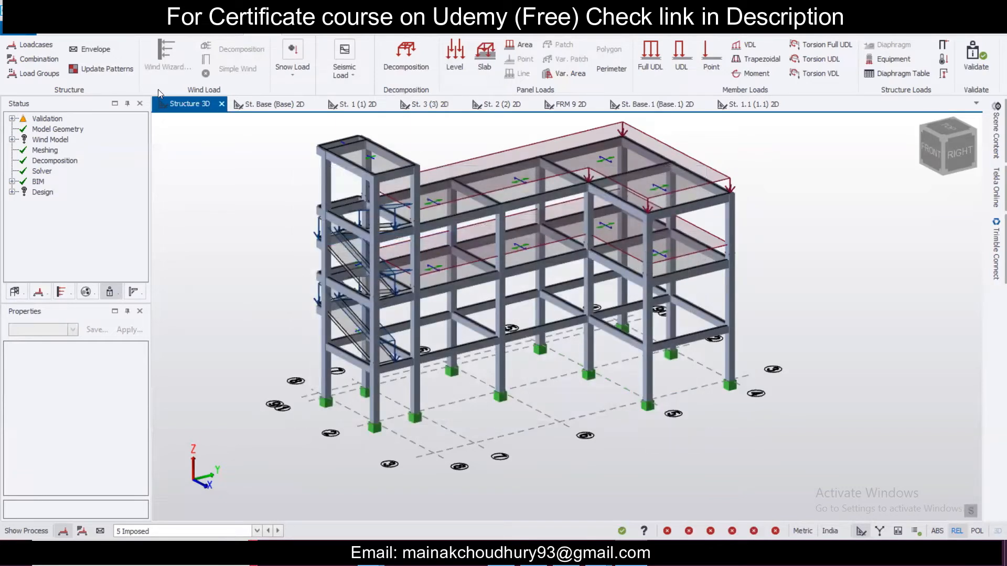
Regenerate the full set of load combinations with the Operating 1.5D gravity combination included and no notional horizontal forces, and accept the loading
click(58, 65)
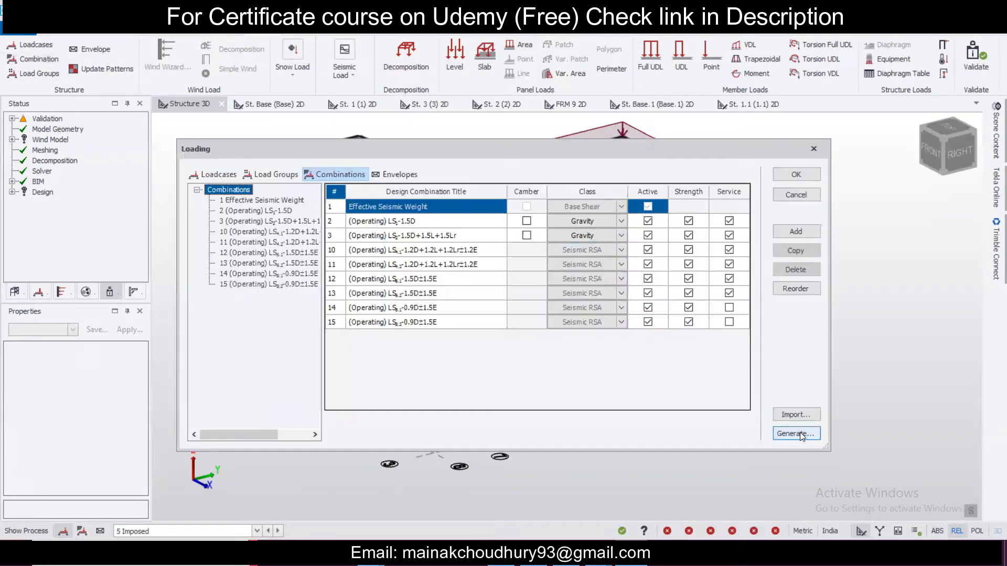
click(798, 433)
click(605, 404)
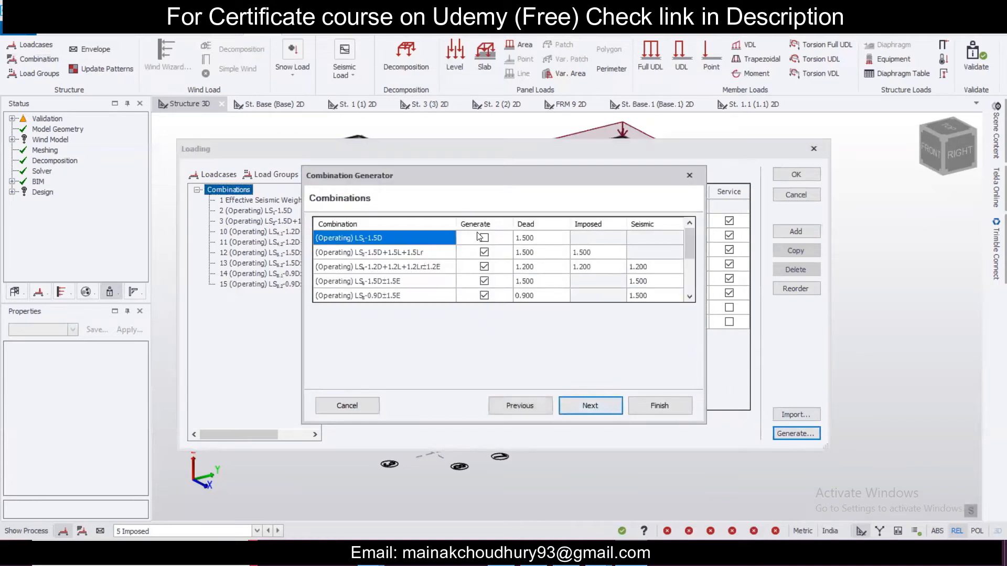
click(484, 237)
click(600, 404)
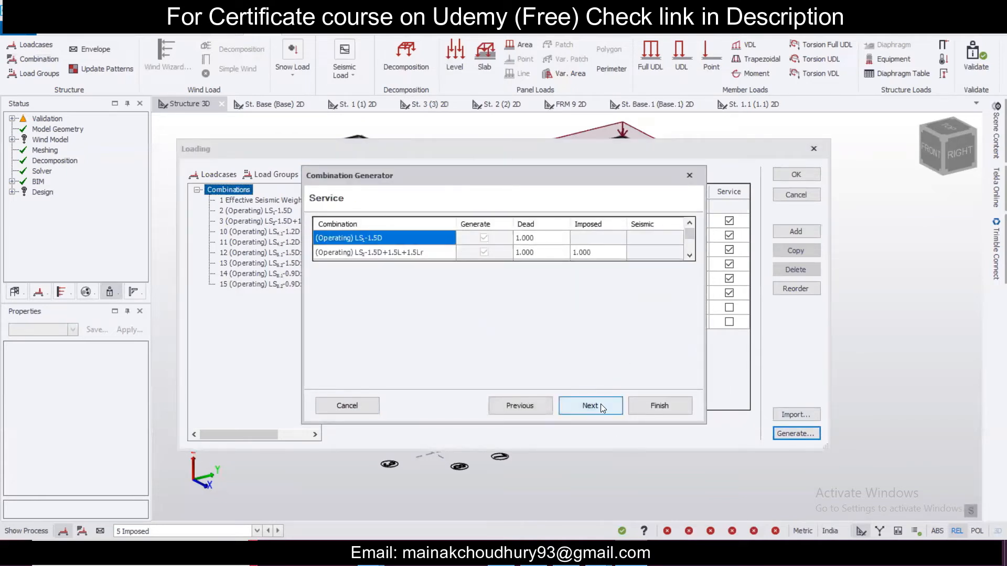
click(600, 404)
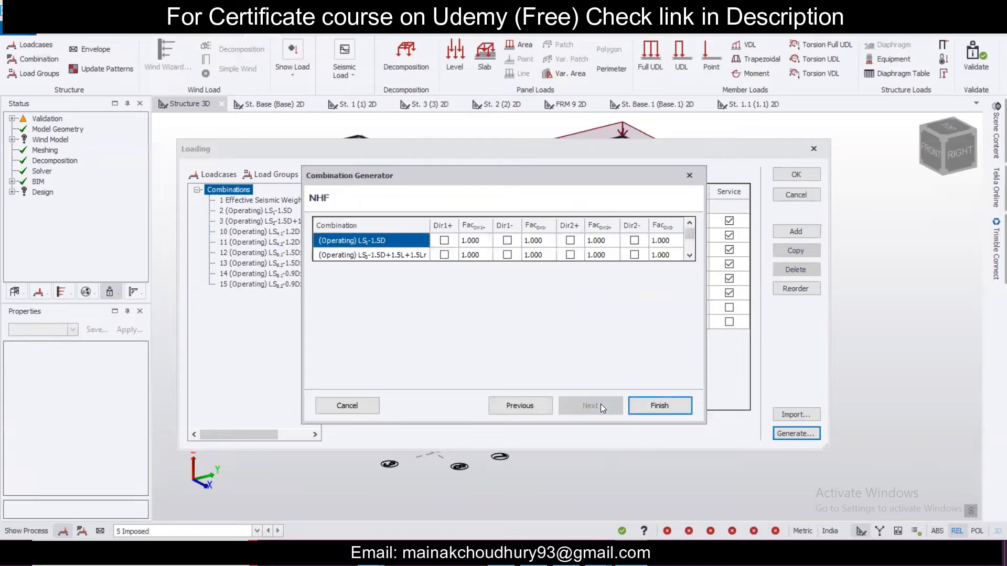
click(655, 404)
click(804, 178)
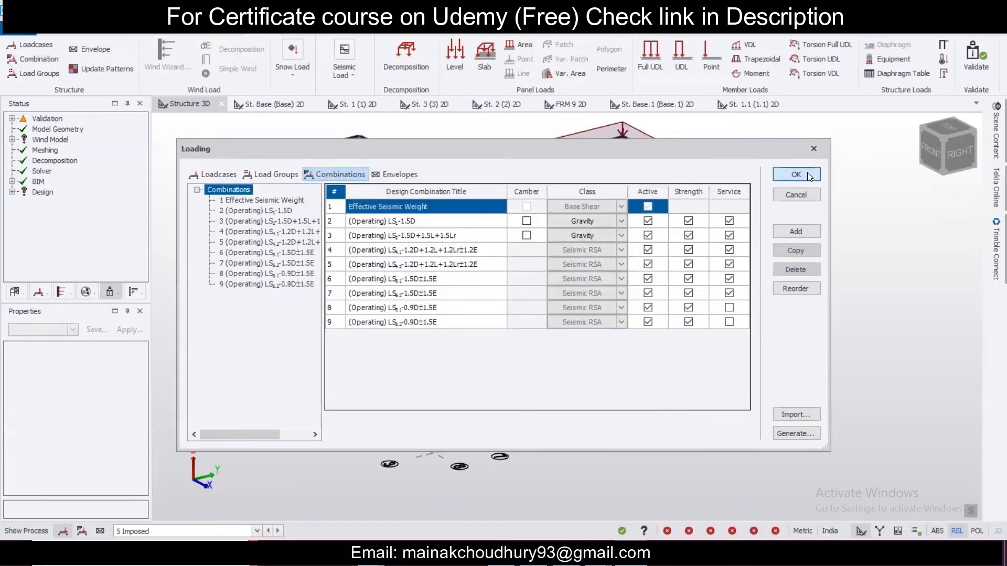
Validate the model again and run Design All (Static)
right_drag(527, 306, 503, 367)
click(979, 65)
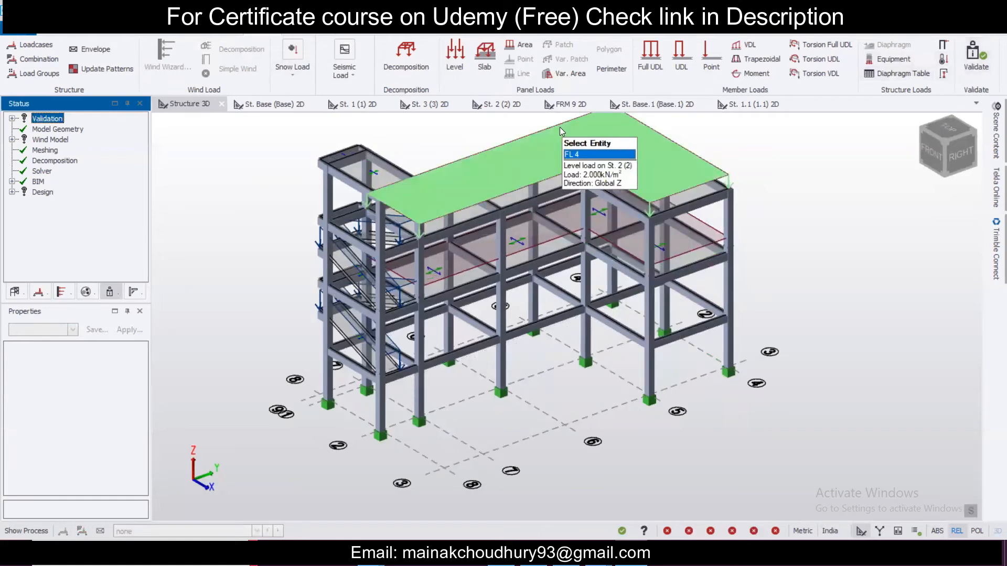
click(356, 35)
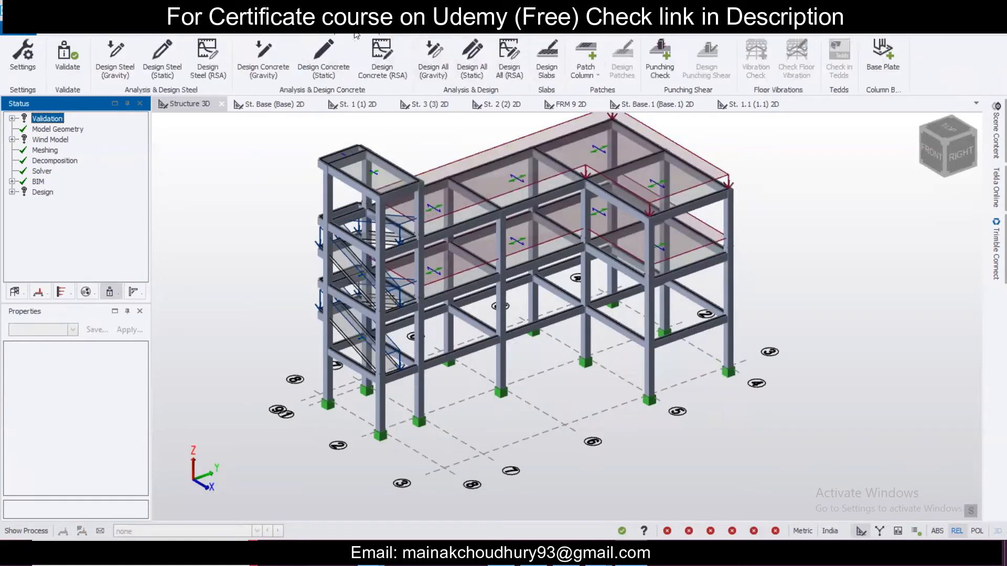
click(473, 78)
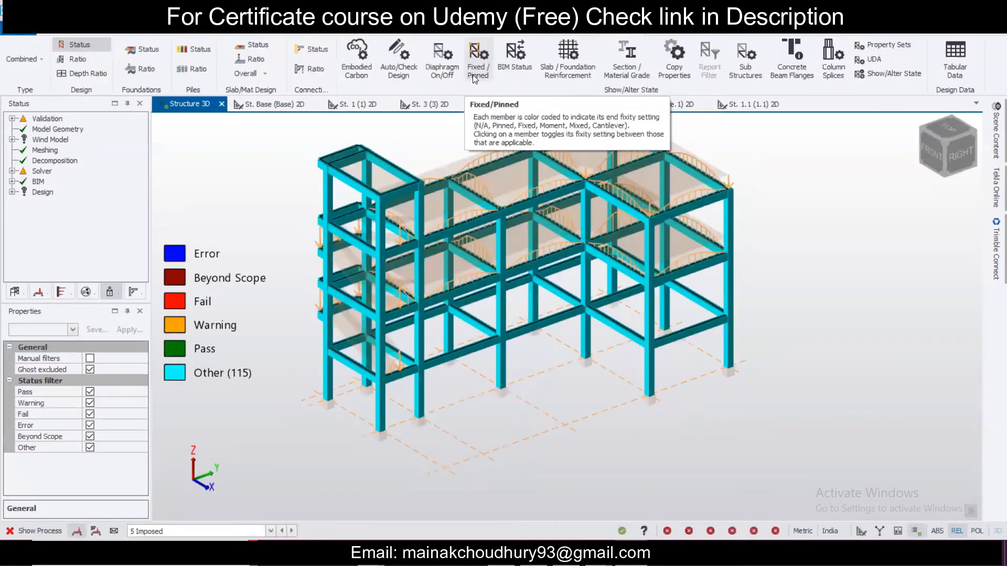
Examine the member design status and expand the Solver warnings for the First-order linear analysis
right_drag(448, 351, 523, 317)
scroll(539, 326, up, 1)
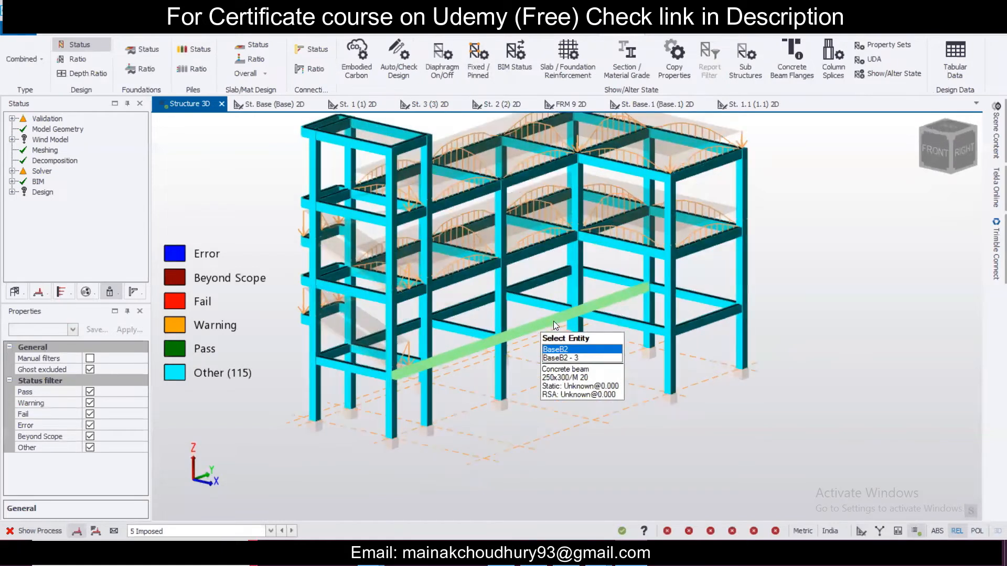
scroll(568, 328, down, 2)
right_drag(545, 363, 555, 336)
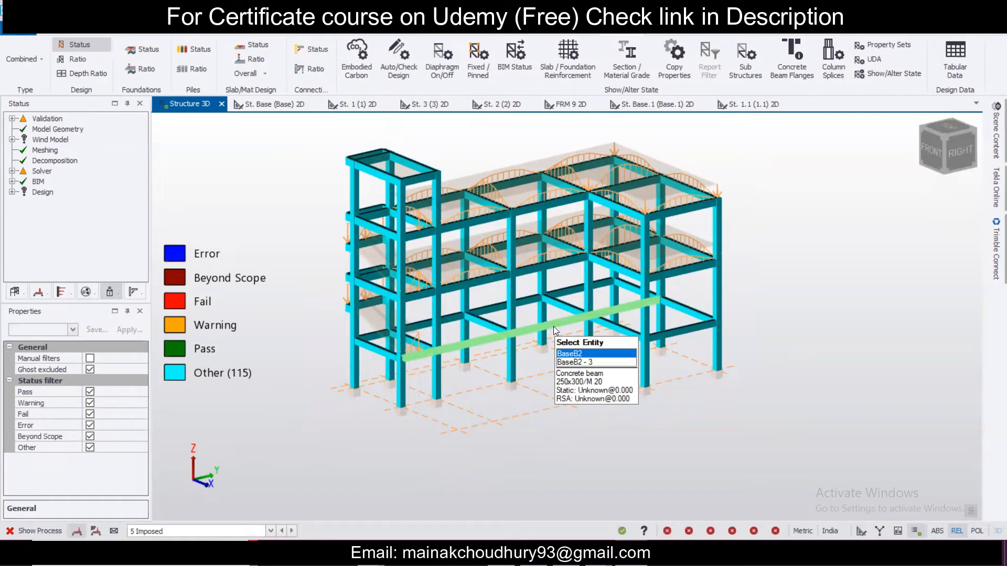
click(9, 175)
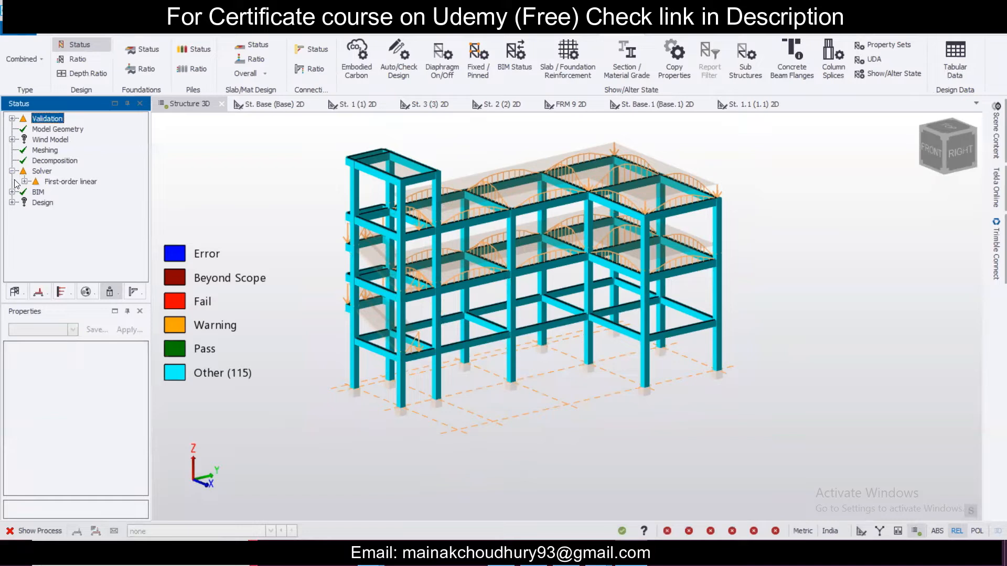
click(24, 181)
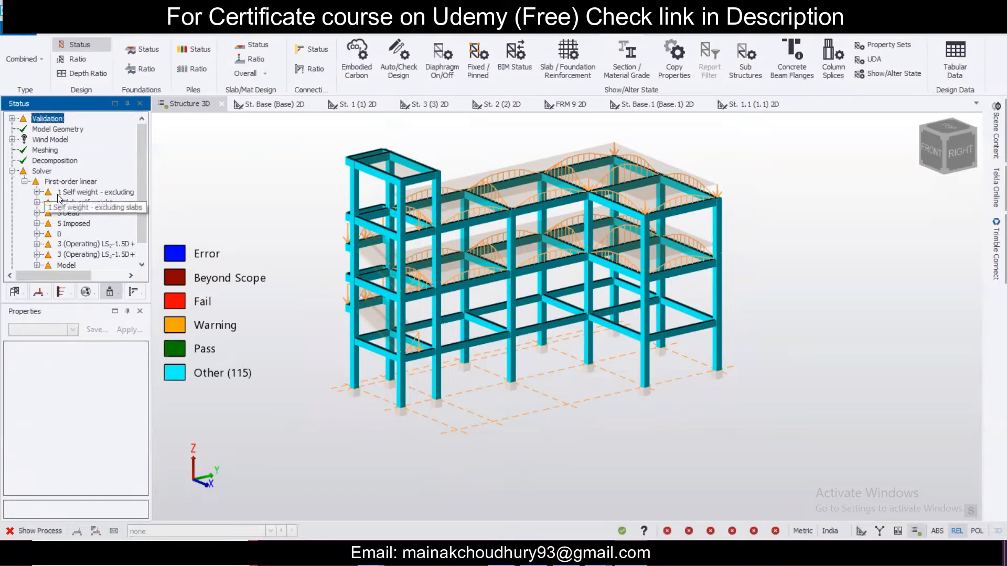
Examine the first-order linear Elements warnings in the Analysis validation results and inspect beam 1B5, then clear the status display
click(12, 119)
click(24, 139)
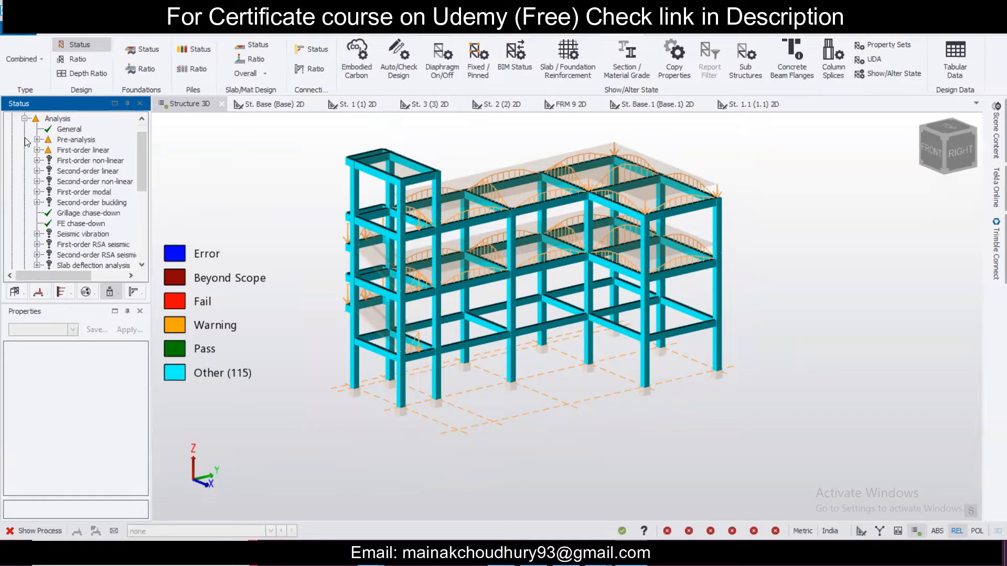
scroll(428, 294, up, 4)
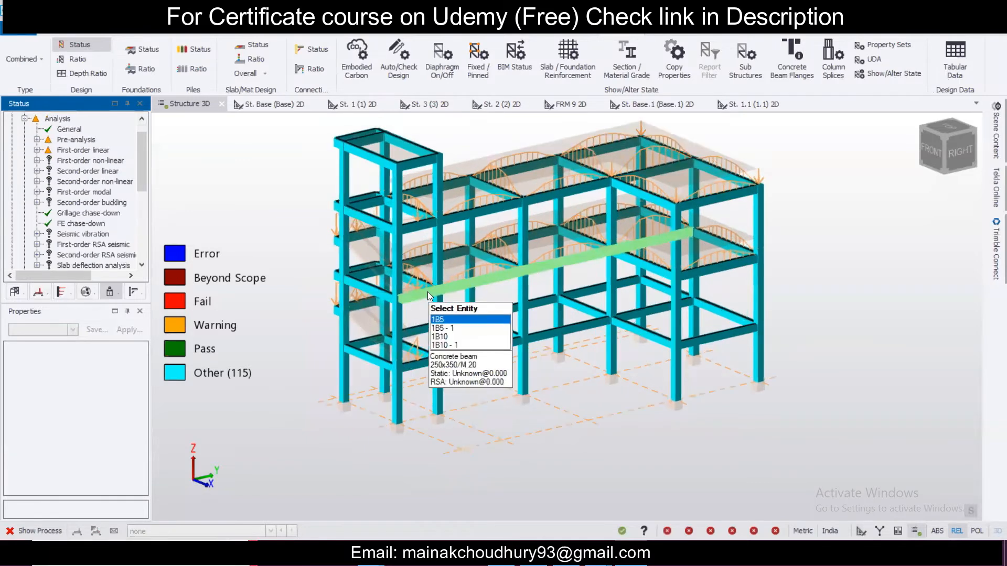
click(428, 295)
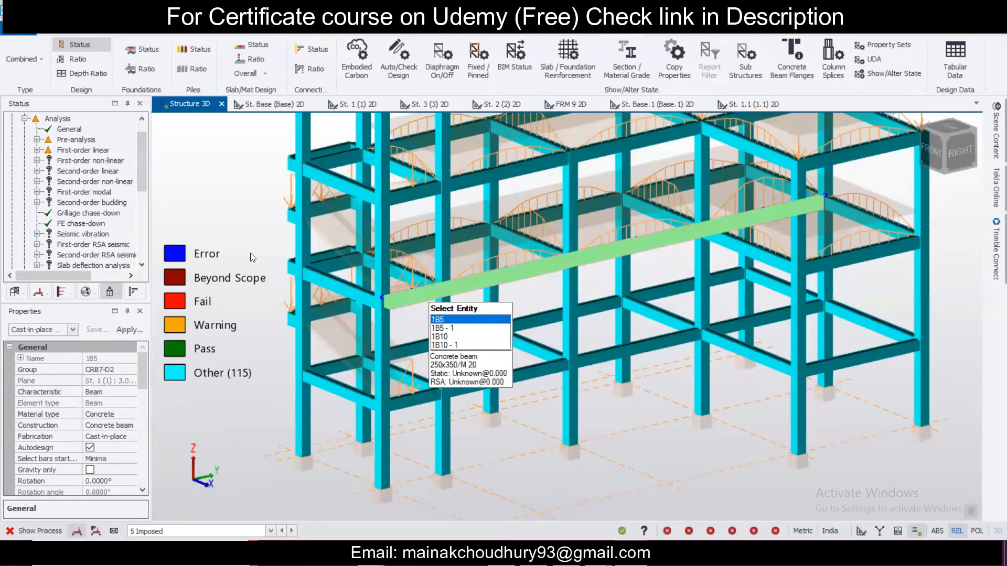
click(37, 150)
click(49, 161)
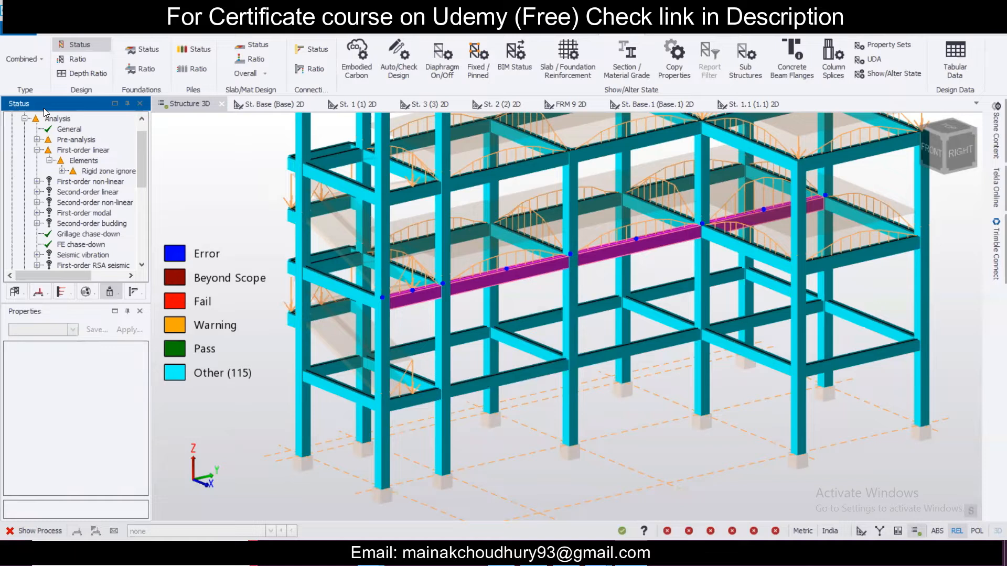
click(340, 346)
key(Escape)
key(Escape)
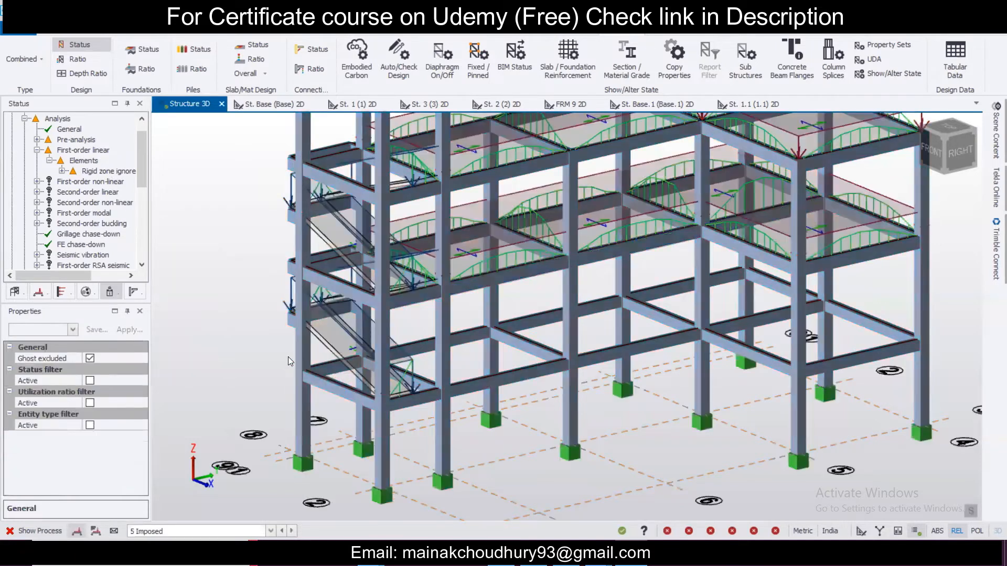
Select the lowest inclined stair slab SI 13 and inspect its properties and its position in the 3D frame
click(345, 349)
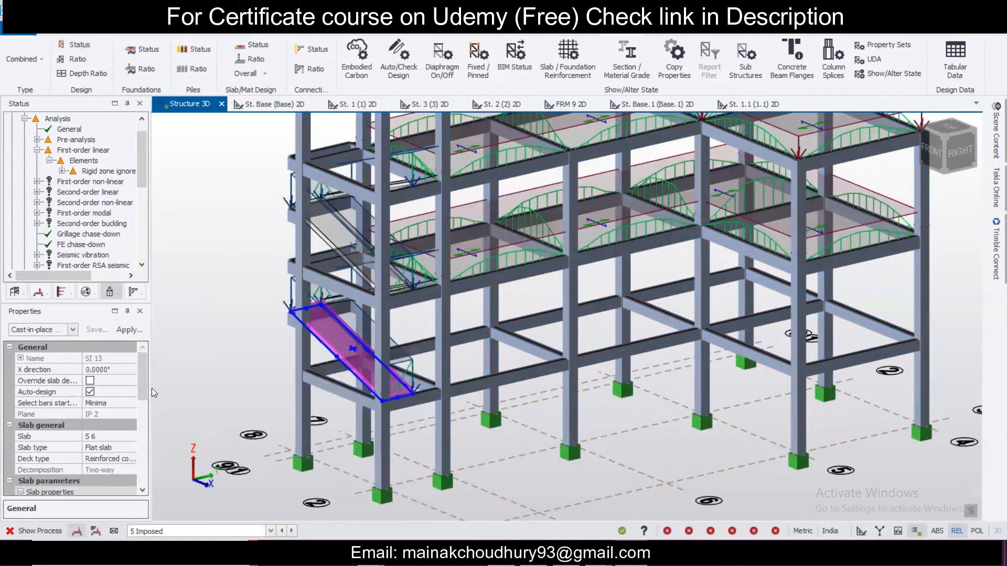
drag(146, 394, 153, 450)
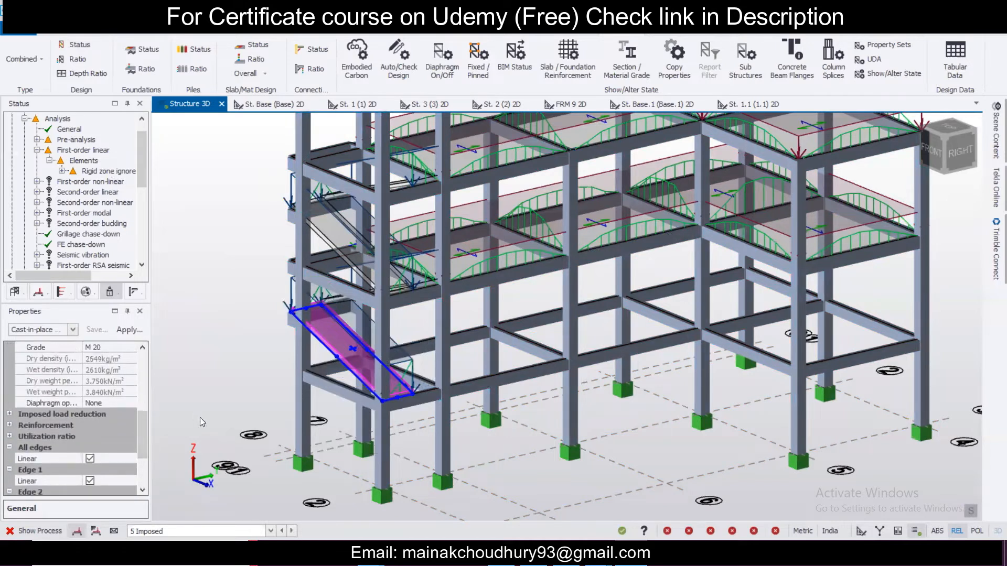
middle_drag(214, 383, 304, 376)
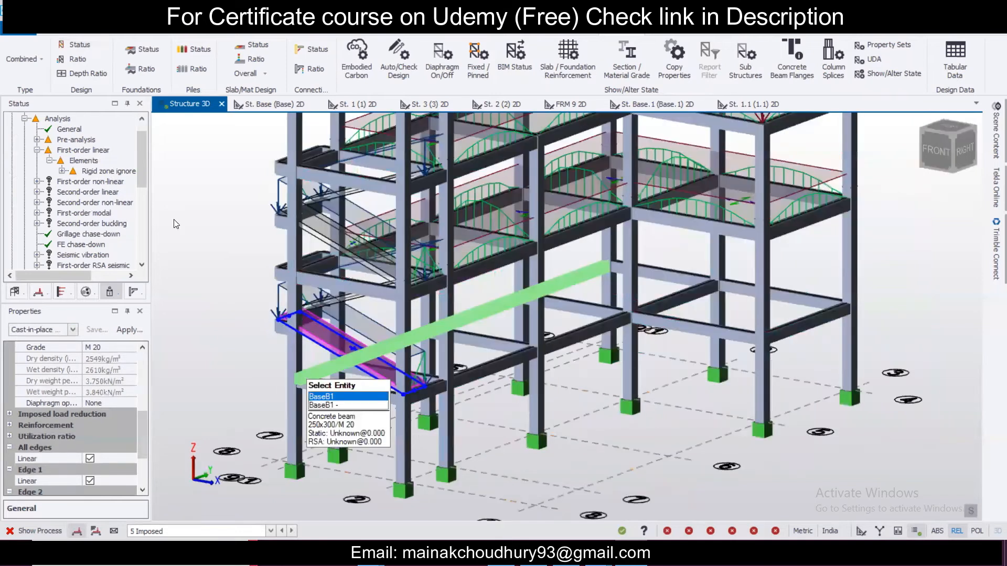
scroll(175, 224, down, 2)
middle_drag(400, 318, 436, 279)
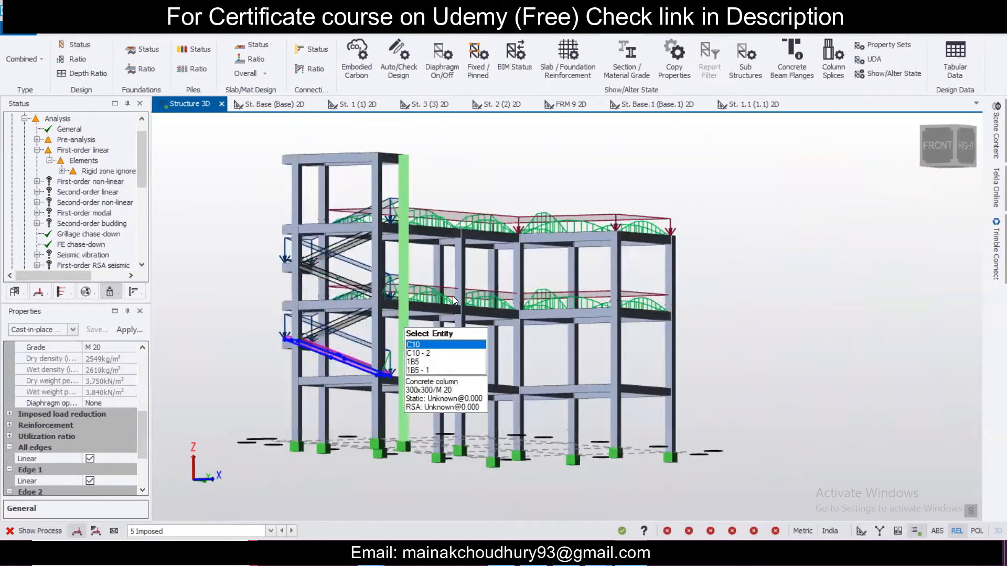
scroll(621, 367, up, 3)
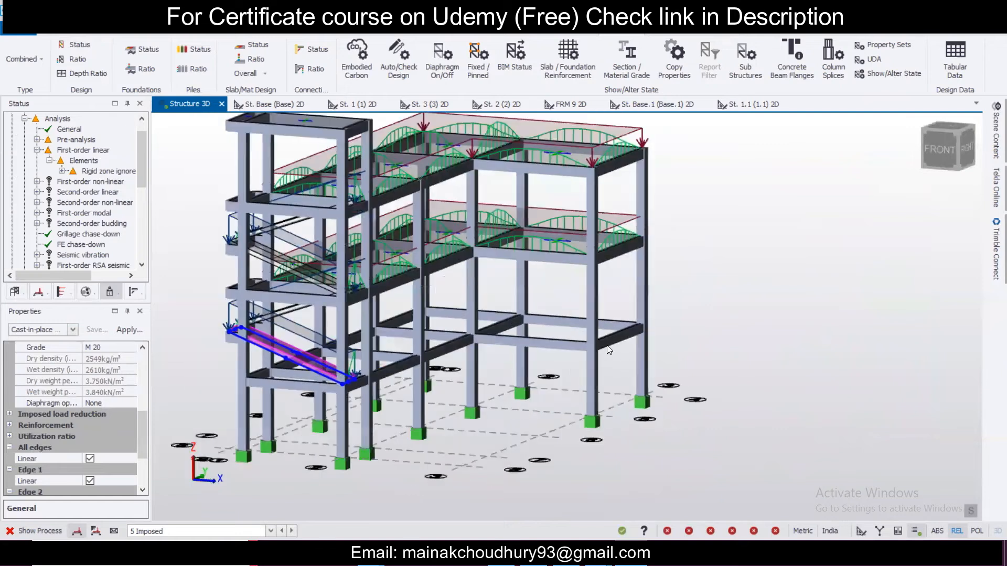
scroll(599, 352, down, 2)
scroll(596, 352, up, 1)
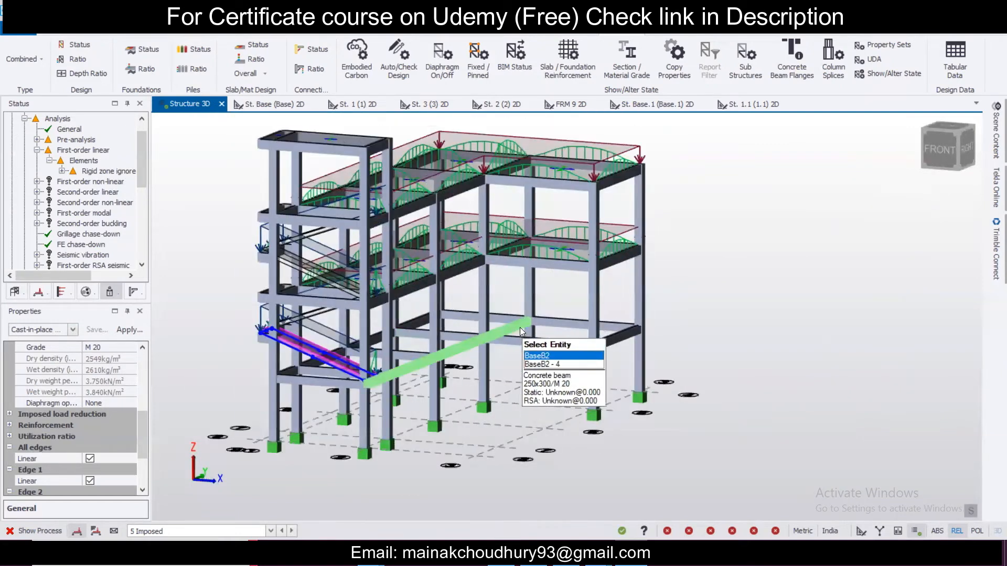
Run the design for column C5, review its longitudinal bars summary and close the results
click(478, 324)
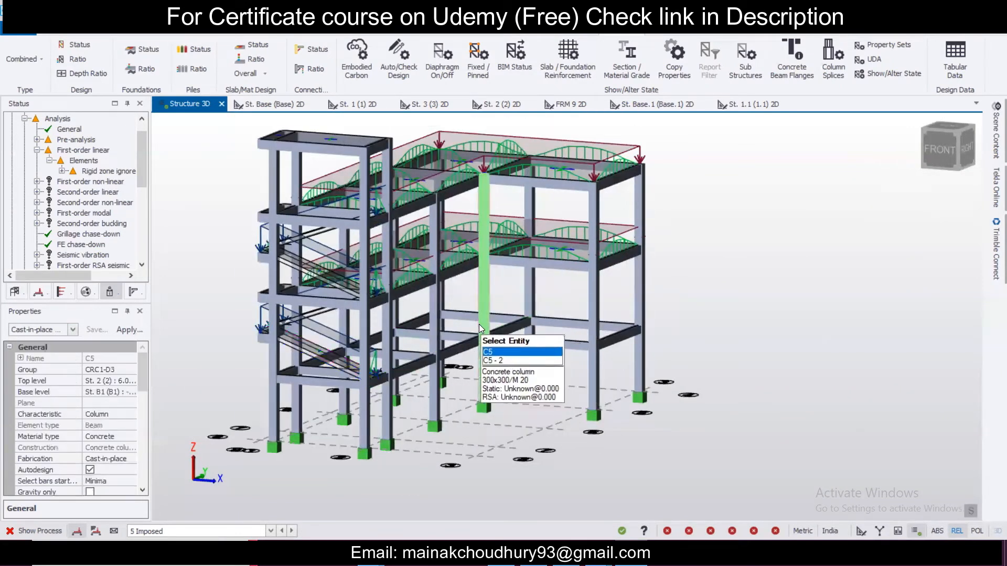
right_click(479, 324)
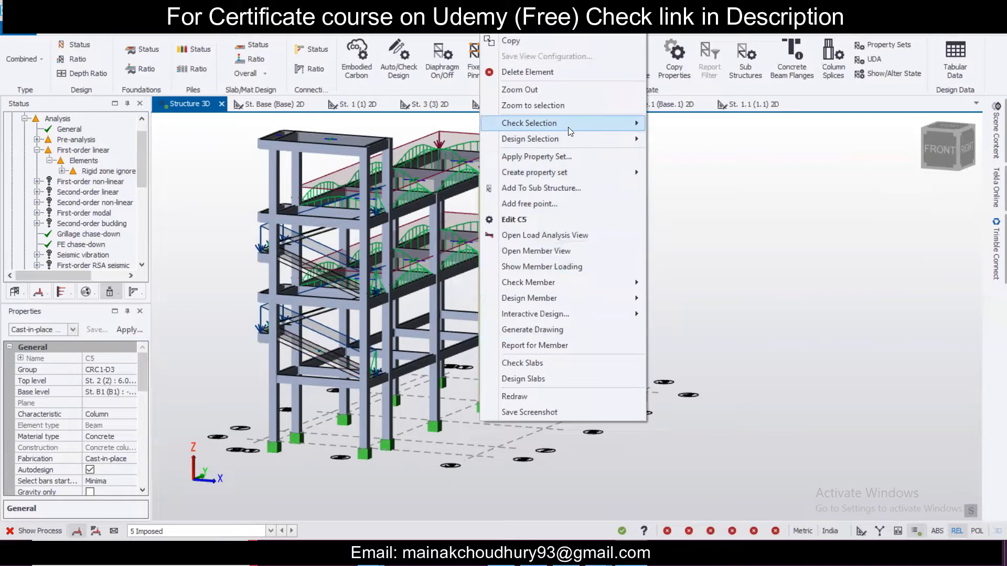
mouse_move(578, 138)
click(674, 148)
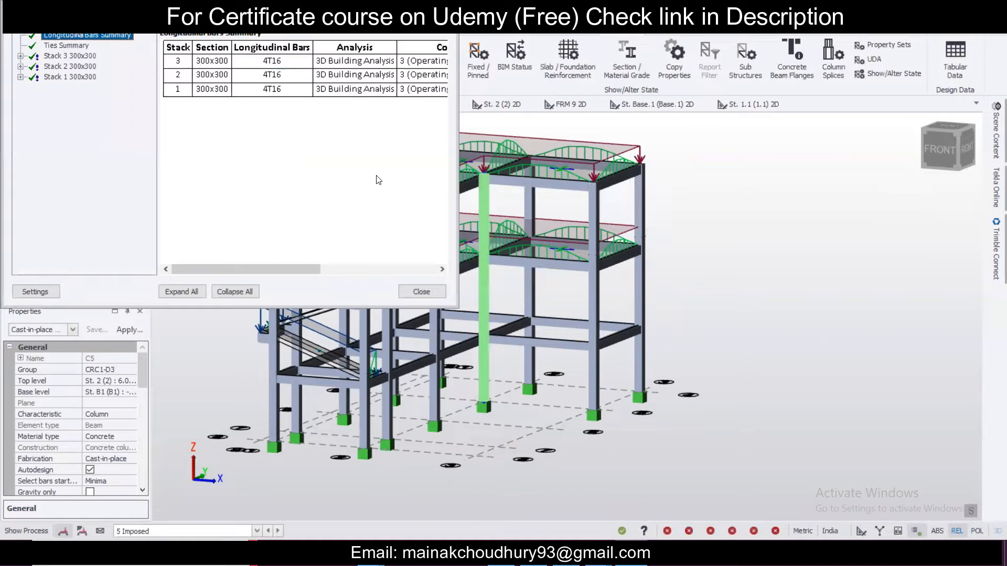
click(421, 291)
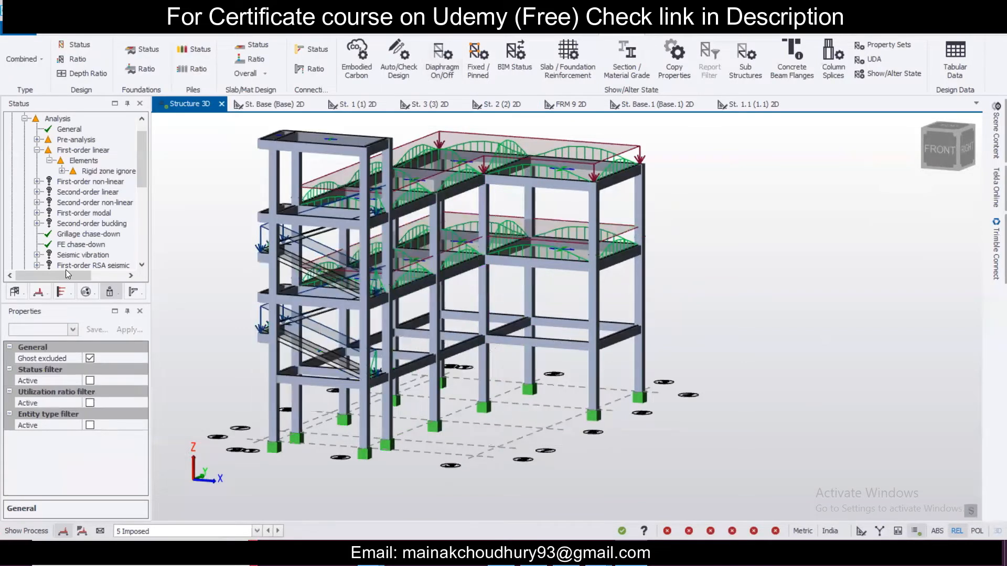
Examine the Solver warnings for entry 0, listing the nodes under the structure equilibrium warning
scroll(125, 208, down, 5)
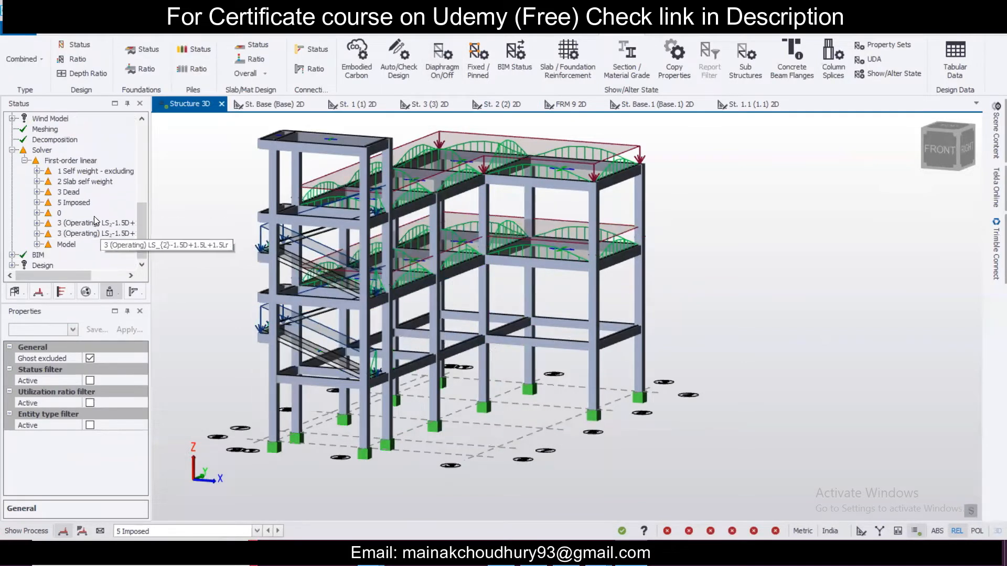
click(37, 213)
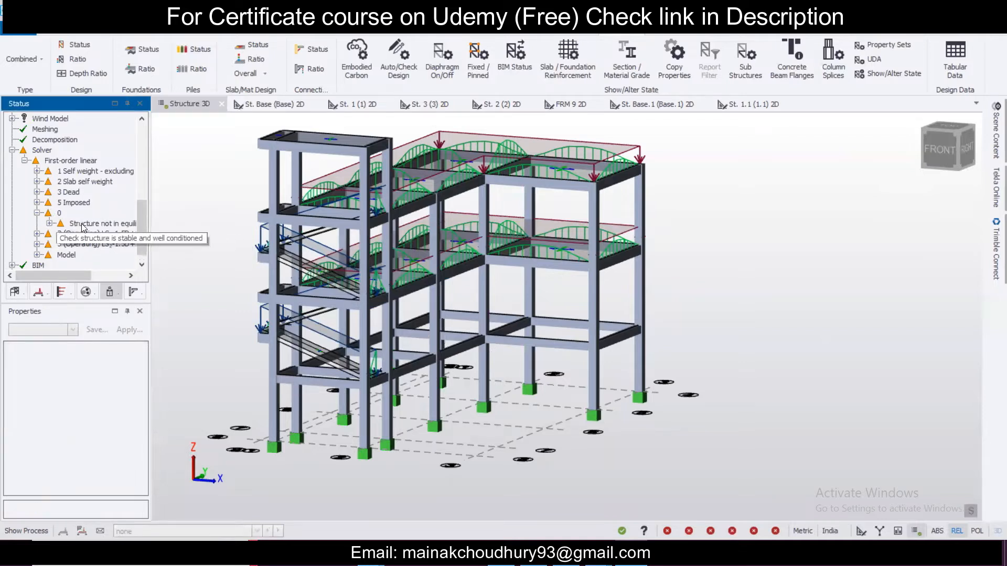
click(49, 224)
right_click(106, 224)
click(131, 236)
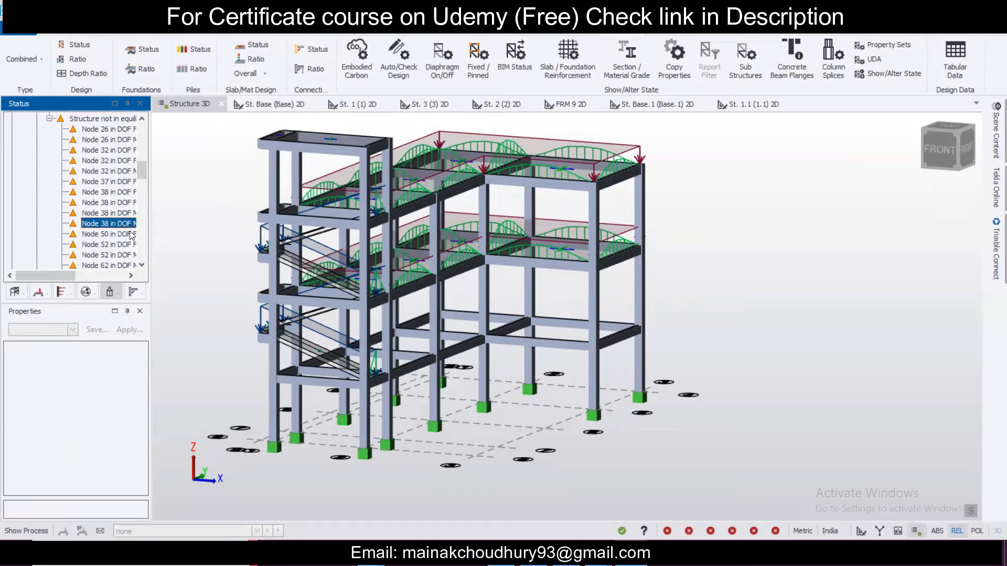
Open the solver model for the first-order linear rigid zone warning and inspect the flagged locations around the staircase
scroll(90, 220, up, 10)
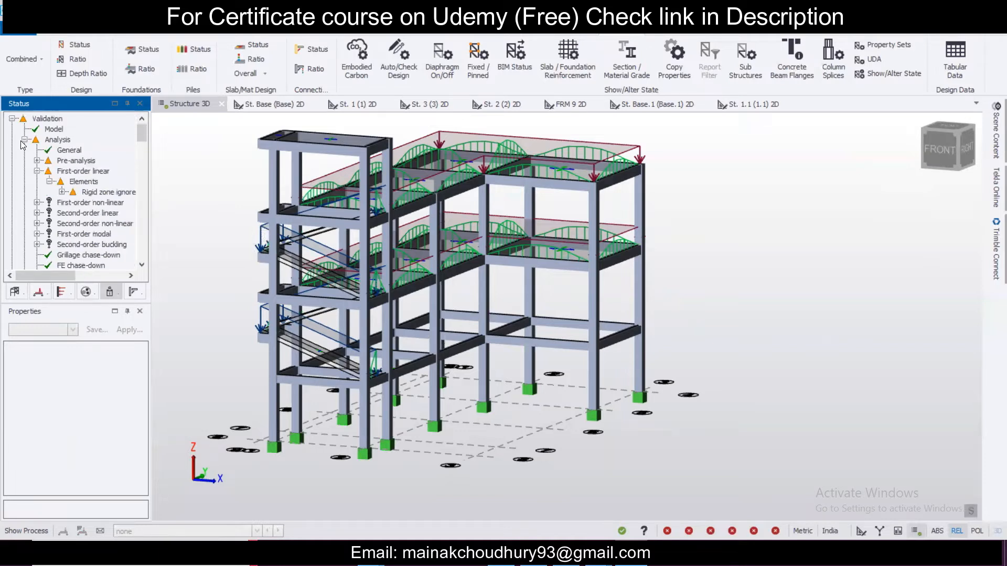
click(65, 183)
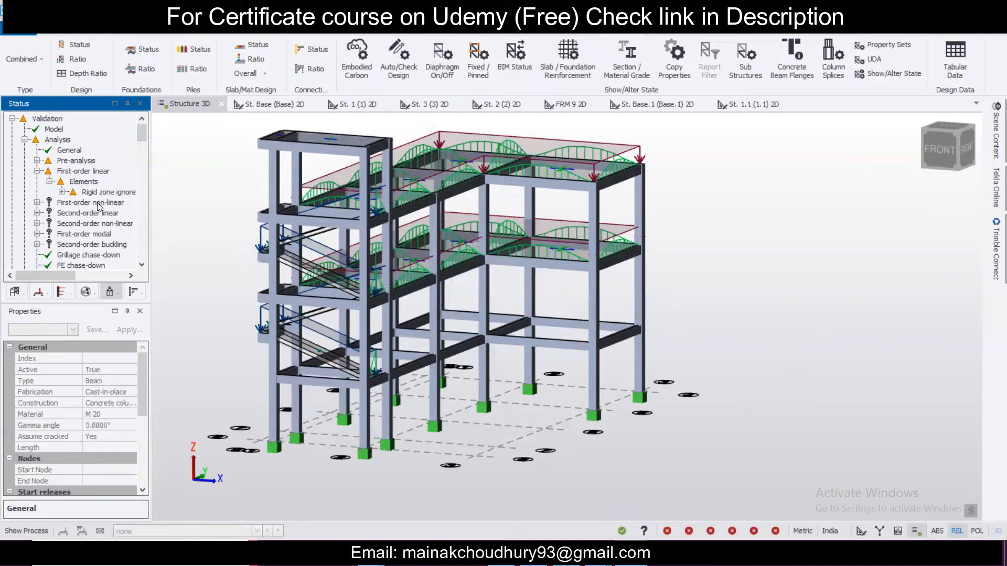
mouse_move(562, 291)
middle_down()
mouse_move(634, 326)
mouse_move(326, 299)
mouse_move(505, 247)
mouse_move(570, 287)
middle_up()
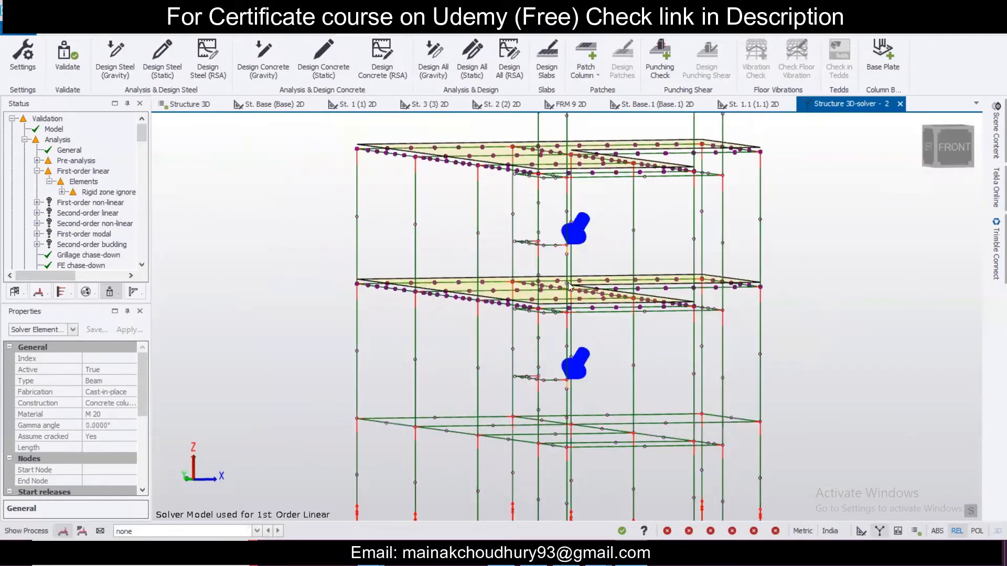
middle_drag(481, 288, 548, 246)
middle_drag(515, 278, 174, 103)
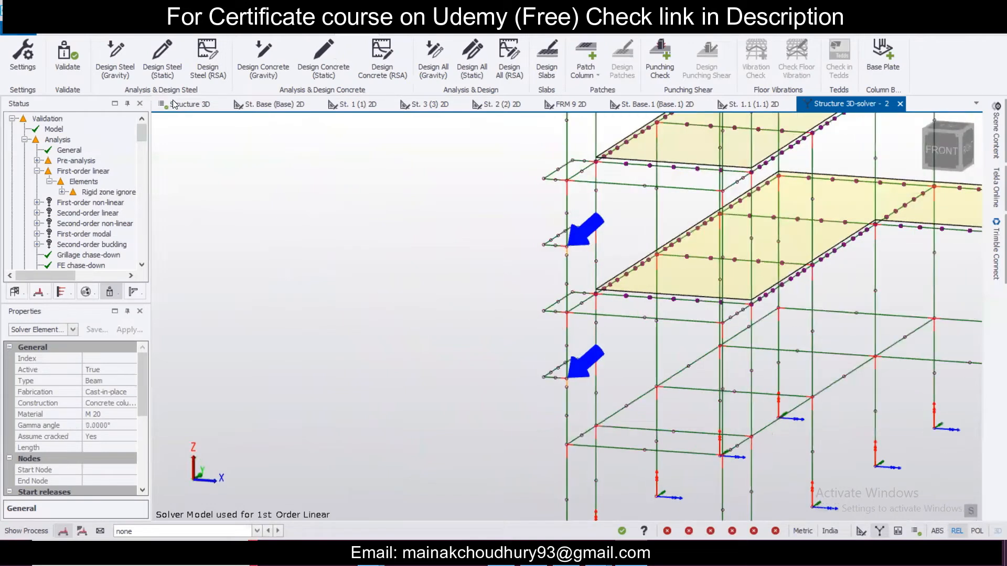
Return to the Structure 3D view and inspect the lower stair flight with its supporting landing beams
click(174, 103)
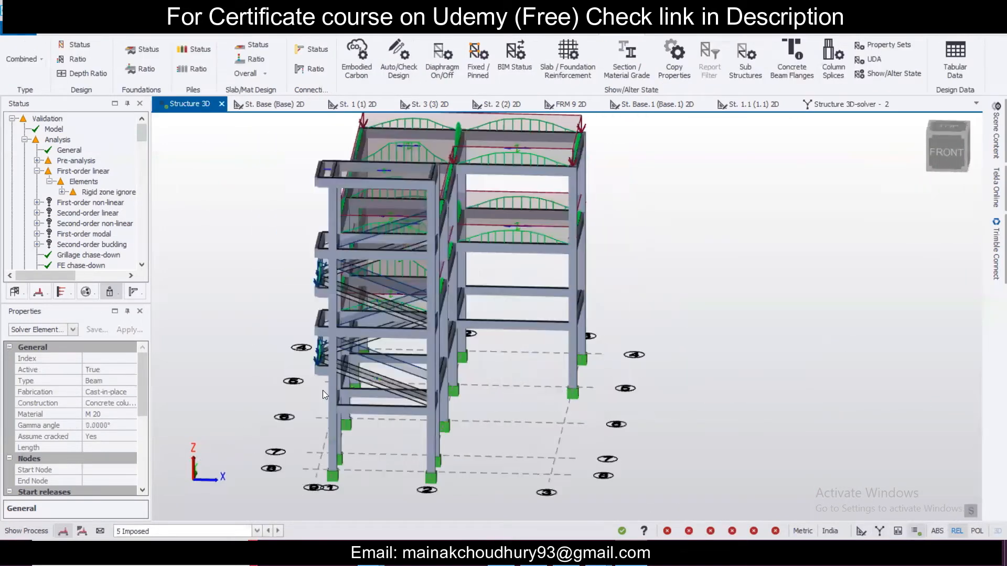
scroll(322, 390, up, 8)
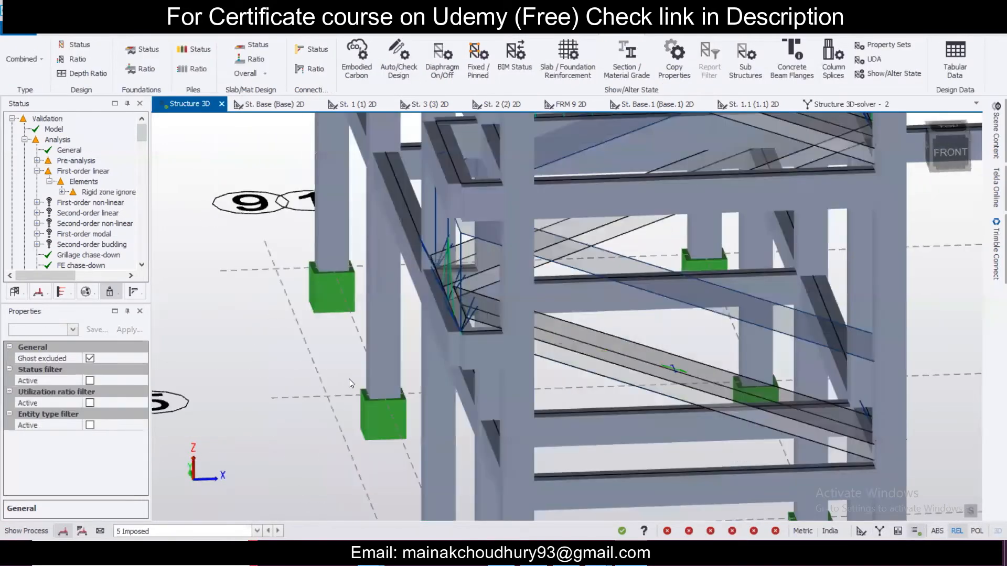
middle_drag(349, 379, 340, 376)
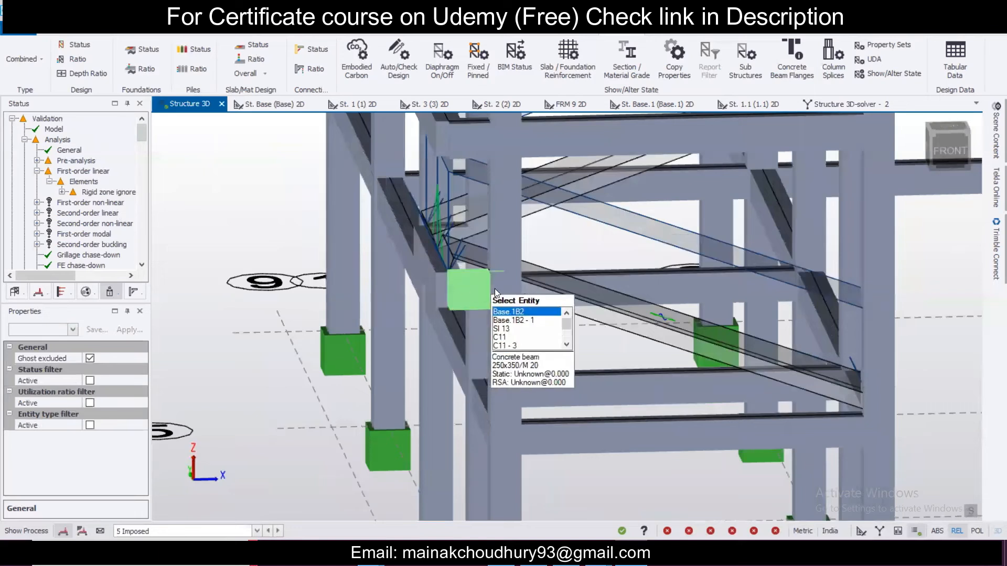
middle_drag(574, 370, 536, 359)
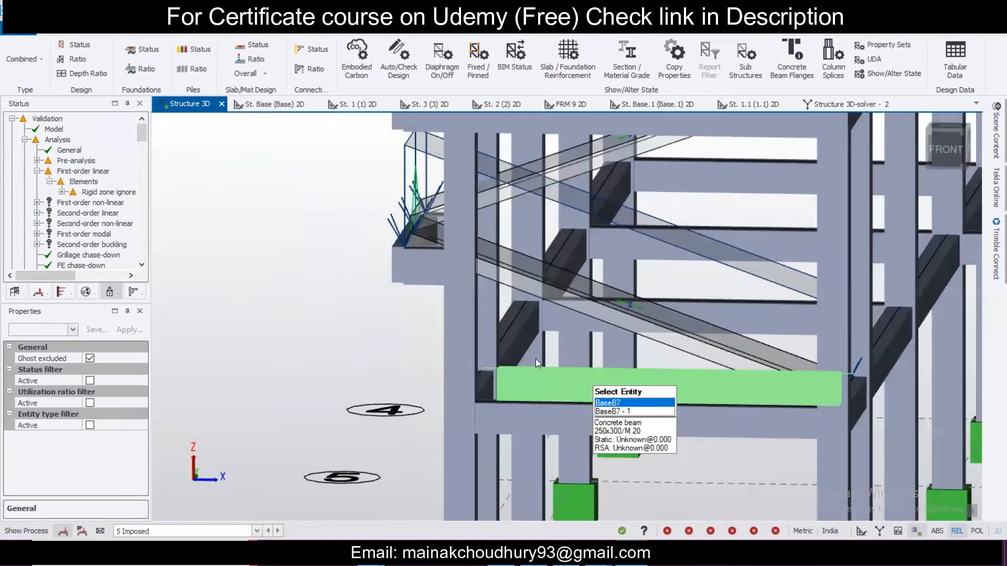
scroll(521, 335, down, 6)
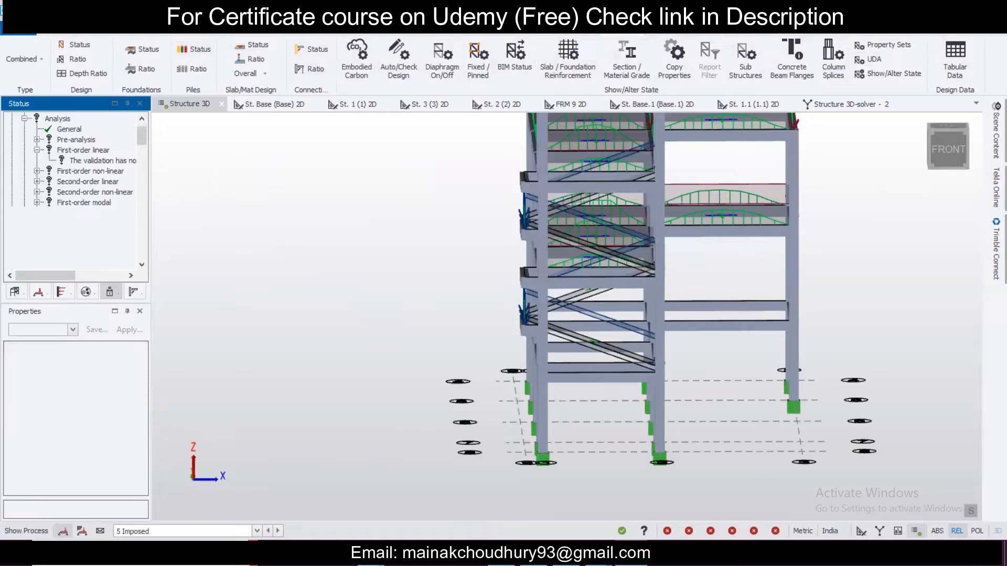
Review the Solver node warnings again and inspect the lower stair landing where its beams meet the columns
scroll(102, 212, down, 12)
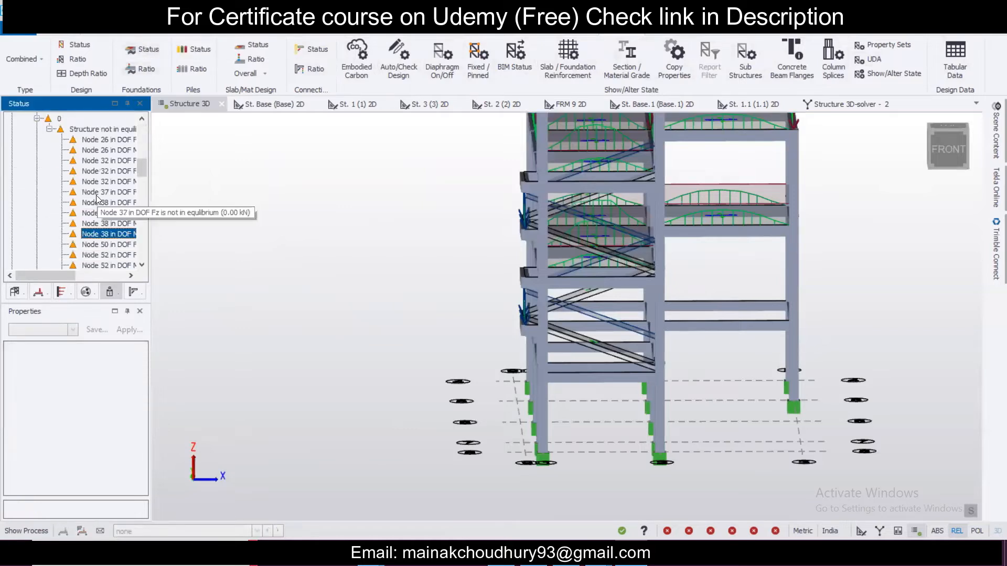
scroll(552, 334, up, 5)
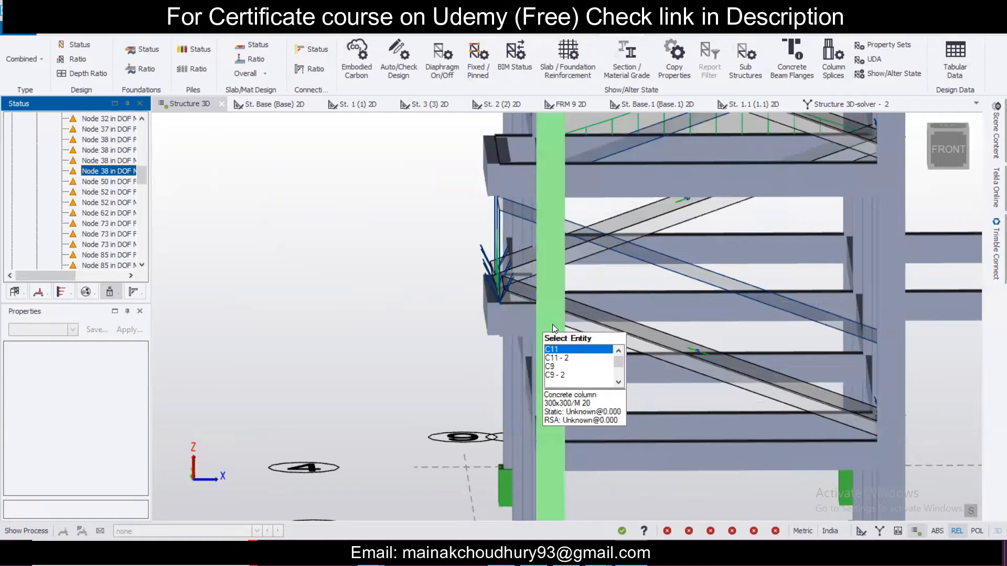
scroll(545, 331, up, 3)
scroll(508, 362, down, 6)
middle_drag(512, 350, 695, 414)
scroll(726, 408, up, 4)
scroll(726, 408, up, 5)
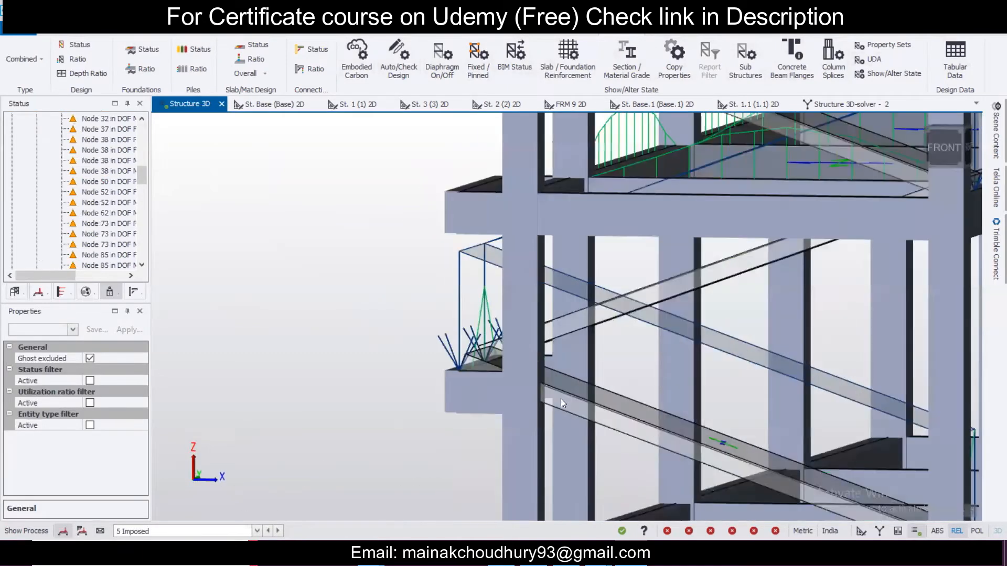
Select the short landing beams Base.1B2 and Base.1B1 in turn and inspect their properties and connection to the columns
click(497, 393)
click(527, 399)
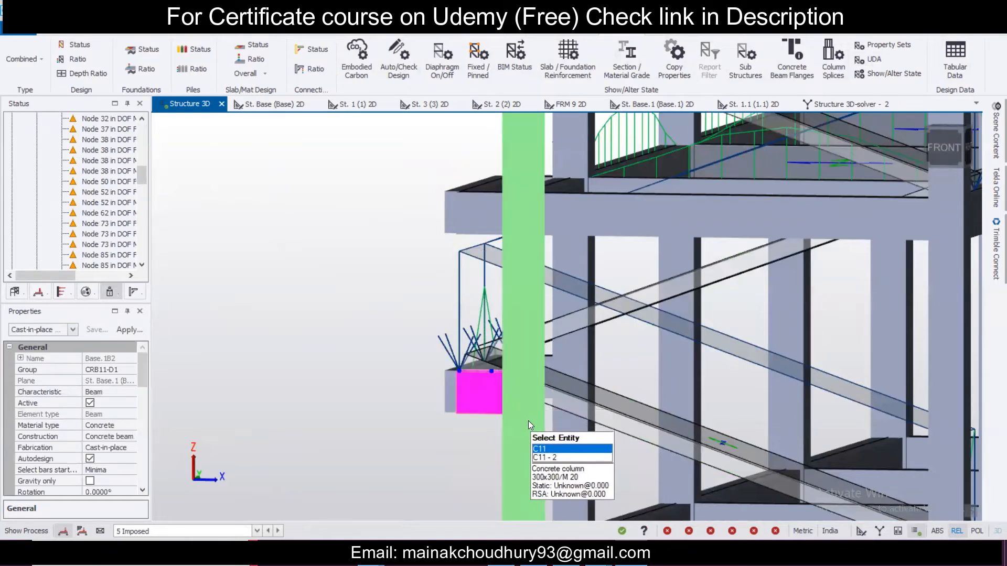
click(492, 394)
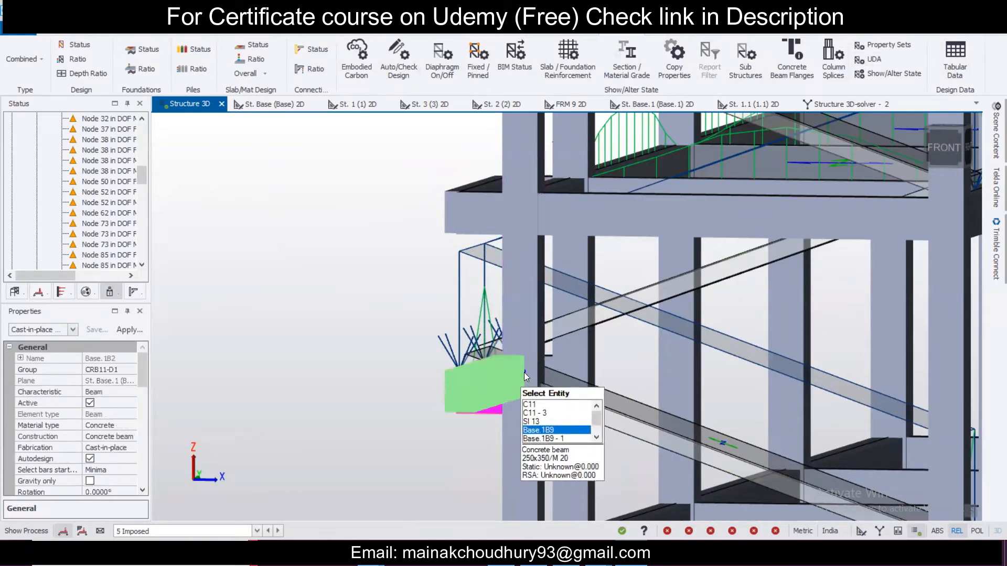
right_drag(542, 426, 549, 441)
scroll(575, 373, down, 10)
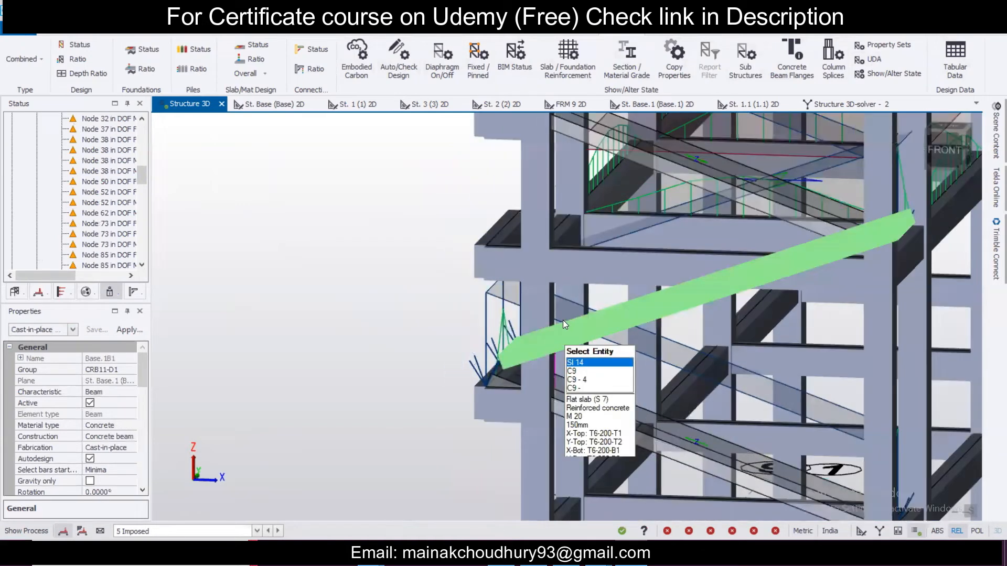
right_drag(572, 389, 556, 380)
scroll(548, 370, up, 6)
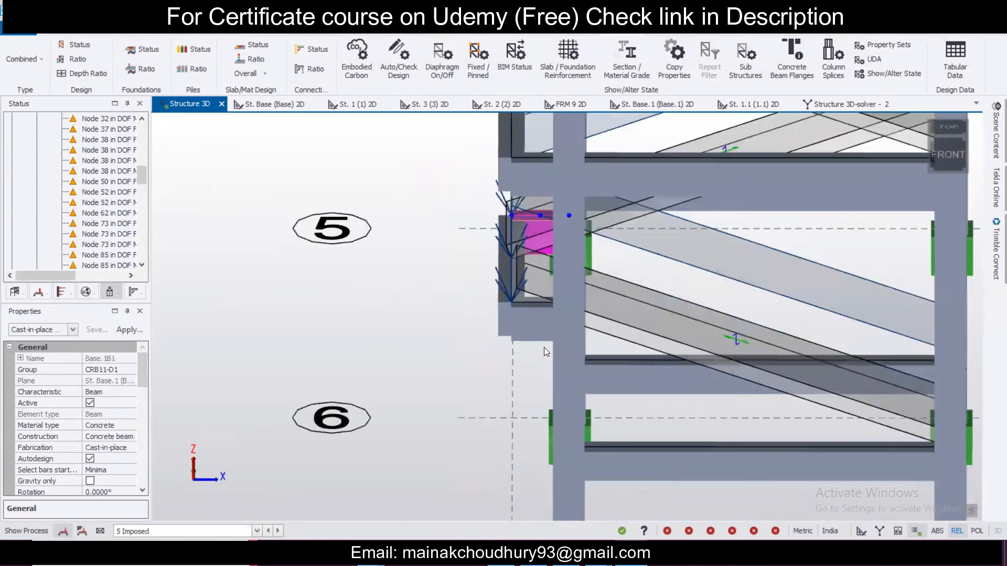
click(543, 337)
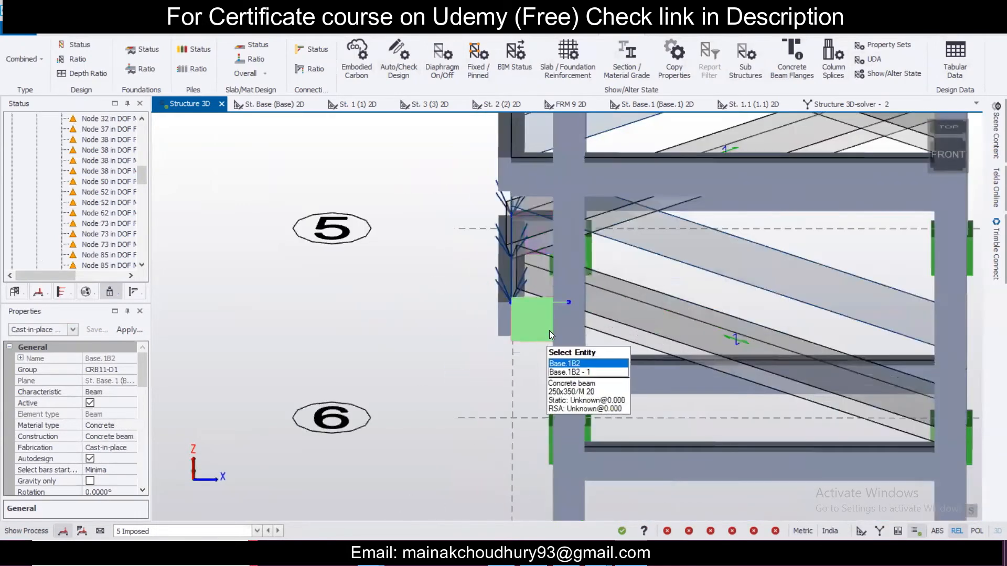
Inspect the short landing beam Base.1B2 and the position of its end node at the column
click(568, 300)
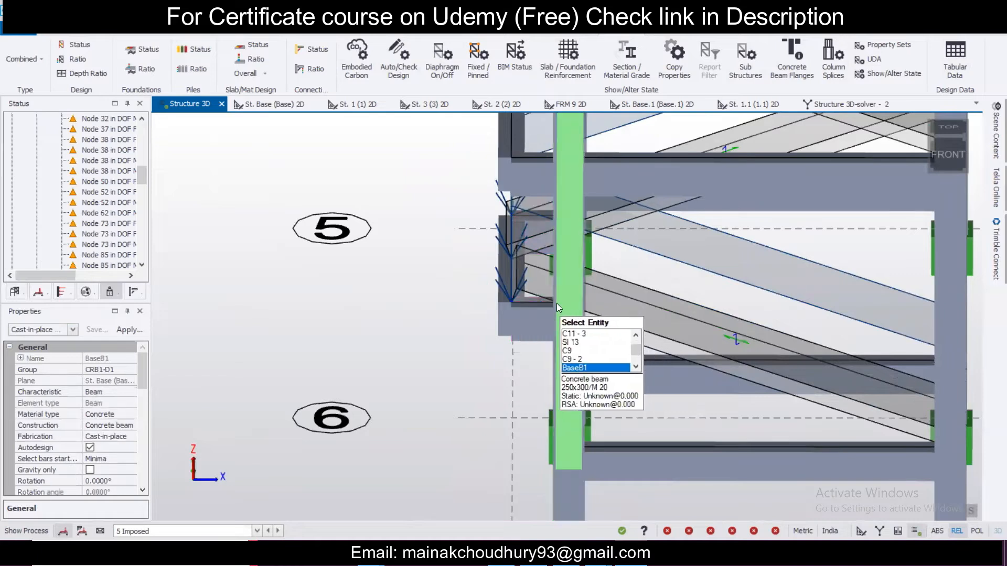
right_drag(524, 387, 590, 387)
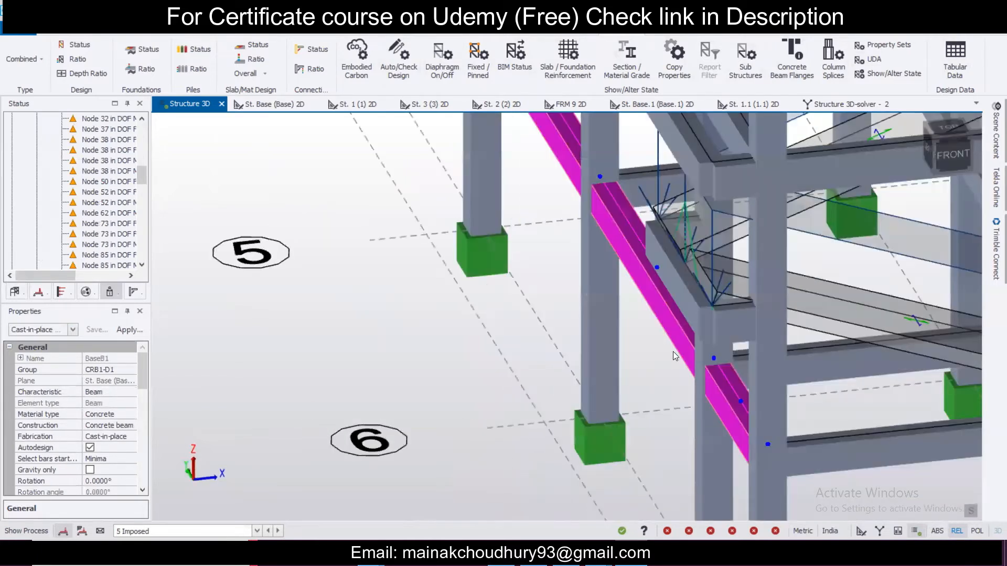
click(719, 339)
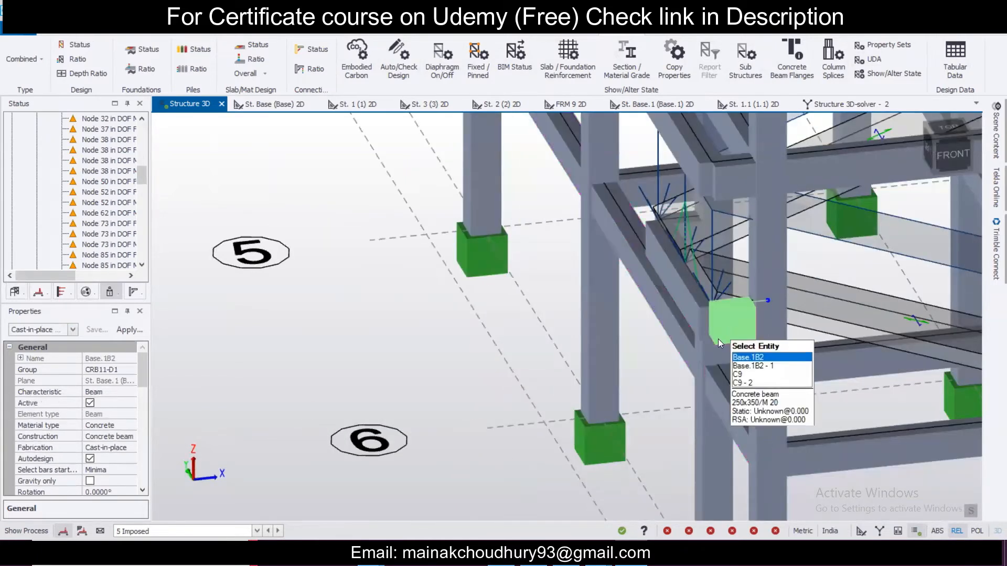
click(769, 300)
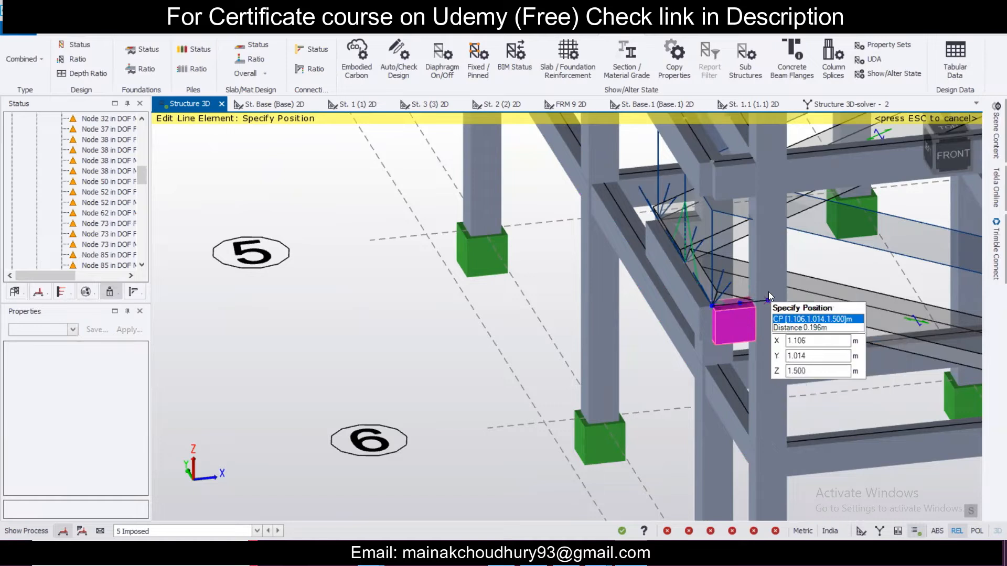
click(770, 300)
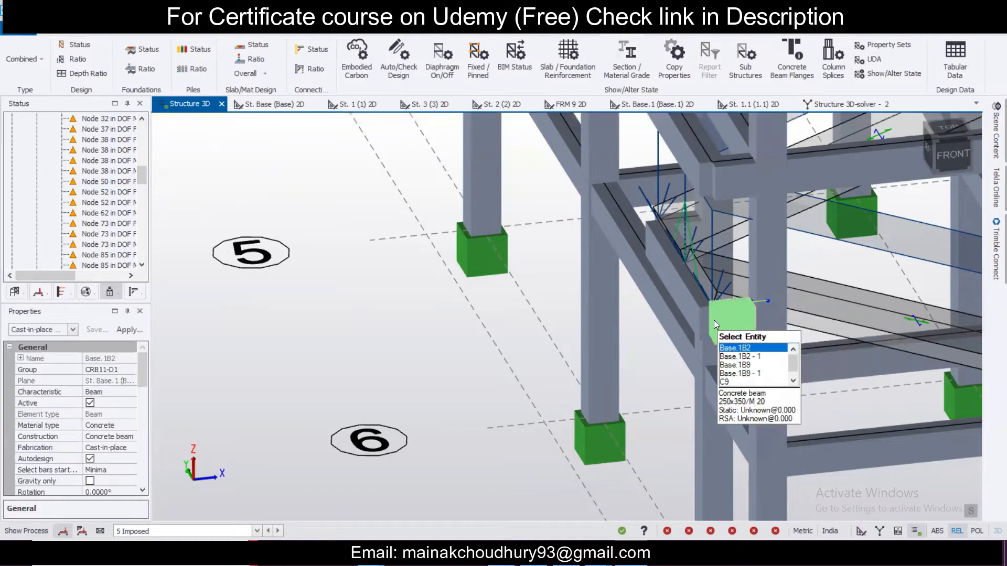
Select the landing edge beam Base.1B9 and inspect its end node where it meets the short landing beam
scroll(741, 330, up, 4)
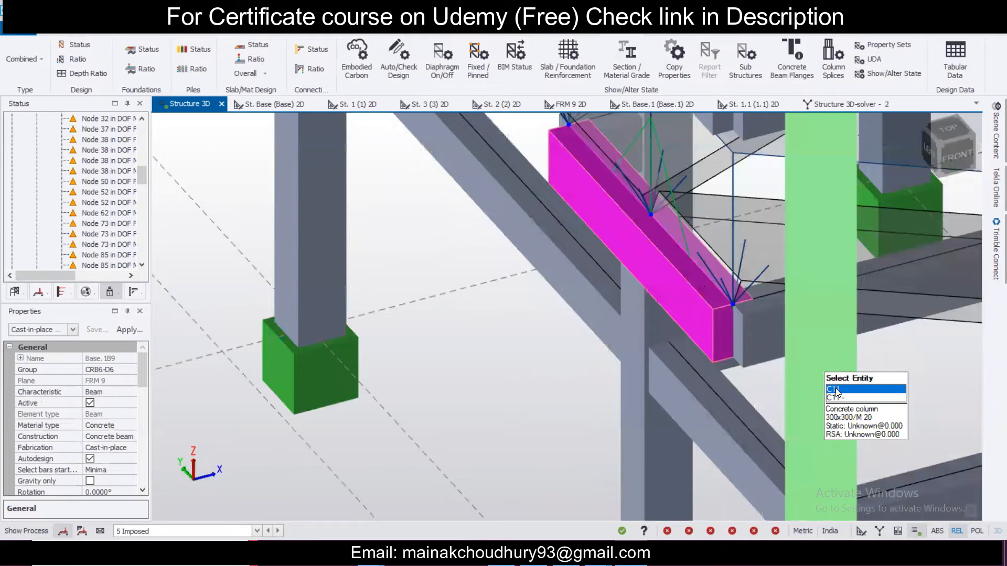
click(734, 302)
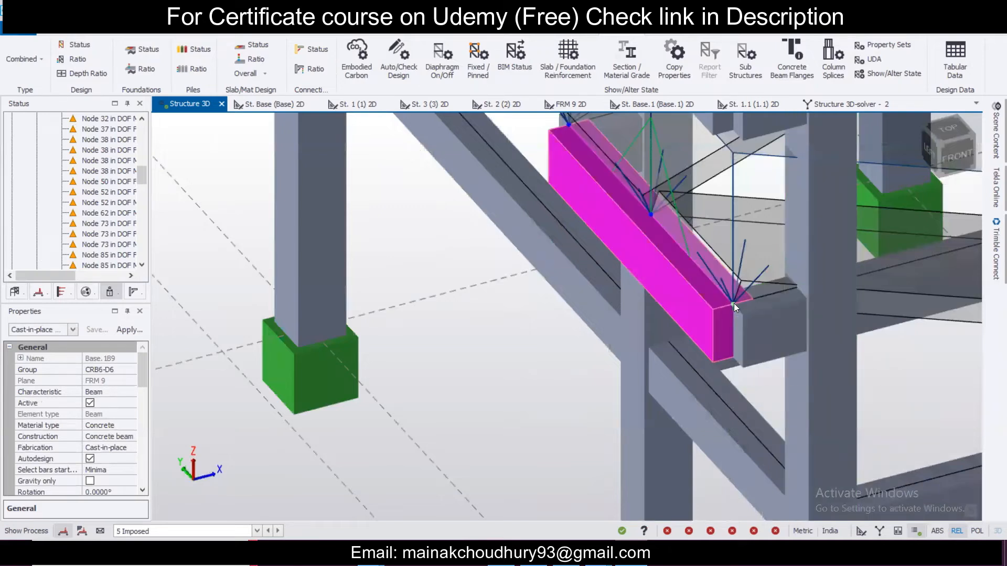
click(736, 304)
key(Escape)
Examine the lower stair flight, its landing beams and the adjoining columns from both sides of the frame
scroll(782, 323, down, 4)
right_drag(797, 351, 586, 343)
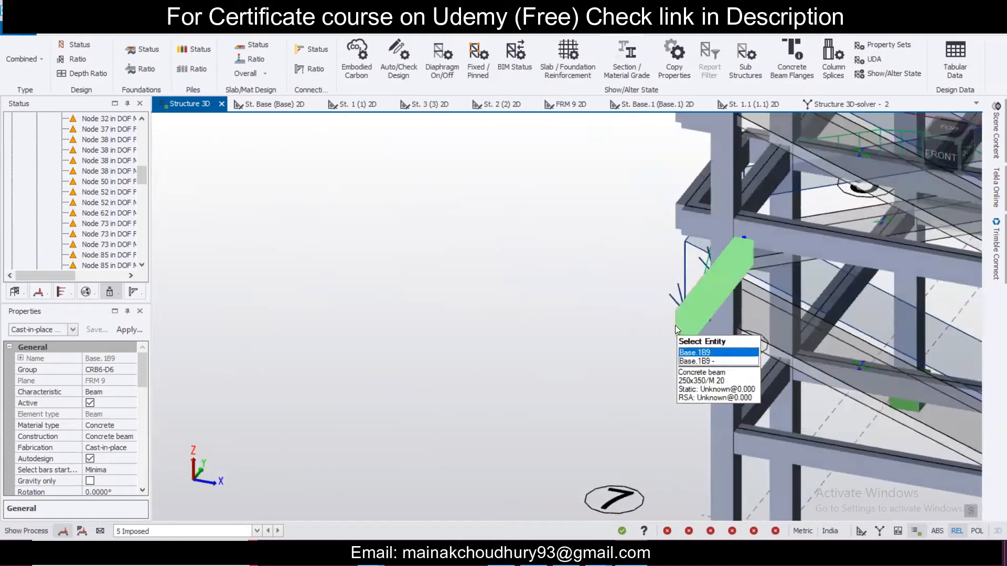
scroll(671, 325, down, 4)
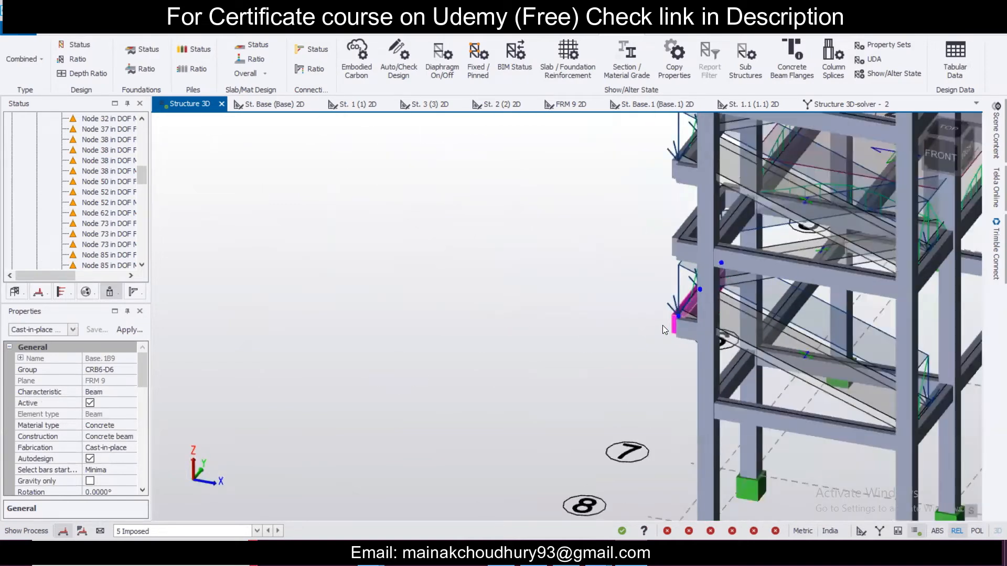
scroll(663, 325, down, 4)
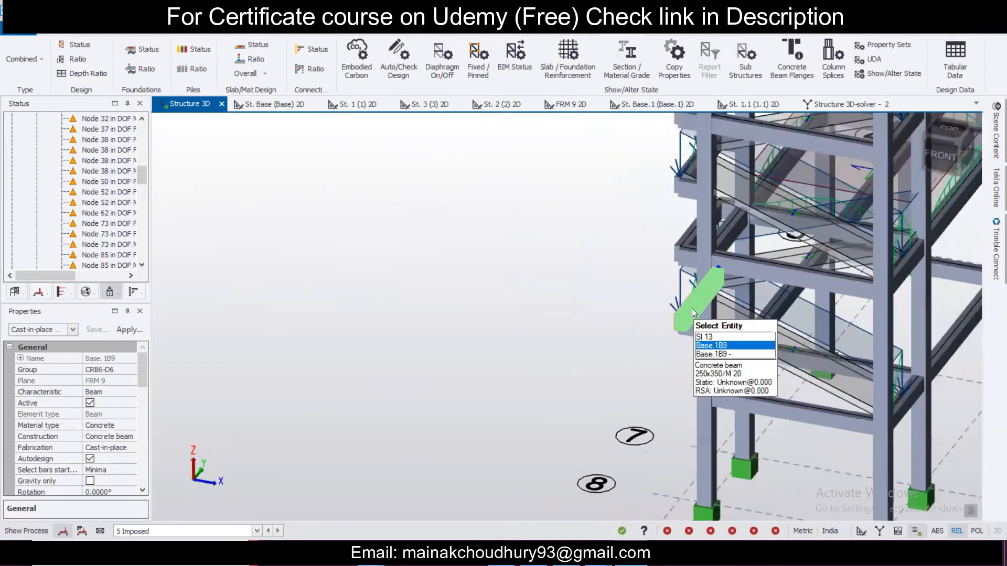
right_drag(668, 329, 775, 339)
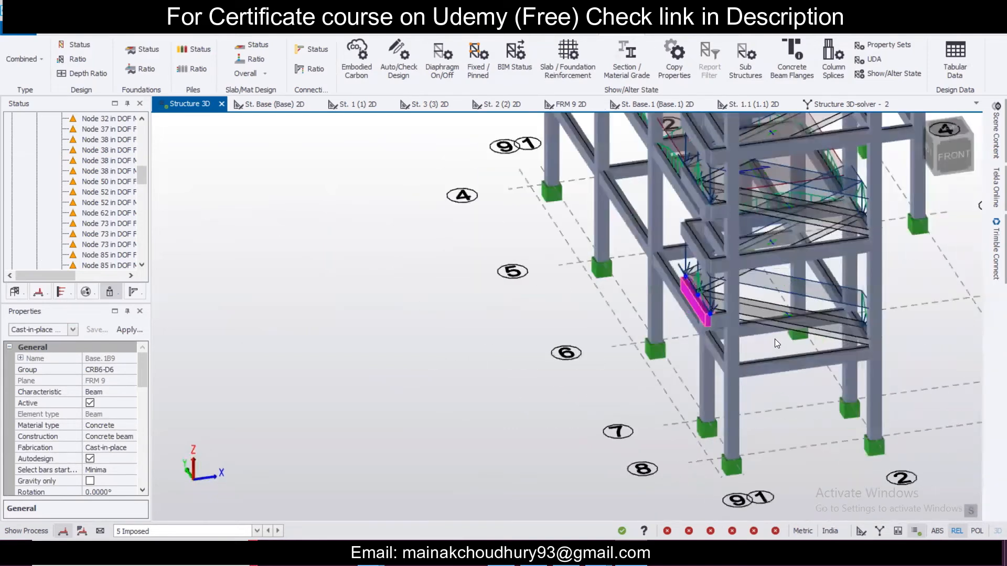
scroll(776, 336, down, 4)
scroll(779, 334, up, 1)
scroll(779, 333, up, 4)
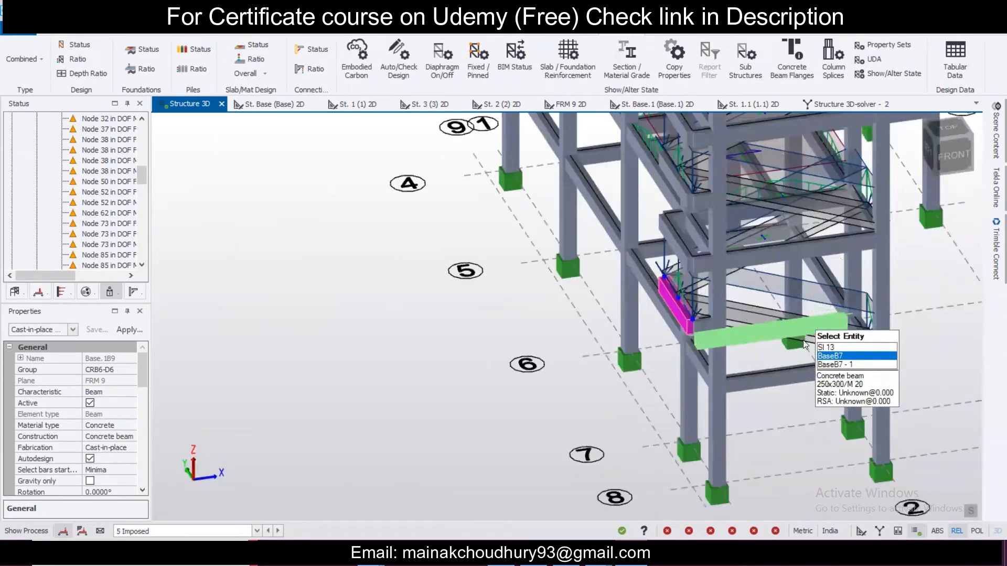
right_drag(889, 320, 679, 316)
scroll(679, 316, down, 5)
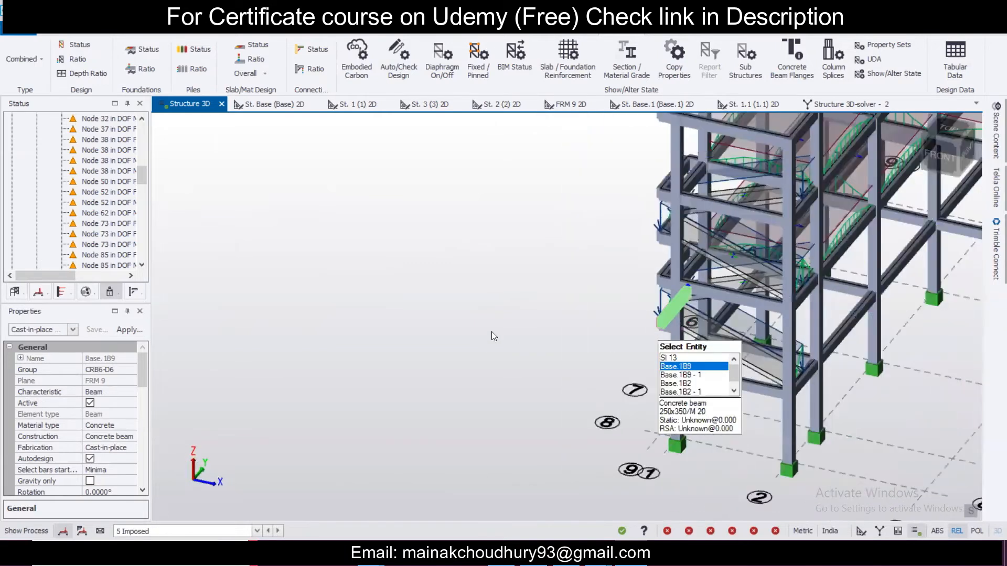
right_drag(543, 339, 572, 338)
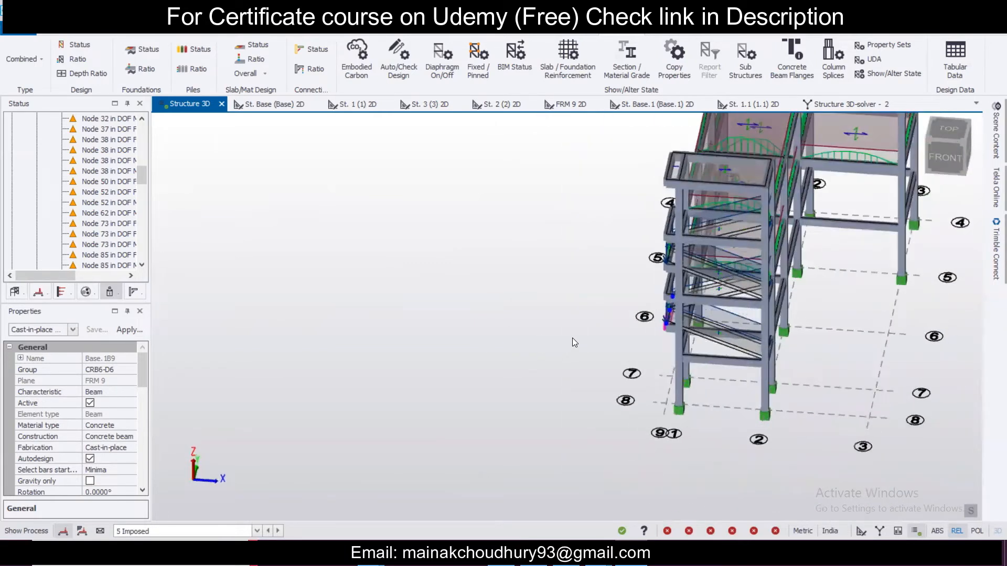
scroll(677, 346, up, 2)
right_drag(678, 341, 778, 348)
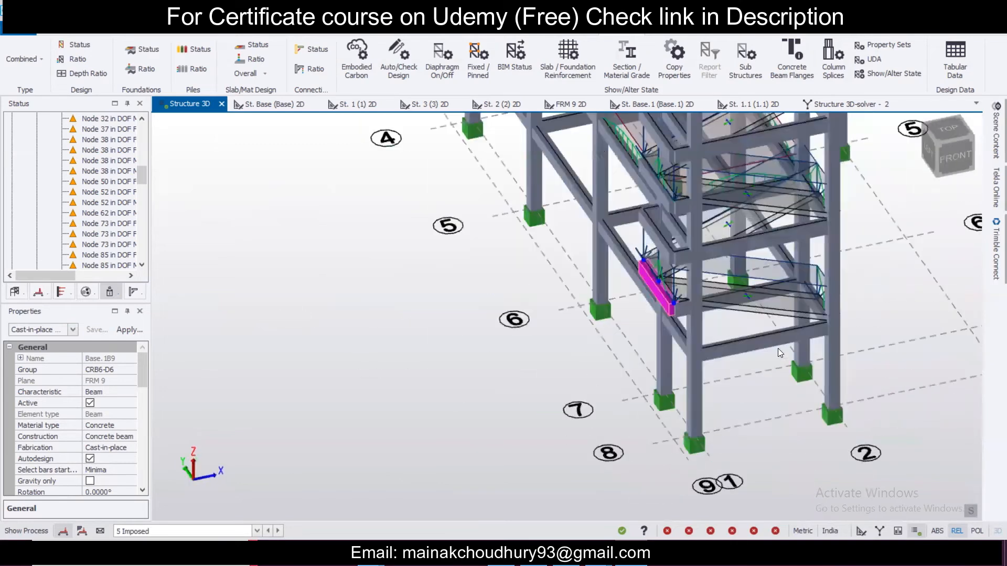
scroll(693, 311, up, 5)
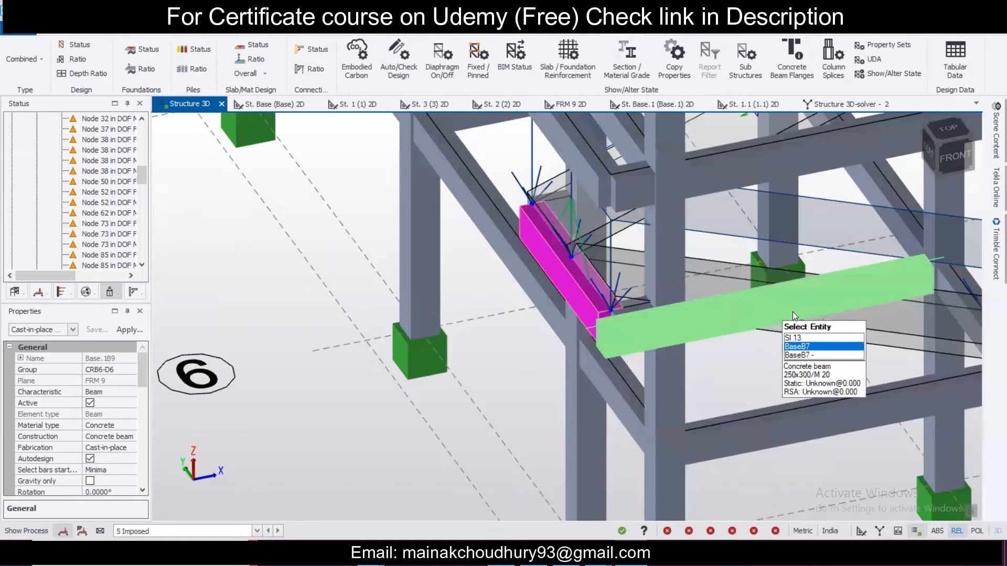
Delete the inclined stair slab panels SI 13, SI 14 and SI 16 together with the slab load SL 6
click(834, 326)
scroll(697, 374, down, 2)
right_drag(697, 374, 654, 219)
ctrl+click(656, 225)
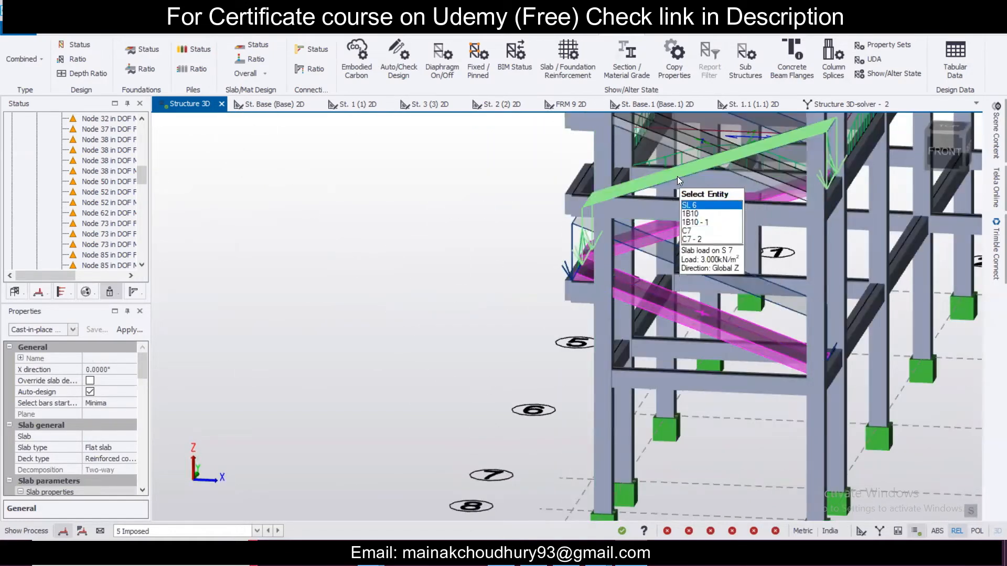
click(678, 176)
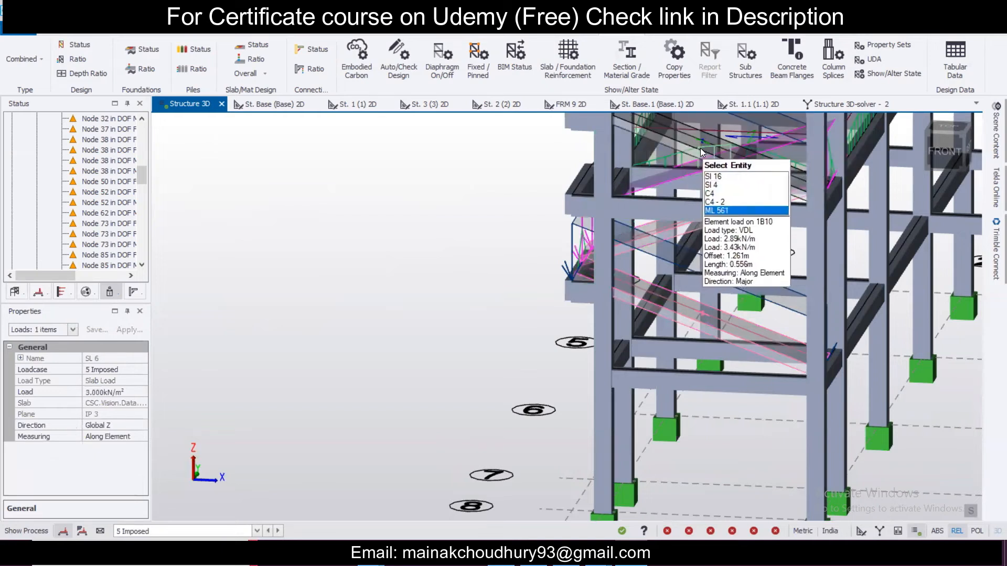
click(697, 166)
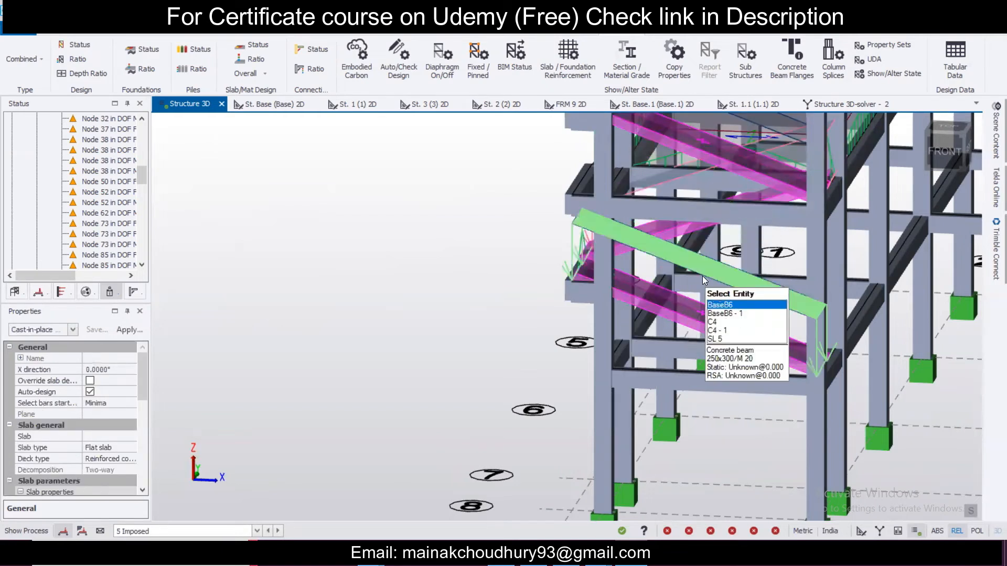
key(Delete)
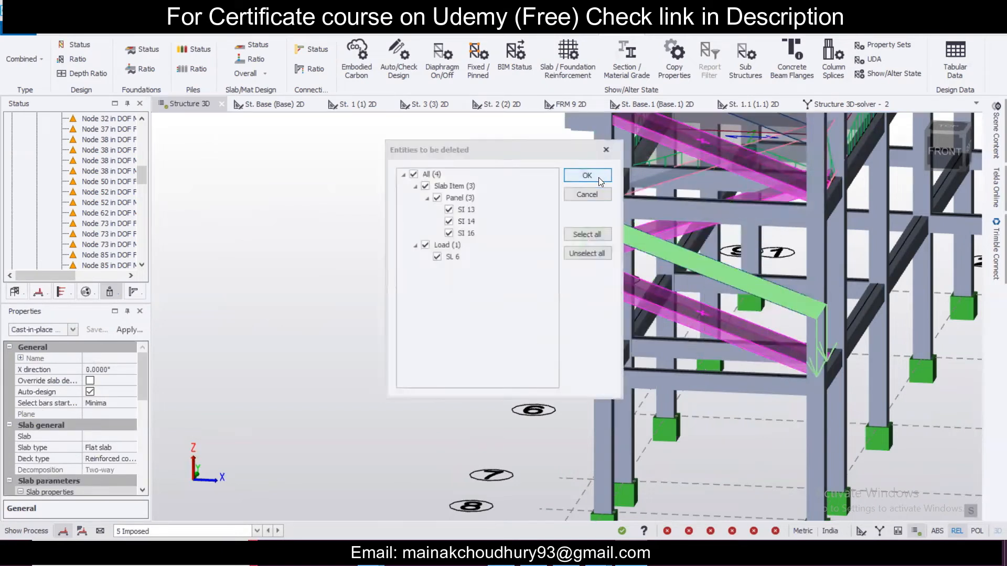
click(587, 175)
Delete the remaining inclined stair slab panel SI 15 between the upper storeys
mouse_move(654, 262)
right_drag(654, 262, 647, 256)
scroll(648, 256, down, 2)
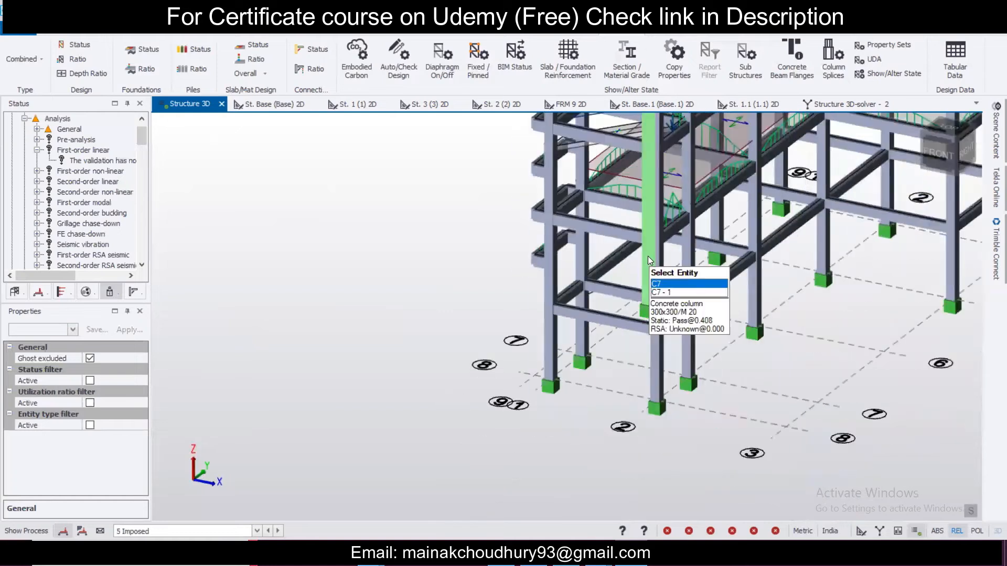
scroll(647, 256, down, 3)
scroll(646, 117, up, 4)
right_drag(600, 277, 710, 255)
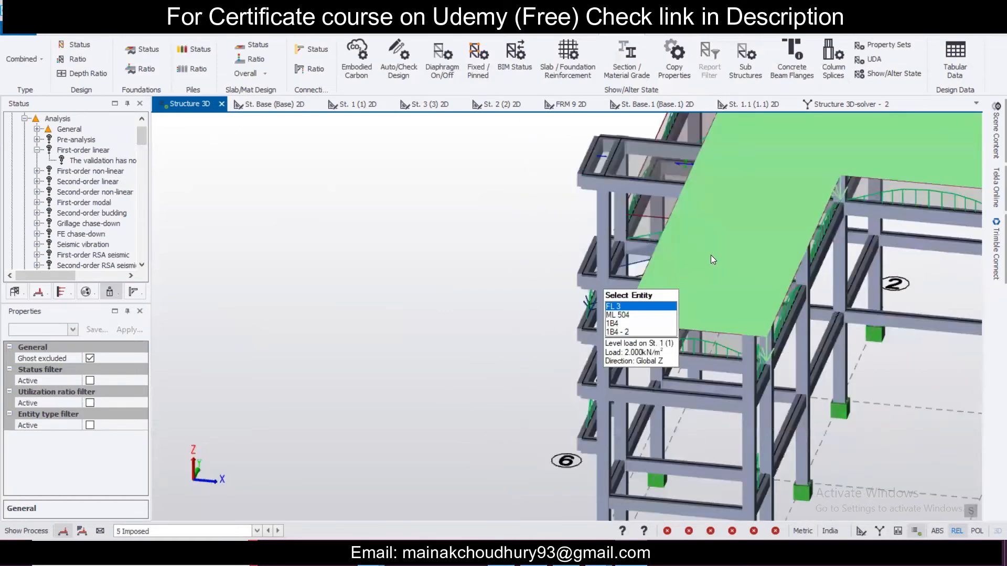
click(701, 266)
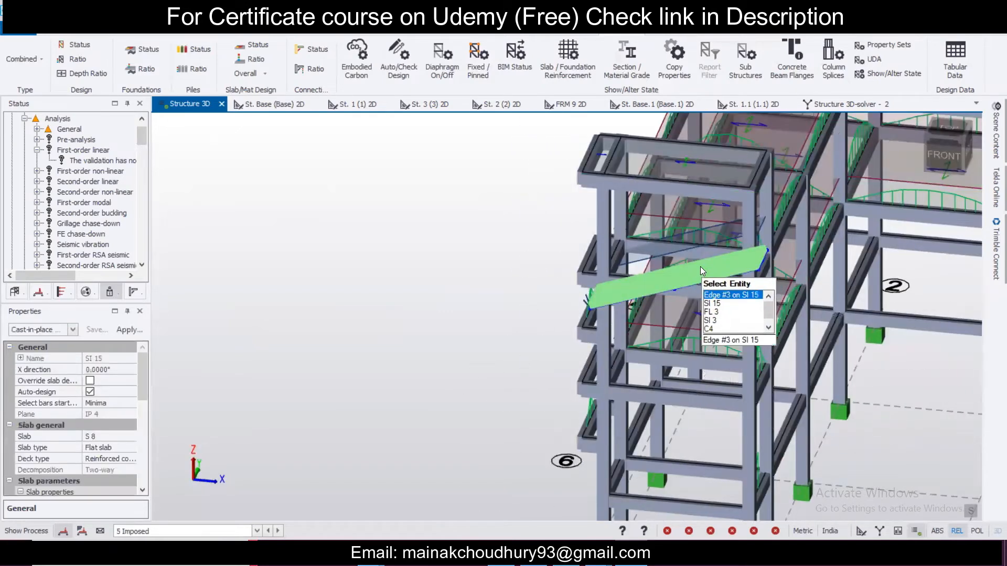
key(Delete)
scroll(700, 250, down, 2)
scroll(719, 295, down, 2)
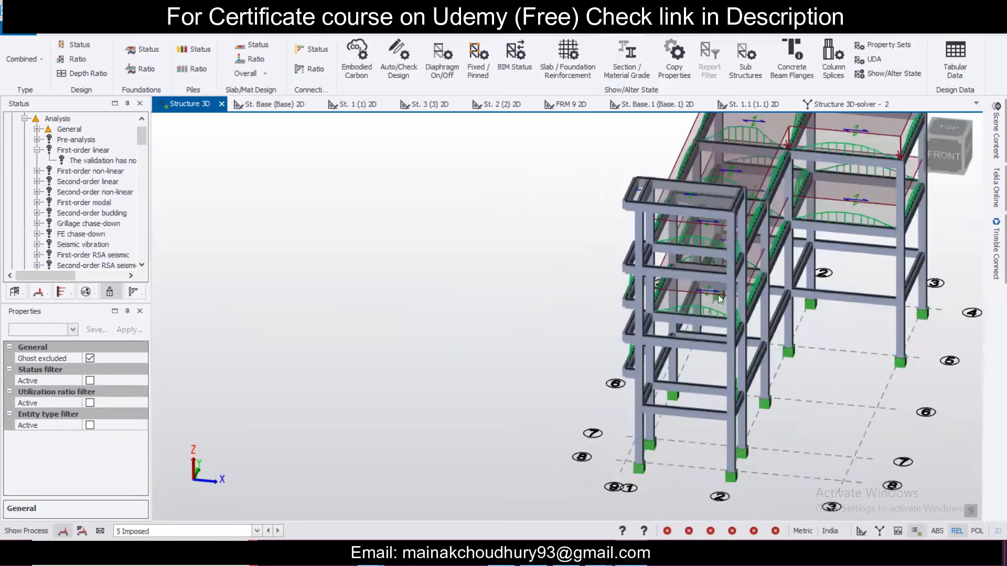
Delete the lower mid-landing beams Base.1B9, Base.1B2 and Base.1B1 together with their loads
right_drag(718, 295, 672, 352)
scroll(672, 352, up, 2)
middle_drag(690, 372, 728, 366)
right_drag(728, 366, 719, 335)
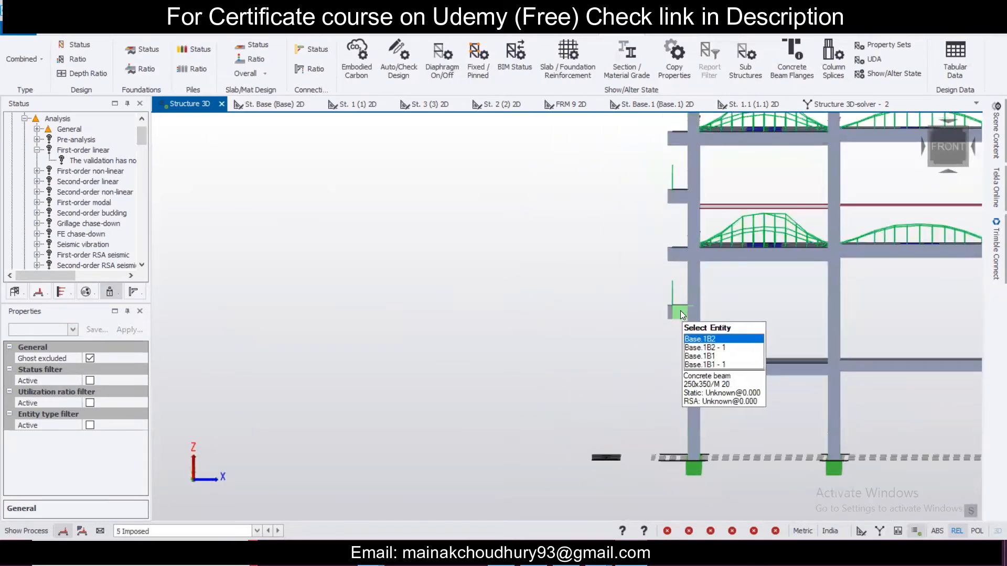
click(680, 312)
drag(681, 335, 644, 292)
right_drag(644, 292, 992, 384)
right_drag(623, 399, 633, 336)
middle_drag(633, 298, 618, 405)
scroll(653, 378, up, 1)
drag(653, 391, 616, 204)
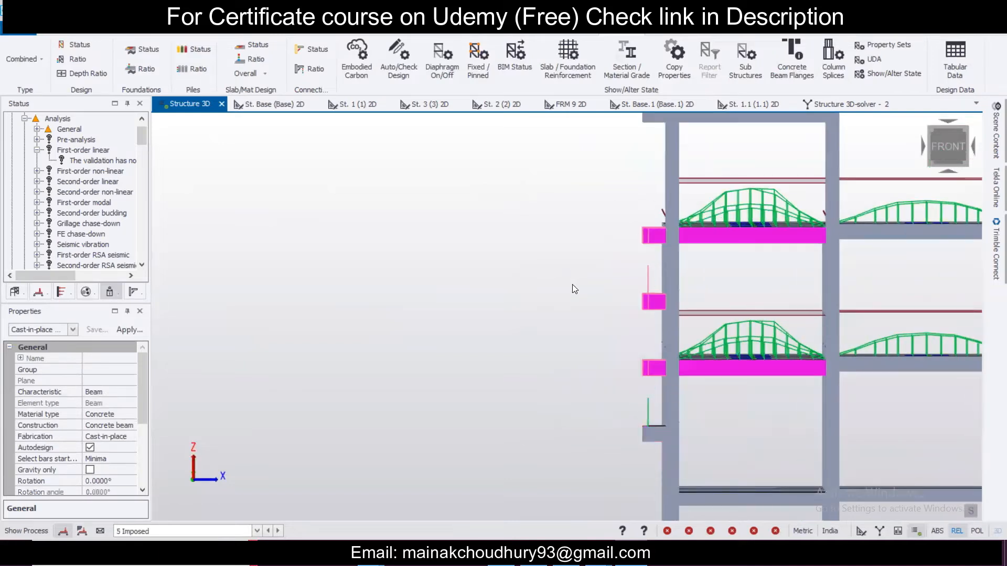
click(650, 444)
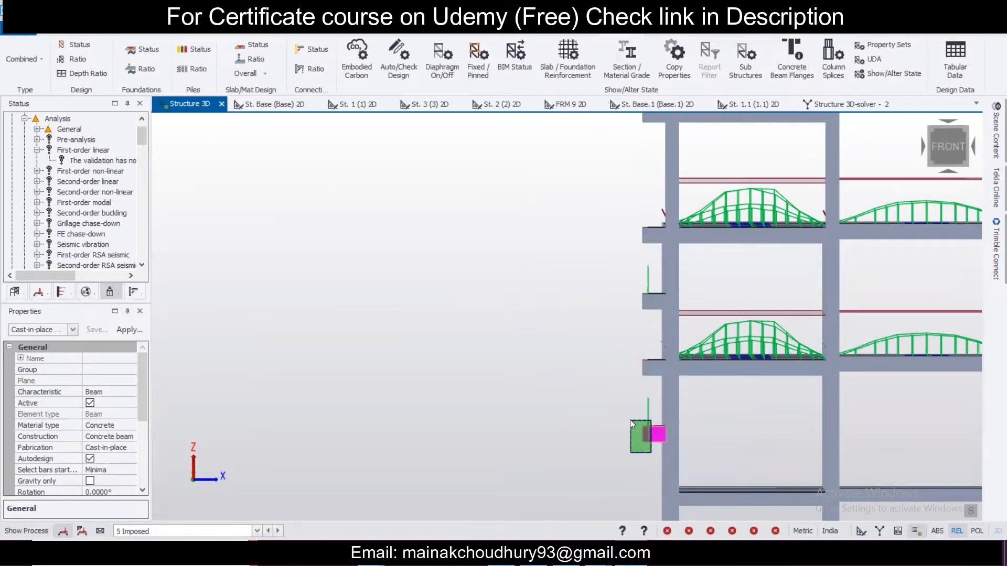
key(Delete)
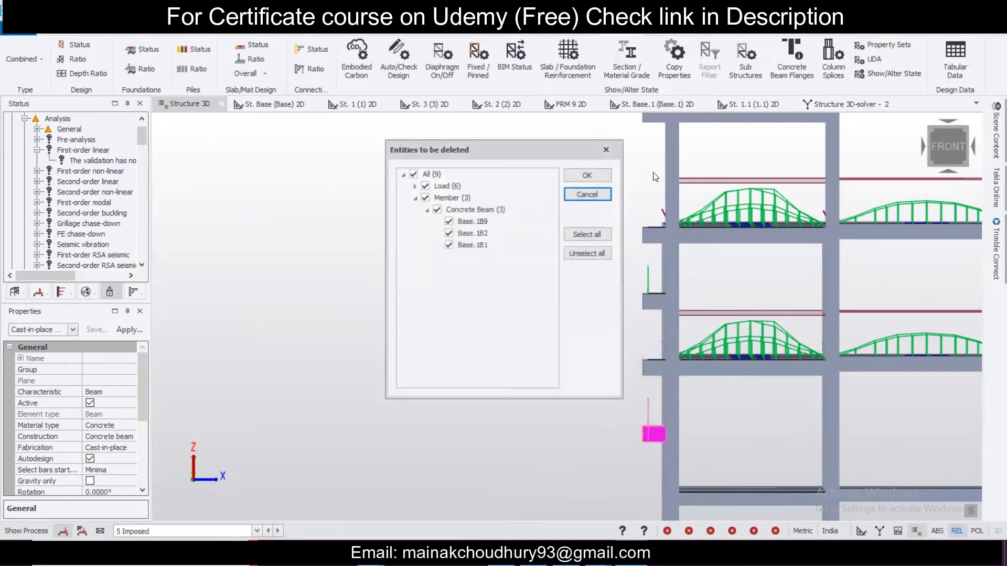
click(601, 182)
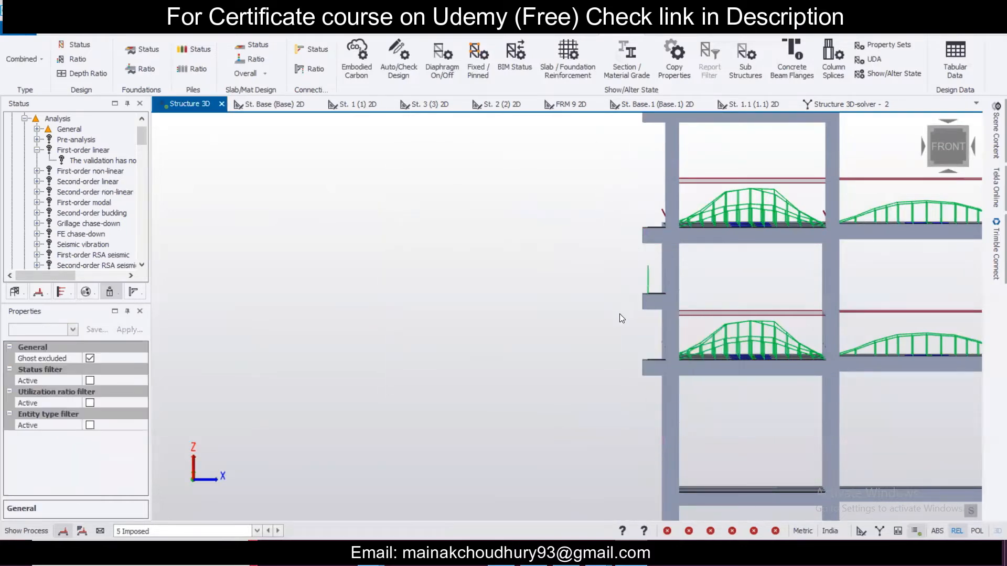
Delete the upper mid-landing beams 1.1B12, 1.1B1 and 1.1B2 together with their loads
middle_drag(620, 314, 665, 338)
mouse_move(665, 338)
right_down()
mouse_move(710, 375)
mouse_move(648, 337)
right_up()
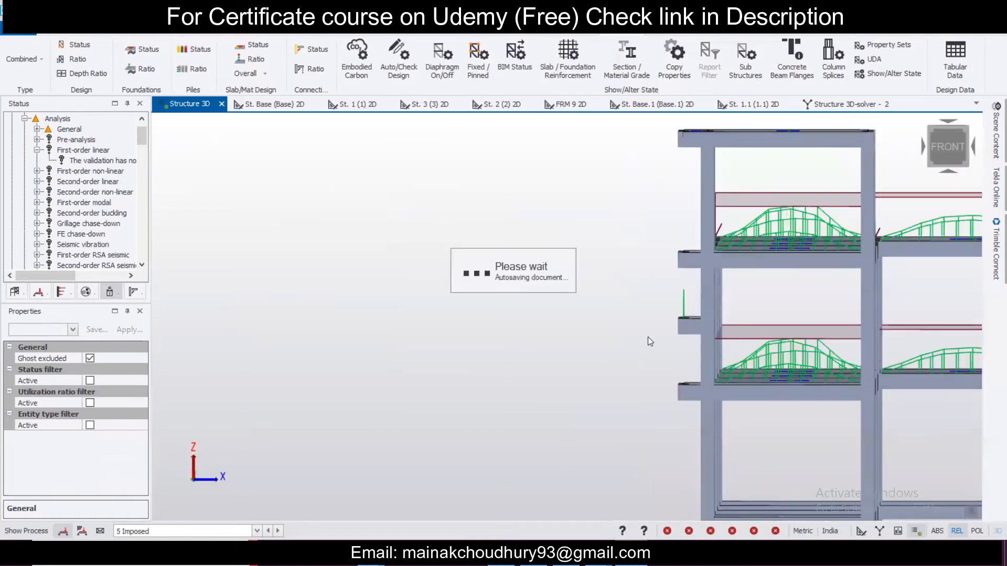
drag(686, 274, 650, 225)
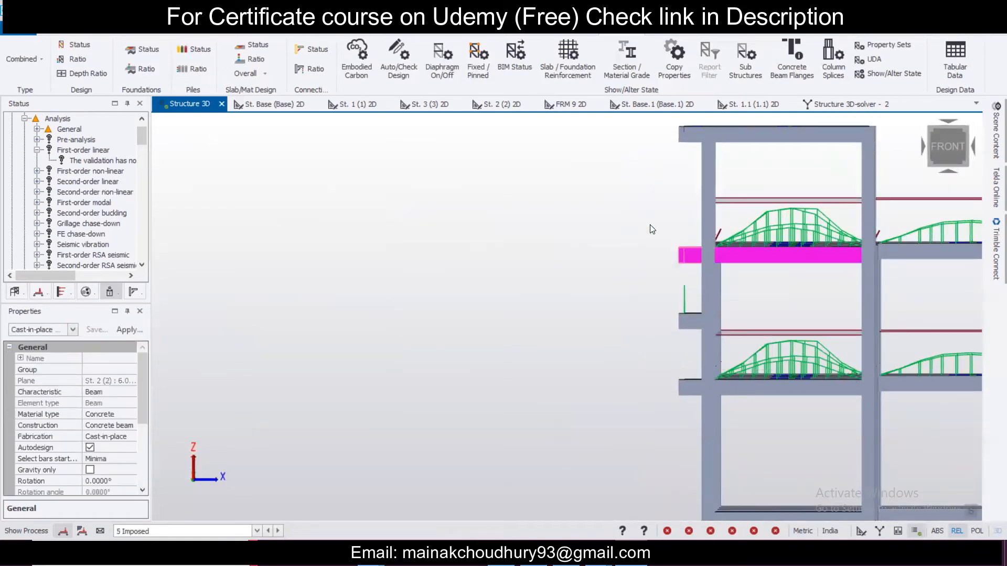
click(599, 339)
scroll(598, 343, down, 1)
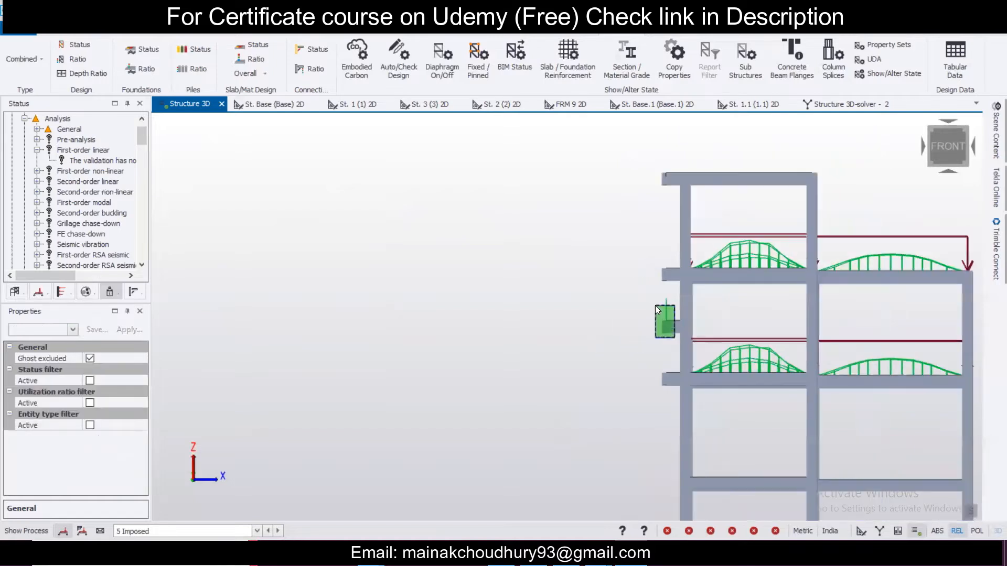
drag(655, 305, 653, 304)
key(Delete)
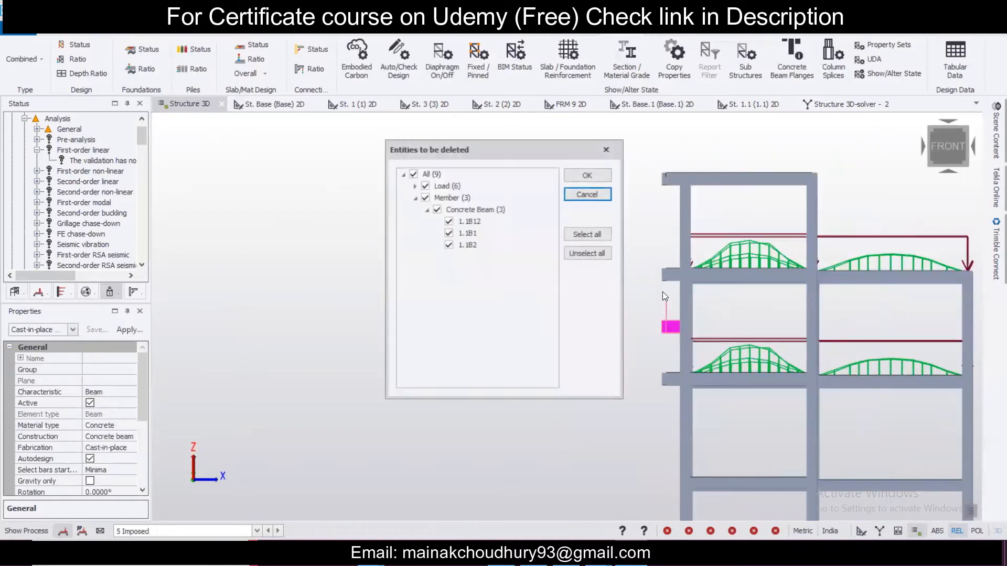
click(605, 177)
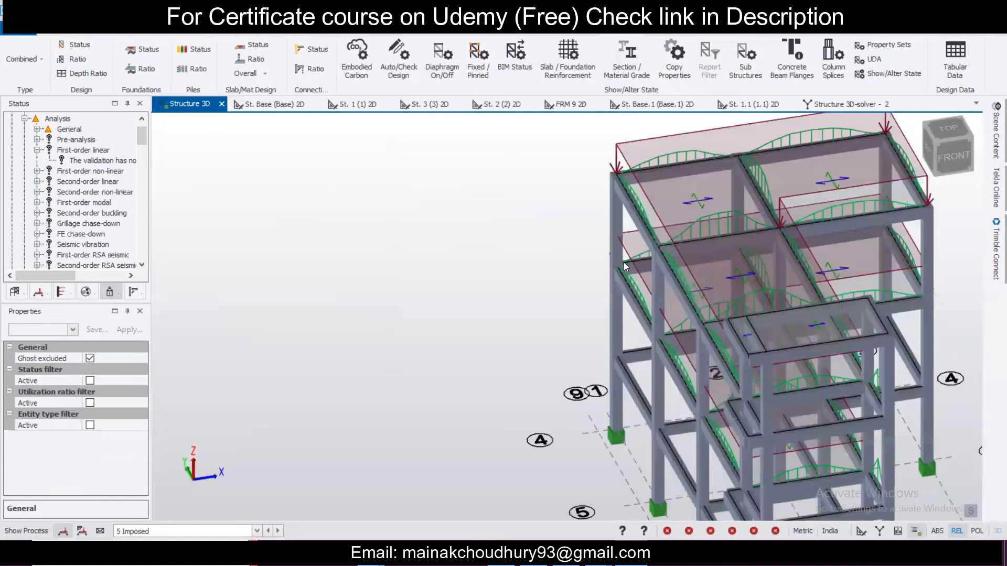
scroll(531, 288, down, 4)
mouse_move(455, 349)
right_down()
mouse_move(374, 381)
mouse_move(440, 352)
right_up()
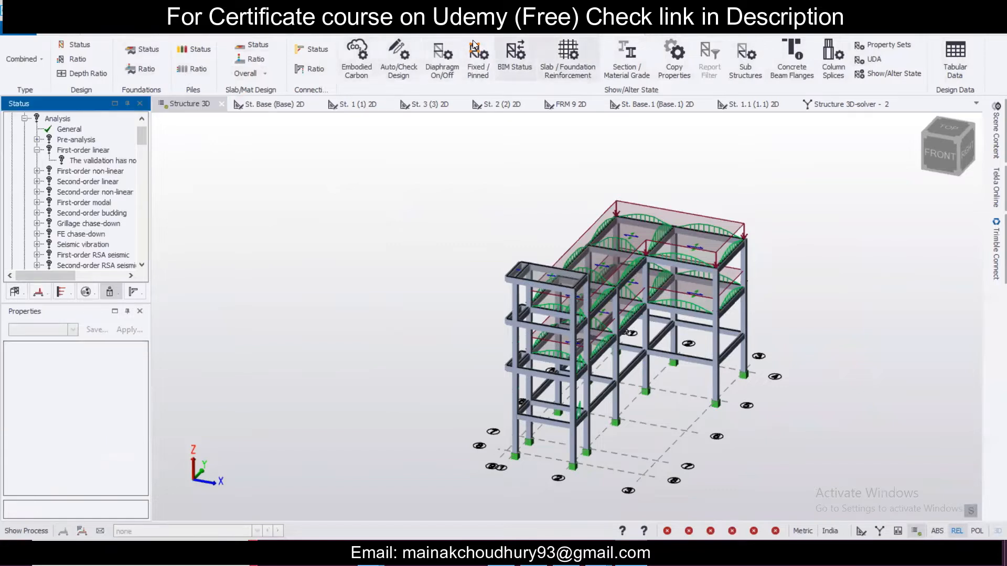
Run Design All (Static) on the whole concrete frame
click(366, 33)
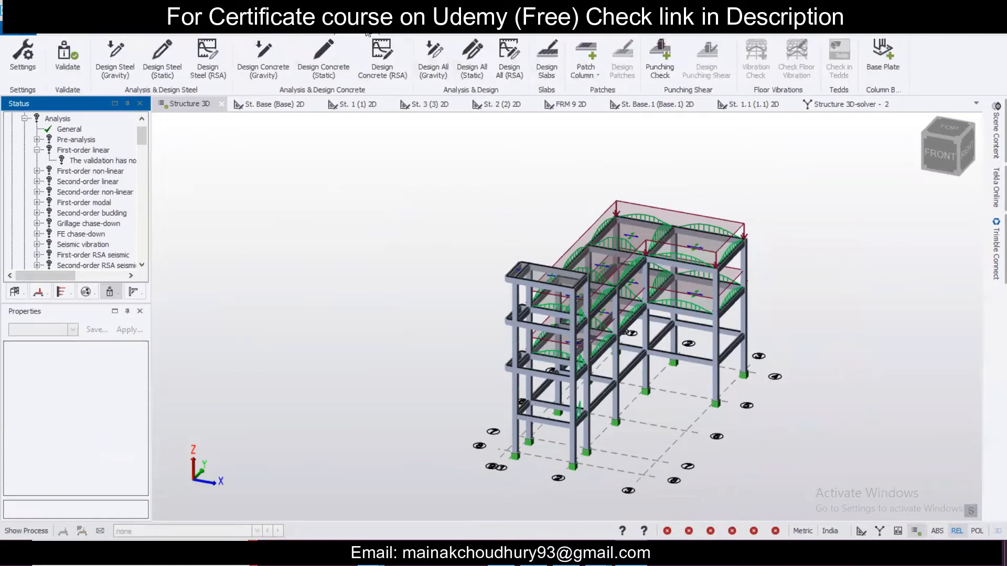
click(467, 53)
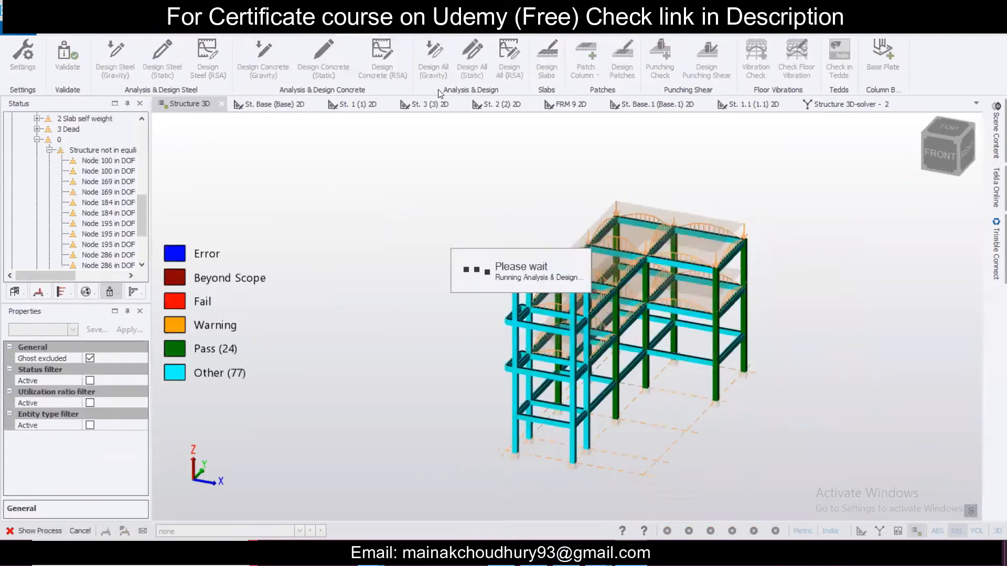
middle_drag(747, 413, 700, 428)
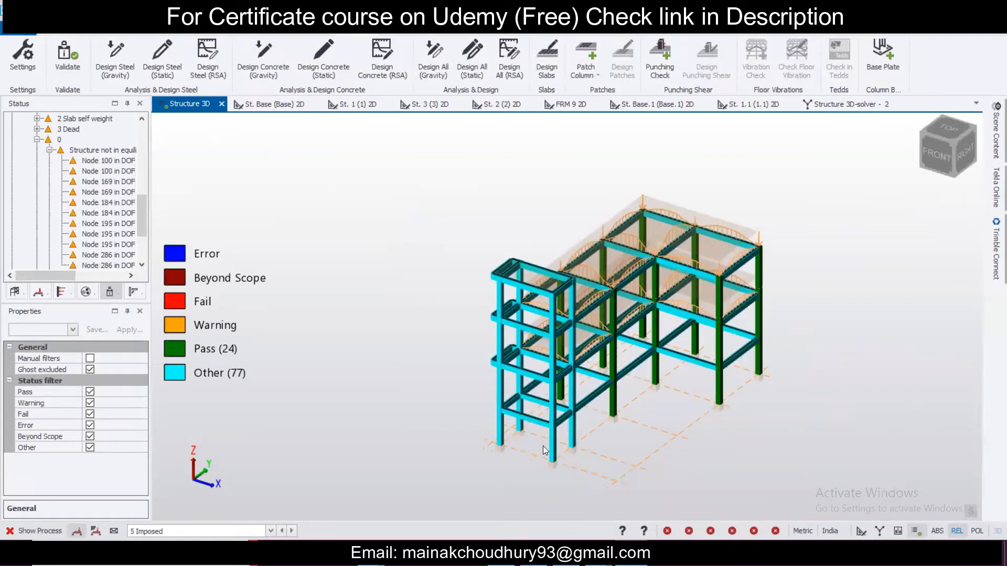
Run a static check on the front stair-tower column C12 and close its results
scroll(542, 445, up, 2)
click(558, 430)
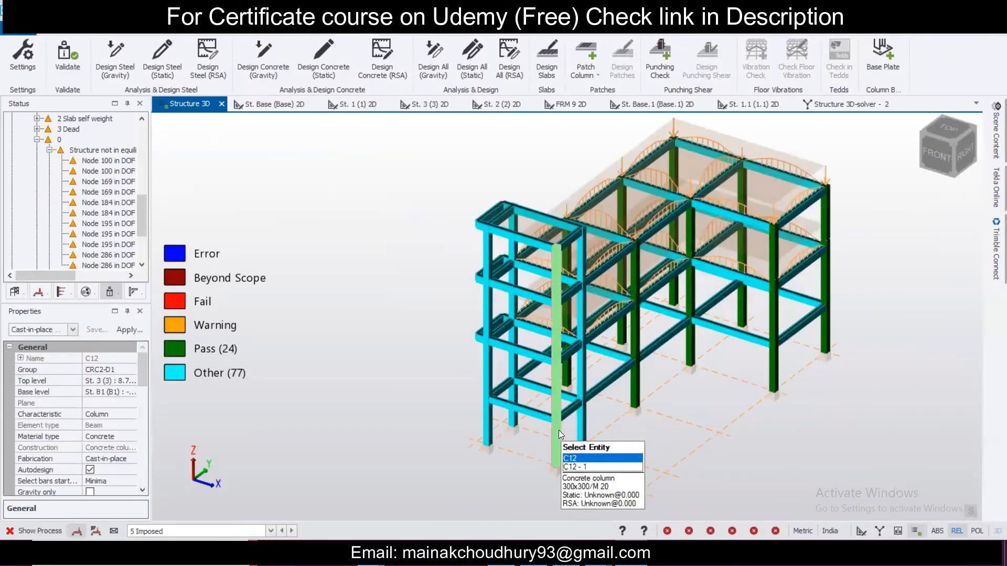
right_click(558, 430)
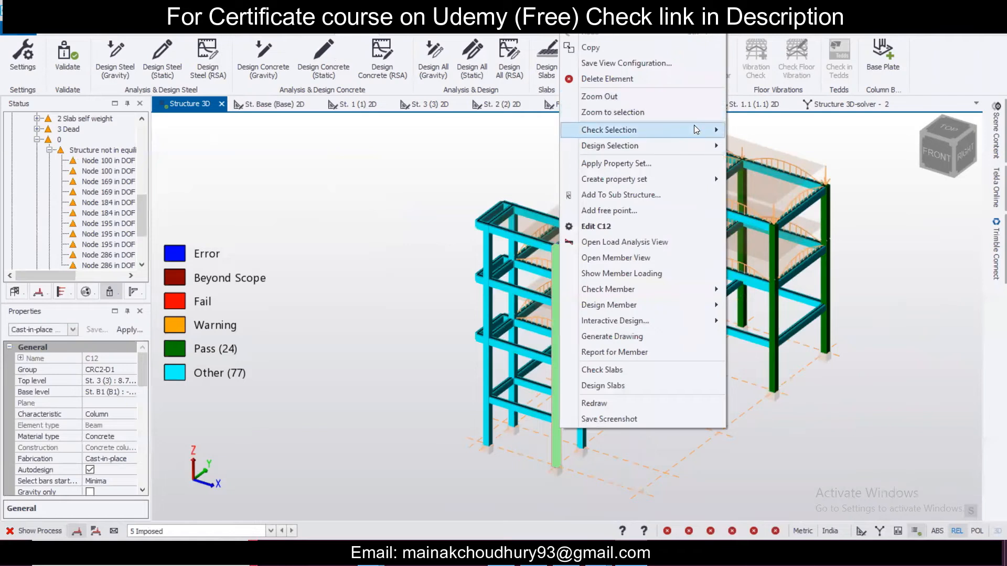
mouse_move(694, 130)
click(740, 136)
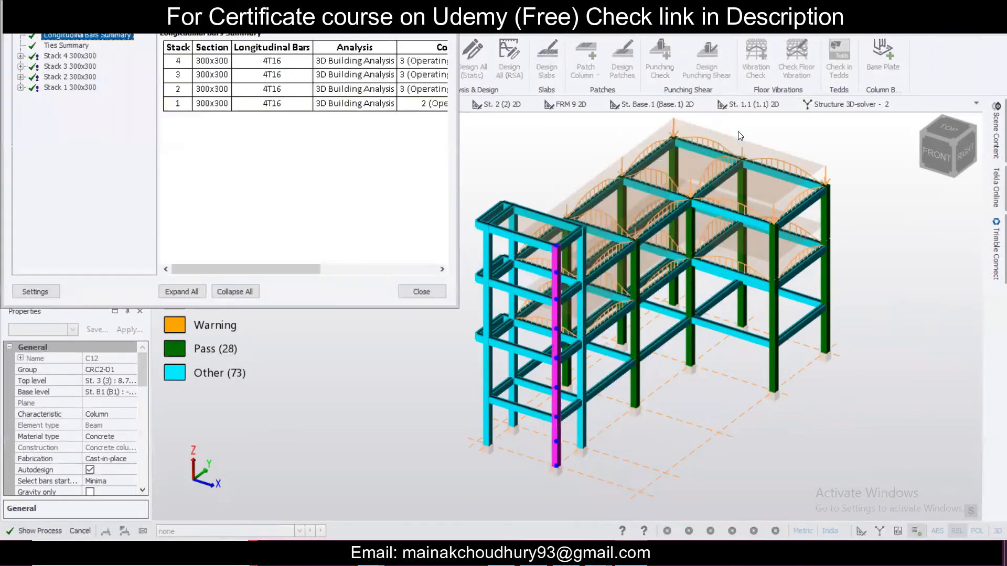
click(447, 10)
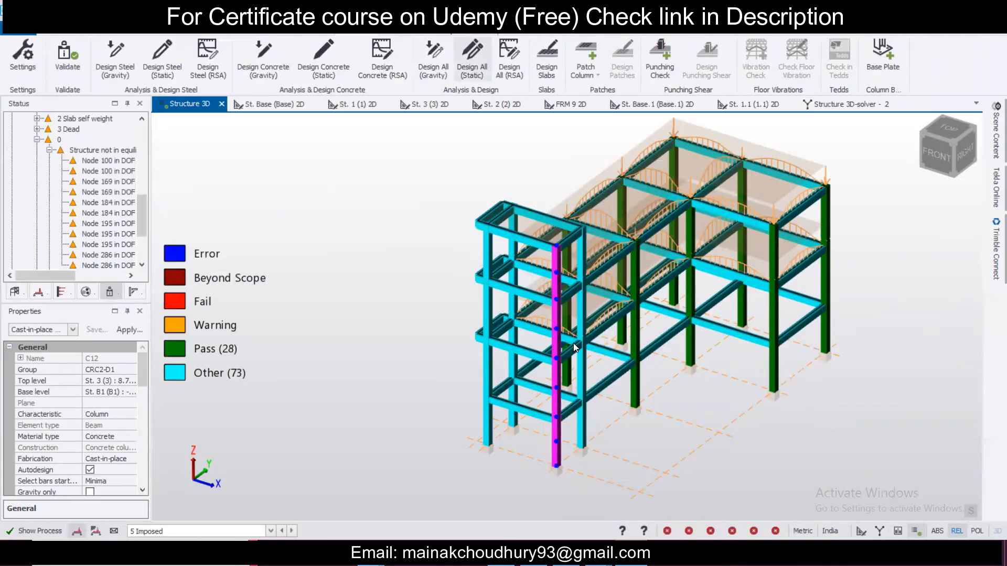
Run a static check on the three remaining stair-tower columns C10, C11 and C9 together
click(586, 407)
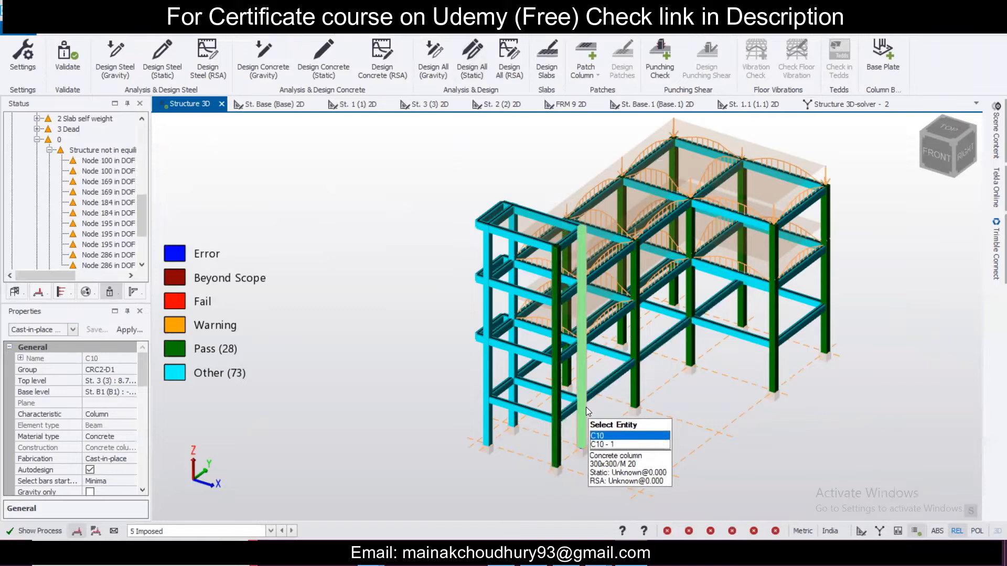
right_click(586, 407)
click(487, 435)
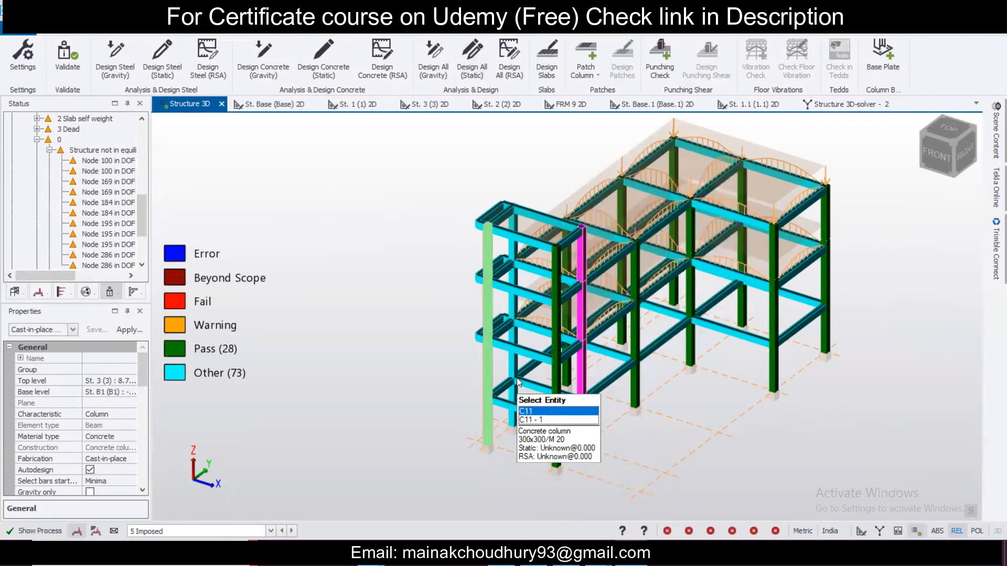
right_click(511, 367)
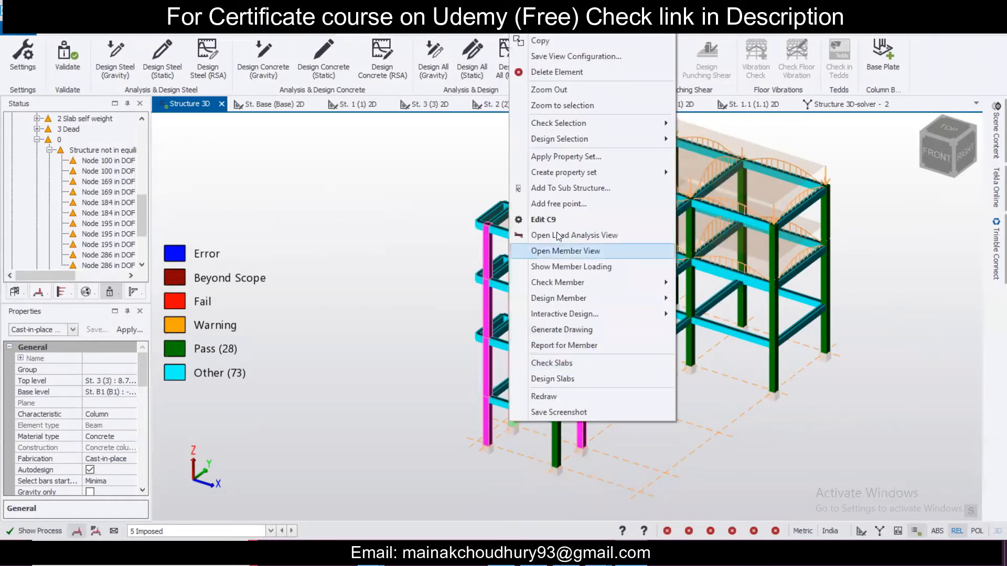
mouse_move(631, 128)
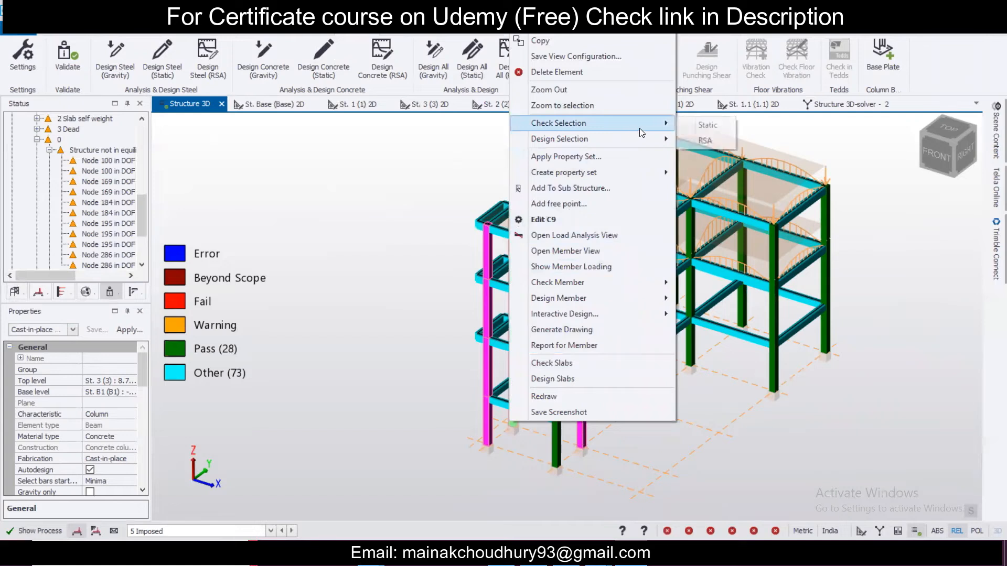
click(705, 123)
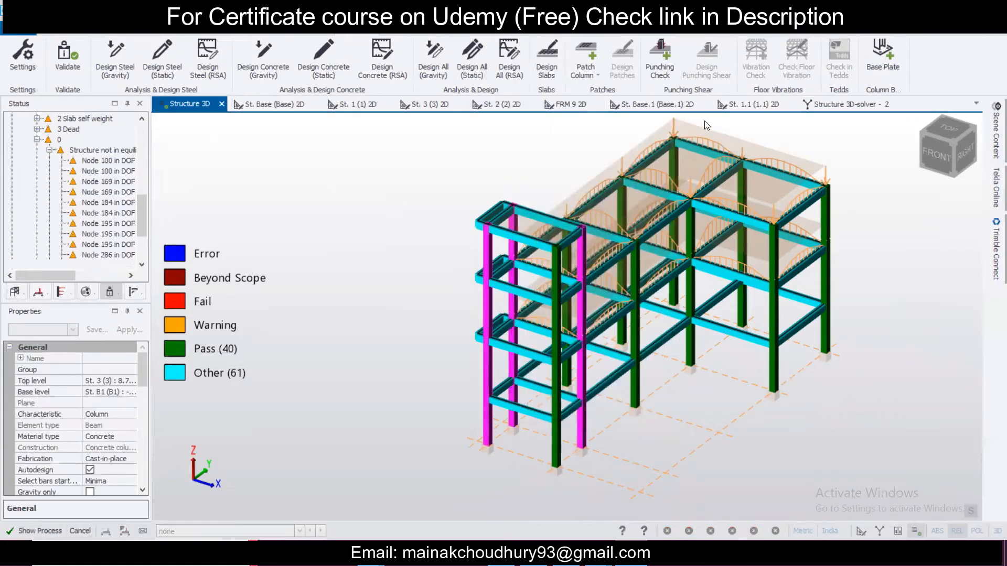
Run a static check on the base-level beam BaseB2 and dismiss its results
click(611, 385)
right_click(611, 384)
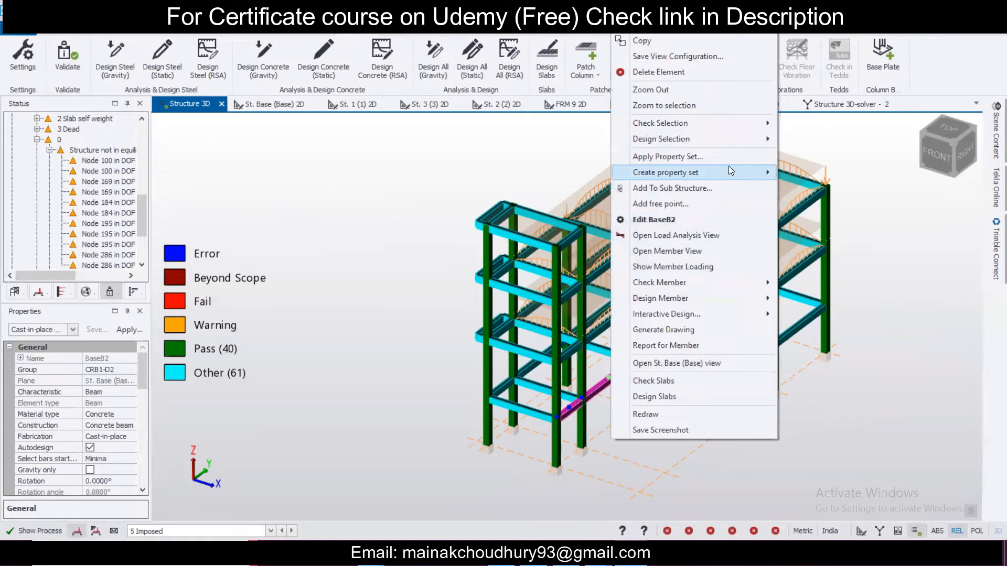
mouse_move(760, 122)
click(811, 124)
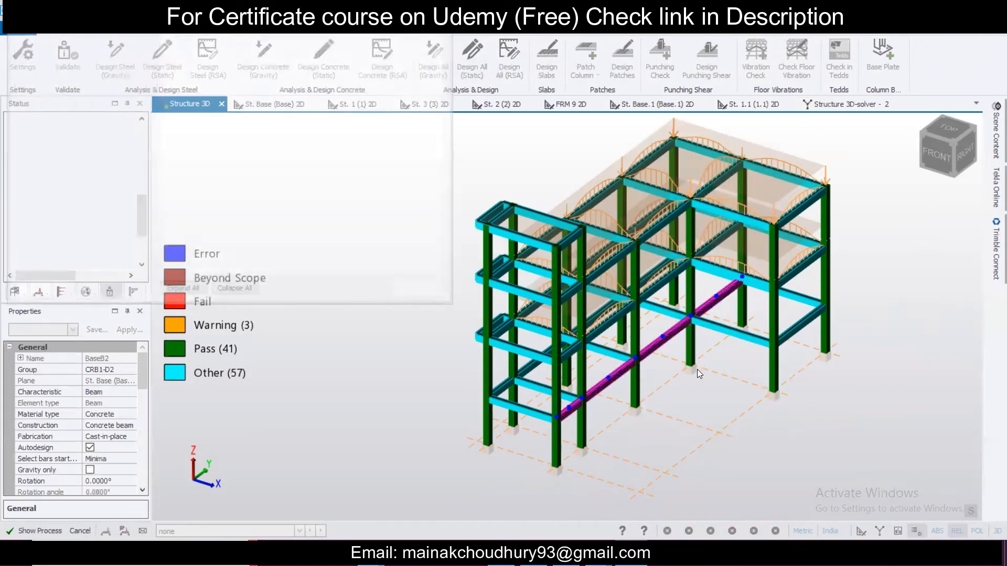
click(672, 383)
Run a static check on the first-storey beam 1B5 and dismiss its results
middle_drag(672, 383, 618, 375)
click(616, 309)
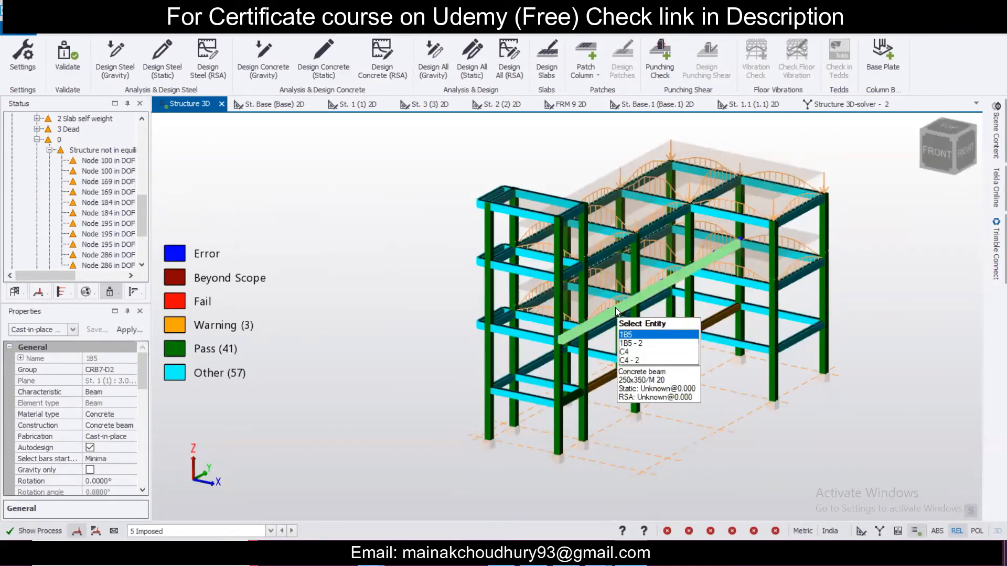
right_click(616, 309)
mouse_move(737, 124)
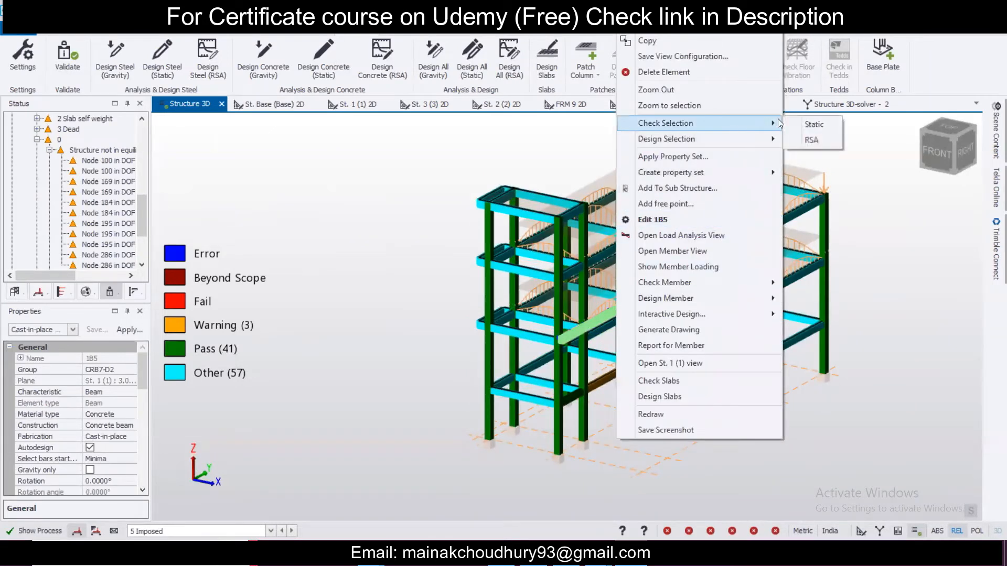
click(797, 120)
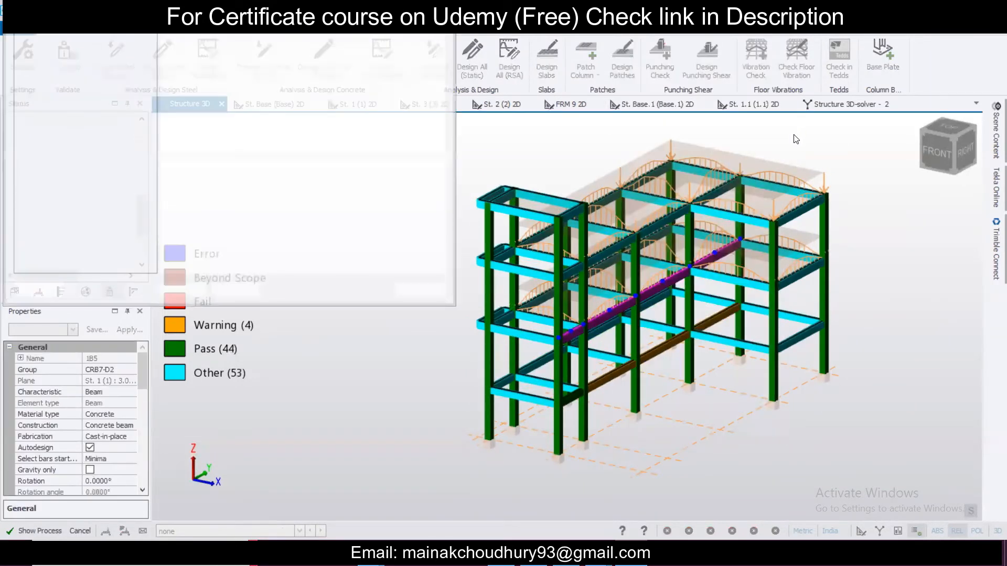
key(Escape)
Run a static Design Selection on the first-storey beam 1B5
scroll(644, 413, up, 2)
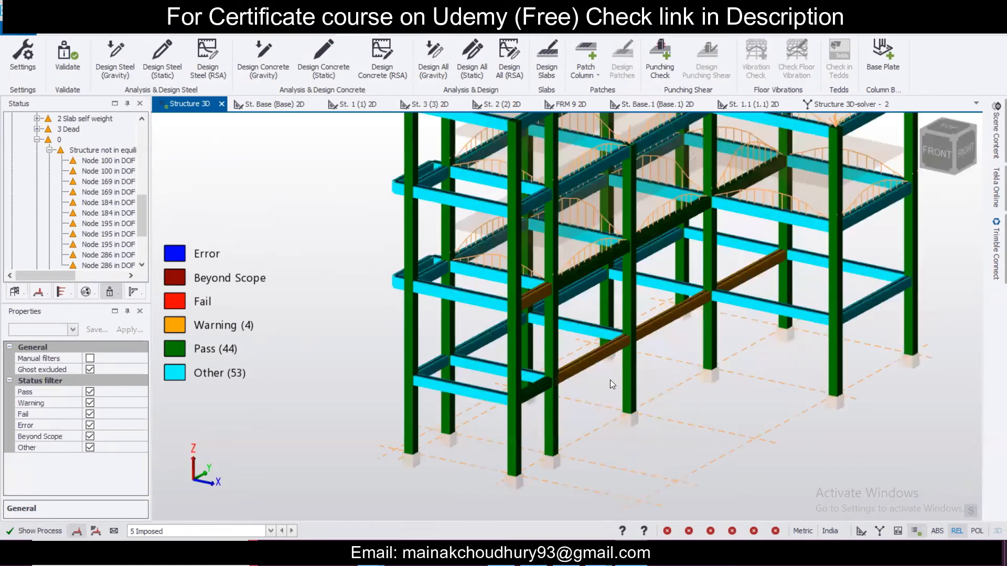
middle_drag(549, 432, 511, 266)
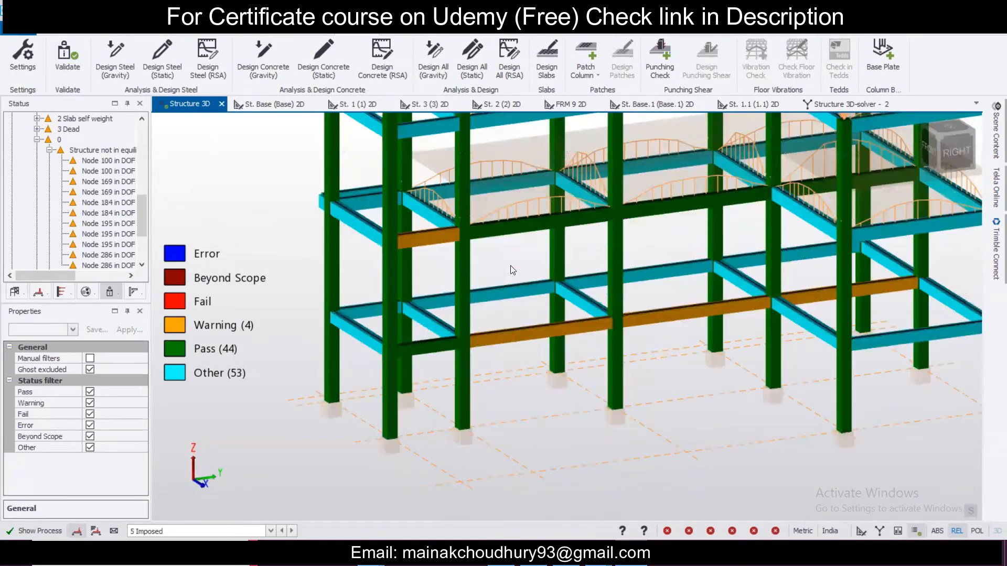
click(532, 223)
right_click(532, 222)
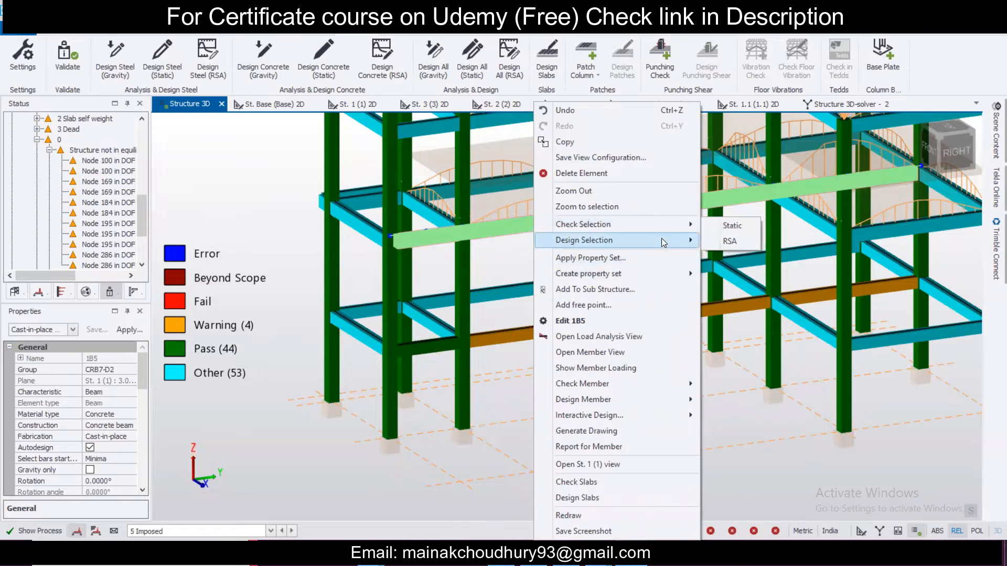
mouse_move(662, 239)
click(705, 240)
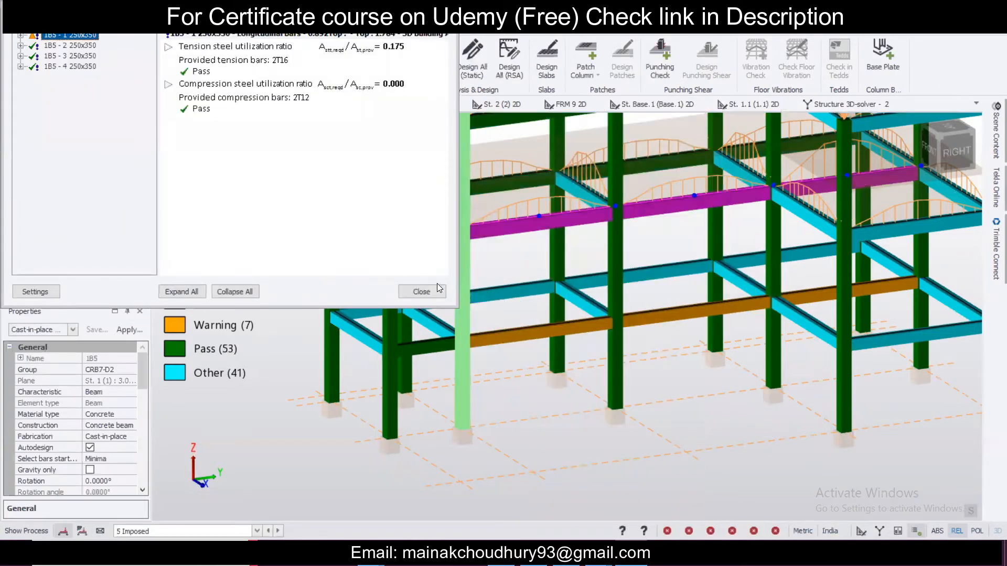
Examine the longitudinal bar results for spans 2, 3 and 4 of beam 1B5, closing the results and clearing the selection
double_click(84, 46)
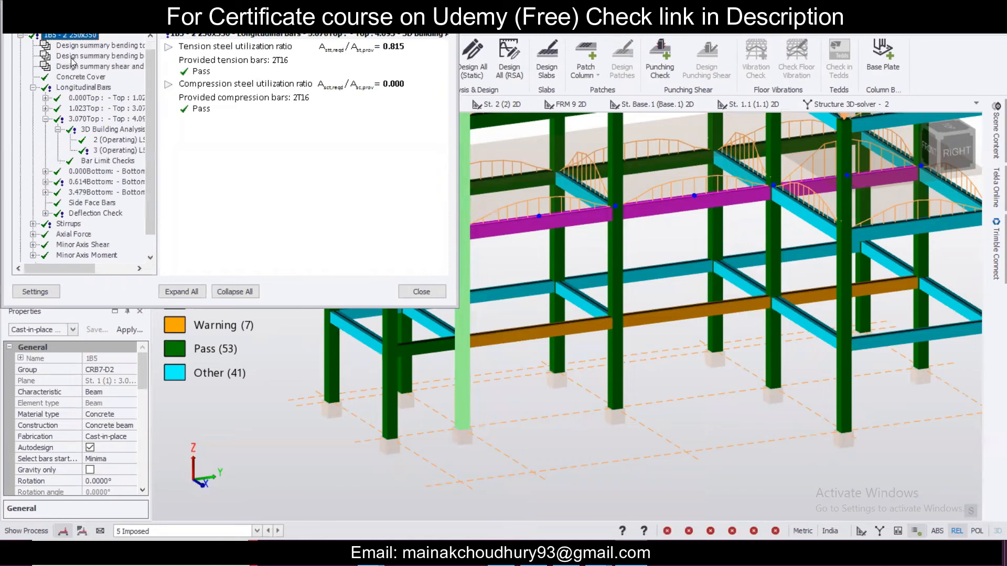
click(19, 36)
double_click(61, 57)
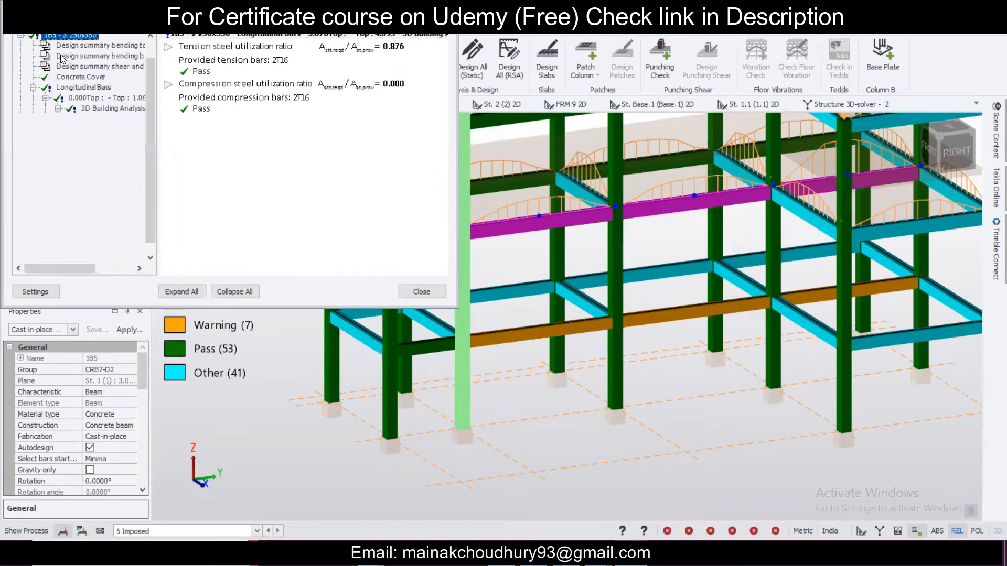
click(19, 35)
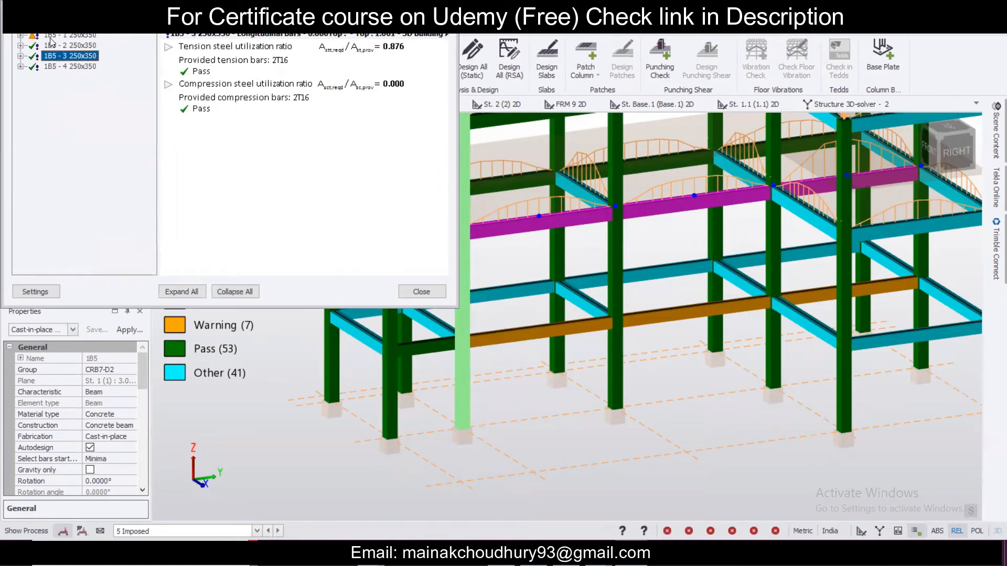
double_click(56, 67)
click(19, 36)
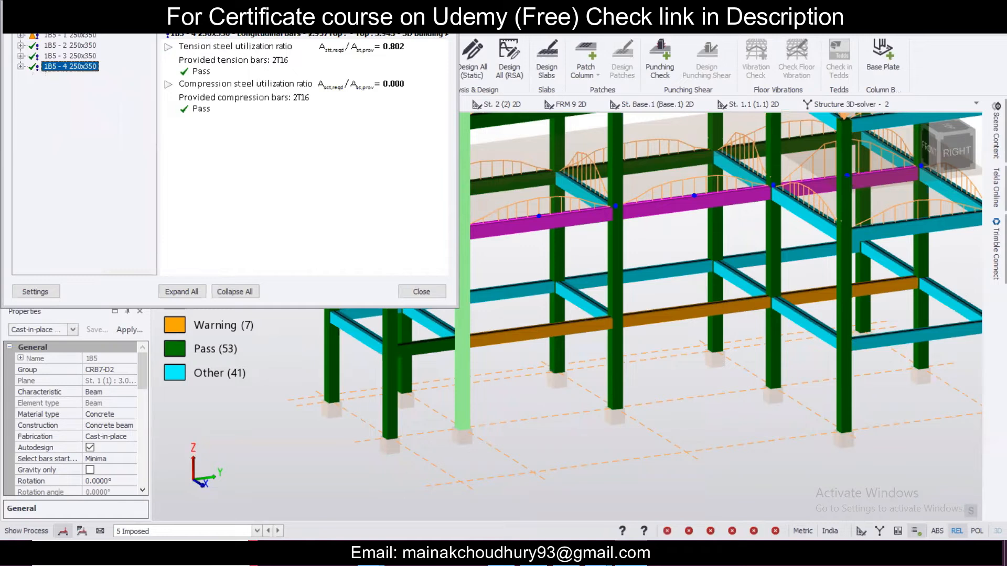
click(446, 9)
key(Escape)
Run a static check on the base-level cross beam BaseB5 and close its results
right_drag(381, 340, 695, 278)
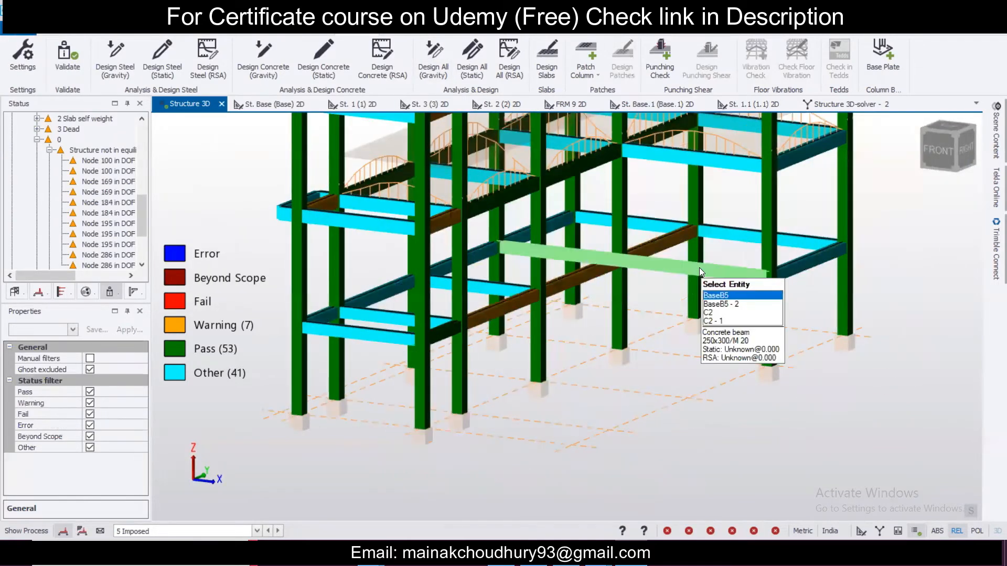
click(700, 267)
right_click(700, 267)
mouse_move(772, 224)
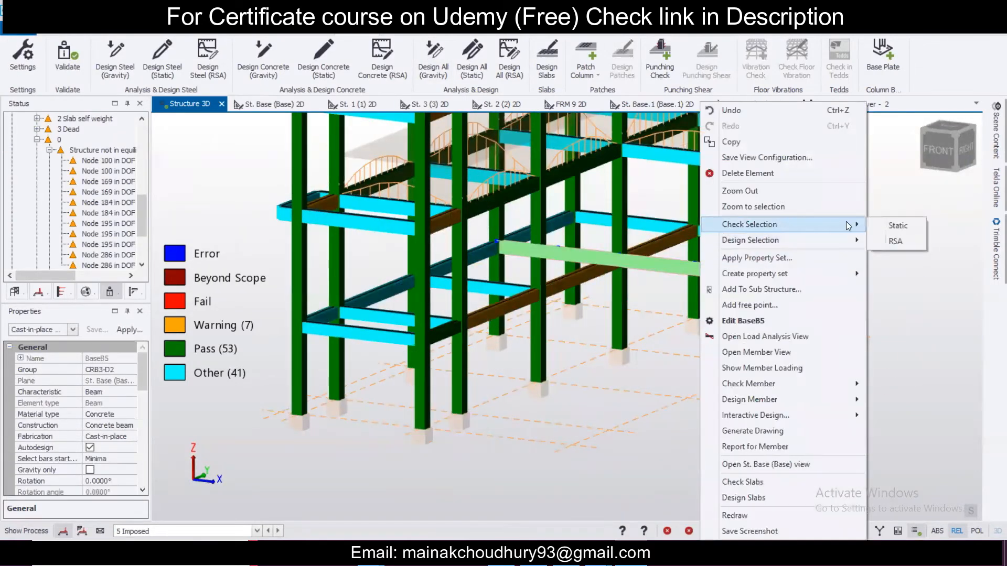
click(877, 227)
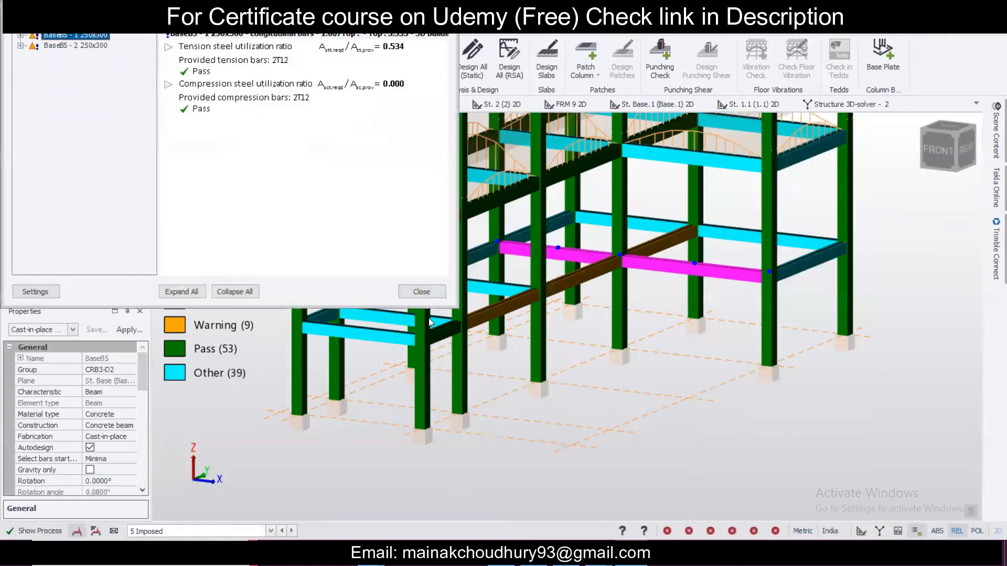
click(439, 293)
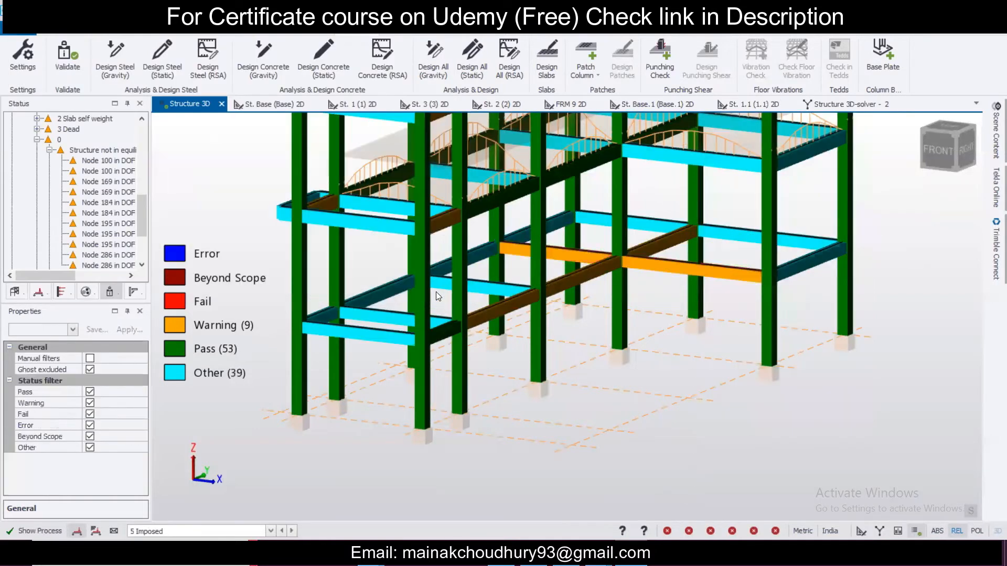
Run a static check on beam BaseB1, review its fourth span's results, and clear the selection
click(401, 281)
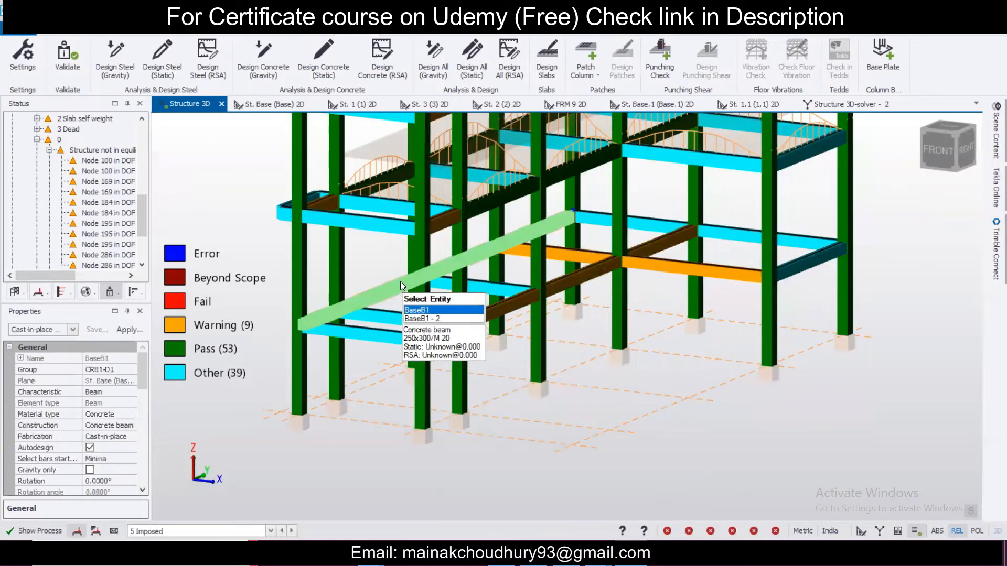
right_click(401, 281)
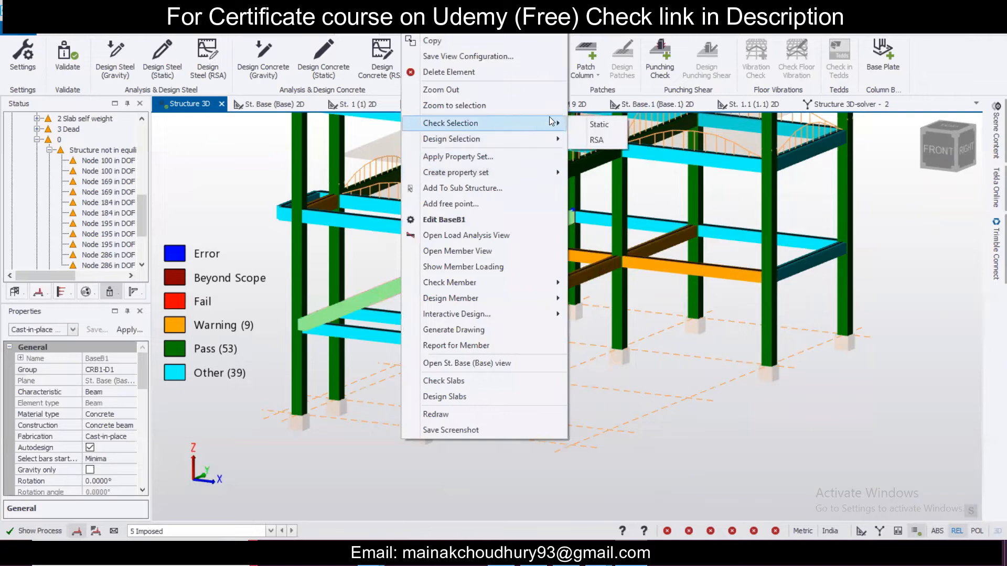
click(581, 126)
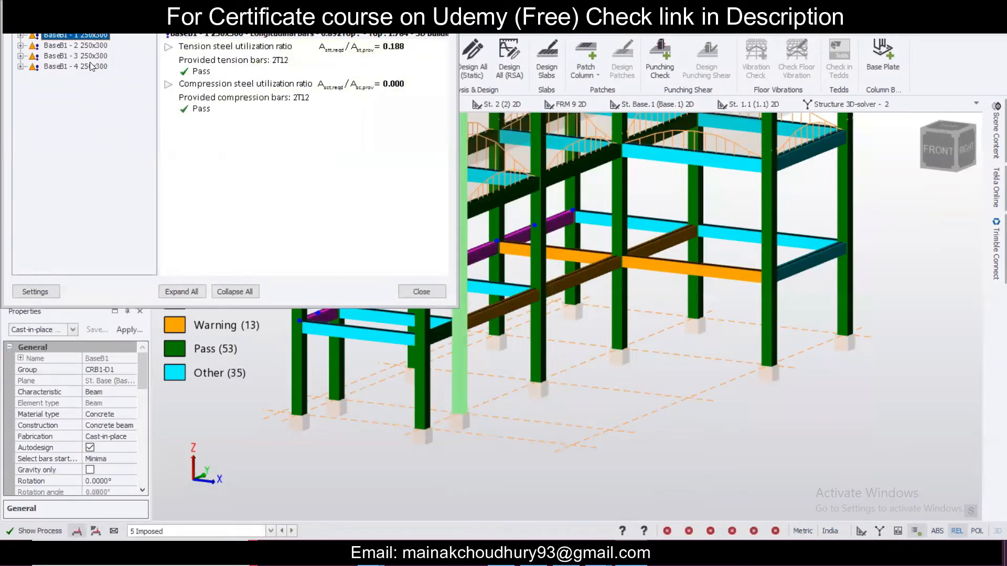
click(91, 66)
click(24, 37)
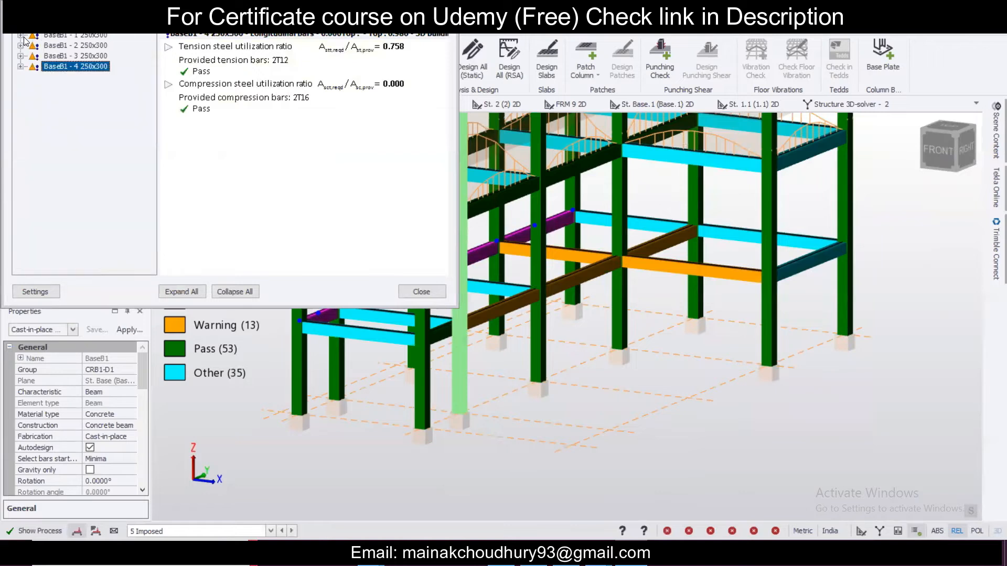
click(421, 291)
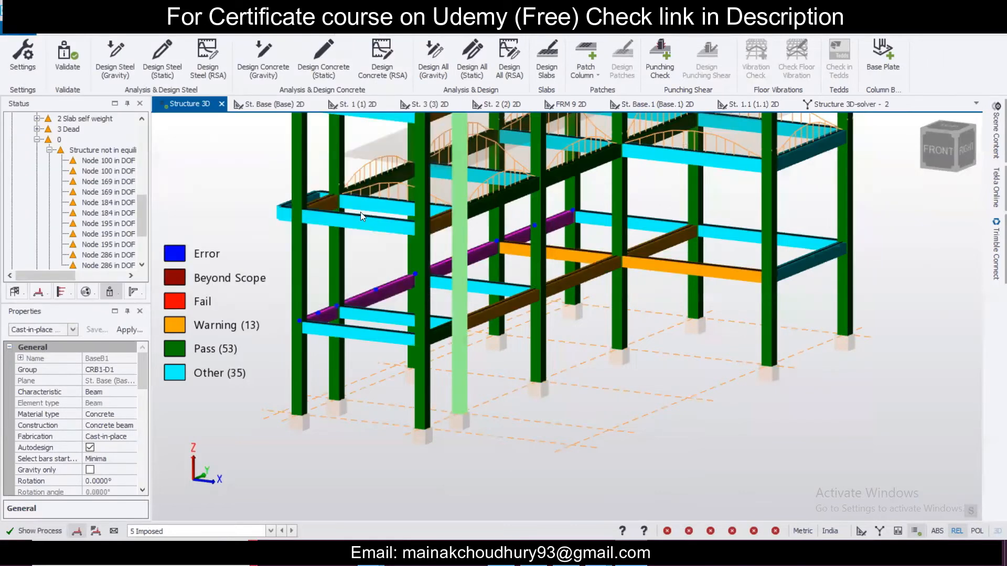
click(379, 292)
right_drag(667, 278, 650, 276)
key(Escape)
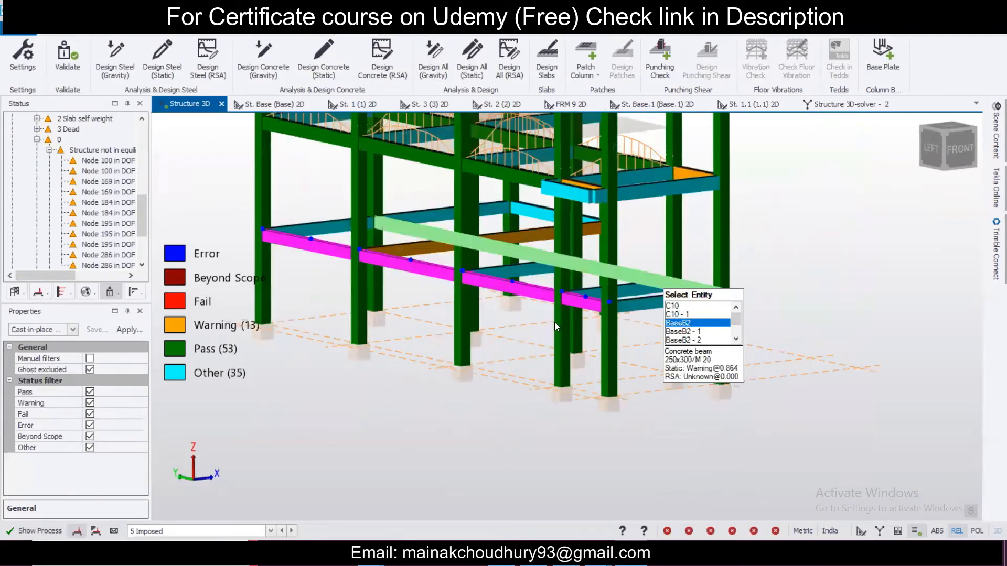
Run a static check on the first-storey beam 1B13
scroll(555, 322, down, 2)
right_drag(608, 336, 564, 315)
click(564, 315)
scroll(564, 314, up, 2)
right_drag(646, 337, 701, 295)
scroll(701, 296, up, 1)
right_click(700, 295)
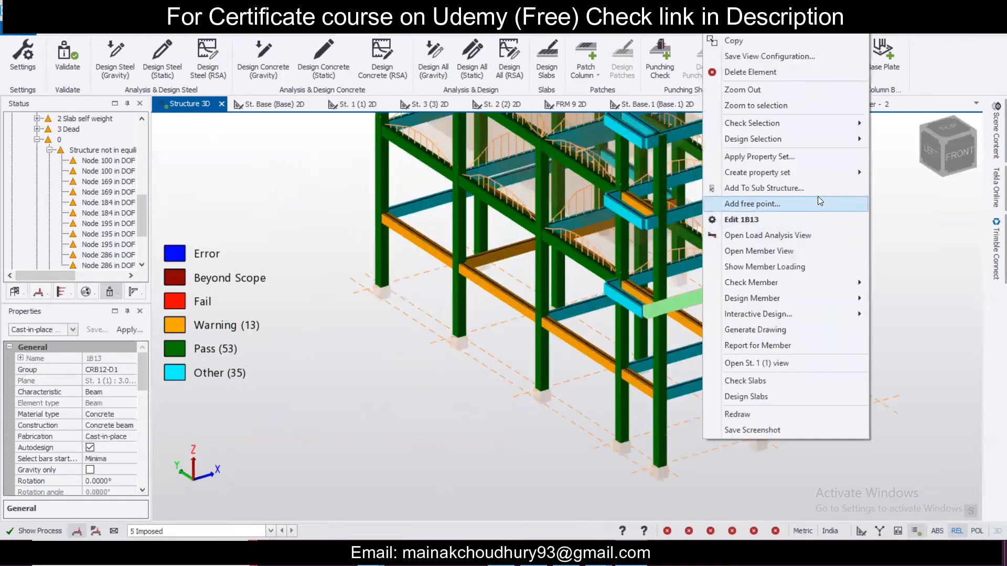
mouse_move(829, 124)
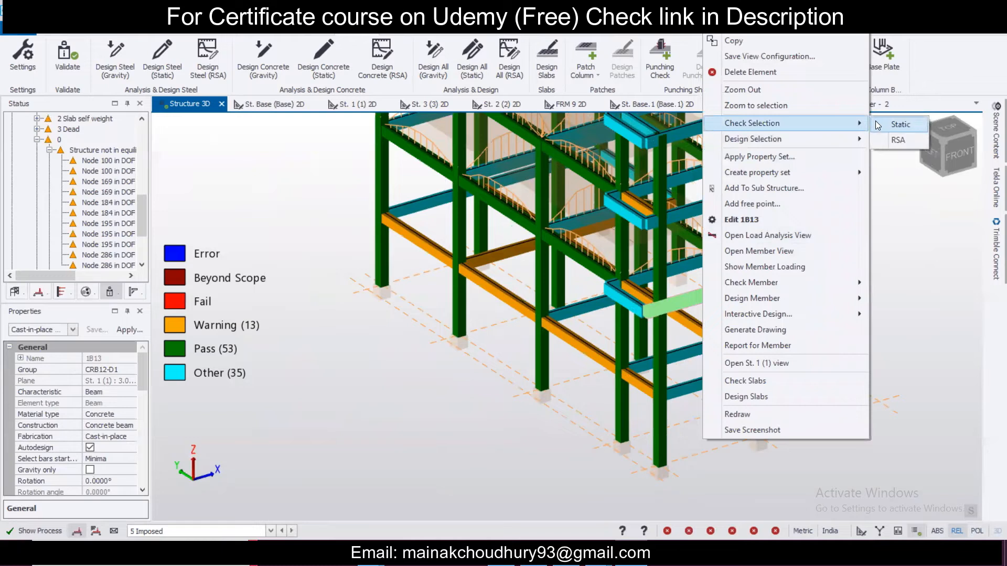
click(881, 136)
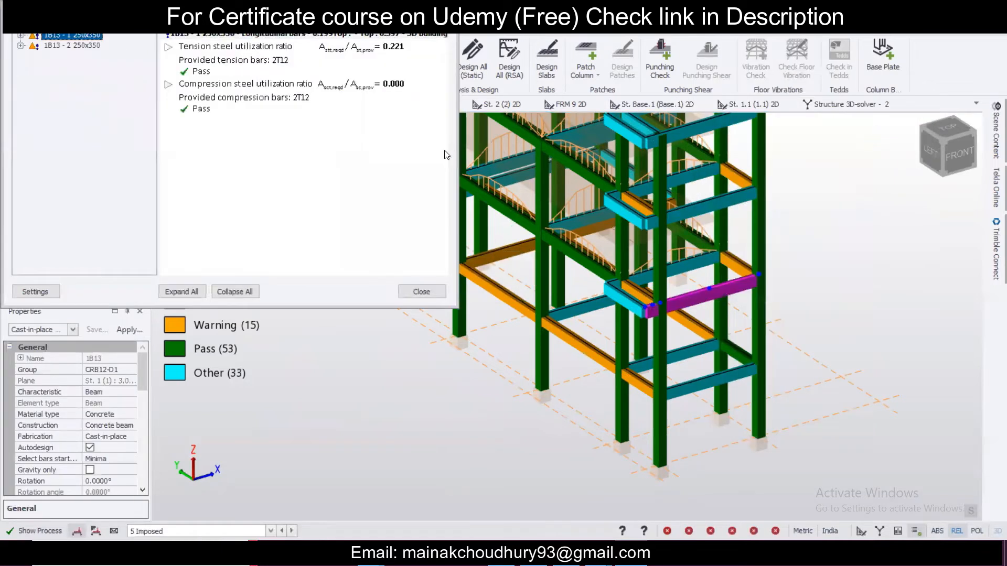
Examine the check results for the second span of beam 1B13, closing the results and clearing the selection
click(105, 47)
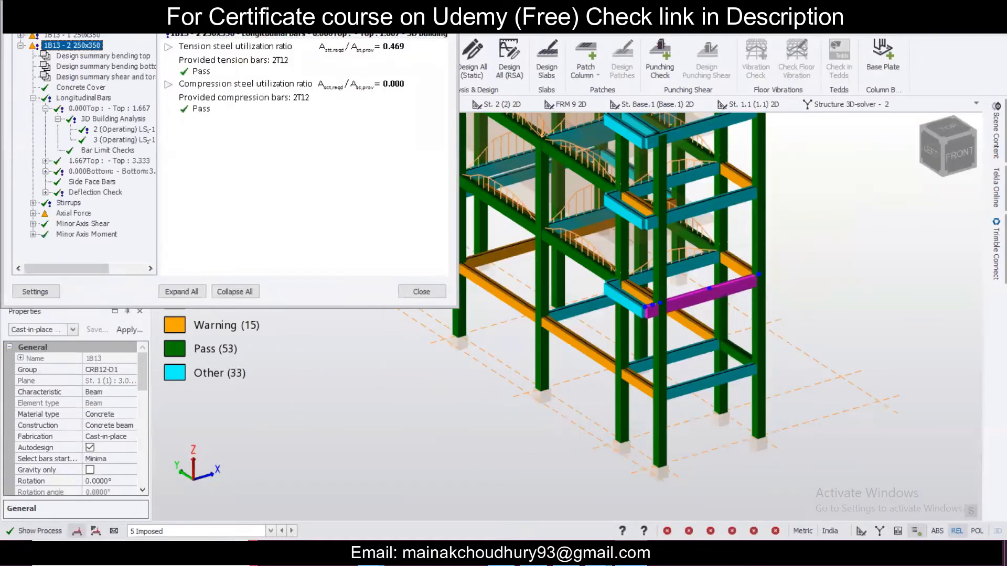
key(Escape)
key(Escape)
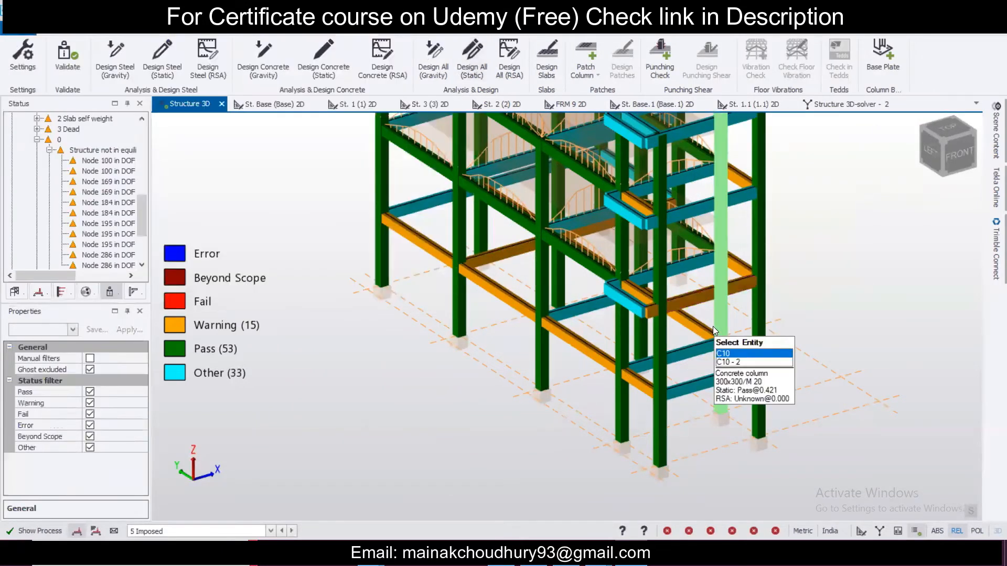
scroll(707, 332, up, 2)
right_drag(710, 336, 519, 340)
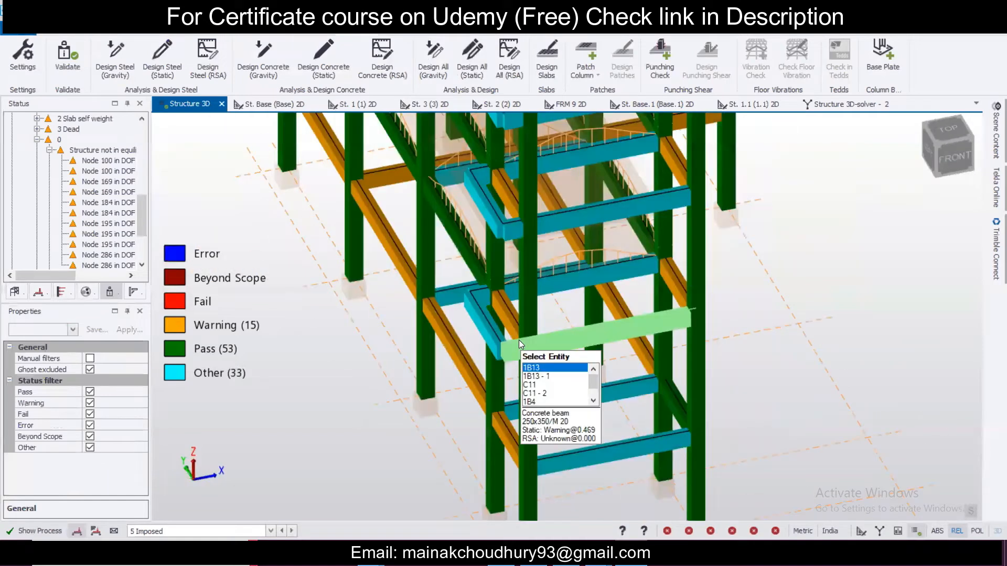
scroll(473, 342, up, 2)
click(486, 335)
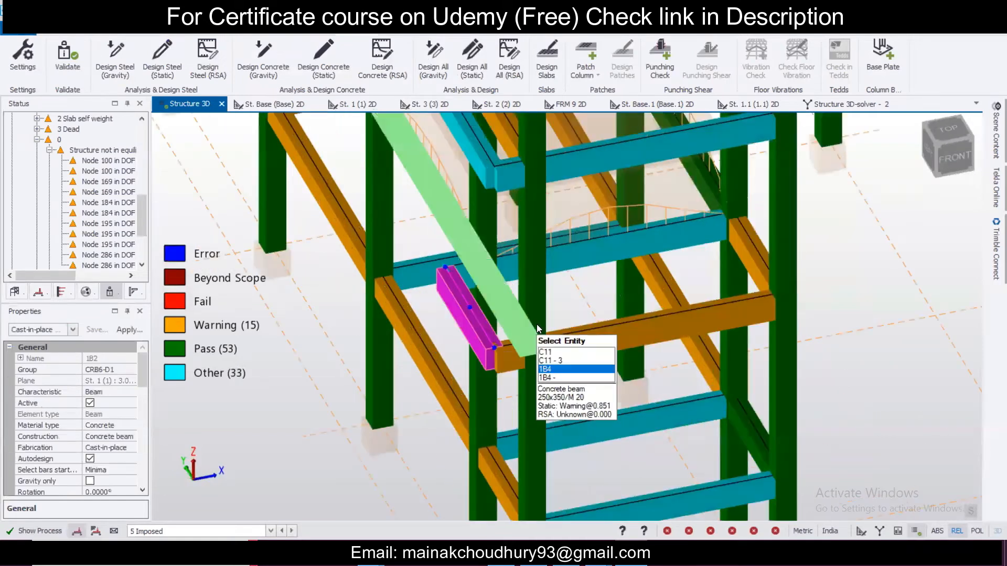
scroll(489, 351, down, 2)
scroll(559, 365, up, 1)
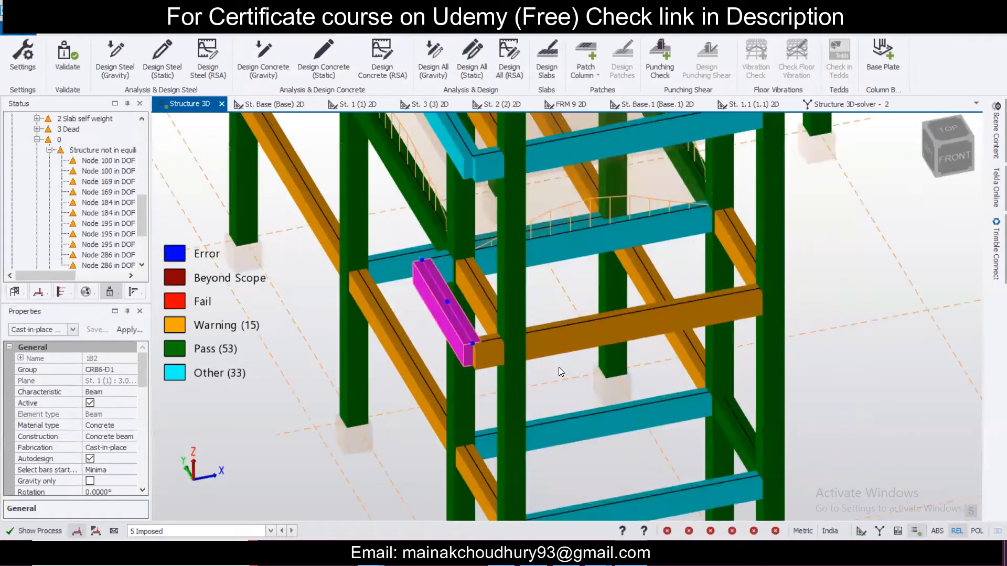
Run a static member check on the second-storey beam 2B10 and close its results
scroll(582, 346, down, 1)
right_drag(509, 357, 555, 299)
click(577, 194)
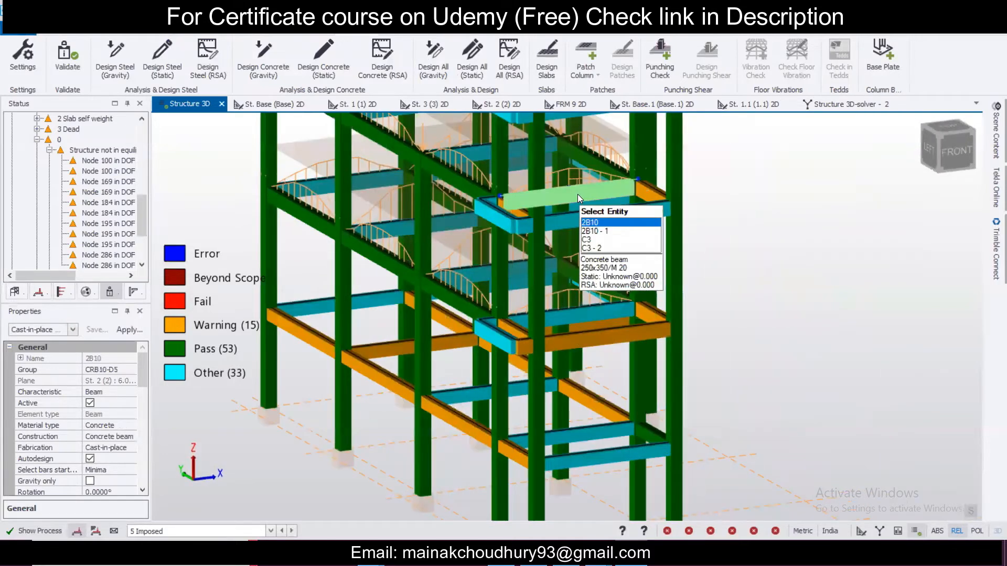
right_click(577, 194)
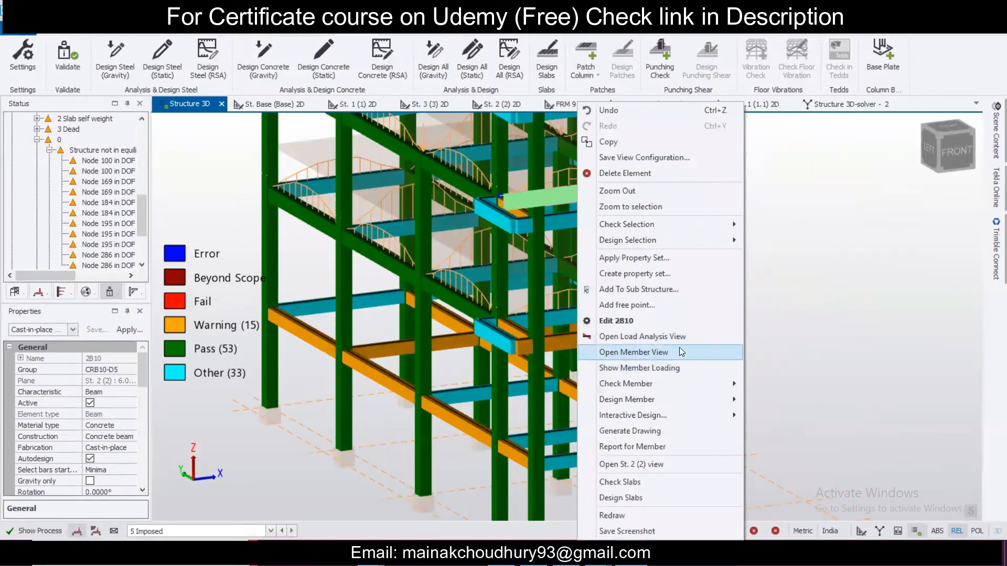
mouse_move(689, 389)
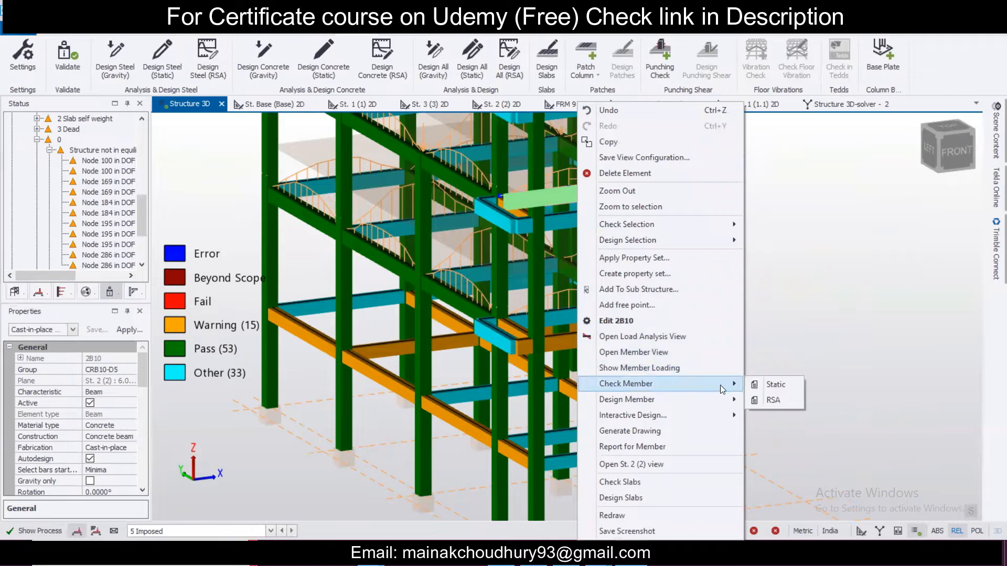
click(756, 386)
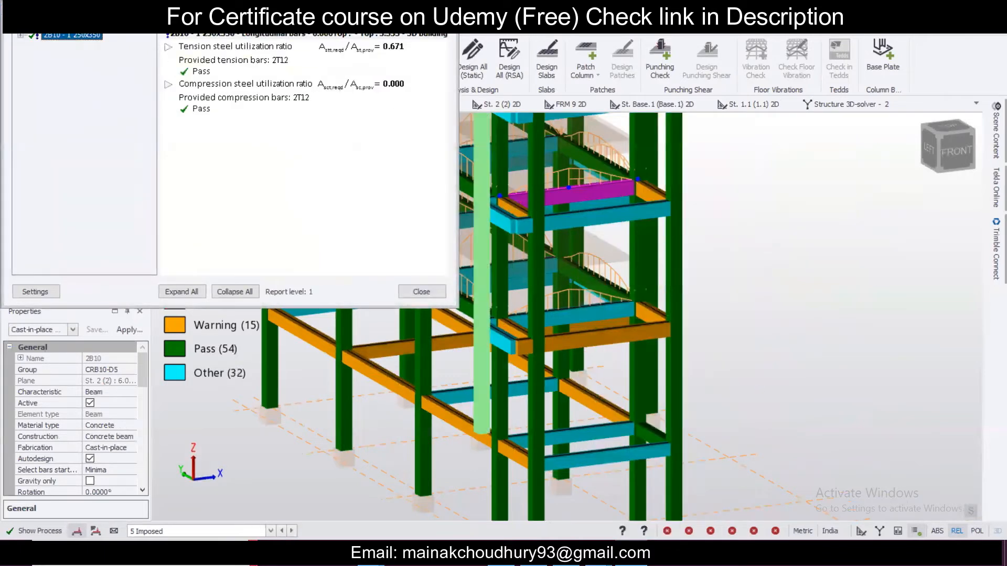
click(421, 292)
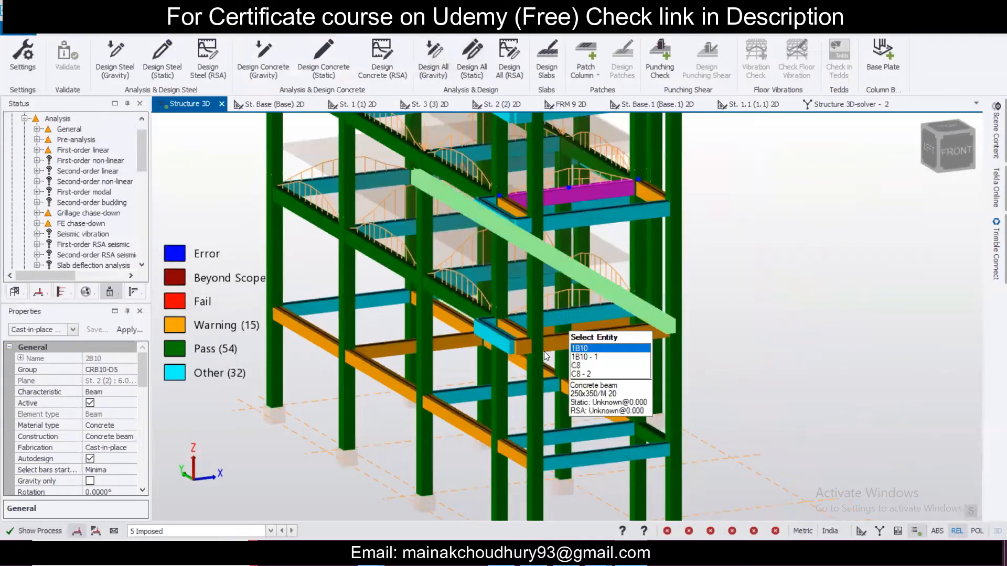
click(562, 336)
right_drag(588, 361, 536, 377)
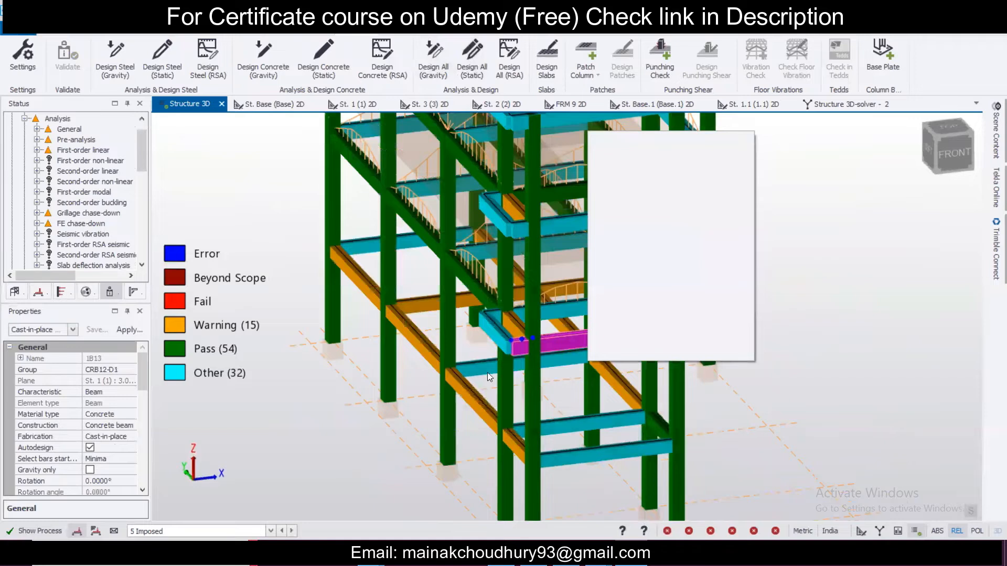
key(Escape)
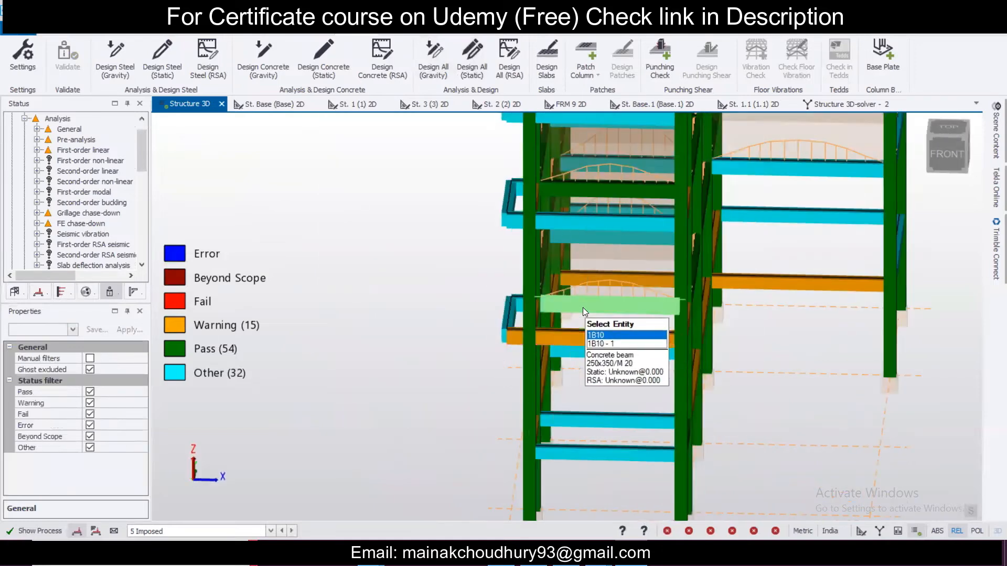
key(Escape)
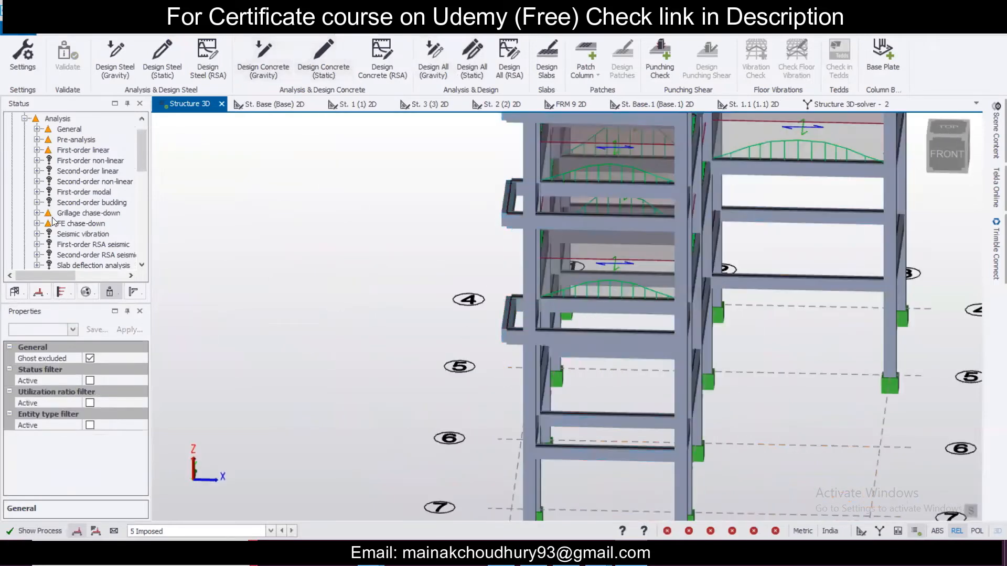
Validate the structural model
click(37, 227)
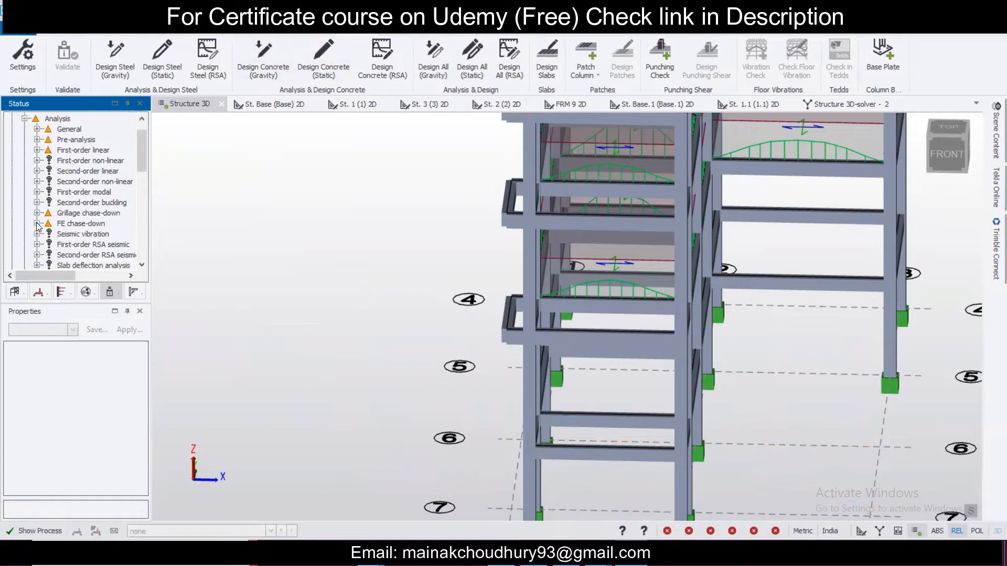
click(161, 29)
click(971, 64)
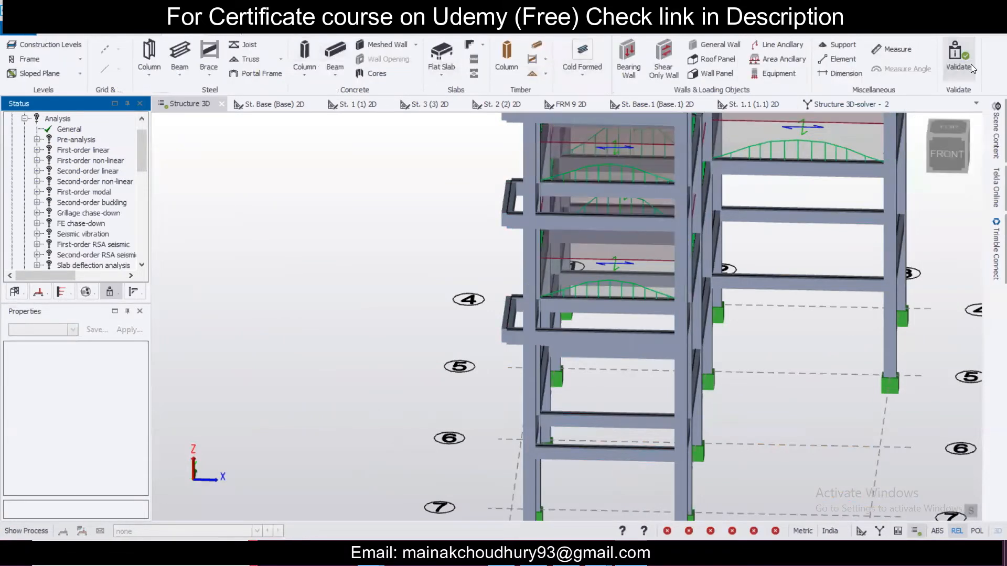
Run Design All (Static) on the whole structure
click(362, 32)
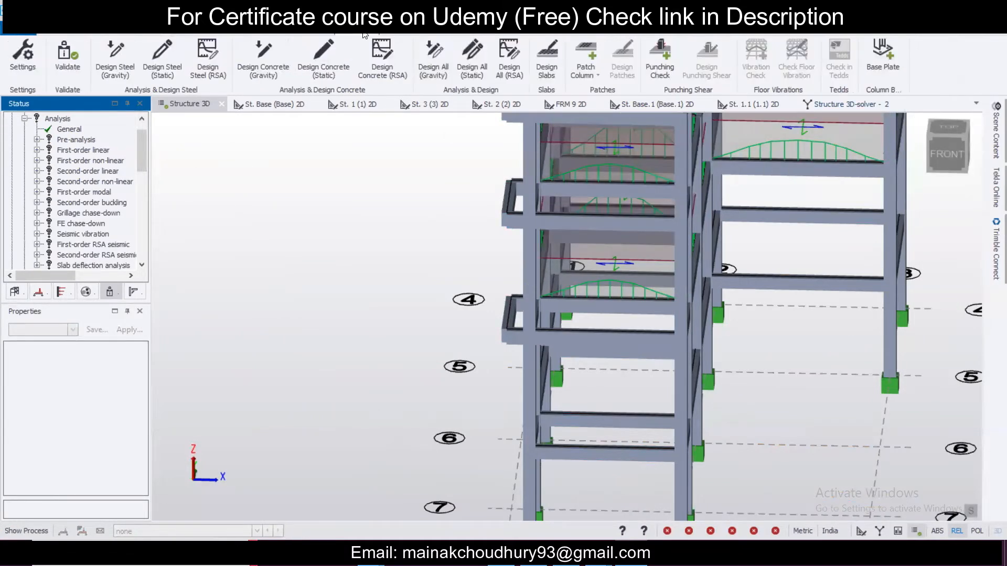
click(473, 68)
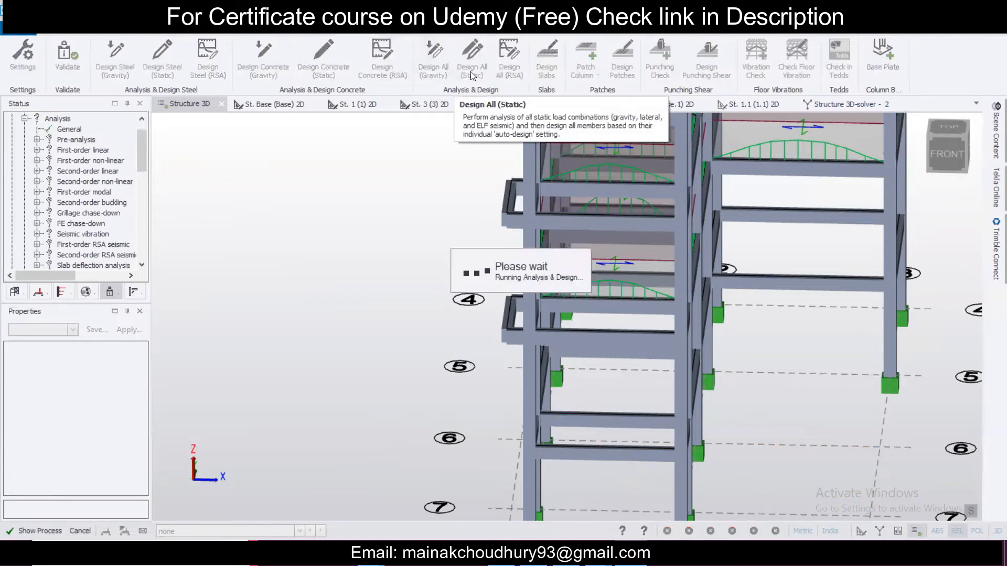
scroll(353, 287, down, 3)
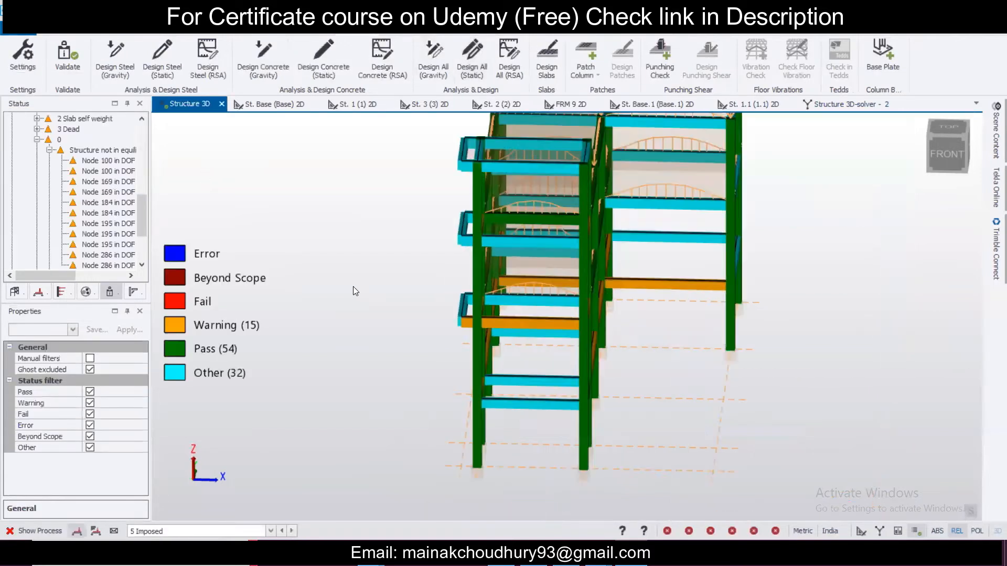
right_drag(451, 288, 575, 277)
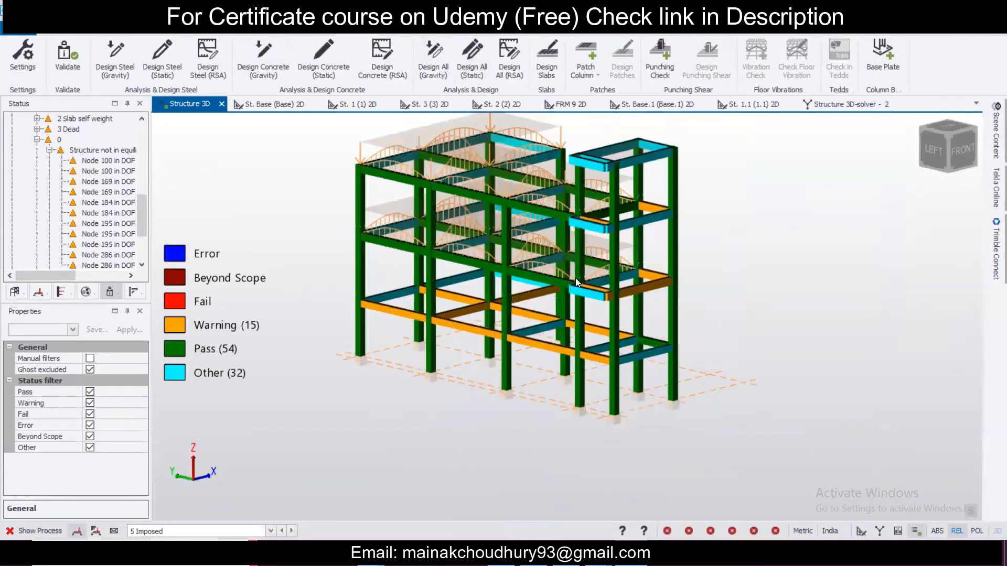
Examine the first-order linear solver warnings for the Self weight - excluding slabs load case, covering equilibrium and nodal deflection
drag(143, 204, 164, 187)
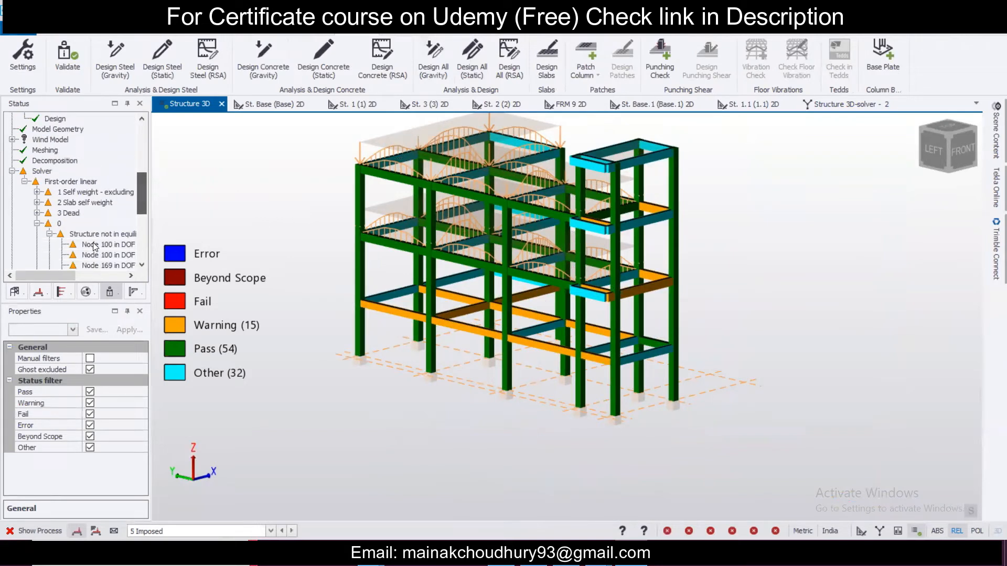
mouse_move(61, 279)
mouse_down()
mouse_move(112, 275)
mouse_move(63, 287)
mouse_up()
click(101, 192)
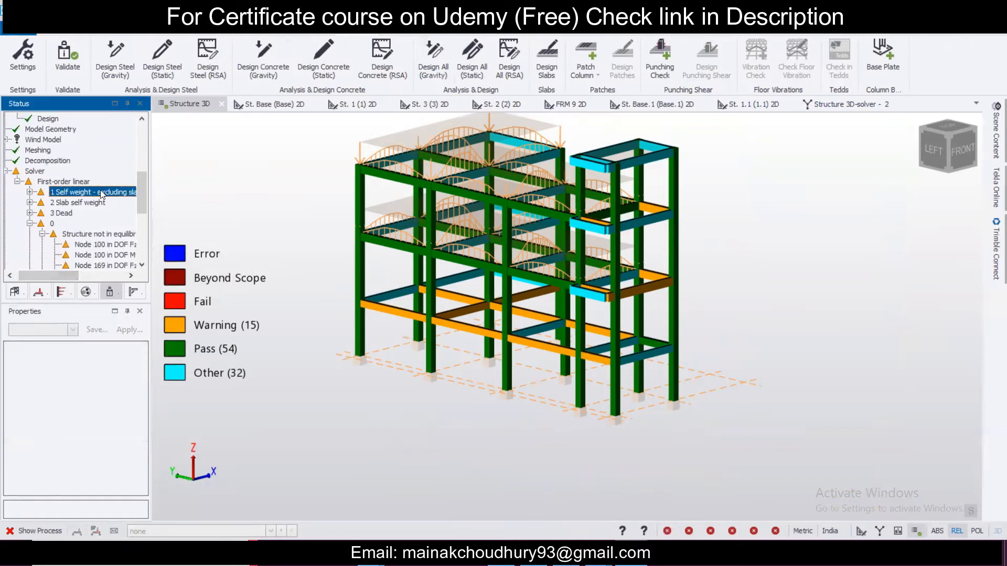
right_click(99, 192)
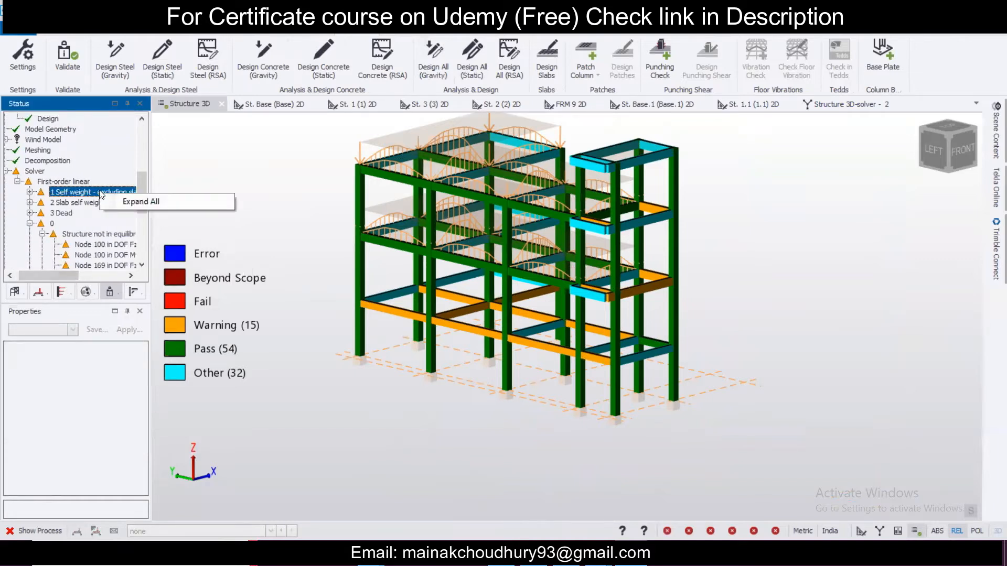
click(30, 192)
click(99, 203)
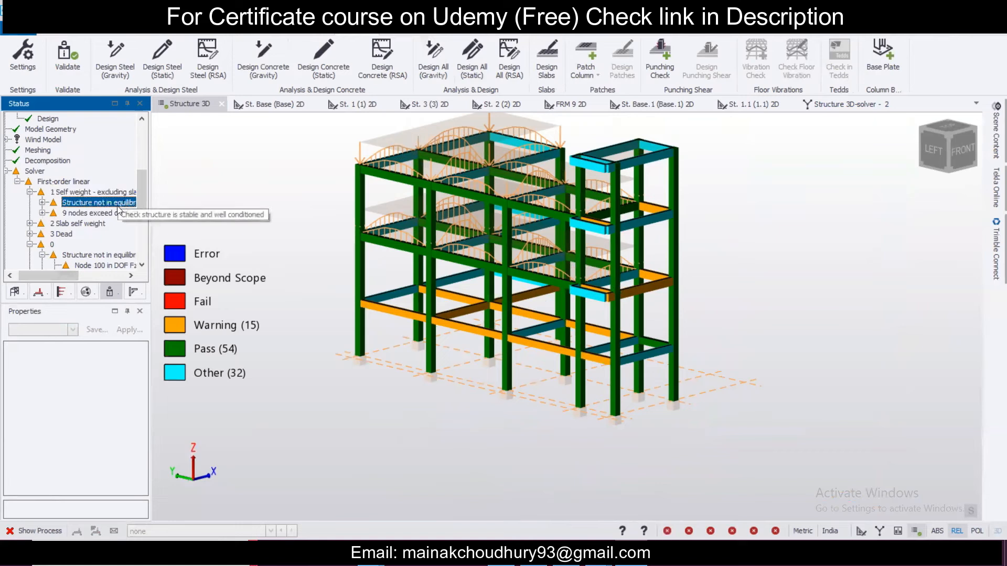
click(102, 213)
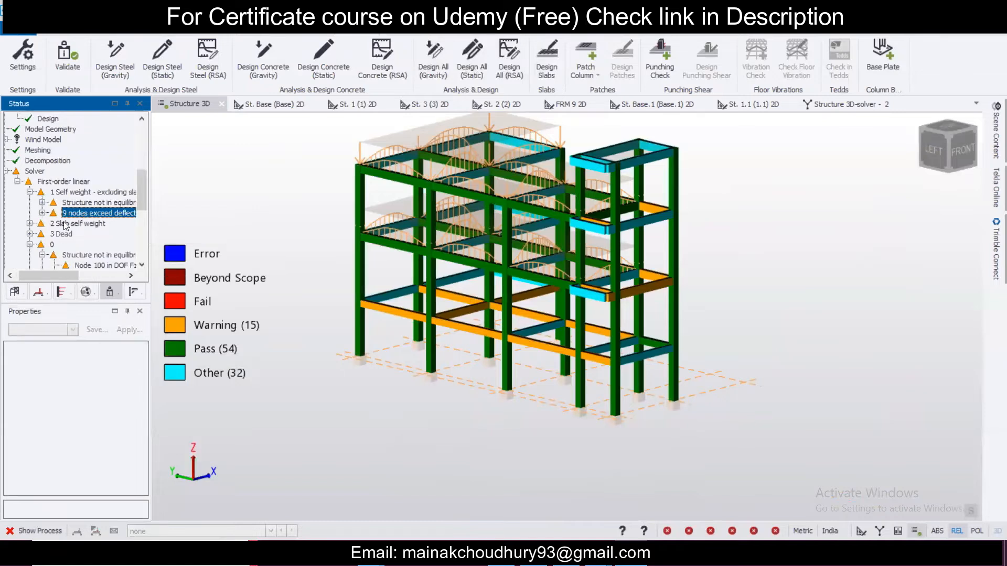
Examine the first-order linear solver warnings for the Slab self weight and Dead load cases
click(29, 224)
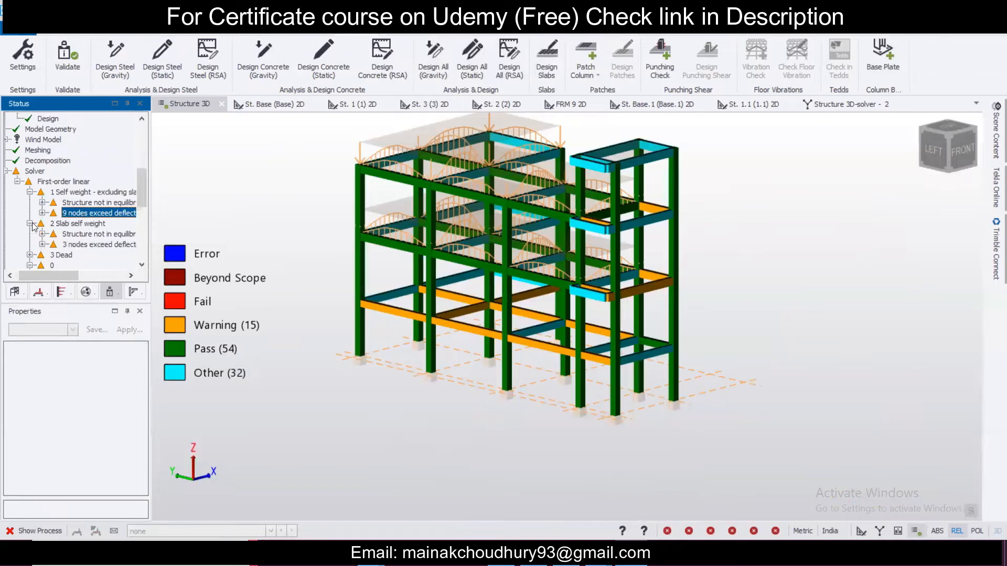
click(84, 235)
click(84, 241)
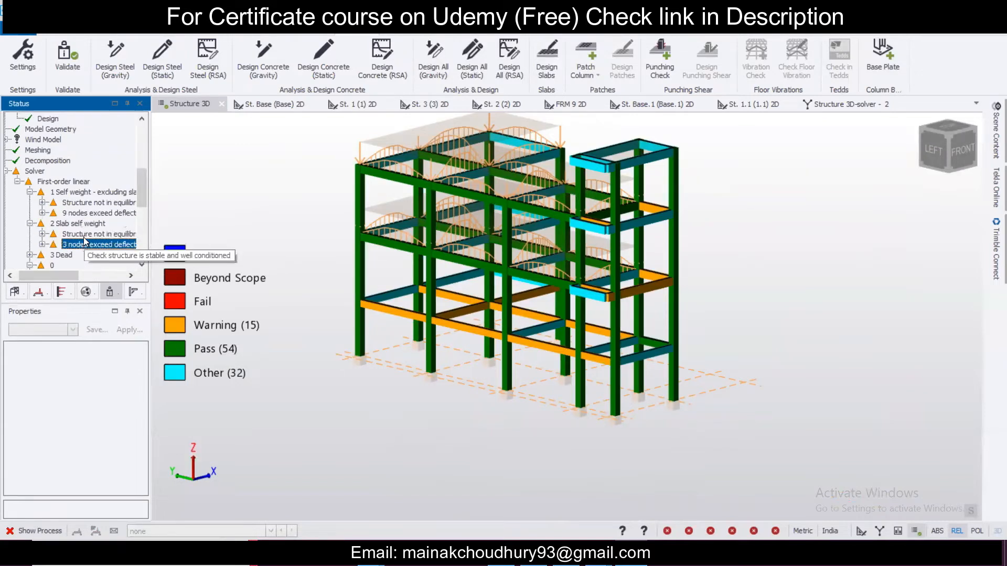
click(42, 256)
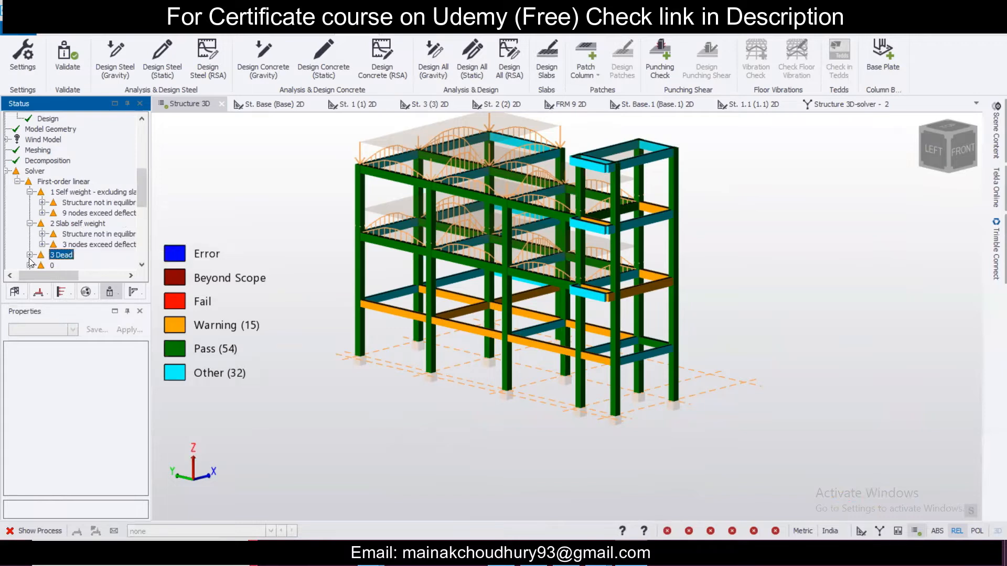
click(30, 257)
click(96, 265)
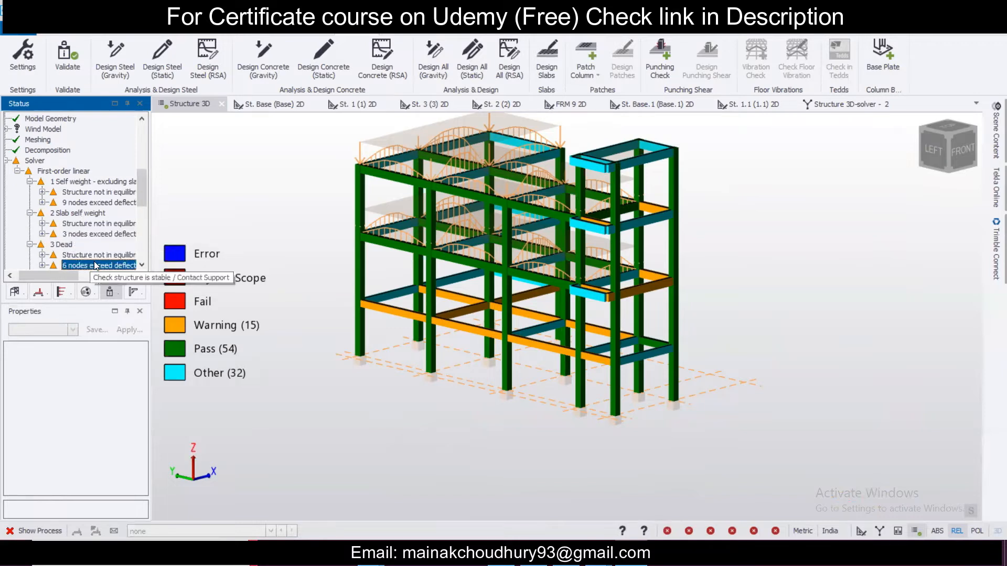
Examine the solver warnings for the first 3 (Operating) load combination in the model status
drag(144, 196, 140, 237)
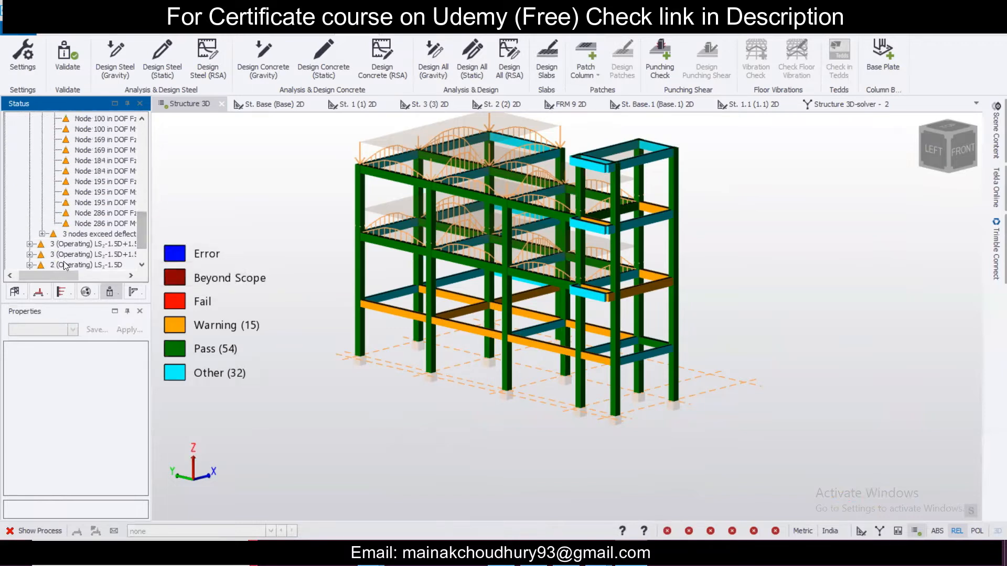
click(29, 244)
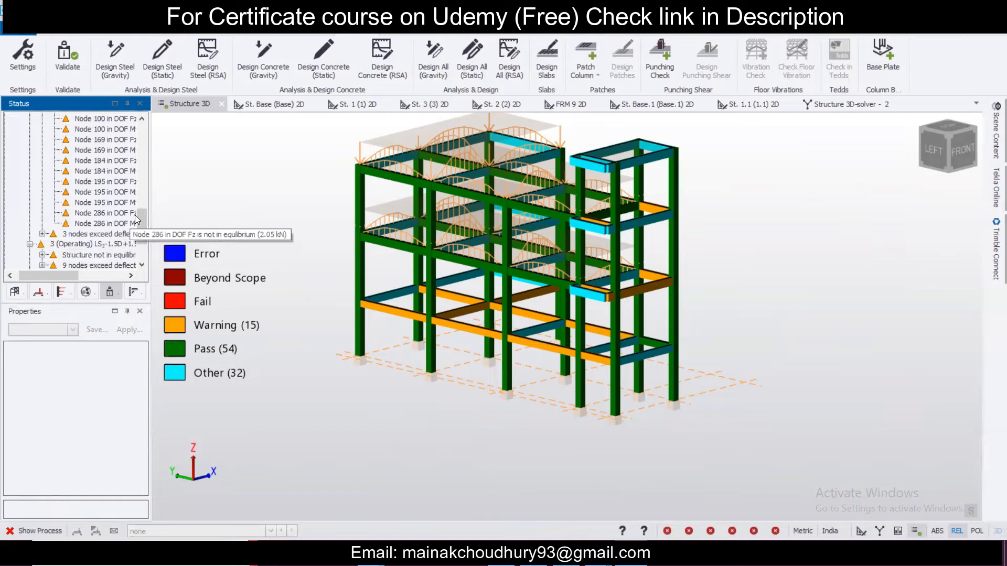
scroll(141, 231, down, 2)
right_drag(623, 308, 426, 291)
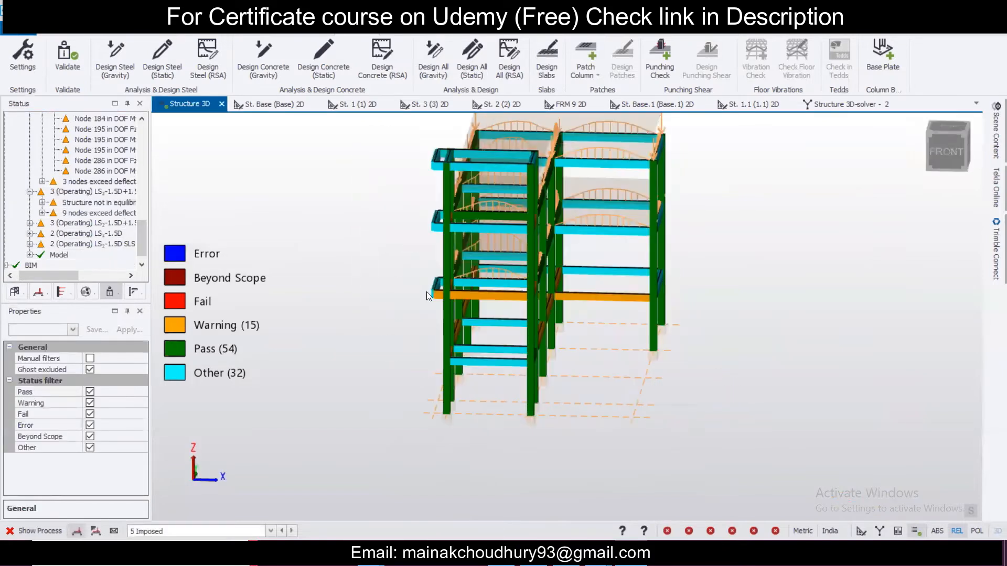
scroll(426, 291, up, 2)
right_drag(466, 217, 464, 216)
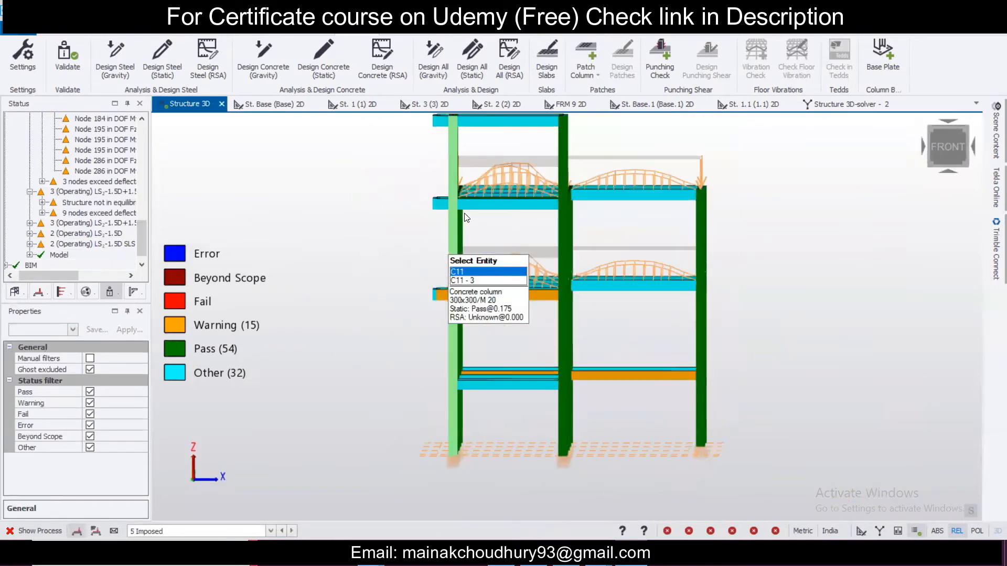
scroll(449, 210, down, 2)
scroll(451, 126, up, 3)
scroll(453, 125, up, 2)
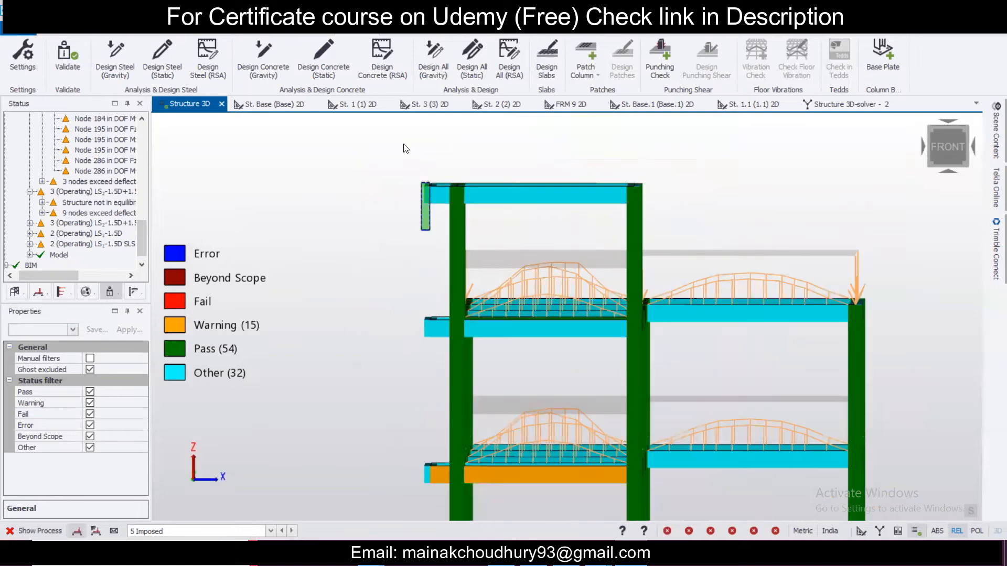
click(429, 190)
drag(434, 226, 407, 116)
key(Escape)
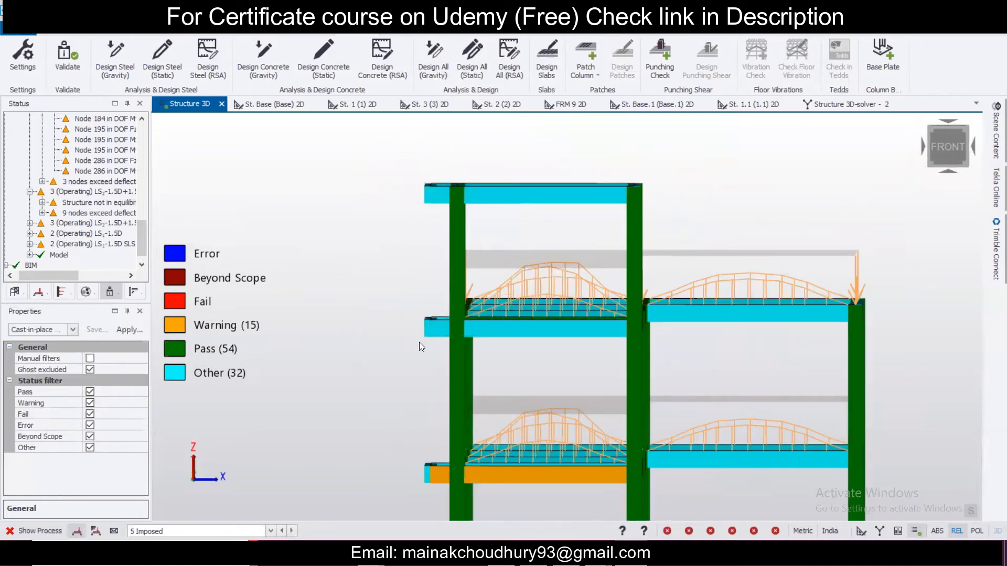
Delete the short projecting concrete beams 2B2 and 3B2 at the upper levels of the front bay
right_drag(432, 334, 504, 377)
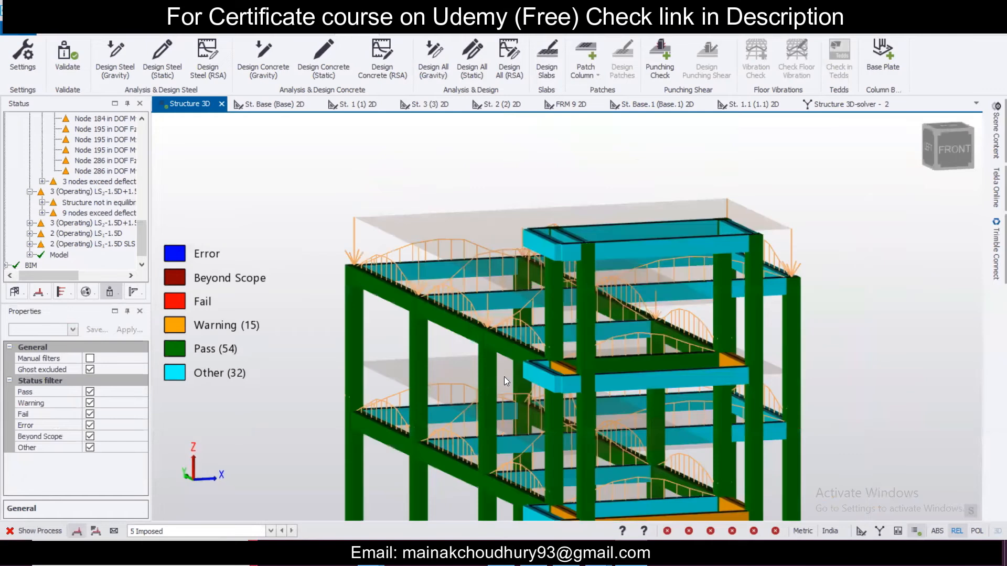
click(532, 372)
click(546, 246)
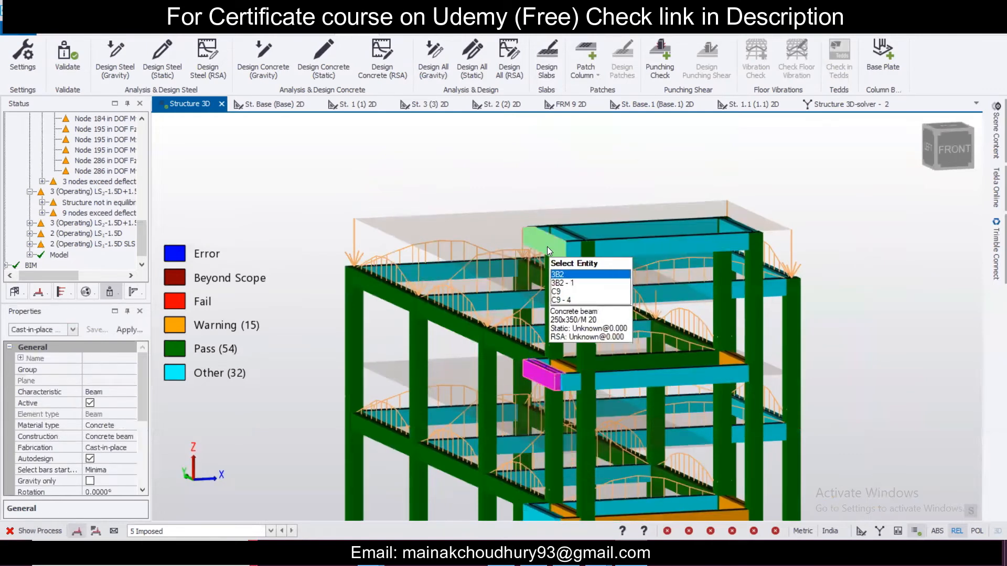
key(Delete)
click(587, 176)
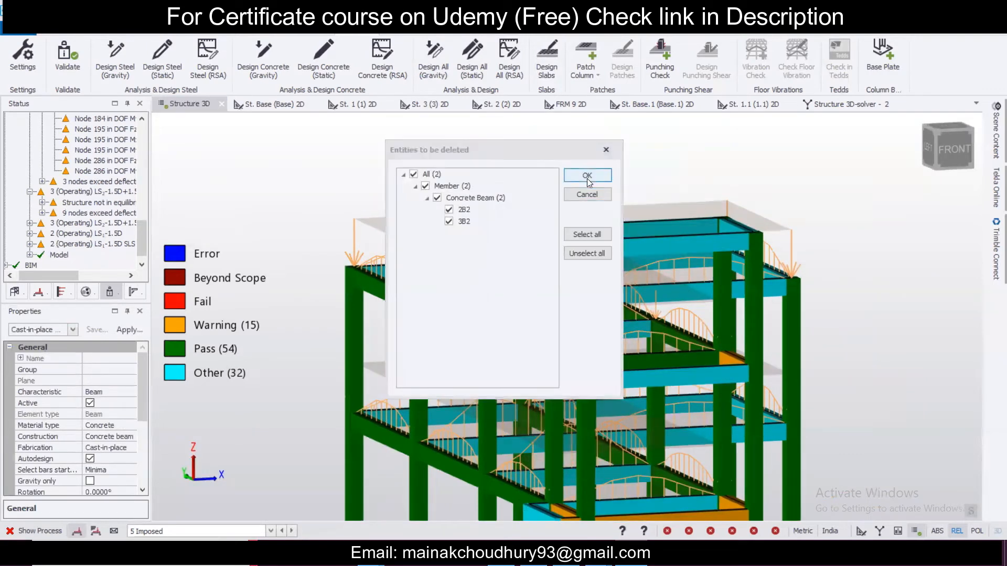
Delete the short projecting concrete beams 1B2 and 1B1 on level St. 1 beside column C9
scroll(567, 178, down, 3)
scroll(590, 250, up, 2)
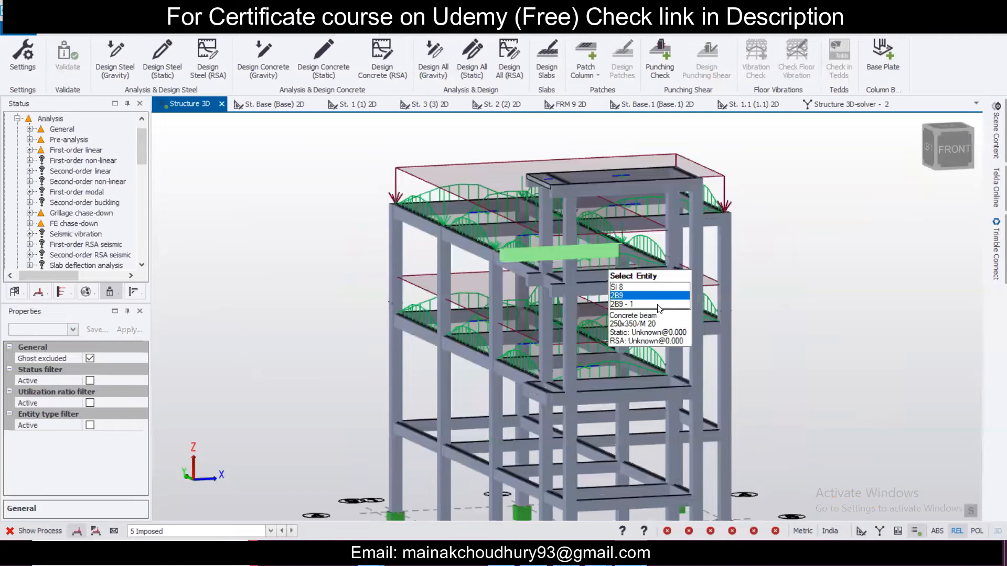
right_drag(658, 306, 669, 306)
scroll(466, 336, up, 3)
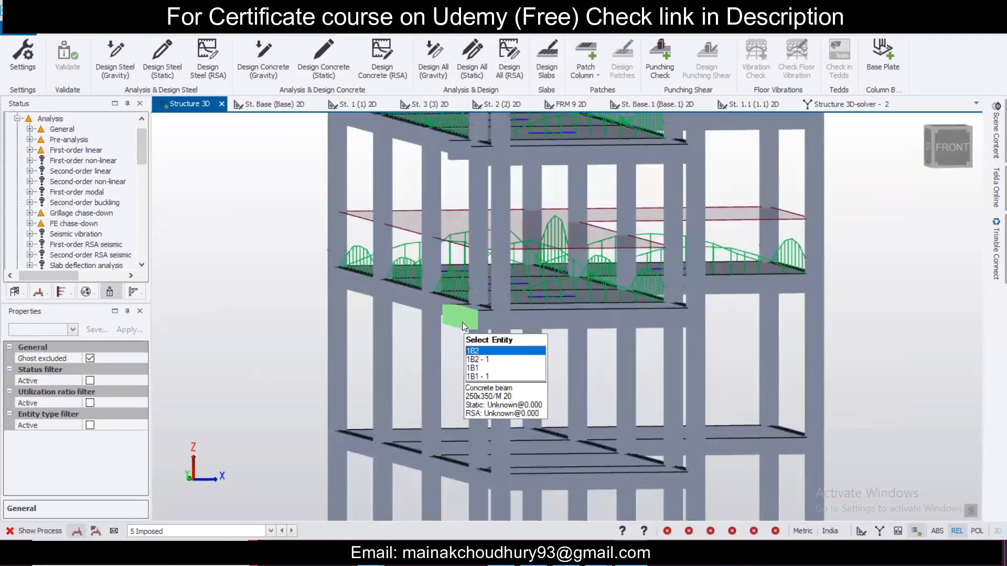
middle_drag(454, 347, 494, 391)
scroll(454, 334, down, 6)
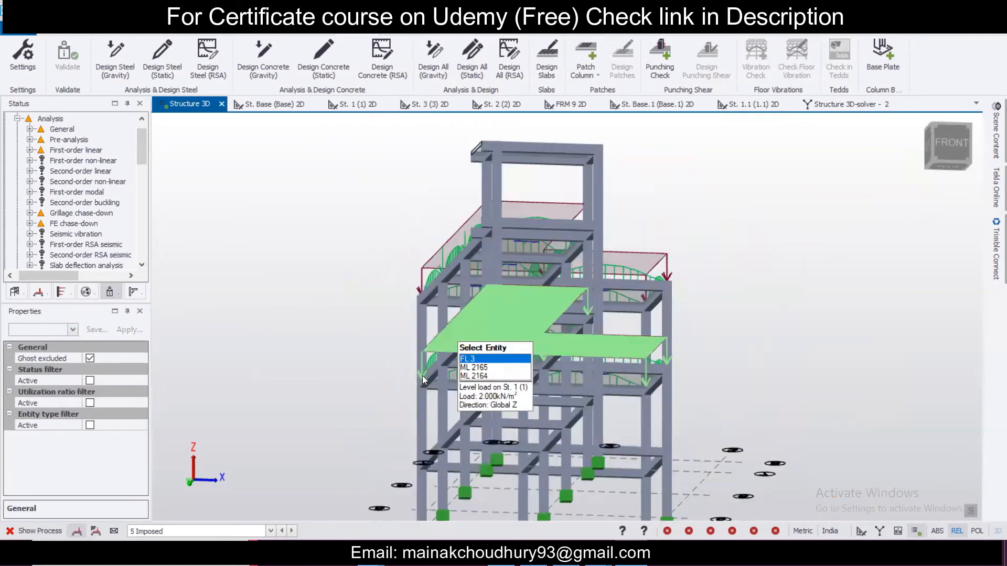
scroll(474, 451, up, 2)
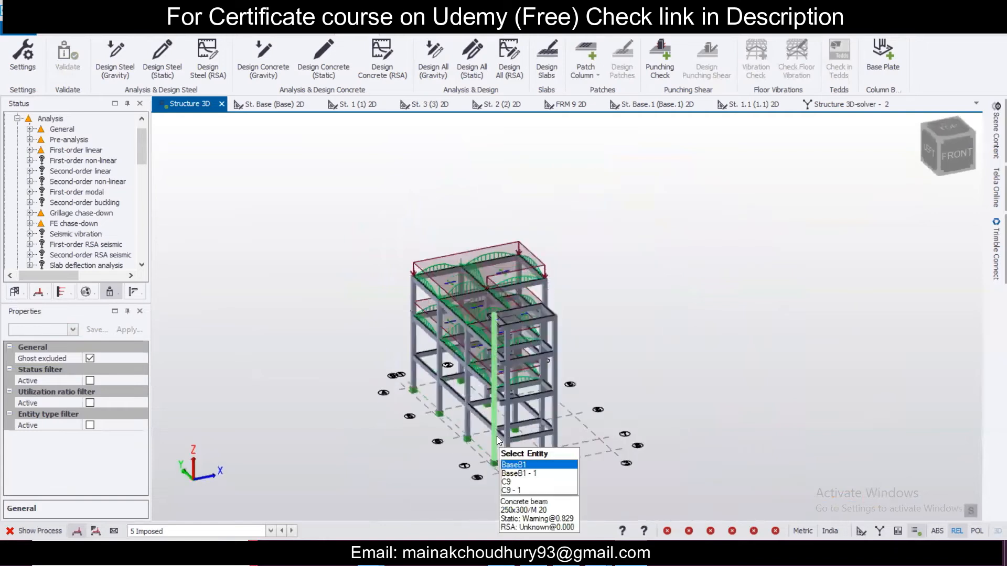
scroll(496, 437, up, 5)
scroll(496, 349, up, 3)
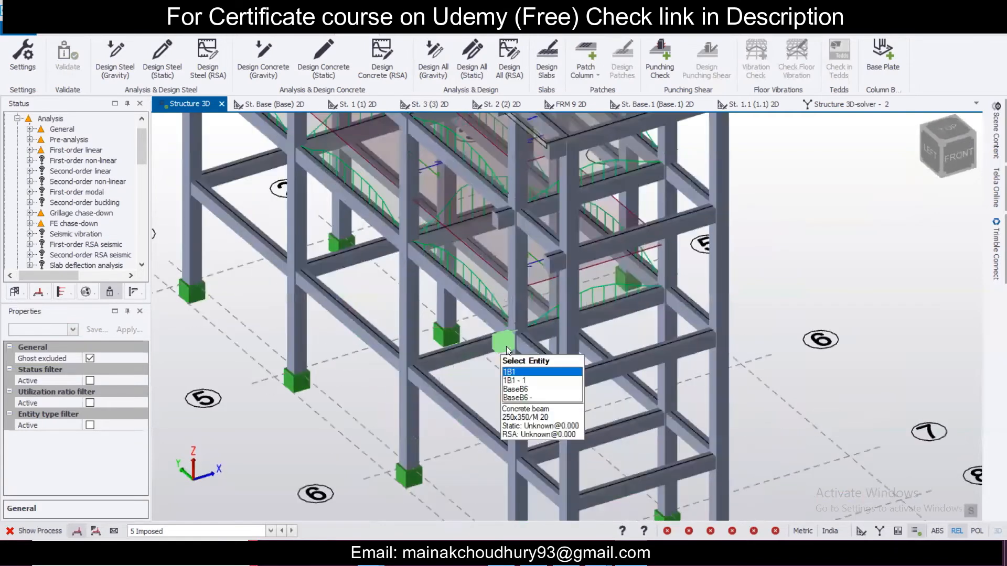
scroll(505, 347, up, 1)
click(502, 346)
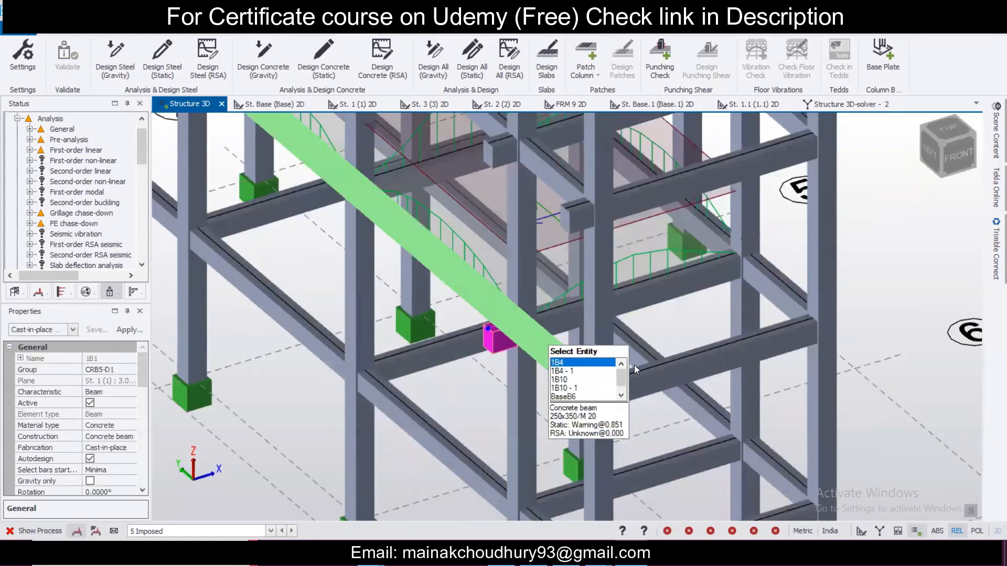
key(Escape)
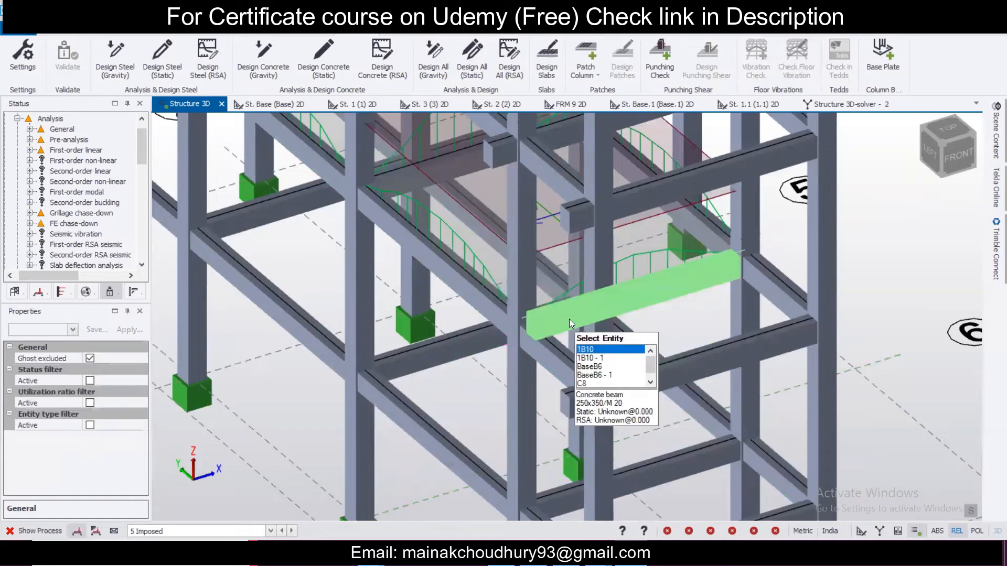
Try to reposition Node #1 of concrete beam 1B10 on level St. 1, at its column C9 end
click(547, 337)
click(522, 318)
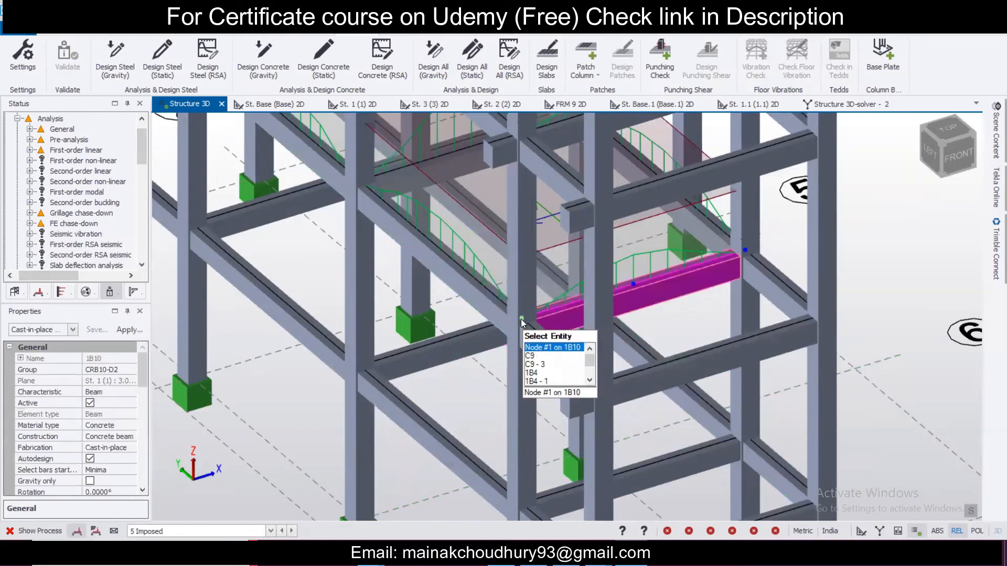
click(522, 318)
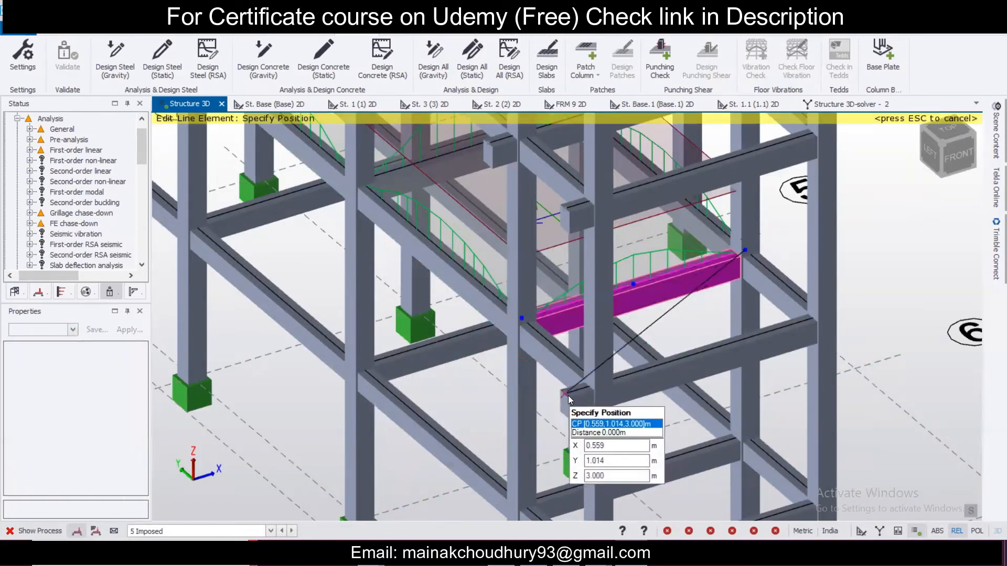
key(Escape)
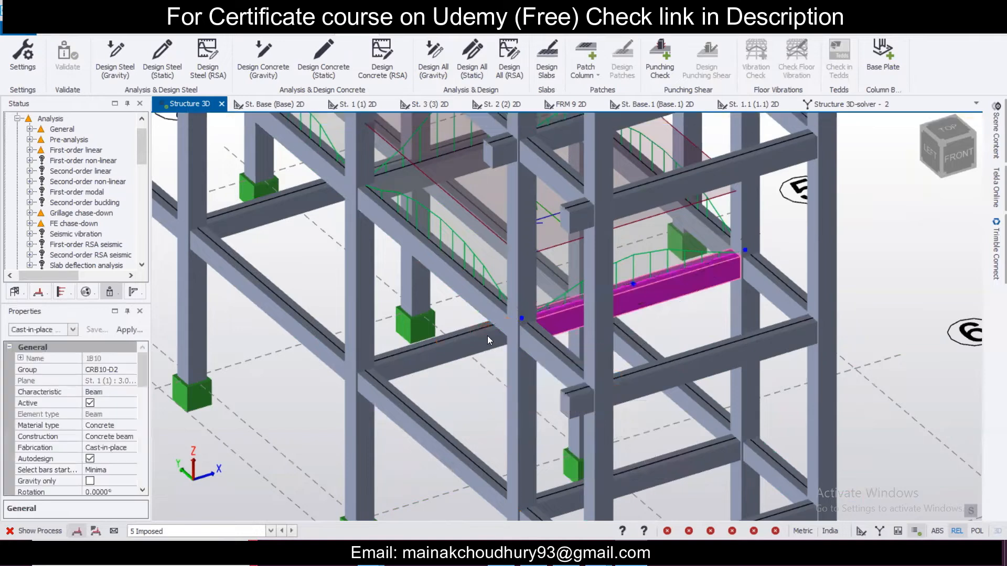
scroll(475, 362, down, 2)
right_drag(665, 370, 504, 324)
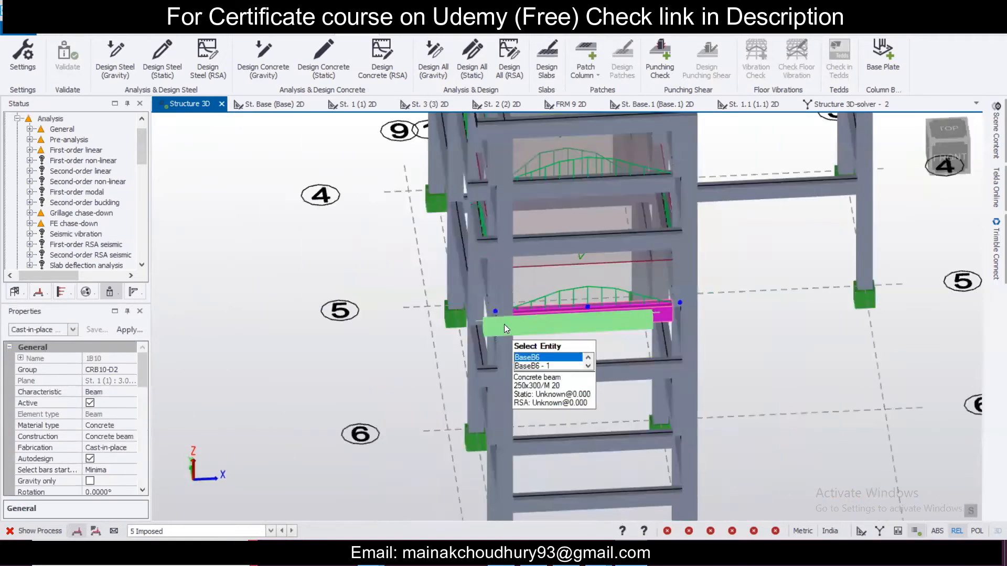
Inspect the beams and slab panels of the narrow front bay in 3D, including beam 2B12 and slab item SI 11
key(Escape)
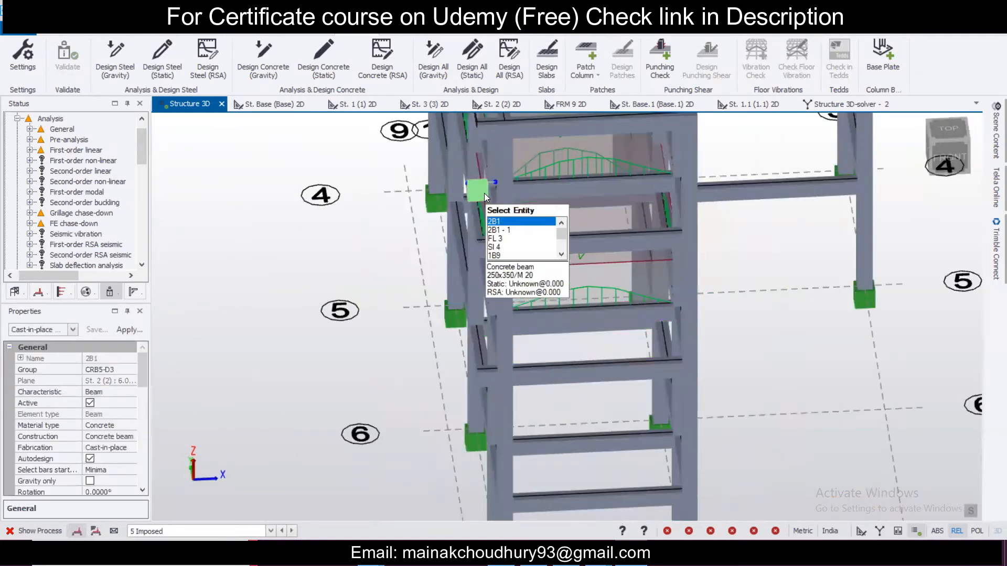
key(Escape)
click(481, 241)
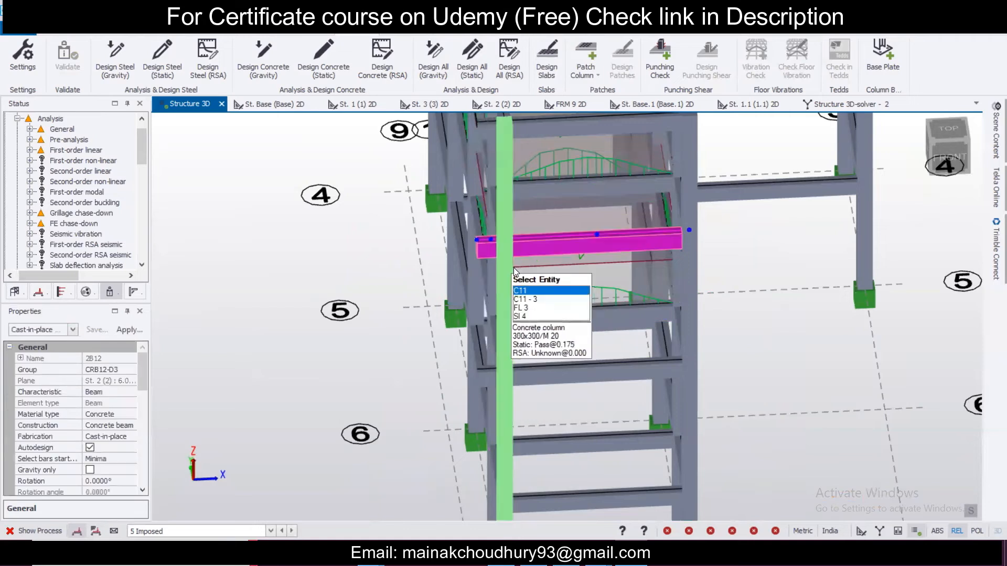
key(Escape)
scroll(568, 227, down, 5)
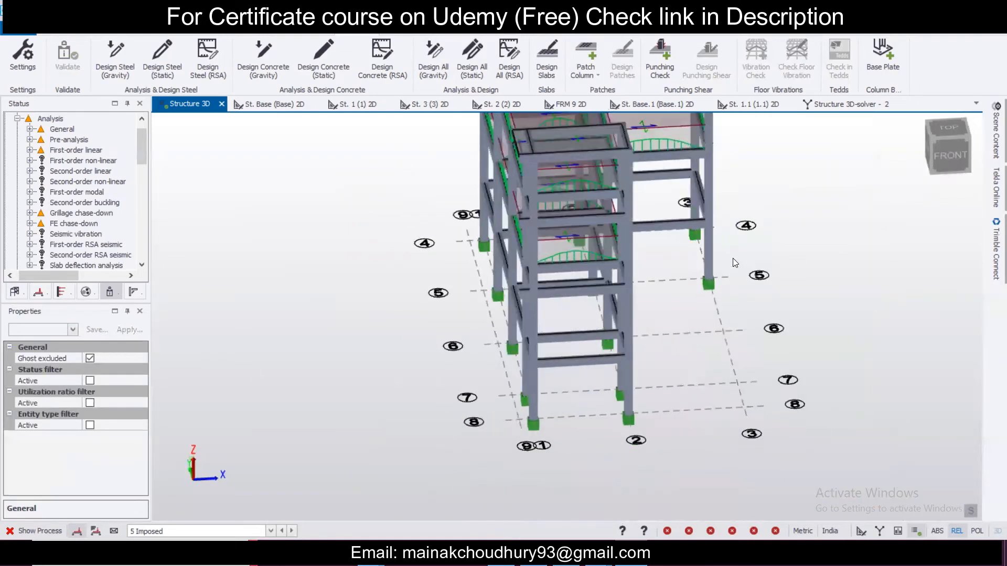
scroll(609, 119, up, 3)
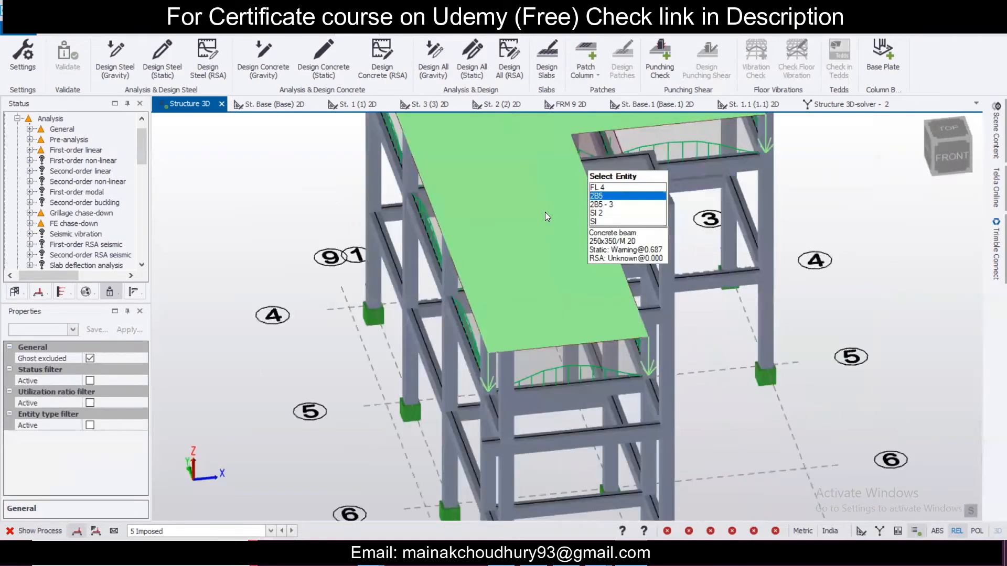
click(488, 201)
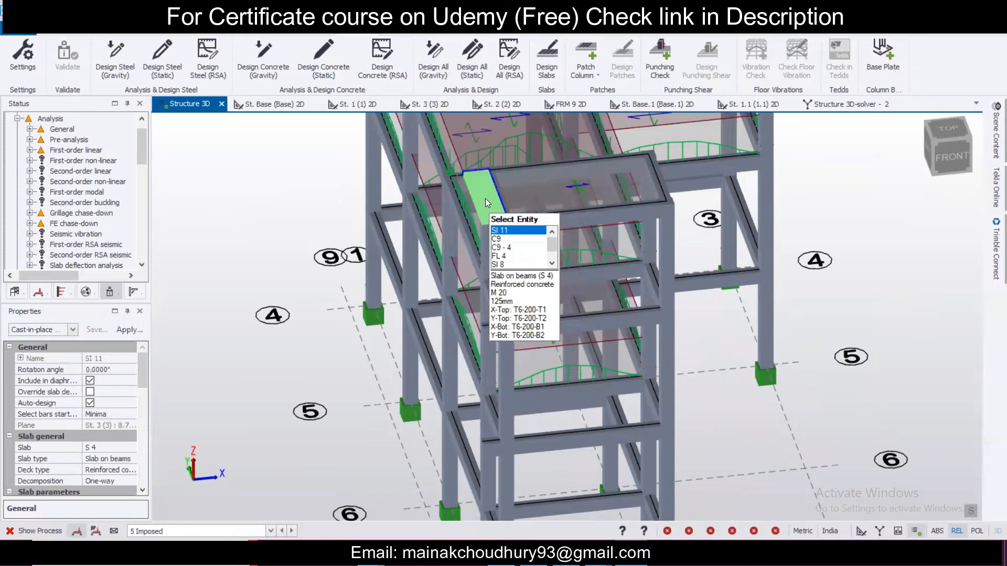
key(Escape)
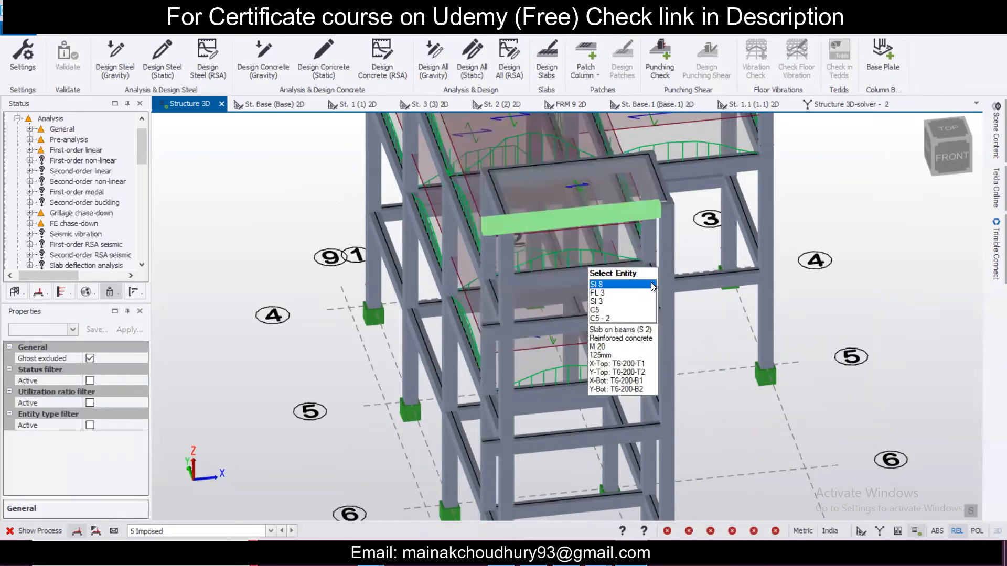
scroll(641, 289, down, 2)
scroll(640, 289, down, 1)
right_drag(731, 321, 483, 368)
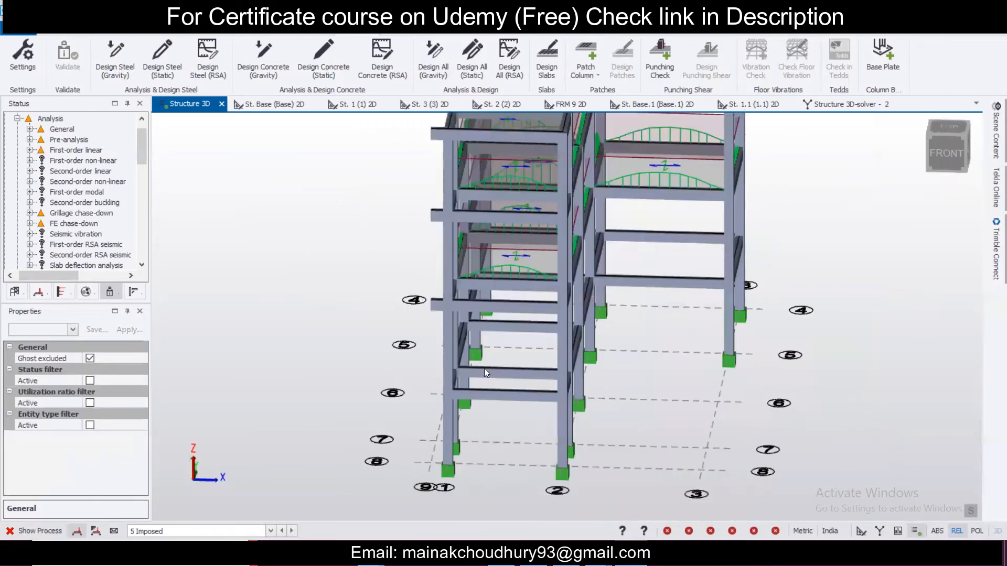
right_drag(439, 304, 615, 246)
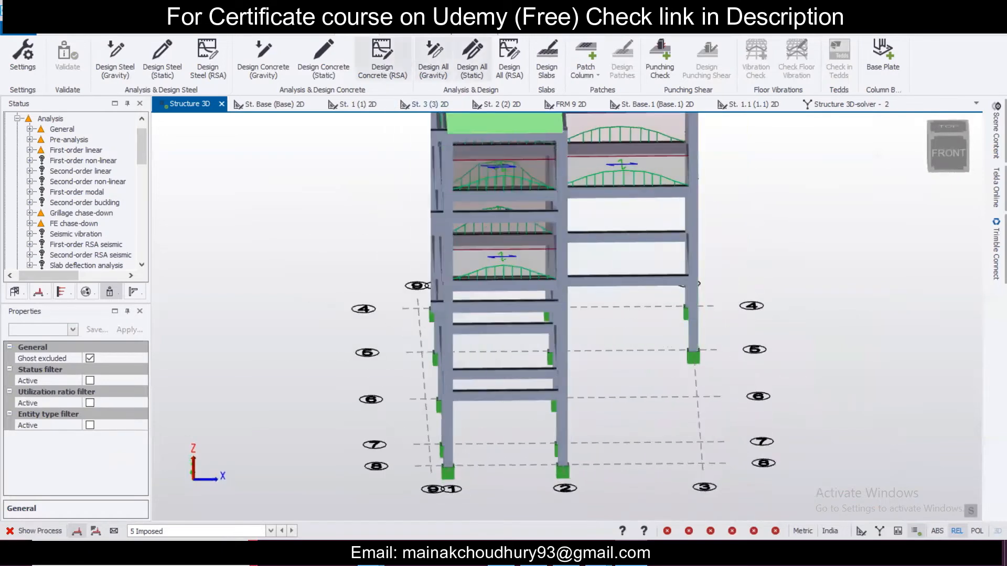
Analyse and design the whole structure with Design All (Static)
click(90, 12)
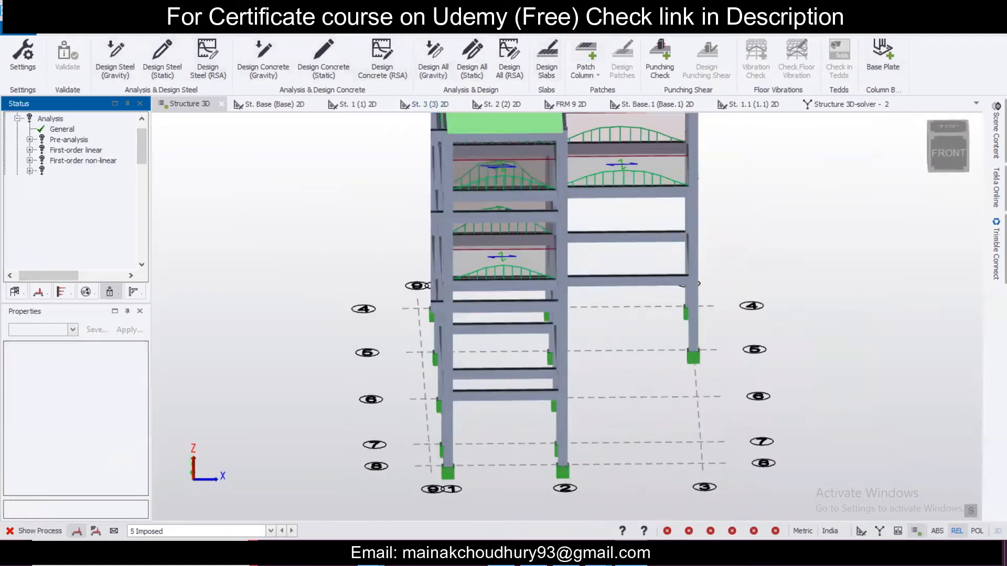
click(471, 58)
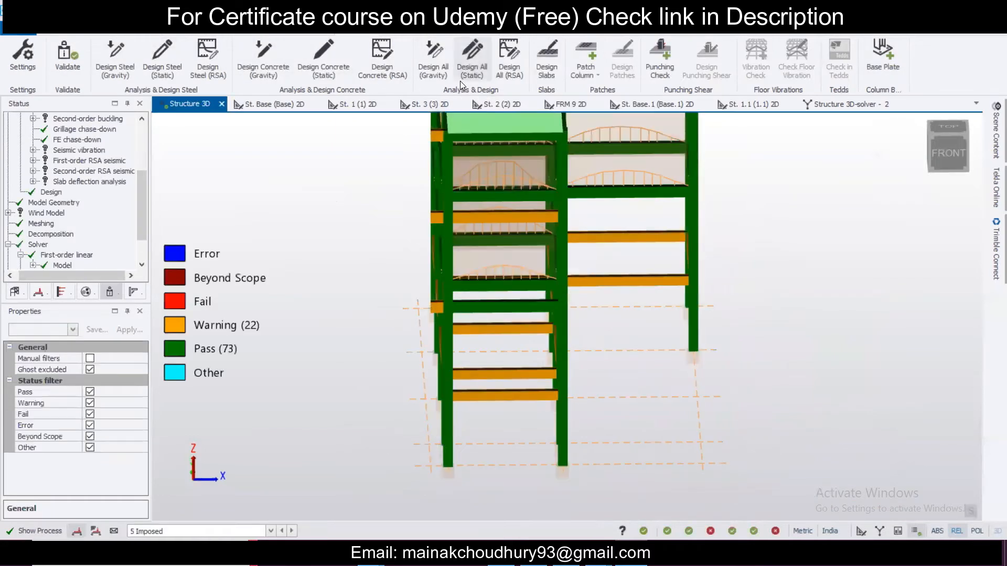
Expand the model validation warnings down to the individual members flagged as possibly unsupported
scroll(55, 204, down, 1)
scroll(55, 203, up, 2)
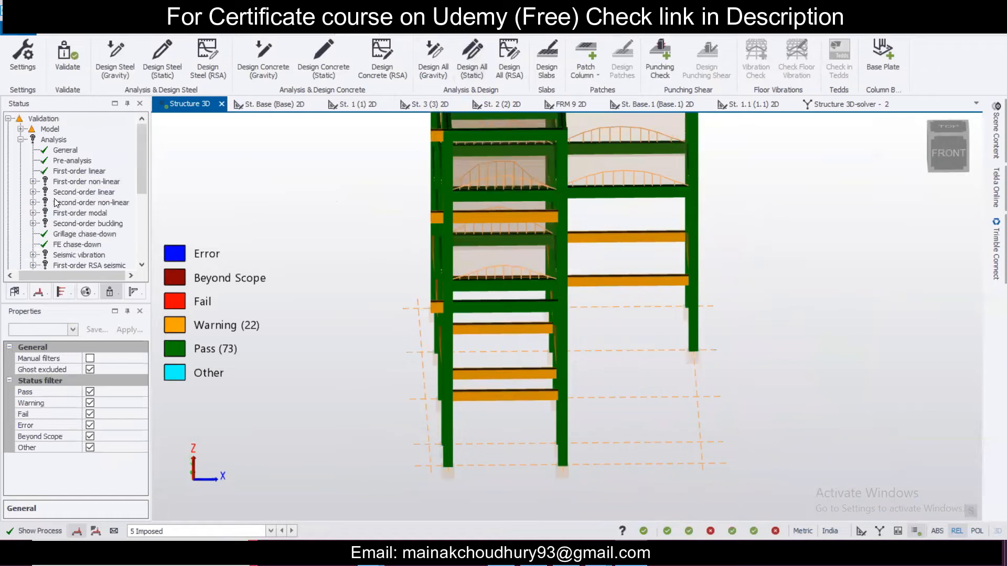
click(20, 129)
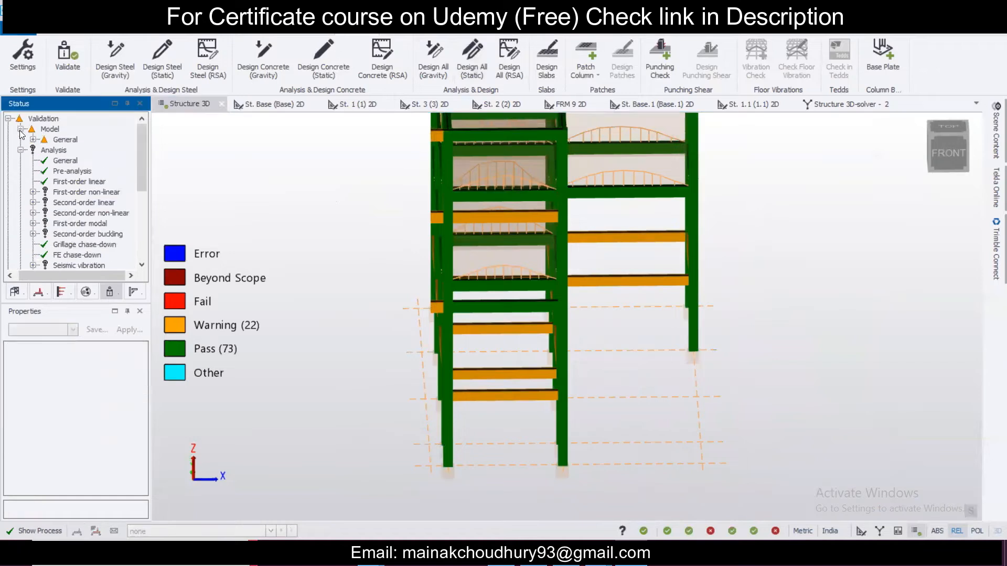
click(33, 139)
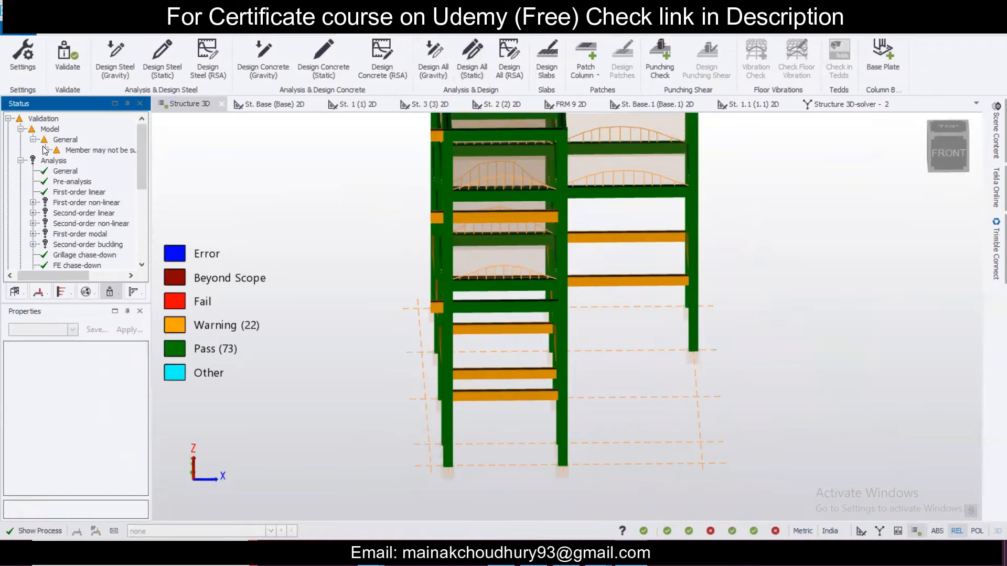
click(45, 150)
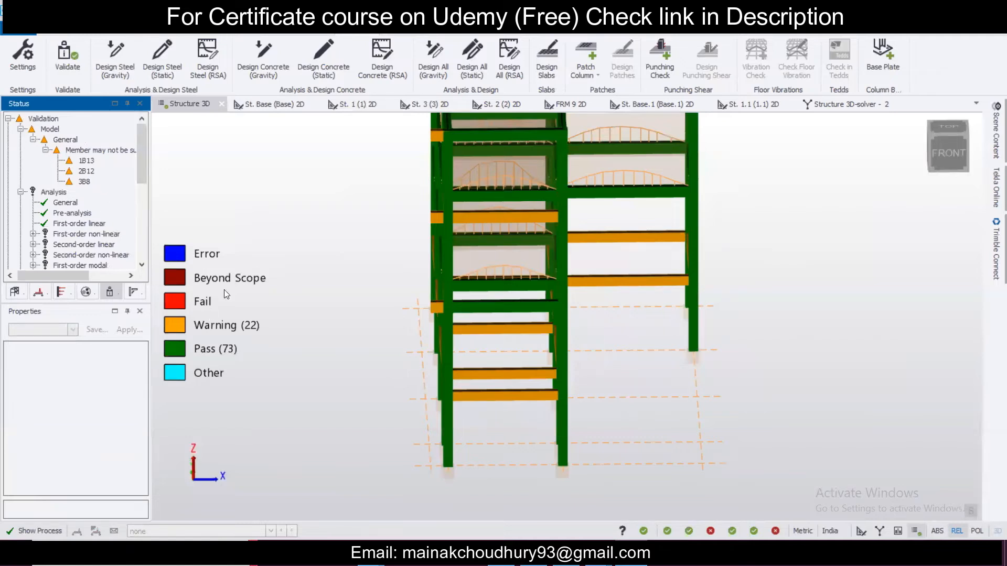
Locate the flagged beams 2B12, 1B13 and 3B8 in the 3D model one after another
click(85, 171)
mouse_move(615, 378)
right_drag(615, 378, 404, 369)
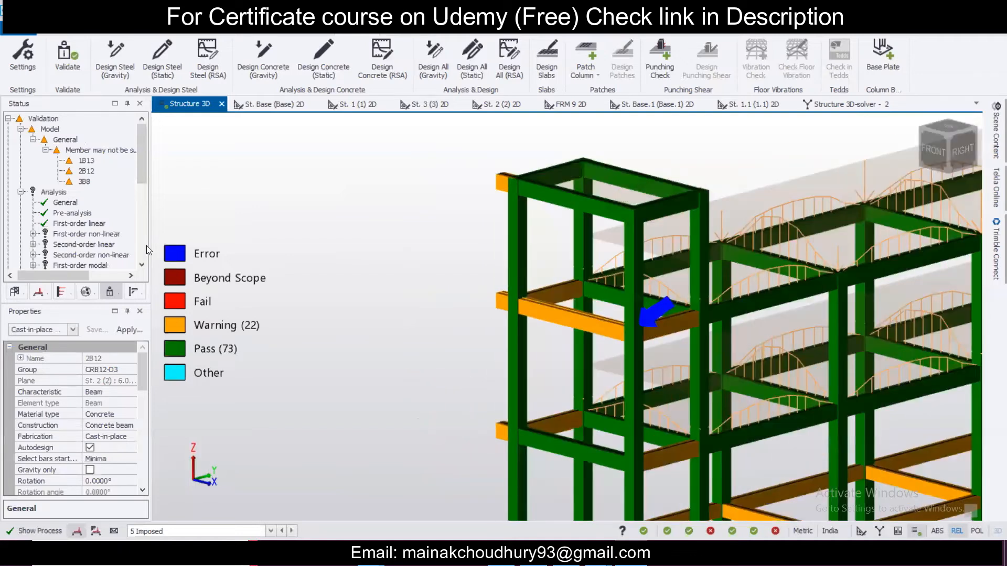
click(87, 161)
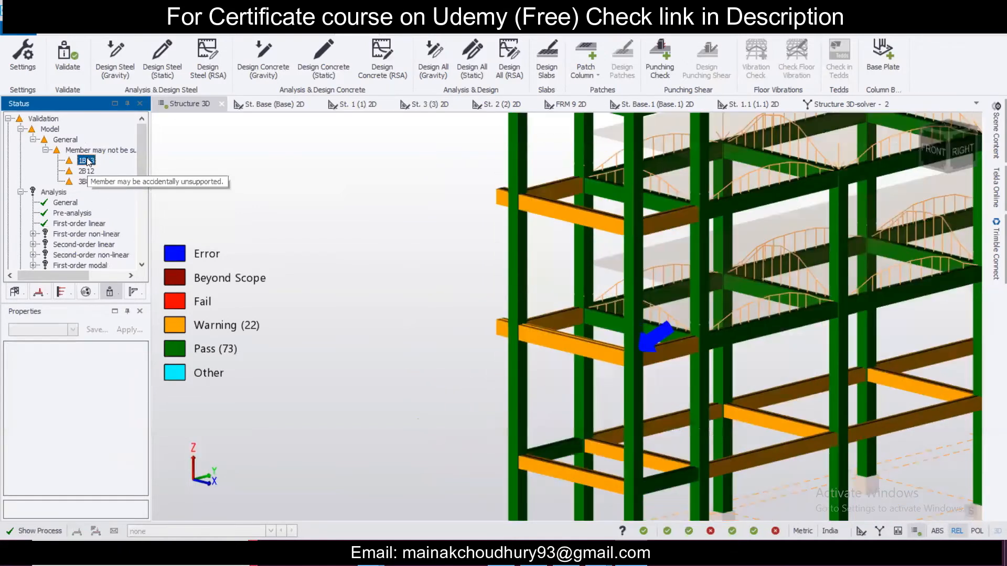
click(84, 182)
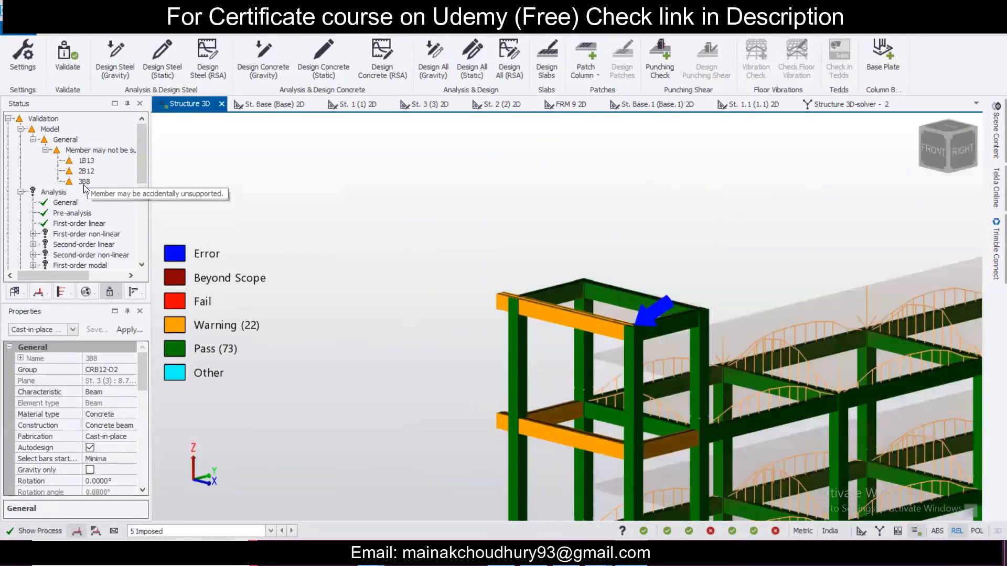
Delete the three flagged concrete beams 3B8, 2B12 and 1B13 from the front bay
scroll(354, 286, down, 2)
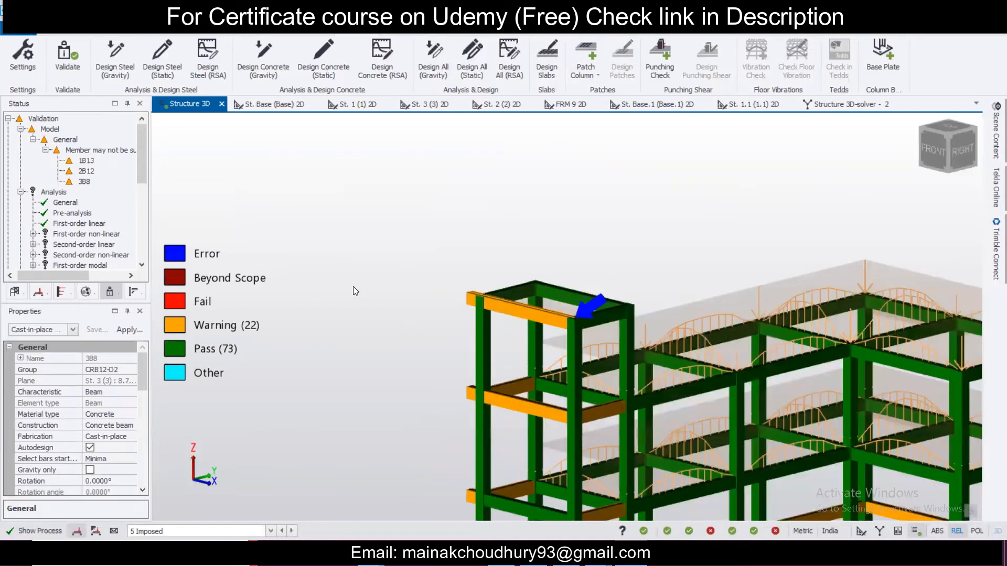
click(517, 313)
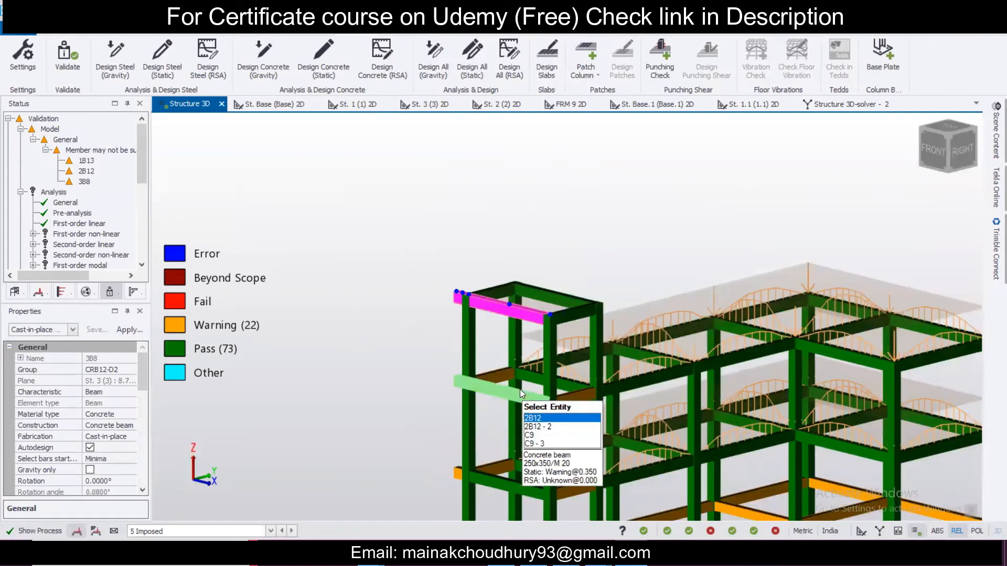
ctrl+click(520, 390)
scroll(489, 278, down, 2)
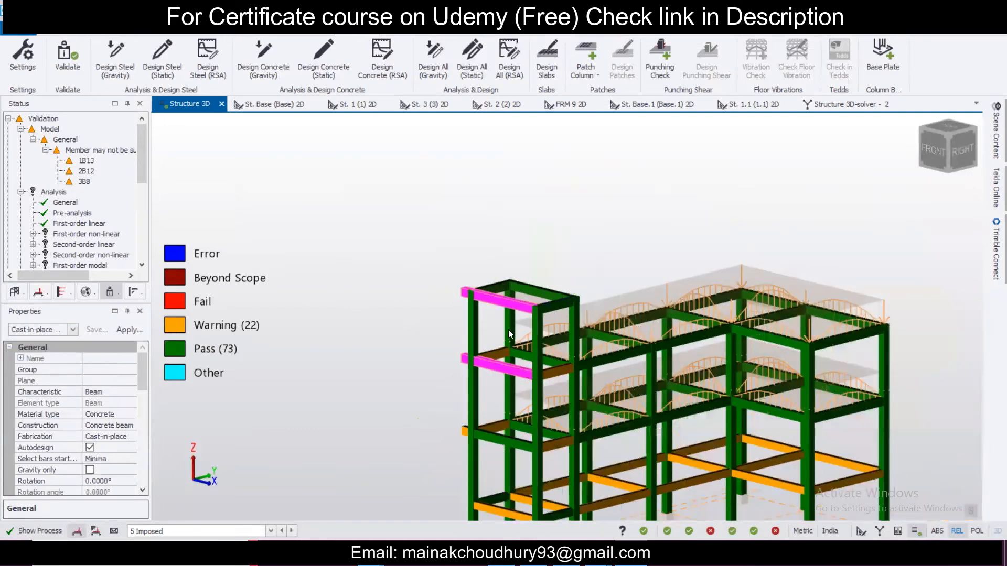
middle_drag(508, 330, 503, 291)
ctrl+click(492, 398)
scroll(491, 399, up, 1)
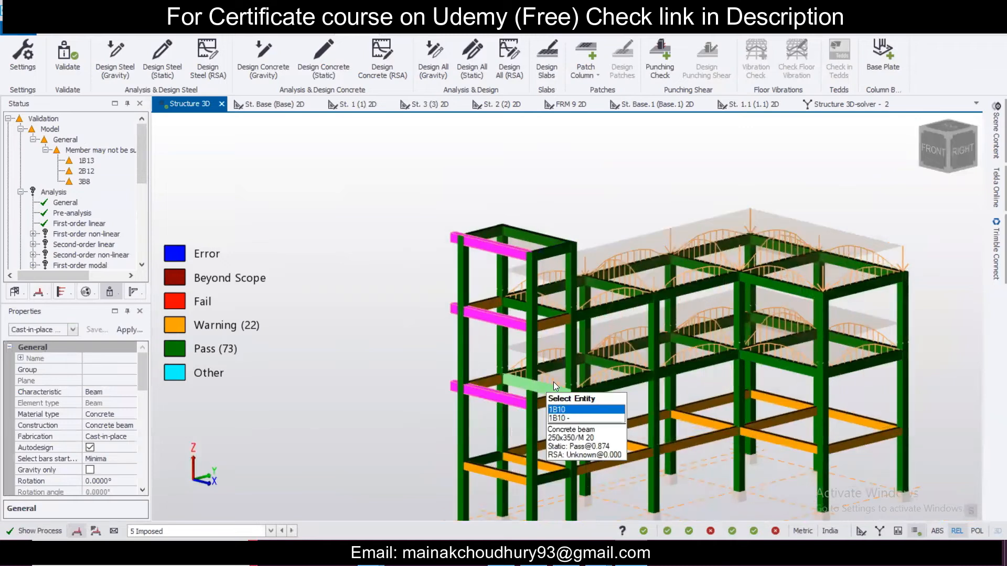
key(Delete)
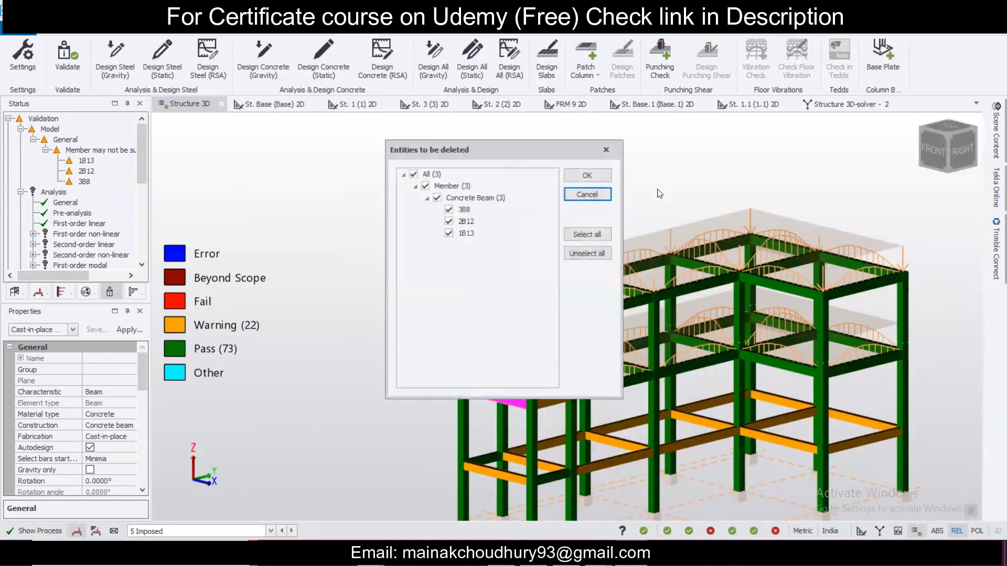
click(599, 178)
Examine the front bay's remaining beams and columns in 3D from several angles, down to the base level
right_drag(523, 354, 380, 229)
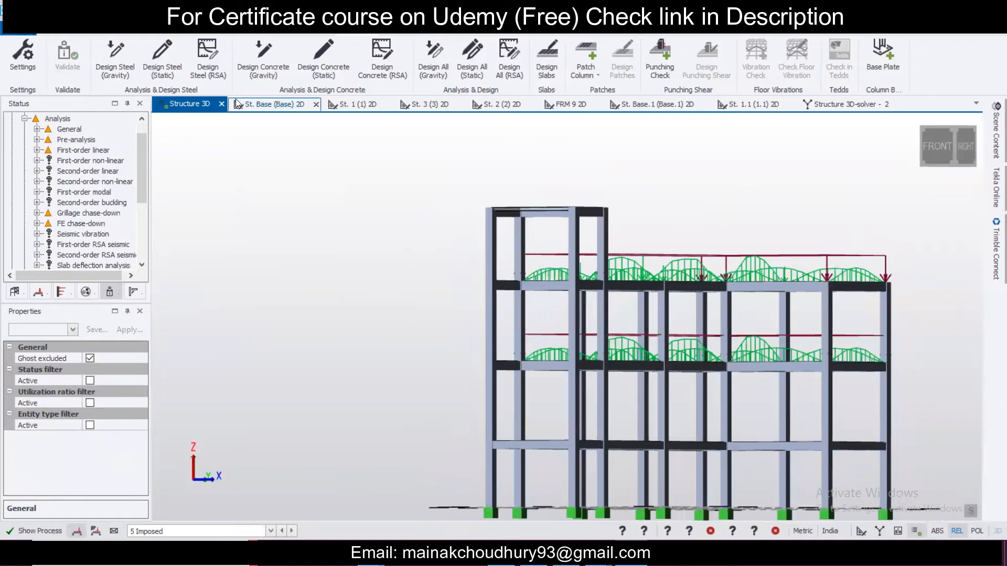
scroll(486, 287, down, 2)
right_drag(486, 286, 454, 318)
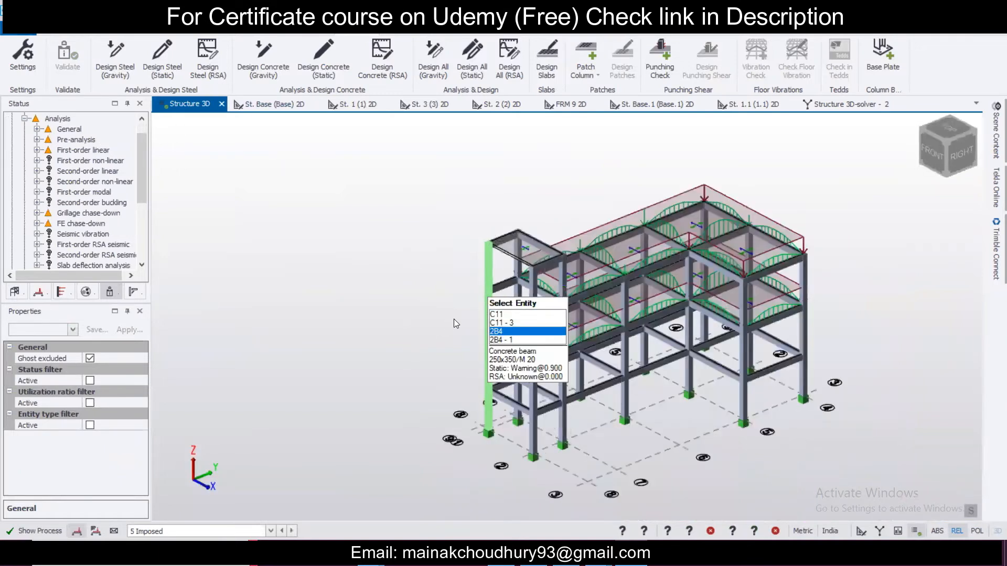
scroll(470, 298, up, 3)
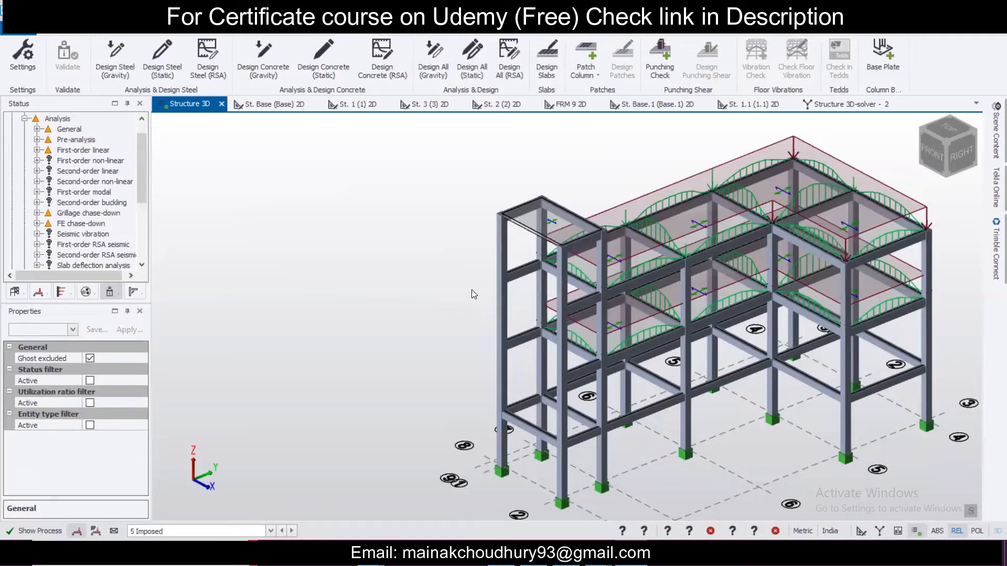
scroll(524, 360, down, 2)
scroll(545, 426, up, 5)
right_drag(553, 430, 650, 406)
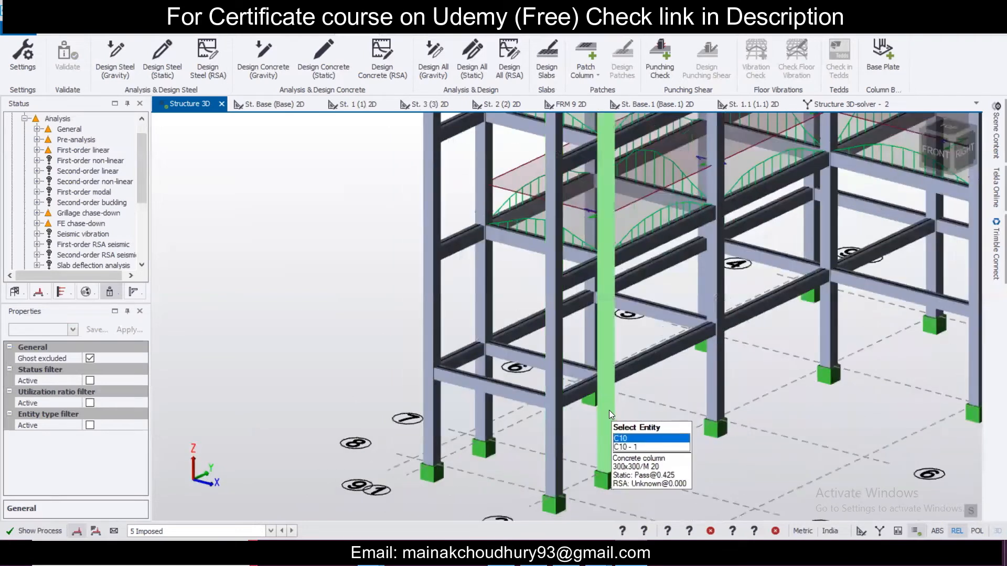
scroll(603, 398, down, 3)
scroll(598, 381, up, 3)
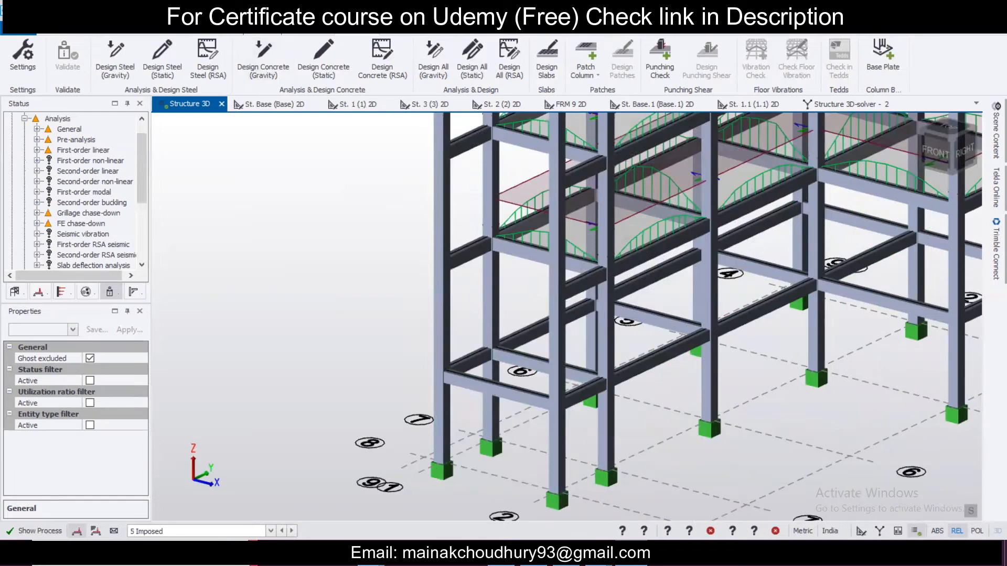
Open the 2D plan of level St. 1 (1) from the structure's levels
click(182, 30)
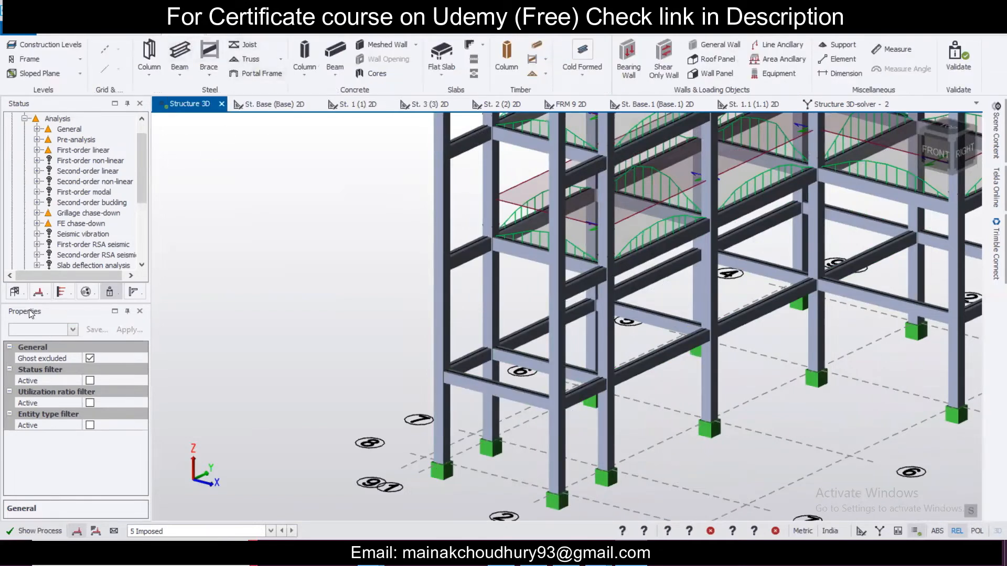
click(17, 295)
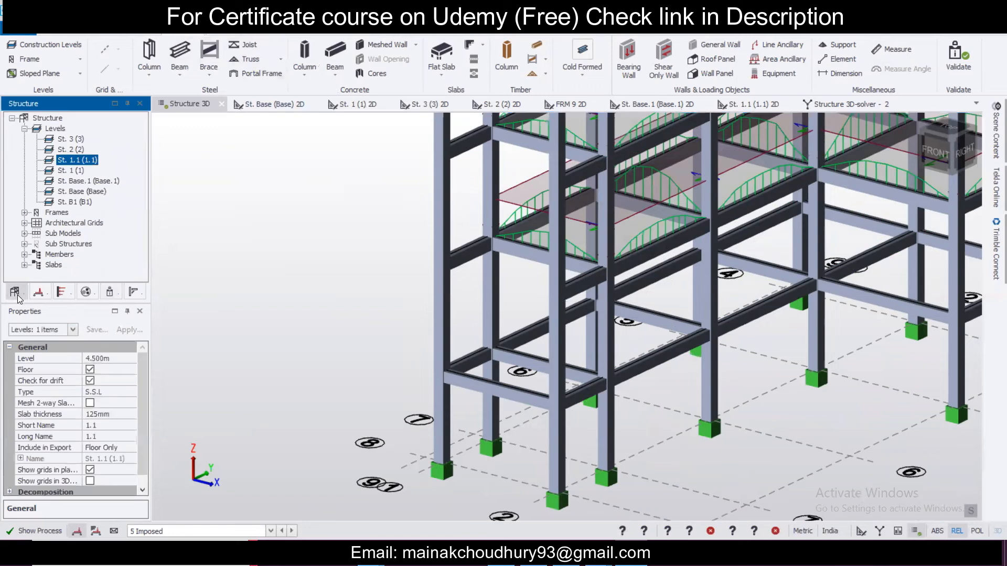
double_click(78, 171)
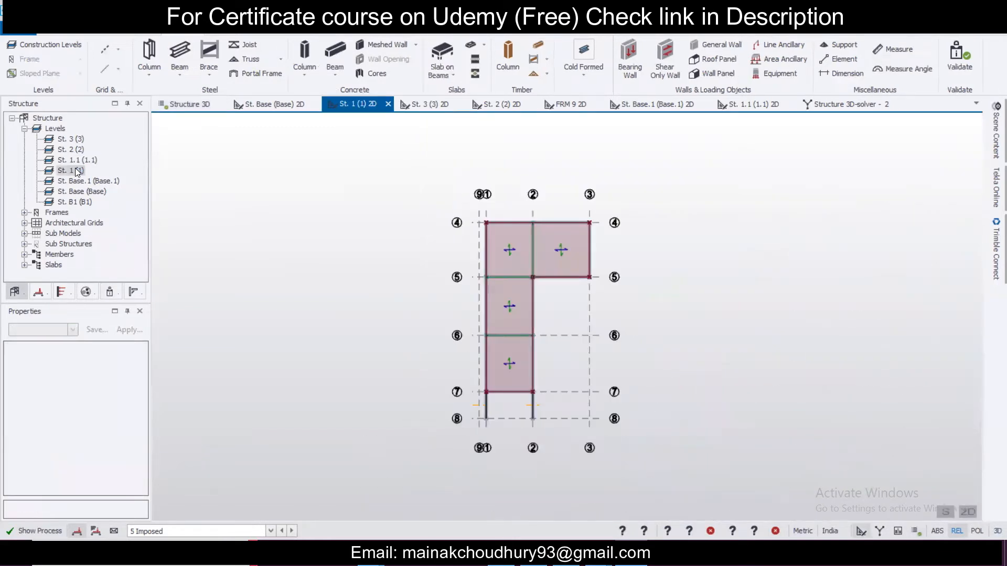
Extend concrete beam 1B10 on grid line 7 from its grid 1 end out to grid line 9
mouse_move(517, 429)
scroll(517, 429, up, 5)
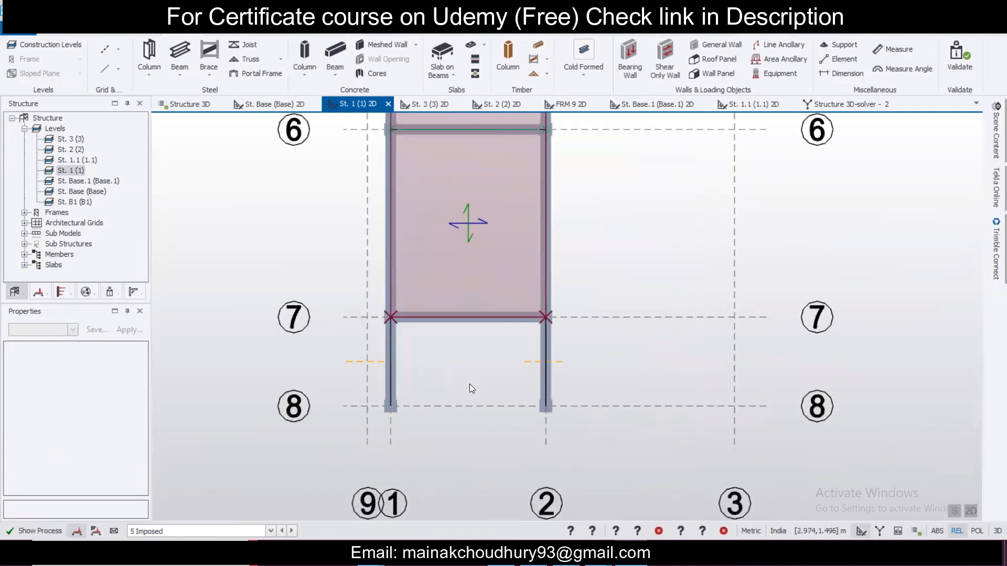
click(411, 320)
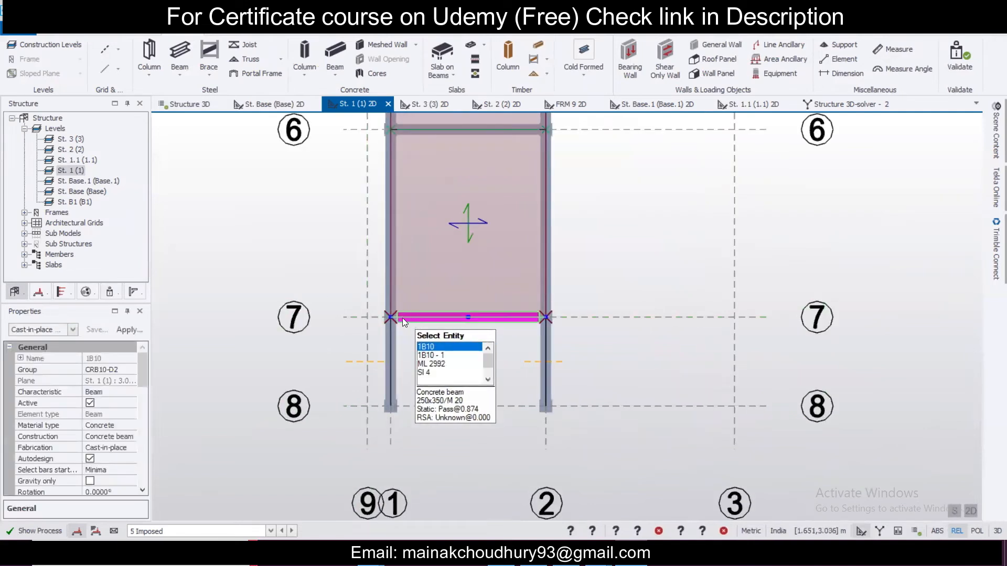
click(391, 319)
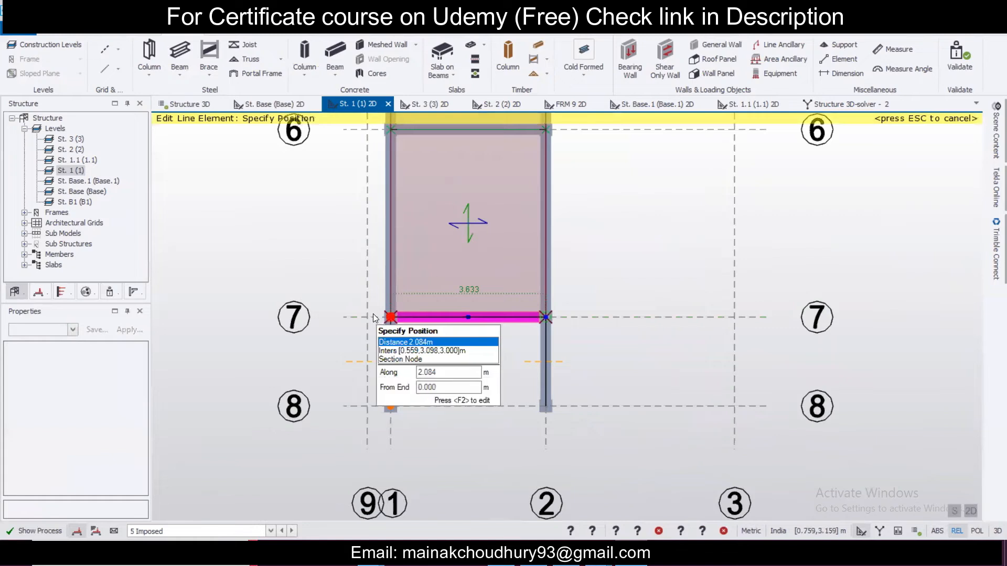
click(366, 317)
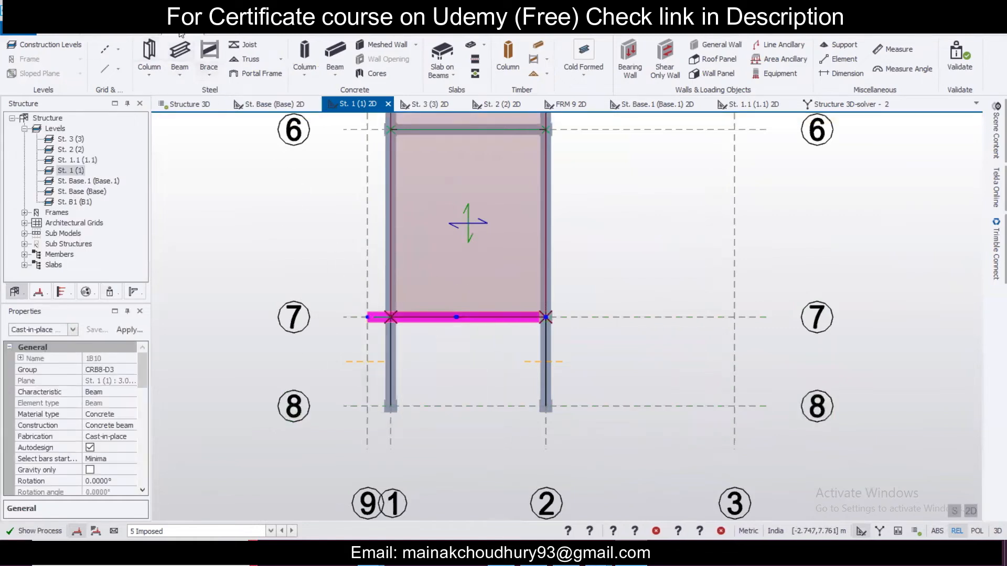
click(234, 34)
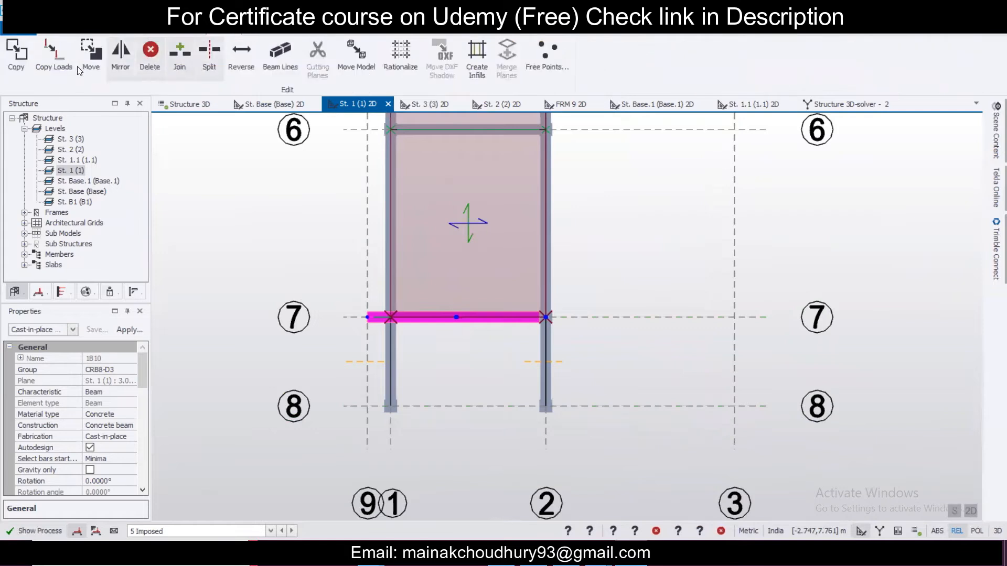
click(16, 52)
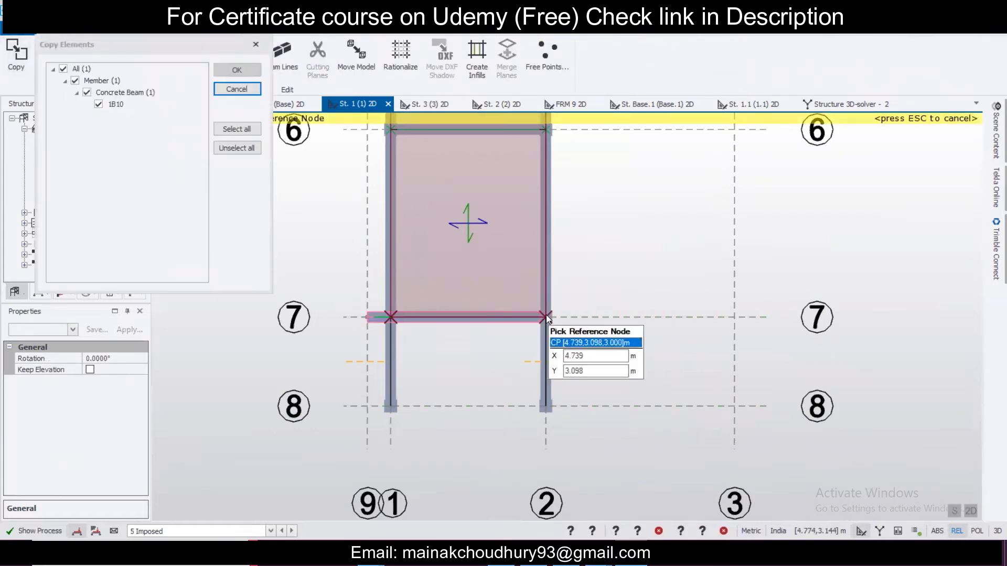
click(255, 44)
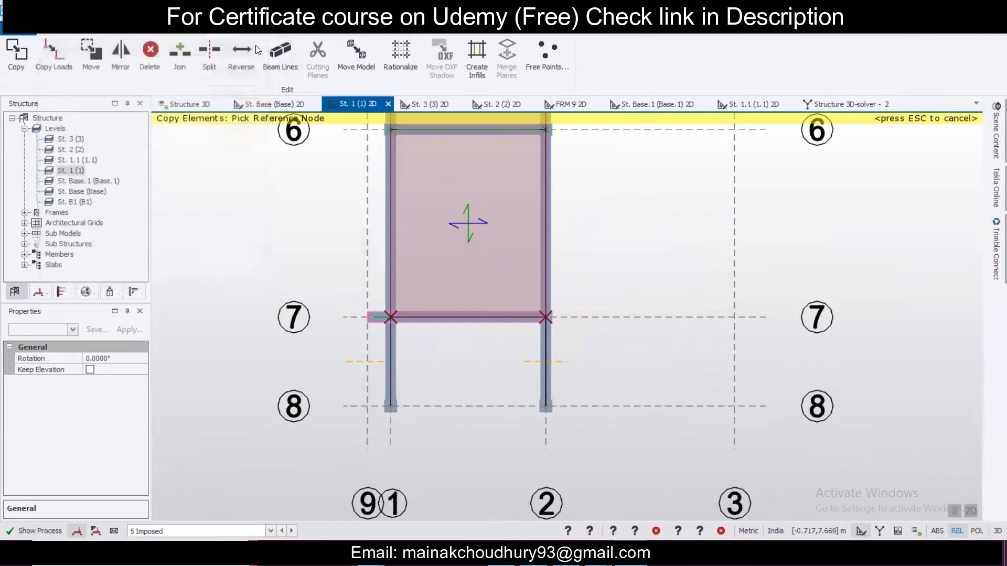
Create a cast-in-place concrete beam with property set RB 250 x 350 on grid line 8, from grid 2 to grid 9
click(177, 38)
click(334, 52)
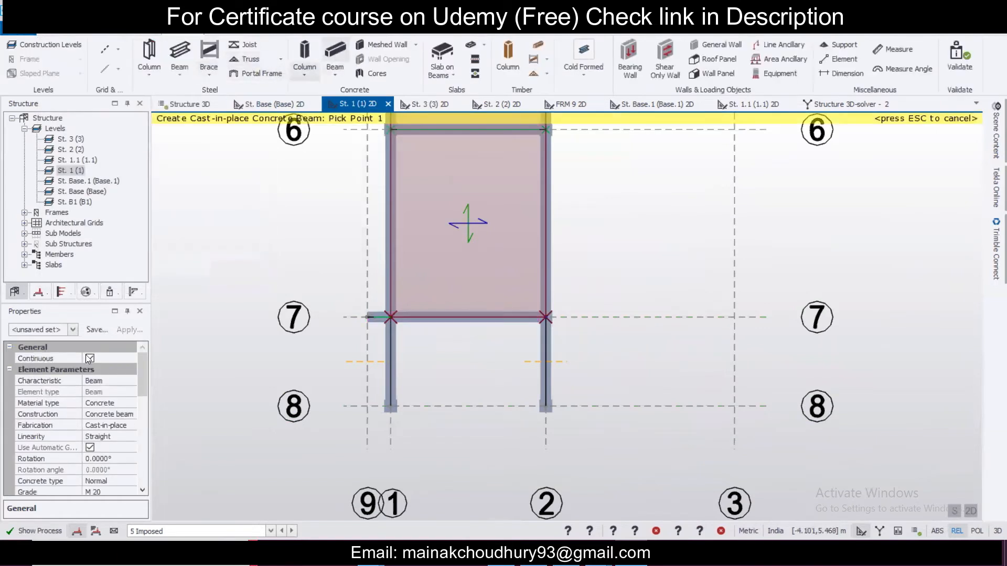
click(73, 330)
click(83, 156)
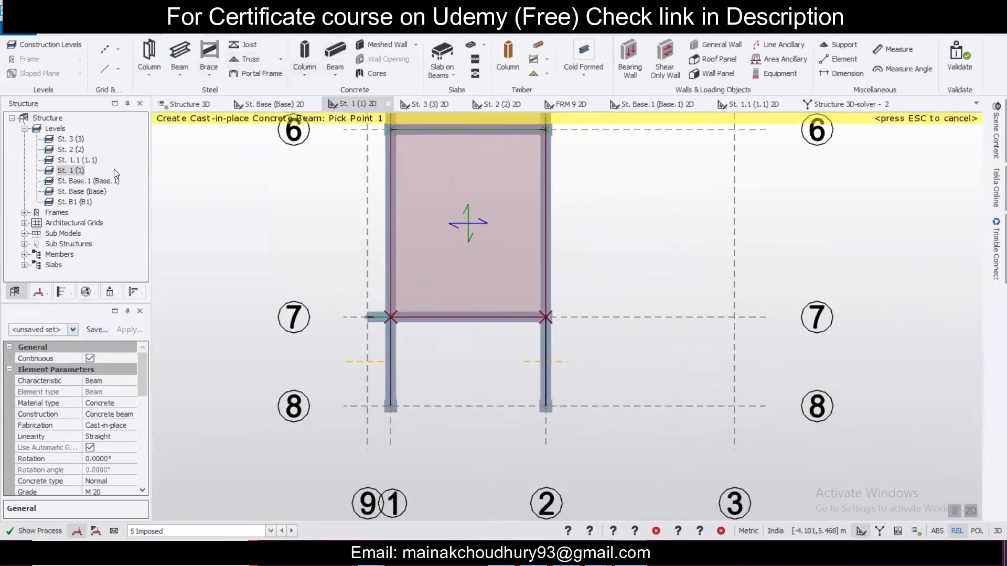
click(545, 405)
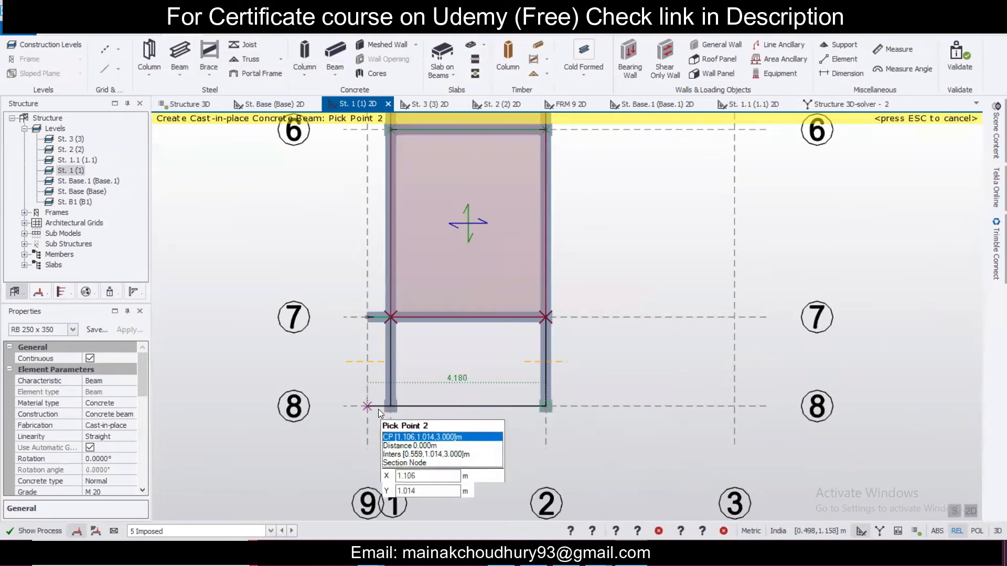
click(367, 406)
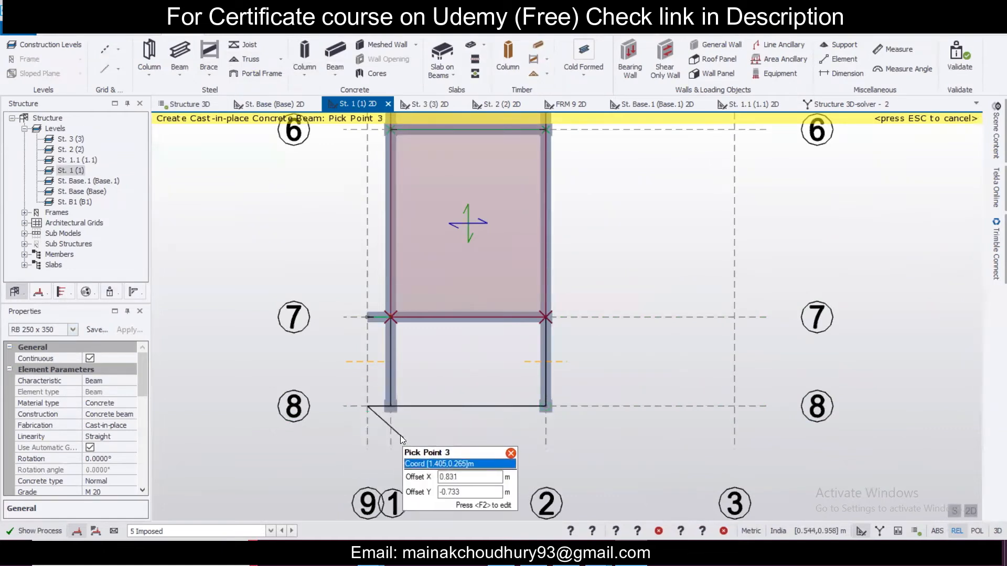
click(369, 407)
key(Escape)
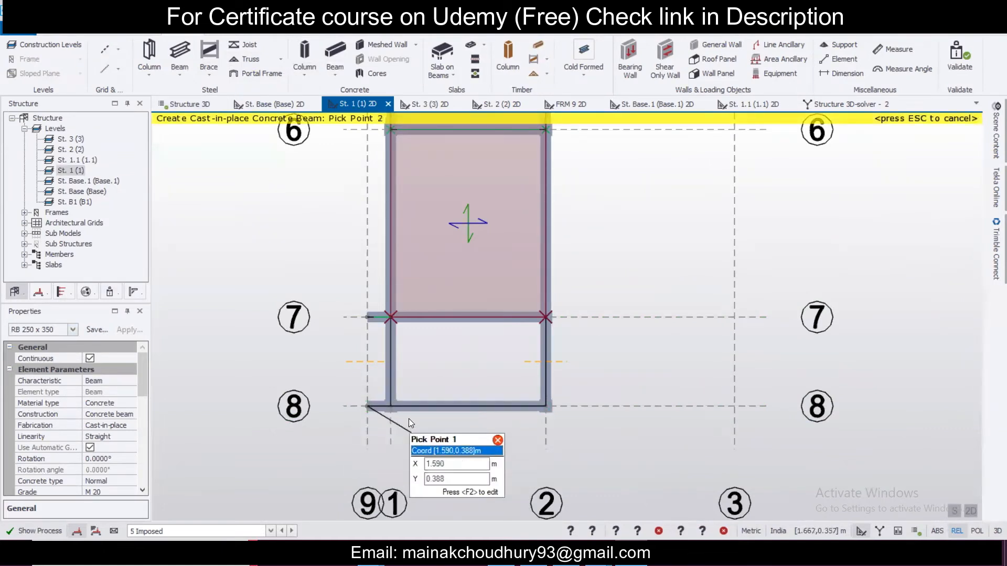
key(Escape)
Shape the new grid line 8 beam by placing its midpoint node at the intersection with grid line 1
click(417, 412)
click(417, 411)
scroll(414, 414, up, 3)
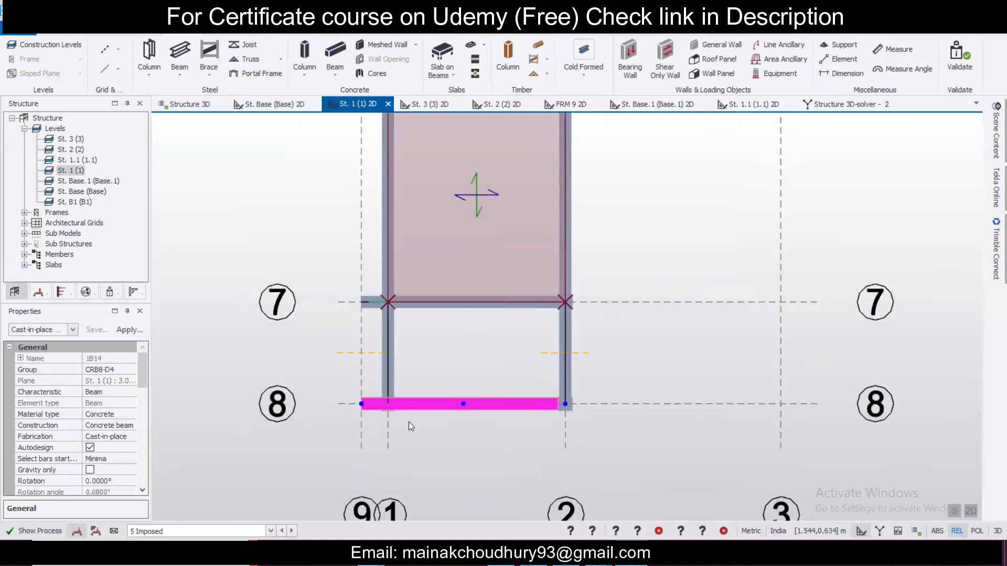
click(471, 401)
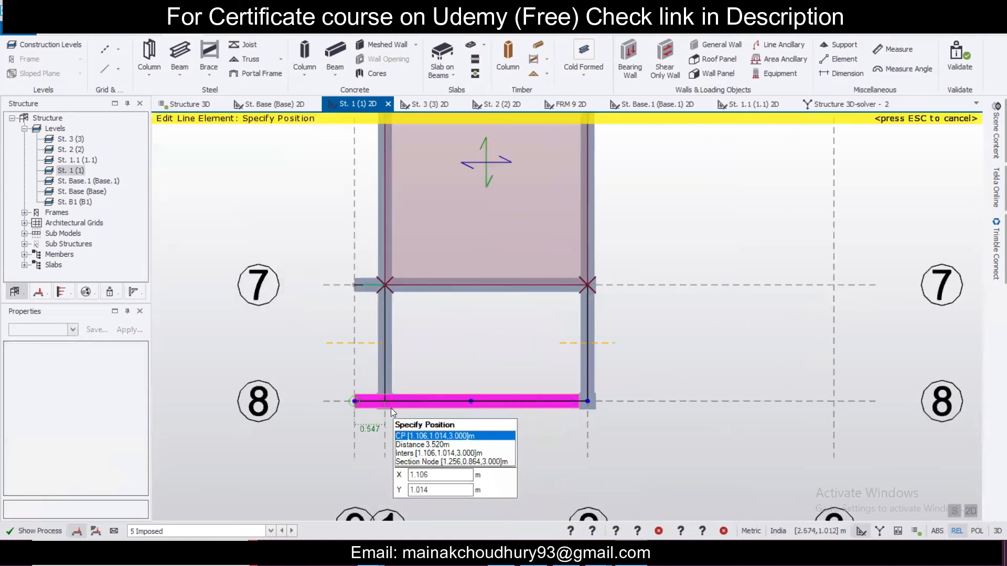
click(391, 408)
key(Escape)
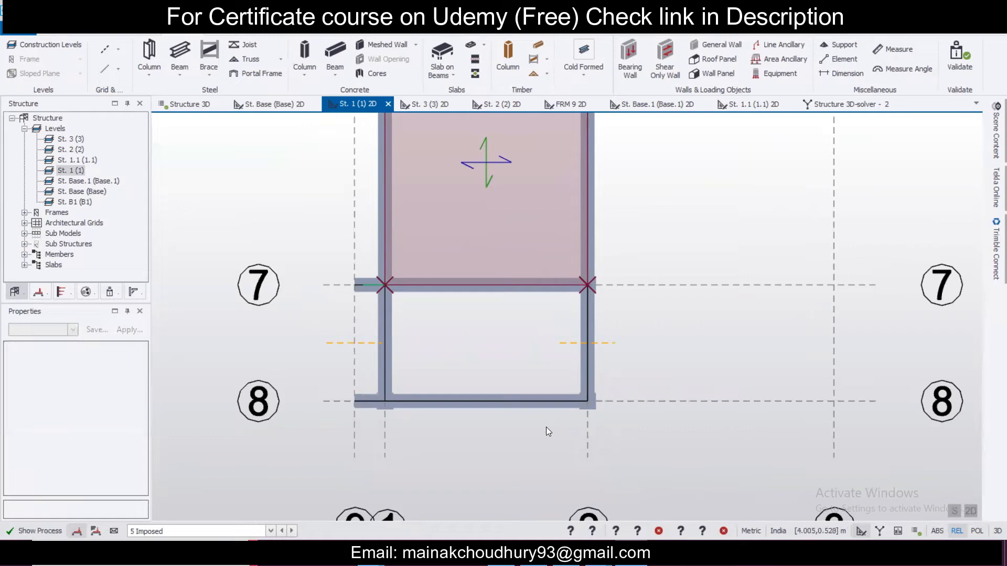
Examine the overhanging beam in the 3D structure view and run the static analysis and design for all members
click(190, 106)
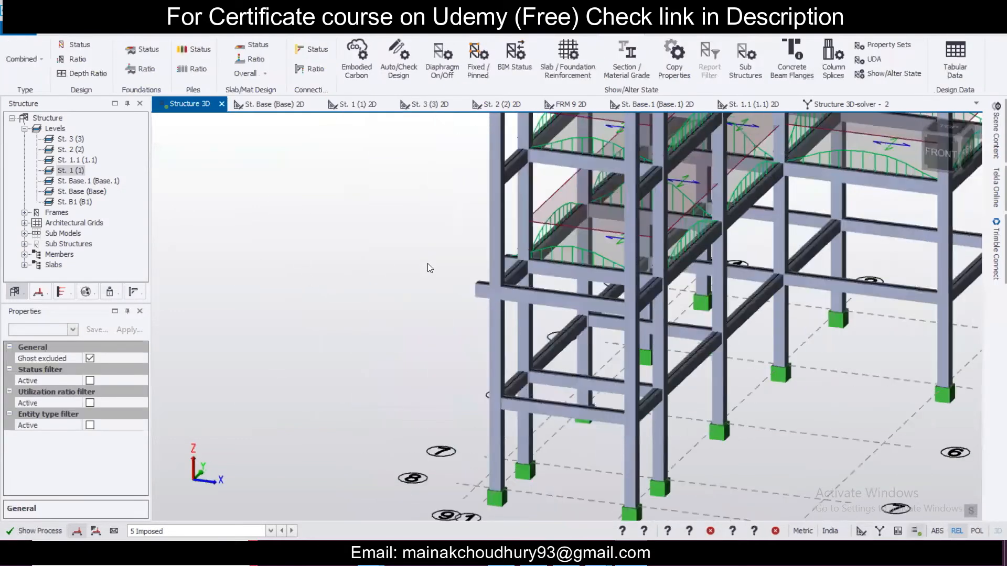
right_drag(428, 267, 433, 262)
scroll(499, 297, up, 2)
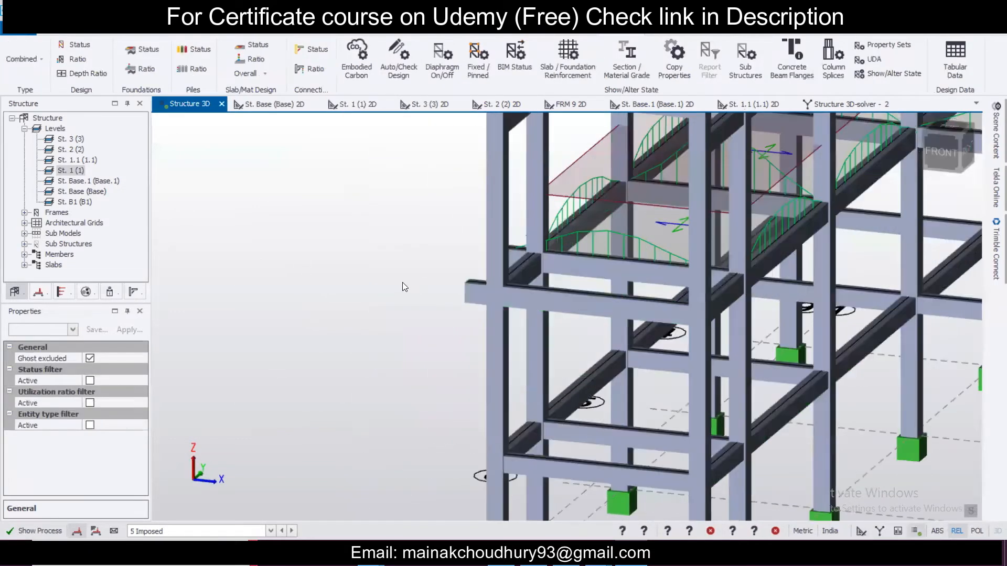
scroll(401, 282, down, 1)
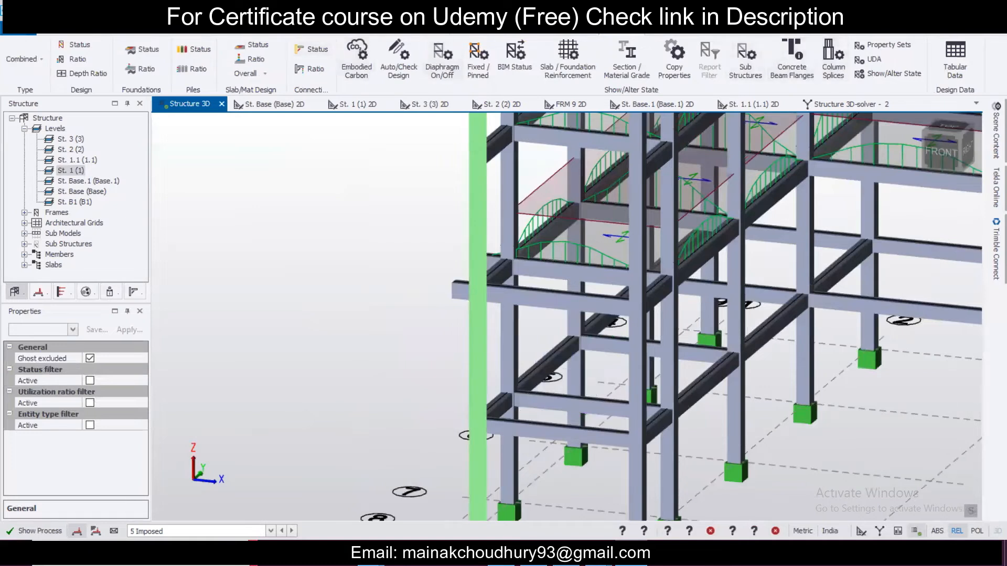
click(127, 11)
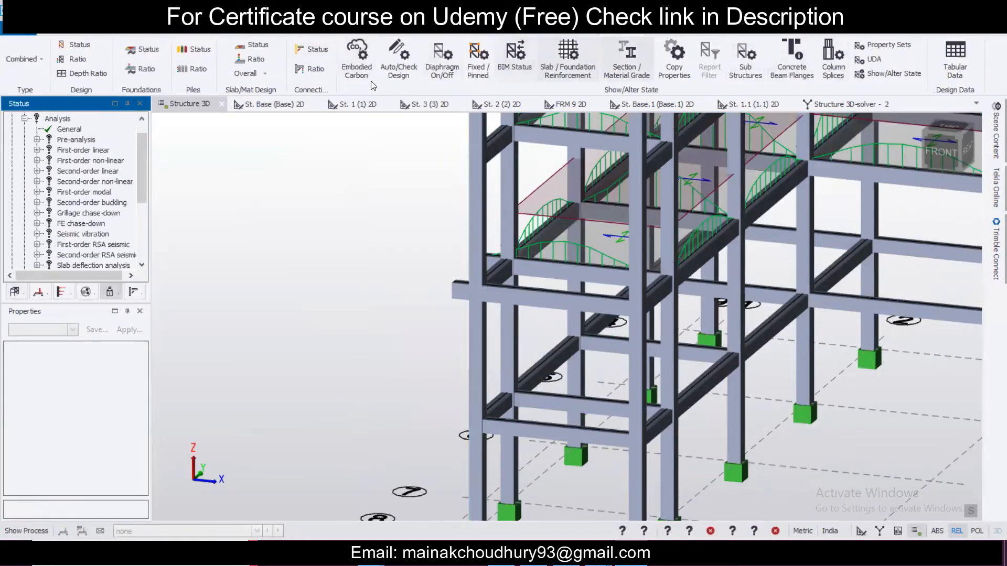
click(357, 30)
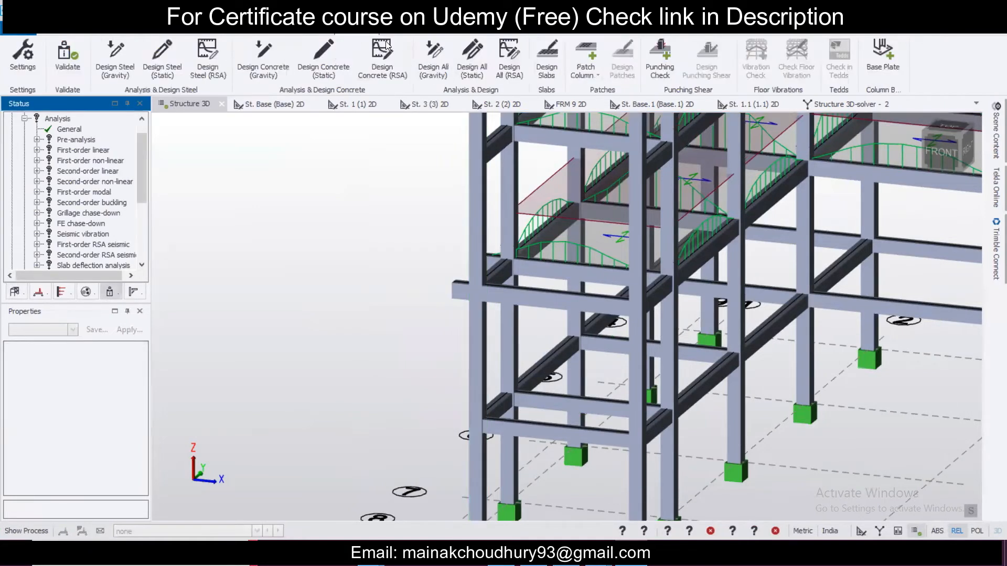
click(477, 71)
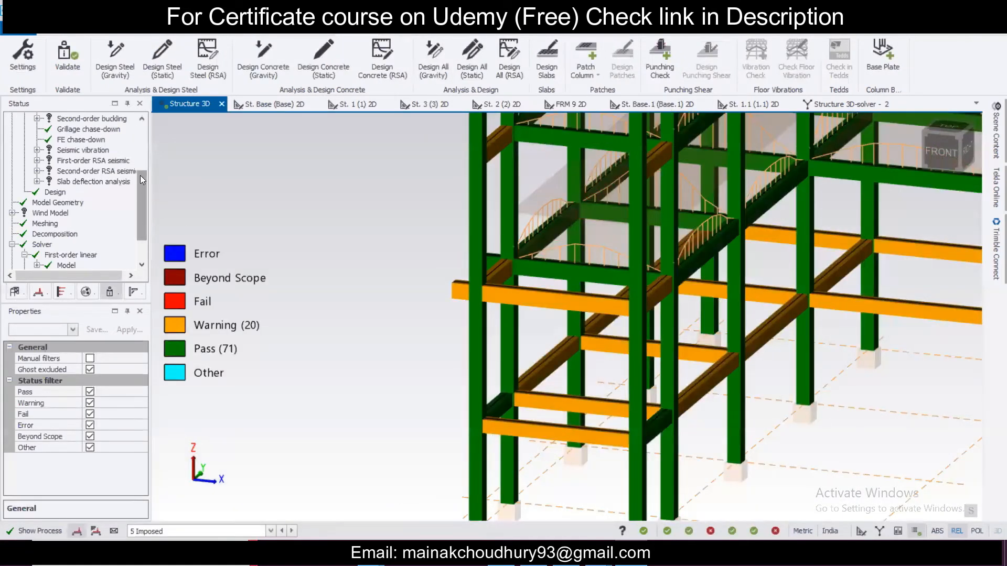
Examine the model validation warnings for beams 1B10 and 1B14 and for the member intersection, locating the flagged members in 3D
scroll(140, 175, up, 4)
click(25, 136)
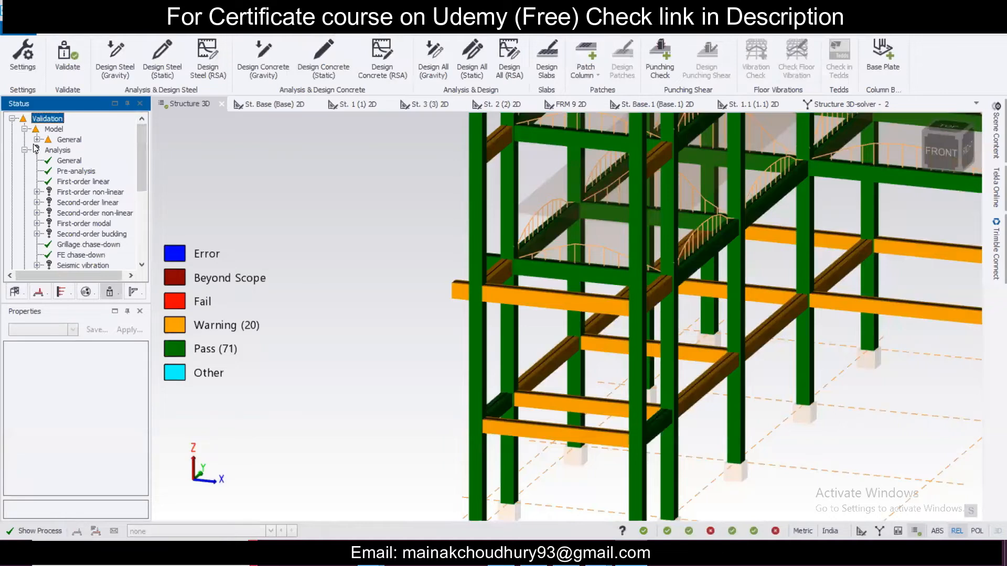
click(37, 140)
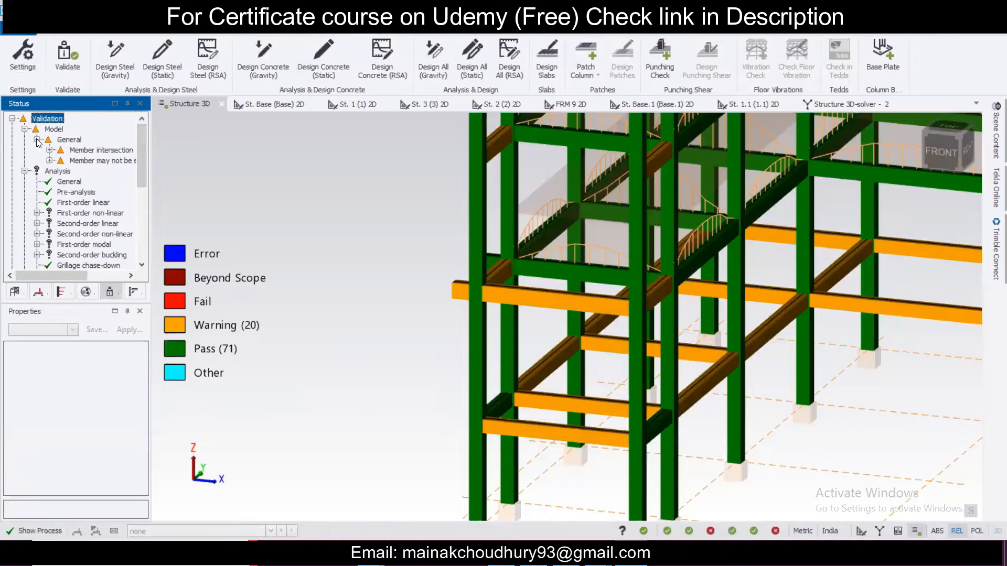
double_click(83, 161)
click(85, 170)
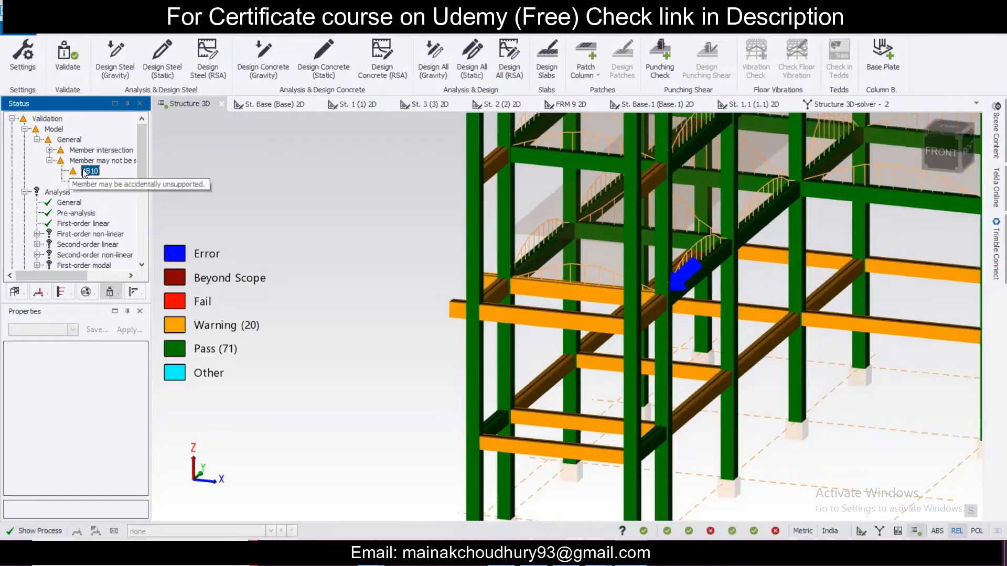
click(91, 181)
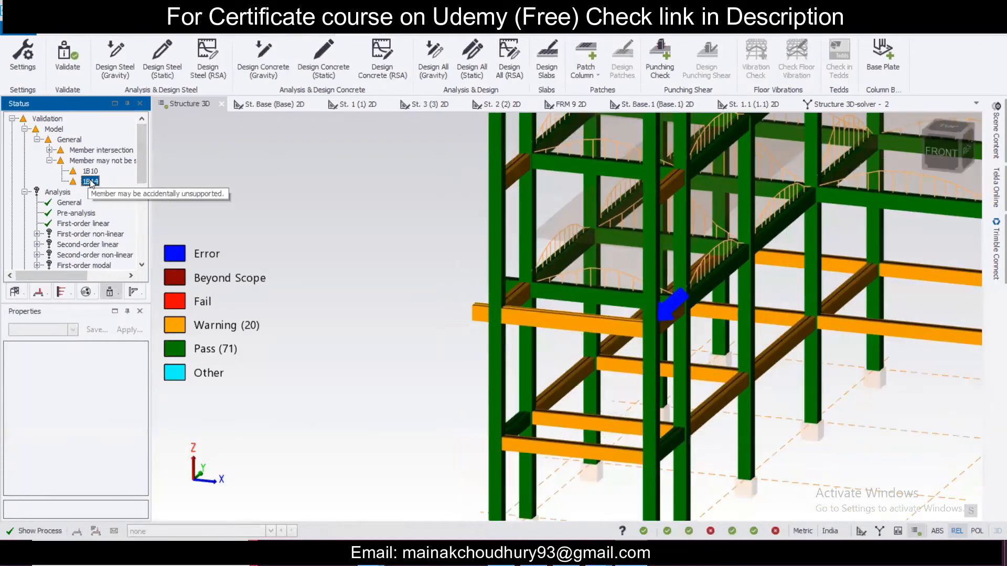
click(49, 150)
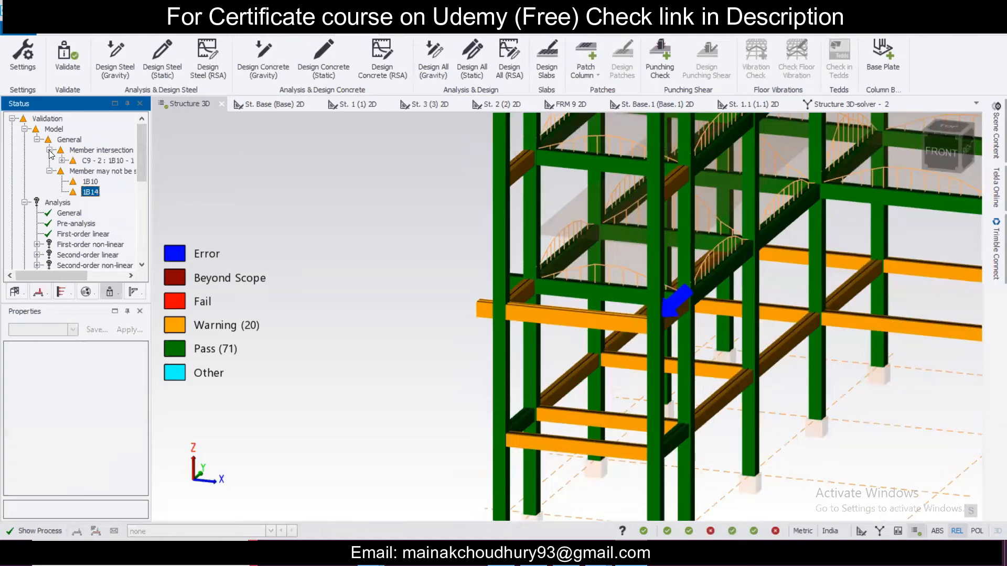
click(83, 162)
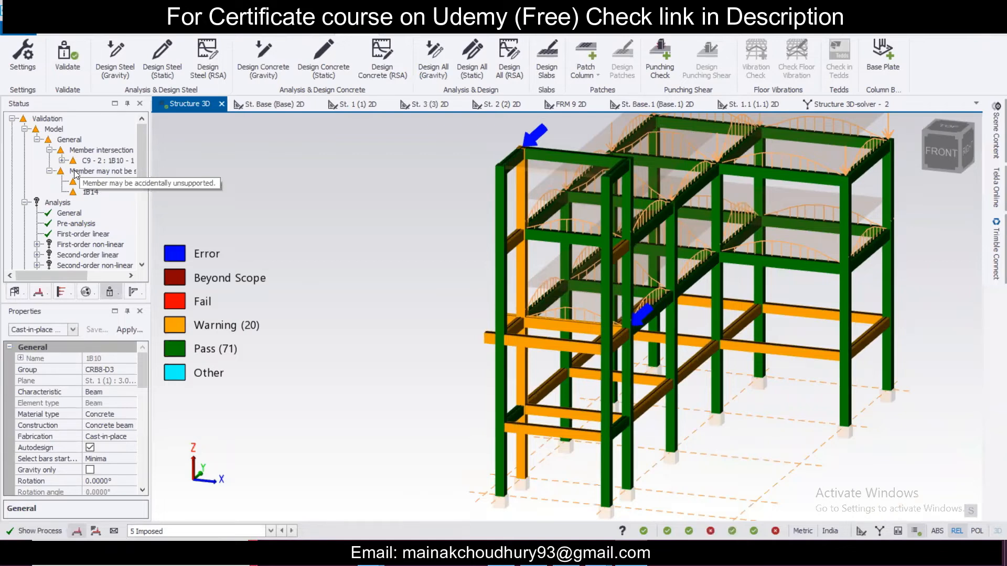
mouse_move(489, 340)
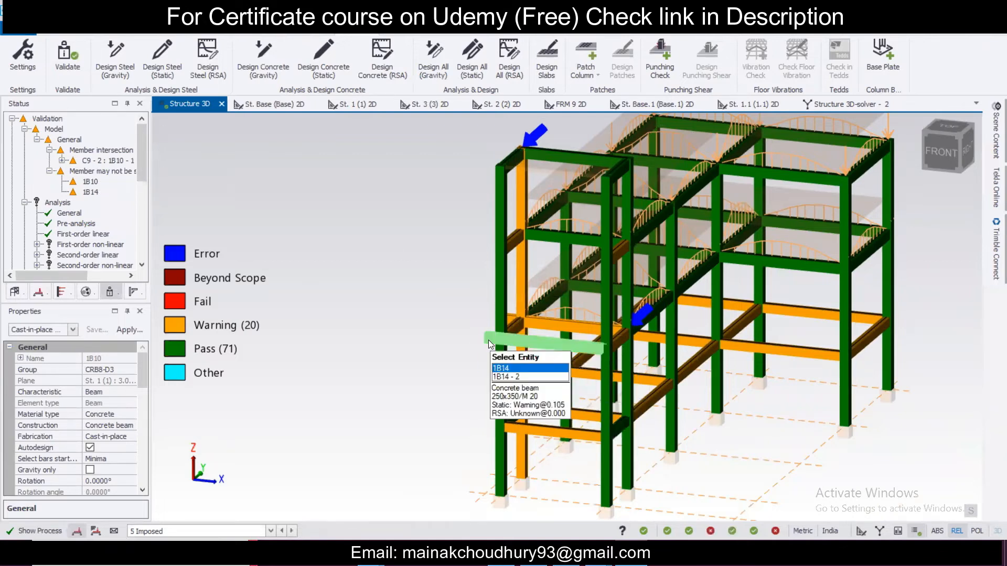
In the St. 1 (1) plan, place the midpoint node of beam 1B10 on grid line 7 at grid line 1
click(361, 104)
mouse_move(409, 321)
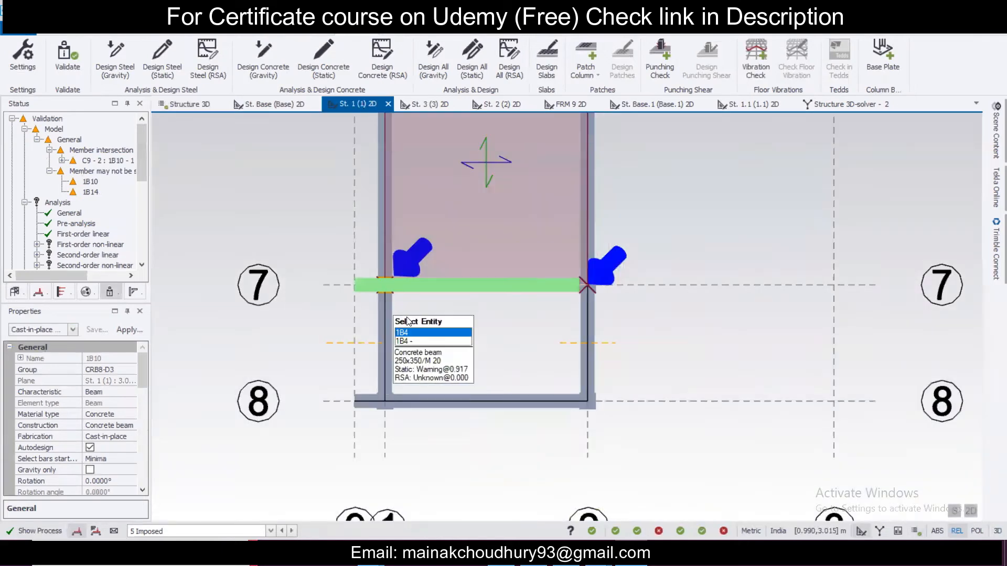
click(422, 289)
scroll(439, 303, up, 1)
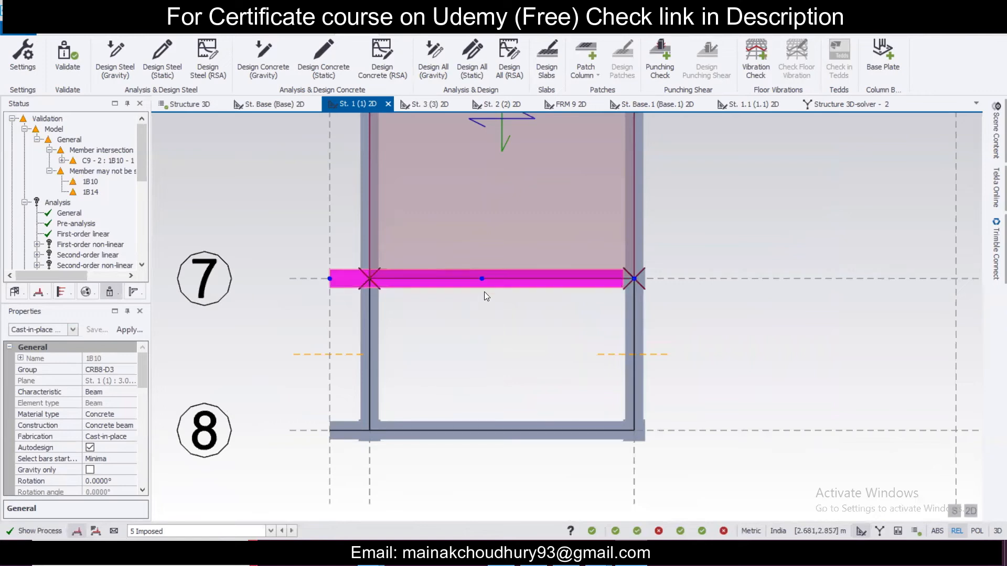
click(481, 279)
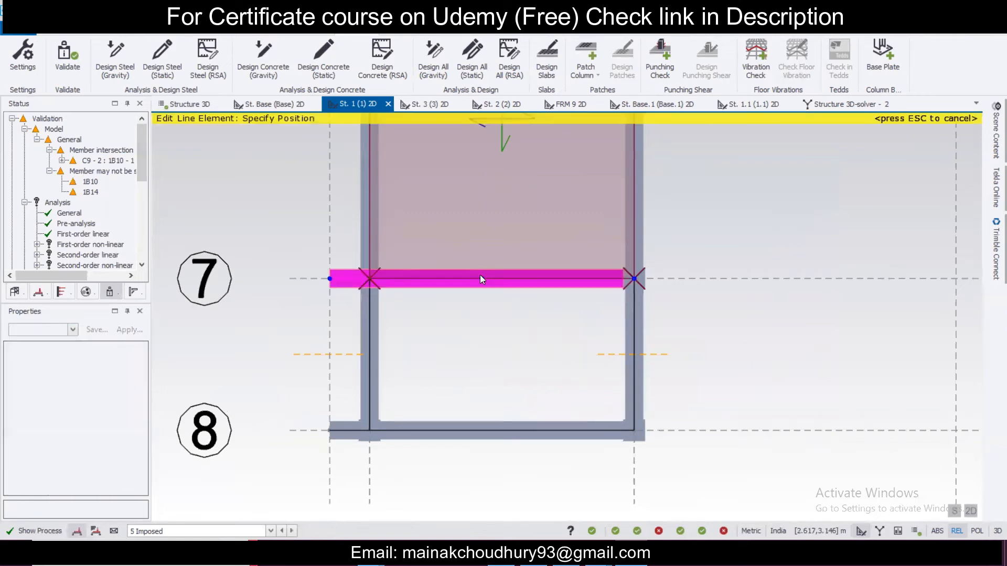
click(374, 286)
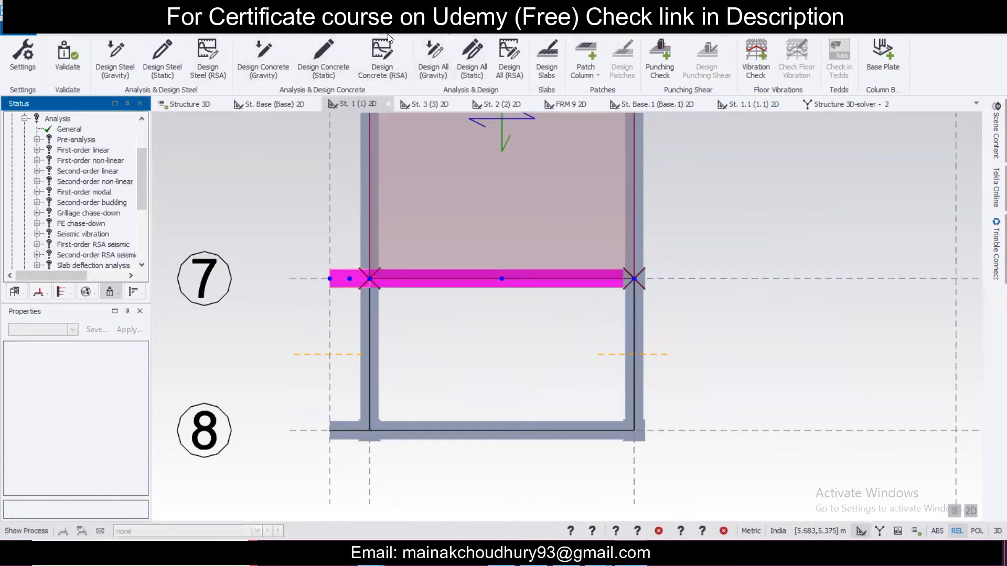
Rerun the static design for all members and review the model validation warnings
click(471, 69)
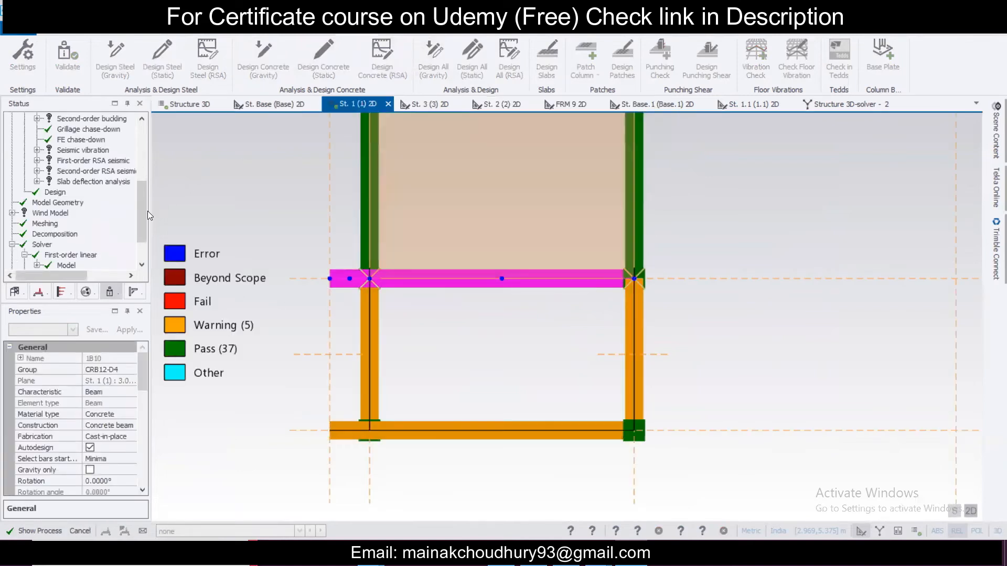
drag(141, 176, 146, 162)
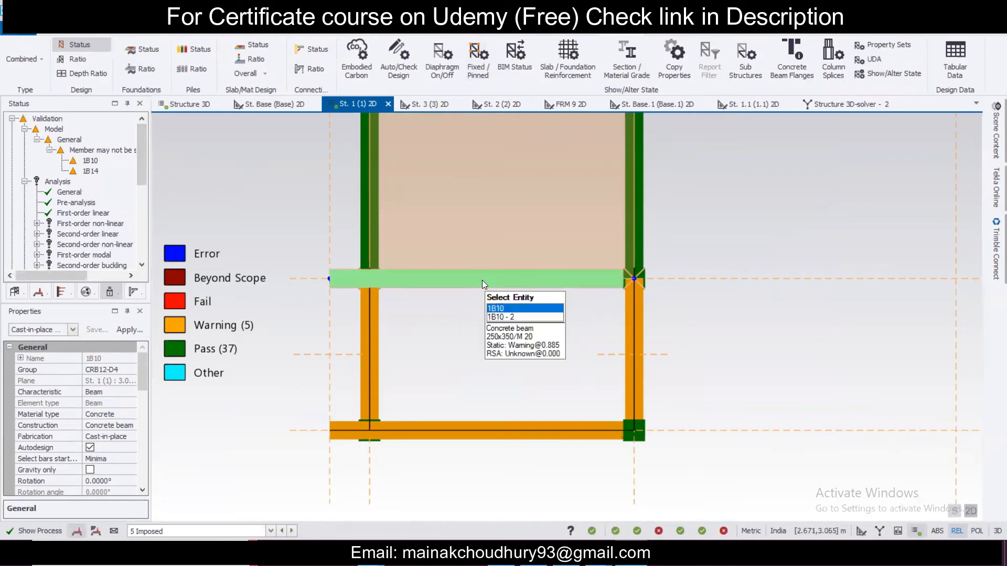
Shorten beams 1B14 and 1B10 by moving their overhanging end nodes from grid line 9 back to grid line 1
click(509, 438)
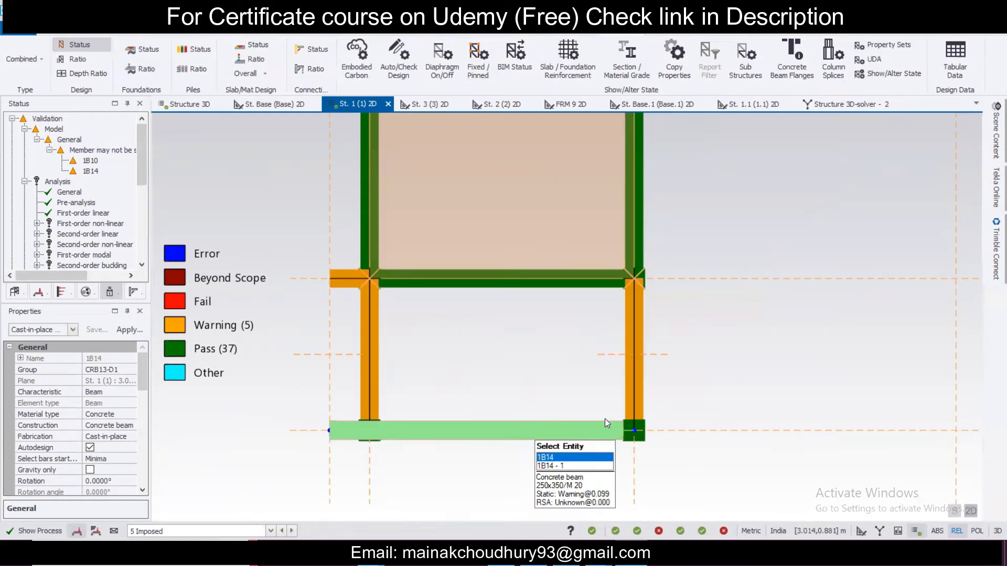
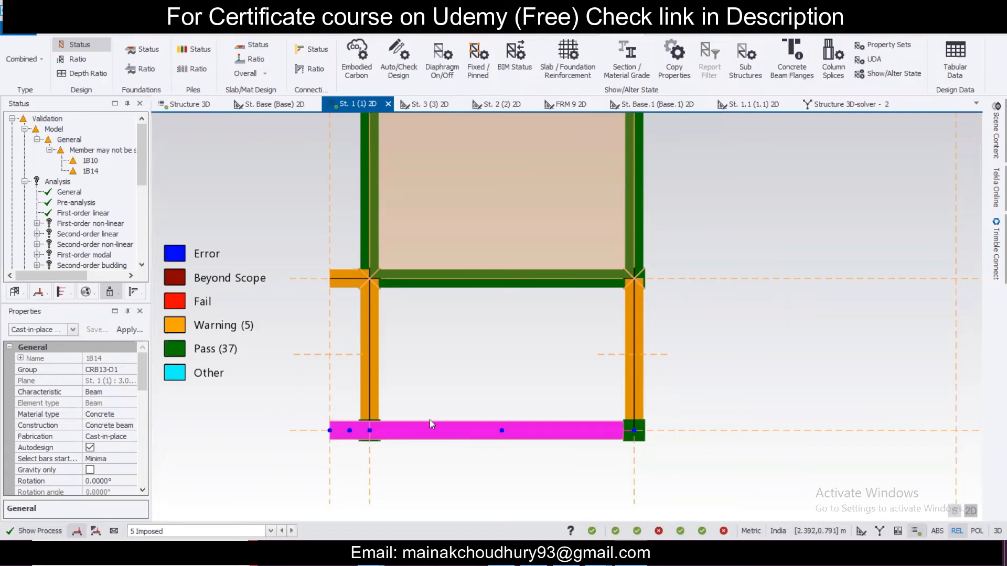
click(329, 430)
click(370, 430)
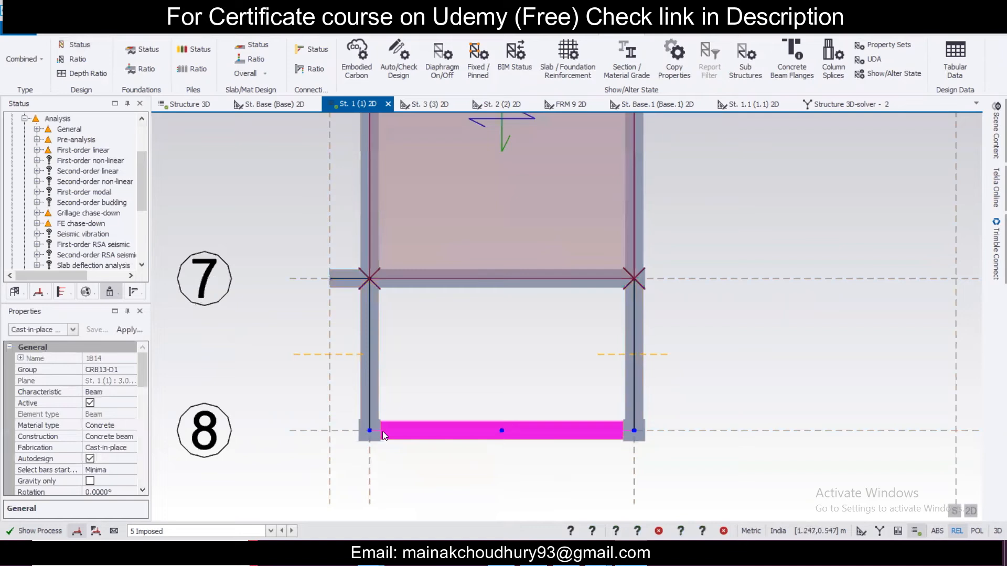
click(332, 280)
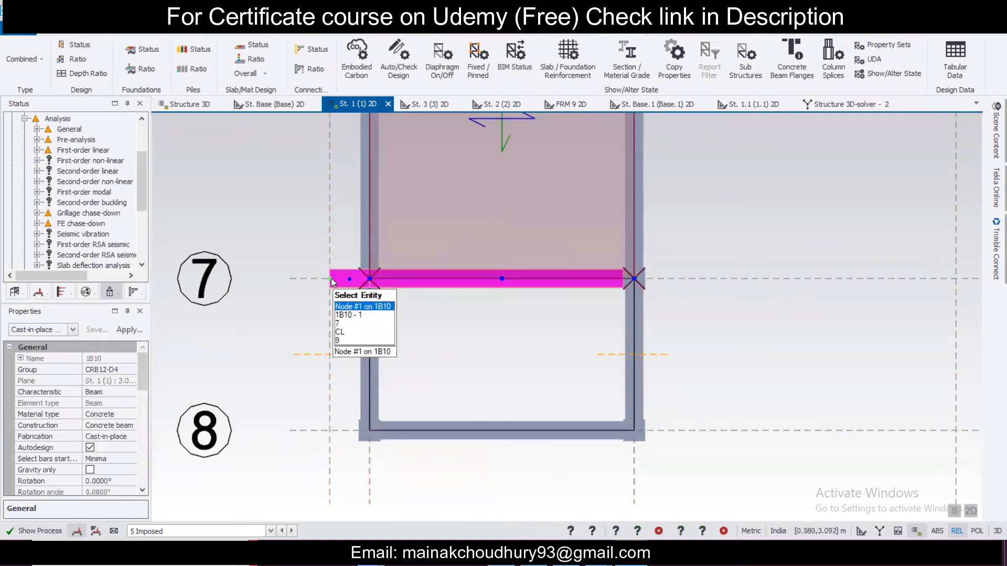
click(331, 278)
click(370, 278)
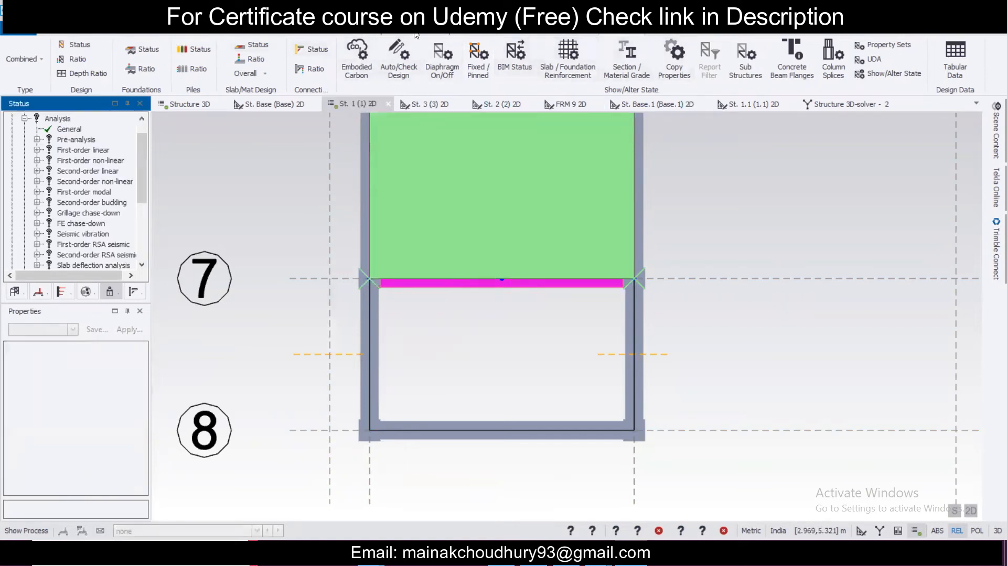
Rerun the static design for all members and review the validation status of the shortened St. 1 beams
click(369, 33)
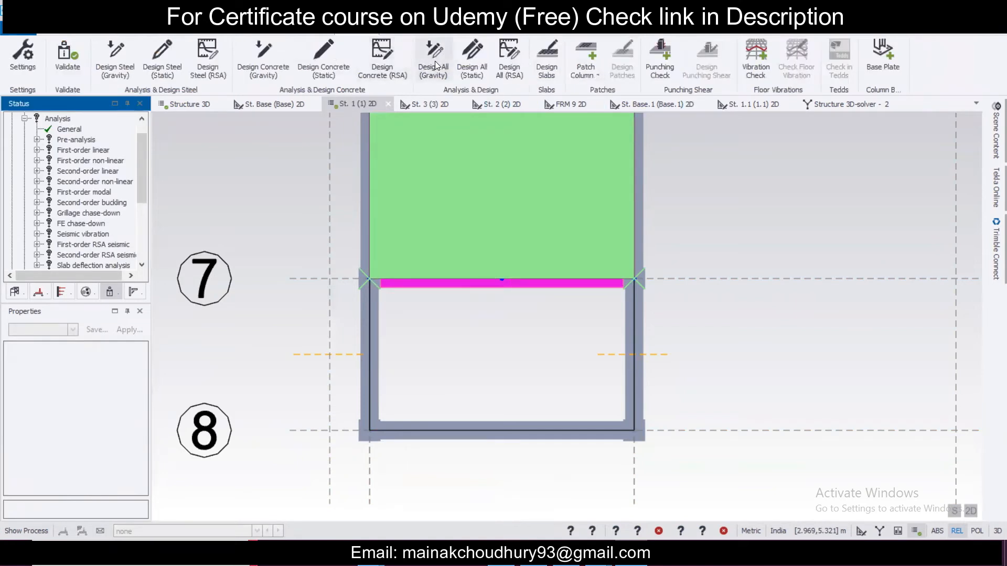
click(471, 61)
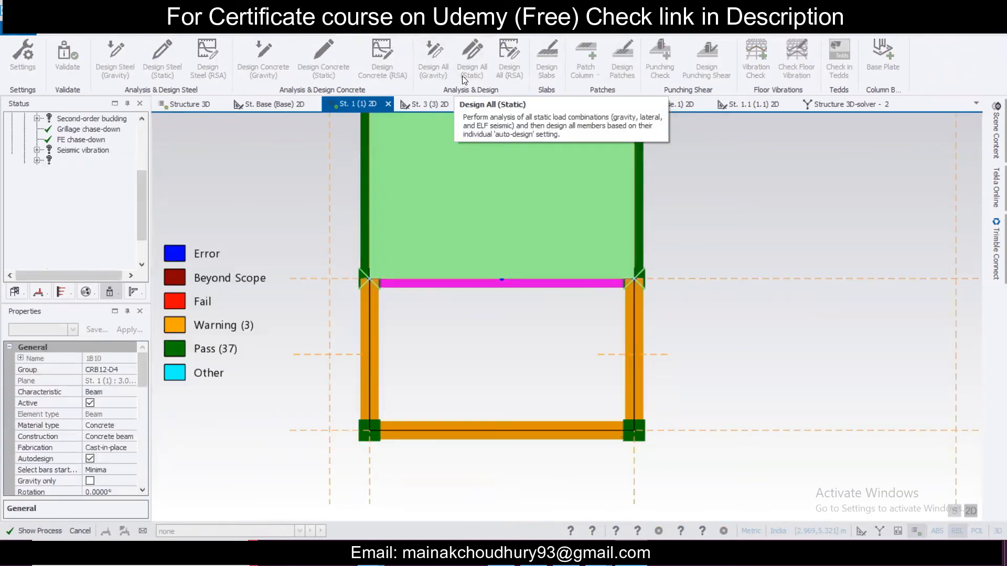
drag(138, 206, 141, 142)
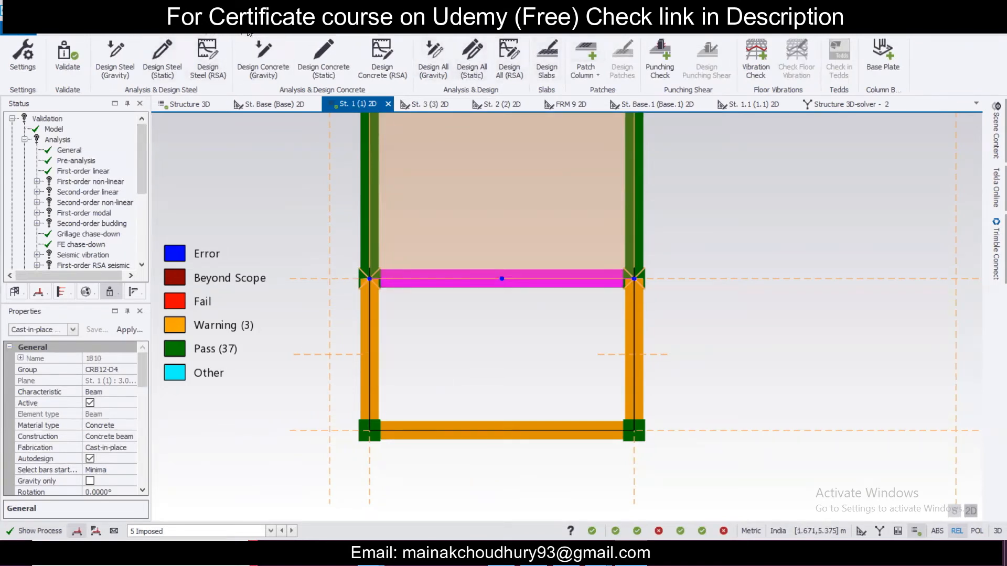
In the St. 1 (1) plan, add RB 250 x 350 concrete cantilever beams from grid line 1 to grid line 9 along grids 7 and 8
click(182, 30)
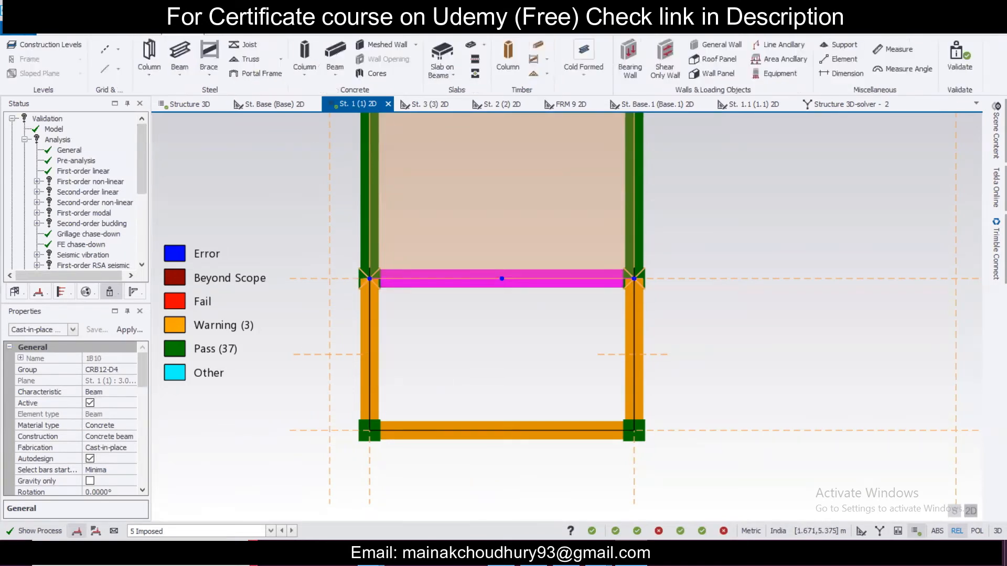
click(336, 51)
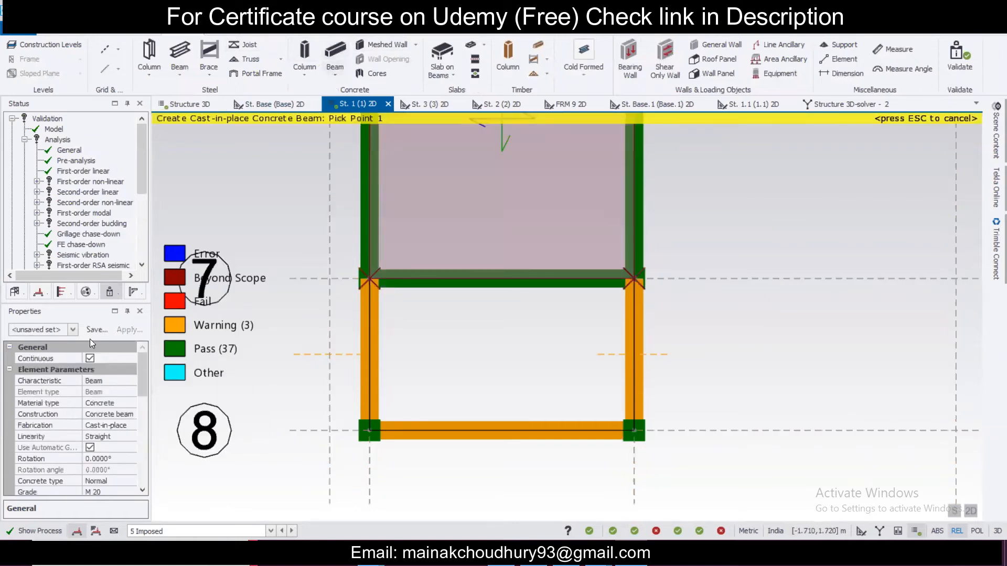
click(73, 329)
click(367, 277)
click(333, 273)
click(367, 439)
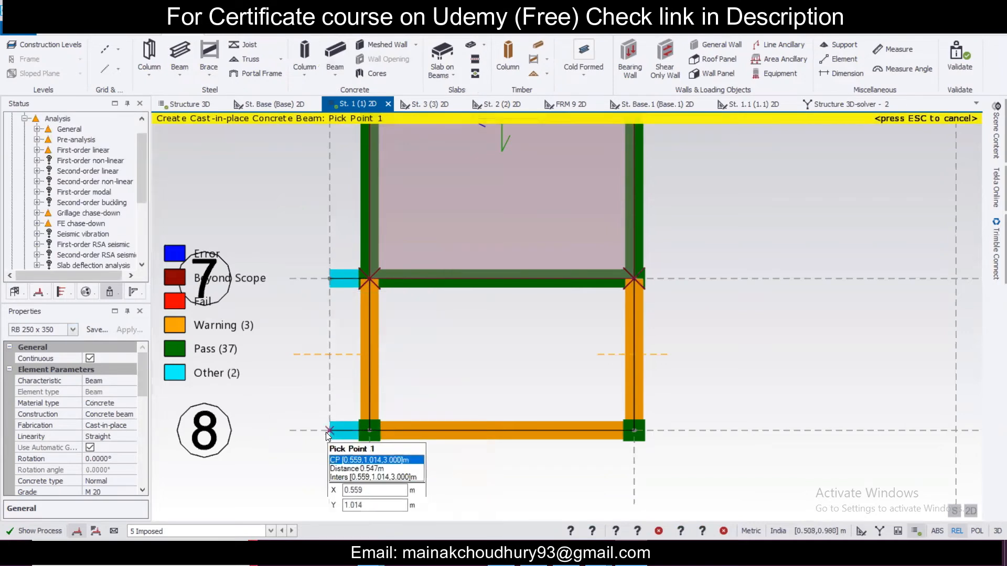
key(Escape)
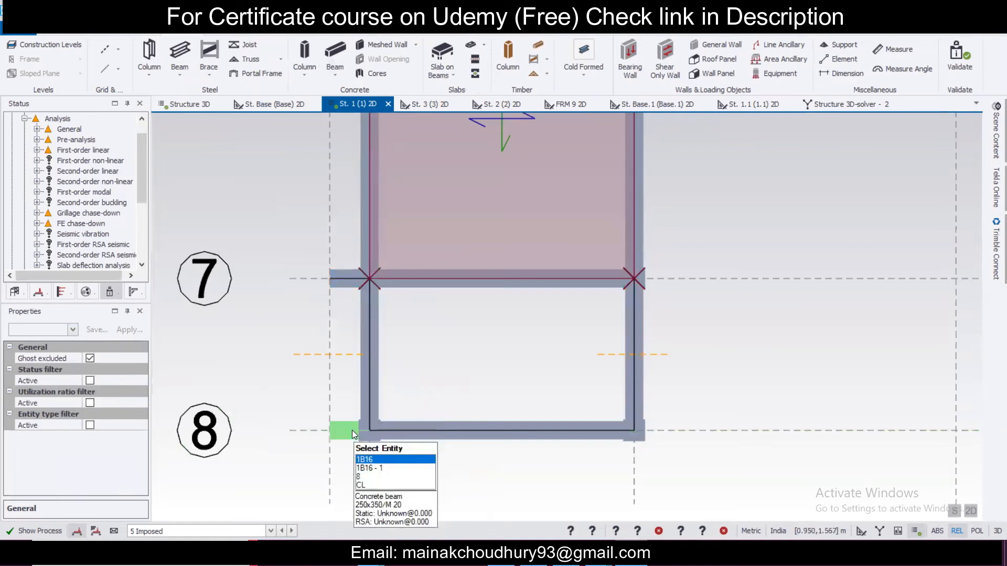
Regenerate the design load combinations with the generator's default settings, deleting all previously generated combinations, and accept the loading changes
click(266, 30)
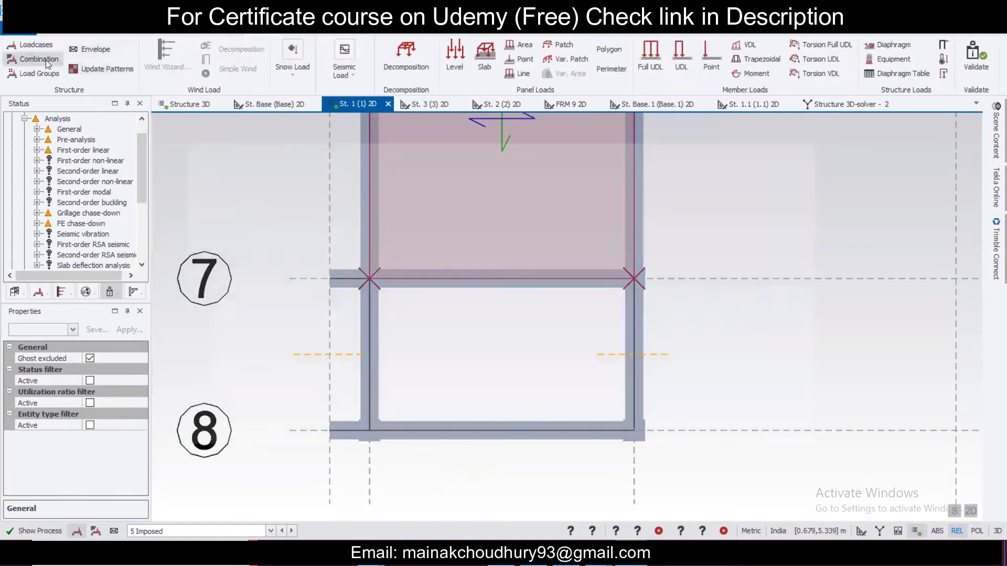
click(45, 60)
click(795, 434)
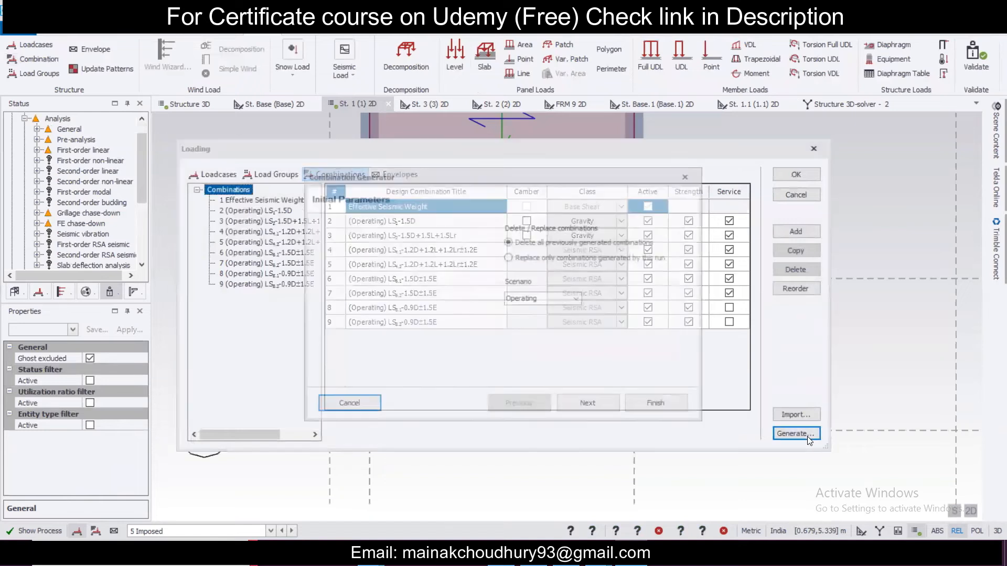
click(590, 410)
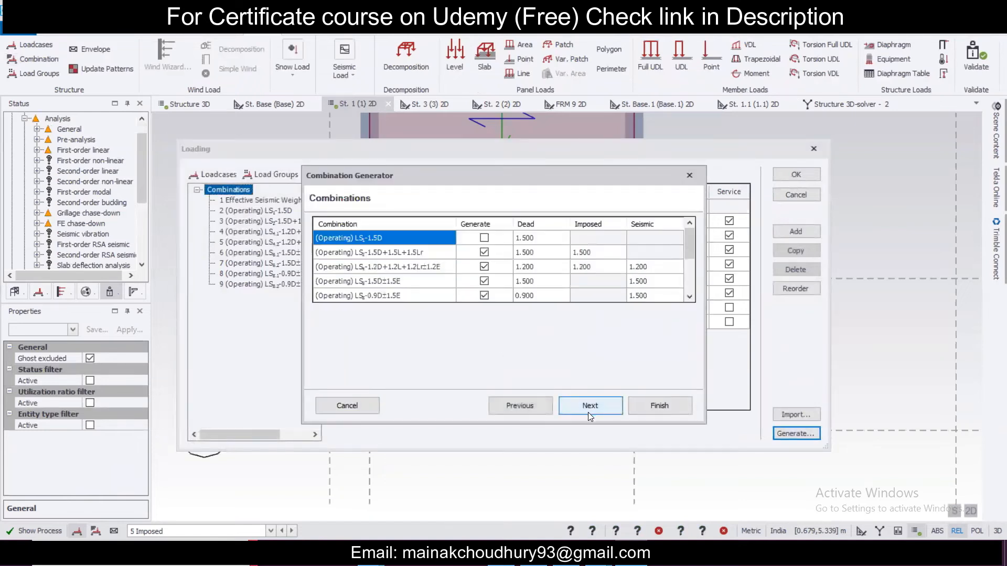
click(588, 412)
click(588, 412)
click(632, 405)
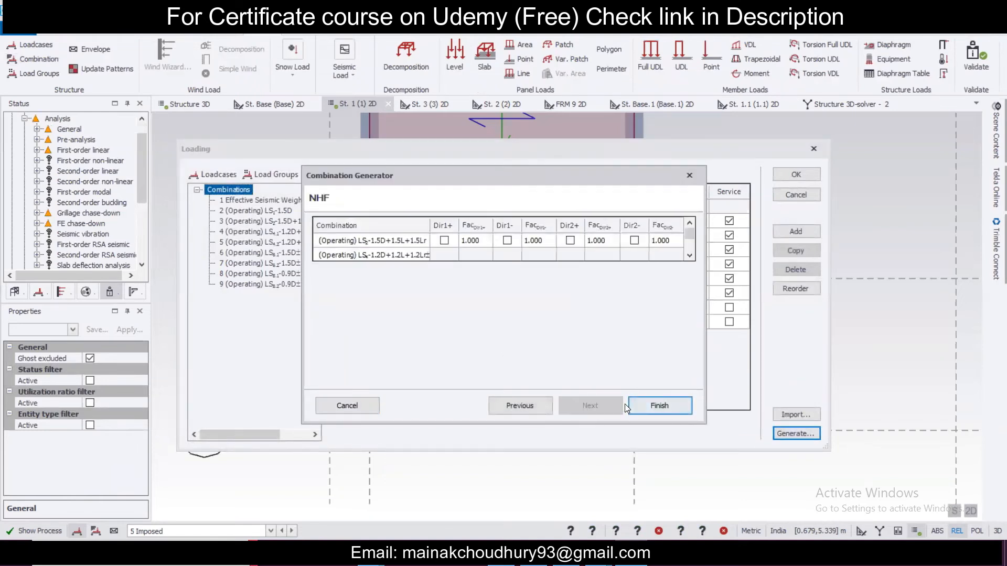
click(785, 177)
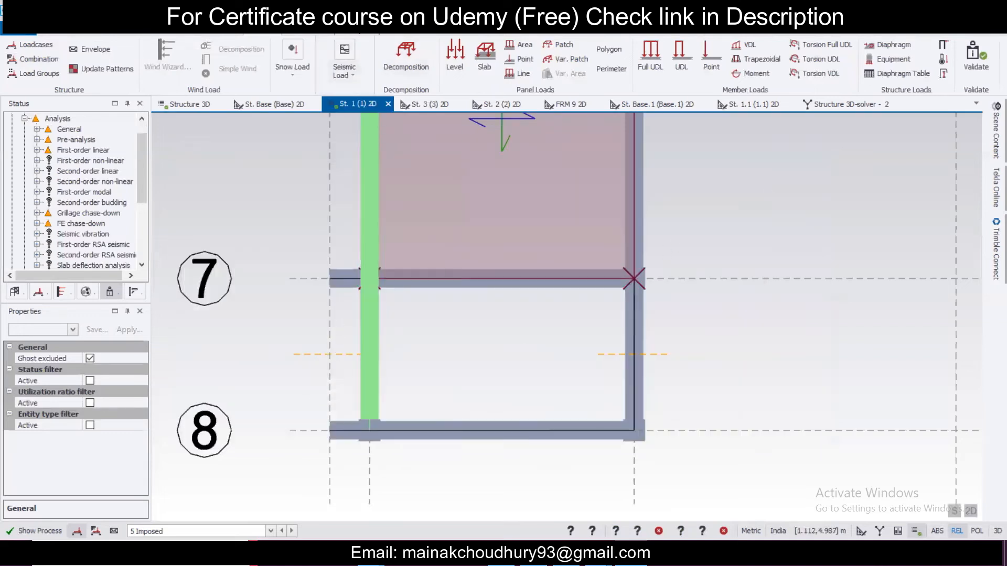
Run the static analysis and design for all members again and review the validation status tree
click(350, 29)
click(470, 61)
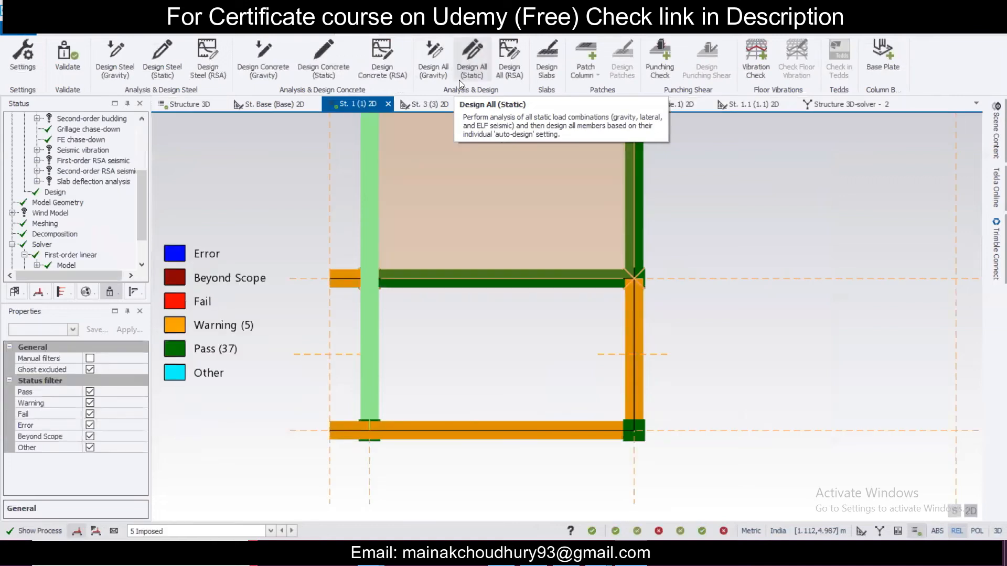
drag(142, 176, 134, 129)
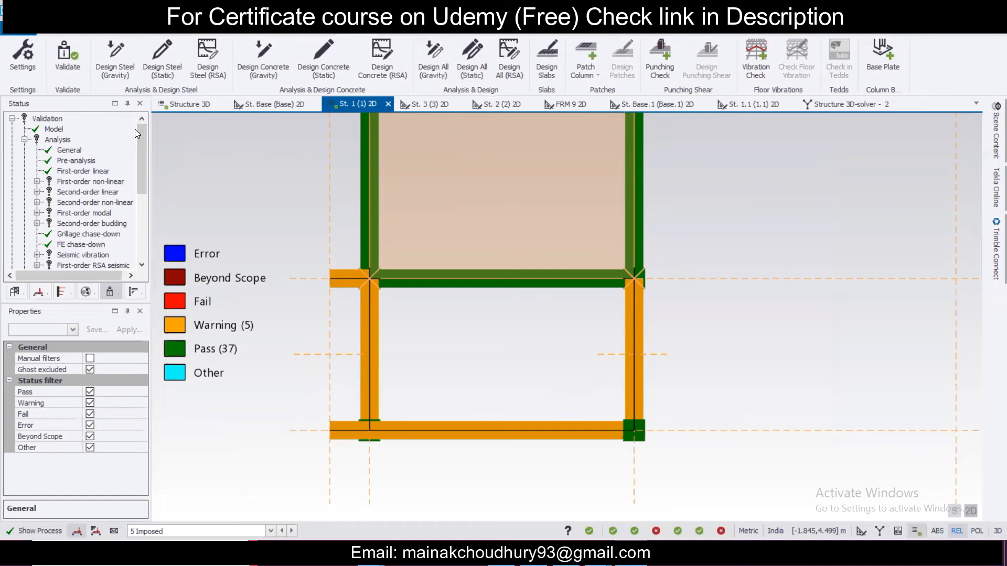
Examine the design status of the extended St. 1 beams on grids 7 and 8 in plan and in the 3D structure view
click(351, 287)
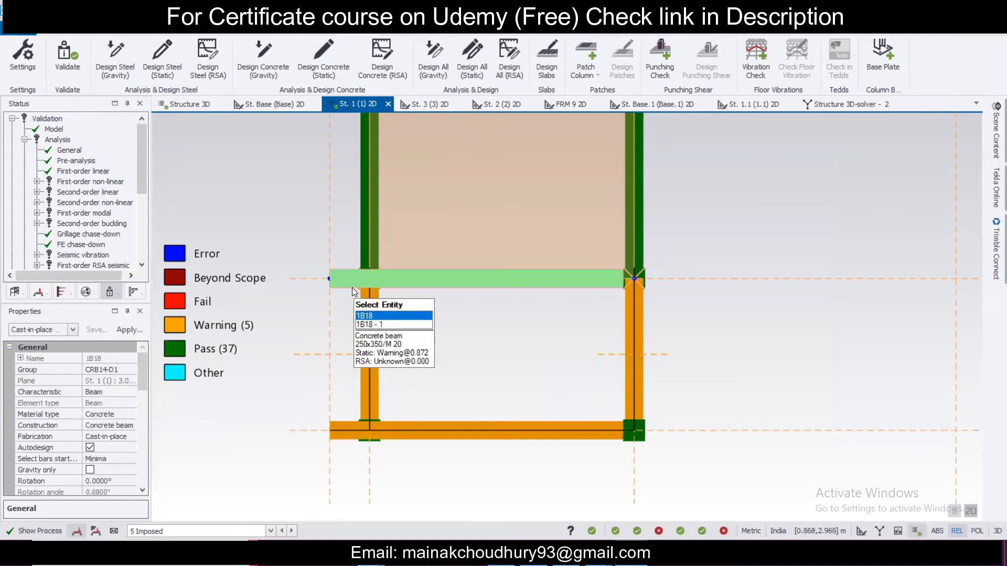
click(362, 433)
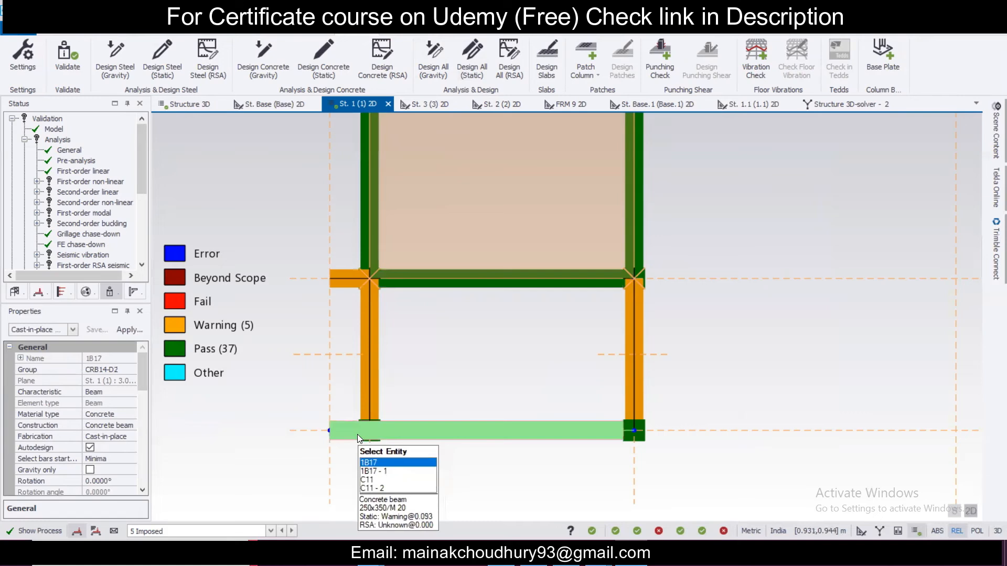
click(340, 278)
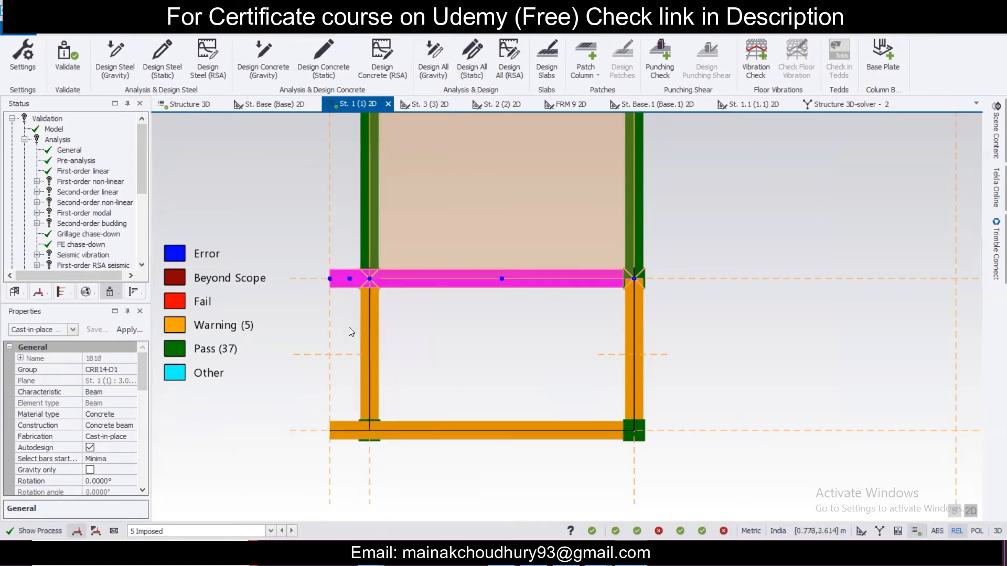
click(351, 435)
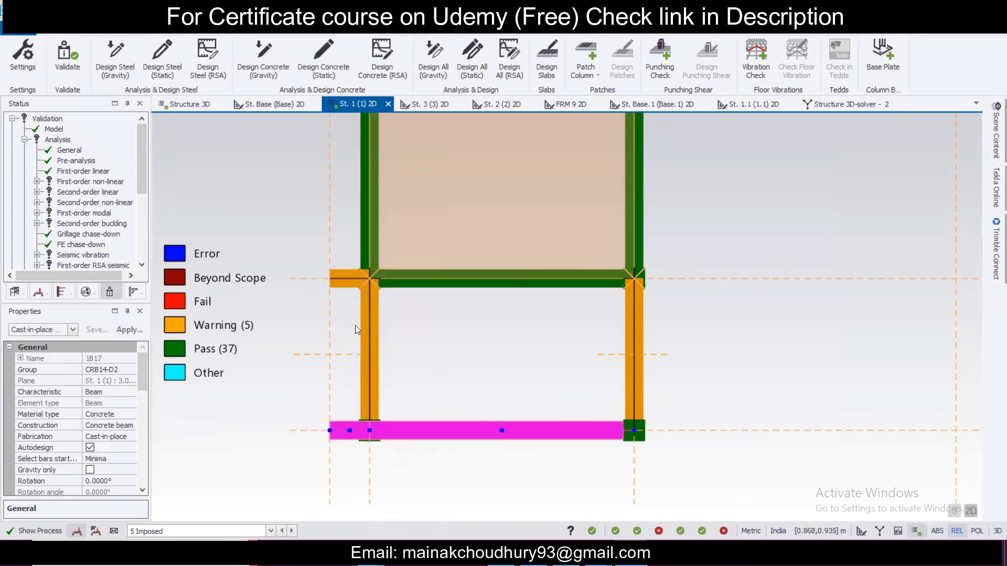
click(351, 283)
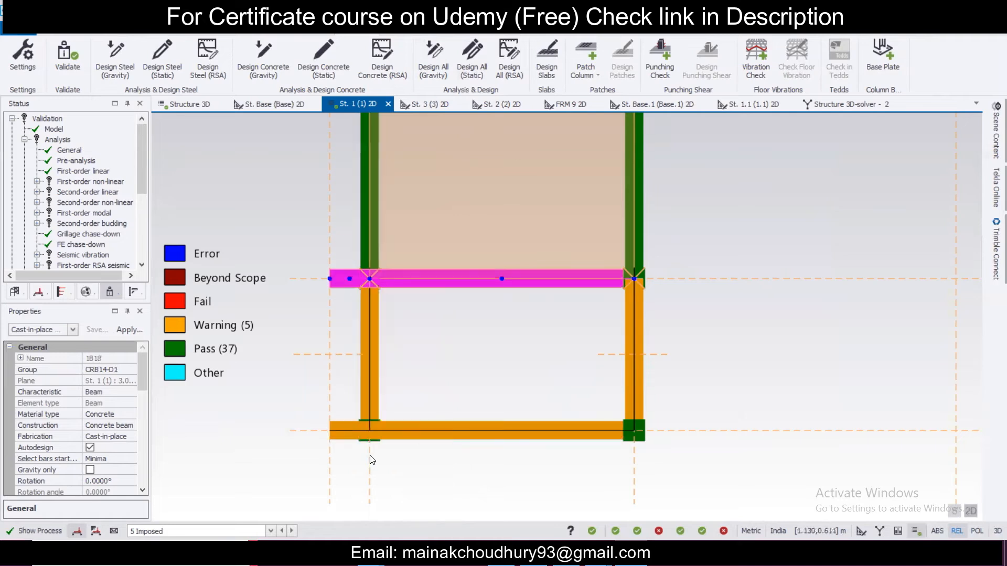
click(395, 432)
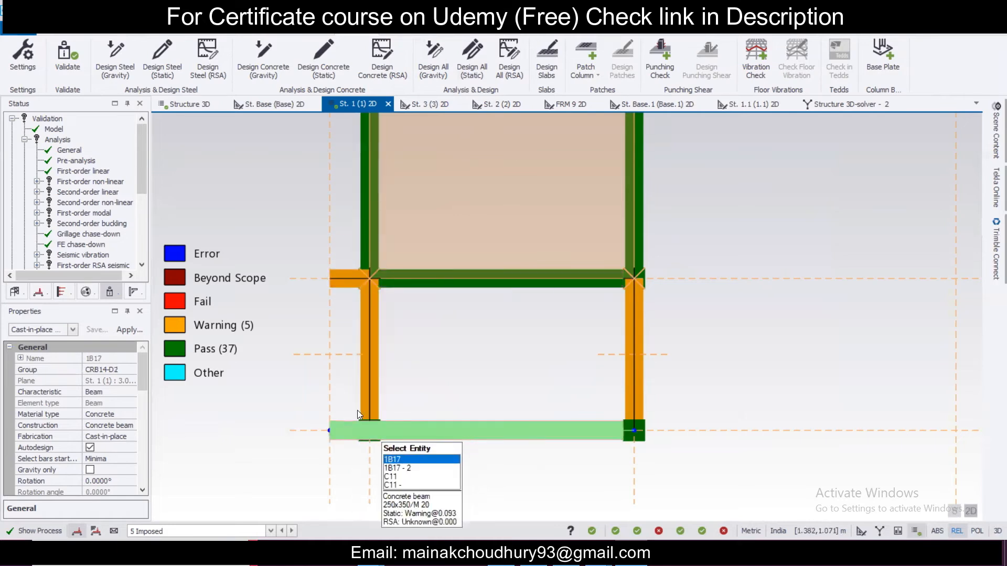
click(357, 429)
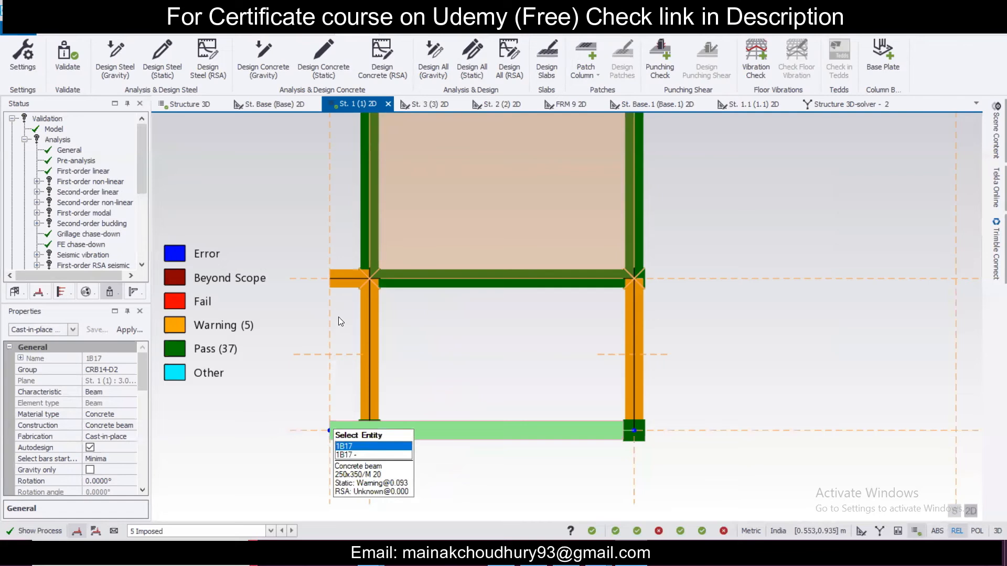
click(190, 109)
mouse_move(527, 348)
right_down()
mouse_move(405, 317)
mouse_move(461, 343)
mouse_move(548, 354)
mouse_move(521, 359)
right_up()
scroll(622, 265, up, 2)
right_drag(616, 255, 705, 401)
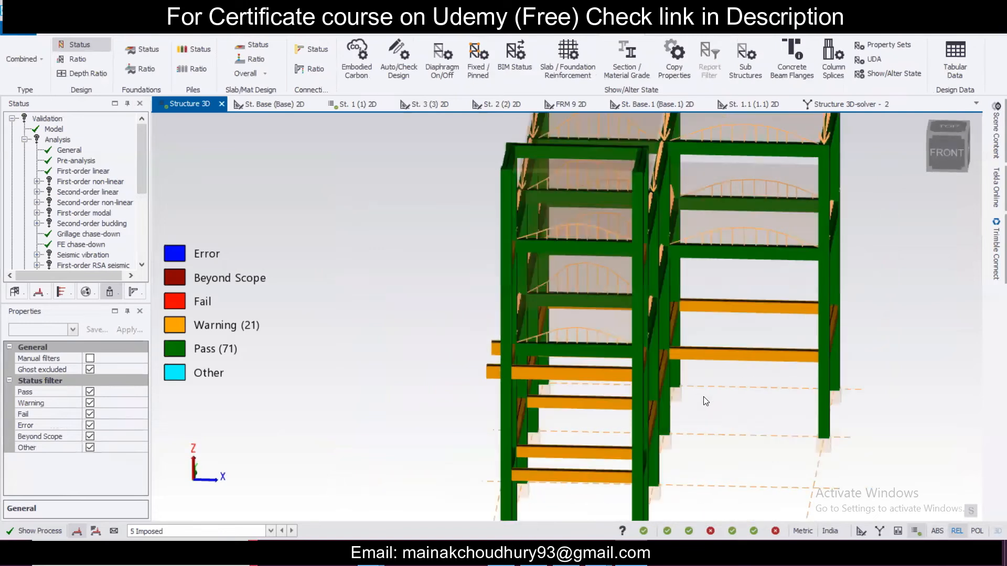
scroll(573, 275, down, 3)
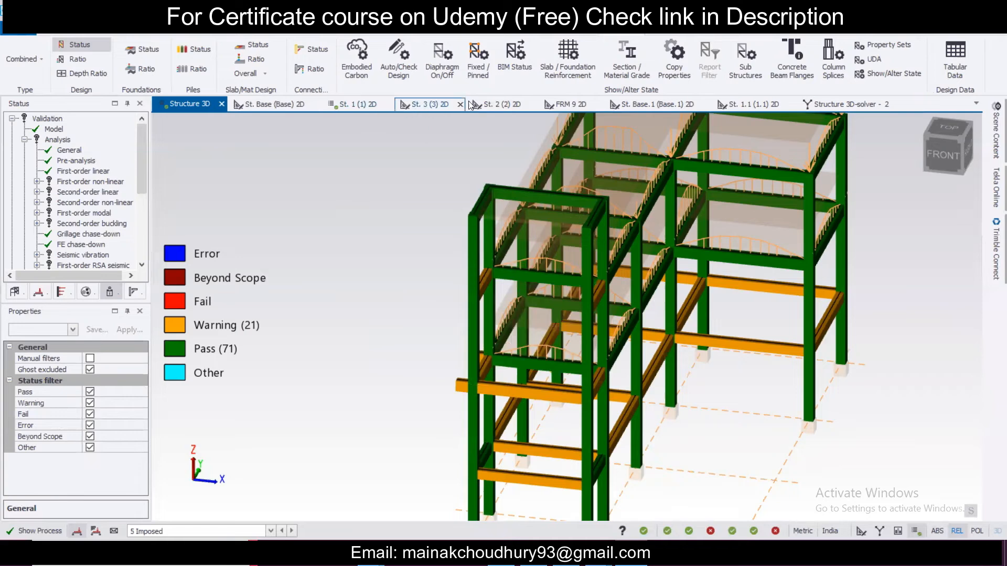
In the St. 2 (2) plan, add an RB 250 x 350 concrete beam along grid 8 between grid lines 2 and 1
click(492, 108)
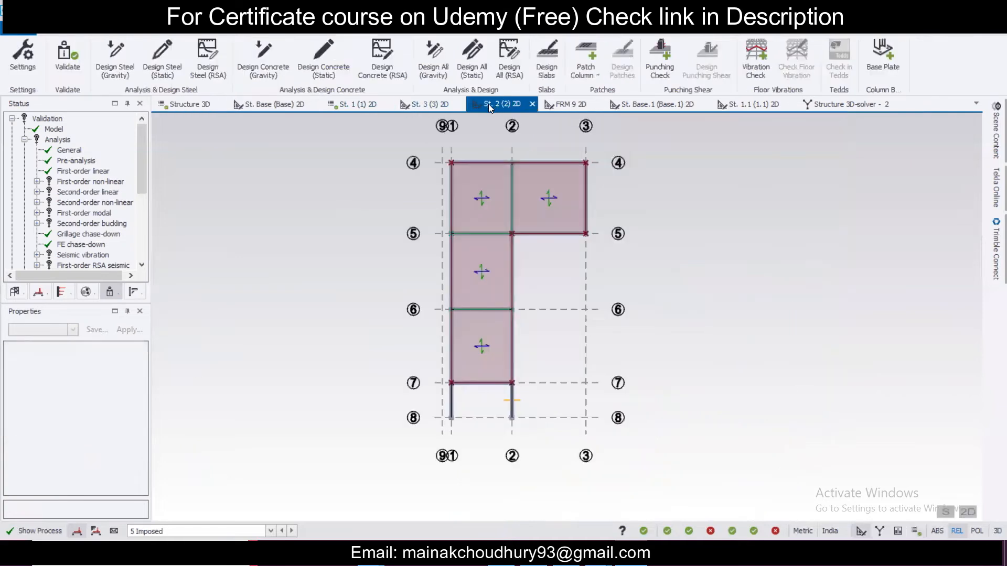
scroll(450, 397, up, 2)
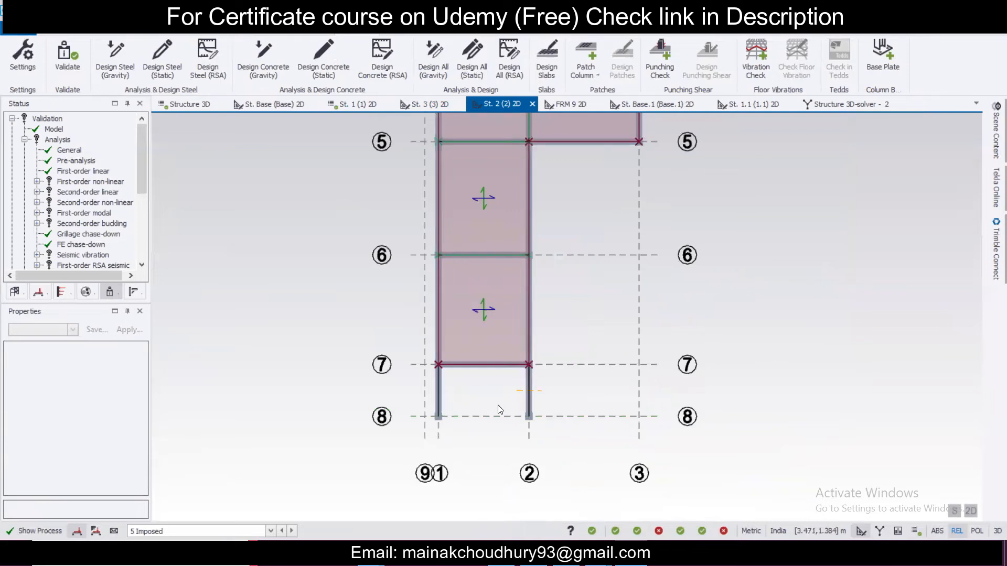
scroll(500, 409, up, 2)
mouse_move(502, 340)
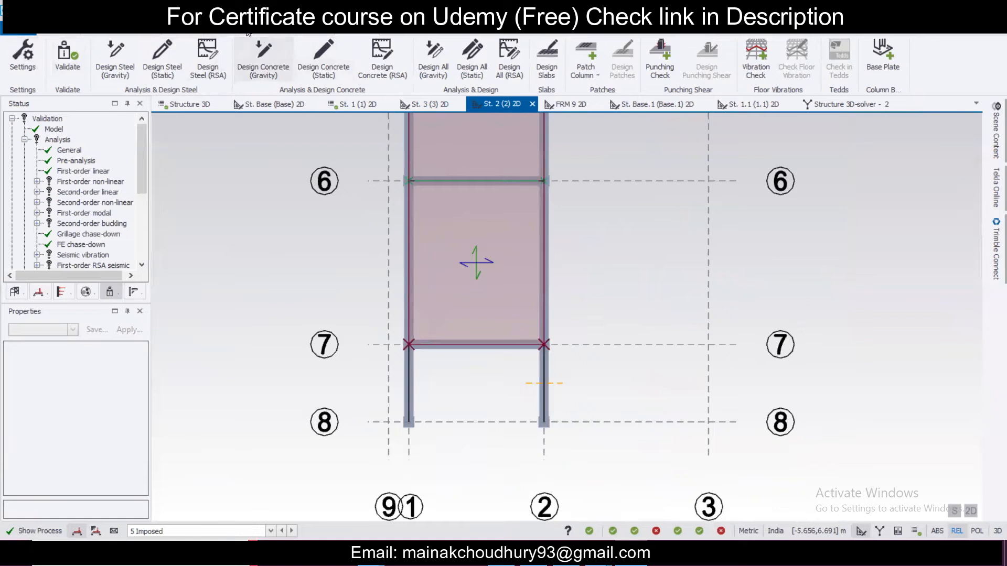
click(185, 30)
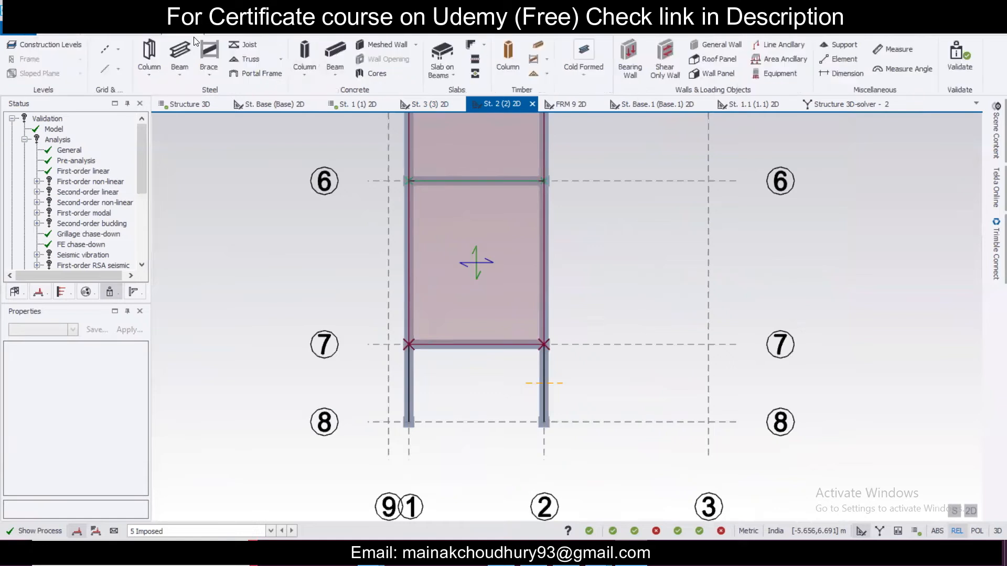
click(333, 55)
click(72, 329)
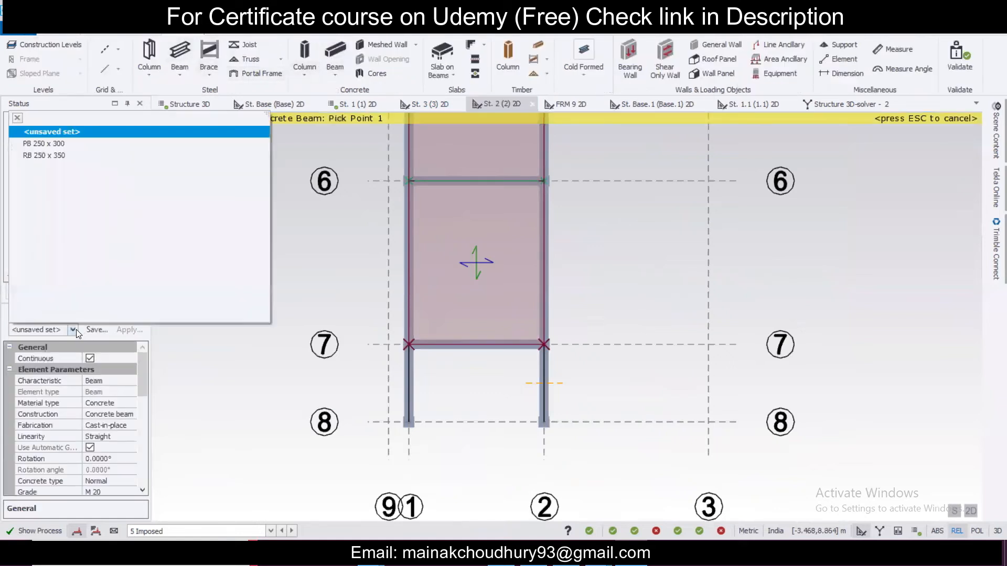
click(109, 156)
click(540, 424)
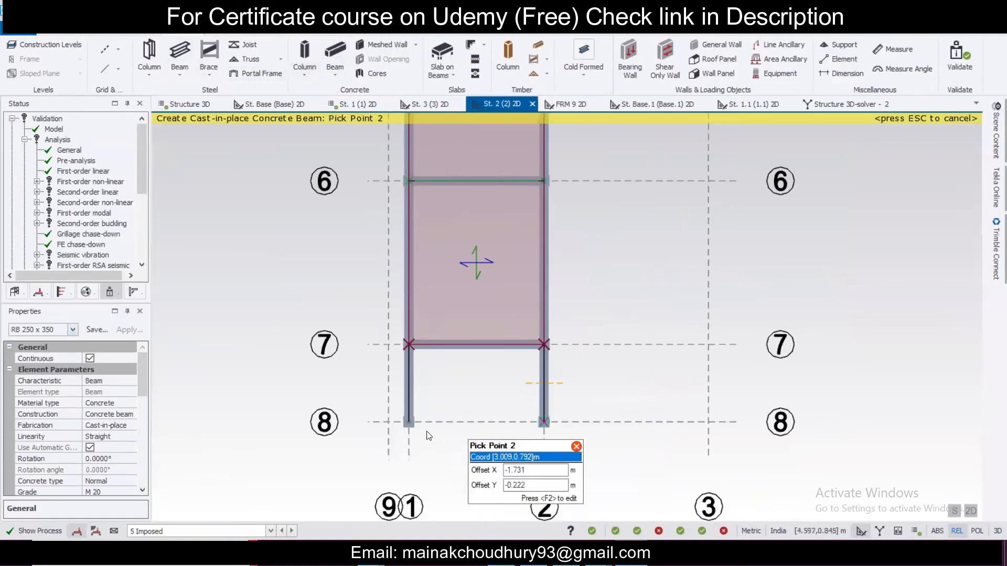
click(413, 421)
click(414, 422)
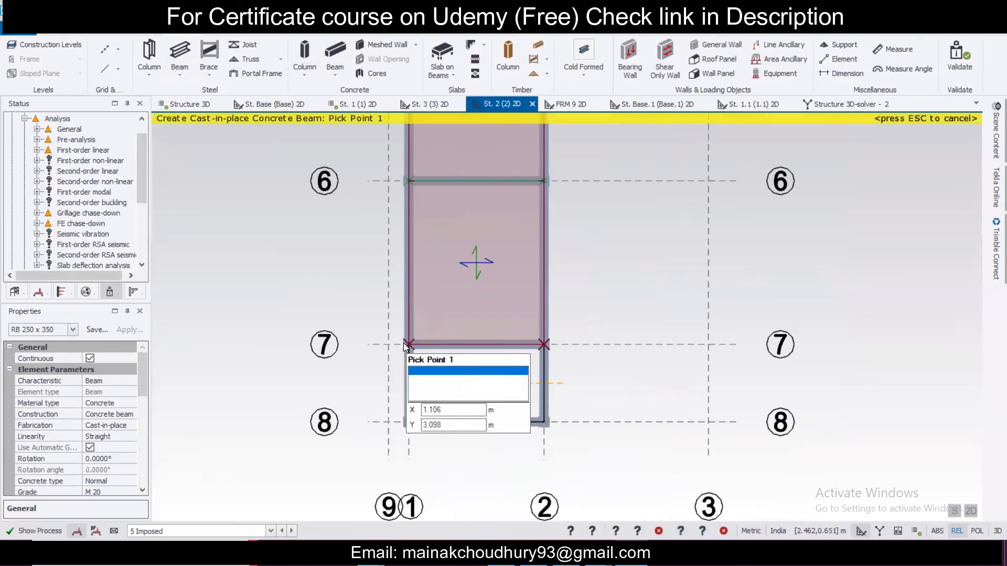
Add RB 250 x 350 cantilever beams from grid line 1 to grid line 9 along grids 7 and 8 of St. 2
scroll(405, 341, up, 2)
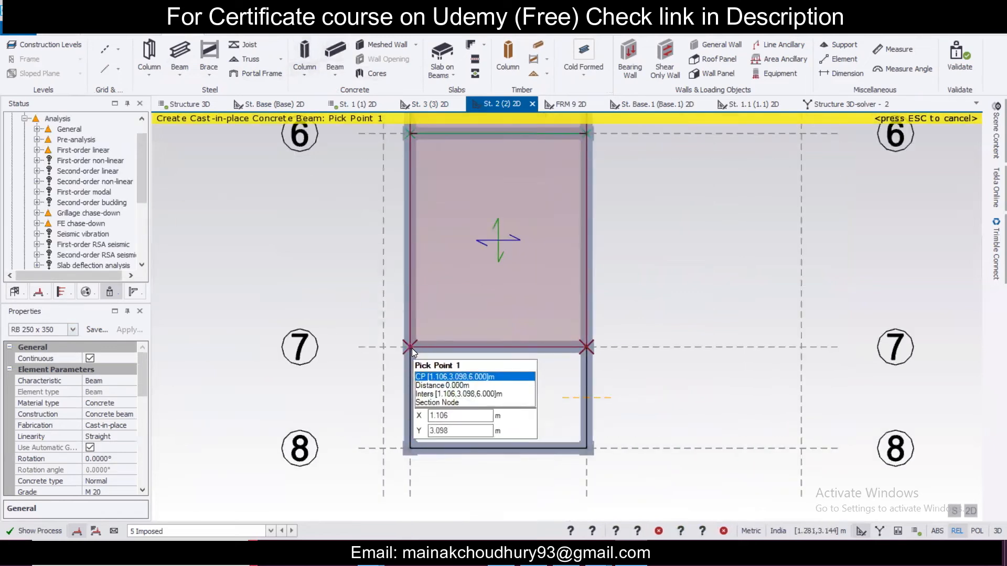
click(411, 347)
click(380, 346)
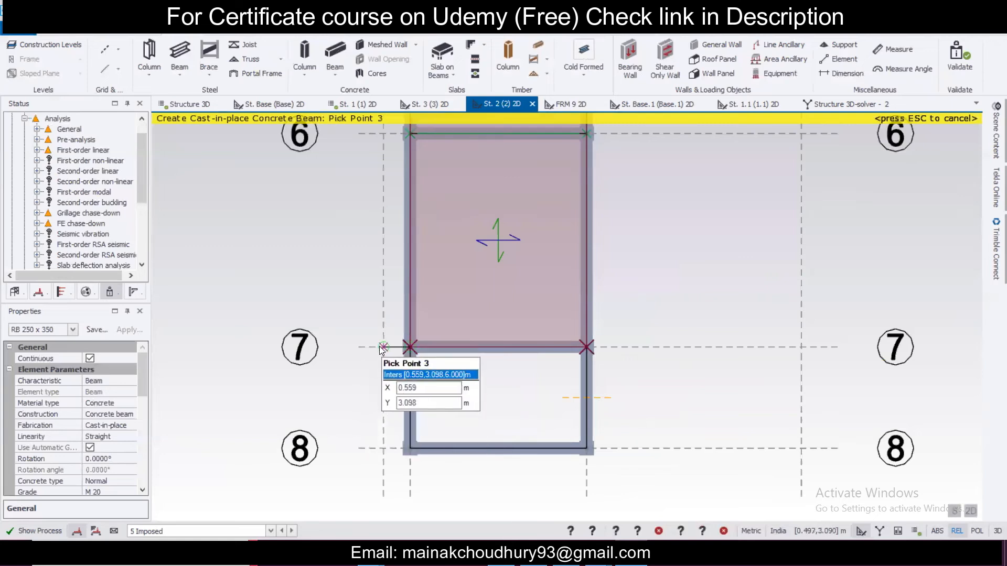
click(378, 448)
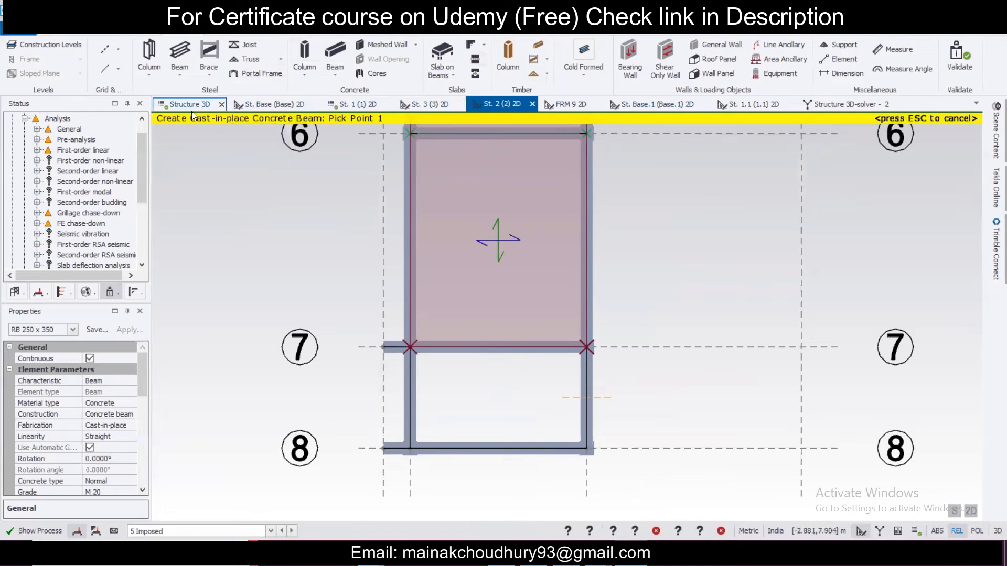
Open the St. 3 (3) plan and add a cast-in-place concrete beam along grid 8 between grid lines 2 and 1
click(14, 292)
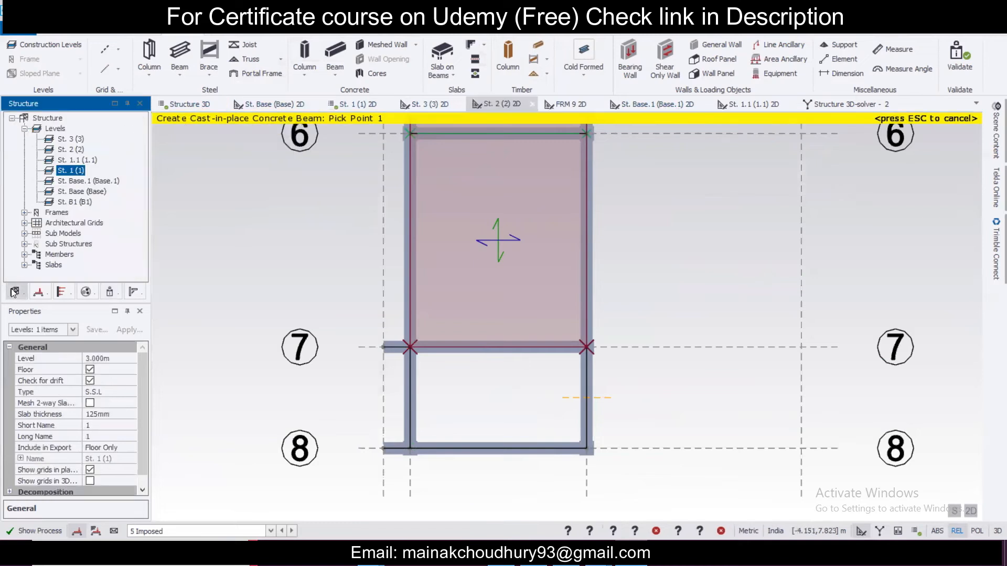
double_click(64, 143)
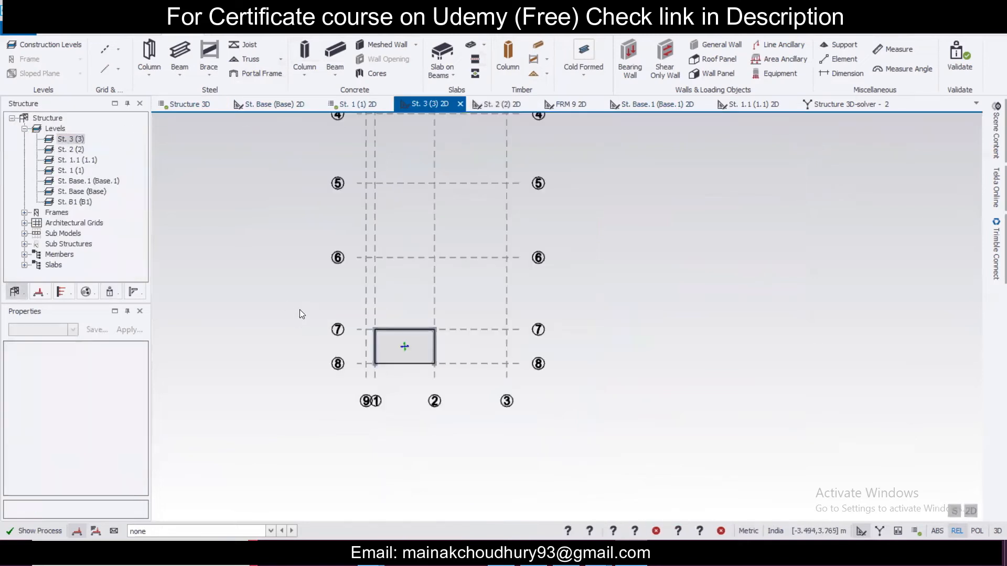
mouse_move(396, 359)
scroll(382, 390, up, 5)
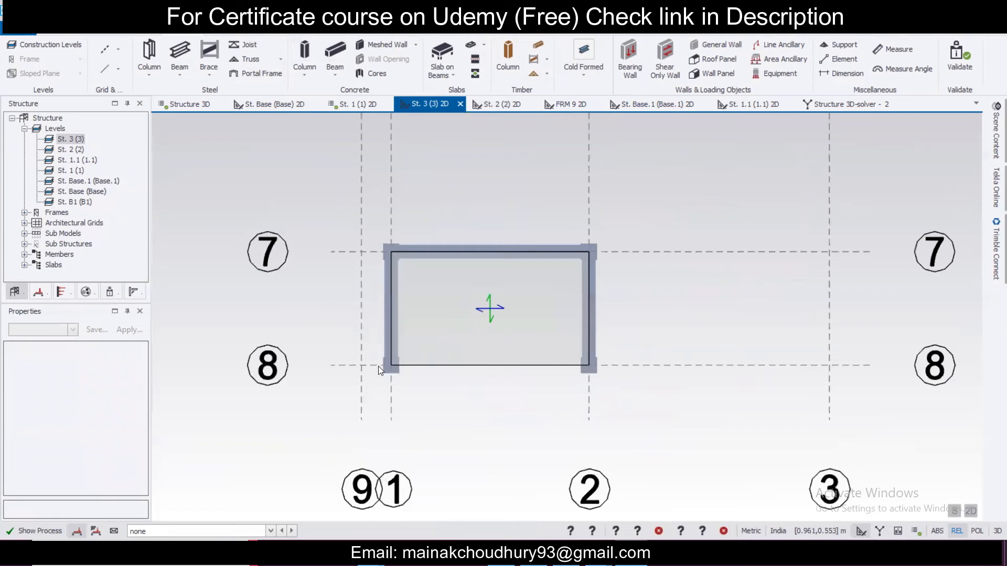
click(336, 59)
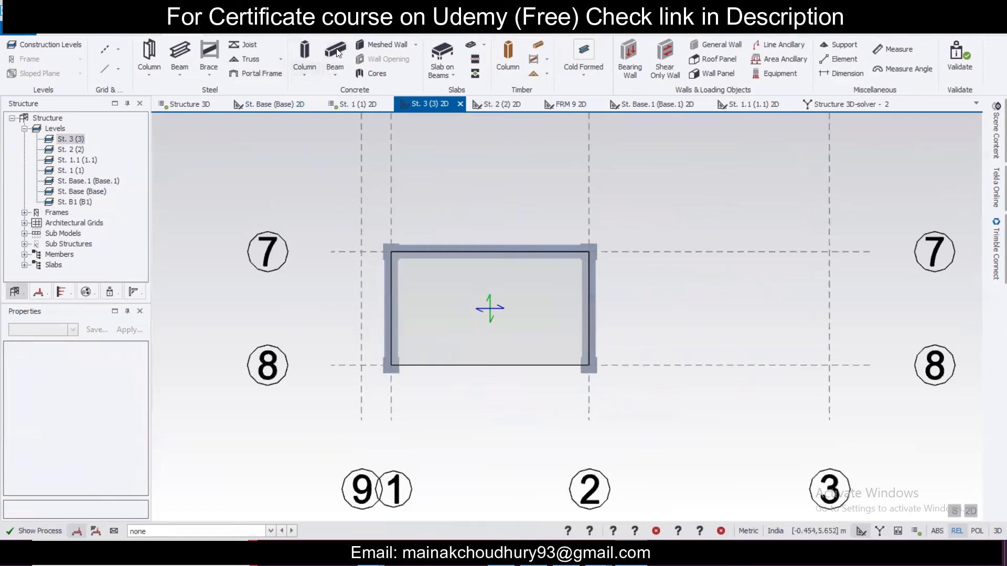
click(581, 372)
click(393, 367)
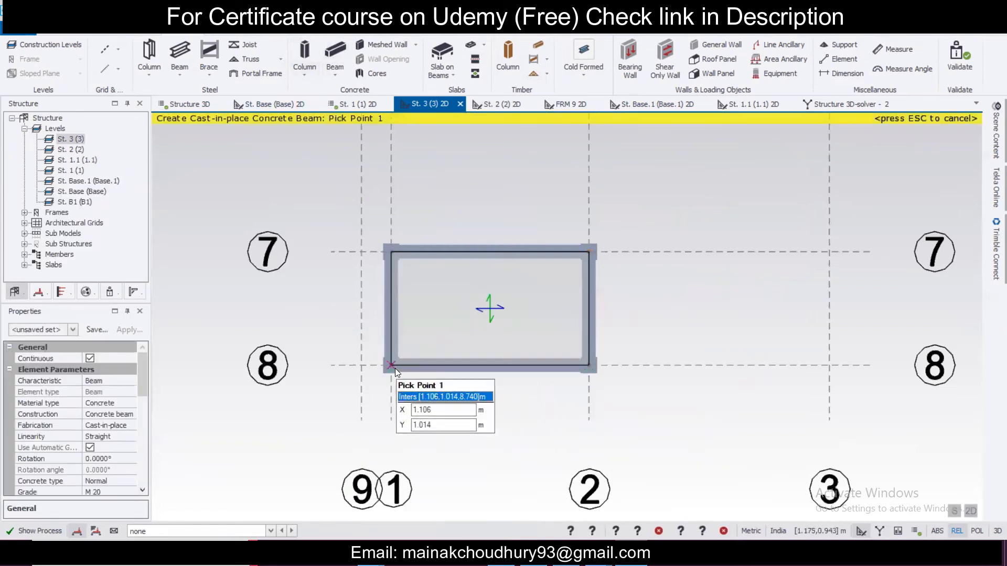
Add concrete cantilever beams from grid line 1 to grid line 9 along grids 7 and 8 of St. 3
click(391, 252)
click(362, 252)
click(392, 367)
click(363, 368)
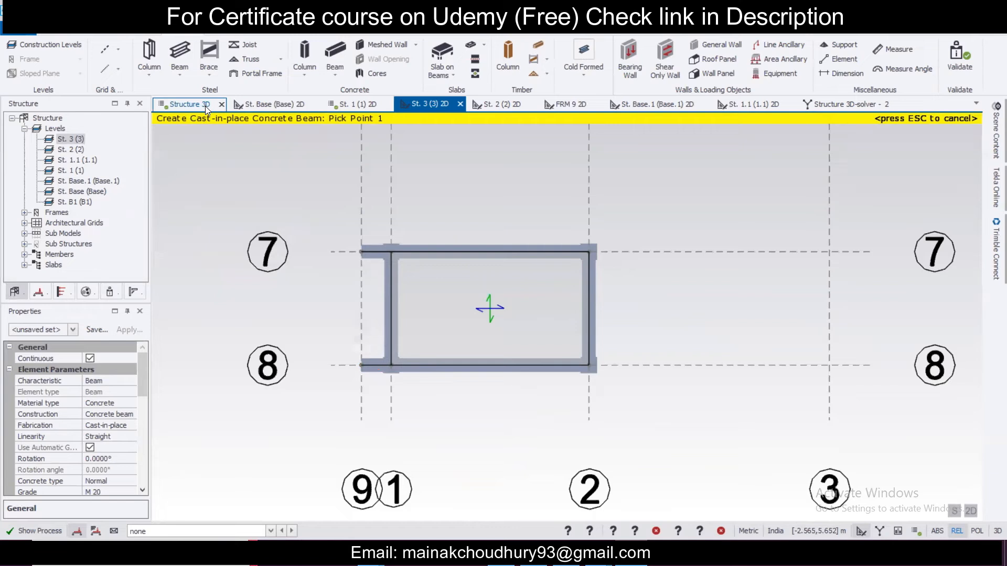
Regenerate the design load combinations for the Operating scenario, deleting all previously generated ones, and end beam creation
click(276, 36)
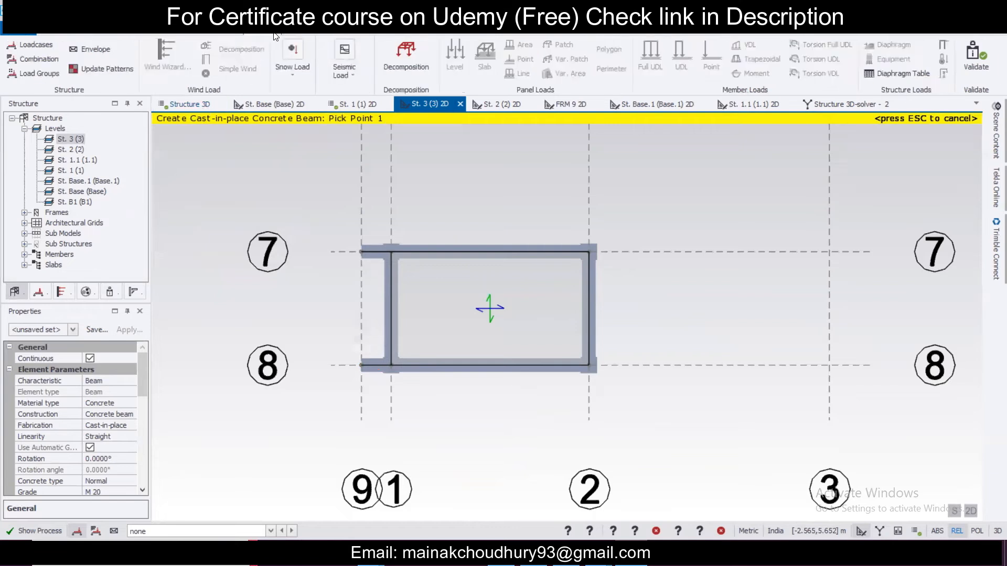
click(46, 56)
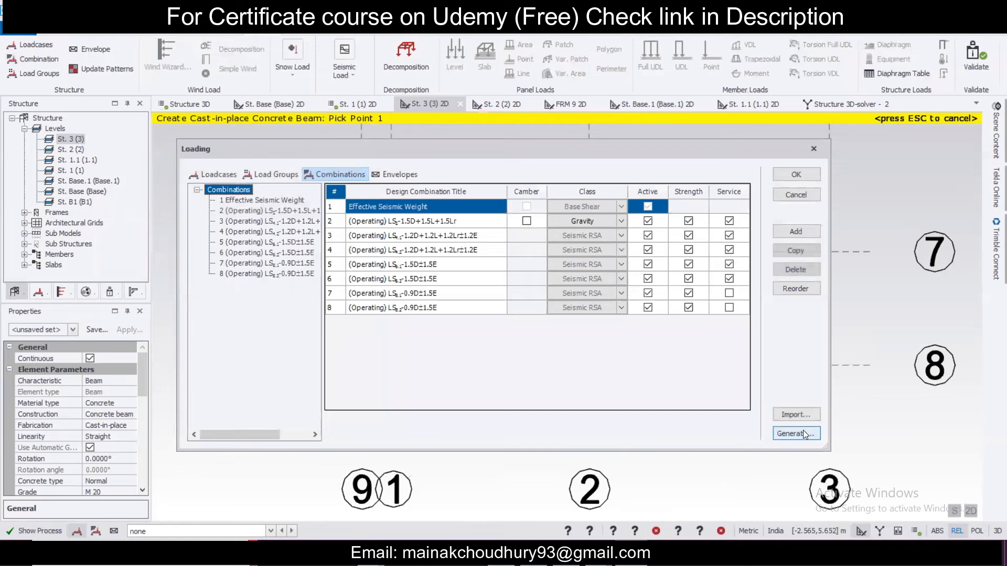
click(800, 431)
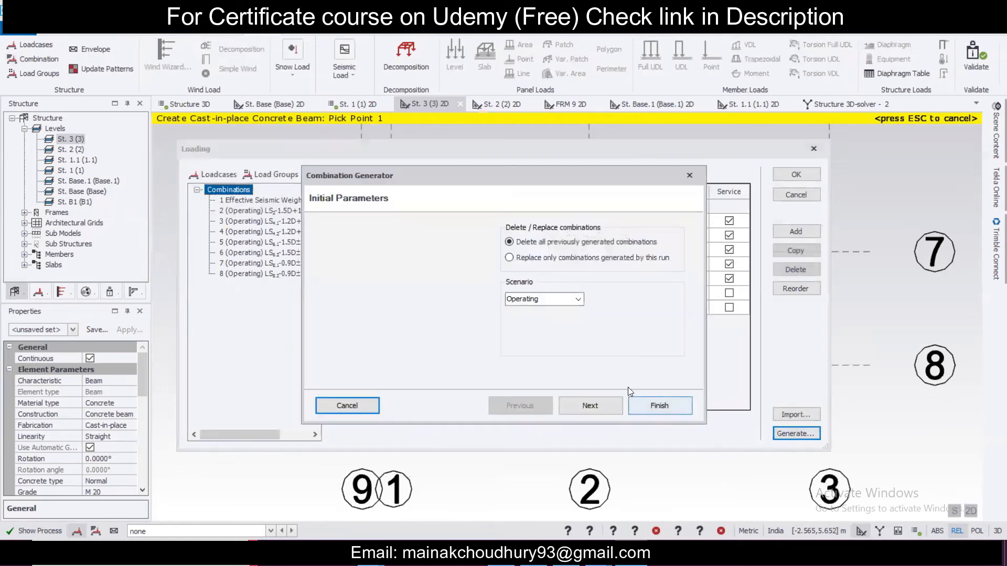
click(593, 403)
click(593, 402)
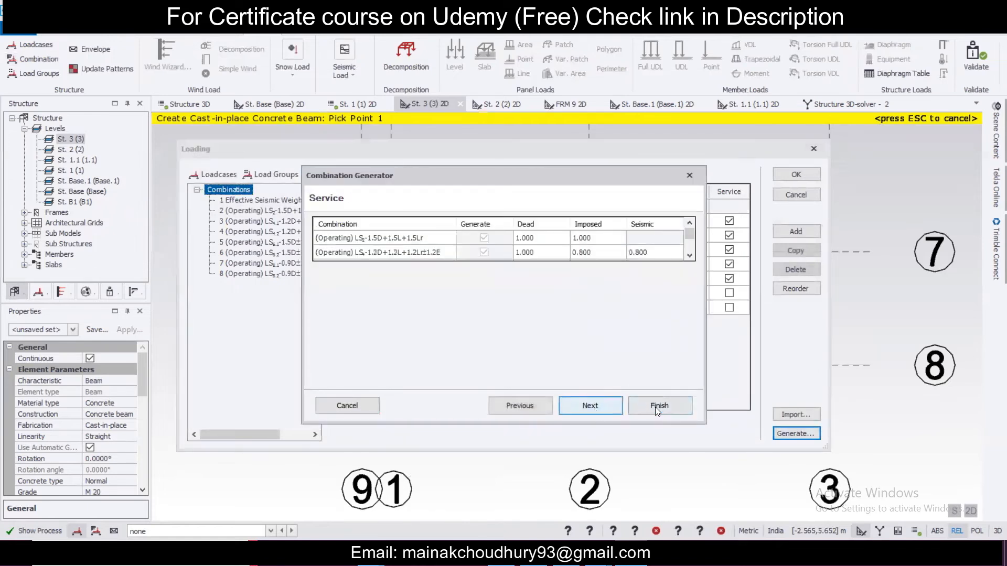
click(603, 406)
click(657, 405)
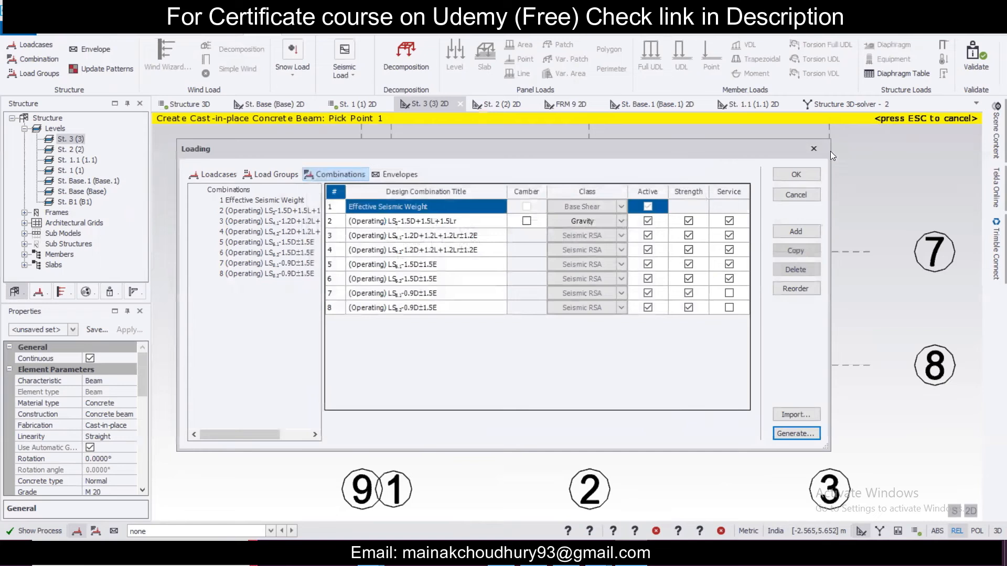
click(795, 176)
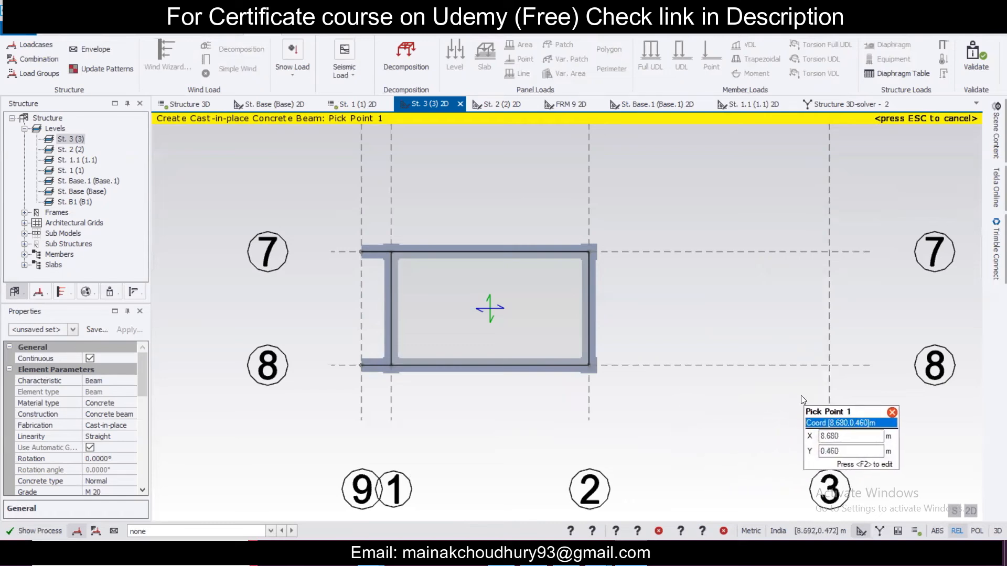
key(Escape)
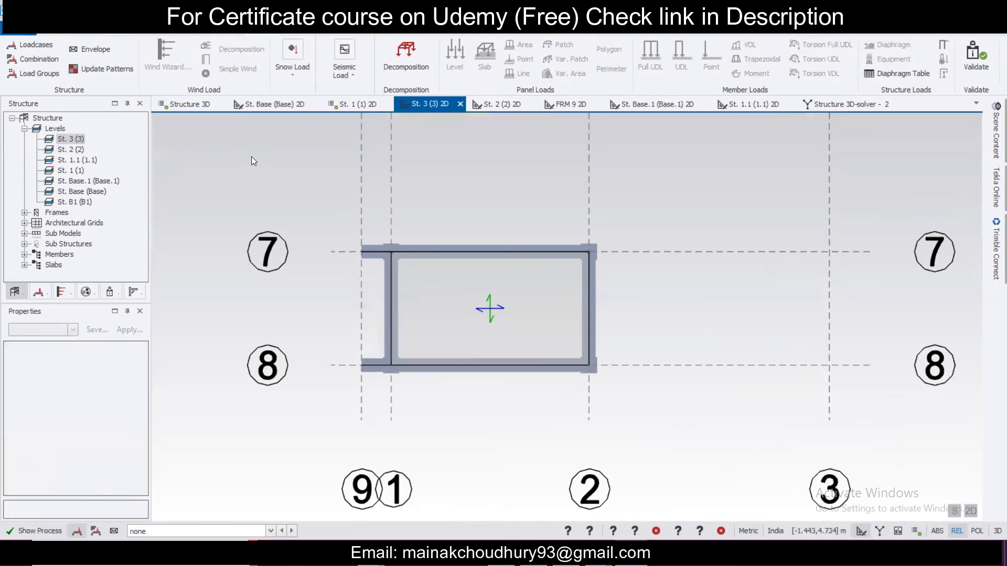
Run the static analysis and design for all members from the 3D structure view
click(200, 105)
right_drag(417, 285, 476, 276)
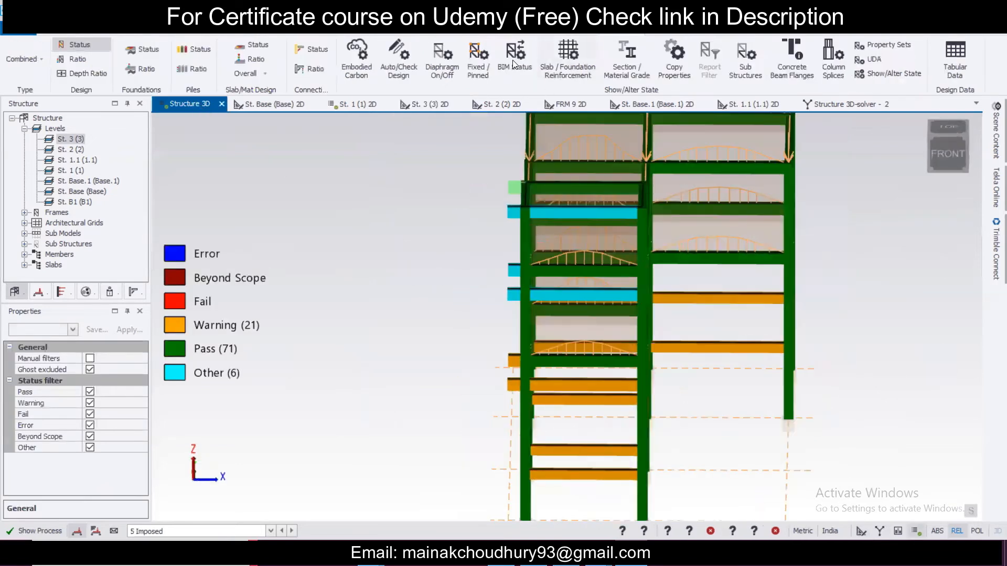
click(363, 30)
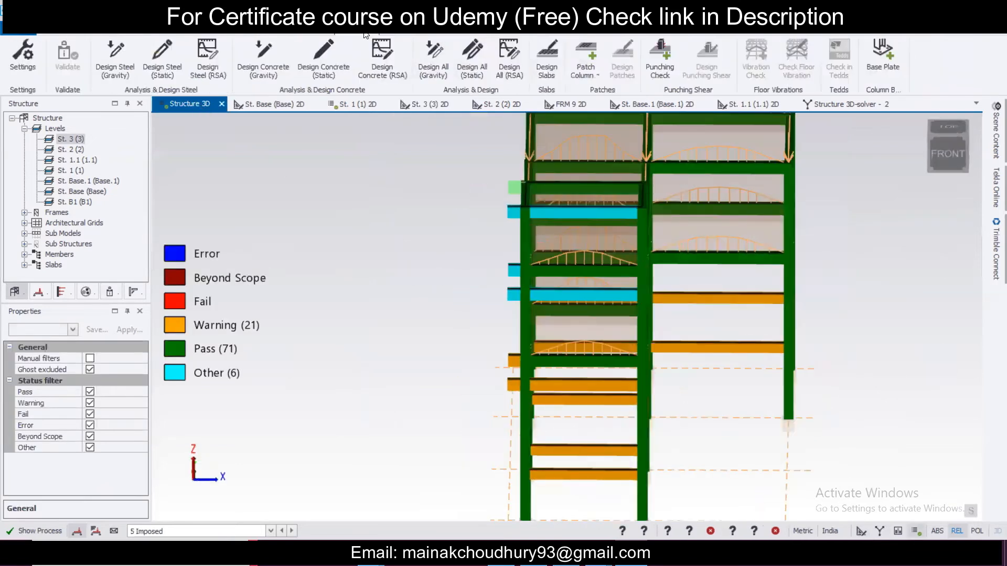
click(481, 65)
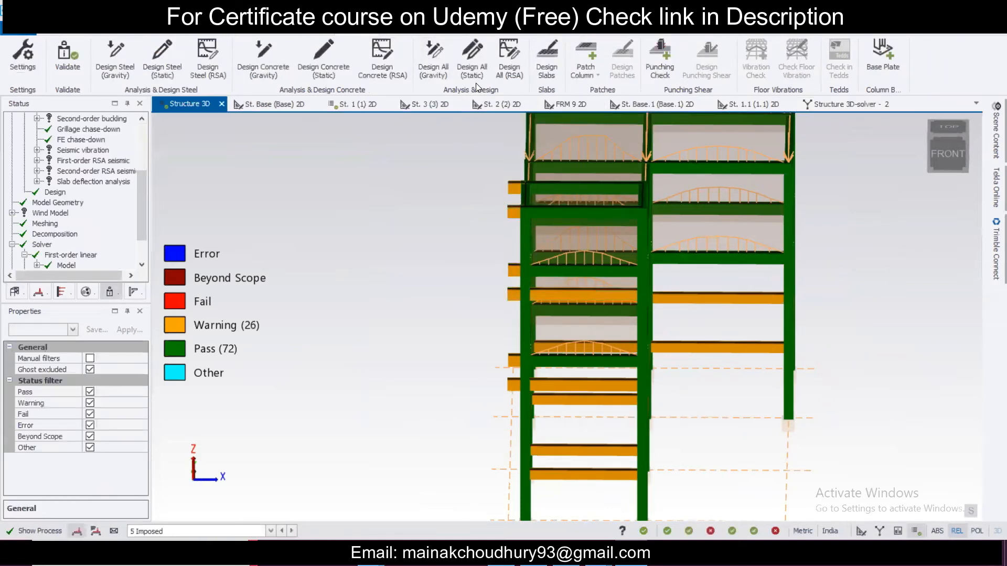
Expand the model validation warnings and locate the flagged unsupported beams 1B18 and 1B17 in the 3D structure
right_drag(392, 304, 373, 326)
drag(145, 213, 144, 161)
click(23, 129)
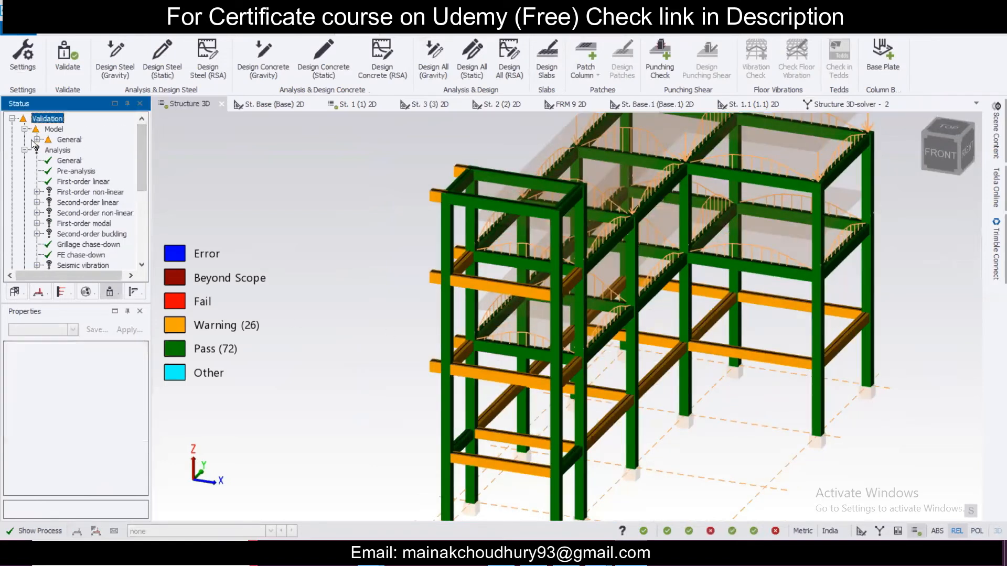
click(36, 139)
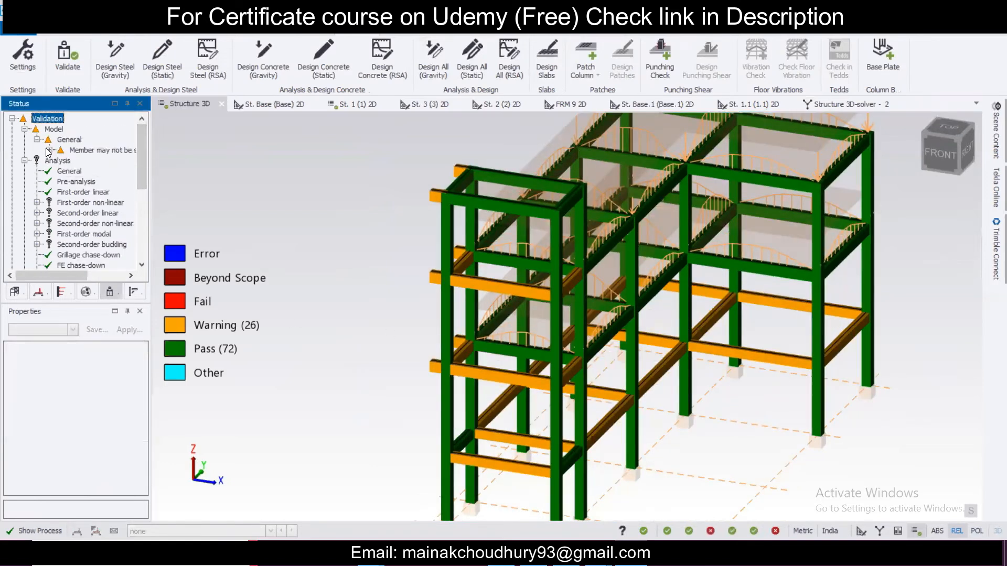
click(49, 151)
click(78, 162)
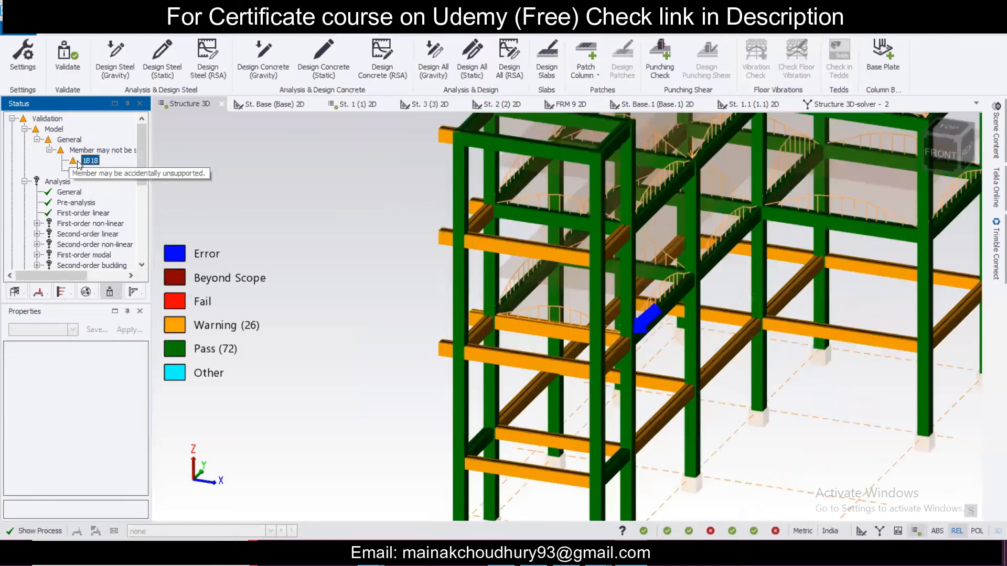
click(86, 172)
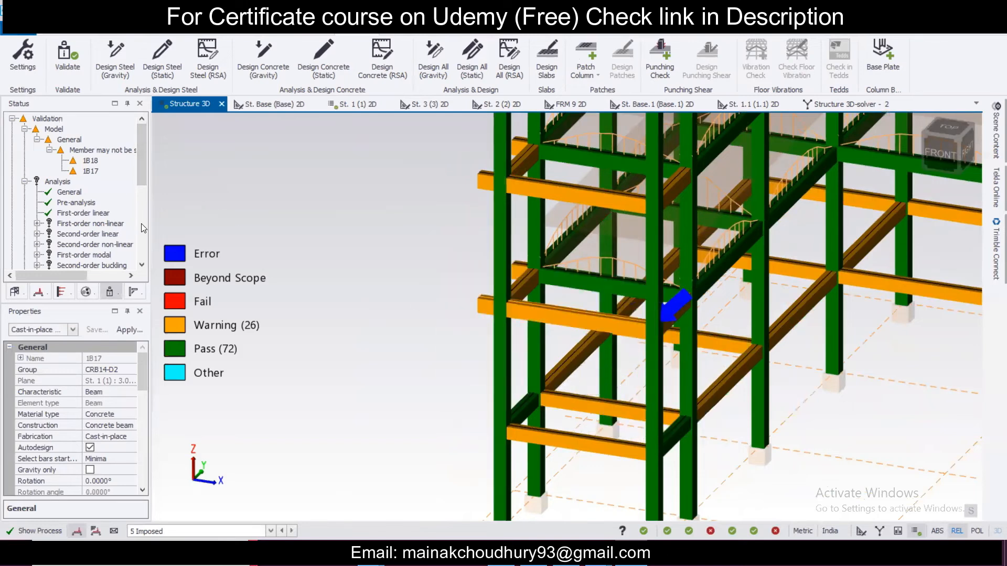
Delete the two St. 1 concrete beams 1B17 and 1B18, which run along grids 7 and 8 out to grid 9
click(605, 311)
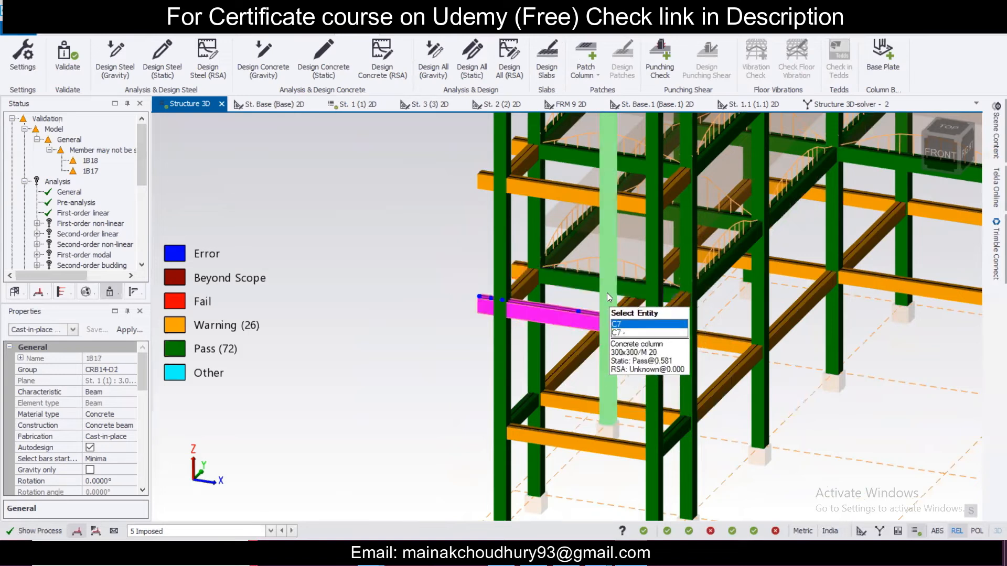
click(609, 291)
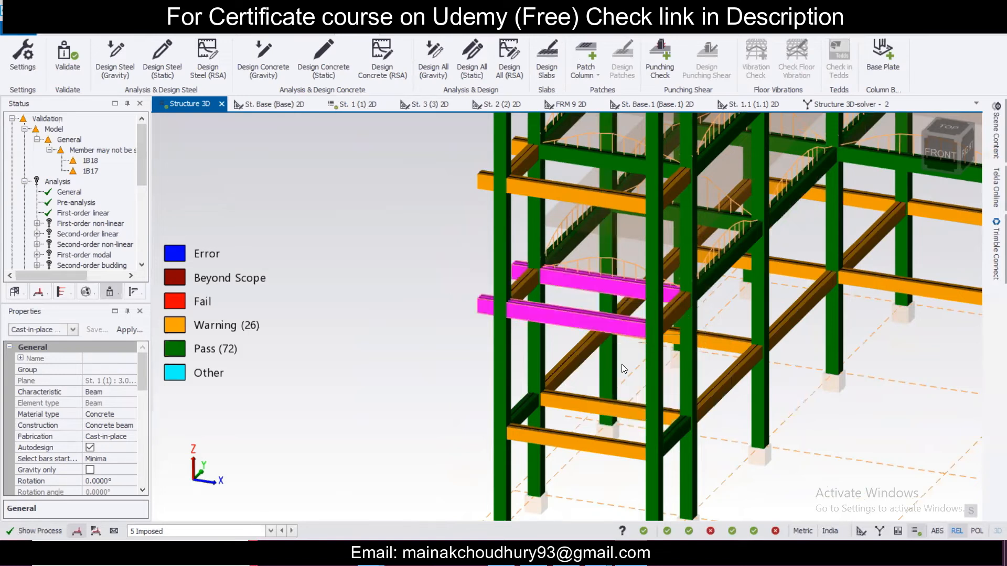
key(Delete)
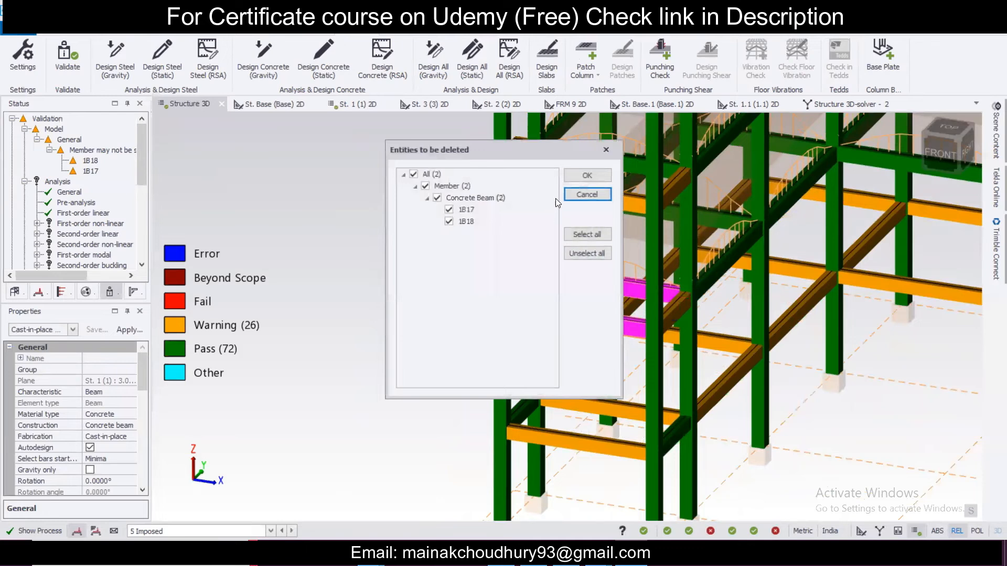
click(586, 176)
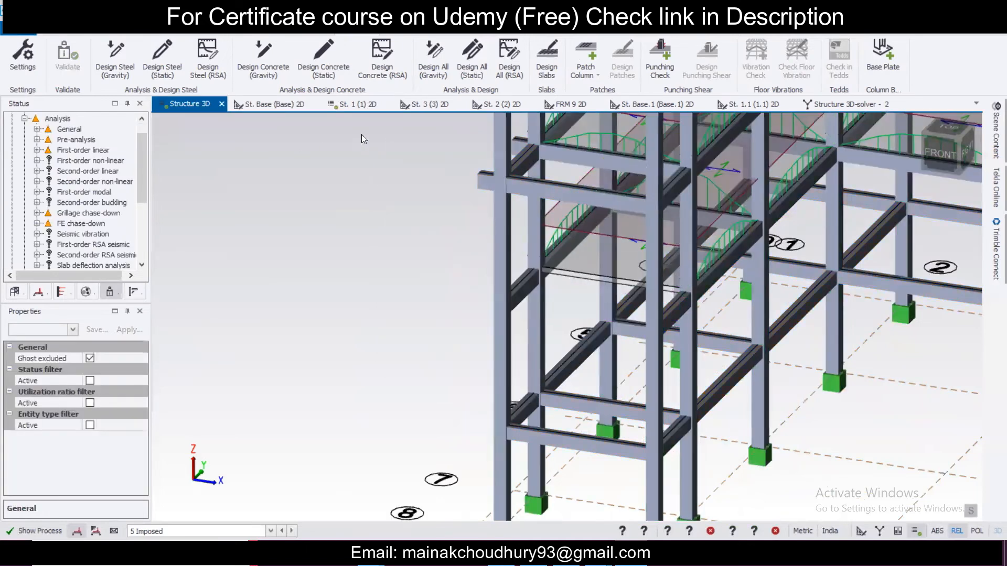
In the St. 1 (1) plan, add cast-in-place concrete beams between grid lines 2 and 1 along grids 7 and 8
click(356, 105)
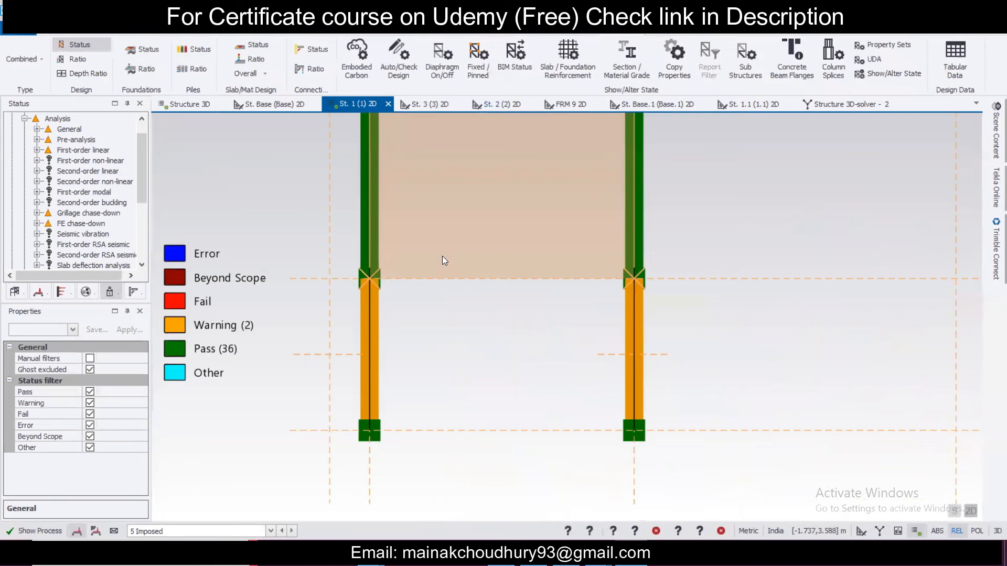
click(180, 32)
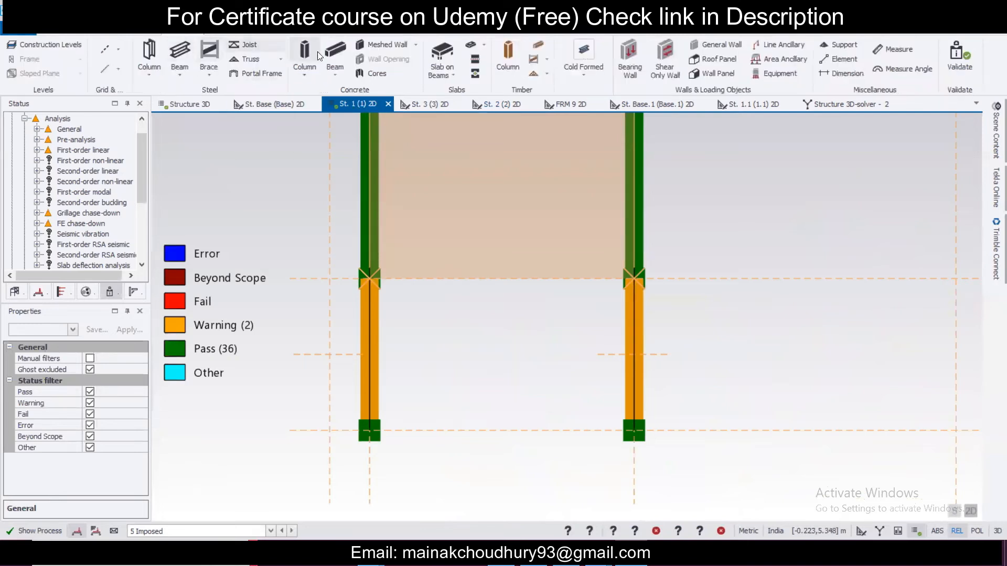
click(334, 52)
click(631, 277)
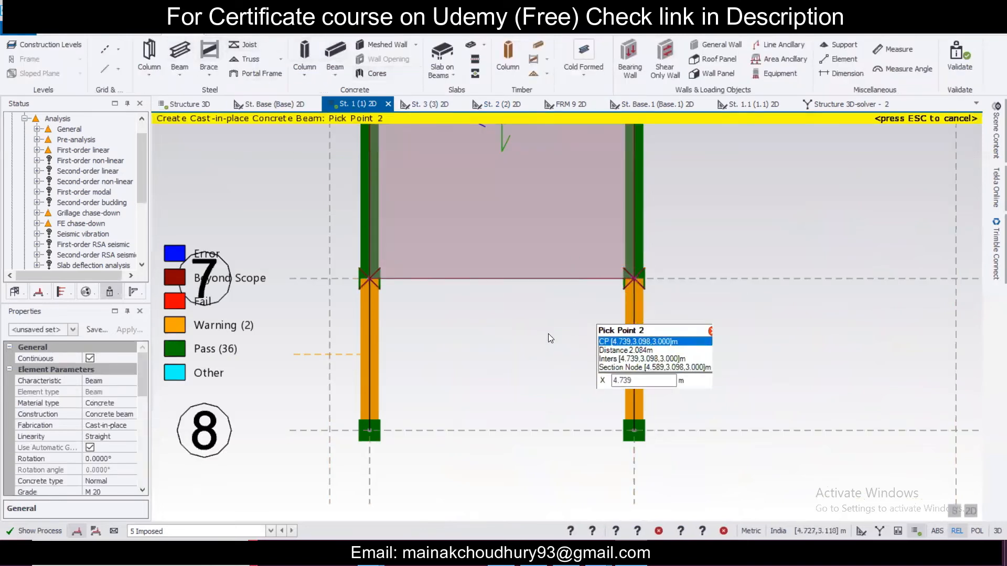
click(364, 274)
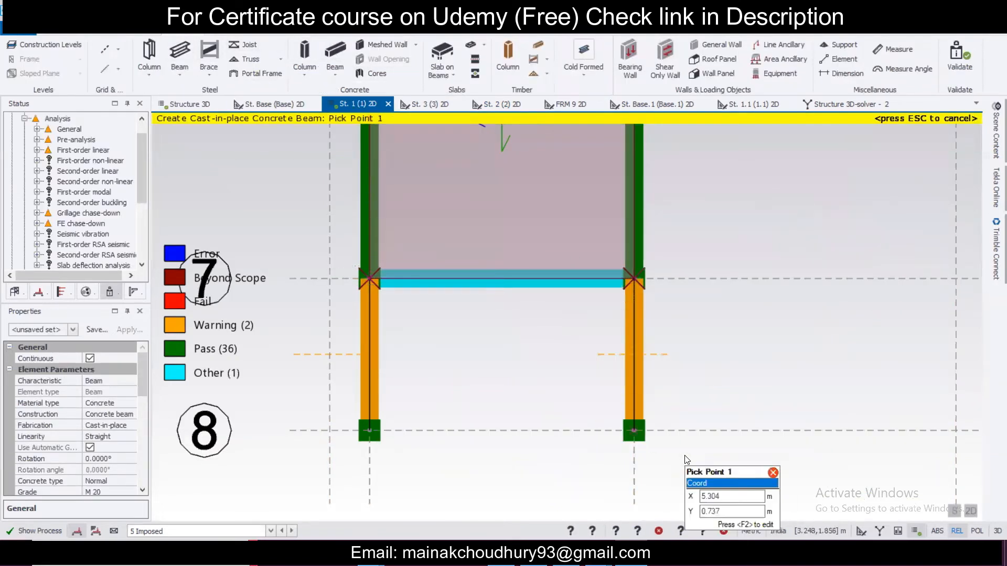
click(642, 433)
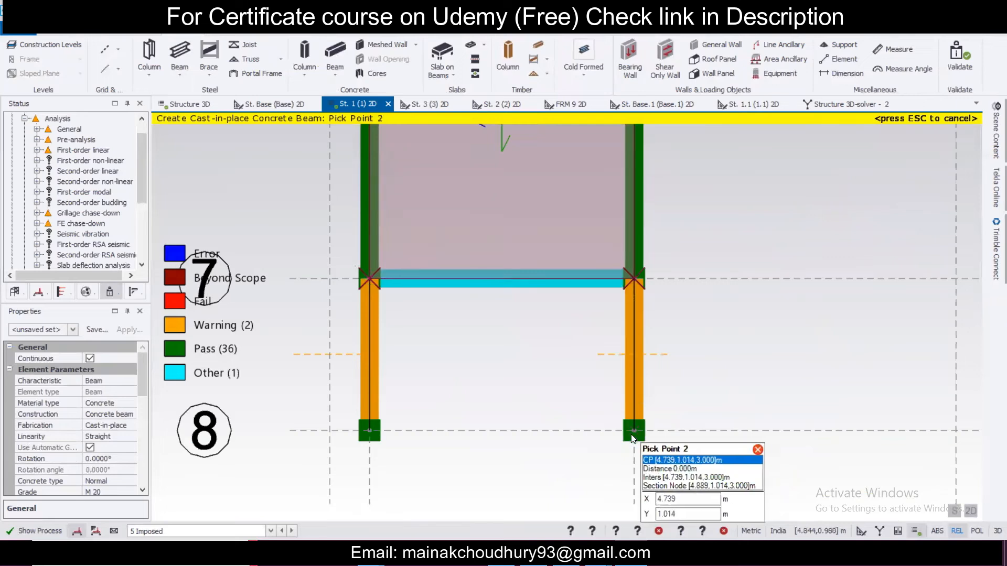
click(375, 429)
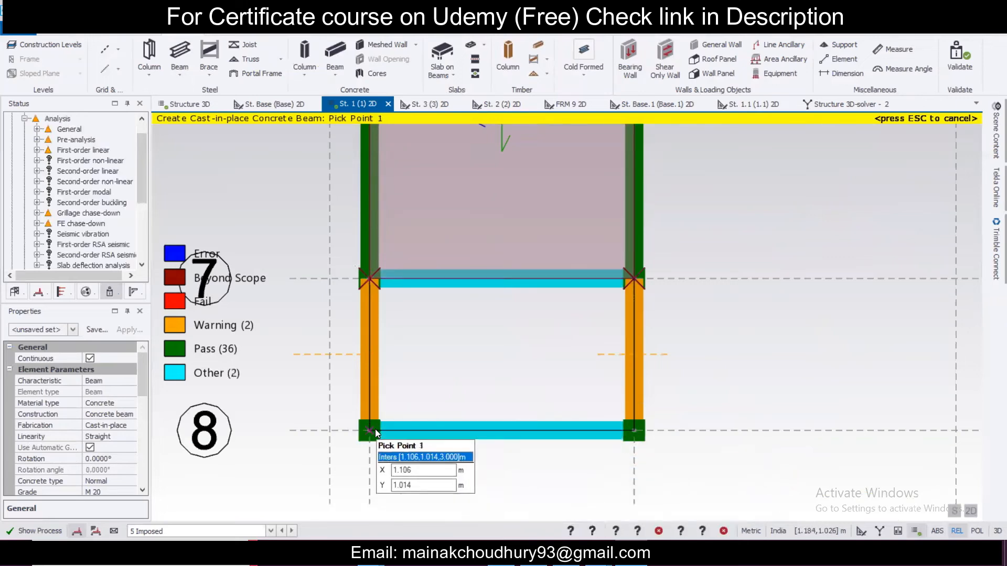
Add separate cantilever beams from grid line 1 to grid line 9 along grids 7 and 8 of St. 1
click(370, 278)
click(330, 278)
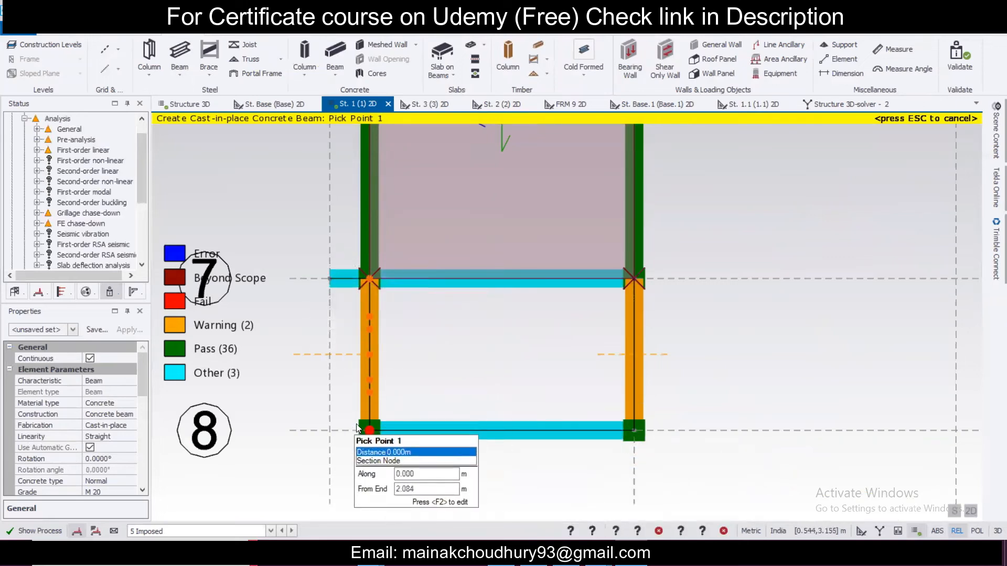
click(367, 432)
click(329, 430)
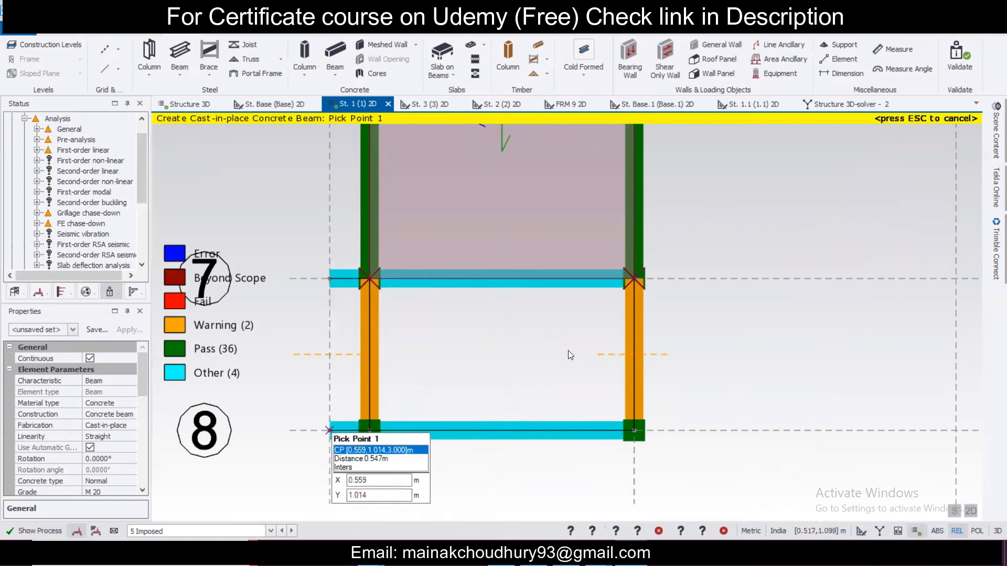
key(Escape)
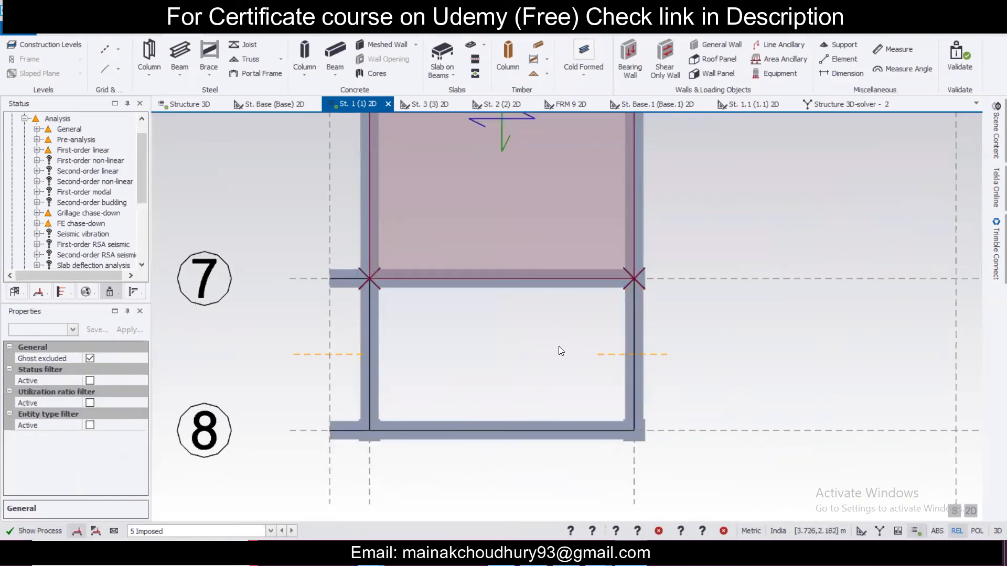
Regenerate the load combinations for the Operating scenario, deleting all previously generated combinations, and accept the loading settings
click(502, 153)
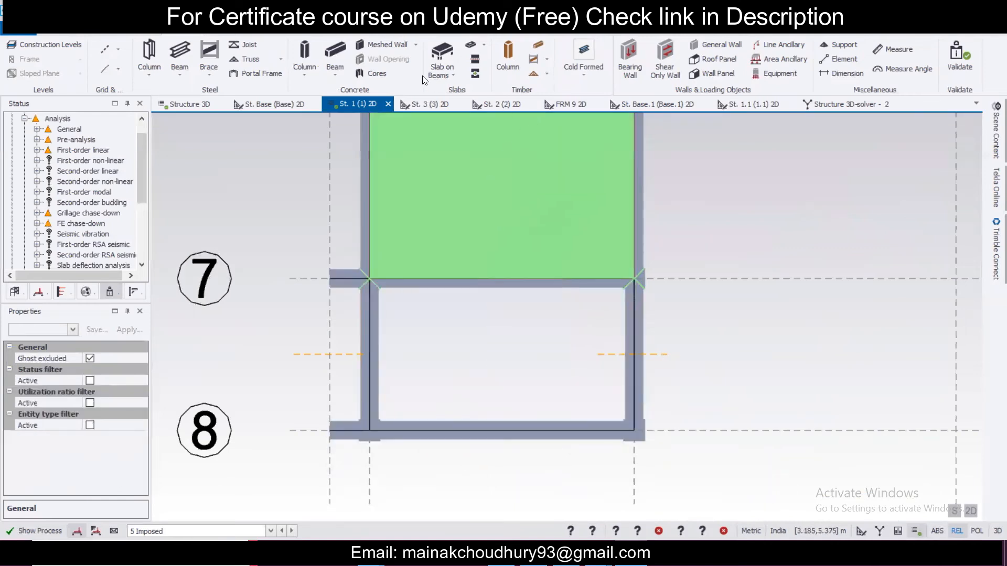
click(254, 33)
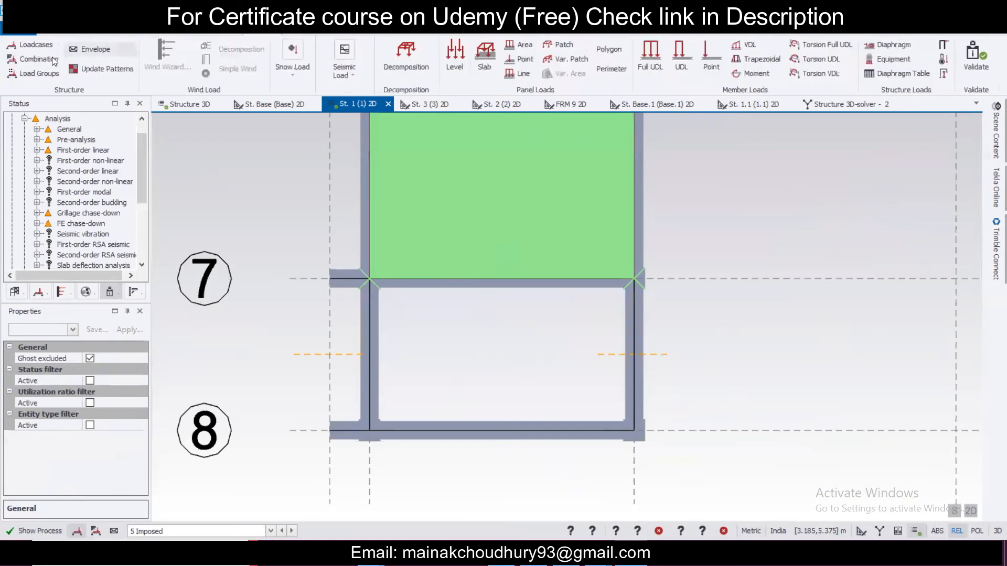
click(52, 58)
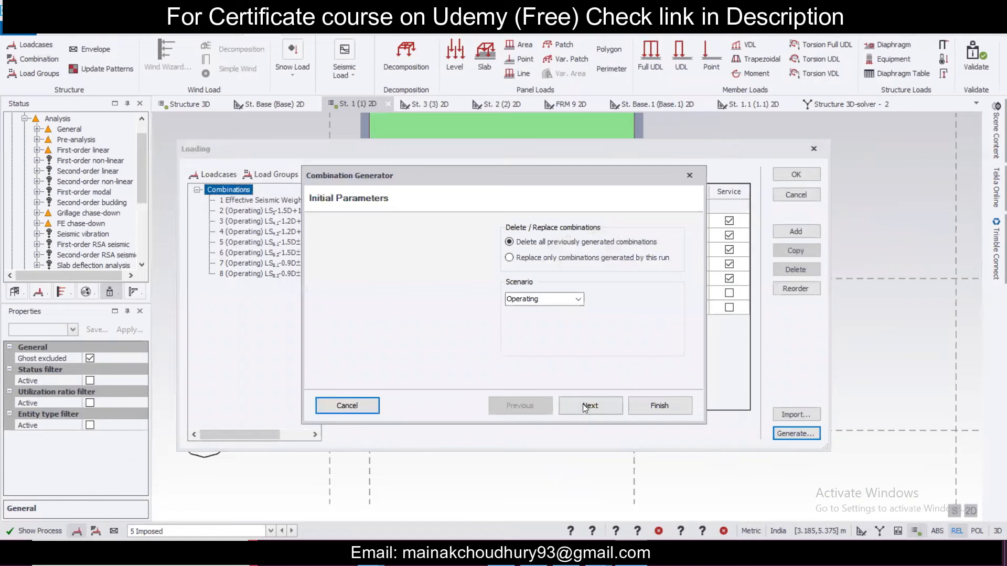
click(584, 405)
click(584, 404)
click(584, 404)
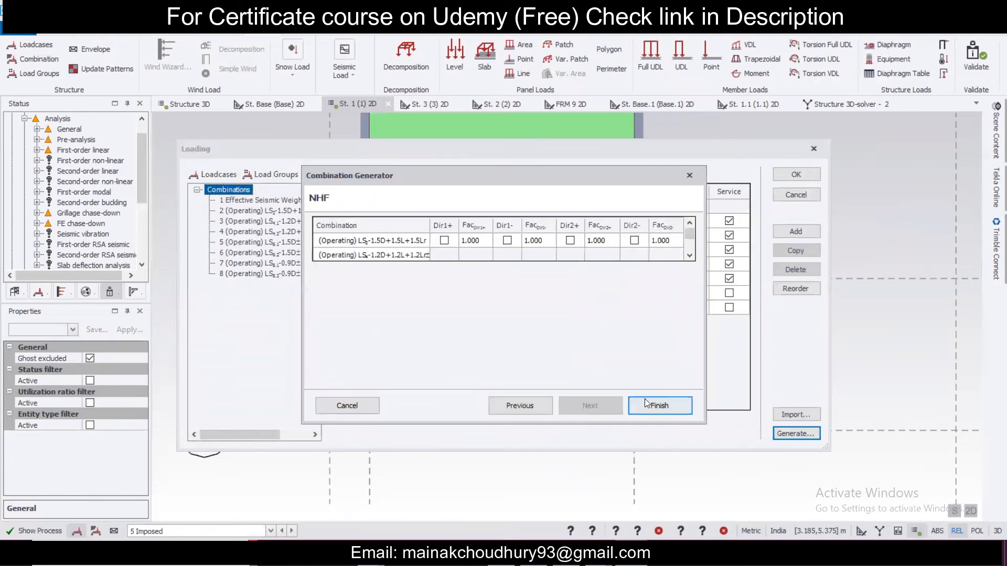
click(646, 403)
click(796, 174)
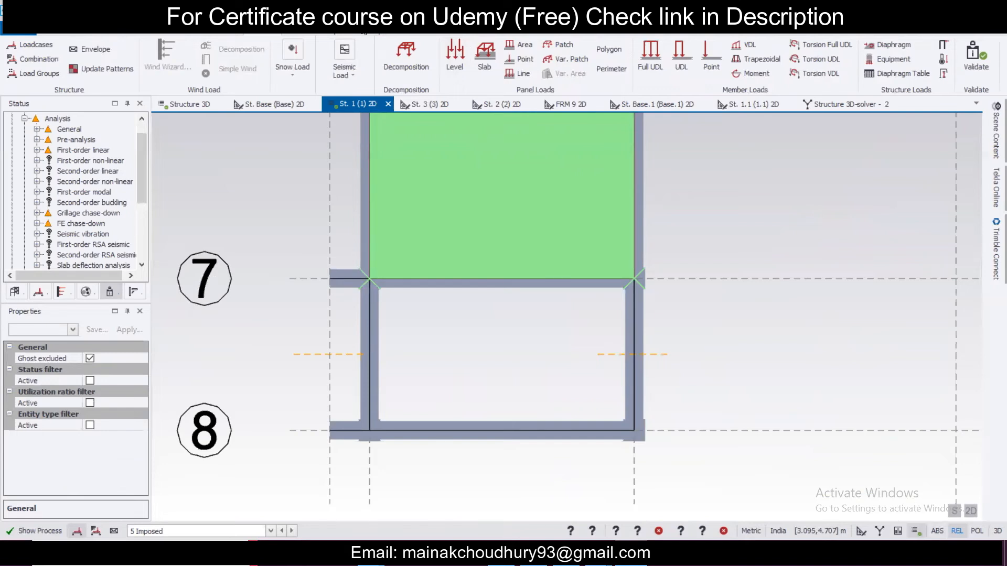
Run Design All (Static) on the structure and expand the Model branch of the validation results
click(364, 31)
click(484, 60)
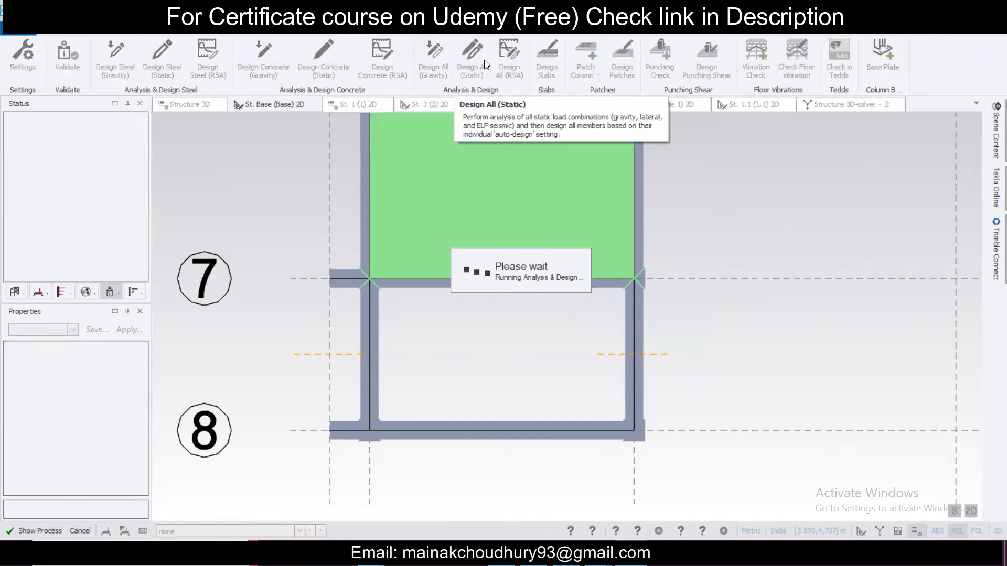
drag(140, 213, 155, 159)
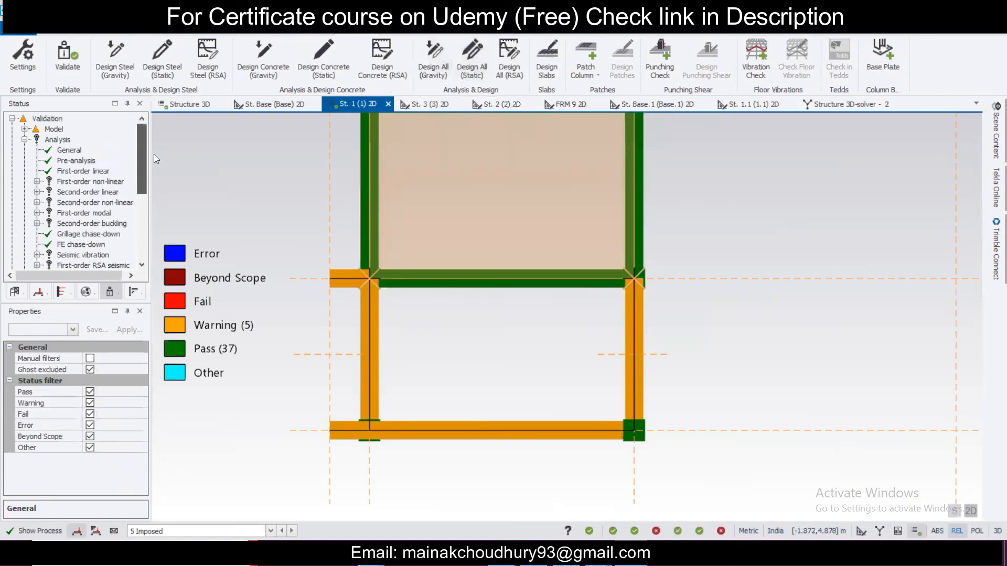
click(24, 129)
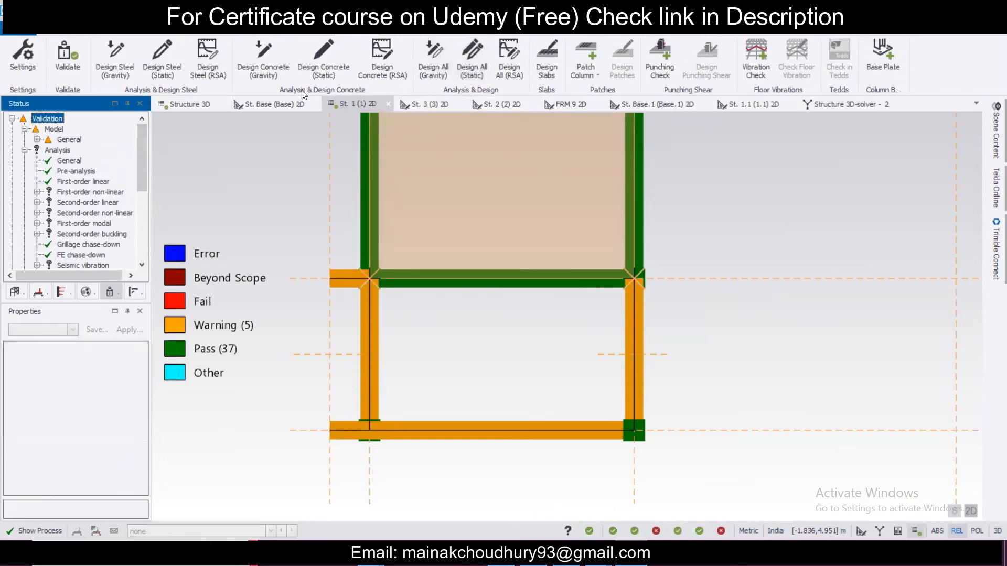
In the 3D structure view, list the general model validation warnings and highlight the members flagged as possibly unsupported
click(193, 105)
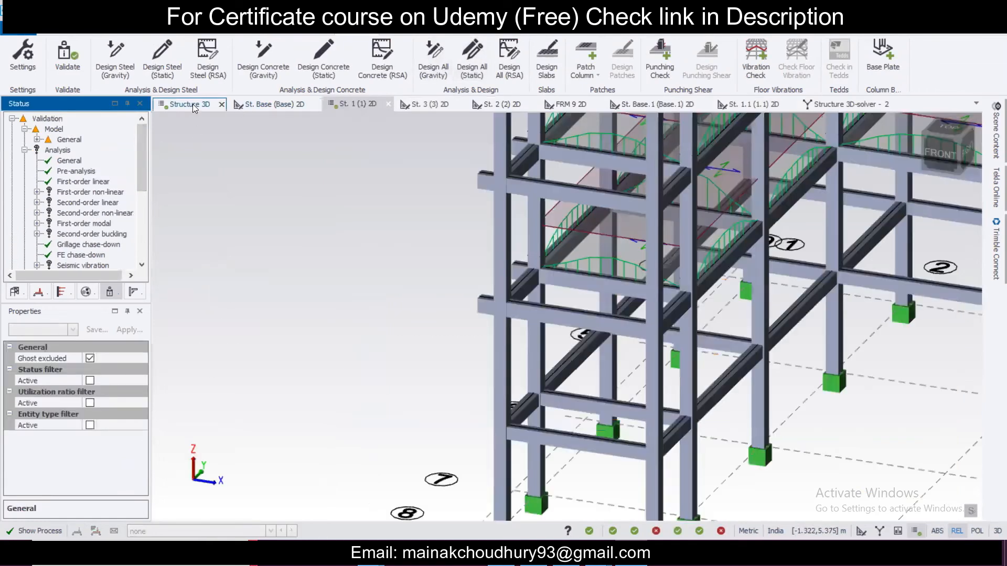
click(37, 139)
click(49, 150)
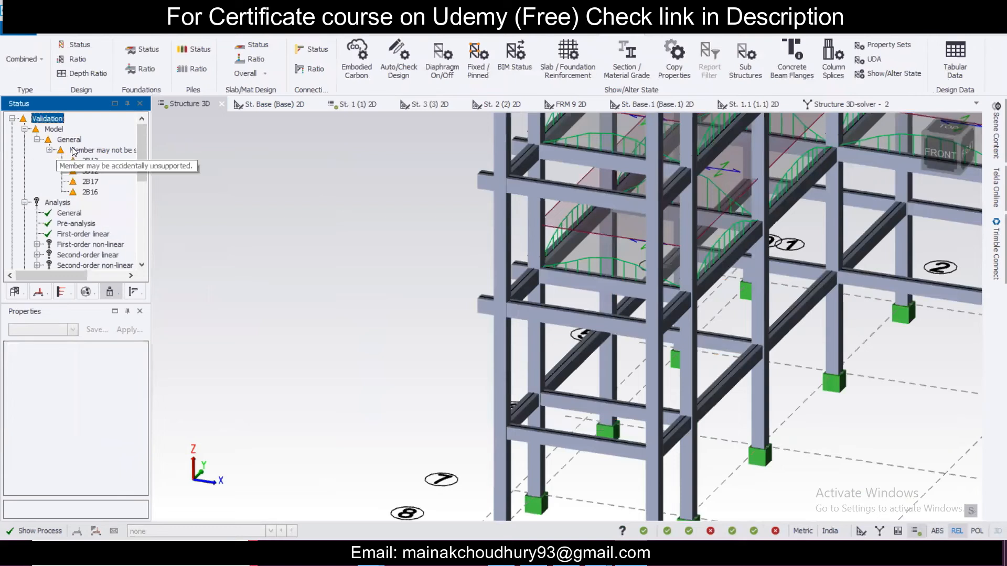
click(74, 151)
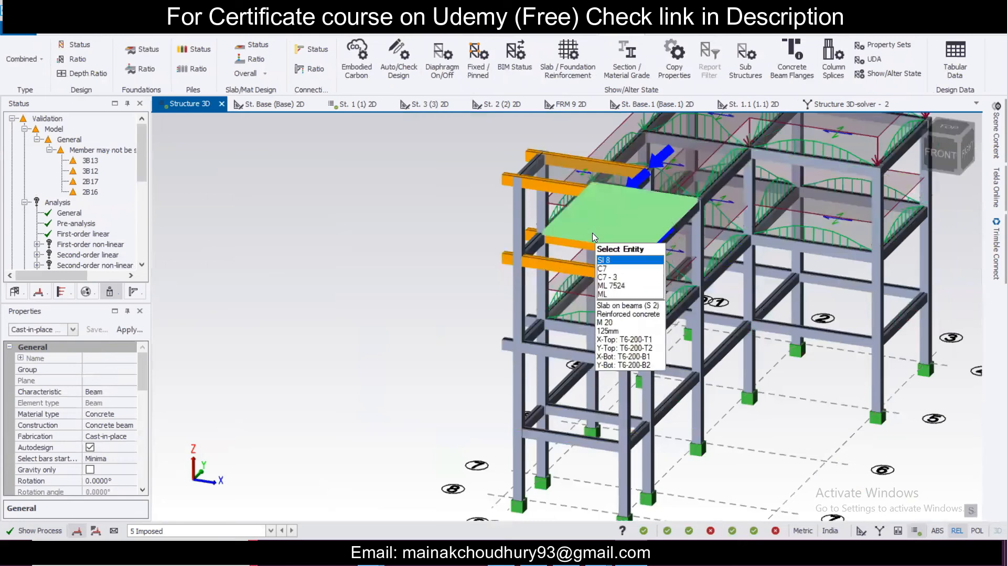
Shorten St. 1 beam 1B23 along grid 8 by moving its free end node back to the column on grid line 1
click(503, 347)
scroll(615, 426, up, 4)
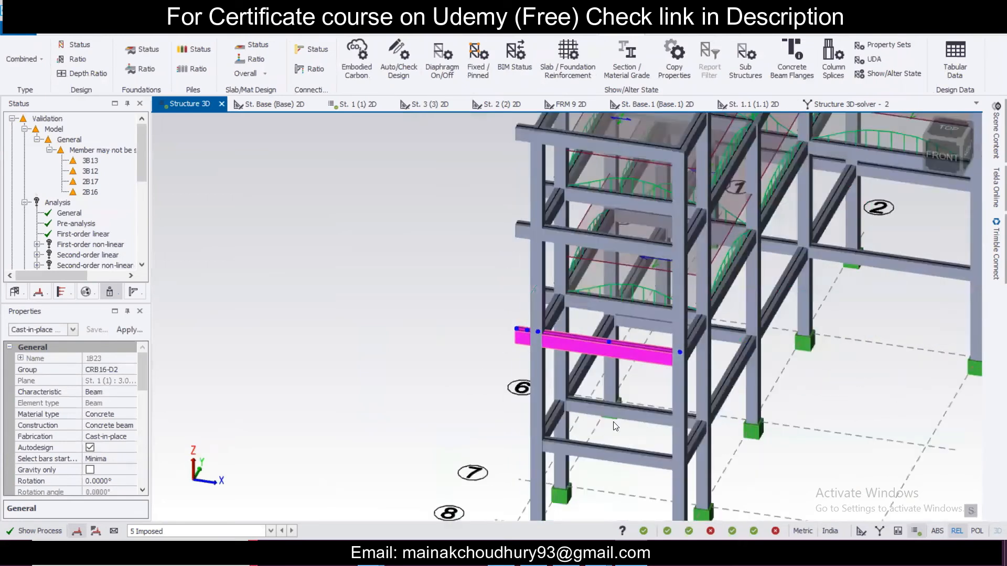
right_drag(614, 422, 640, 399)
scroll(549, 372, up, 5)
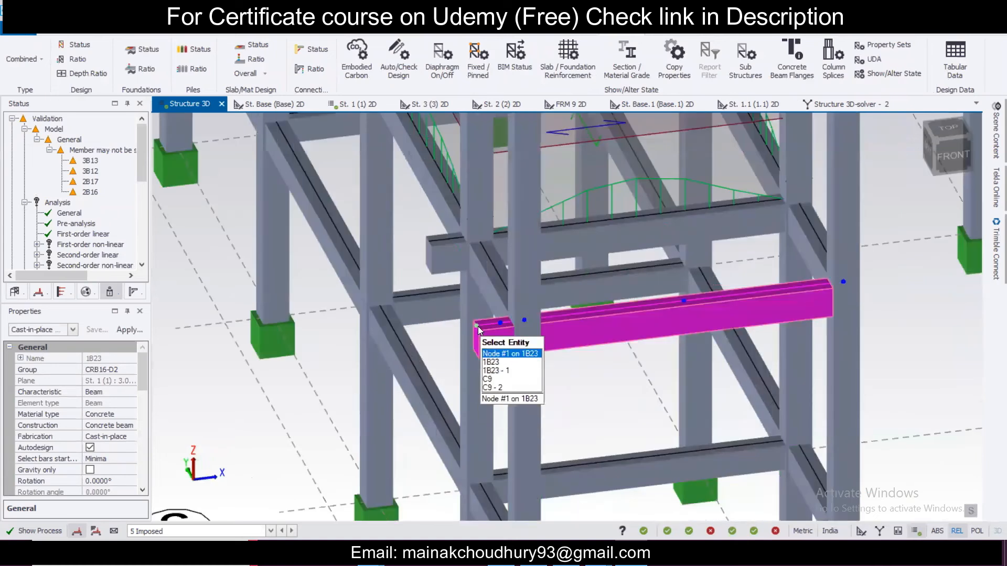
click(478, 326)
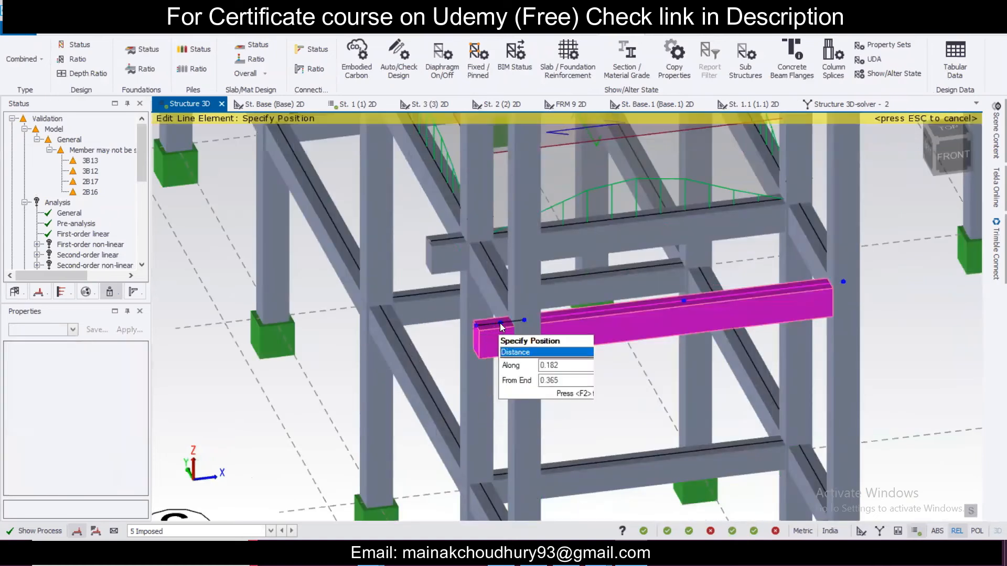
click(521, 325)
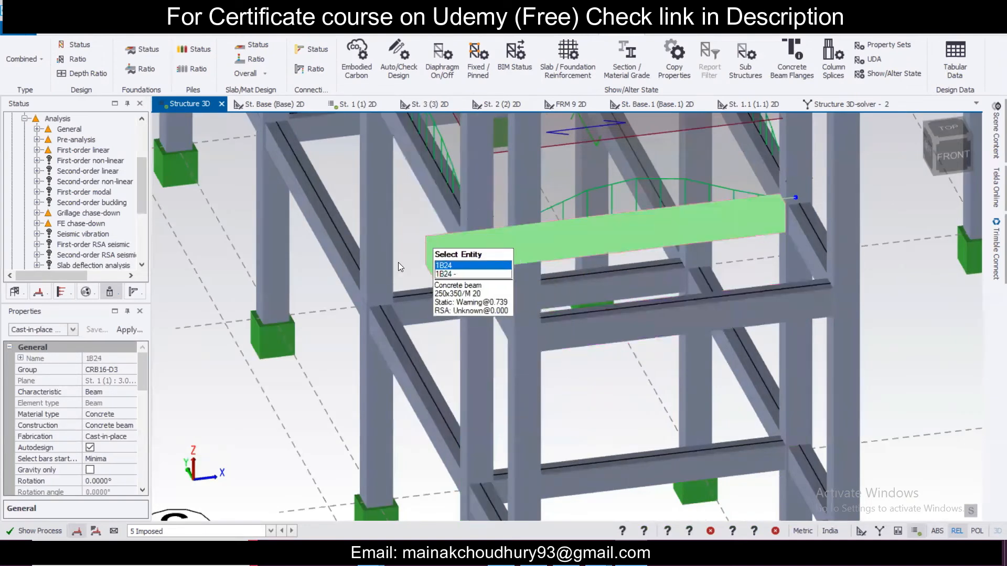
Remove the overhang of St. 1 beam 1B24 along grid 7 by moving its free end node to the supporting column
right_drag(398, 262, 433, 326)
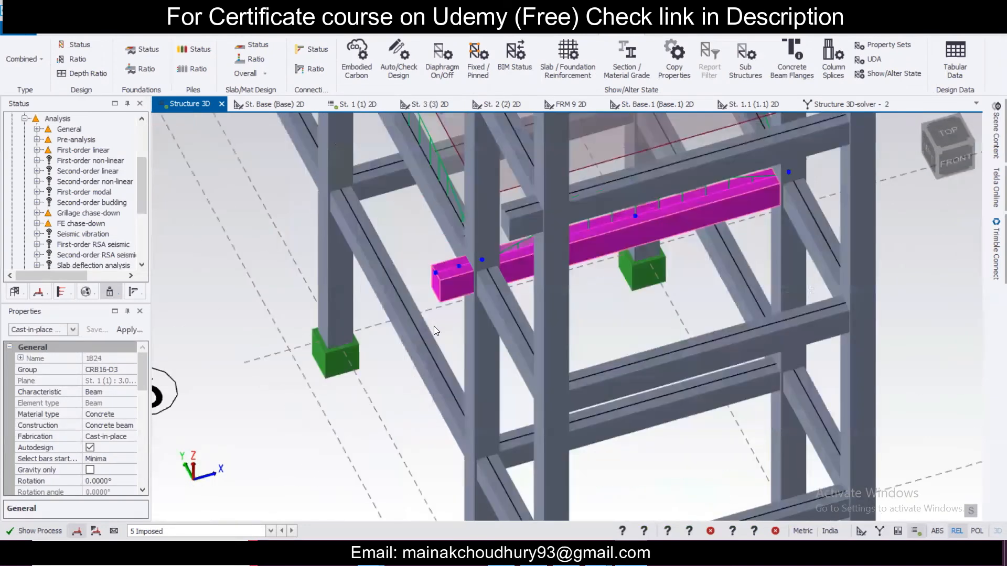
click(436, 274)
click(478, 262)
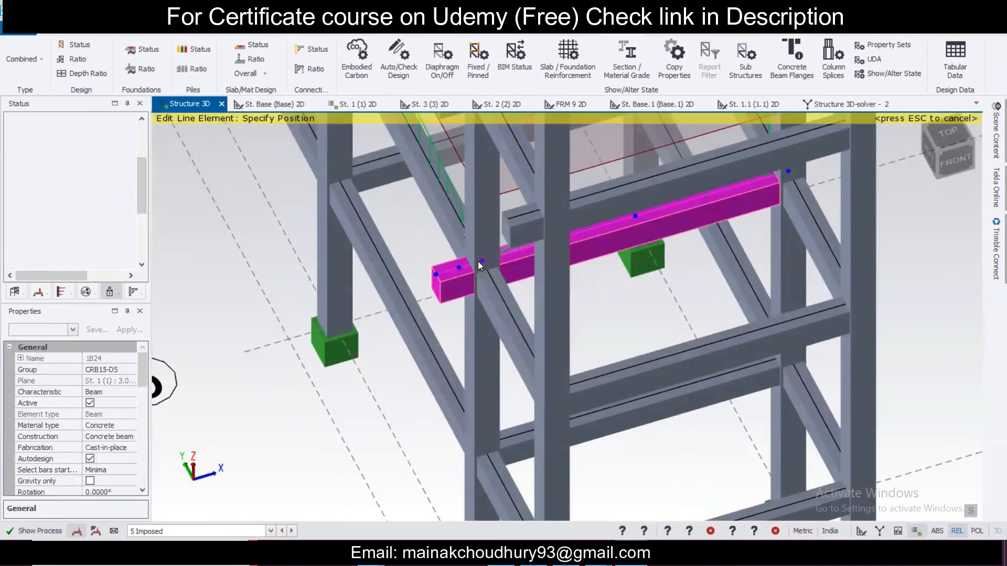
Move the free end node of St. 2 beam 2B17 back to its supporting column to remove the overhang
scroll(456, 294, down, 5)
scroll(497, 303, up, 5)
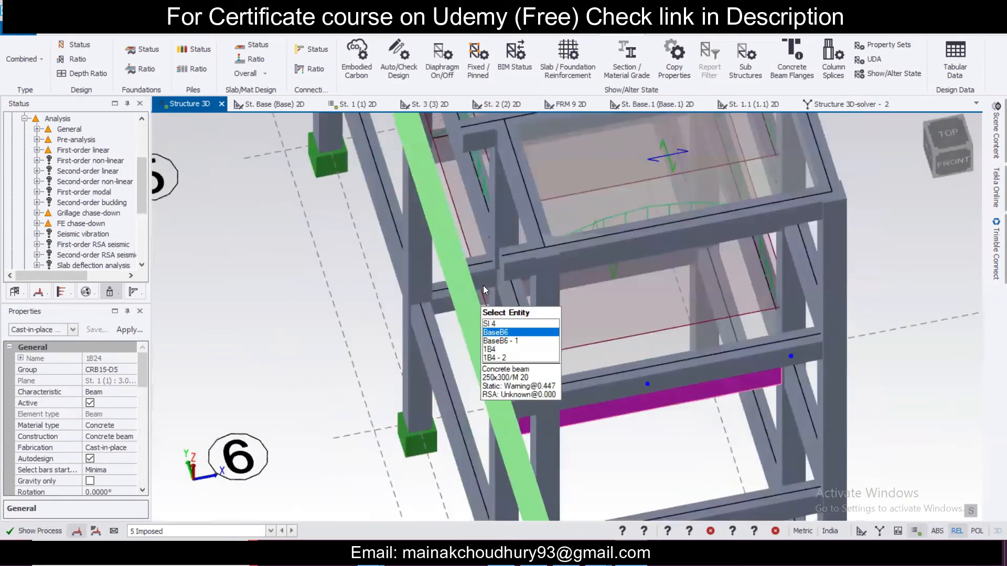
click(460, 272)
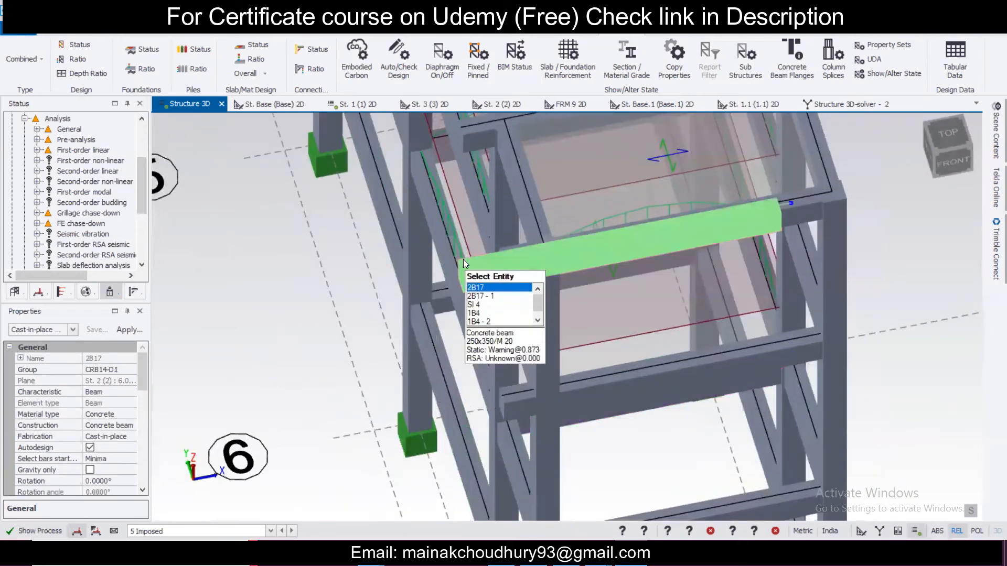
click(461, 267)
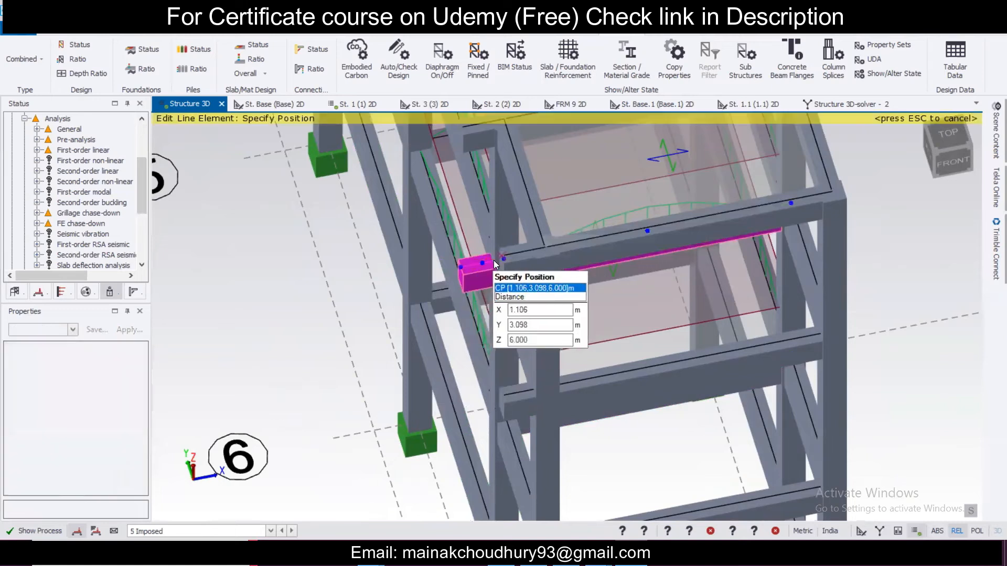
click(495, 260)
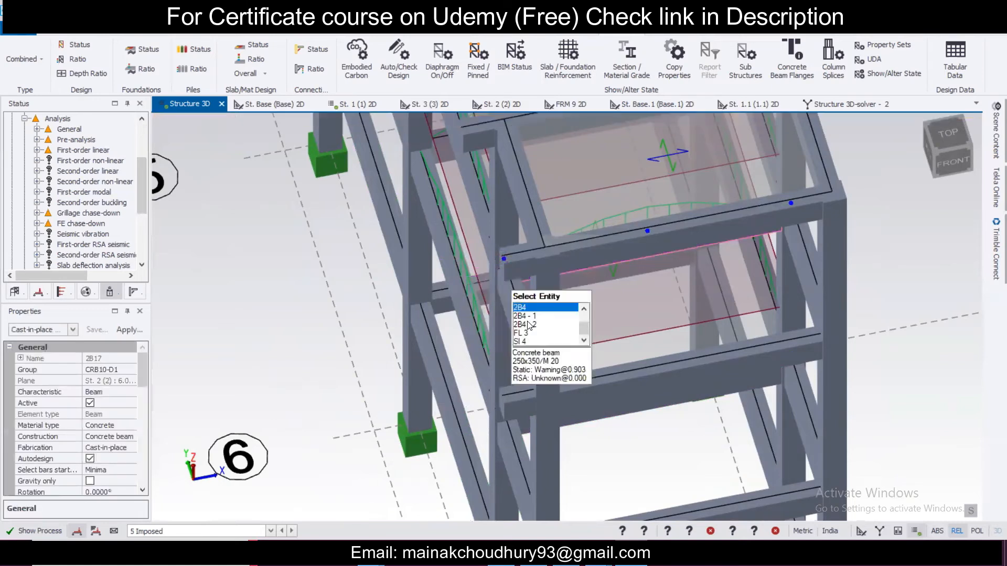
Move the free end node of St. 2 beam 2B16 back to the column node to remove its overhang
click(514, 401)
scroll(521, 439, up, 3)
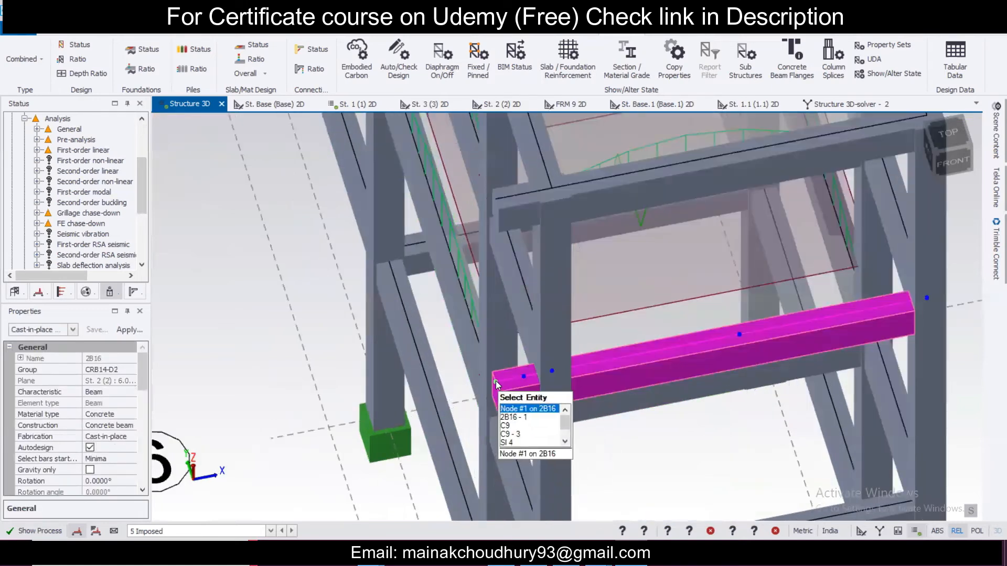
click(495, 382)
click(550, 370)
scroll(537, 356, down, 5)
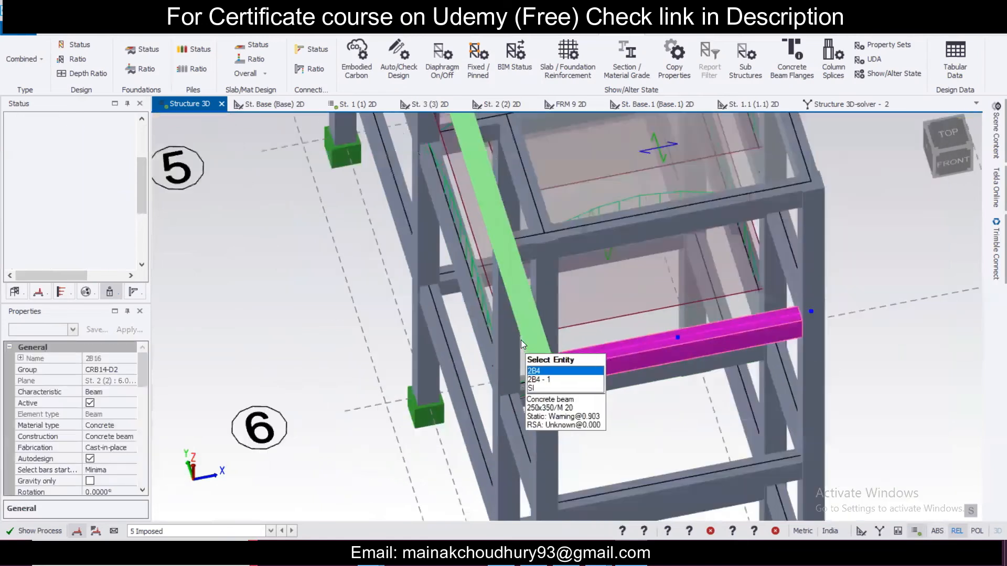
Trim the overhang of St. 3 beam 3B13 by moving its free end node onto the corner column
right_drag(526, 381, 511, 271)
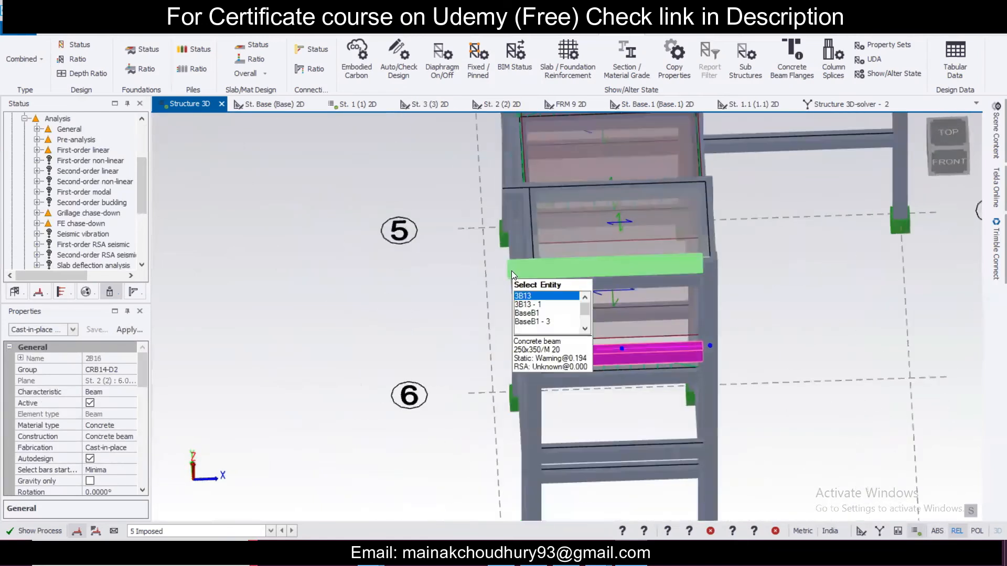
scroll(512, 273, up, 2)
click(514, 278)
right_drag(433, 349, 469, 371)
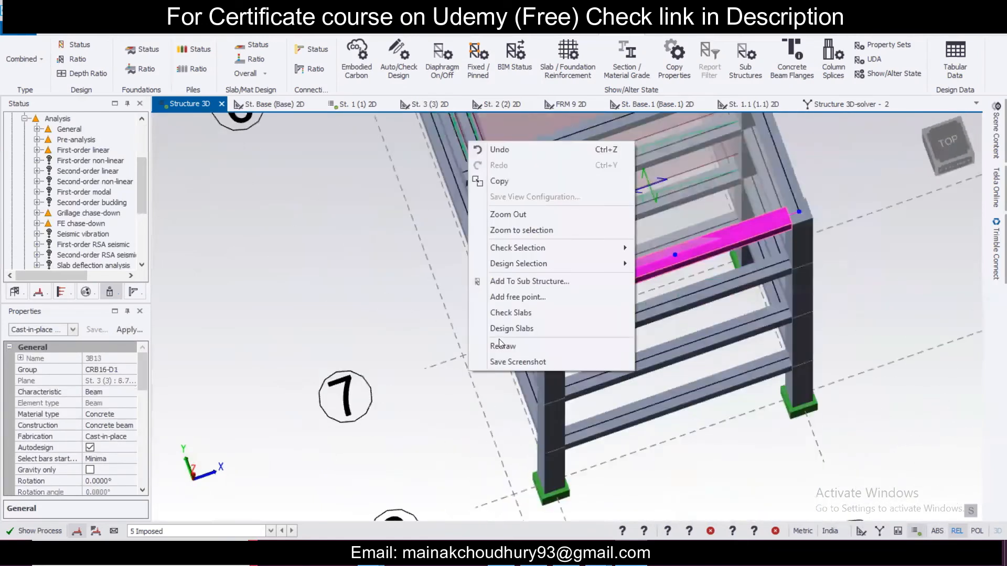
click(373, 363)
scroll(521, 309, up, 2)
click(508, 309)
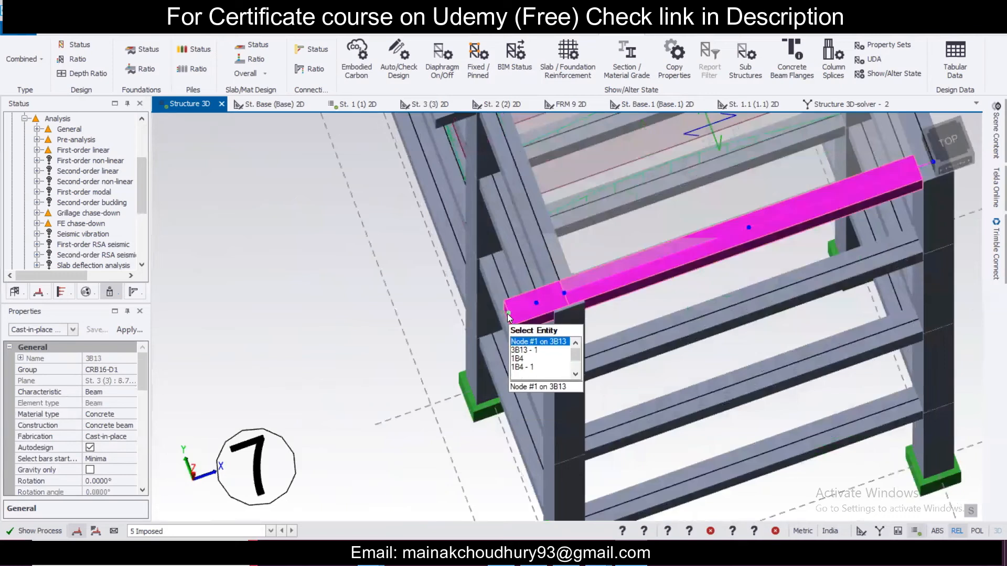
click(508, 312)
click(564, 293)
scroll(534, 306, down, 5)
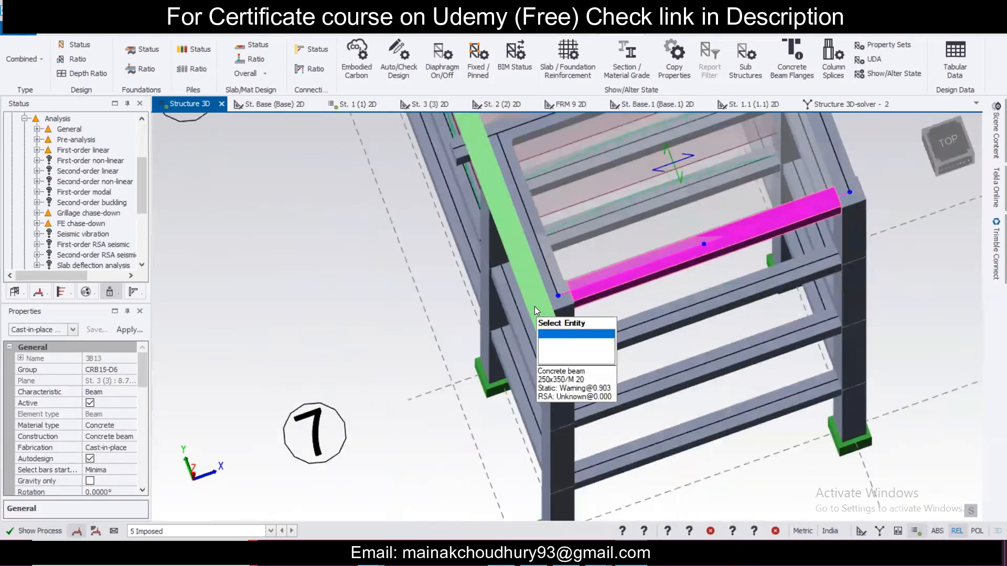
Trim the overhang of St. 3 beam 3B12 by moving its free end node back to the supporting column
click(470, 206)
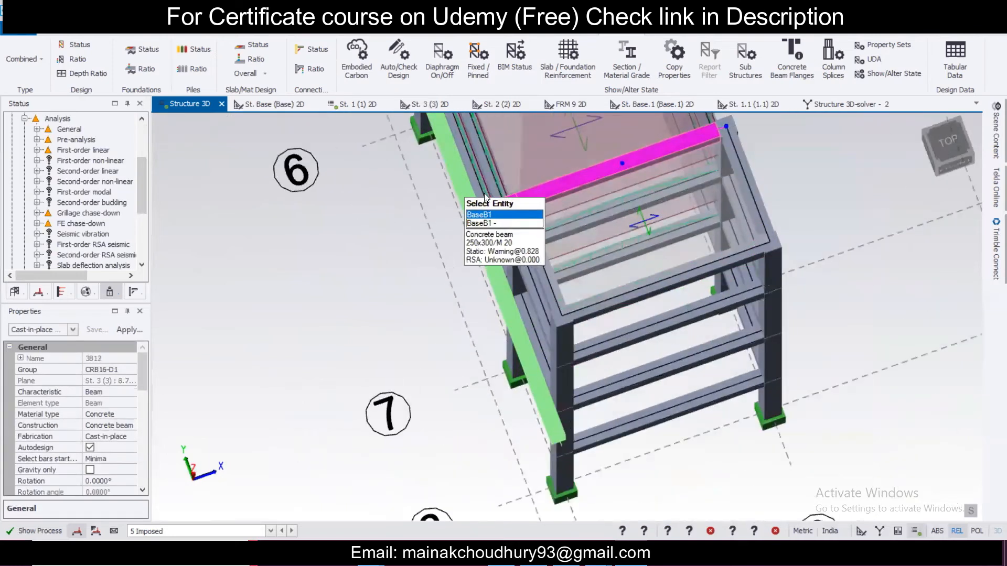
scroll(472, 210, up, 5)
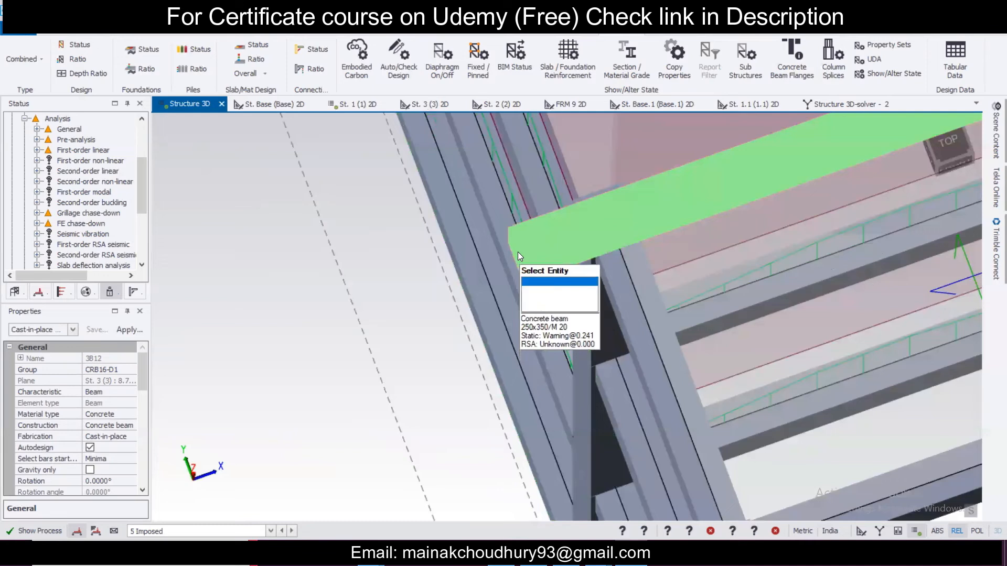
click(515, 247)
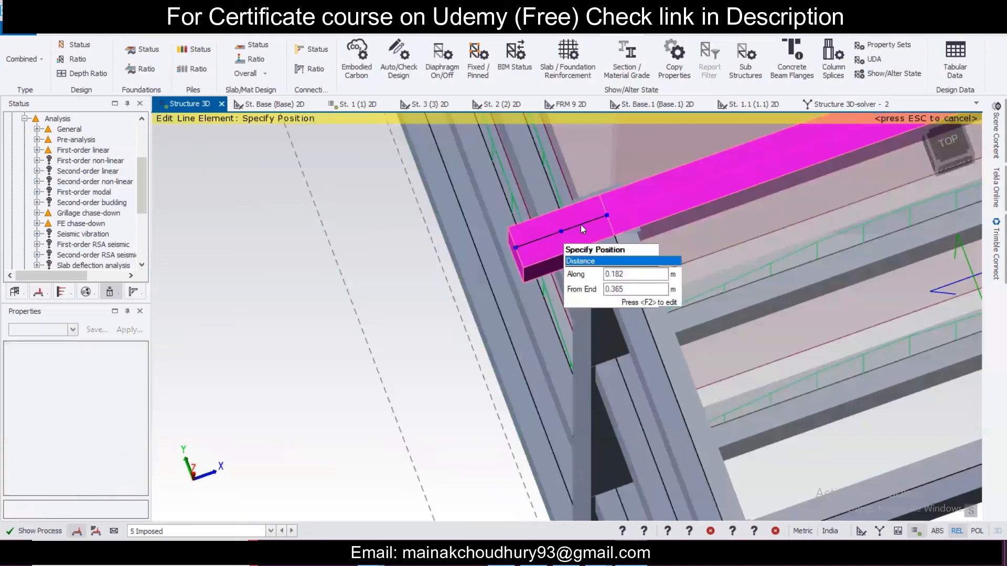
click(609, 217)
scroll(562, 230, down, 3)
scroll(606, 313, down, 3)
scroll(607, 312, up, 1)
Clear the selection and inspect the whole 3D frame from several sides to check the trimmed beam ends
right_drag(608, 309, 682, 141)
right_drag(596, 232, 558, 325)
key(Escape)
scroll(559, 374, up, 1)
scroll(559, 378, down, 2)
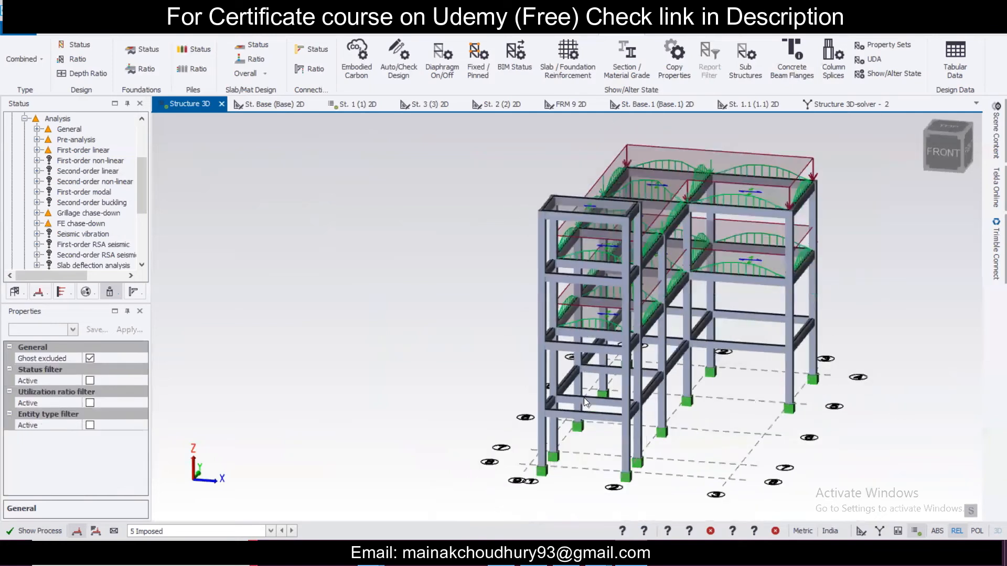
right_drag(584, 397, 476, 393)
right_drag(595, 402, 737, 389)
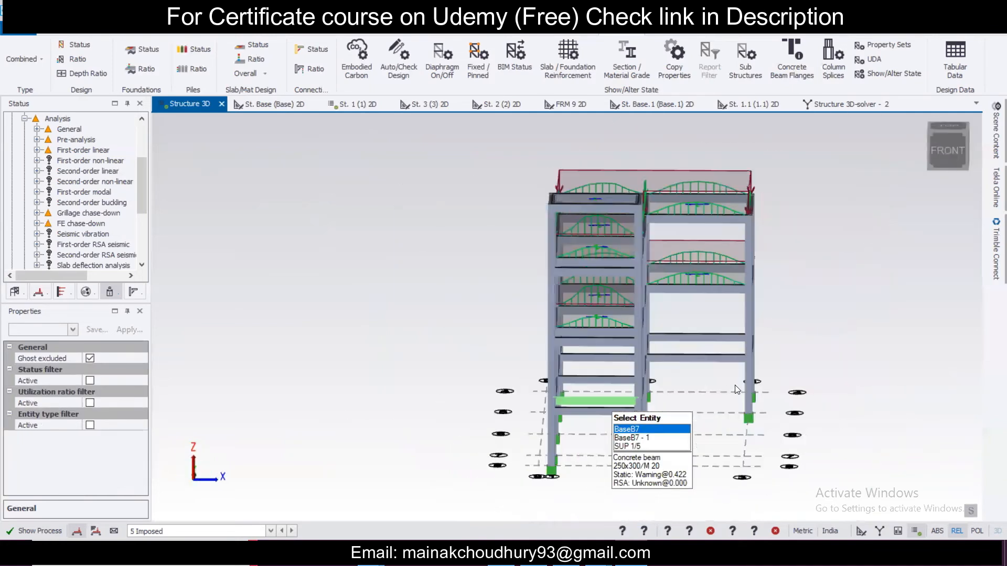
right_drag(737, 389, 847, 359)
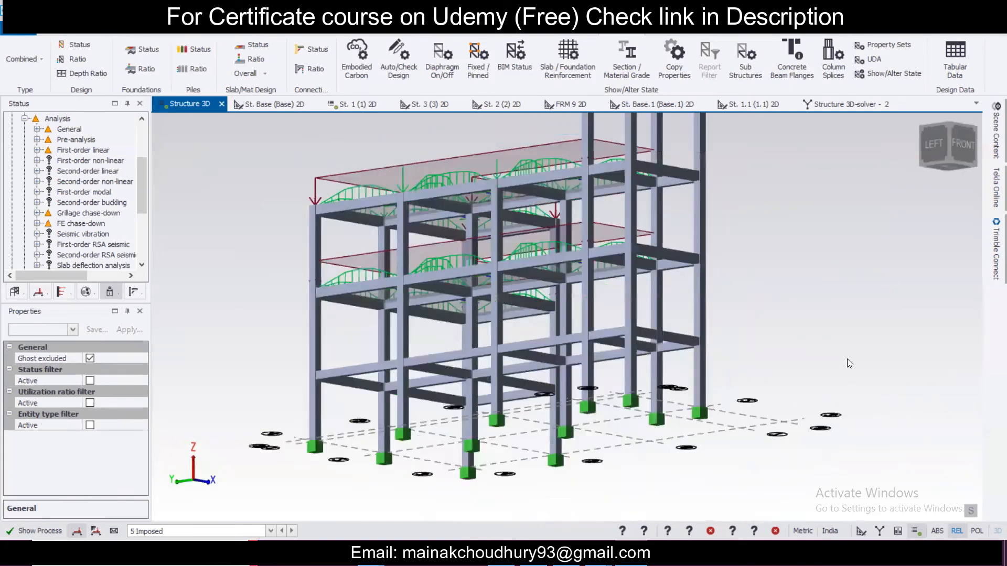
right_drag(797, 424, 231, 372)
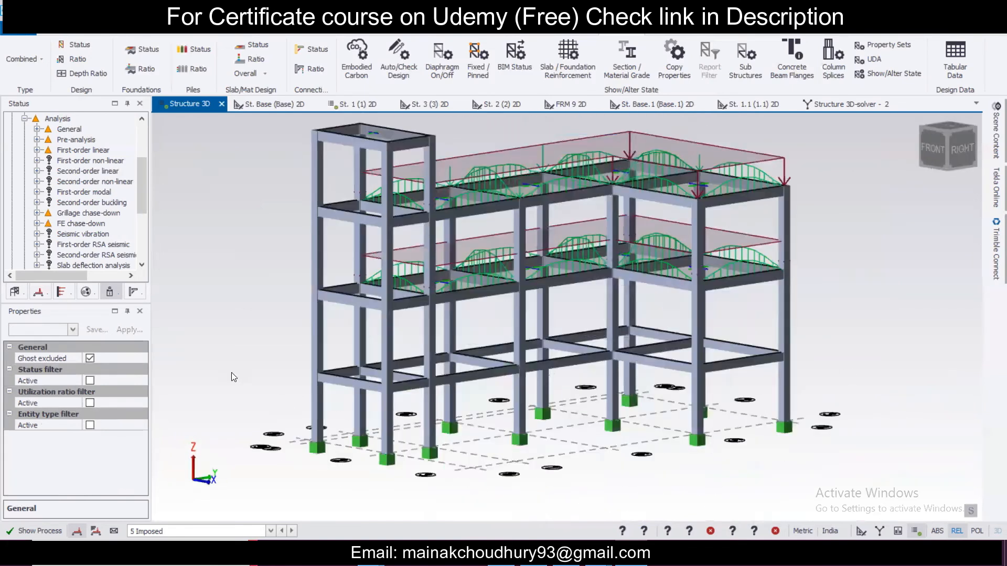
scroll(234, 362, up, 2)
scroll(389, 385, down, 3)
scroll(291, 376, up, 3)
scroll(271, 115, down, 2)
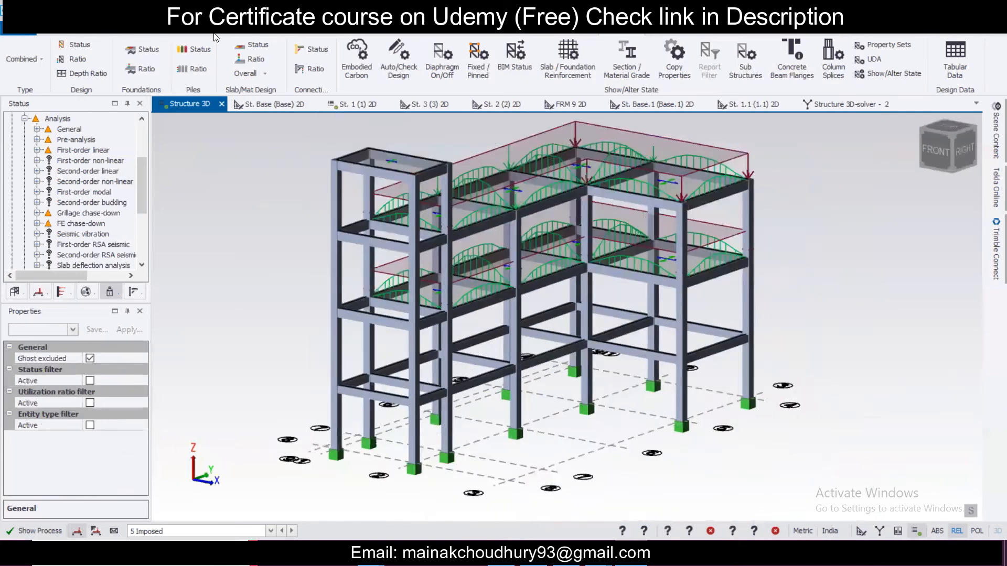
Run Design All (Static) on the trimmed structure and inspect the design status of all members in 3D
click(741, 104)
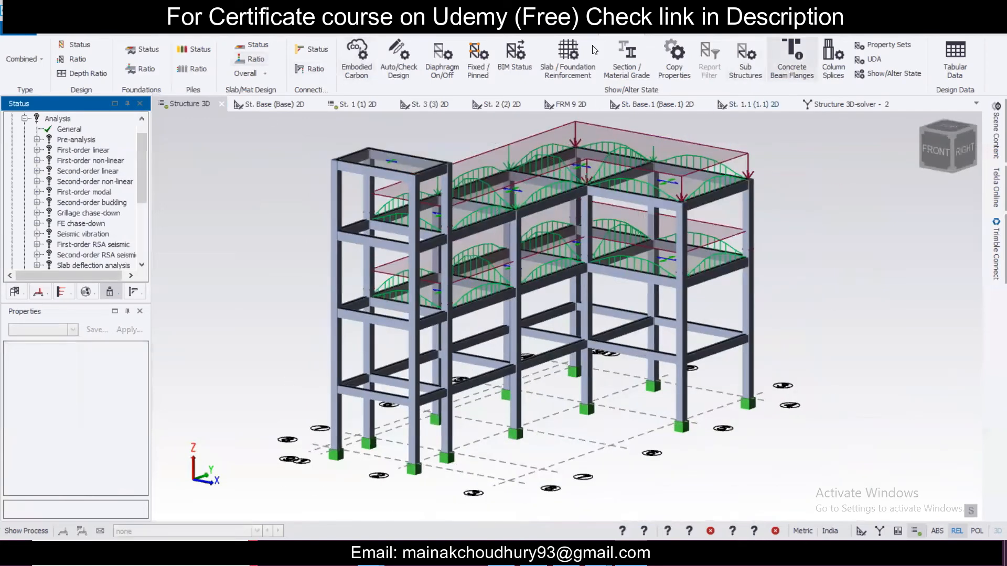
click(357, 28)
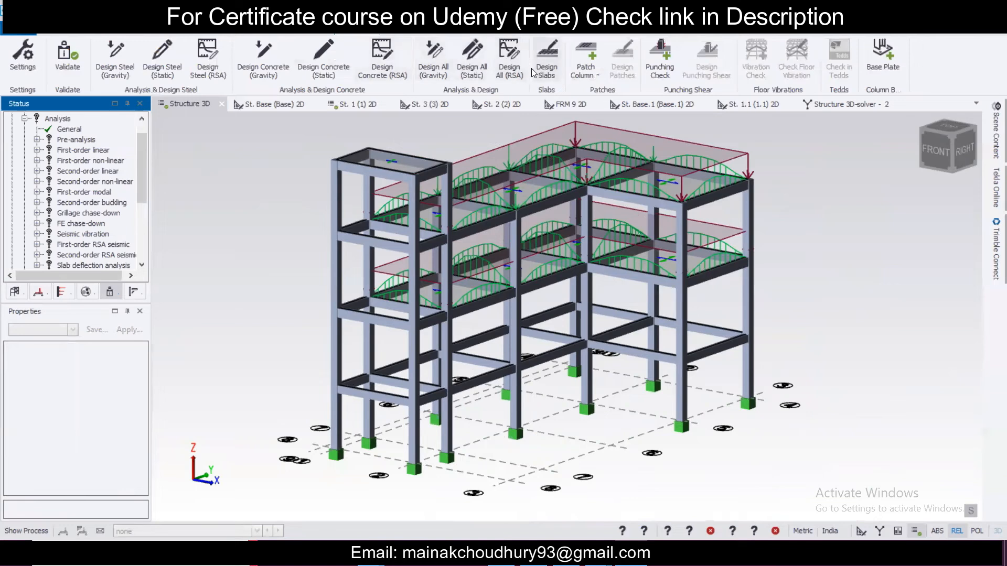
click(470, 61)
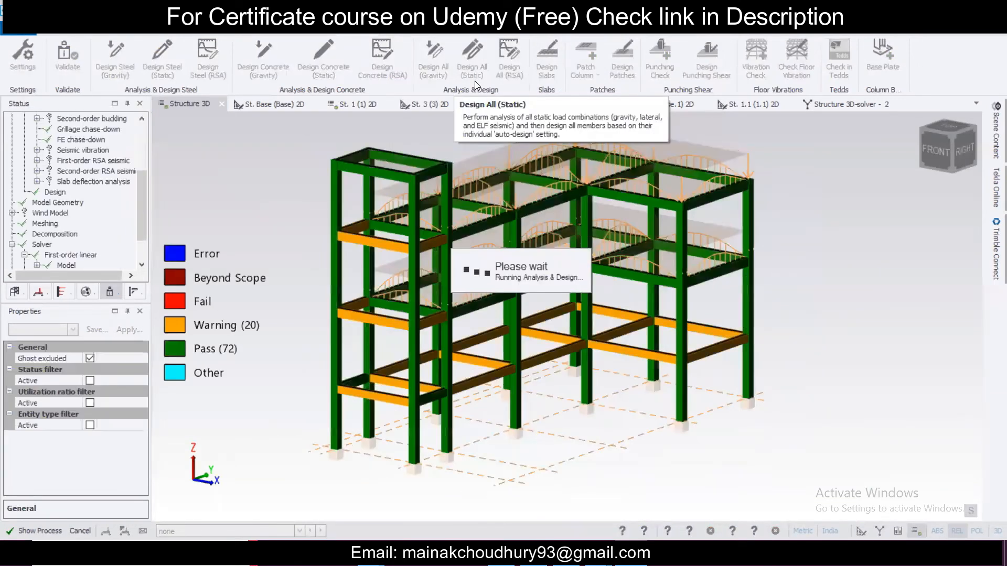
scroll(126, 188, up, 1)
scroll(128, 184, down, 2)
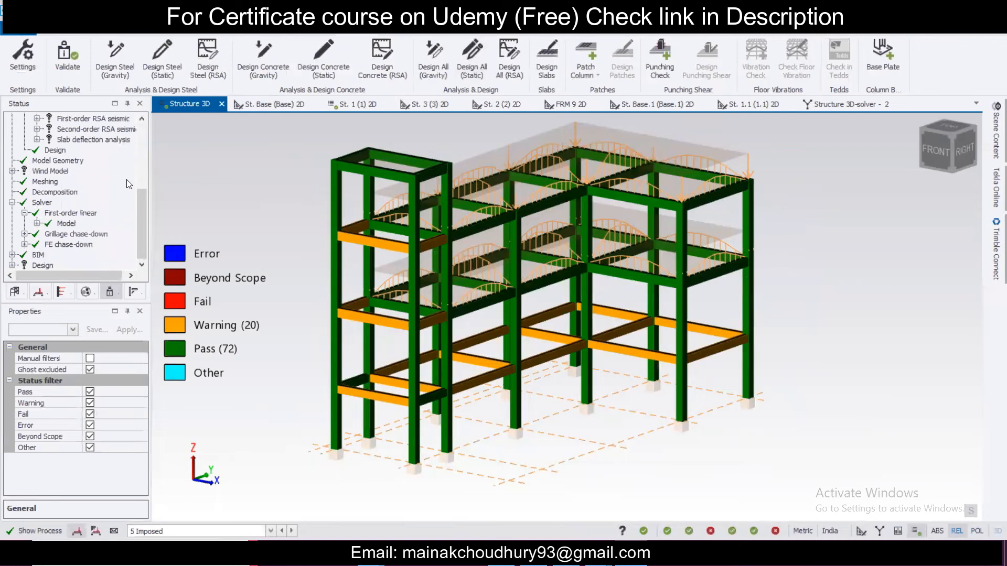
scroll(354, 328, up, 3)
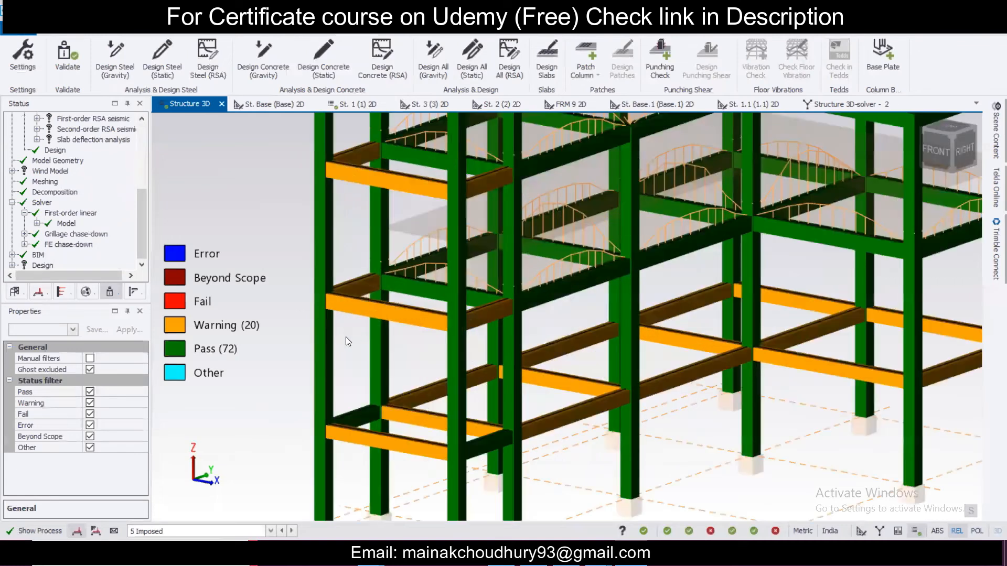
scroll(345, 337, down, 3)
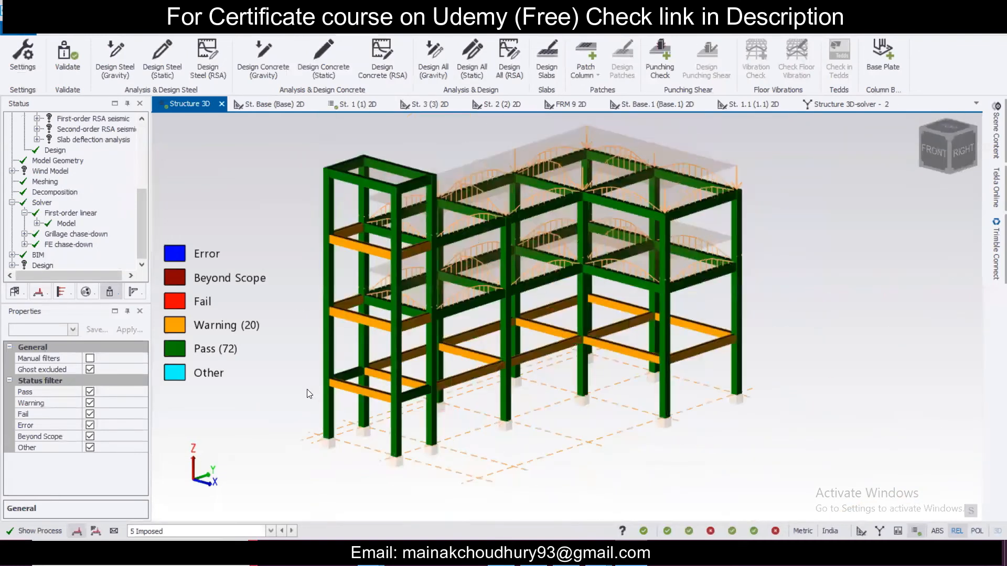
Display the Dead, Seismic Dir1 and Imposed loadcases in turn and examine the loads on the 3D frame
click(224, 531)
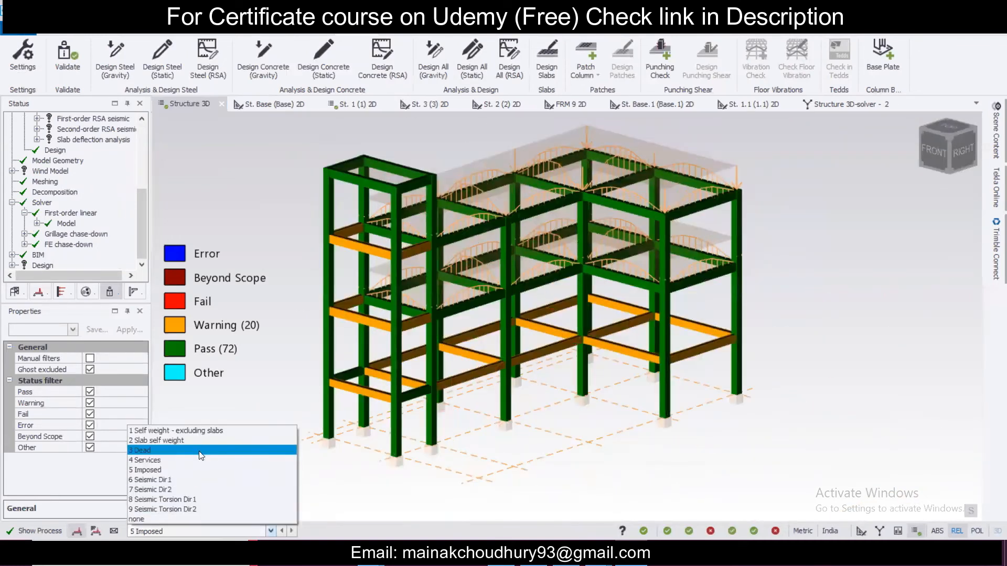
click(202, 451)
click(199, 532)
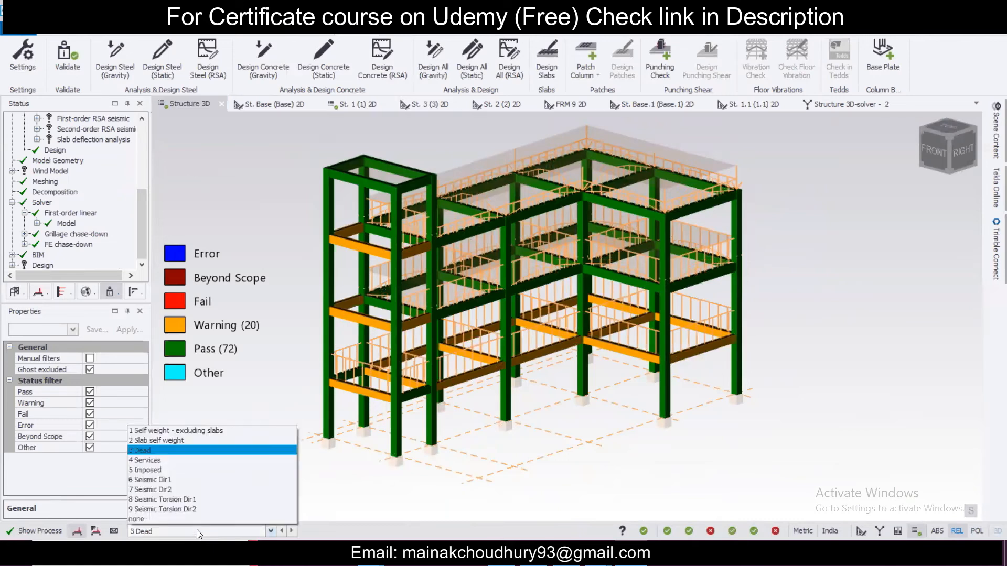
click(204, 478)
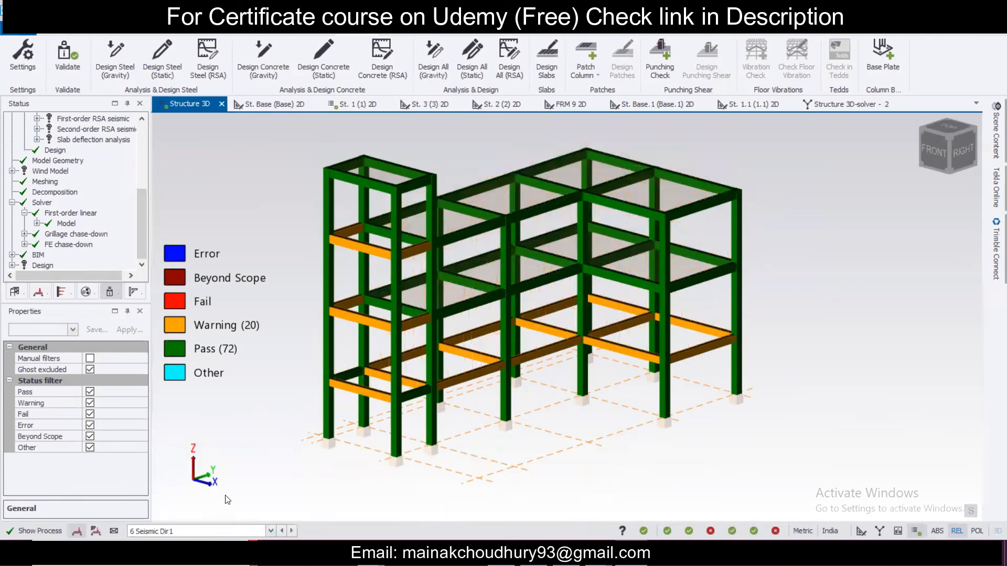
click(209, 531)
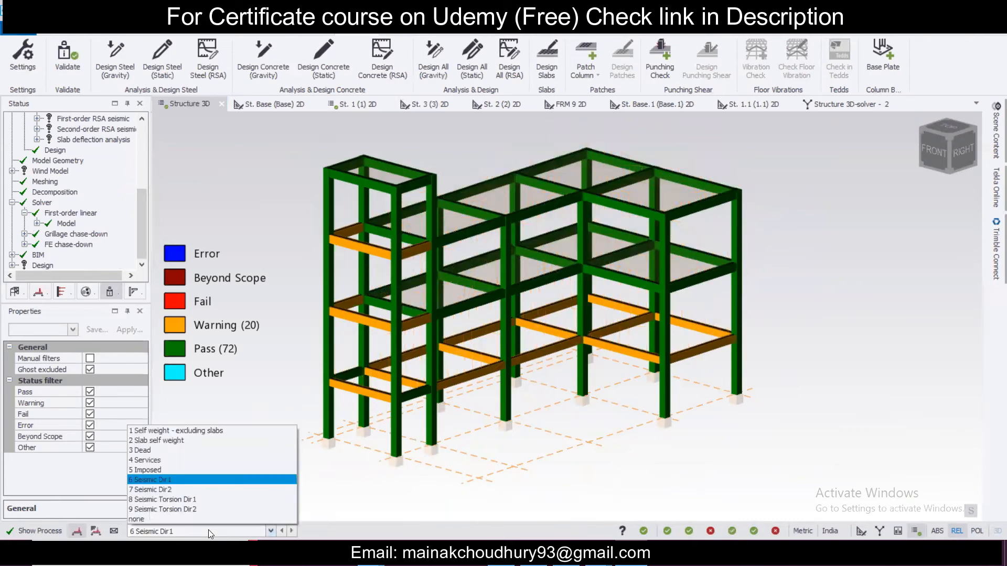
click(189, 467)
right_drag(374, 390, 363, 410)
right_drag(499, 414, 511, 416)
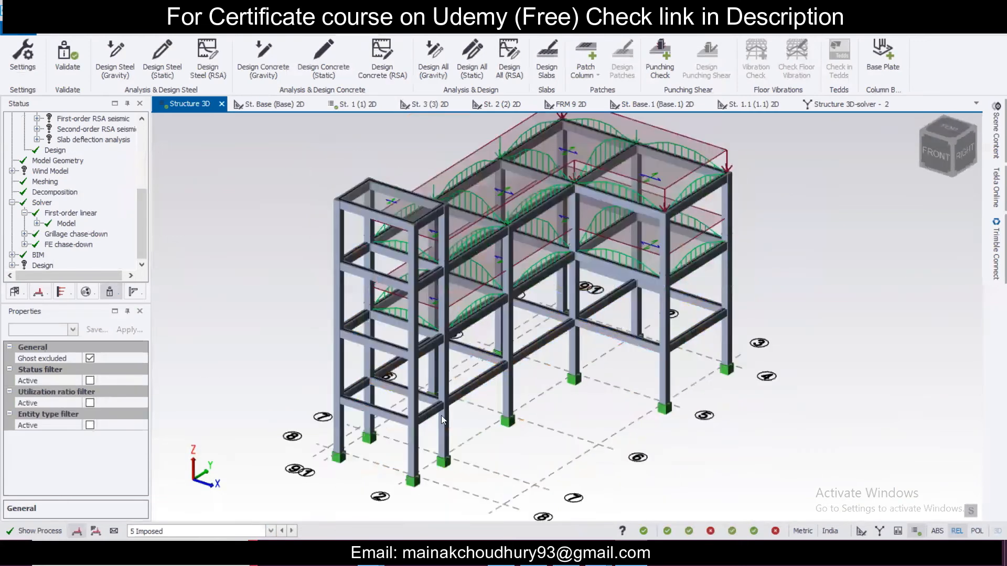
Make 3 Dead the active loadcase and inspect the beam loads around the stair tower
click(194, 530)
click(199, 451)
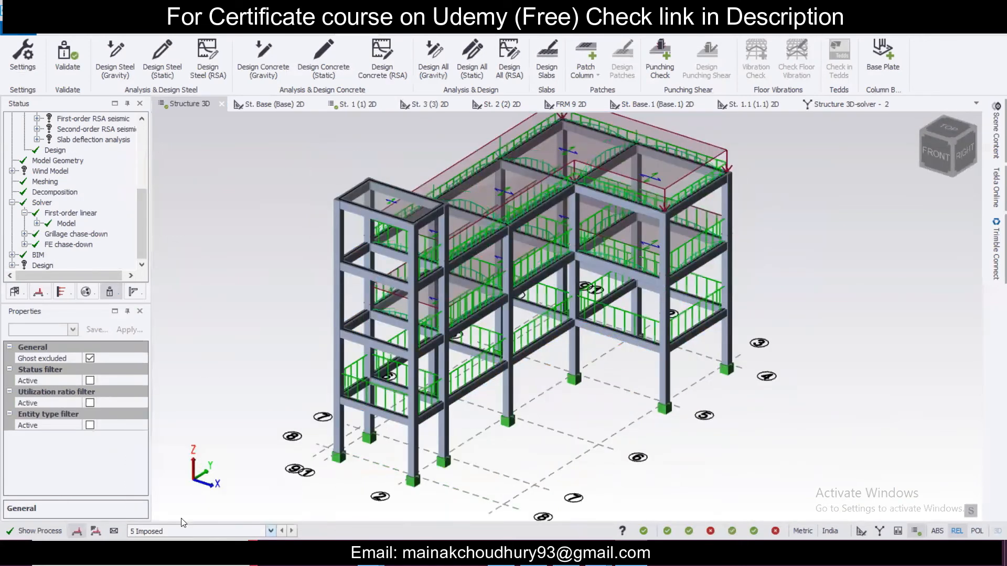
click(178, 531)
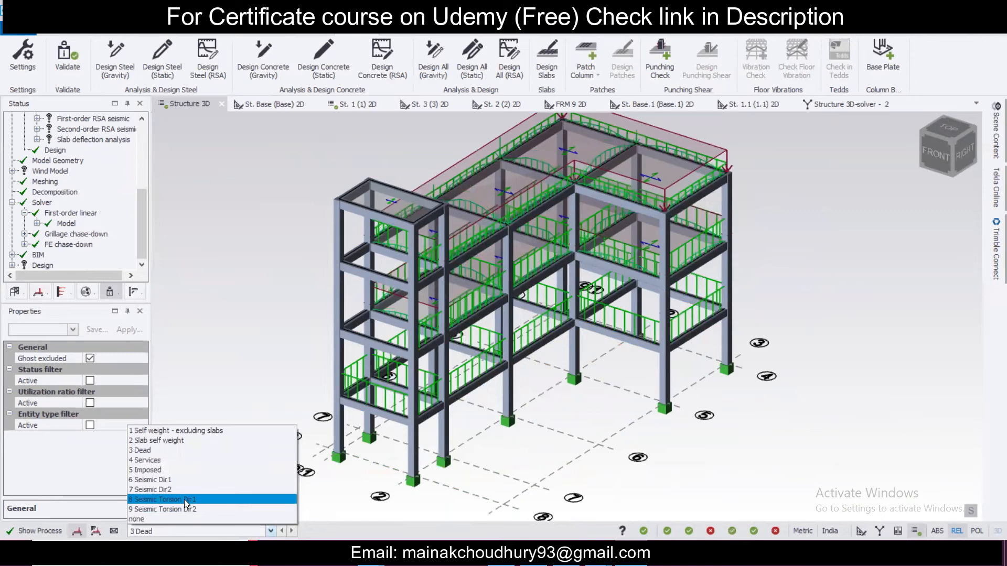
click(230, 527)
right_drag(445, 424, 470, 393)
scroll(454, 337, up, 3)
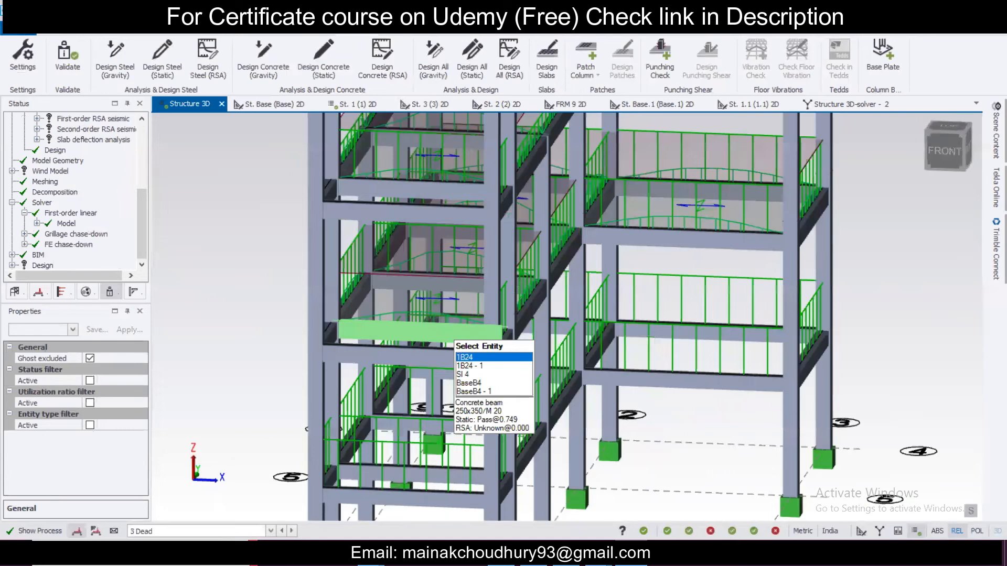
Apply a full UDL member load of 7 kN/m to a frame beam in the Dead loadcase
click(255, 31)
click(650, 58)
click(115, 402)
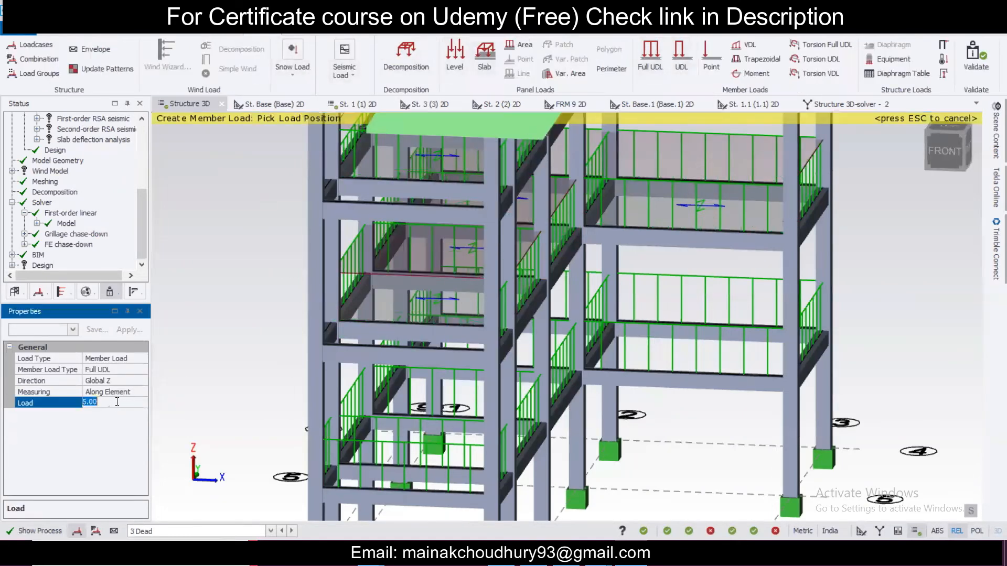
text(7)
key(Return)
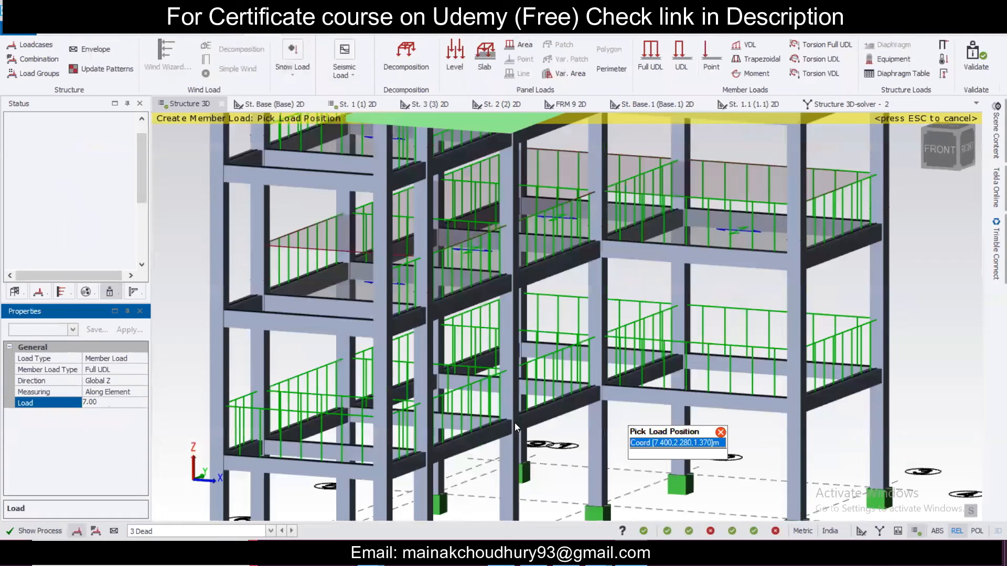
right_drag(308, 360, 301, 335)
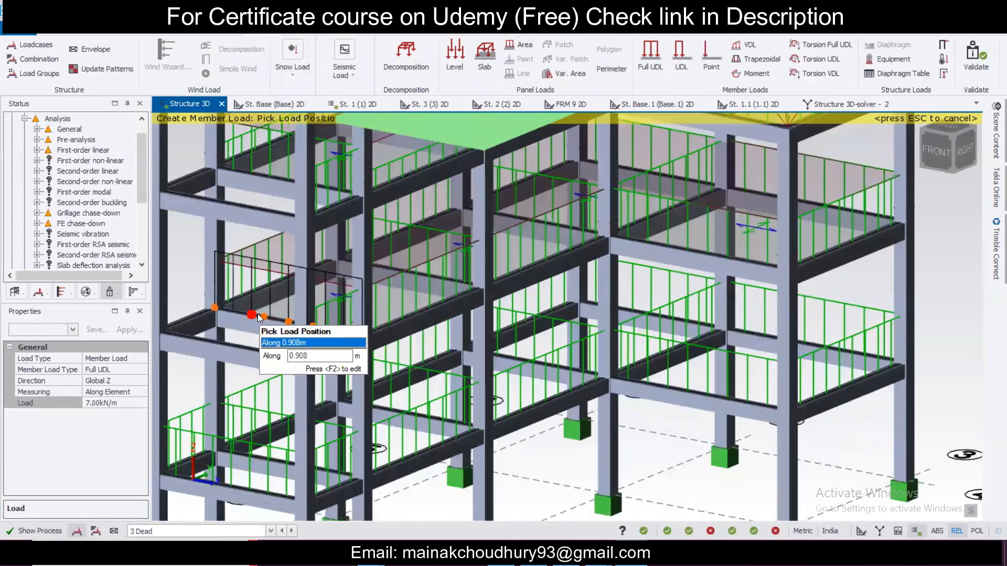
scroll(454, 376, down, 3)
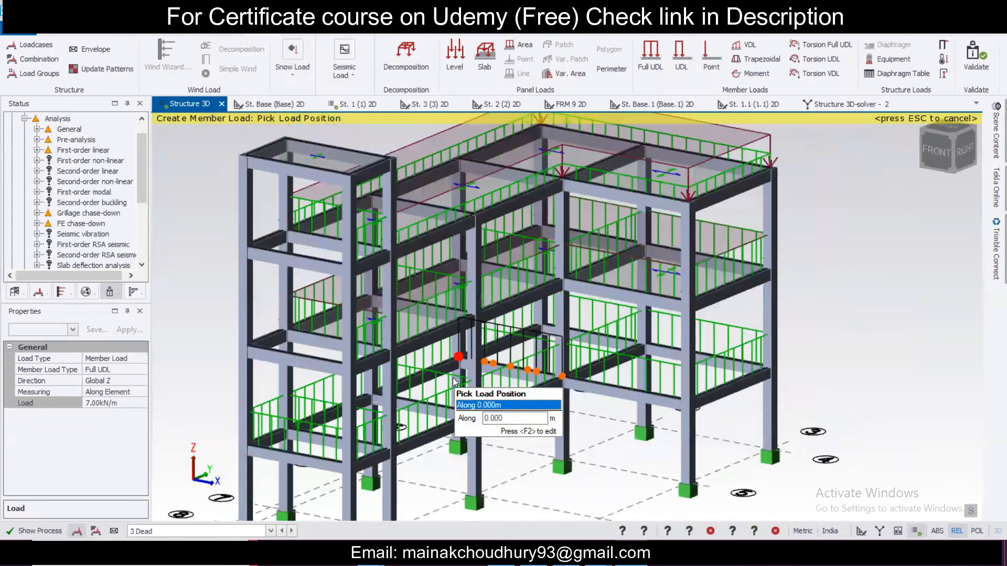
key(Escape)
scroll(453, 379, down, 1)
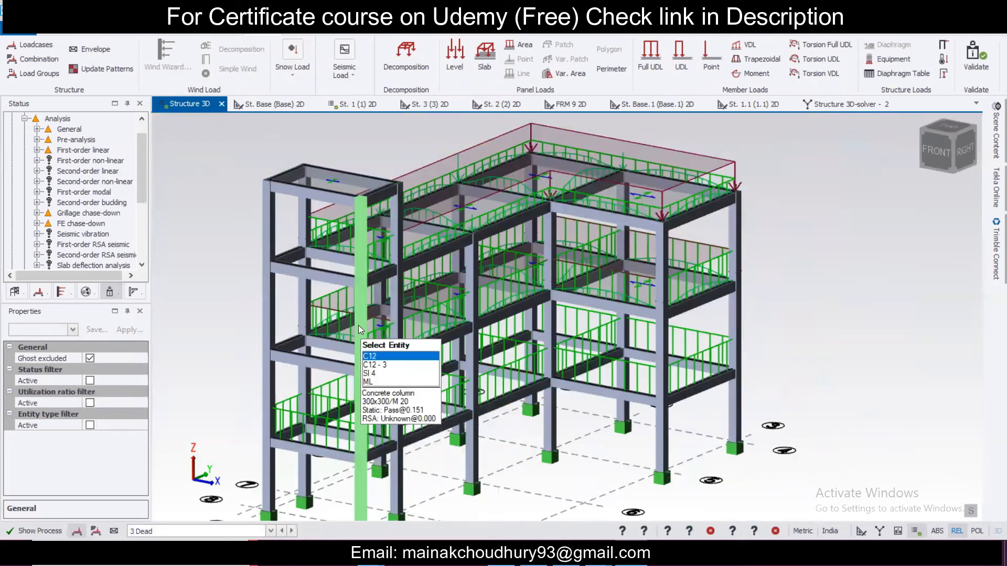
scroll(358, 326, down, 2)
scroll(377, 451, up, 3)
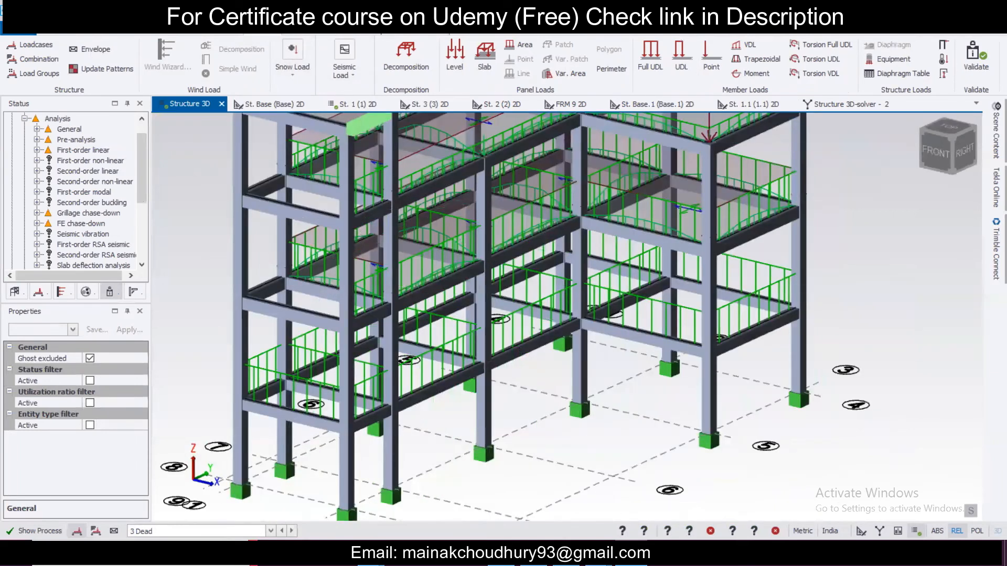
click(484, 55)
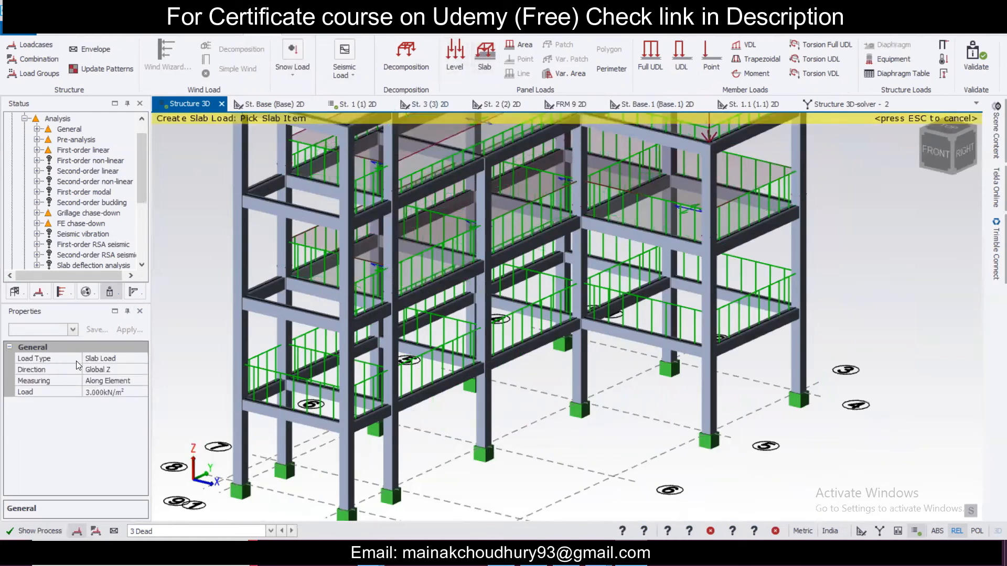
key(Escape)
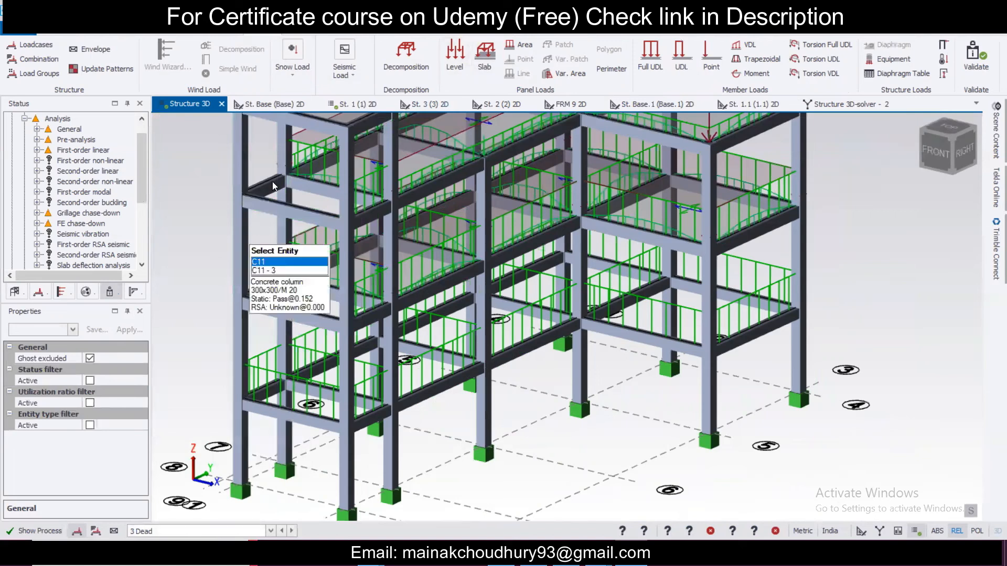
Try to model a sloping flat slab for the stair from the base-level beam up to the St. 1 beam of the stair tower
click(190, 36)
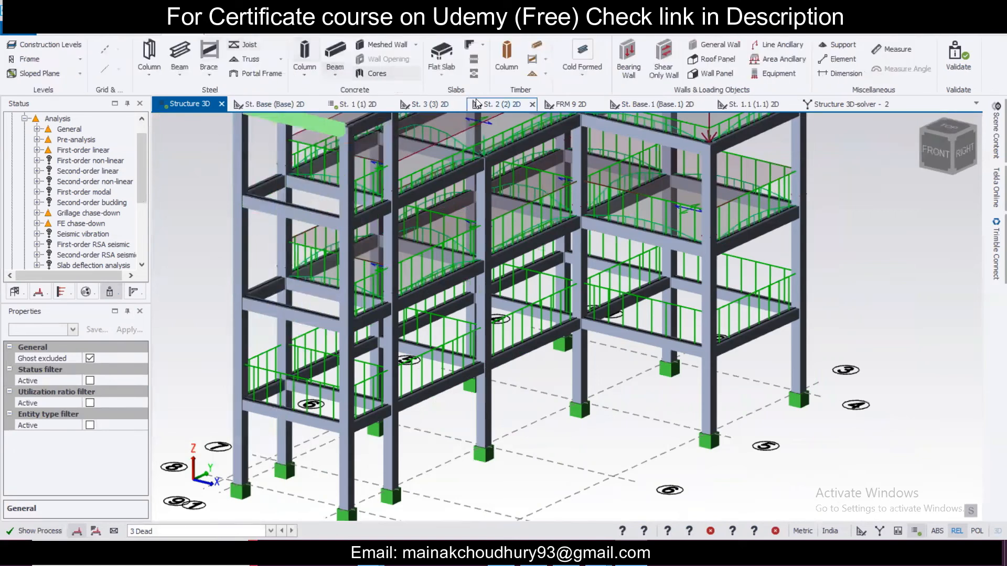
click(443, 74)
click(73, 329)
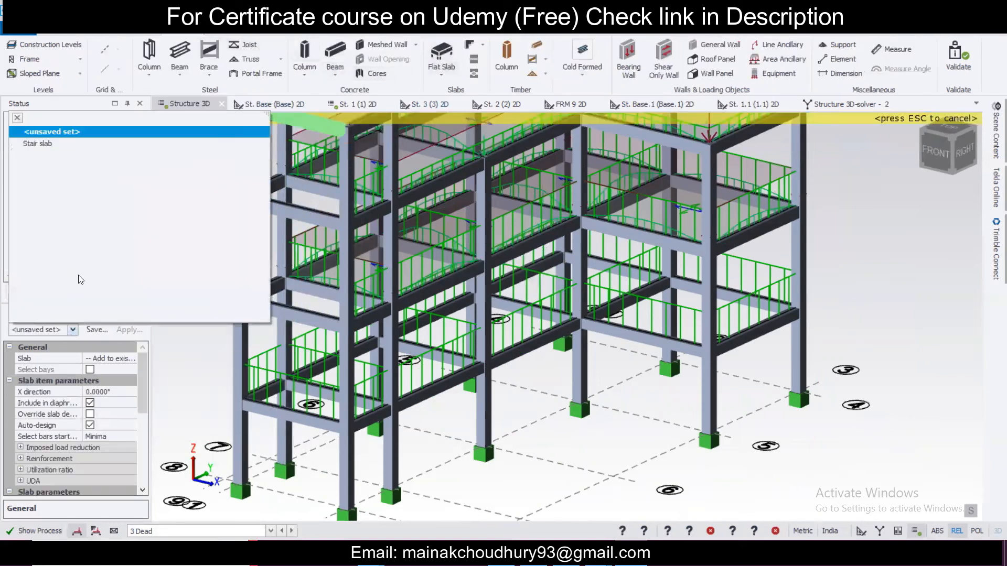
scroll(367, 431, down, 1)
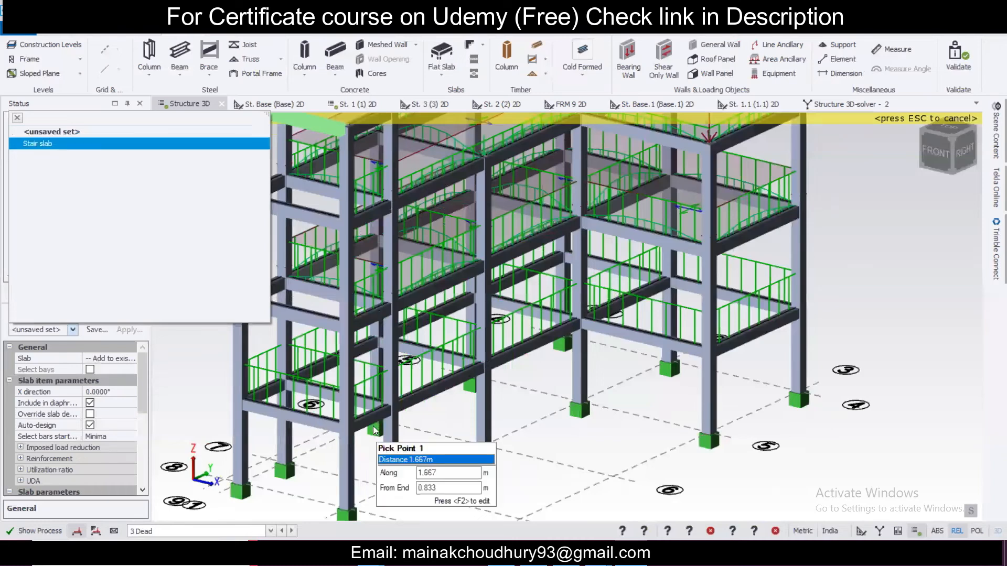
right_drag(415, 434, 359, 438)
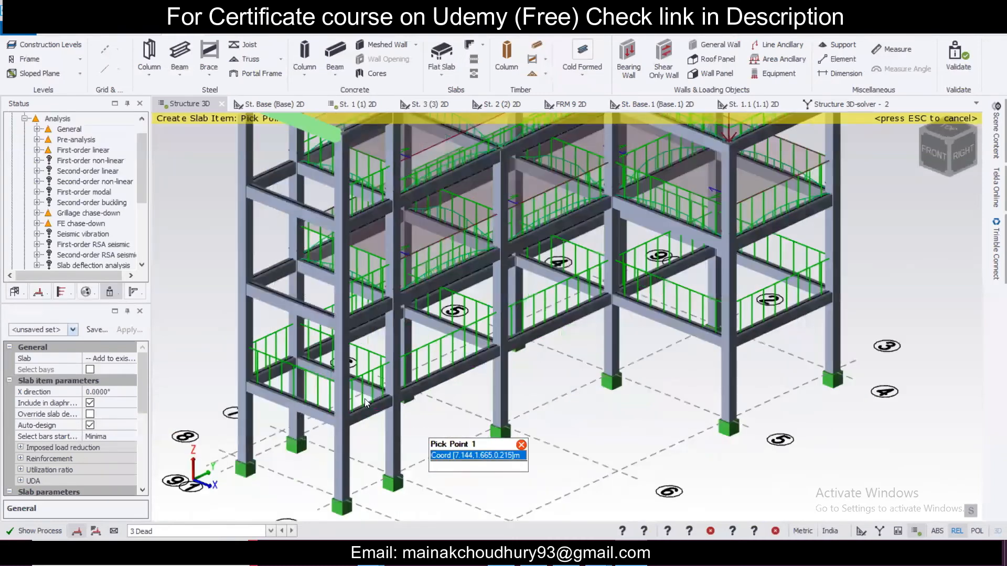
scroll(367, 399, up, 2)
click(383, 405)
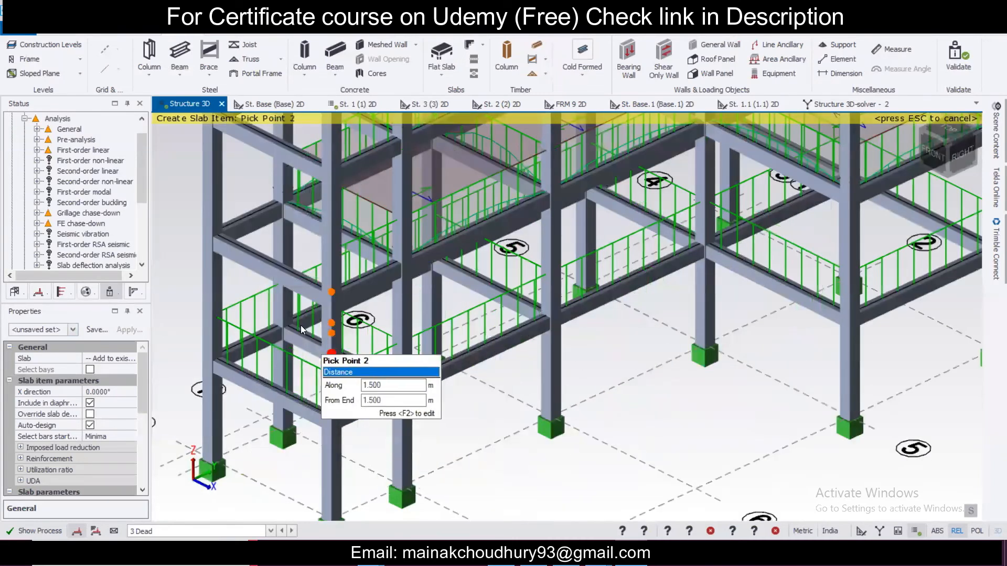
click(250, 218)
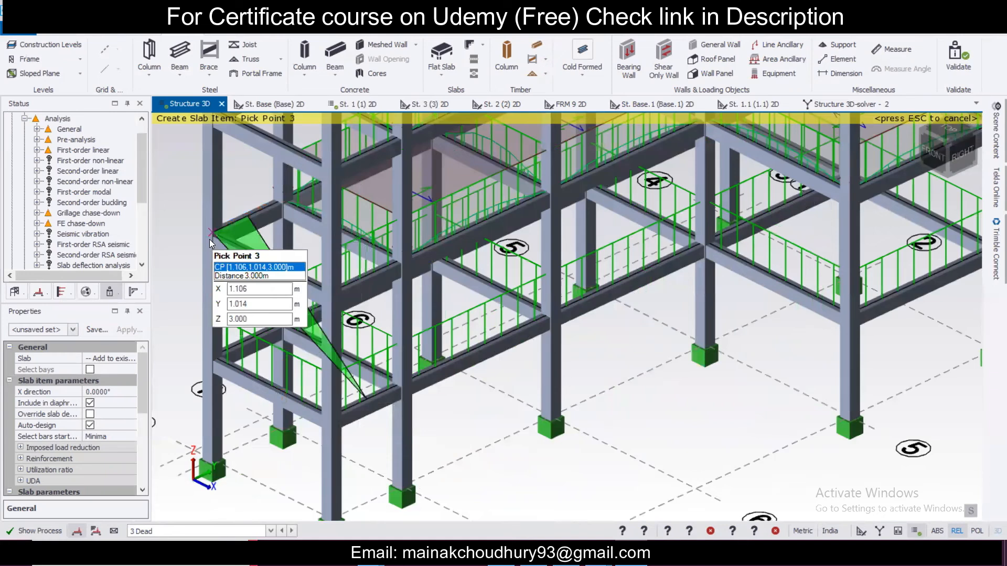
click(209, 239)
click(329, 409)
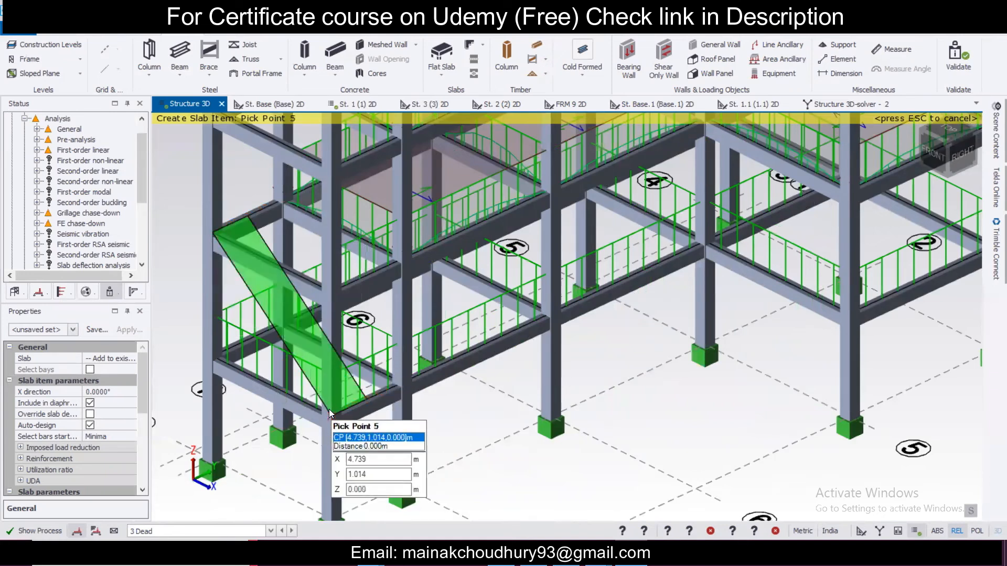
click(329, 409)
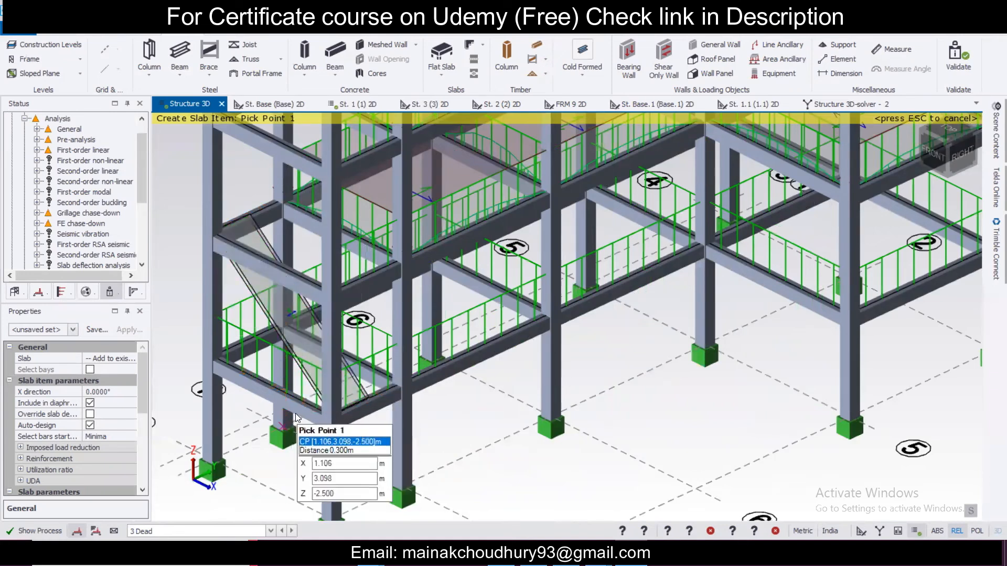
Show the Structure tree with its levels, members and slabs in place of the Status tree and dock it
middle_drag(316, 412, 383, 374)
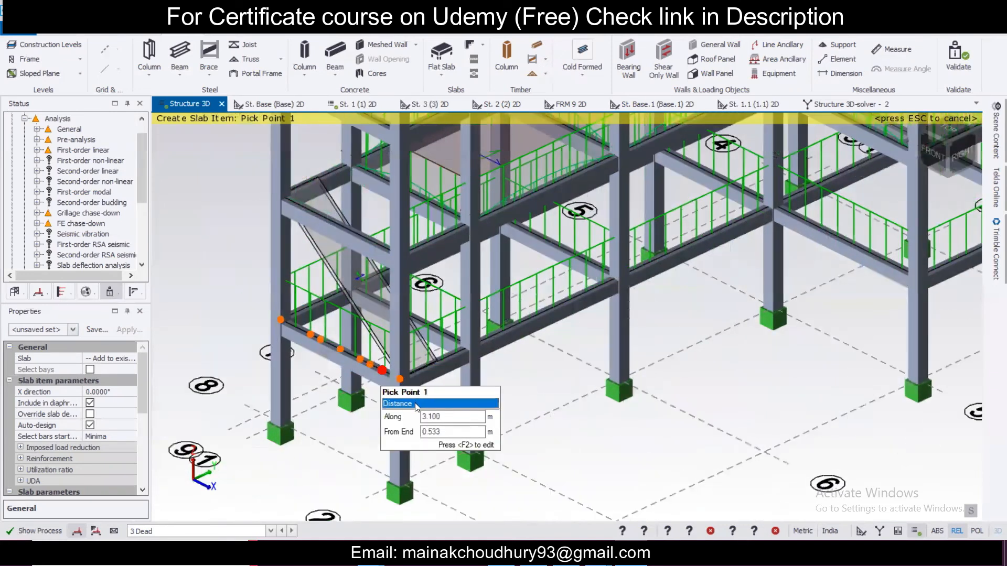
right_drag(414, 407, 417, 409)
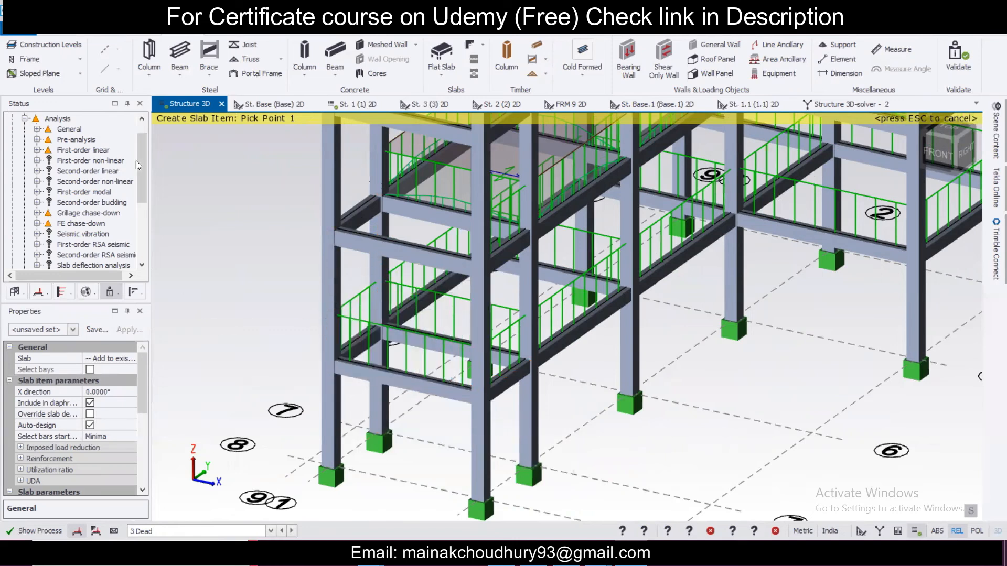
drag(142, 168, 144, 160)
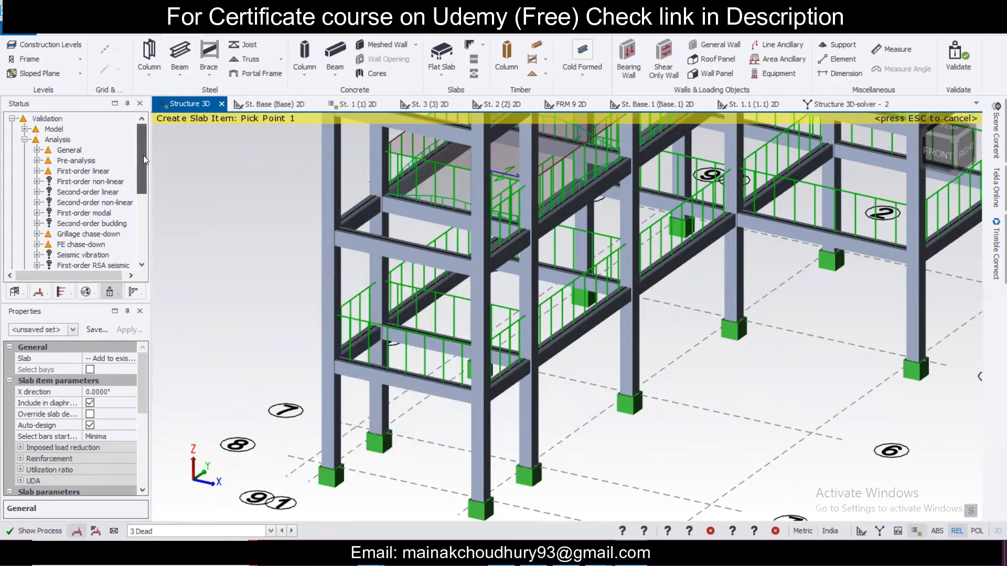
click(22, 295)
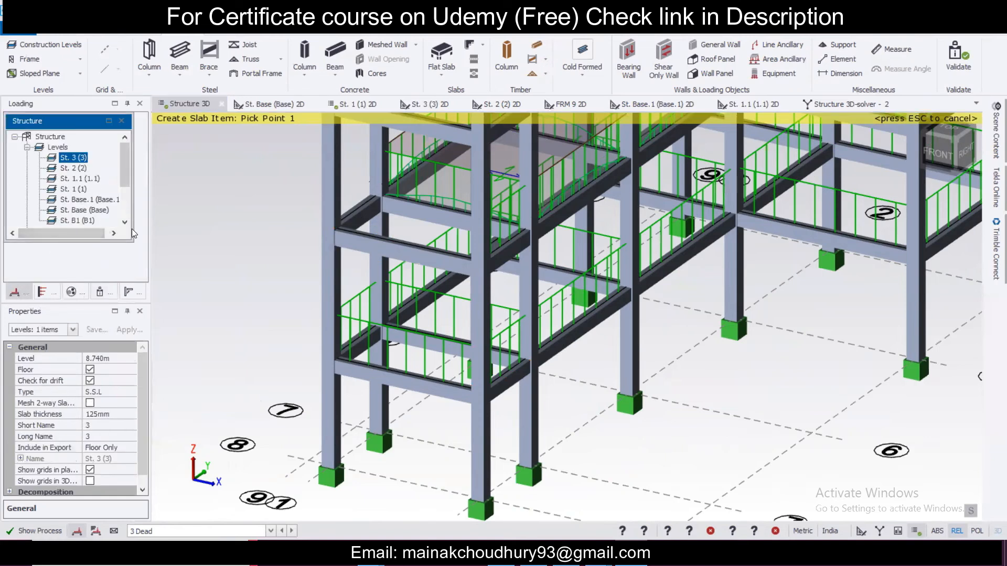
drag(89, 128, 73, 101)
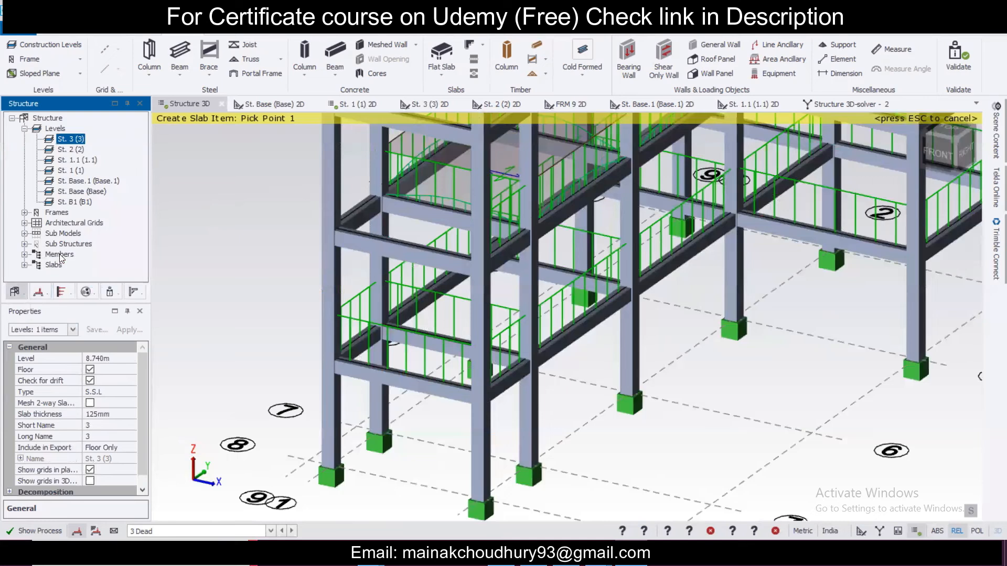
Create a frame on grid line 1 and open its FRM 1 elevation view
click(25, 213)
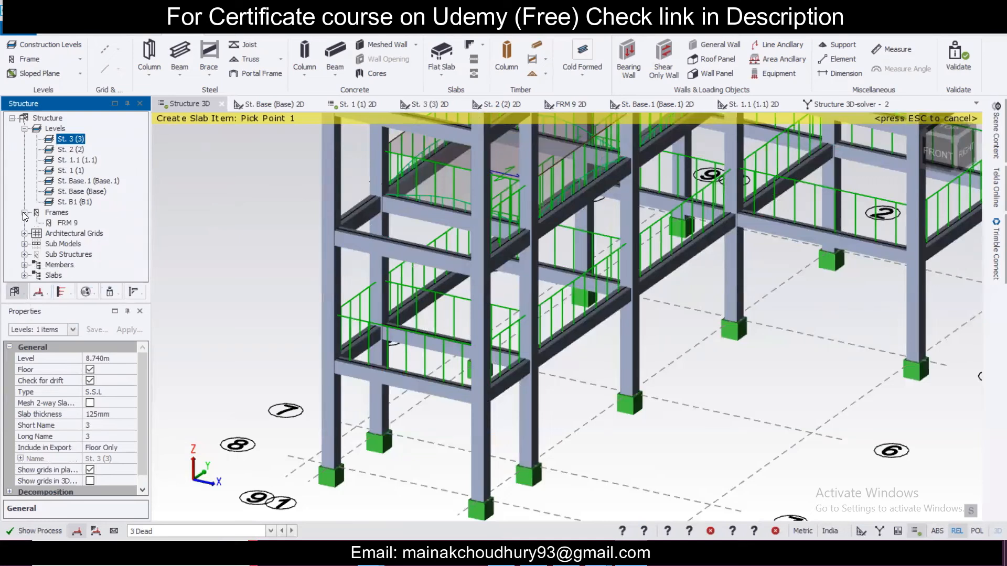
scroll(287, 301, down, 2)
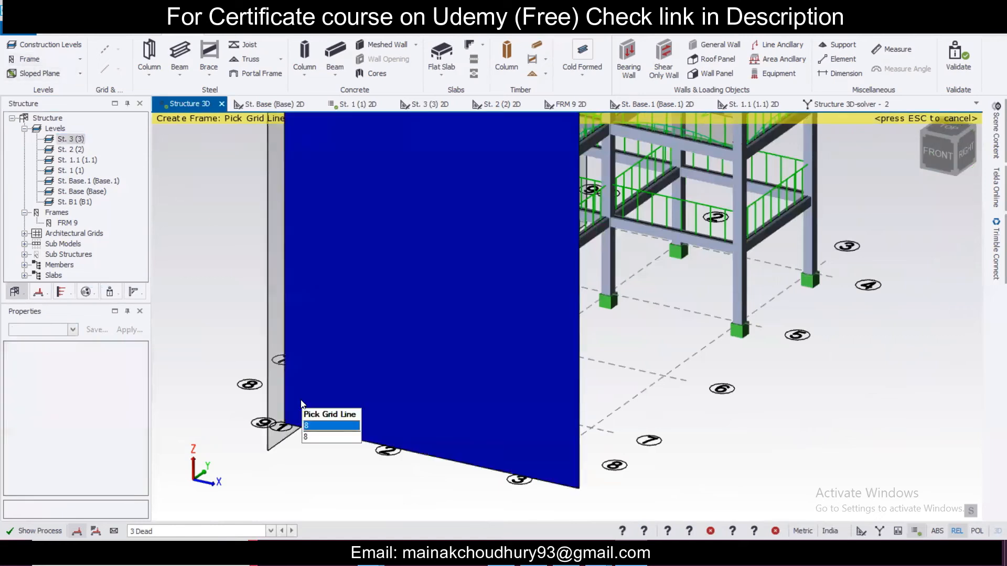
right_drag(310, 446, 427, 422)
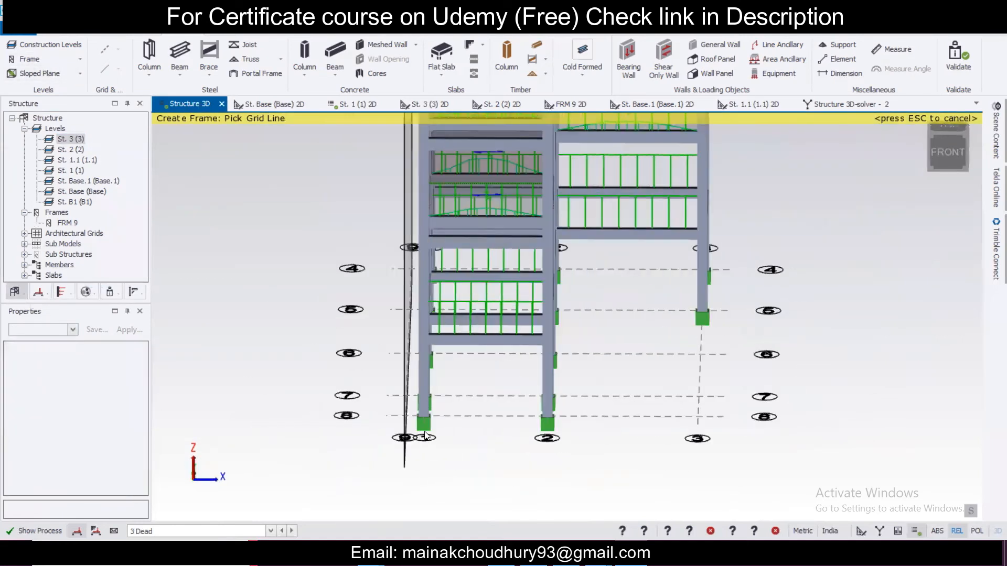
click(426, 435)
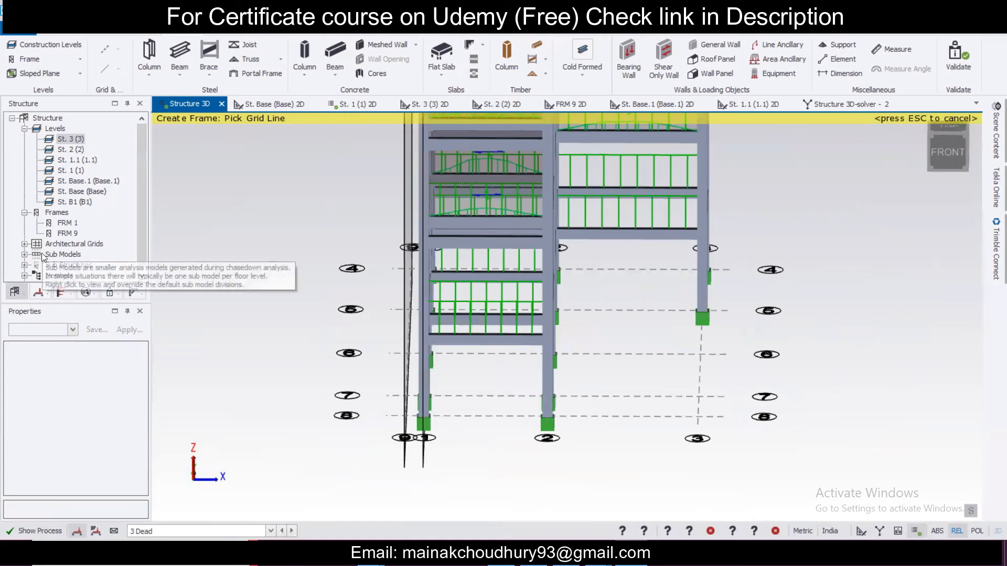
double_click(67, 225)
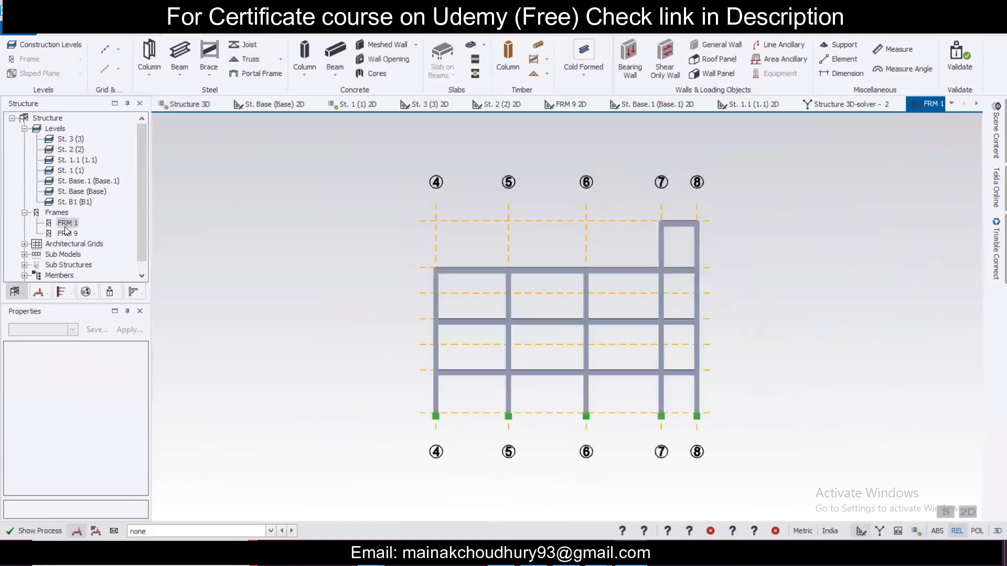
scroll(747, 339, up, 5)
scroll(739, 413, up, 1)
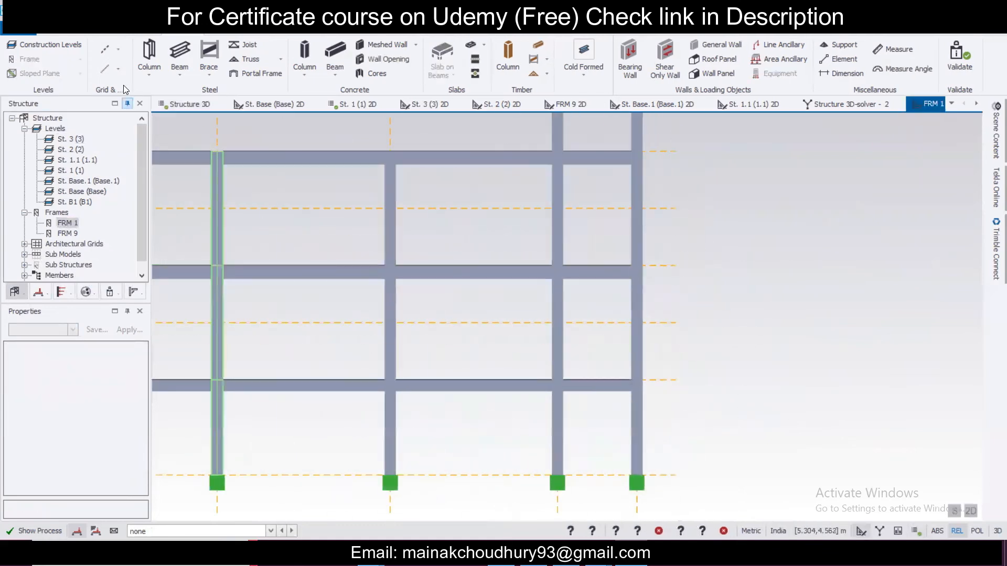
click(120, 48)
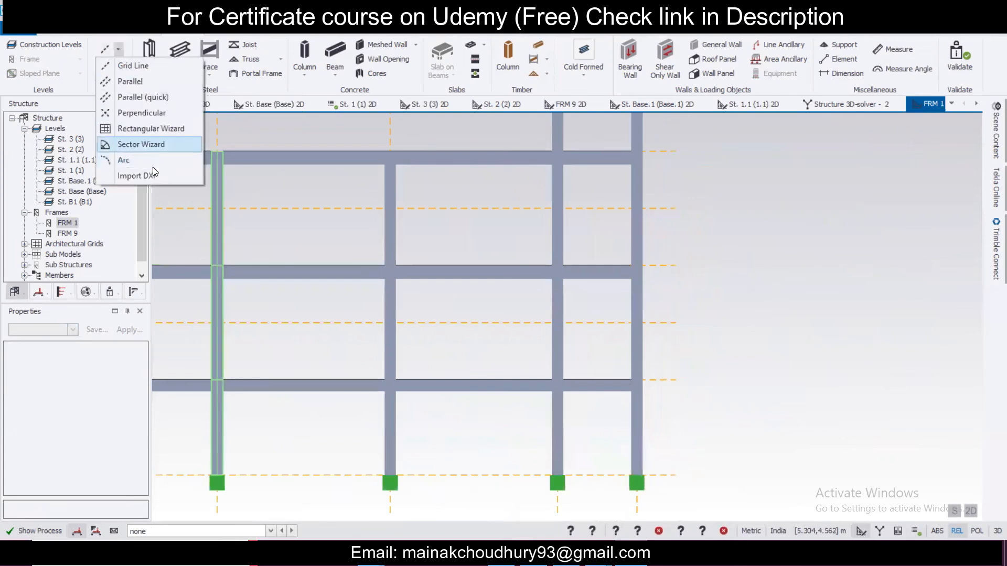
click(133, 43)
click(119, 69)
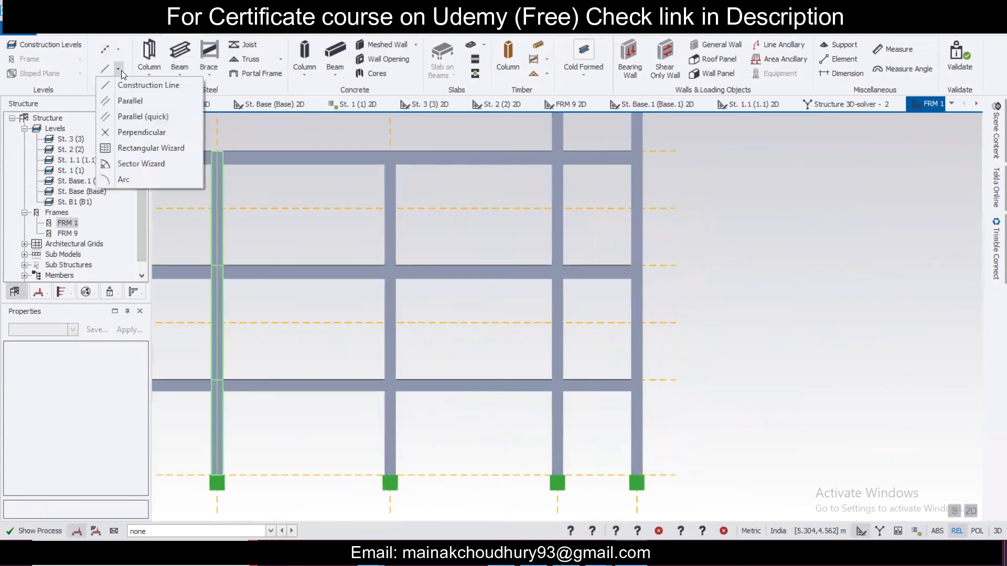
click(147, 118)
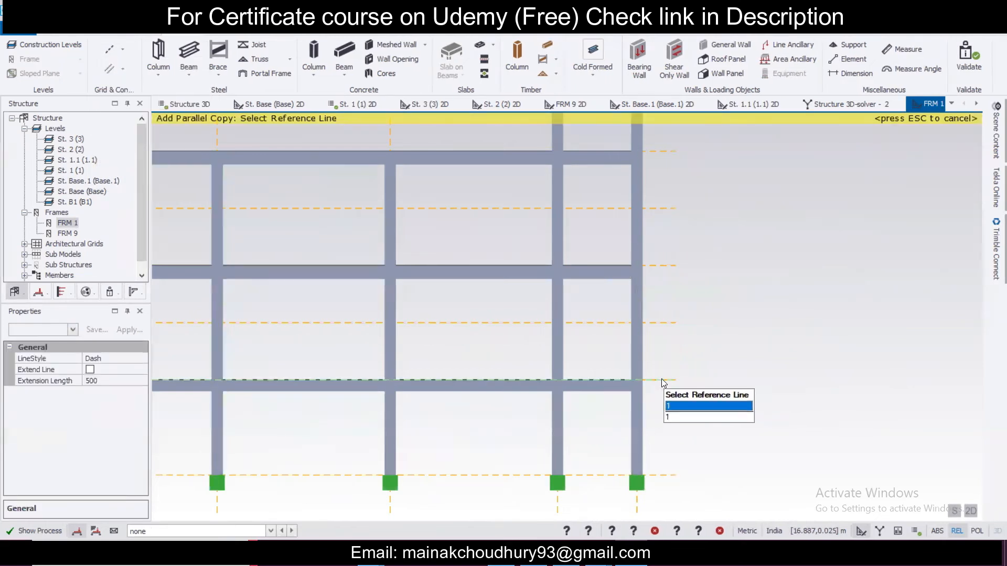
scroll(616, 357, down, 4)
scroll(644, 357, up, 3)
key(Escape)
scroll(571, 327, down, 4)
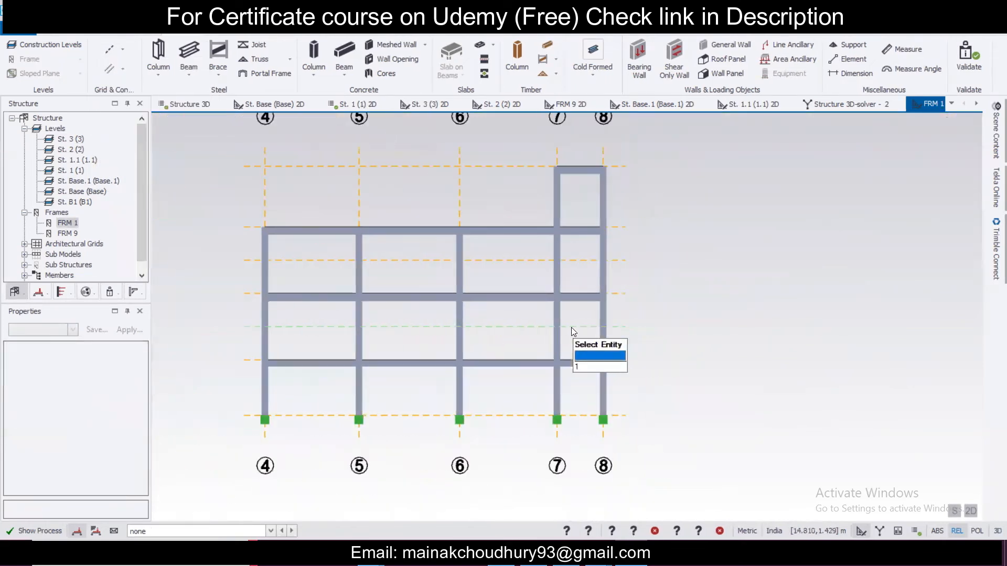
scroll(625, 341, up, 4)
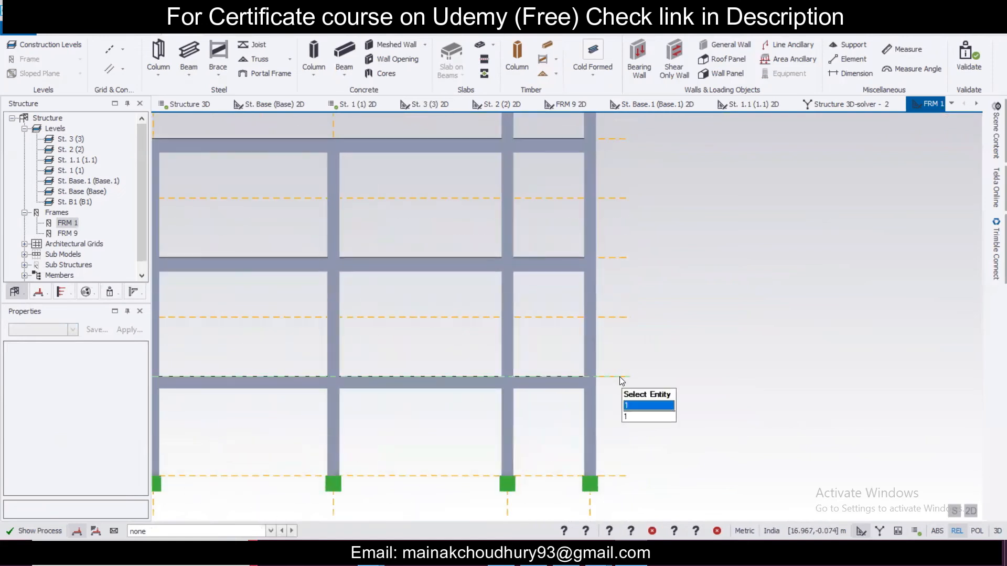
click(619, 377)
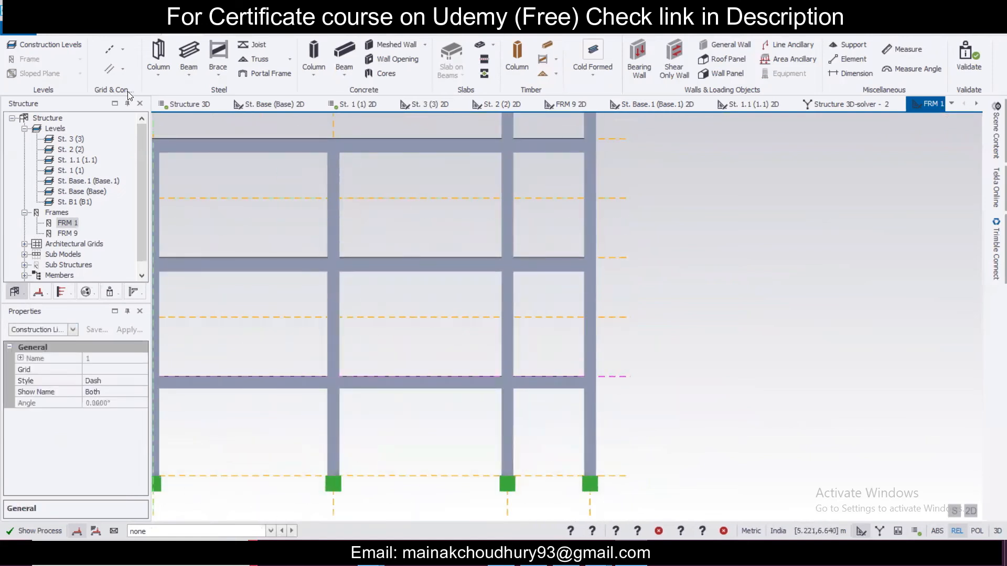
Try to add a parallel construction line 4 m above the base-level line in the FRM 1 view
click(115, 69)
click(625, 376)
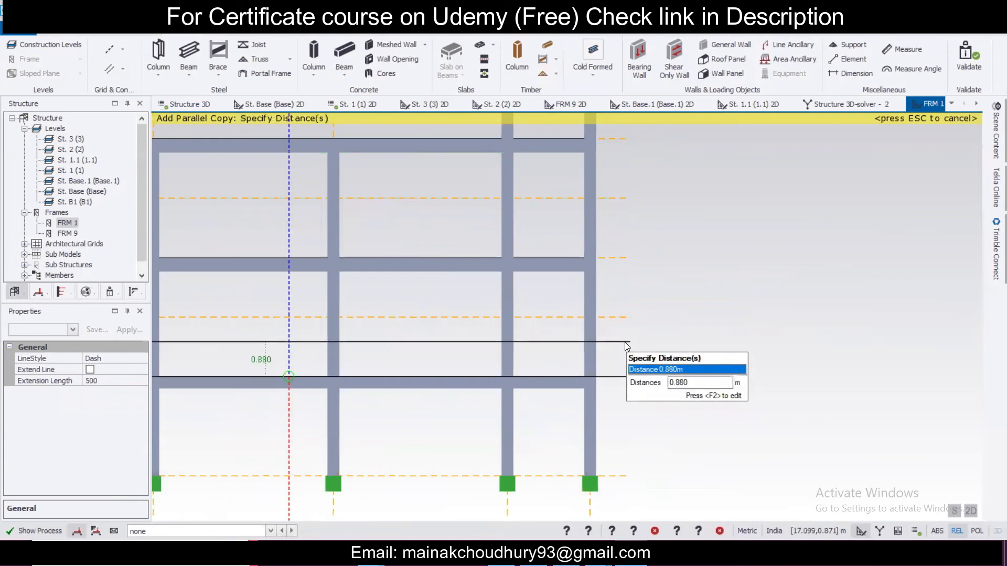
key(F2)
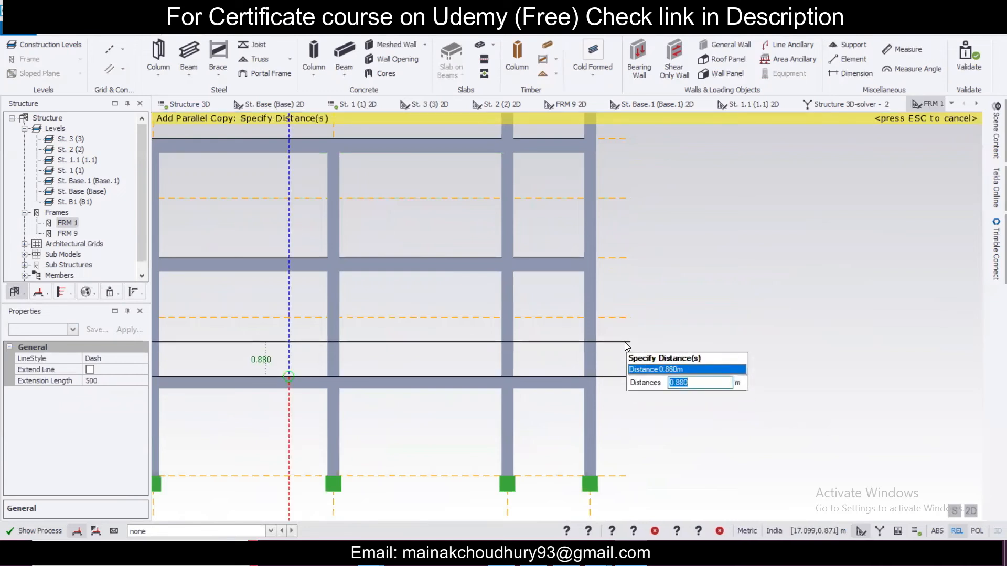
text(1.5)
key(Return)
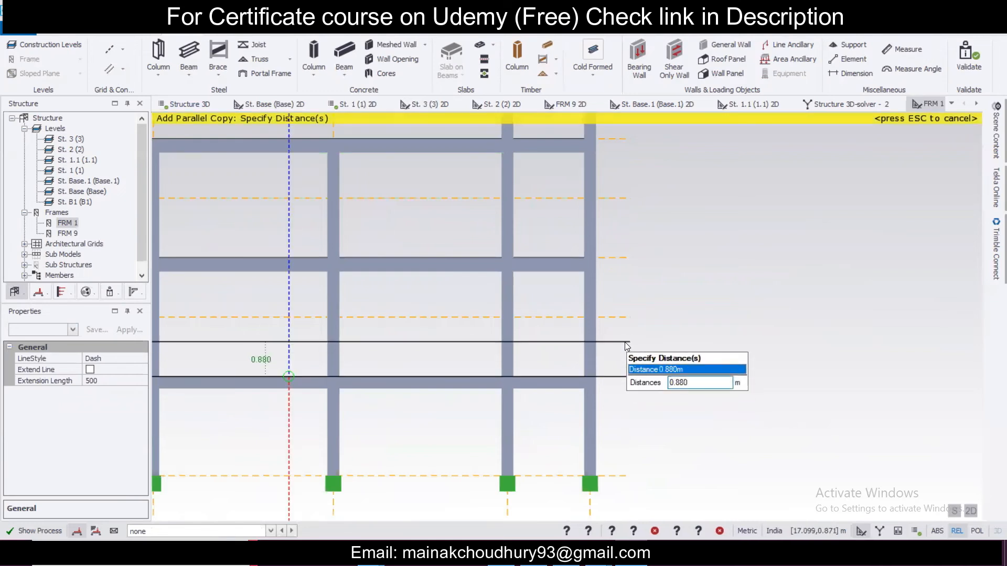
text(45)
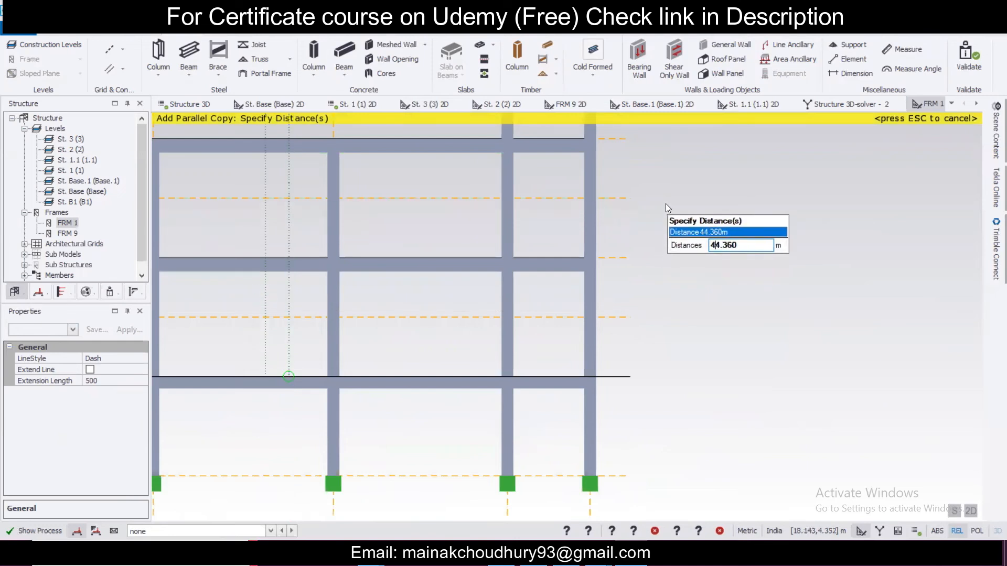
key(Delete)
key(Delete)
key(Delete)
key(Delete)
key(Delete)
key(BackSpace)
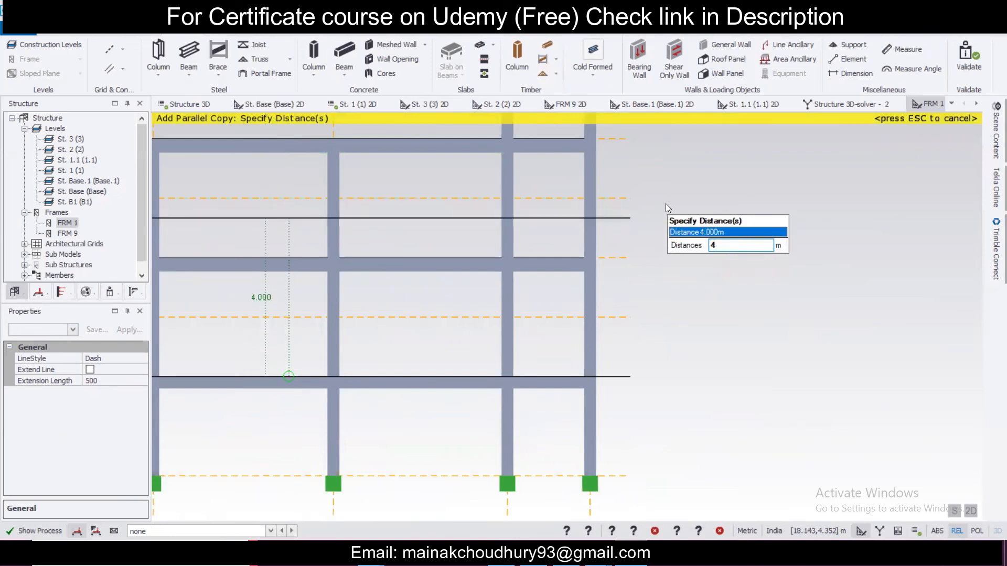
key(Return)
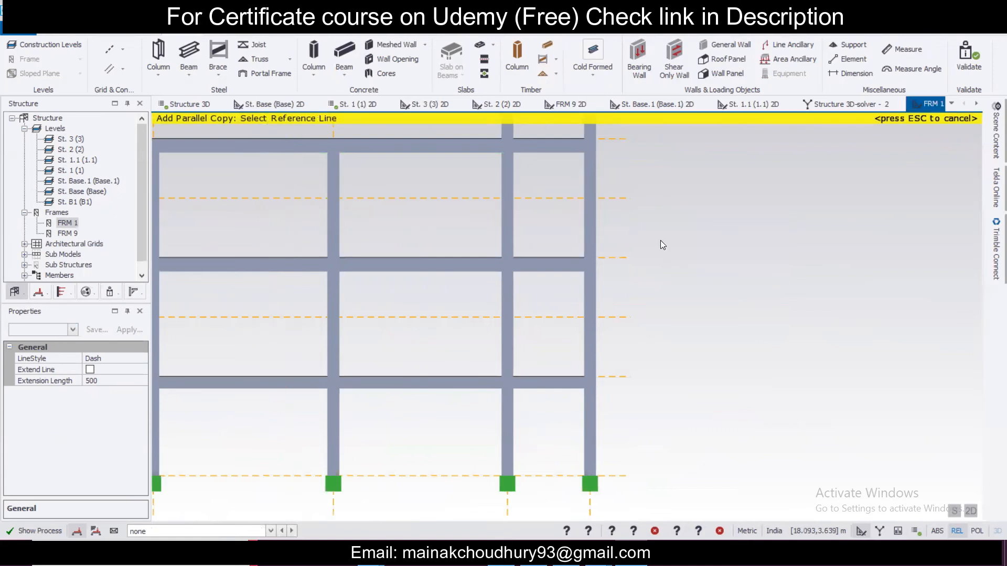
key(Escape)
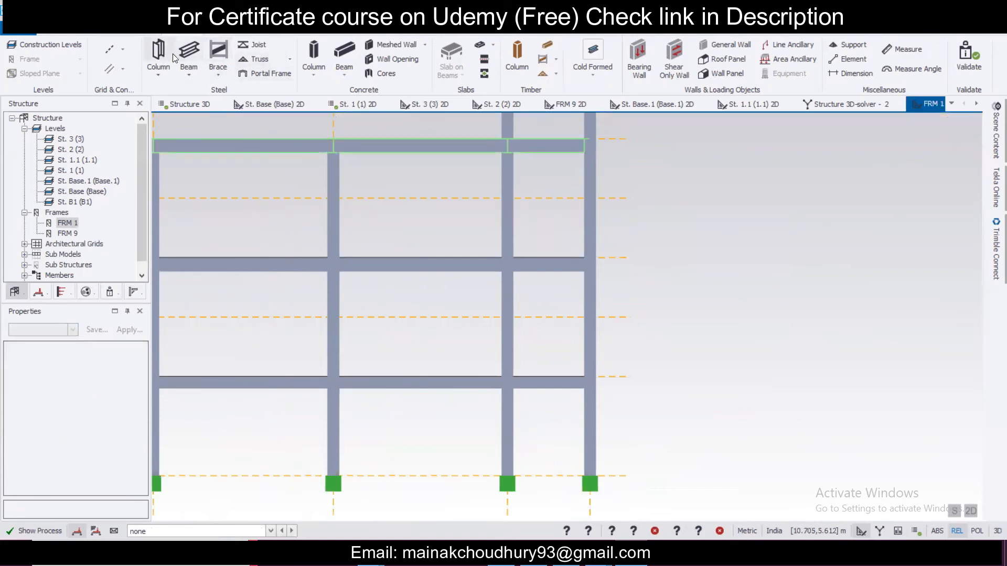
Add RB 250 x 350 concrete beams between grids 7 and 8 at the two intermediate landing levels of the FRM 1 view
click(344, 56)
click(72, 329)
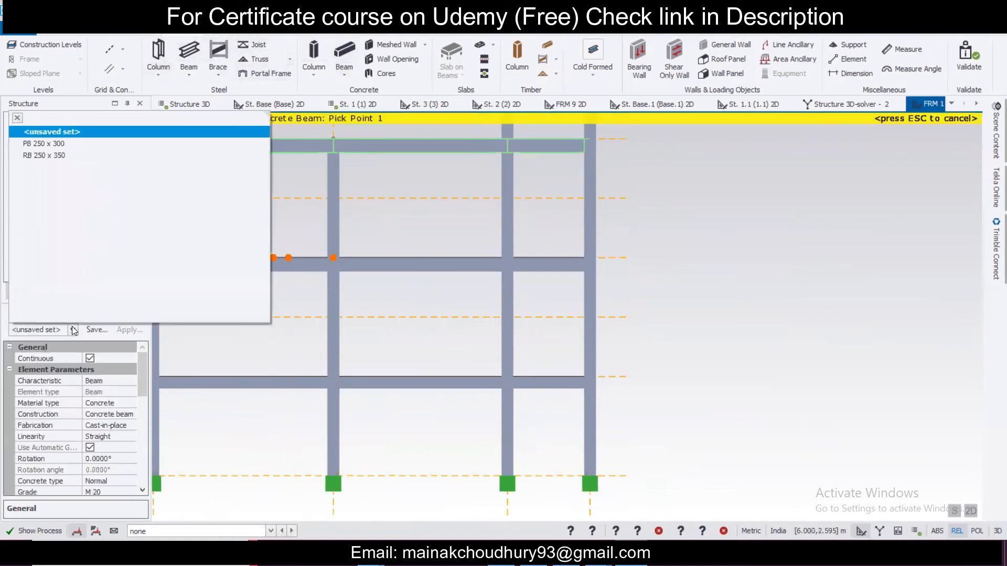
click(86, 156)
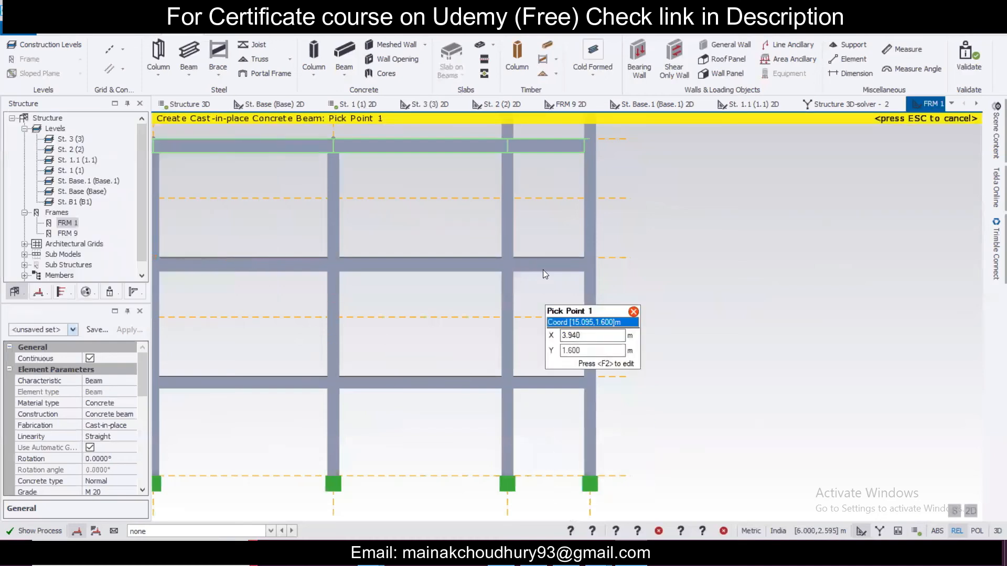
click(590, 317)
click(505, 312)
click(590, 198)
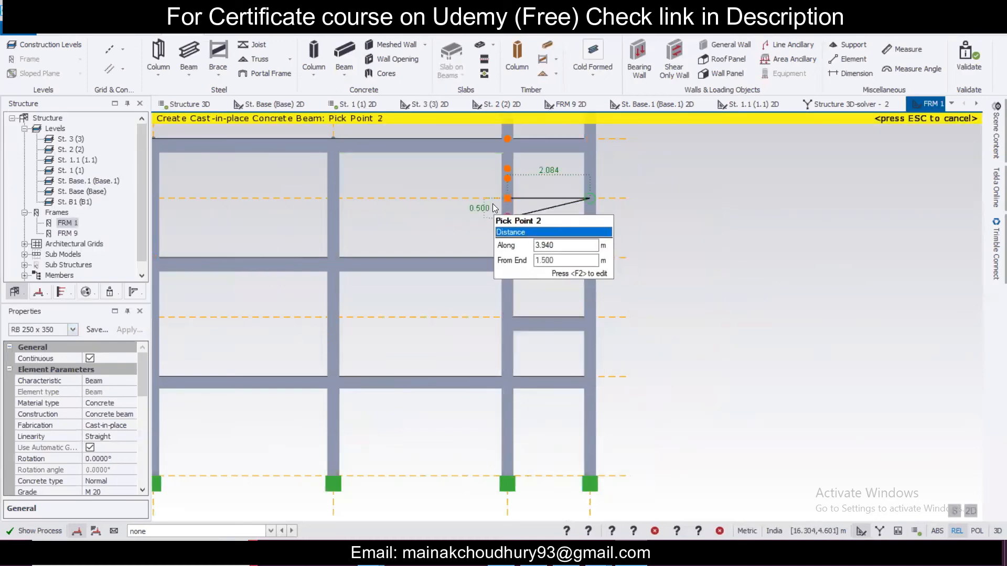
click(505, 198)
key(Escape)
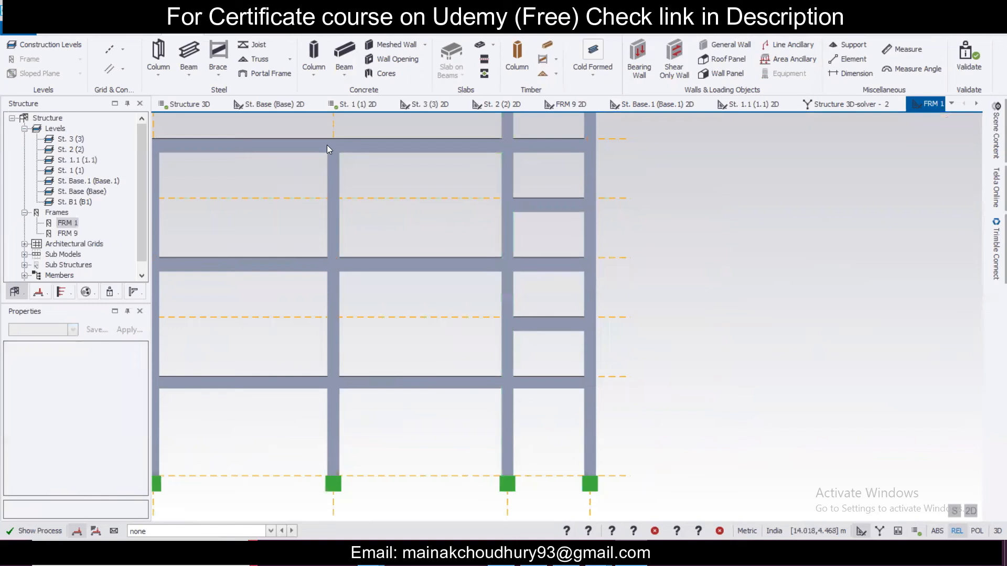
Examine the stair tower and its intermediate landing beams in the Structure 3D view
click(181, 107)
right_drag(498, 336, 638, 409)
key(Escape)
scroll(641, 410, down, 1)
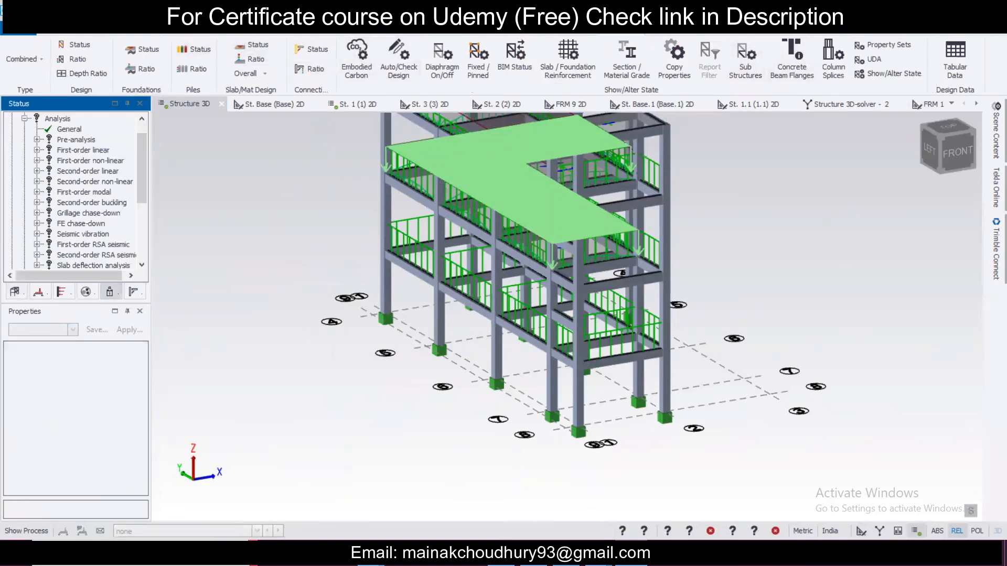
right_drag(656, 327, 596, 351)
scroll(596, 352, up, 1)
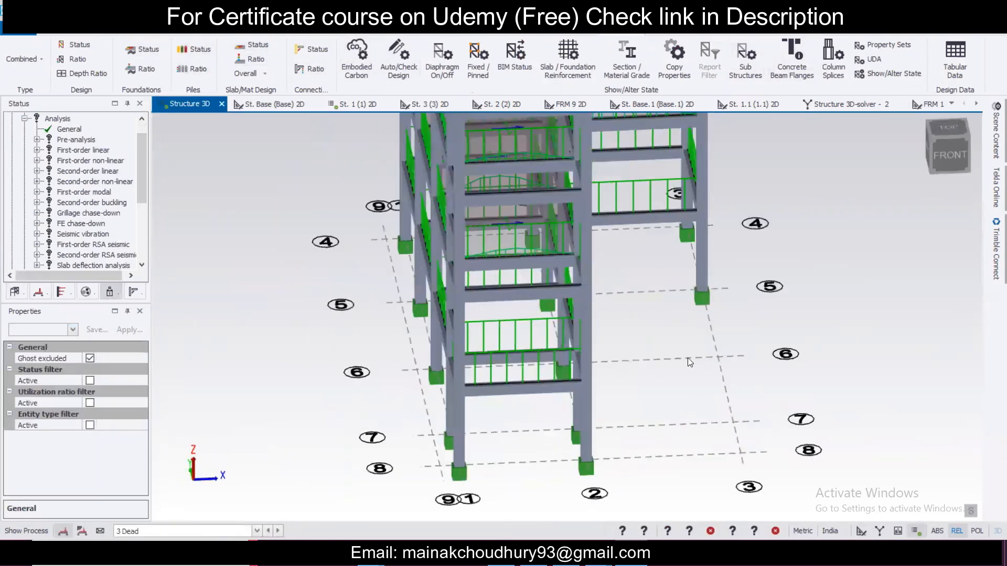
right_drag(687, 358, 695, 349)
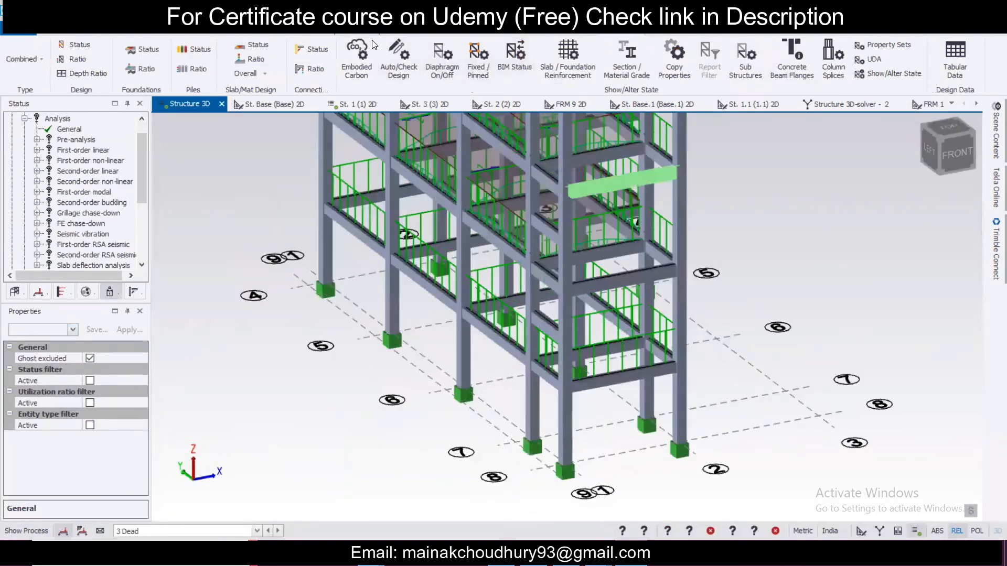
Regenerate the design load combinations with the generator's existing settings and accept them
click(273, 35)
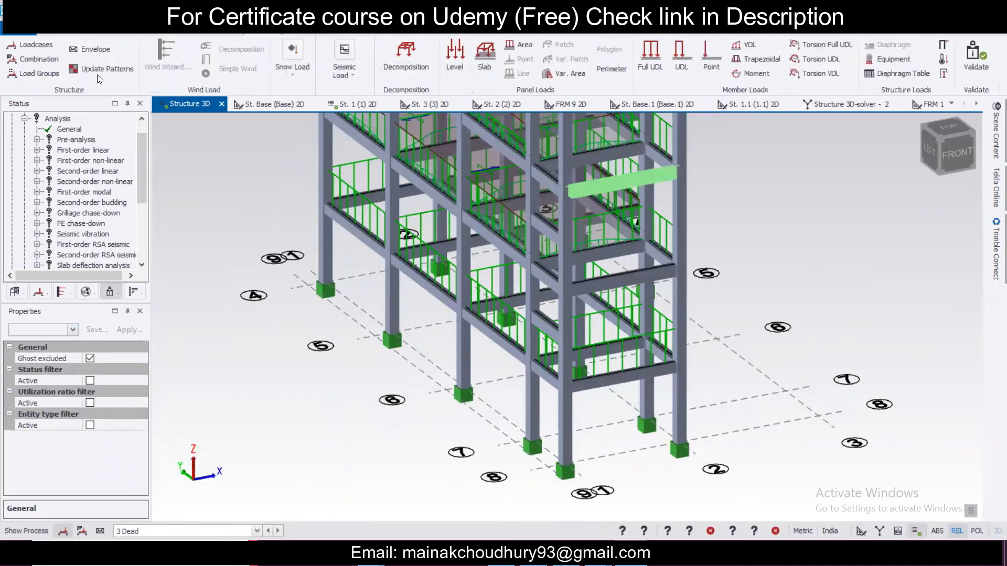
click(55, 60)
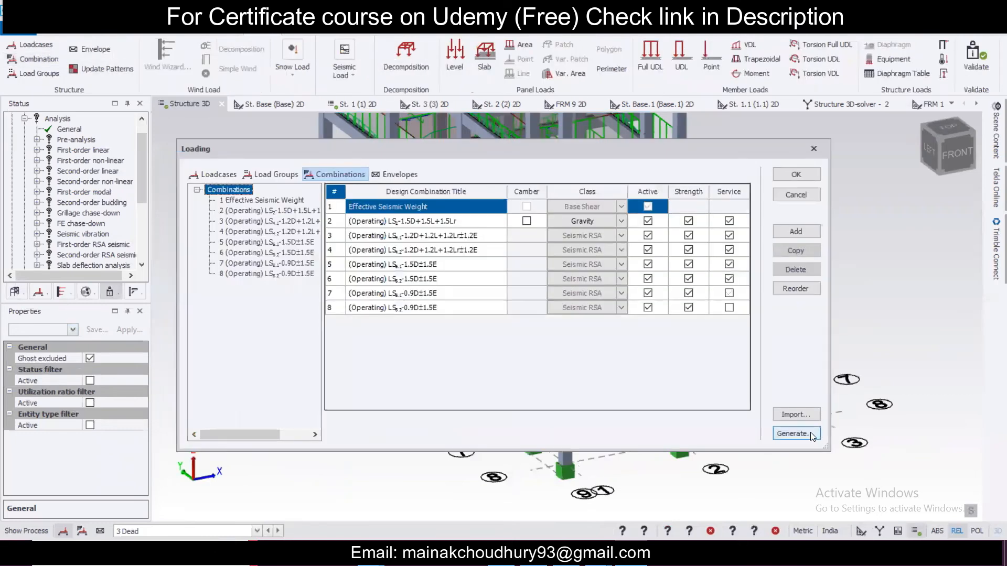
click(812, 435)
click(606, 404)
click(606, 404)
click(592, 408)
click(650, 405)
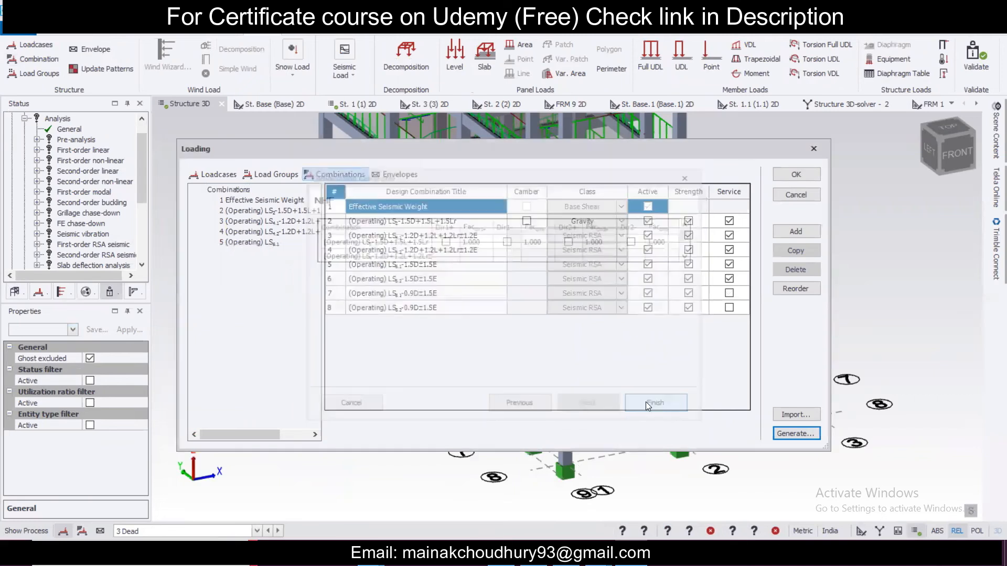
click(794, 174)
Run the static analysis and design of all members and review the validation tree and member statuses
click(350, 29)
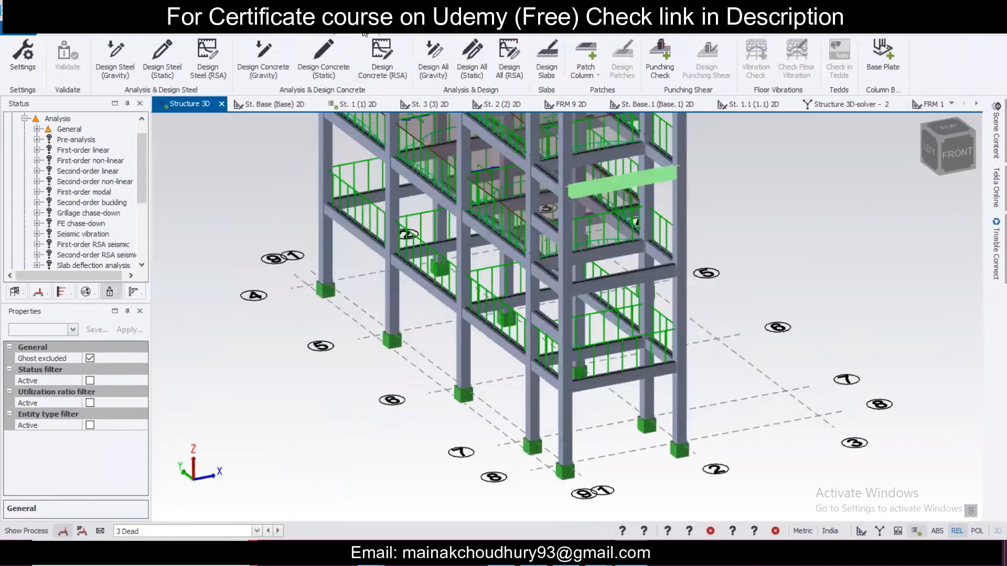
click(470, 62)
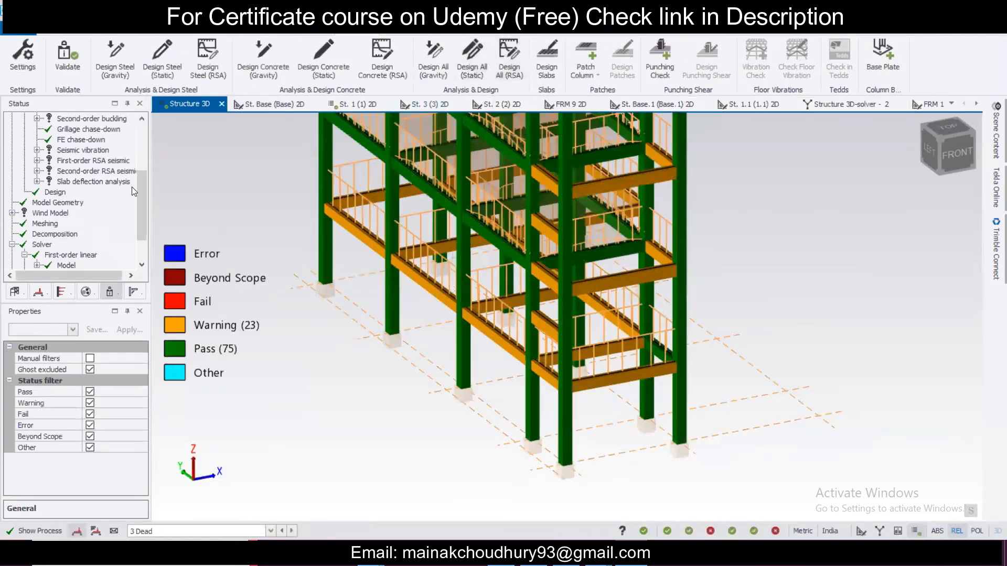
drag(137, 194, 141, 144)
scroll(461, 296, down, 3)
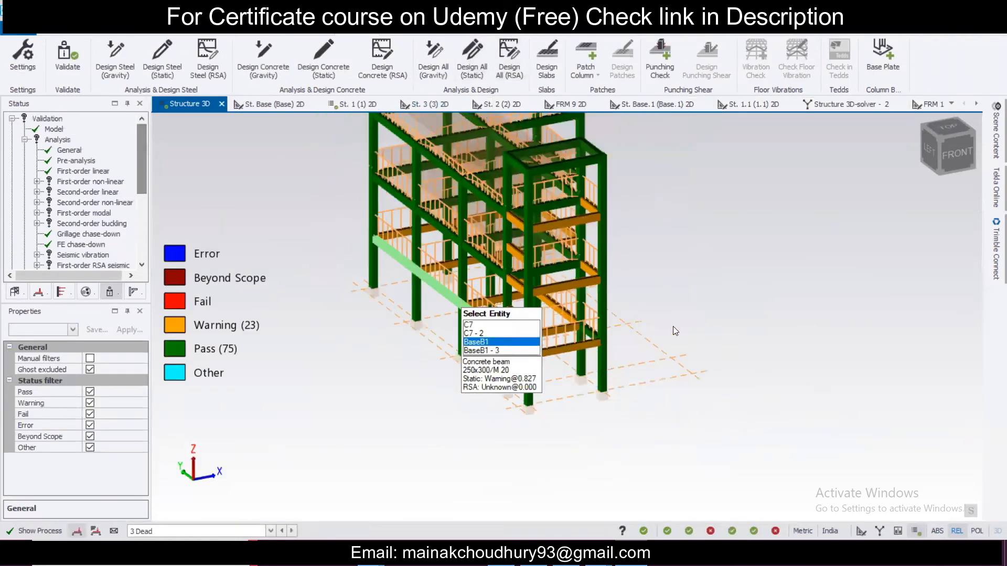
middle_drag(478, 366, 306, 426)
Set the active loadcase to none to hide the loads and bring up the modelling commands for the stair tower
click(187, 529)
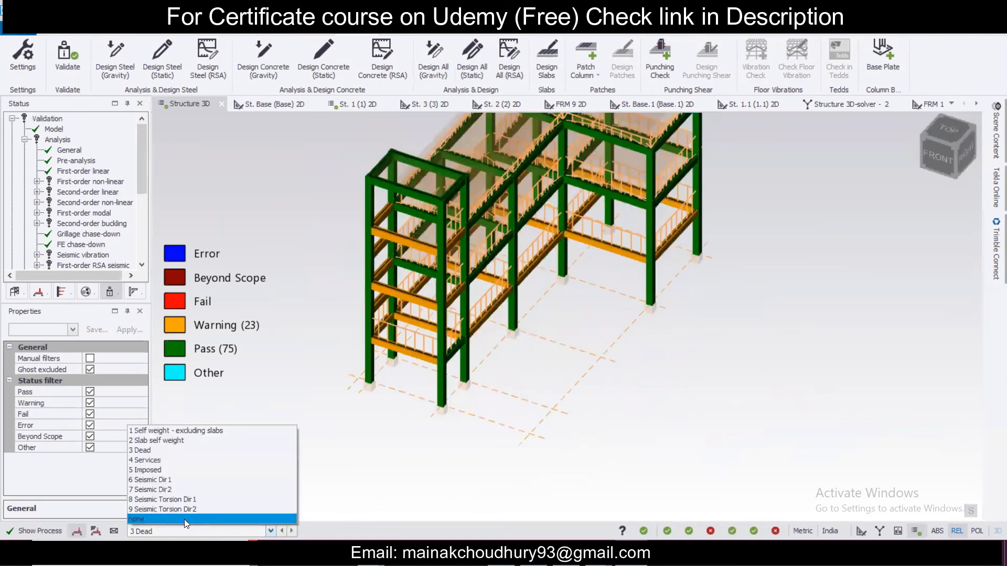
click(184, 520)
scroll(373, 353, up, 3)
scroll(392, 348, up, 2)
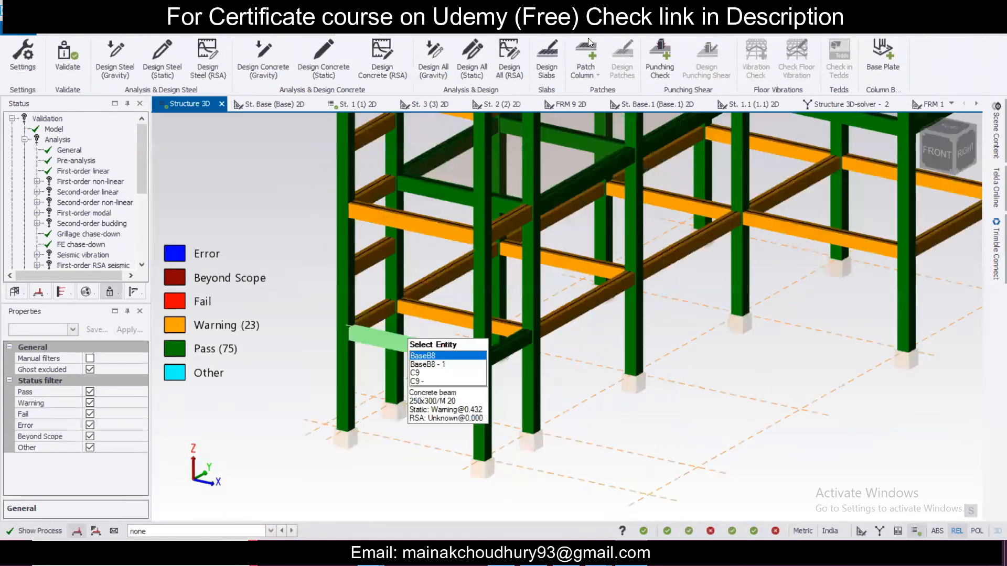
click(183, 29)
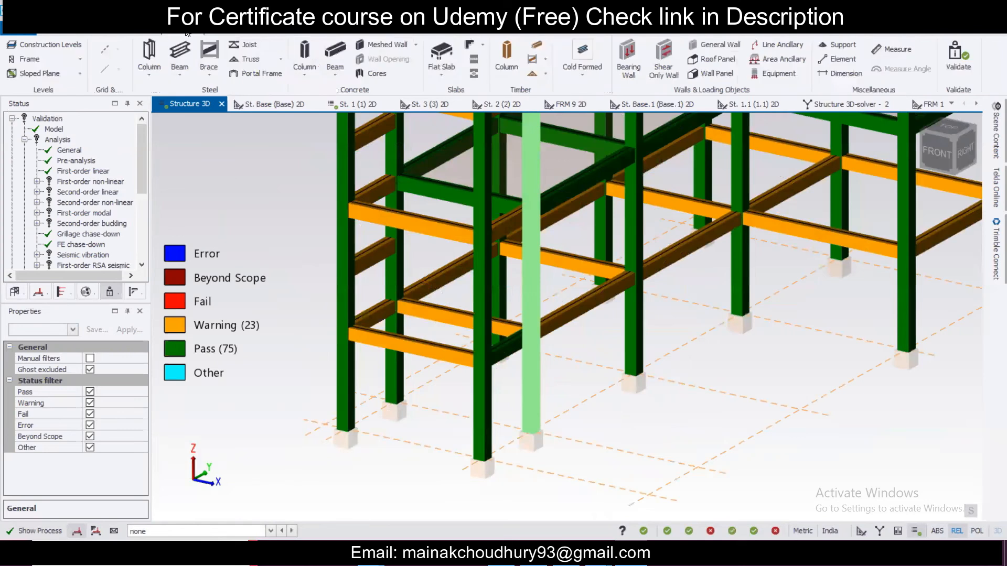
Create a flat slab with the Stair slab property set, sloping from the base-level beam to the first intermediate landing beam over half the stair width
click(451, 50)
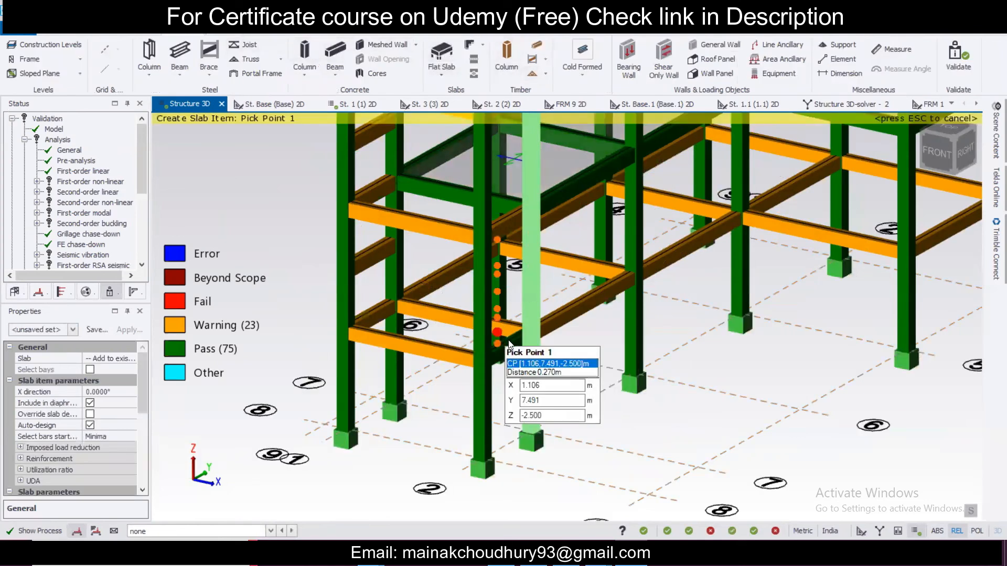
click(64, 330)
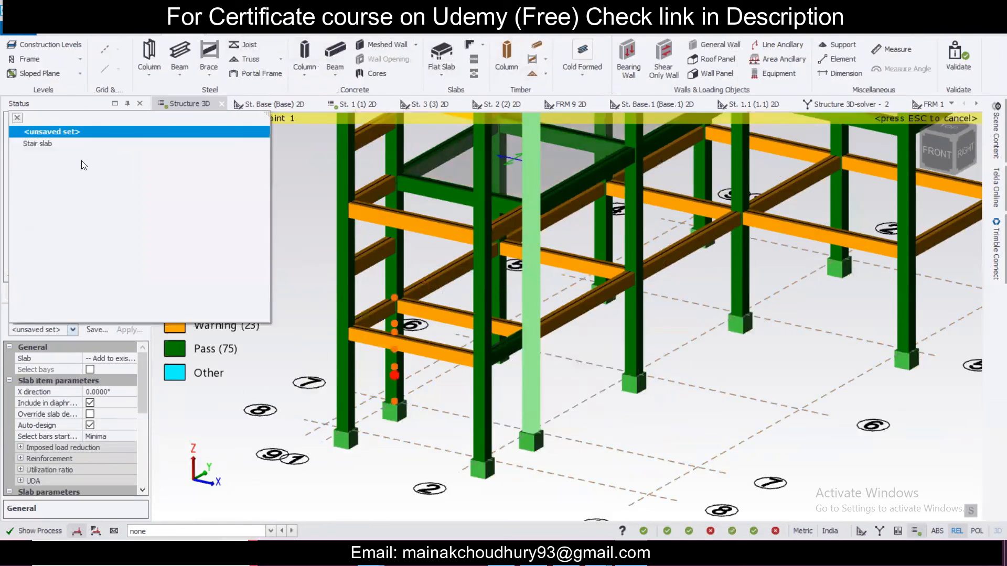
click(86, 144)
right_drag(569, 392, 433, 429)
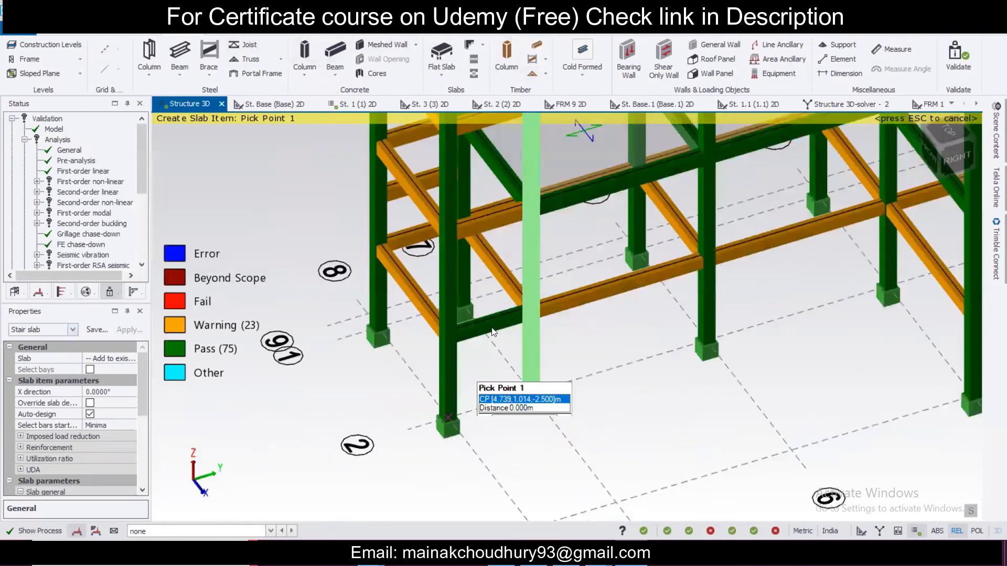
click(485, 315)
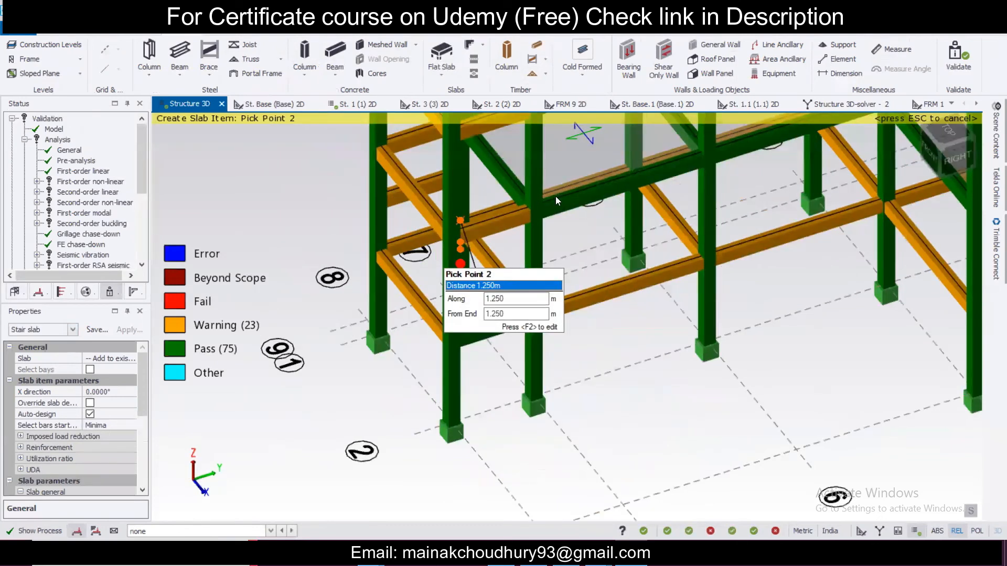
right_drag(555, 196, 477, 221)
click(442, 229)
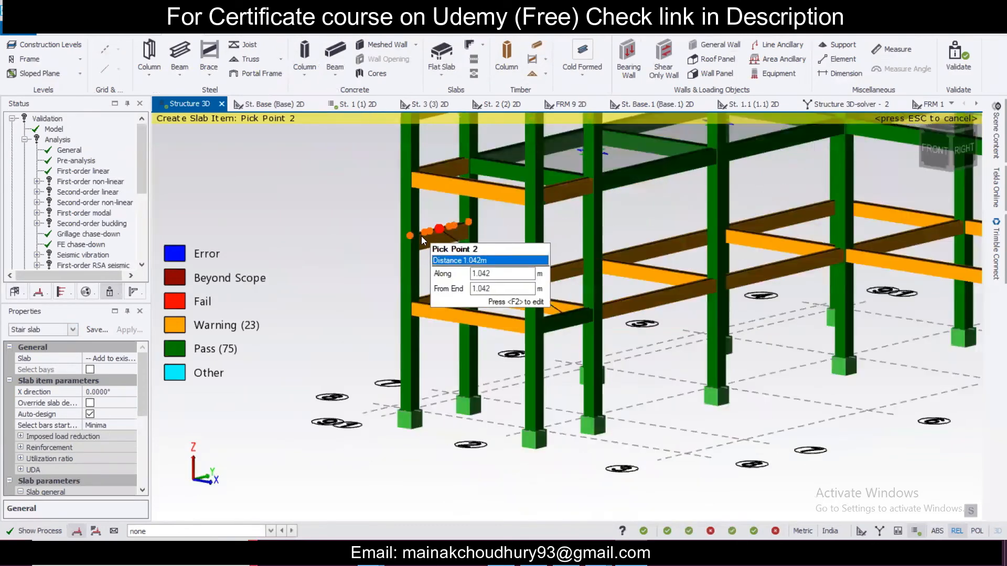
click(411, 239)
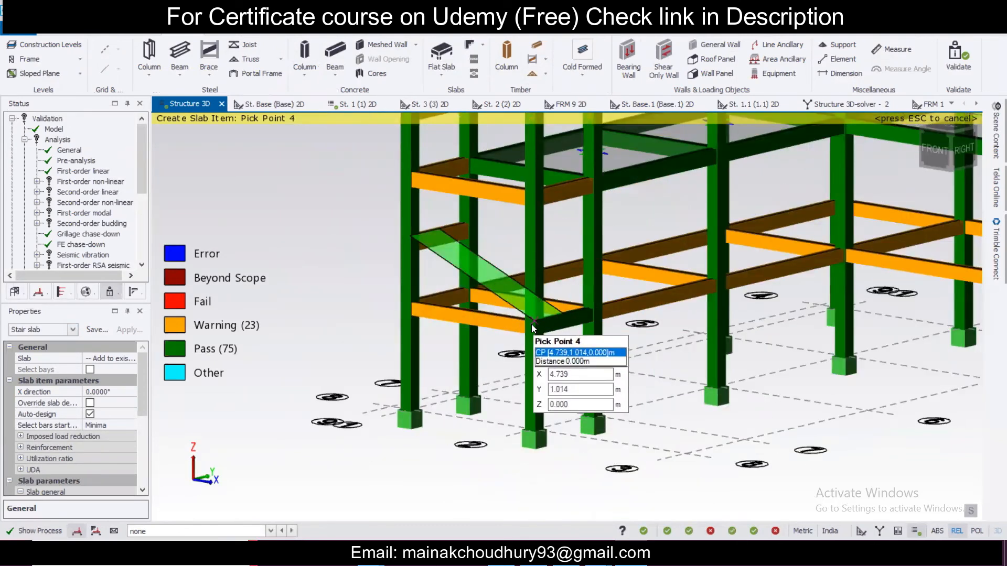
click(533, 321)
key(Escape)
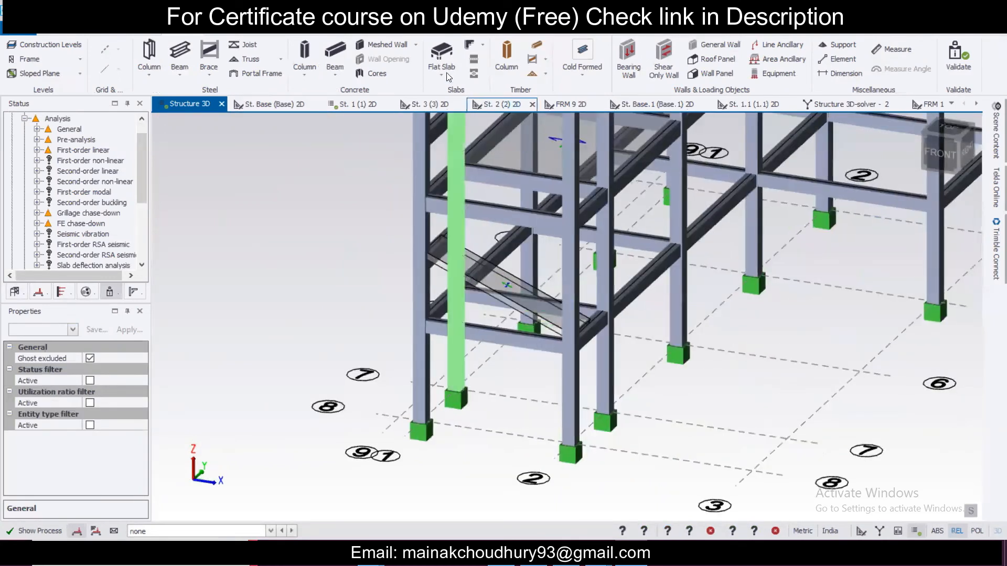
click(442, 59)
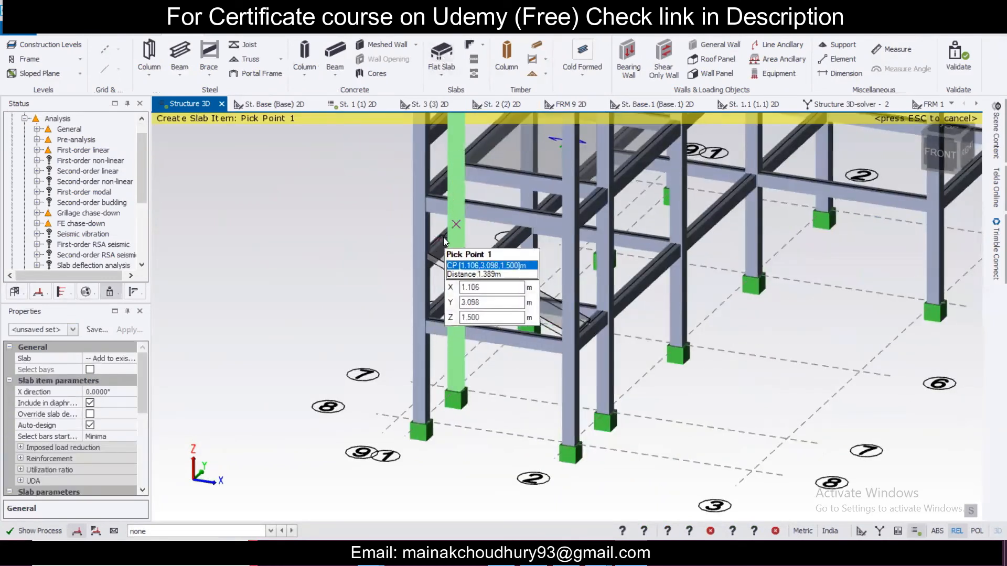
click(443, 237)
middle_drag(594, 217, 476, 192)
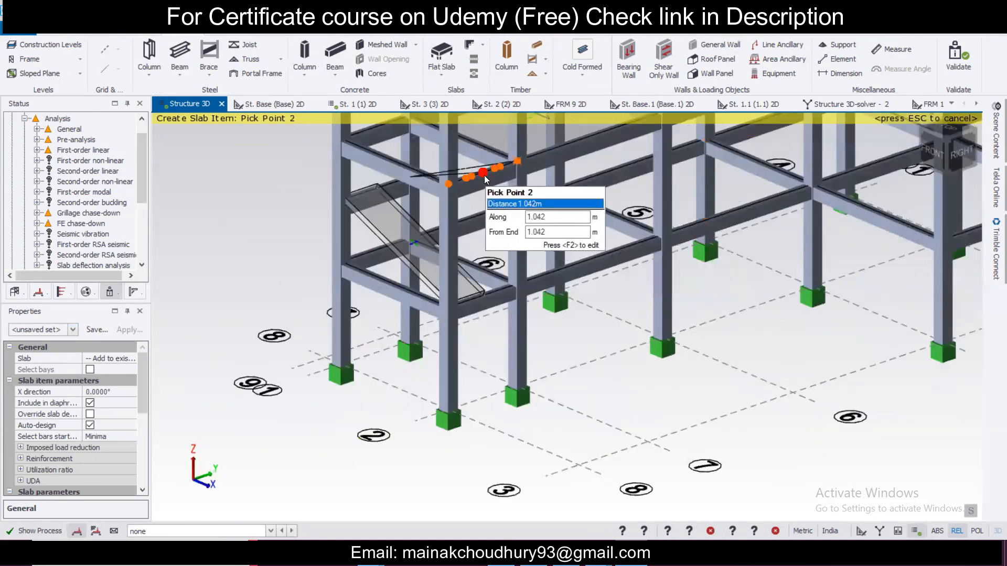
click(484, 177)
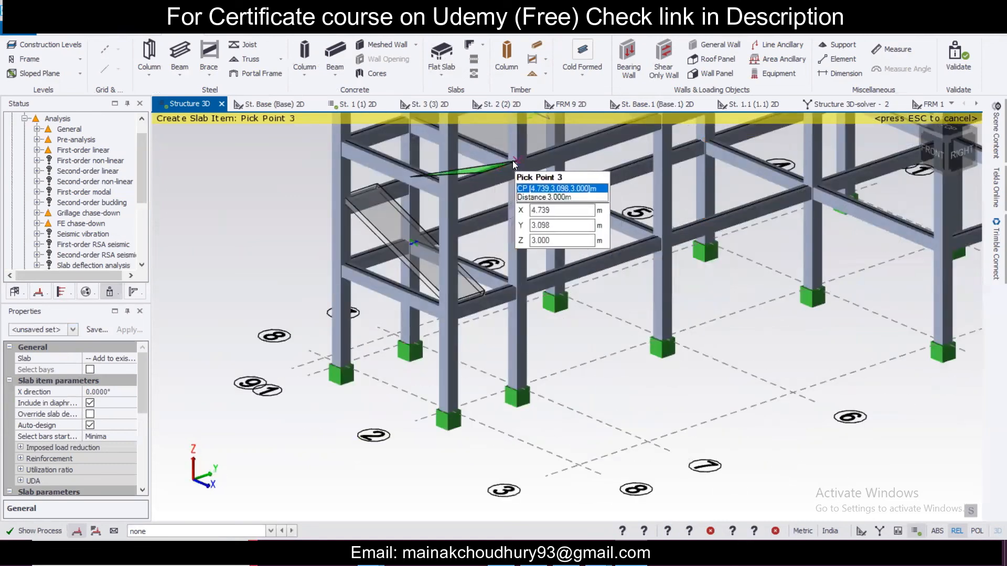
click(512, 161)
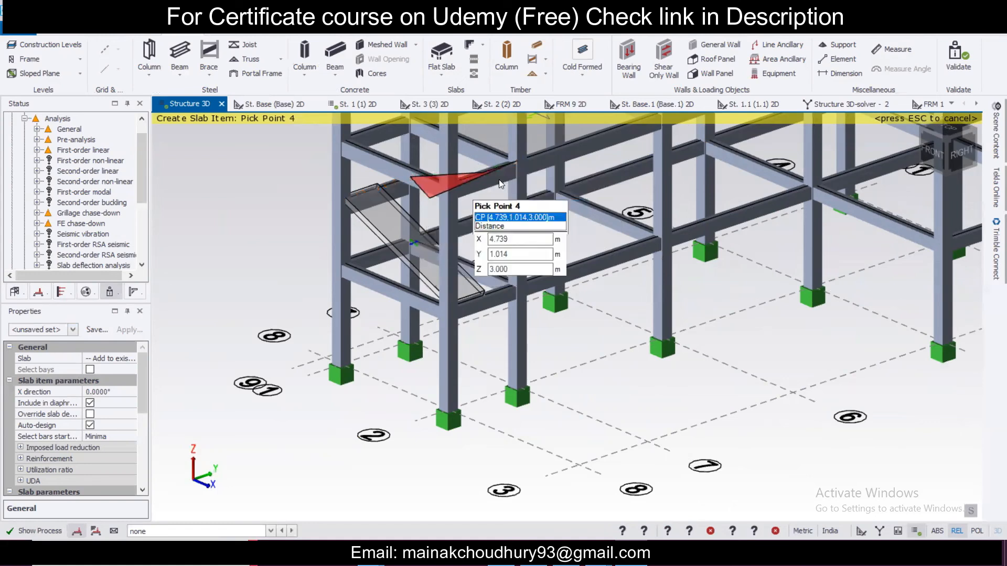
middle_drag(446, 202, 481, 199)
right_drag(481, 200, 502, 322)
click(543, 294)
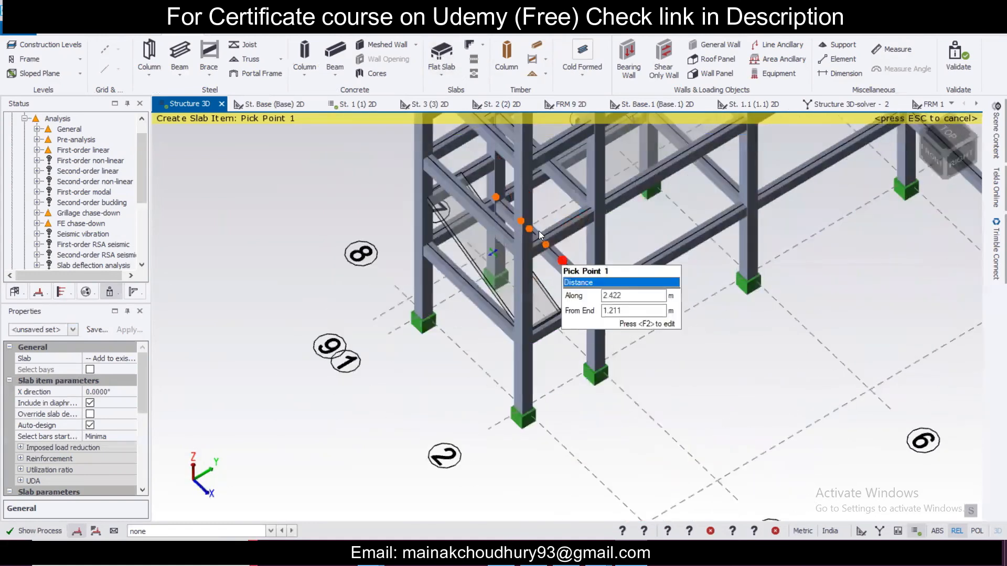
Create the second sloping stair slab from the first intermediate landing beam up to the floor beam at 3 m, over the other half width
right_drag(602, 162, 499, 188)
click(486, 191)
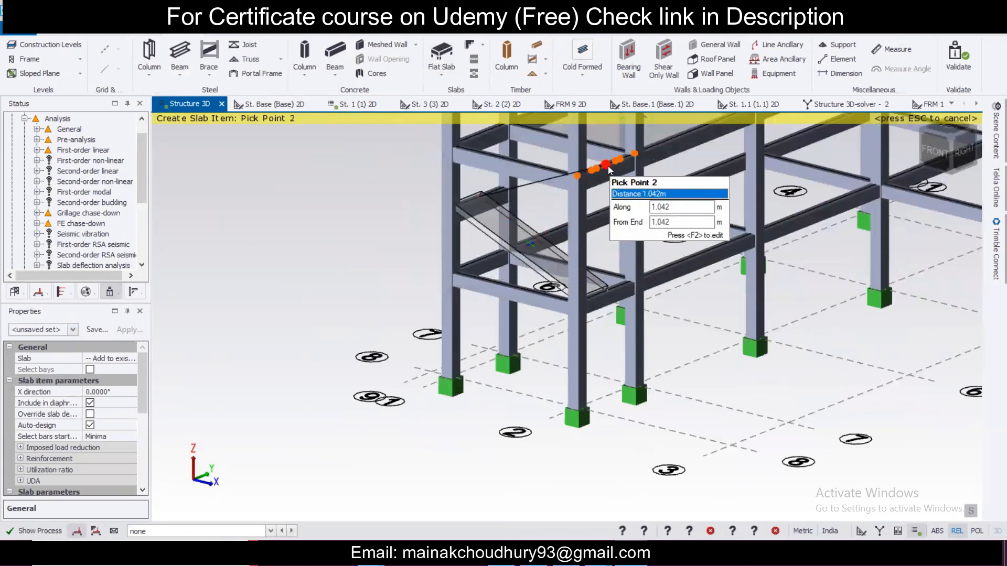
click(625, 159)
click(631, 153)
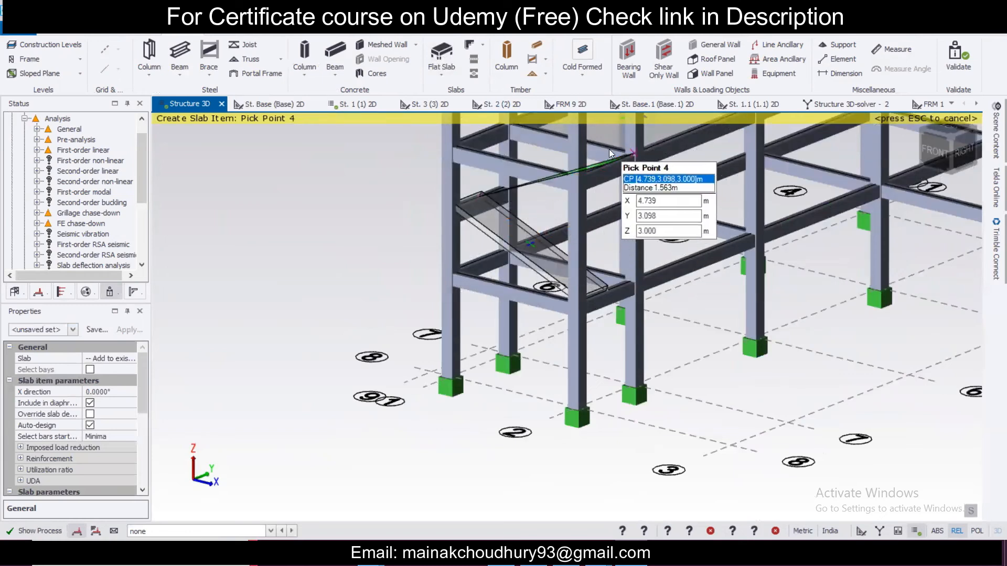
double_click(502, 180)
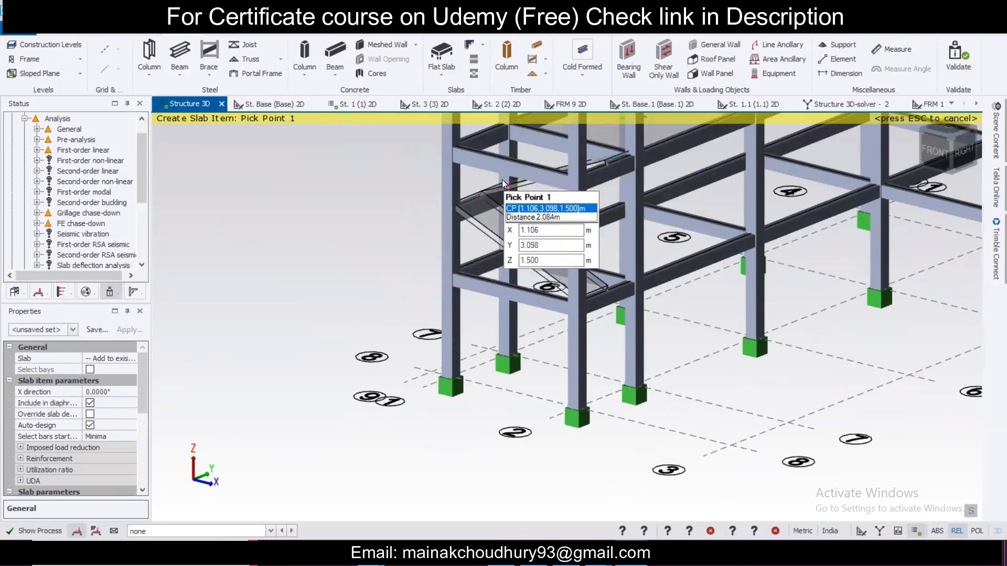
key(Escape)
Select both sloping stair slabs and copy them one storey up in the stair tower
middle_drag(528, 259, 608, 240)
middle_drag(587, 281, 624, 276)
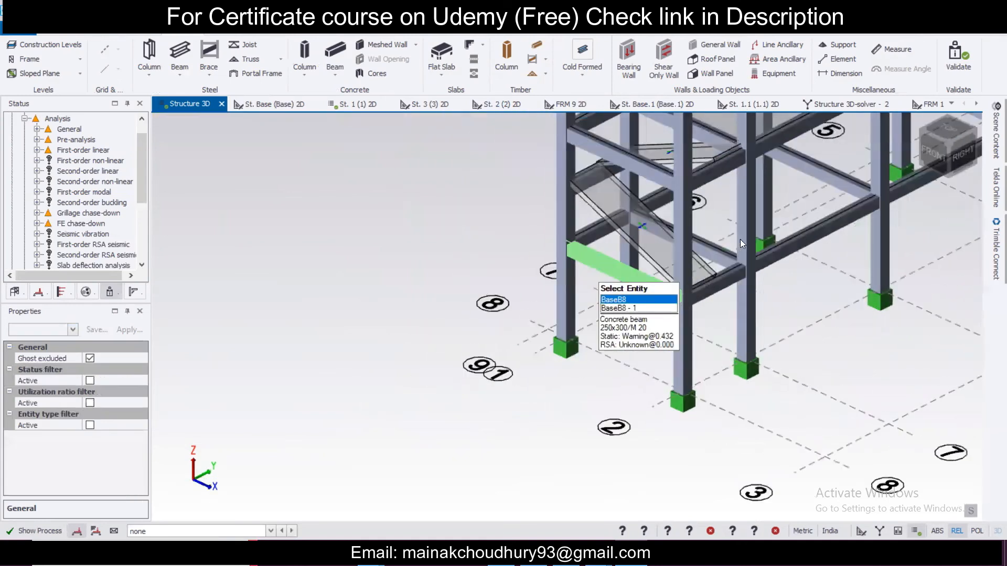
right_drag(616, 289, 649, 161)
right_drag(614, 215, 603, 288)
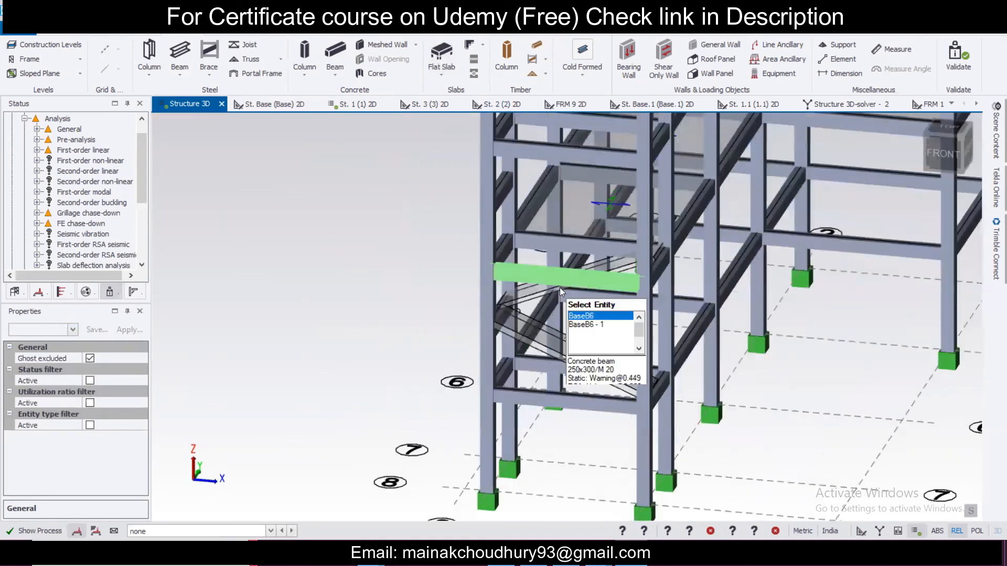
click(531, 293)
ctrl+click(574, 348)
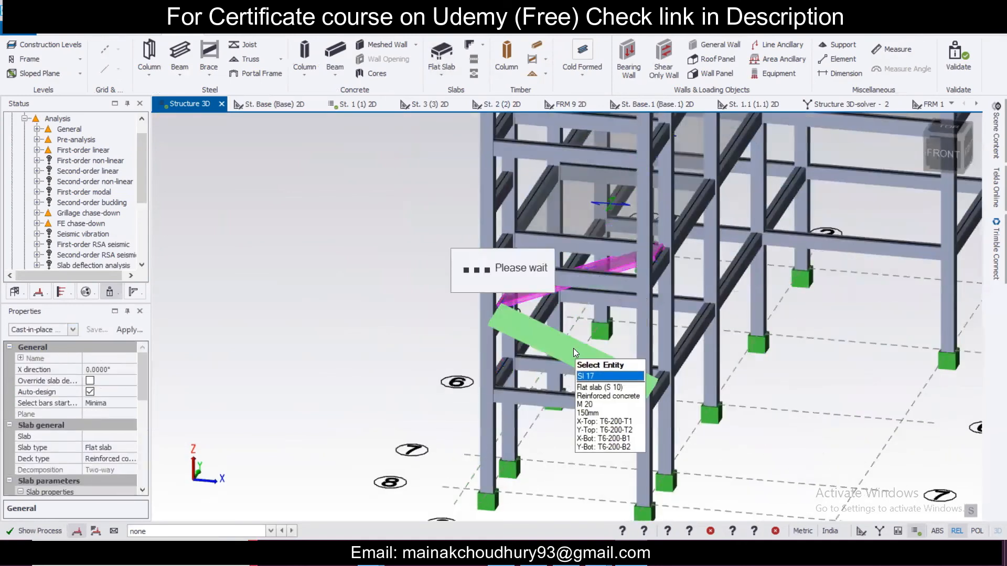
scroll(589, 289, down, 1)
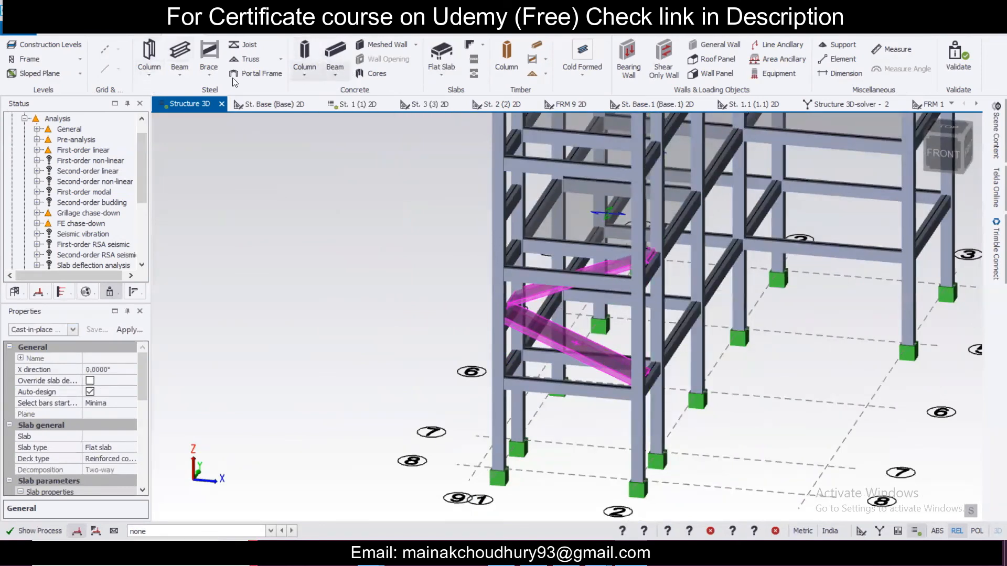
click(224, 30)
click(16, 62)
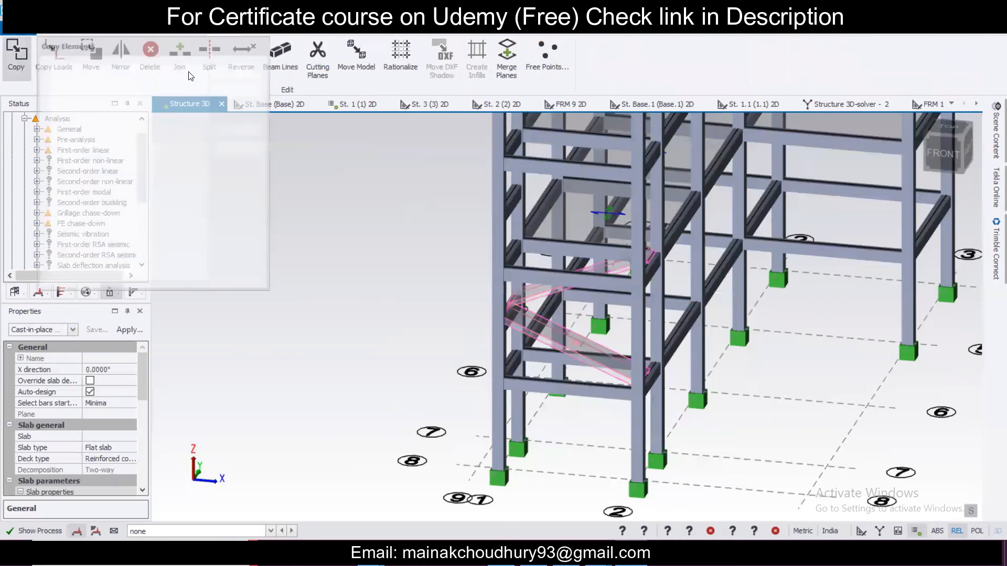
click(499, 383)
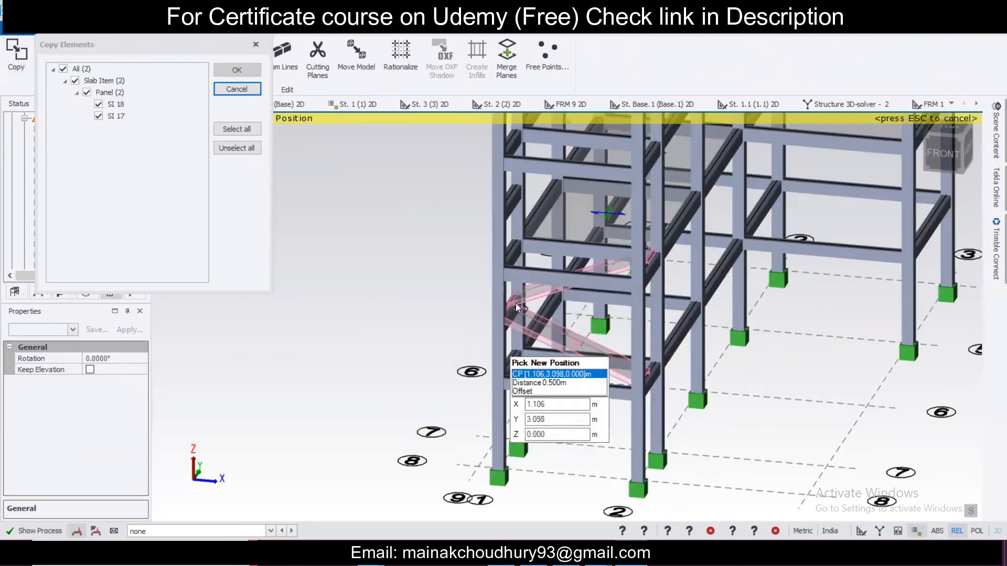
click(506, 273)
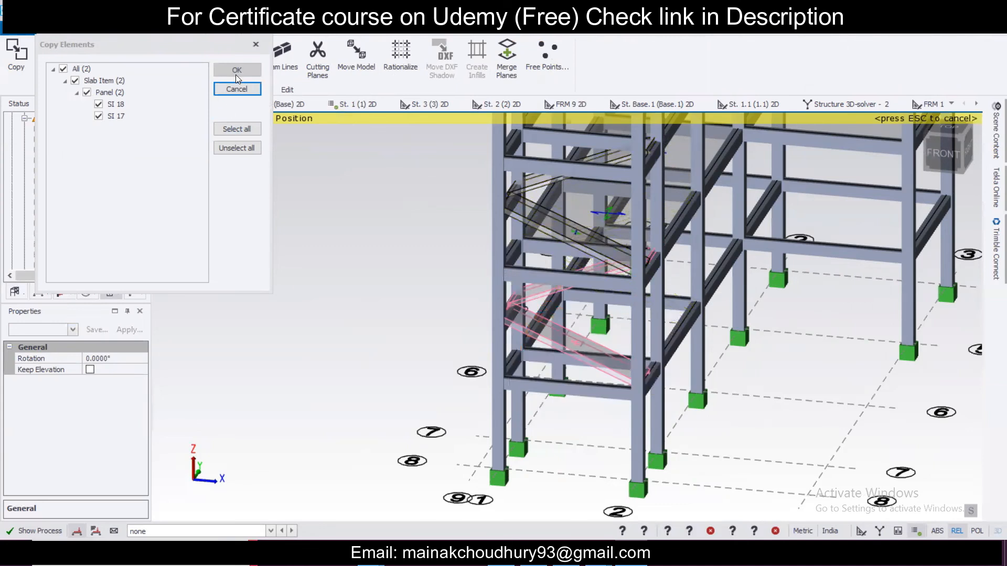
click(255, 46)
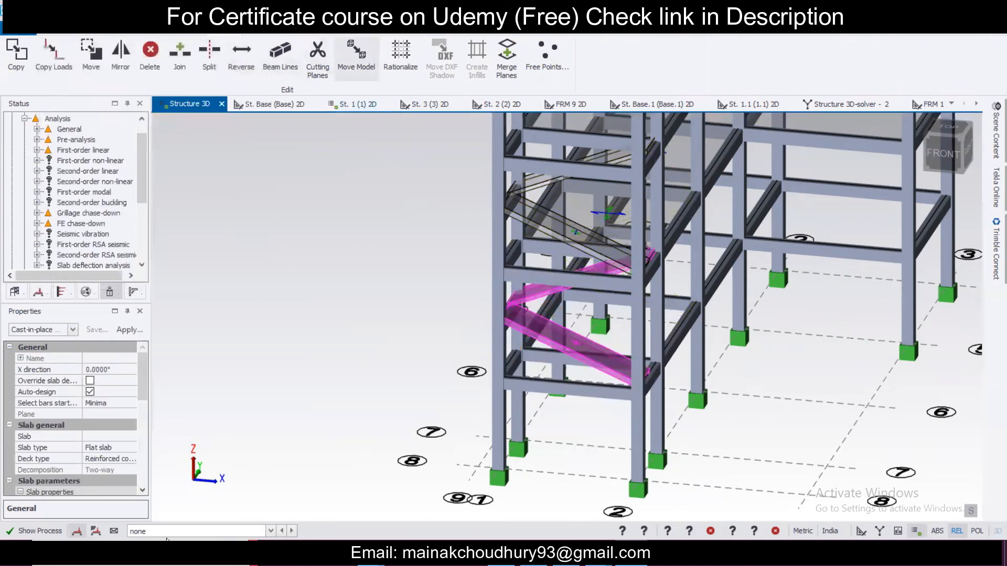
Apply a slab load of 1 kN/m² to the sloping stair slabs in the Dead loadcase
click(196, 529)
click(209, 451)
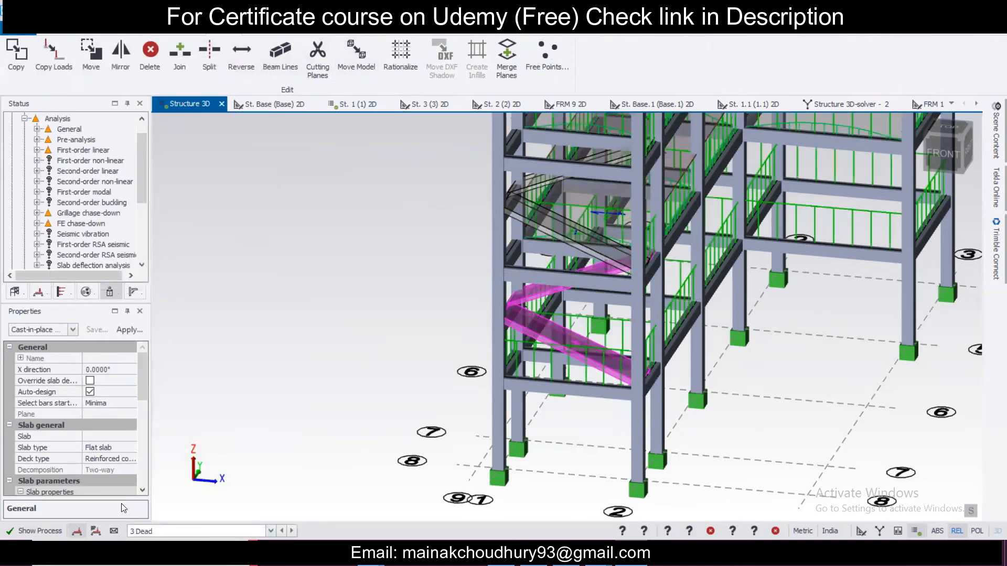
click(181, 32)
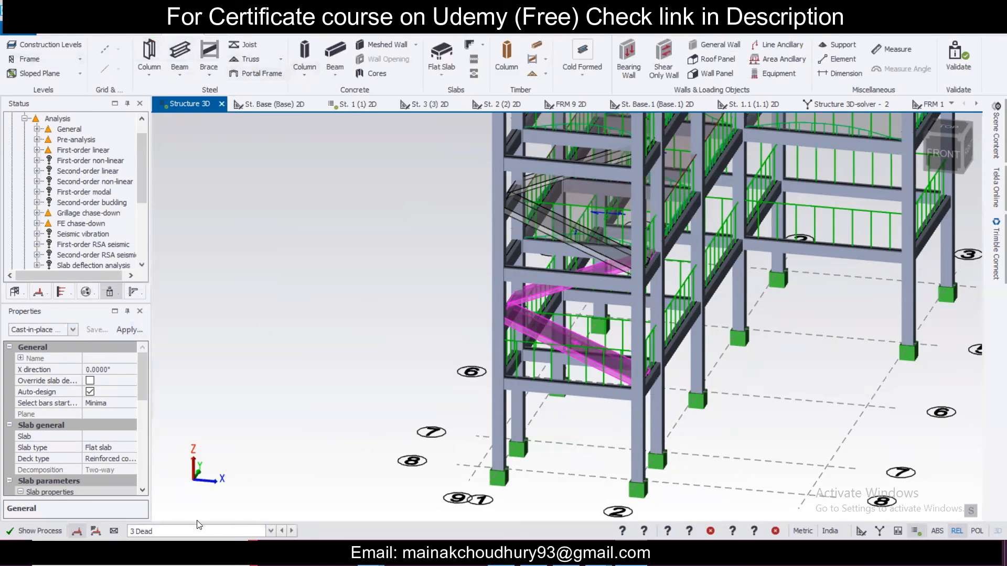
click(272, 32)
click(477, 55)
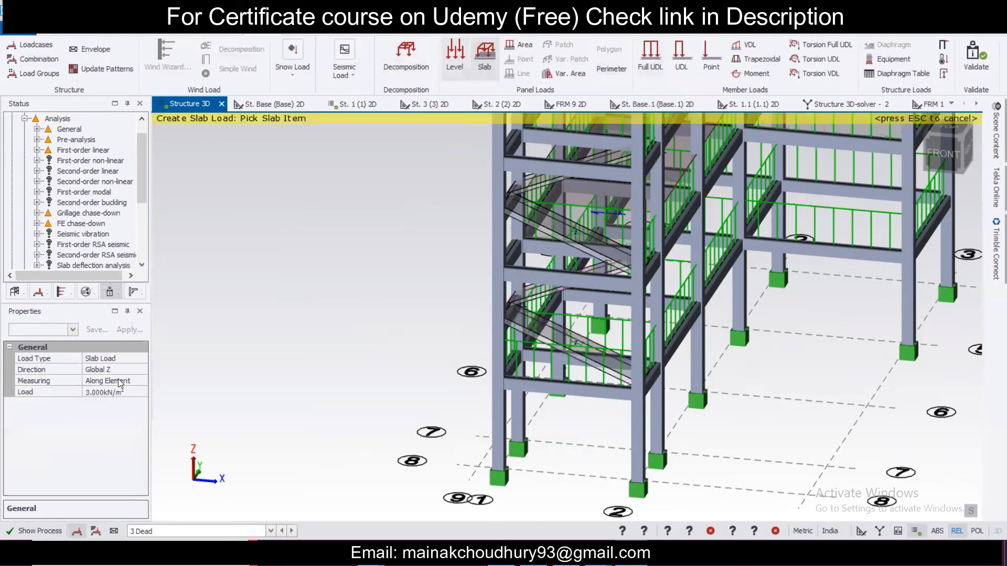
click(123, 391)
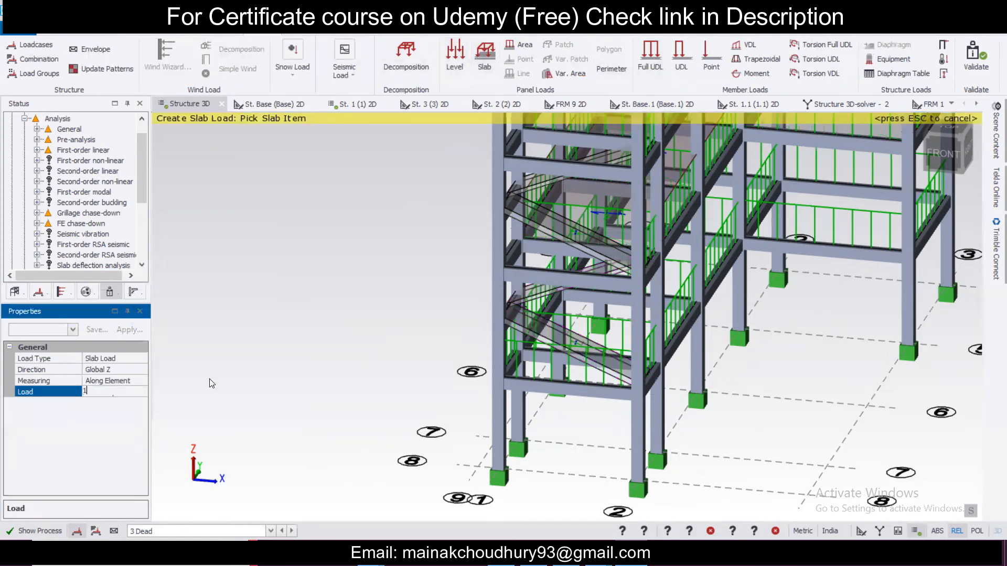
click(556, 335)
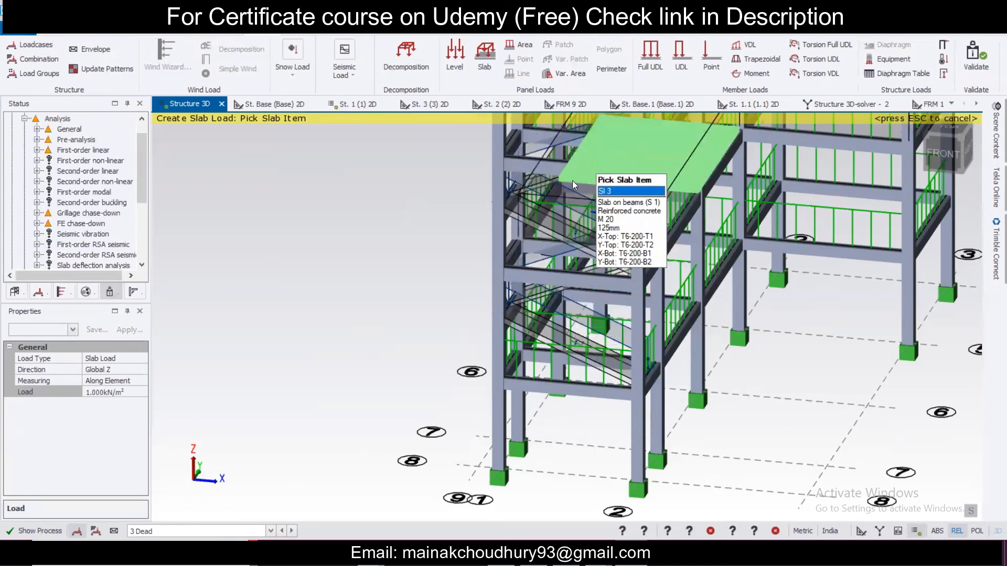
Apply a slab load of 3 kN/m² to the sloping stair slabs in the Imposed loadcase
click(170, 531)
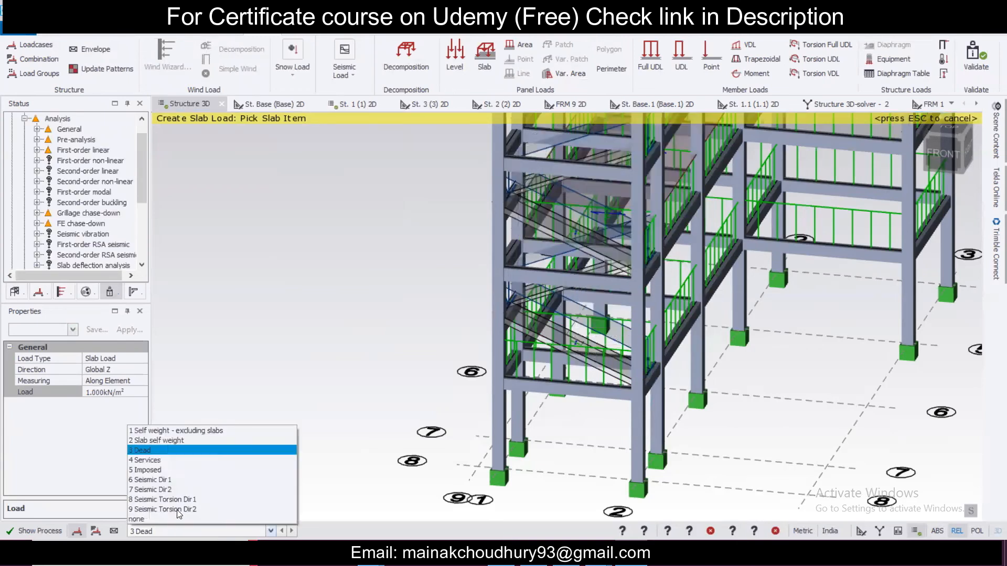
click(193, 466)
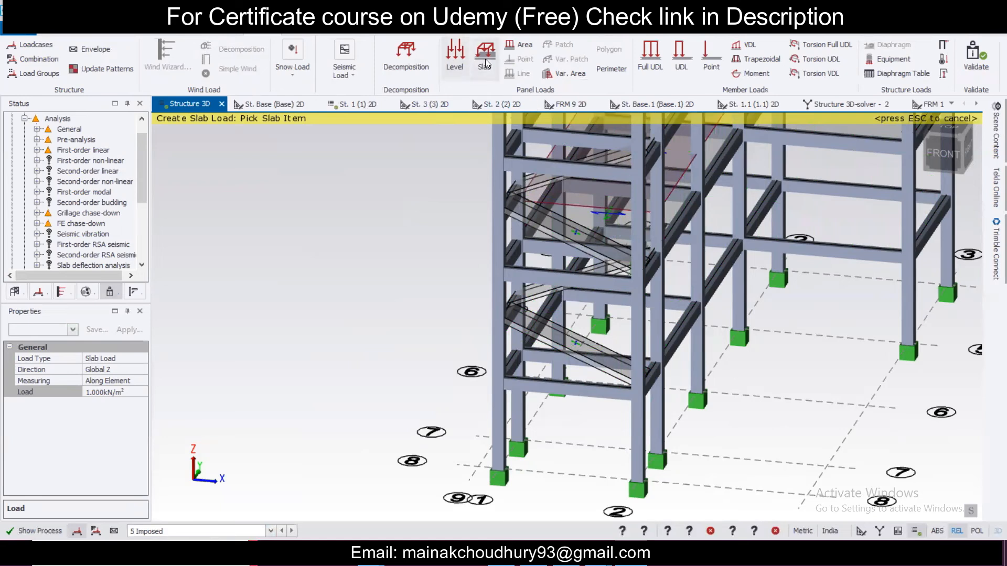
click(113, 393)
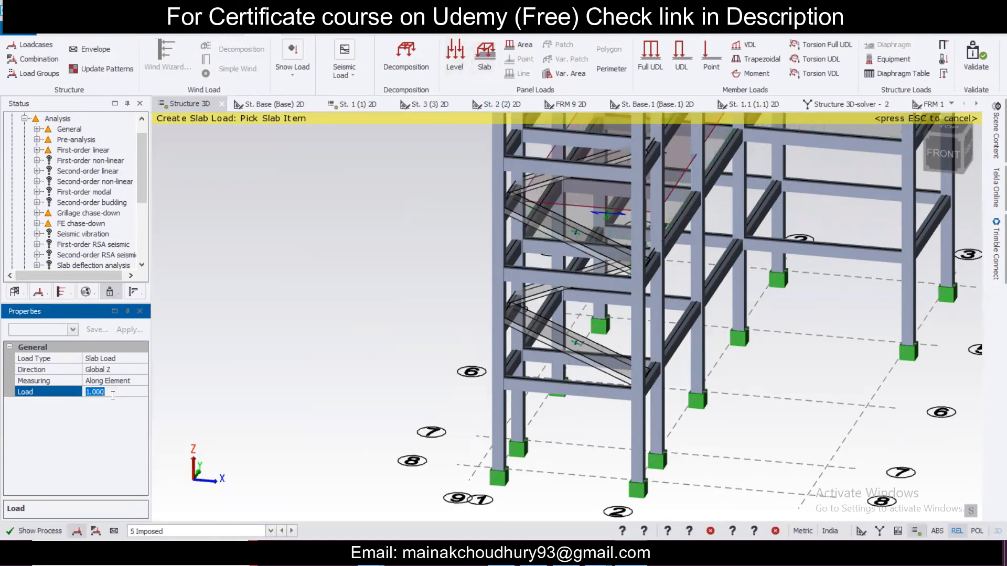
key(Return)
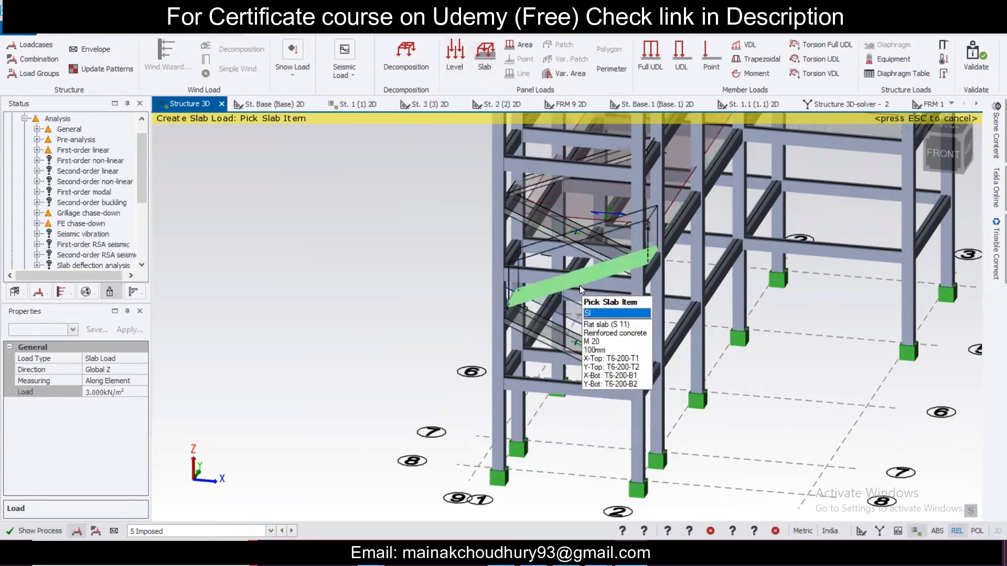
click(600, 156)
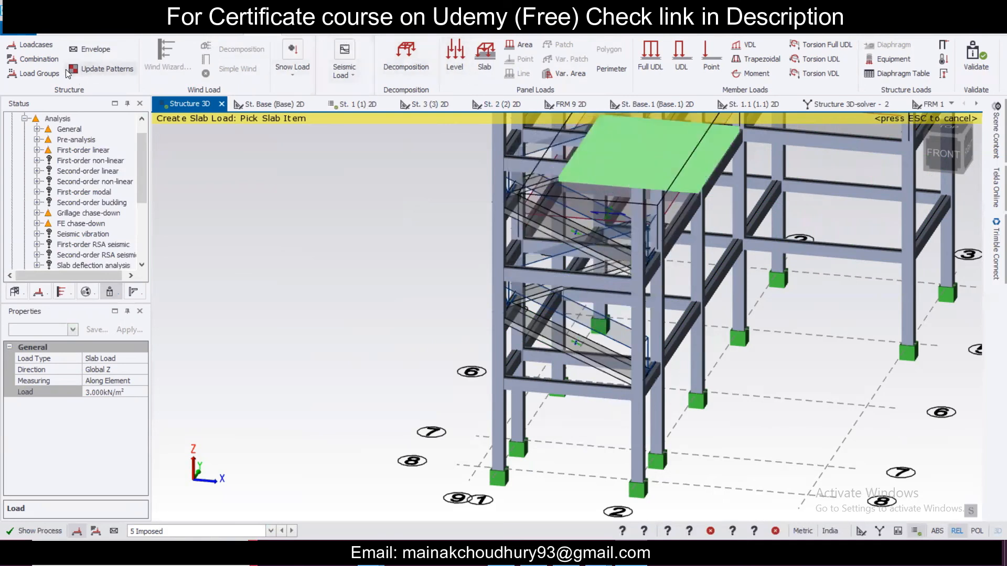
Regenerate the design load combinations with the combination generator and accept the updated loading
click(49, 62)
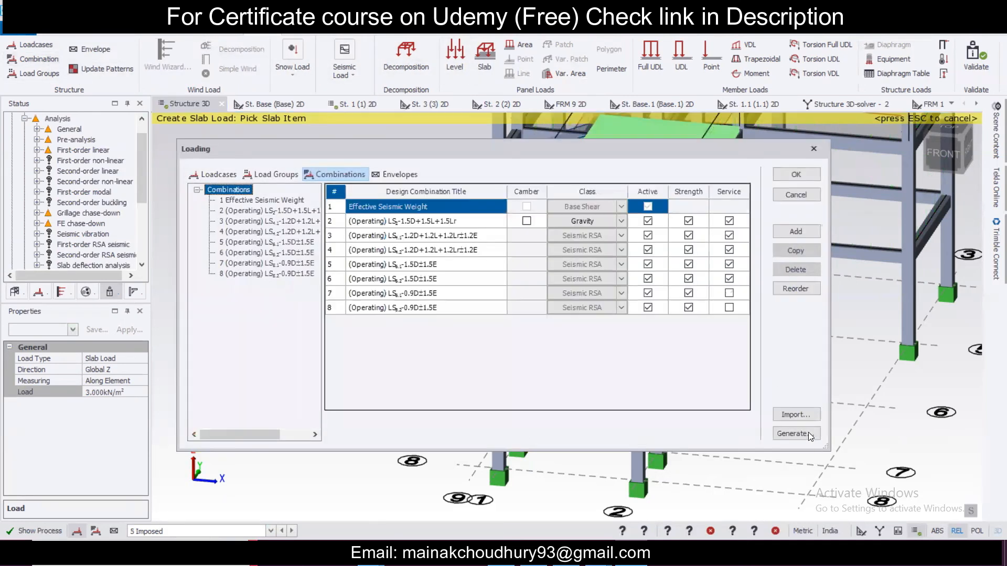
click(796, 433)
click(606, 408)
click(605, 407)
click(605, 407)
click(636, 403)
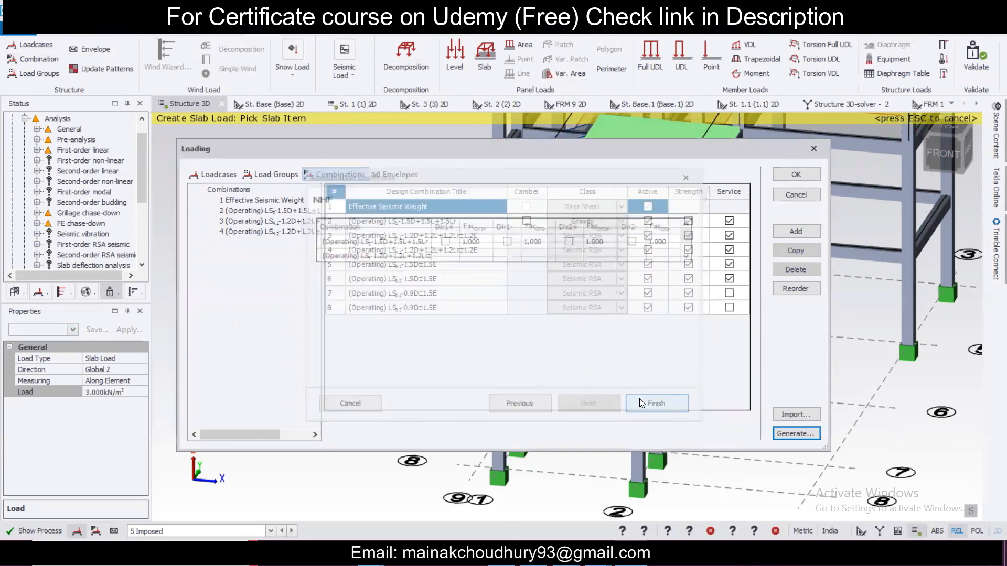
click(790, 177)
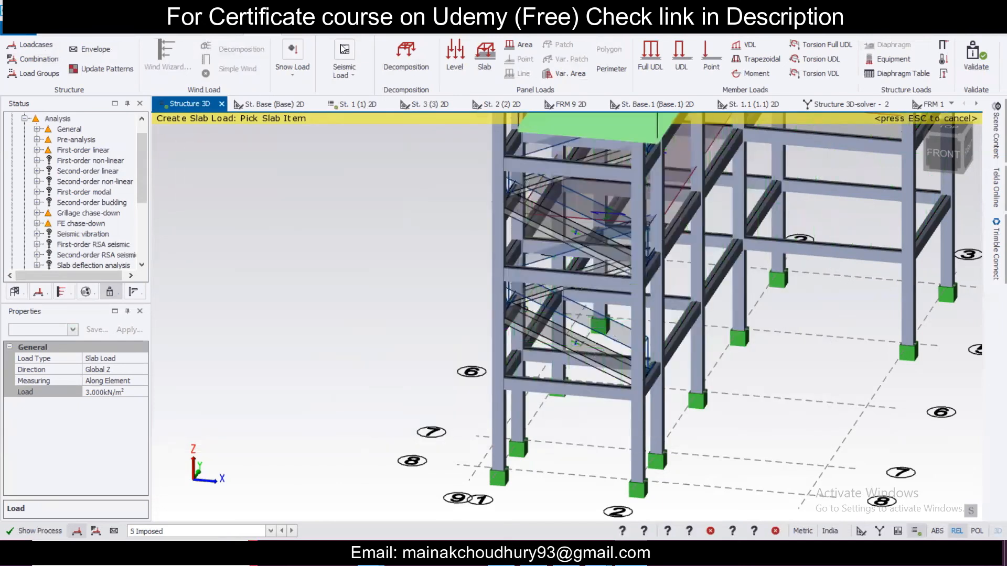
Run Design All (Static) on the whole structure and leave the design status review
click(367, 34)
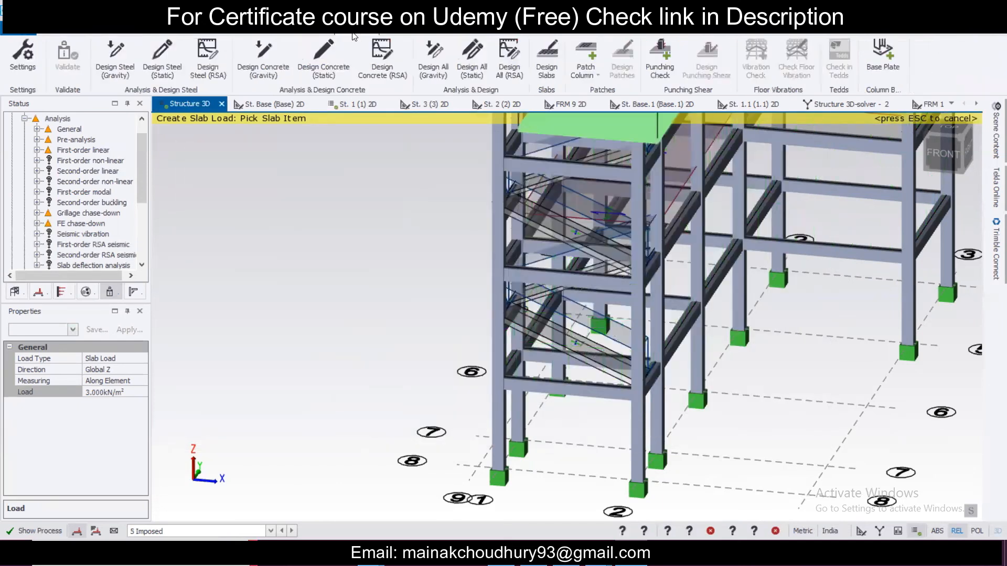
click(470, 62)
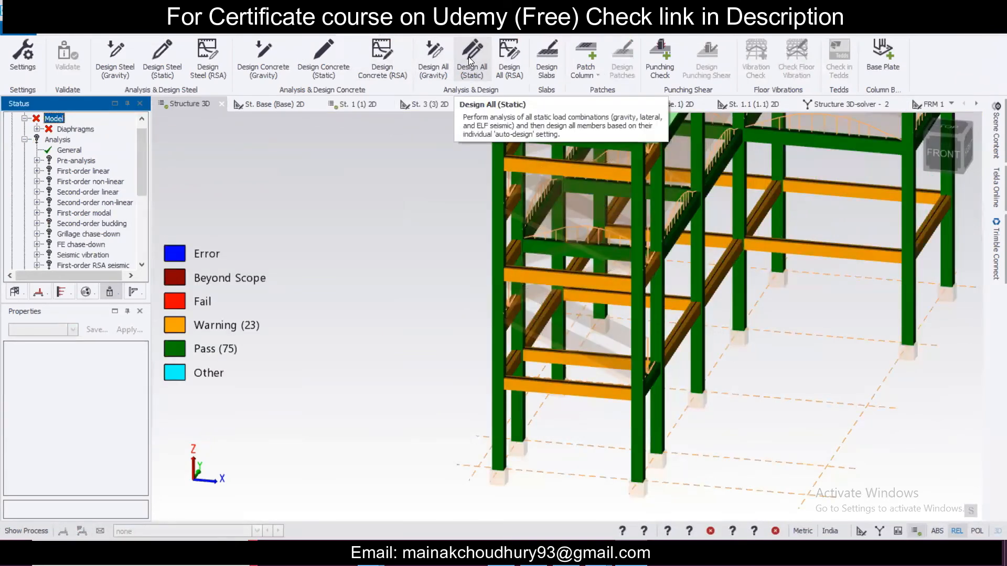
click(398, 349)
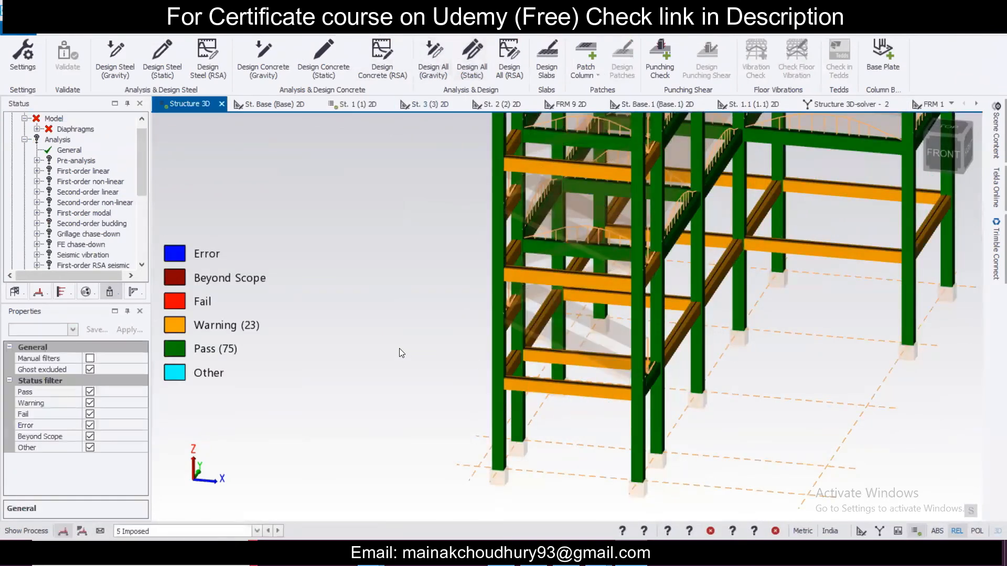
key(Escape)
Examine the properties of the sloping stair slabs, including the lowest slab's diaphragm option, and the Diaphragms entry in the model status
click(559, 340)
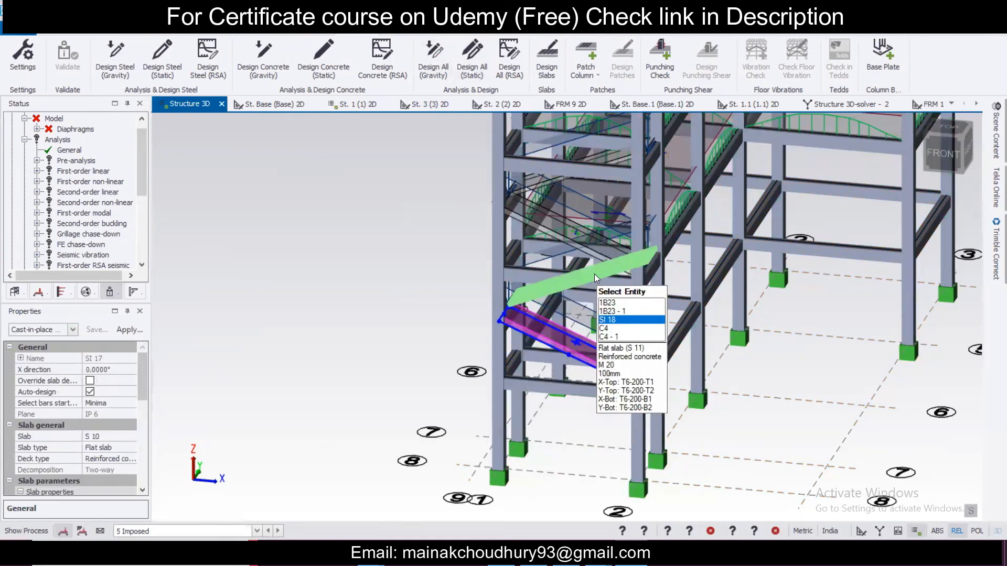
click(593, 270)
click(593, 160)
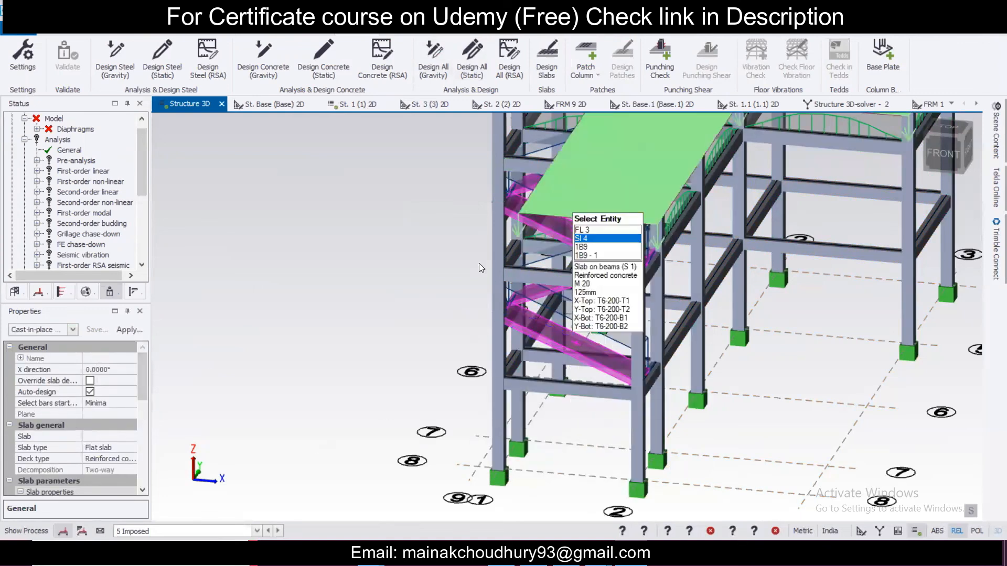
drag(146, 368, 138, 475)
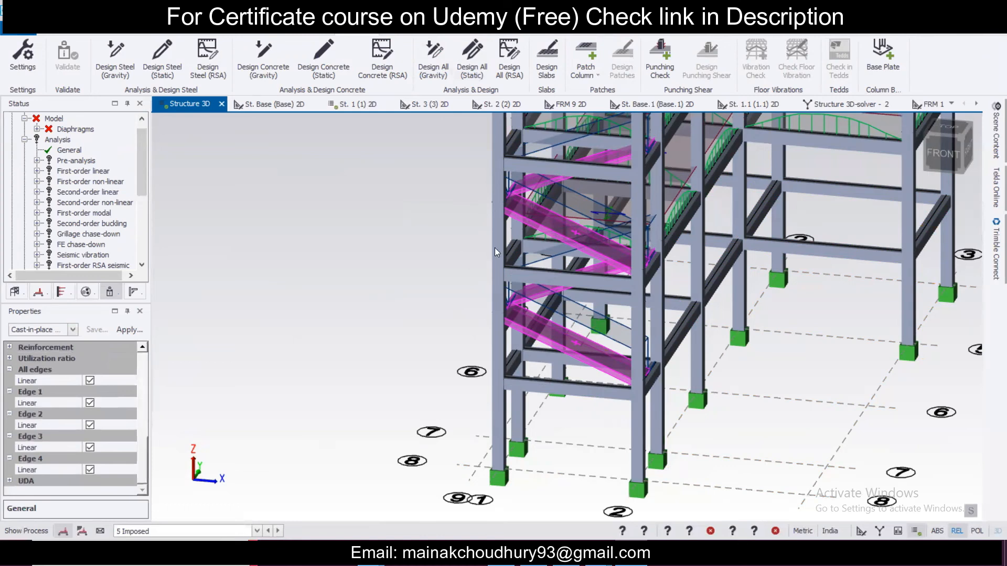
click(542, 326)
drag(142, 461, 150, 418)
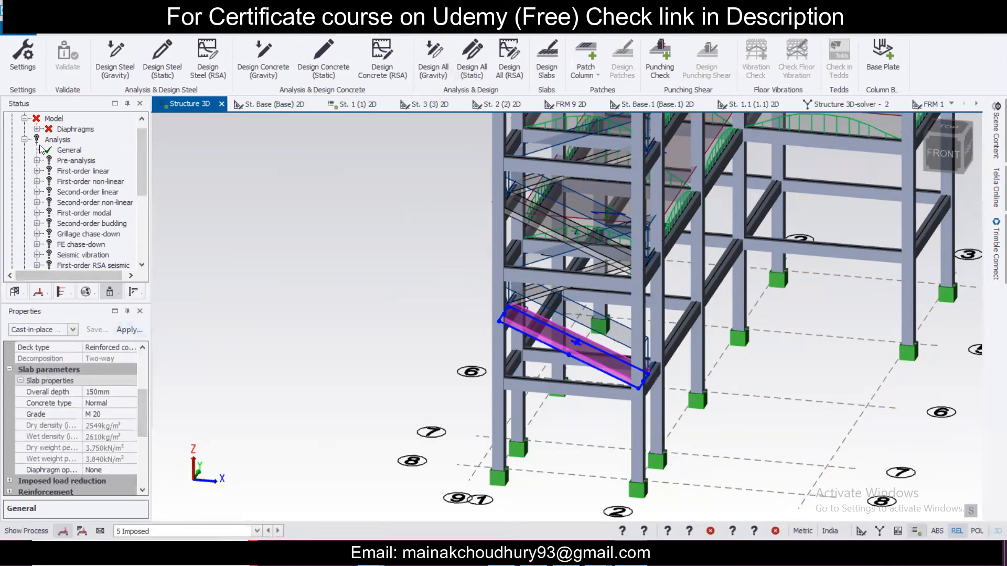
click(130, 470)
click(132, 471)
click(131, 471)
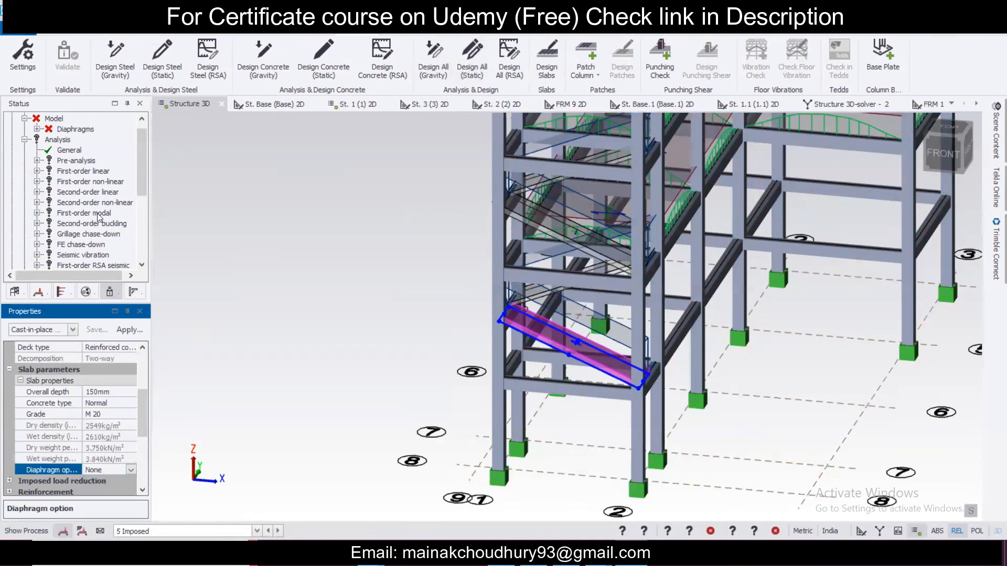
click(37, 130)
mouse_move(105, 141)
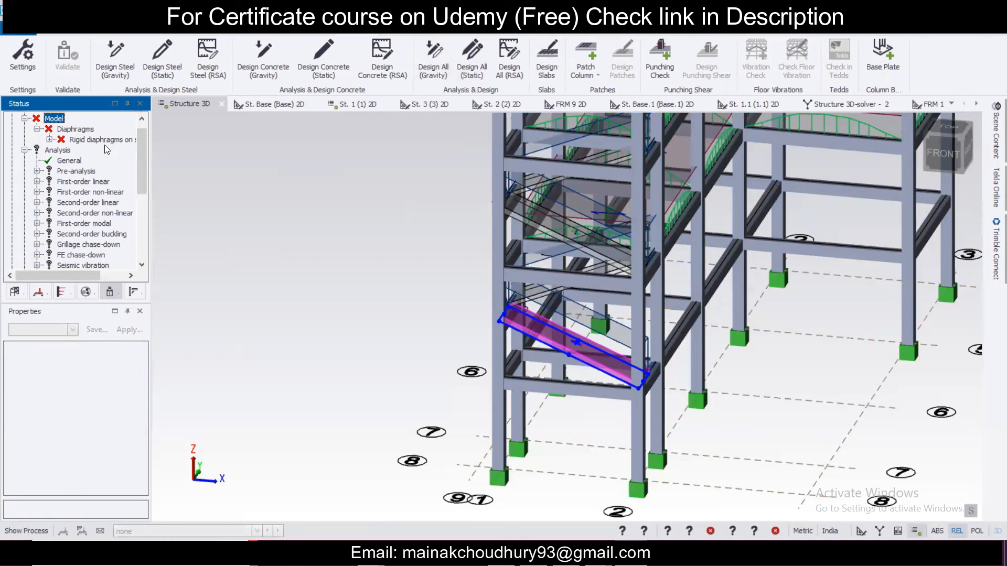
Set the diaphragm option of the lowest sloping stair slab to Rigid and check the same option on the flight above it
click(614, 269)
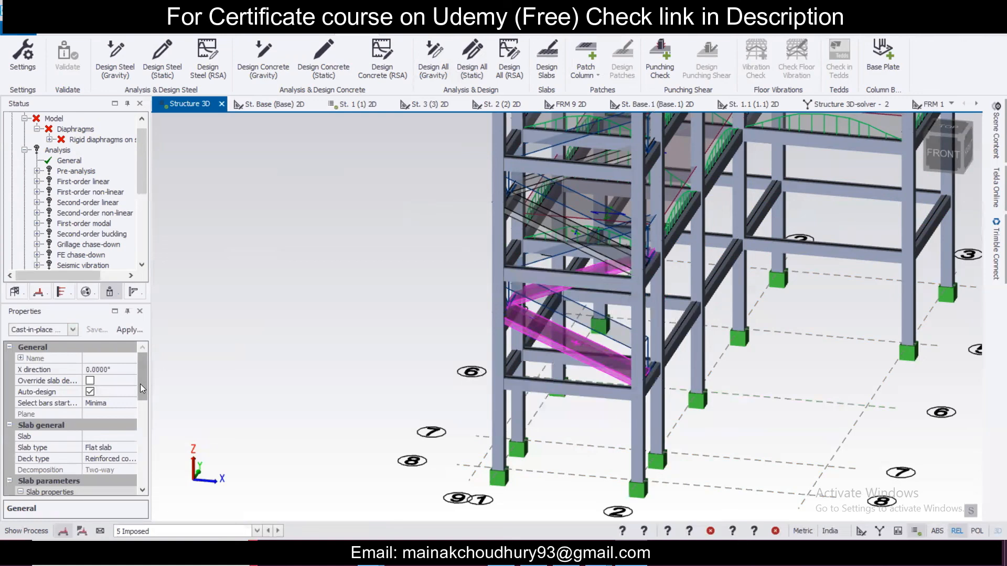
drag(140, 384, 158, 398)
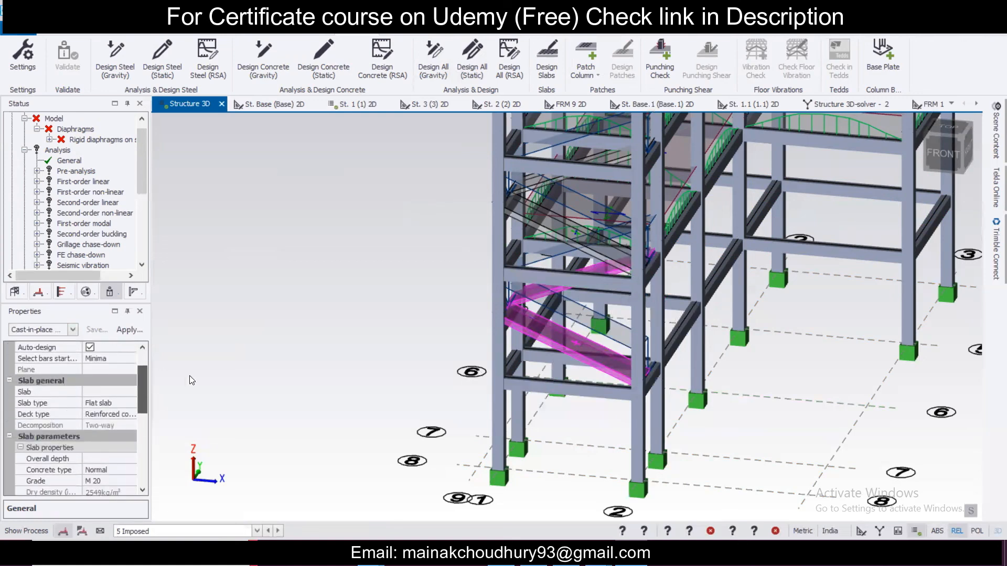
click(587, 357)
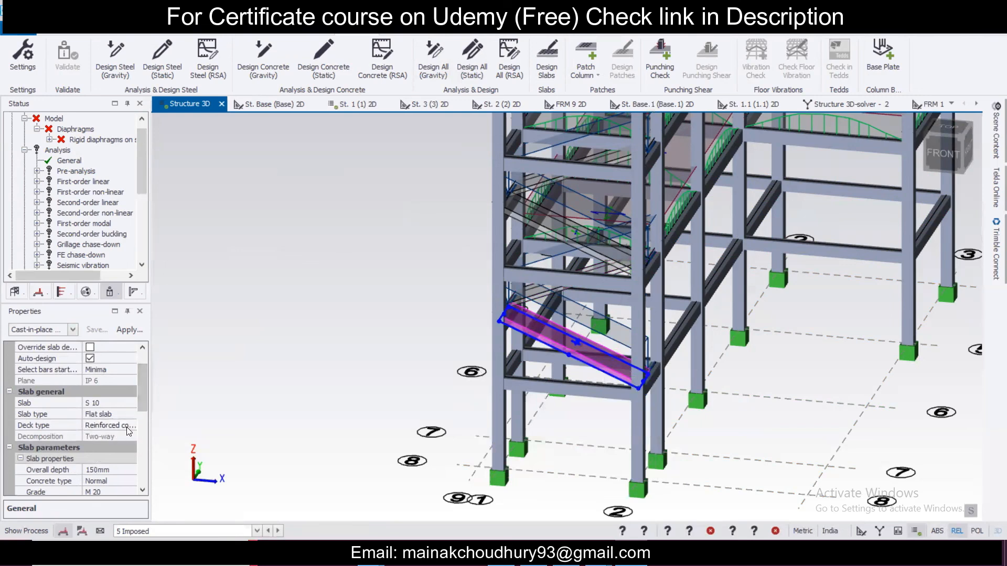
drag(140, 390, 161, 426)
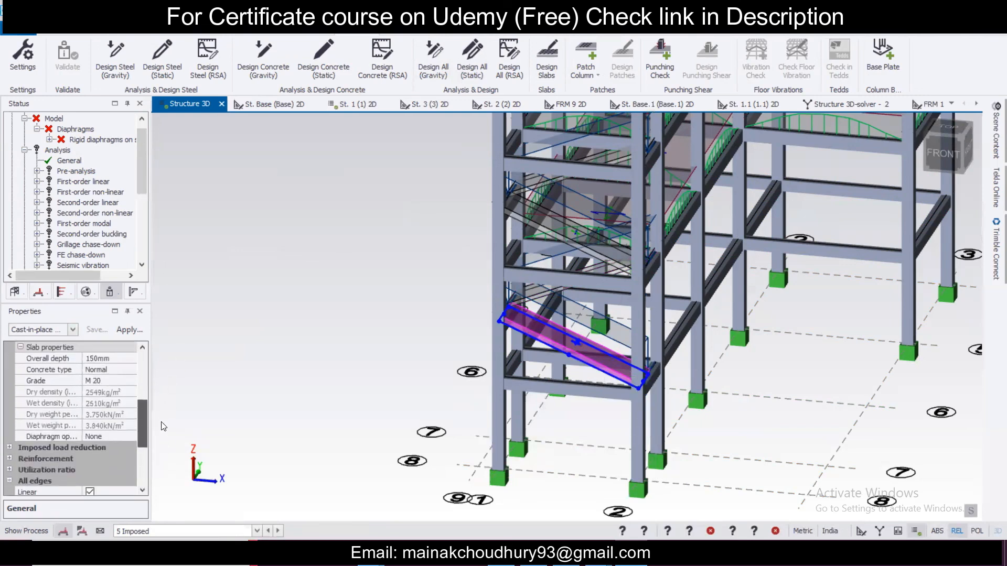
click(131, 437)
click(130, 436)
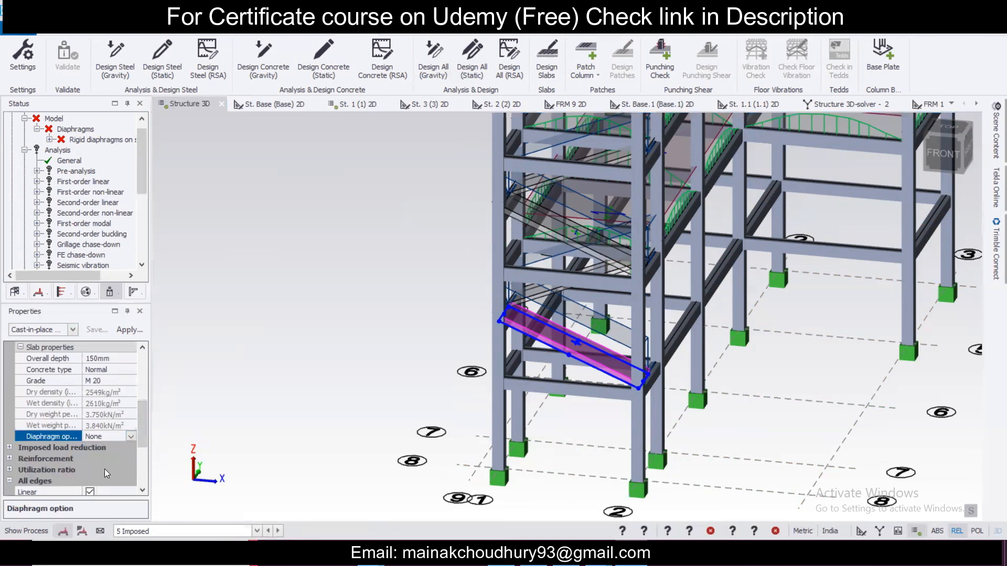
click(606, 266)
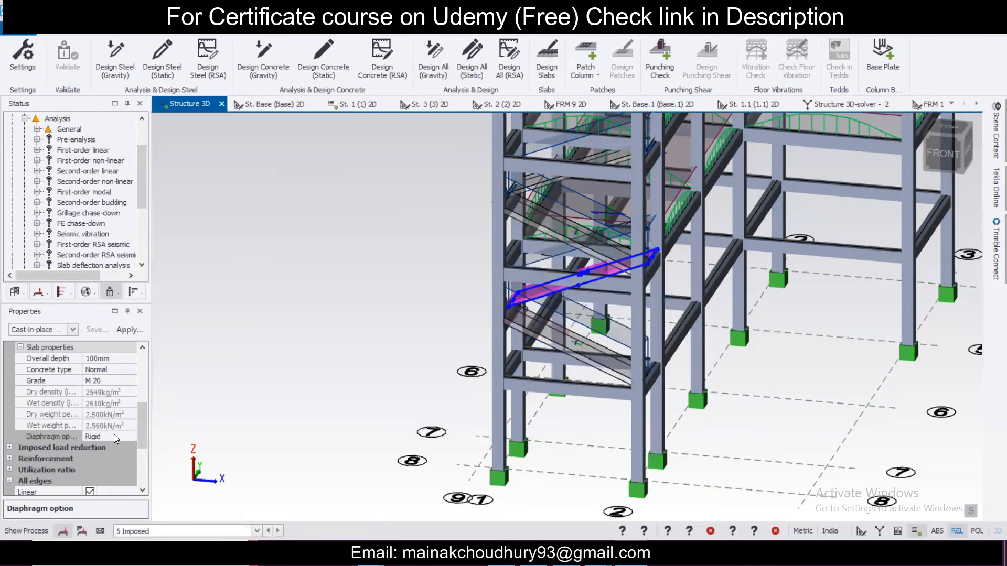
Set the diaphragm option of the second storey's lower sloping stair slab to Rigid and check the option on its upper flight
click(575, 249)
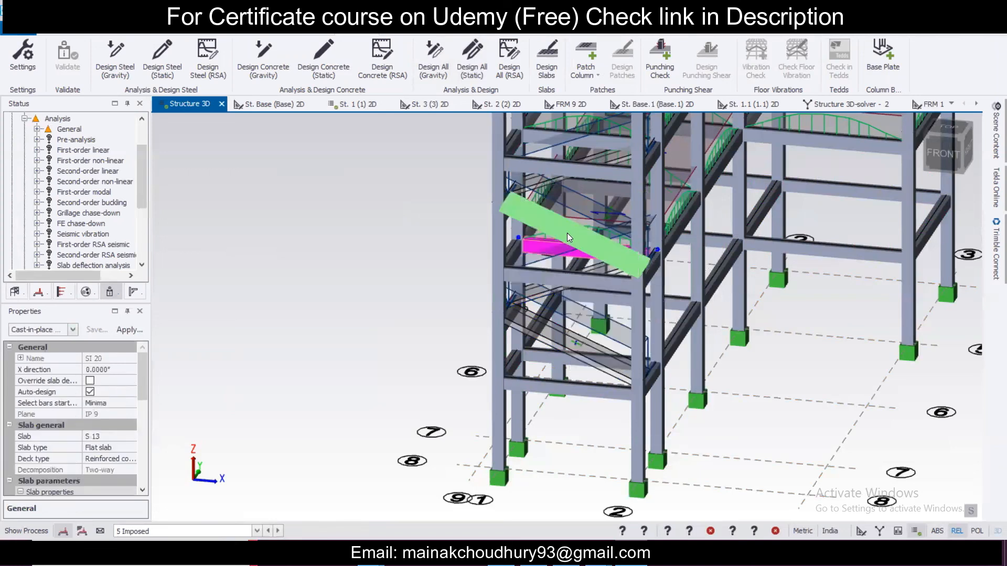
drag(140, 393, 145, 445)
click(131, 426)
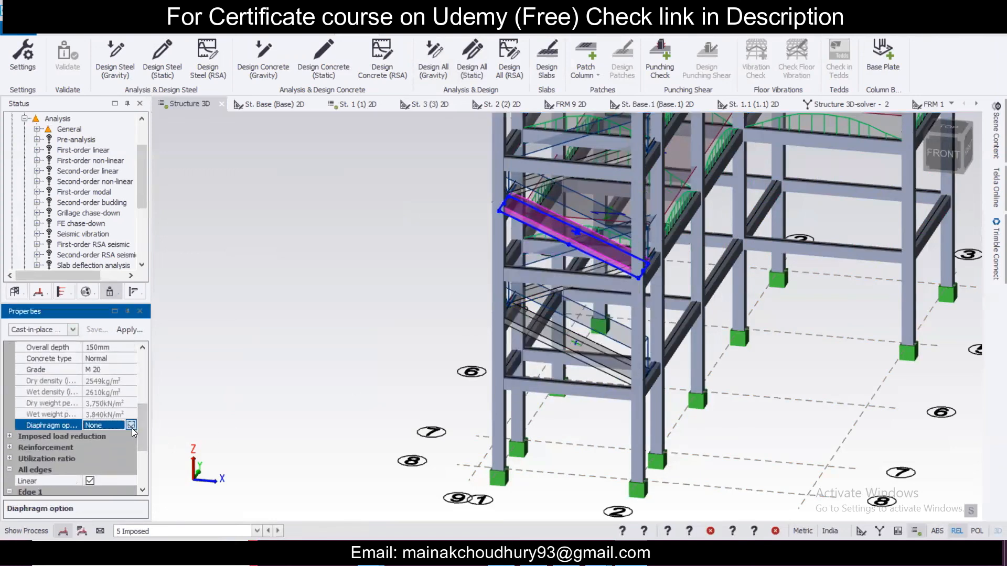
click(130, 426)
click(121, 460)
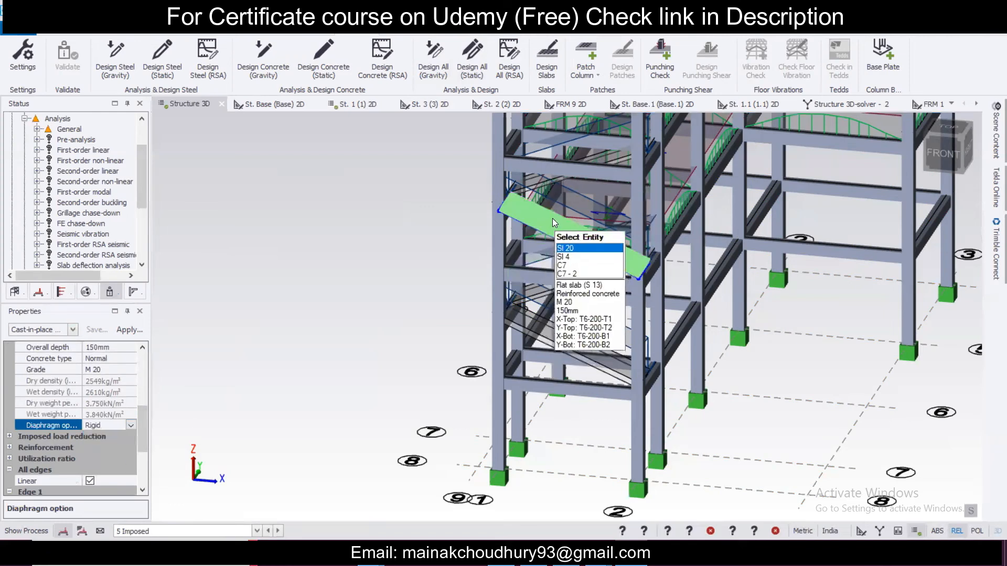
click(549, 180)
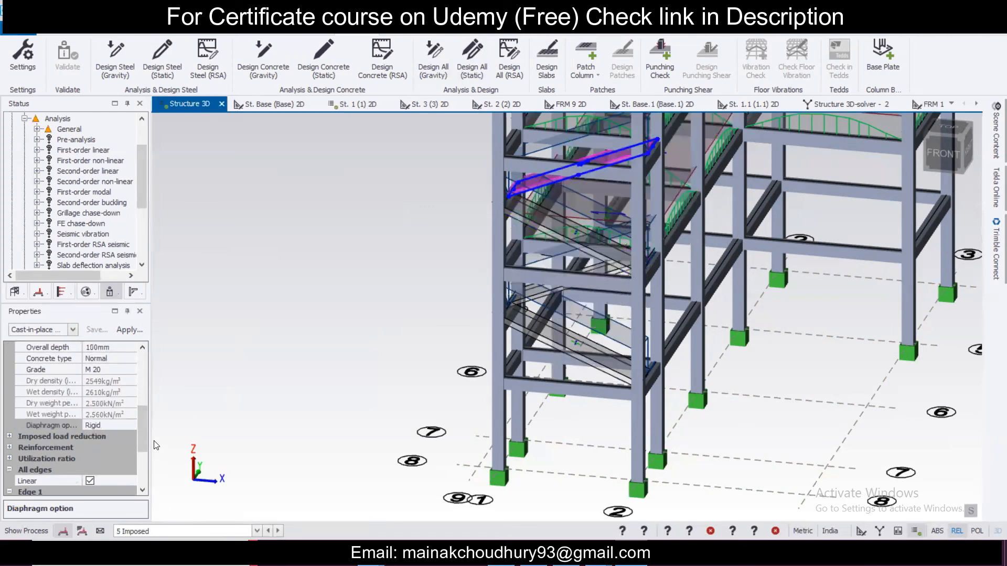
Rerun Design All (Static) on the structure and expand the rigid diaphragms entry in the model status
middle_drag(574, 321, 527, 436)
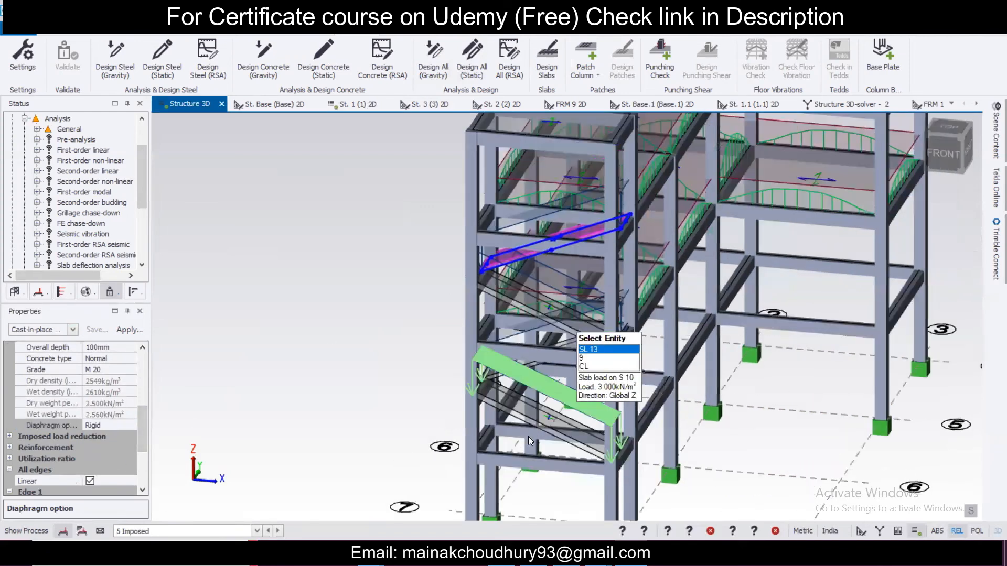
right_drag(693, 259, 606, 246)
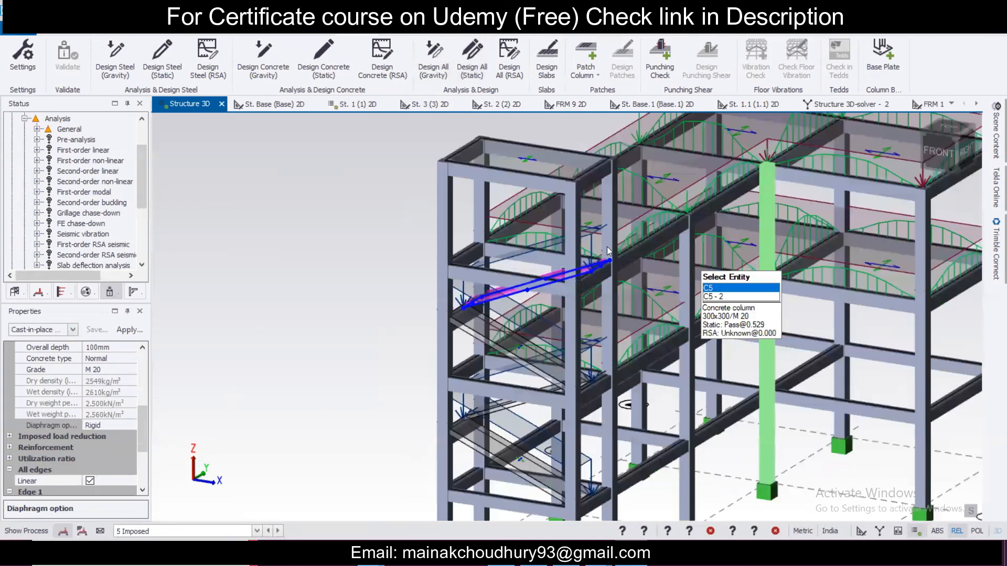
click(279, 115)
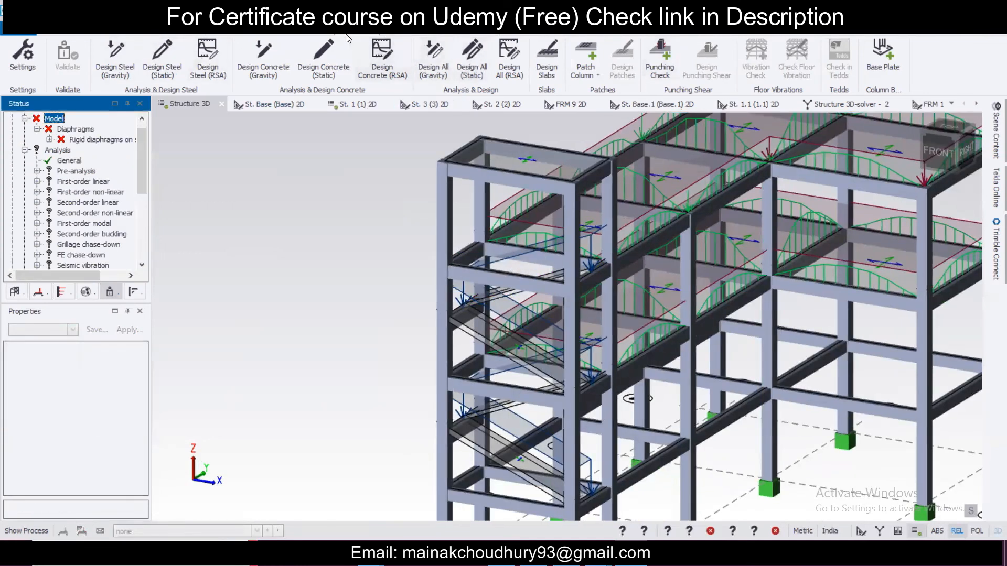
click(319, 32)
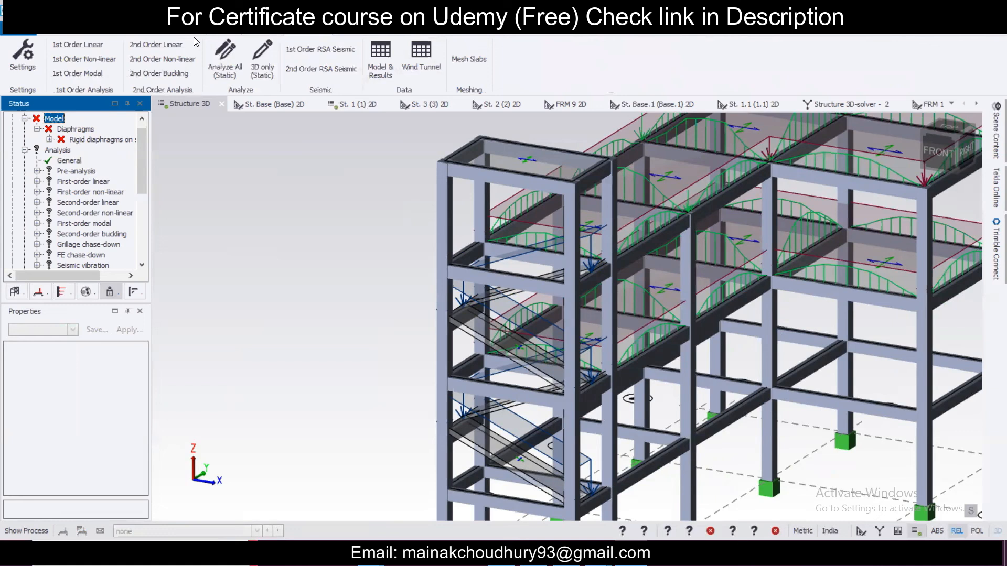
click(360, 33)
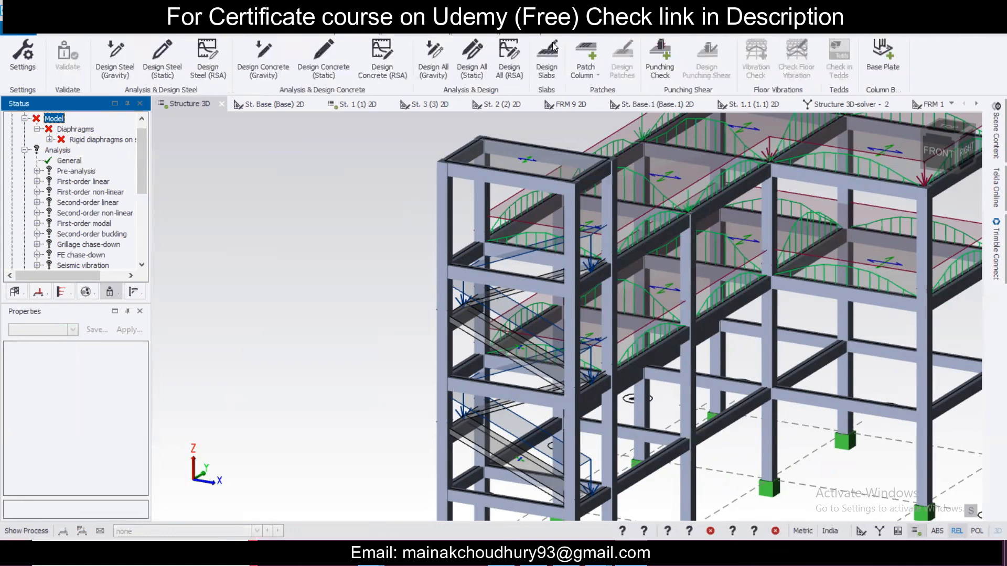
click(479, 62)
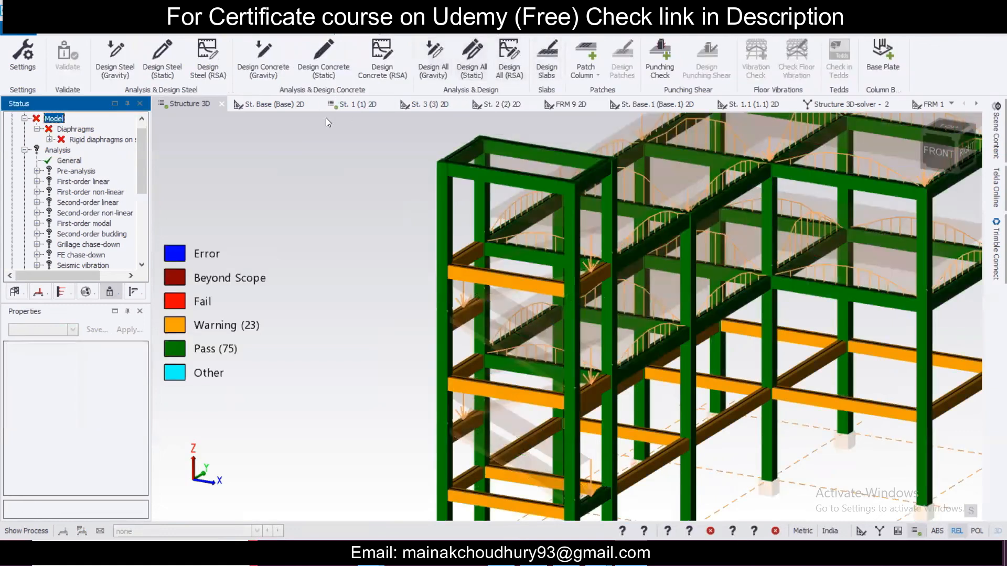
click(50, 139)
mouse_move(74, 151)
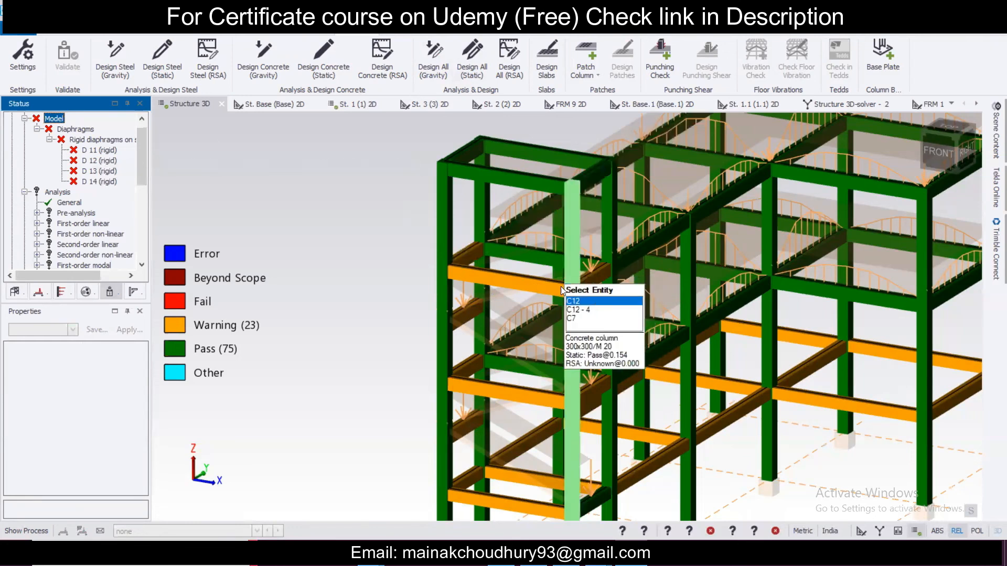
right_drag(540, 356, 448, 336)
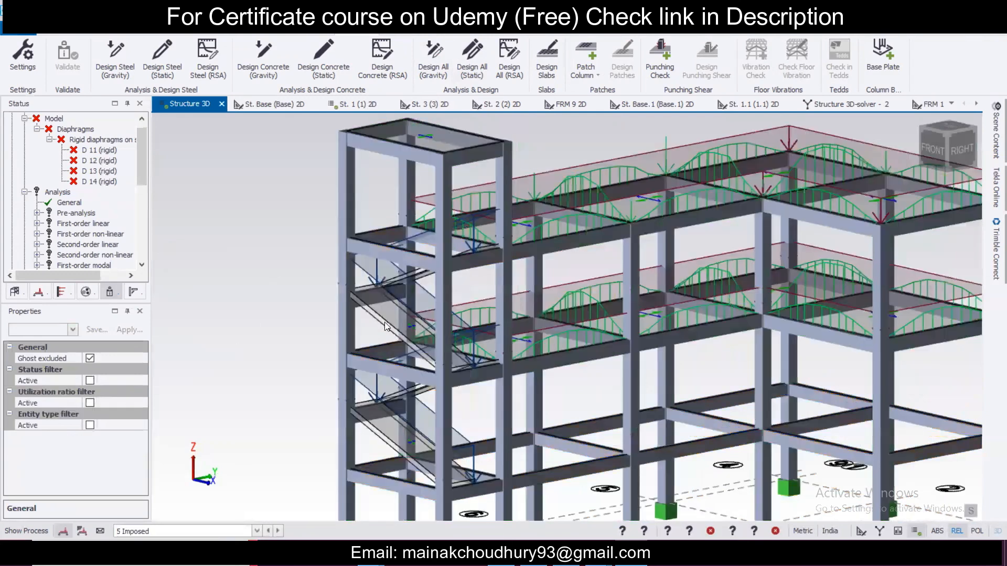
click(395, 291)
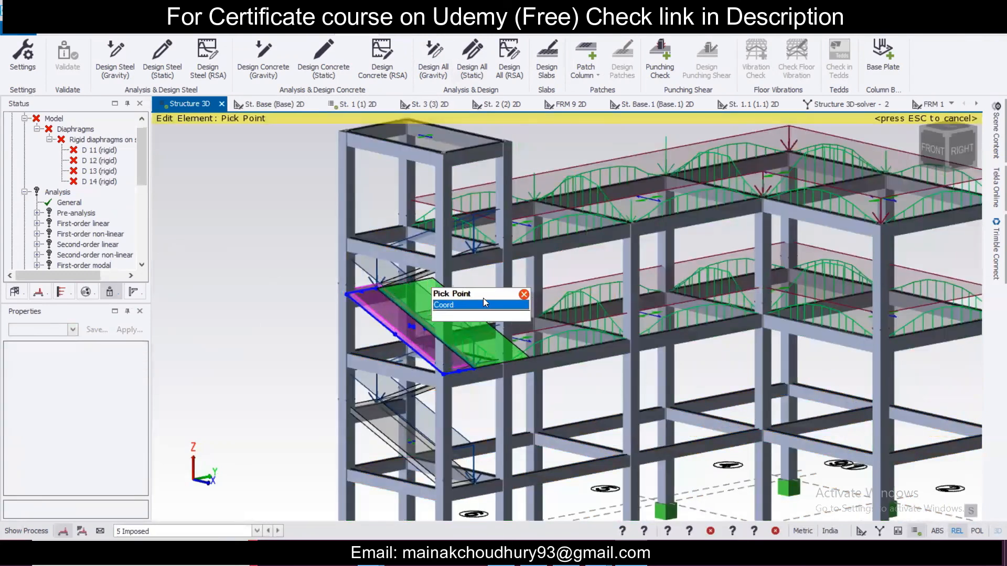
key(Escape)
key(Escape)
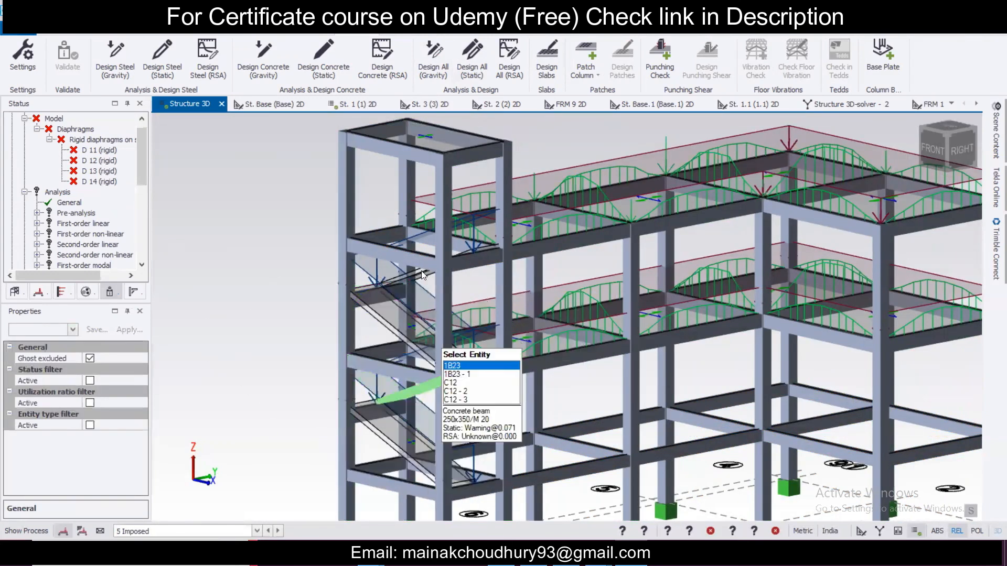
Delete the four sloping stair slabs in both storeys of the stair tower
scroll(422, 275, down, 3)
scroll(407, 374, up, 4)
click(418, 347)
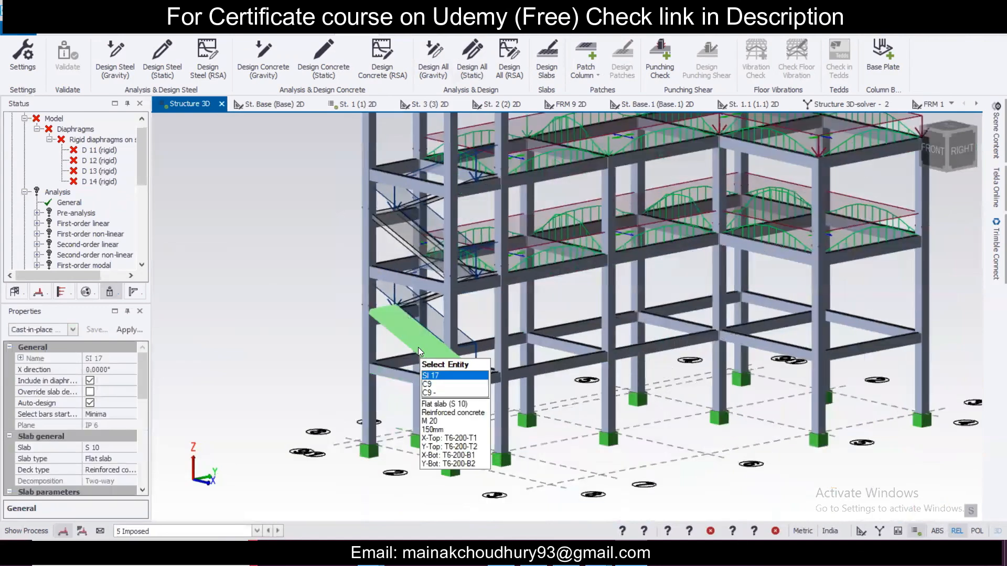
right_drag(480, 348, 426, 301)
ctrl+click(426, 295)
ctrl+click(423, 245)
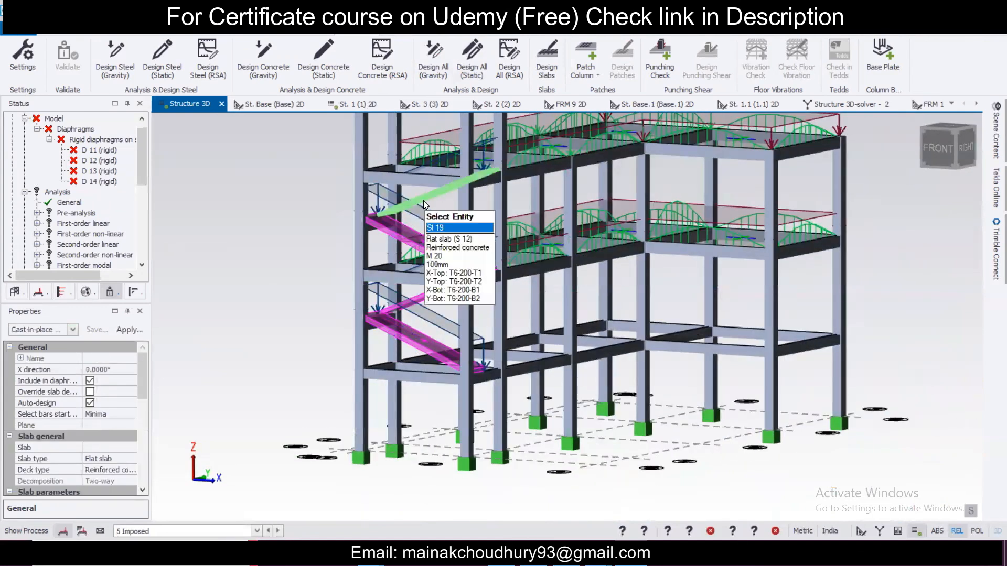
ctrl+click(423, 200)
key(Delete)
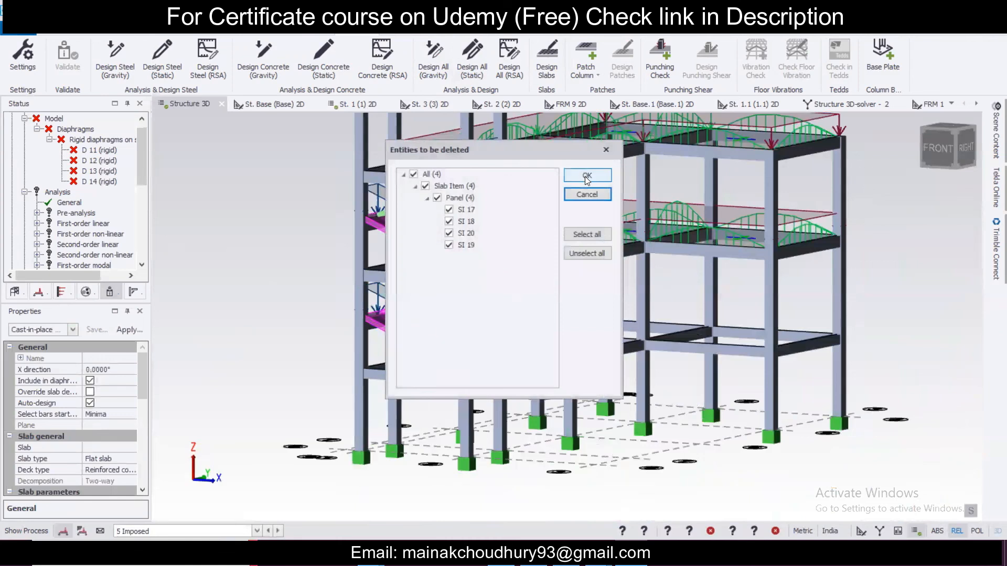
click(587, 176)
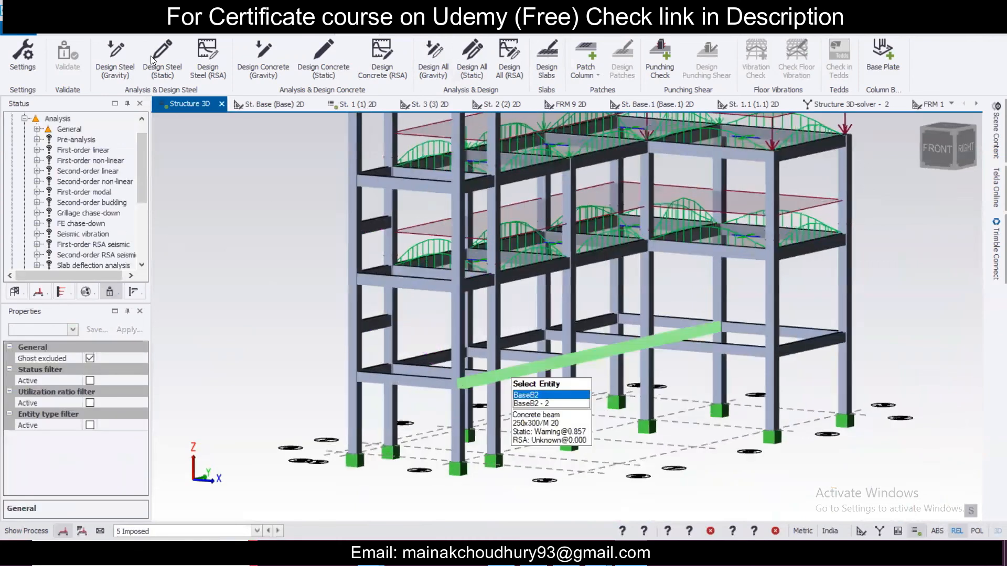
Start a new concrete flat slab item with its diaphragm option set to None
click(92, 29)
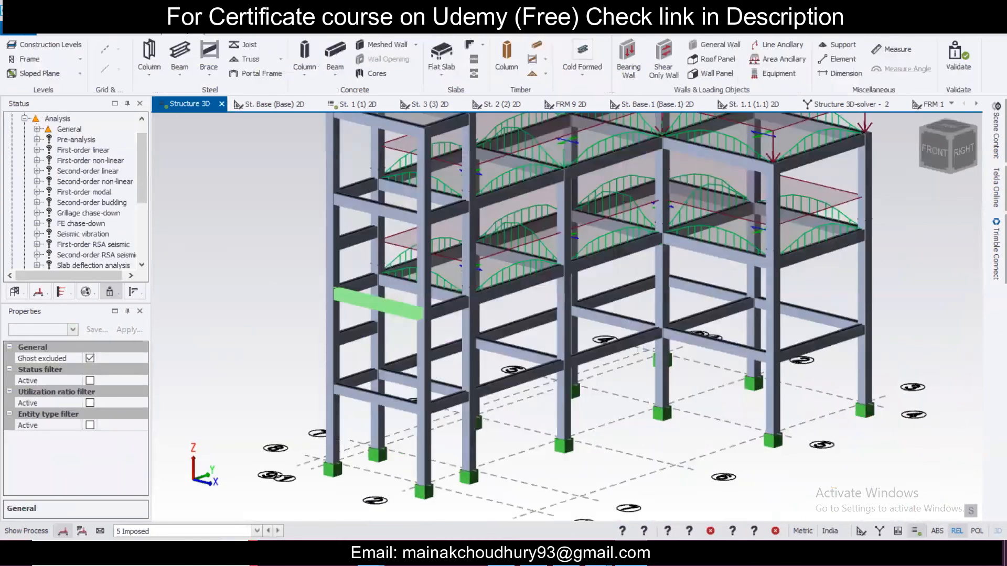
click(440, 55)
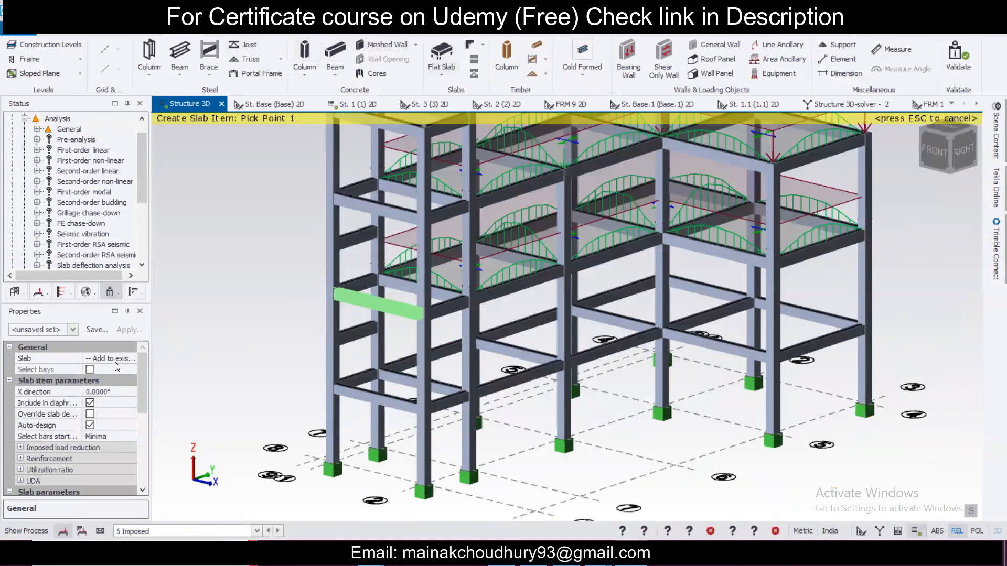
drag(139, 370, 134, 450)
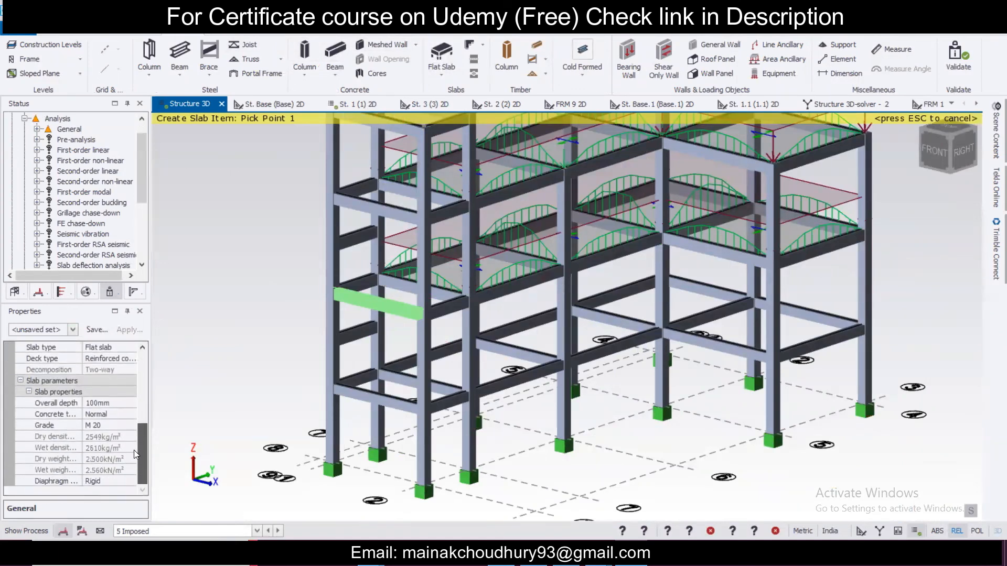
click(123, 482)
click(116, 494)
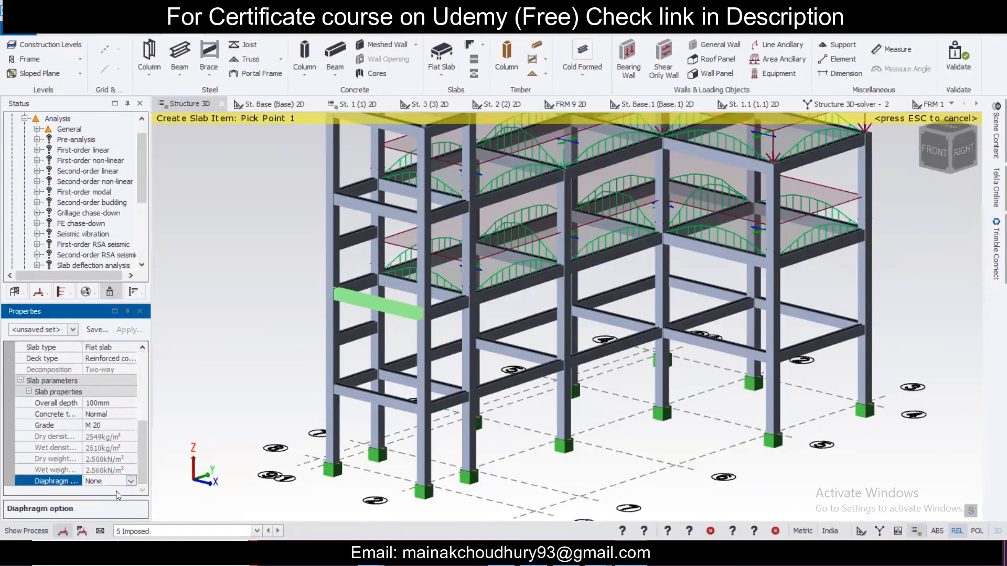
Create the first storey's lower sloping stair slab, spanning from the base-level beam to the mid-landing beam
right_drag(483, 423, 414, 422)
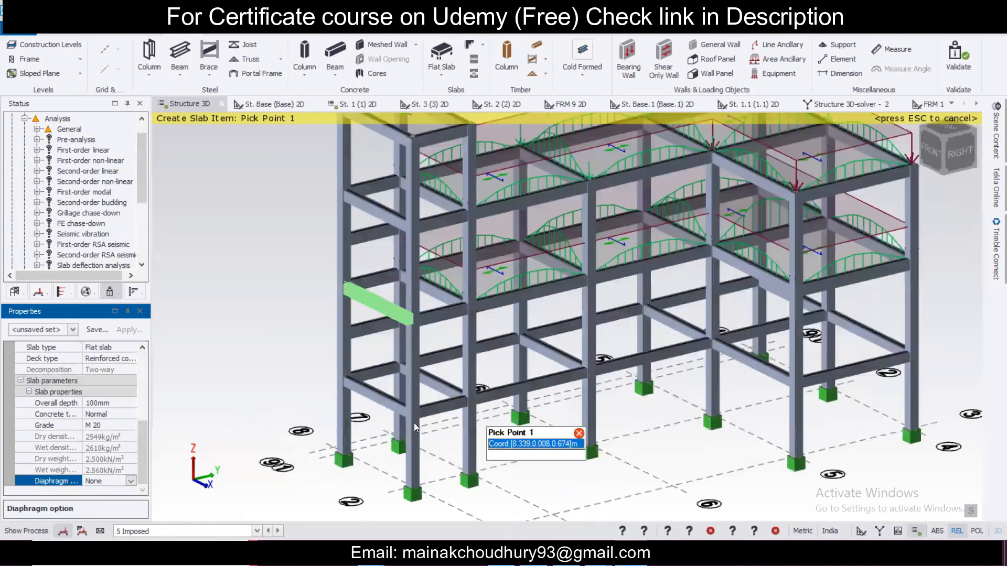
scroll(446, 412, up, 2)
click(426, 391)
scroll(325, 286, up, 2)
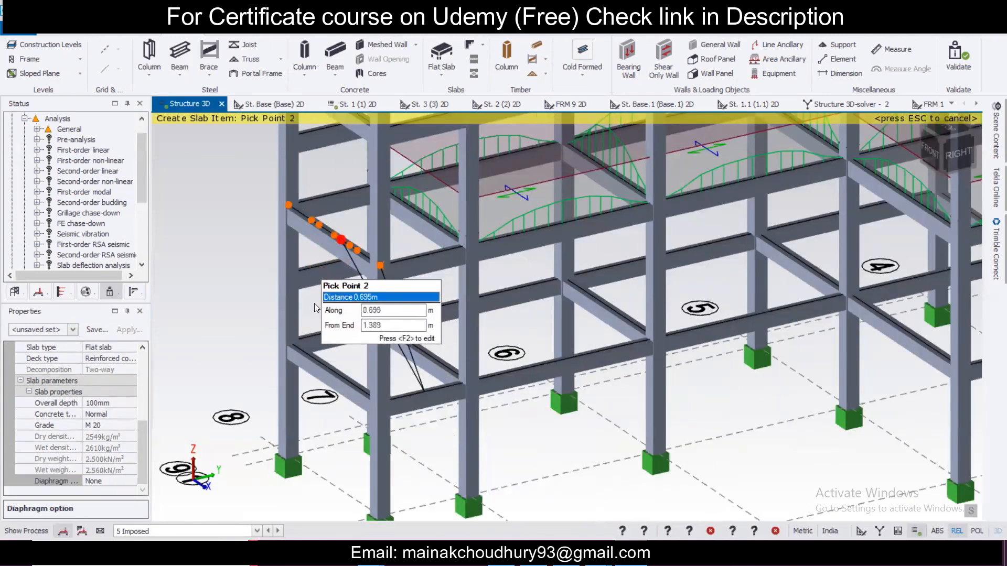
right_drag(325, 310, 367, 309)
click(340, 290)
click(300, 301)
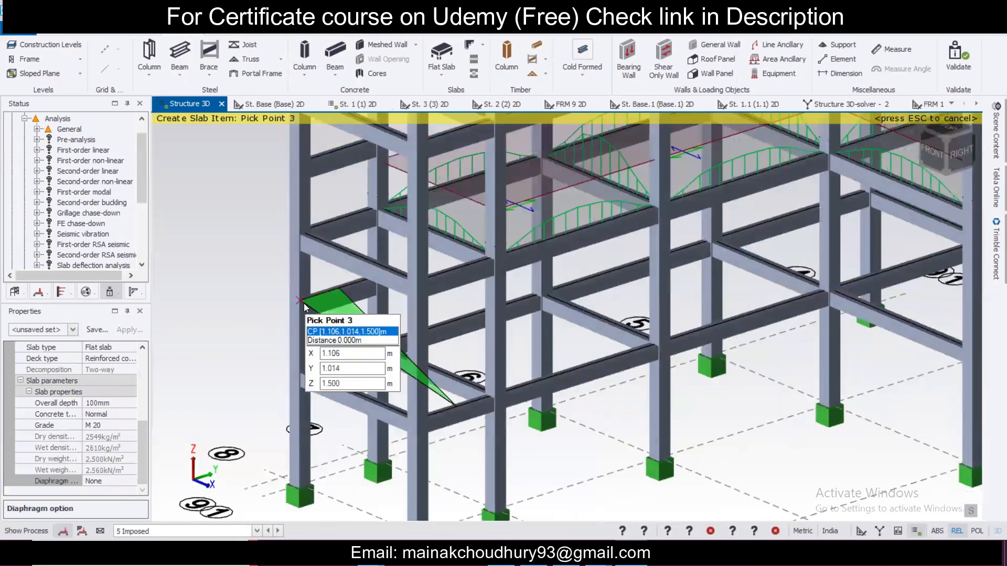
click(411, 418)
click(411, 417)
Create the upper sloping stair slab of the same storey, from the mid-landing beam to the floor beam above, and end slab creation
right_drag(420, 418, 392, 319)
click(393, 318)
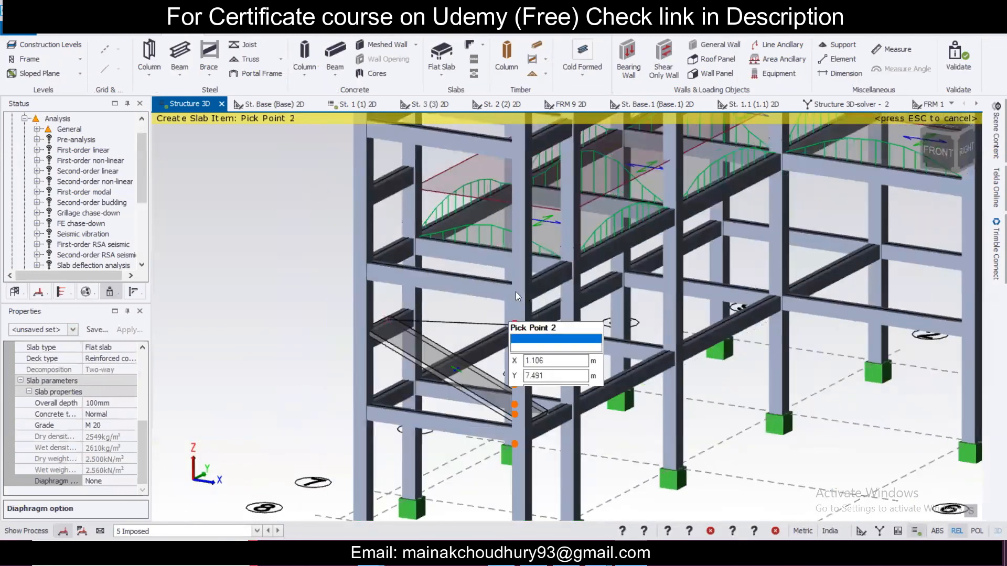
click(551, 270)
click(572, 260)
double_click(411, 300)
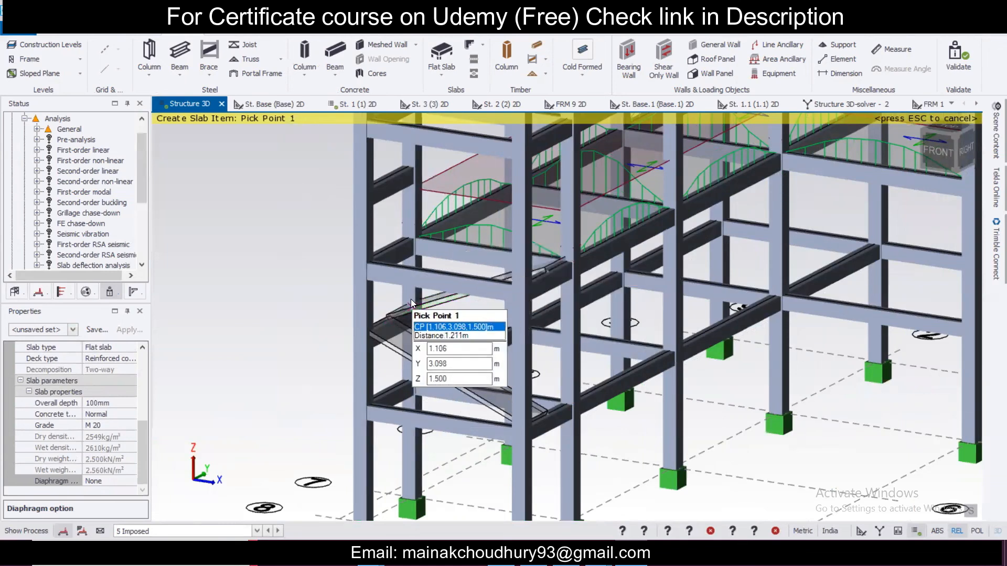
key(Escape)
Under the 3 Dead loadcase, apply a 1 kN/m² slab load to the two new stair slabs
right_drag(513, 404, 202, 523)
click(201, 531)
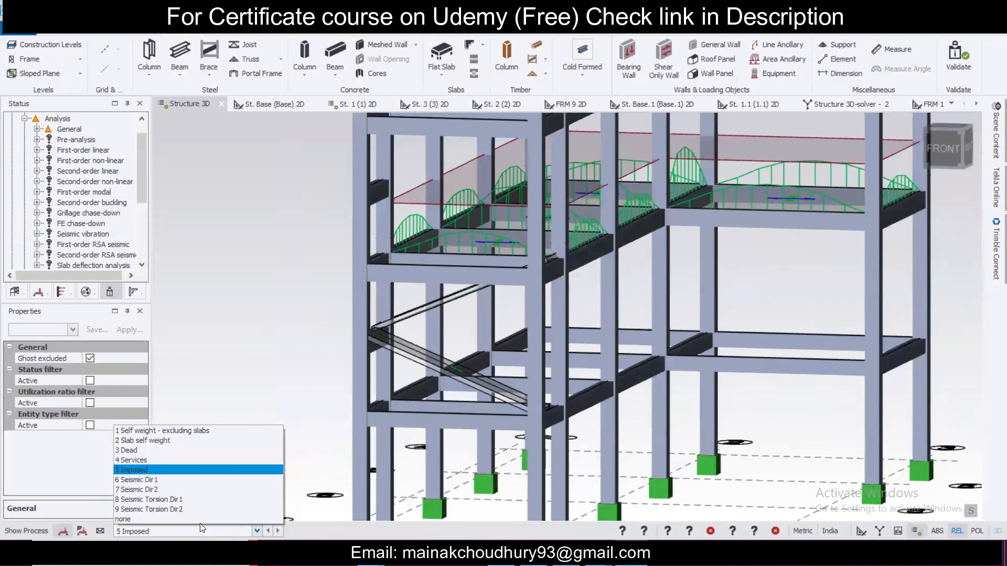
click(172, 451)
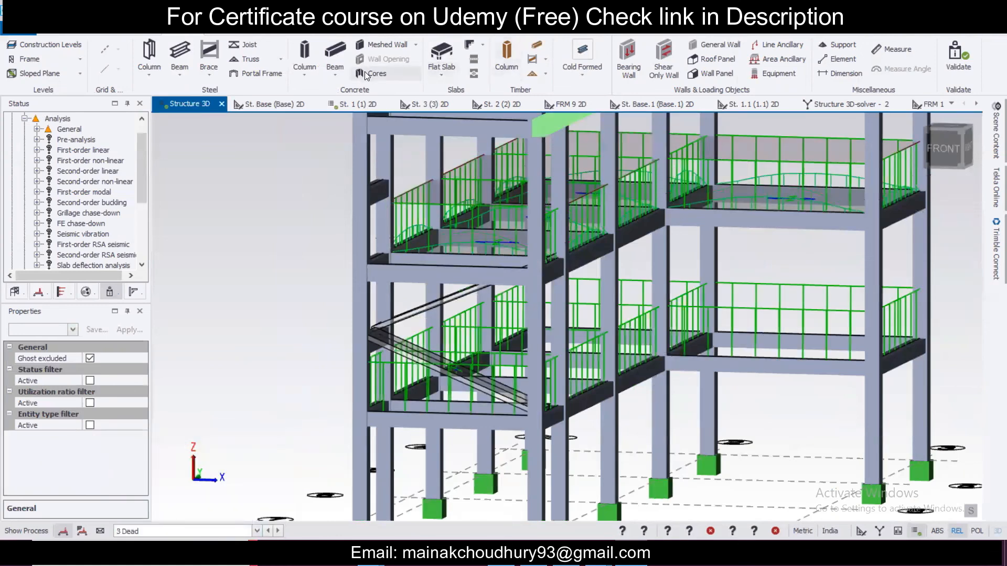
click(264, 32)
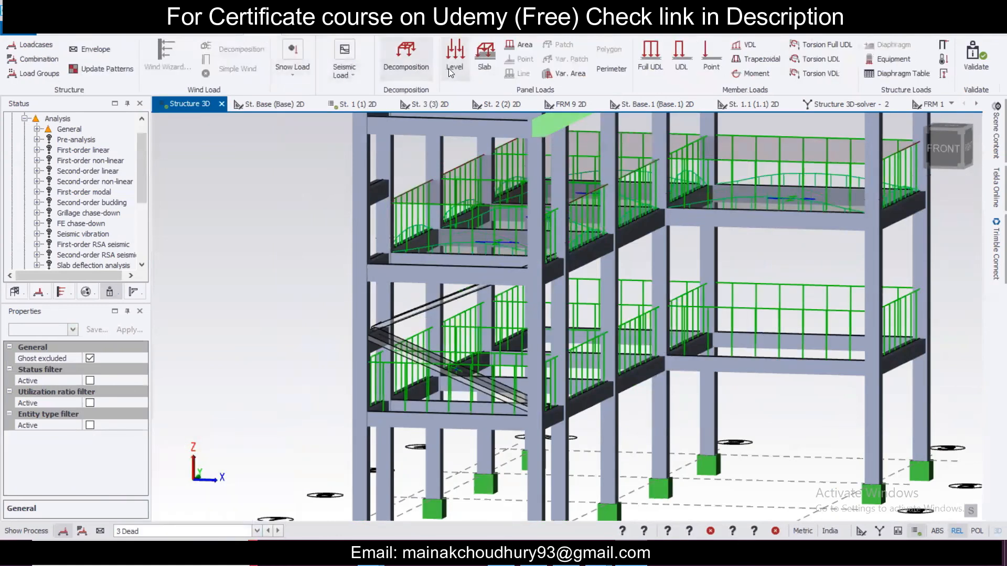
click(484, 58)
click(123, 394)
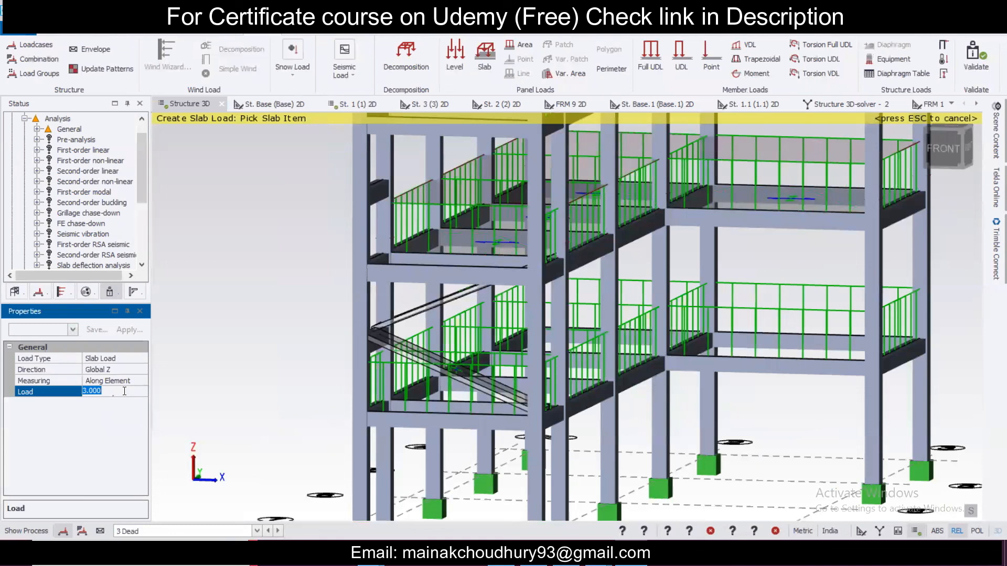
text(1)
key(Return)
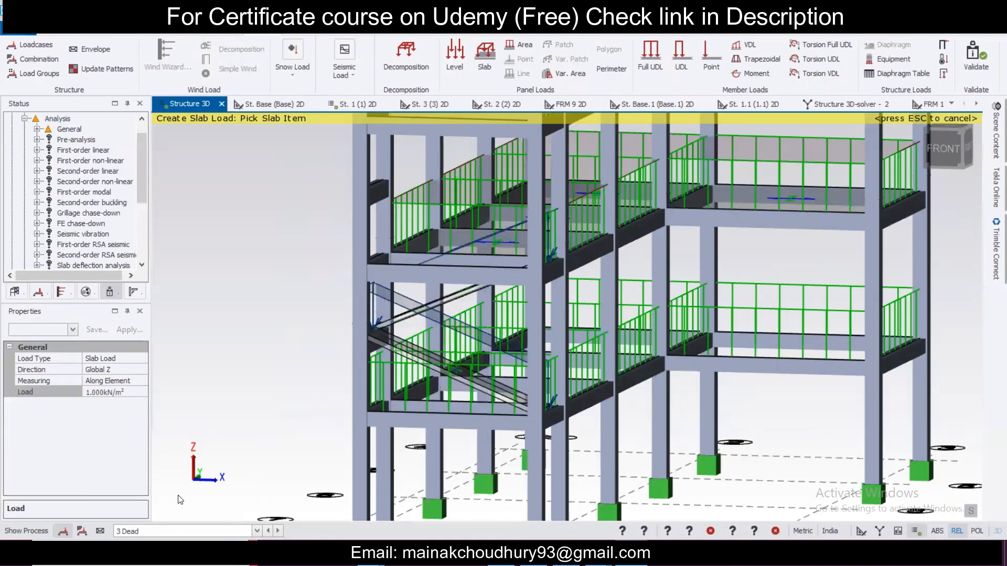
Under the 5 Imposed loadcase, apply a 2 kN/m² slab load to the two new stair slabs
click(169, 531)
click(161, 476)
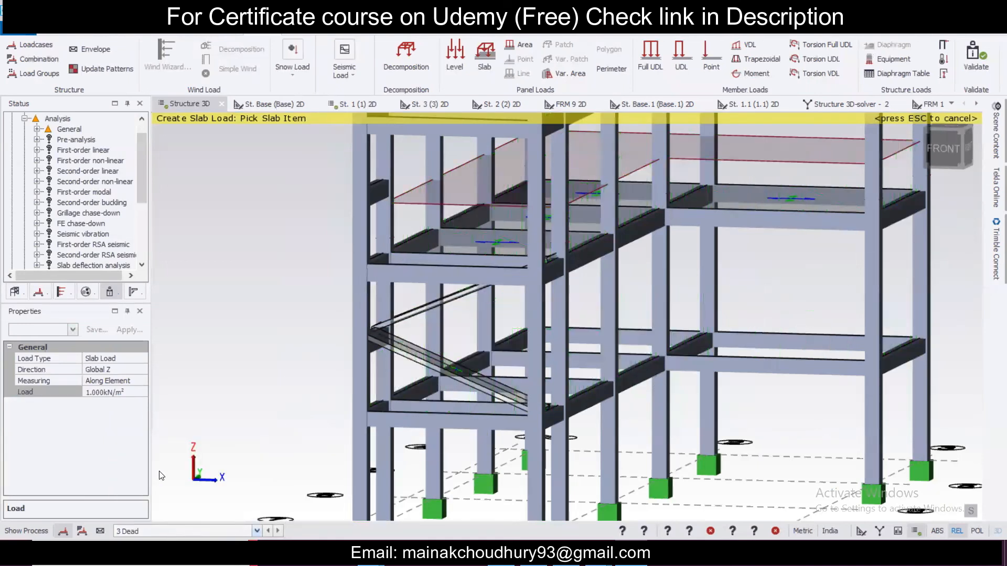
click(116, 394)
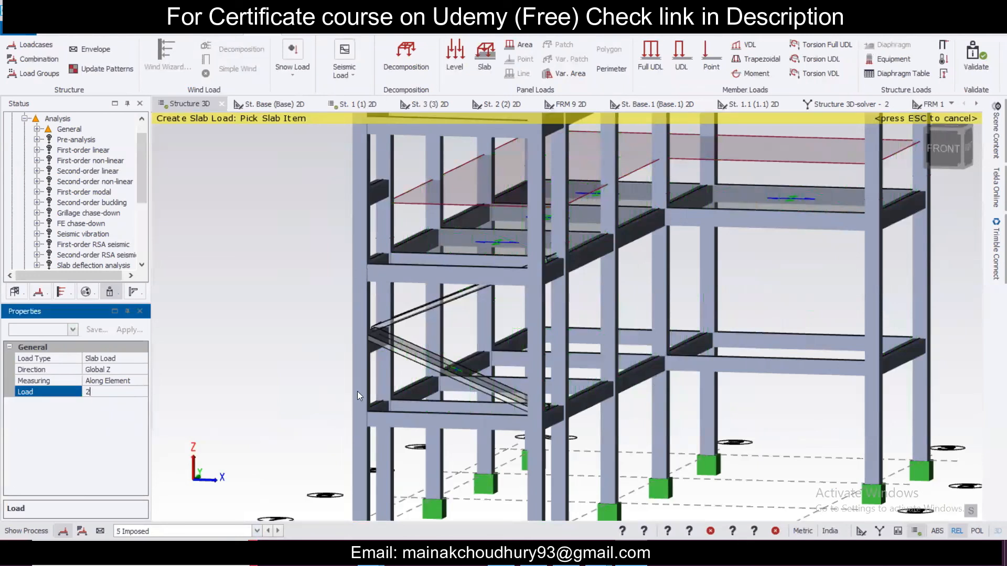
text(2)
click(417, 355)
key(Escape)
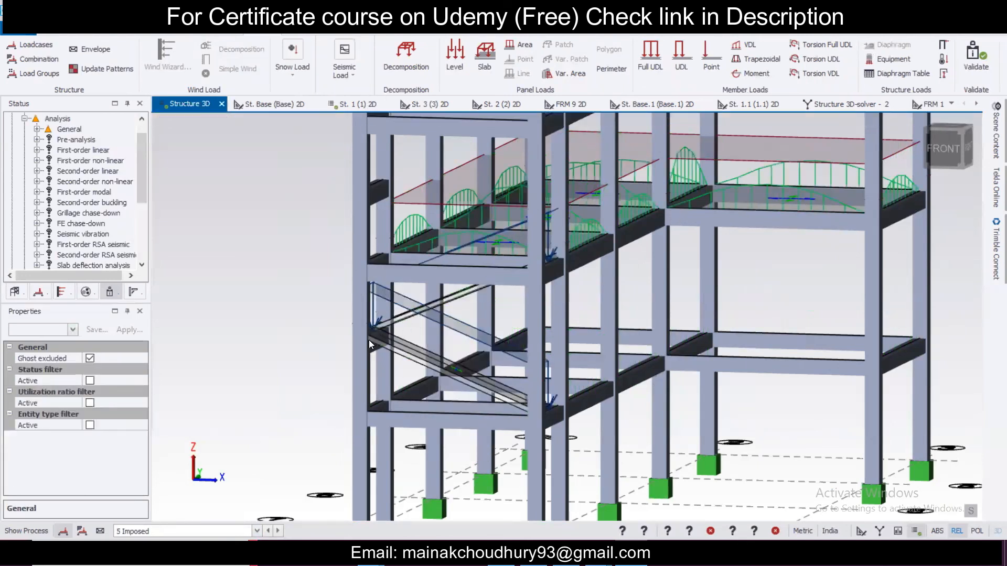
Copy the two sloping stair slabs up one storey, using the stair tower's front corner column as the reference
scroll(369, 344, down, 5)
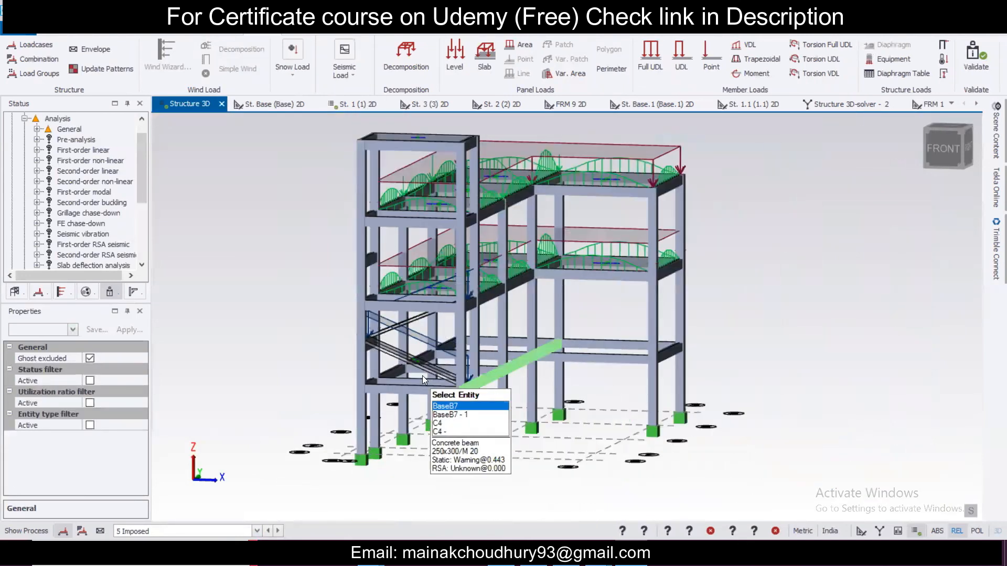
click(407, 359)
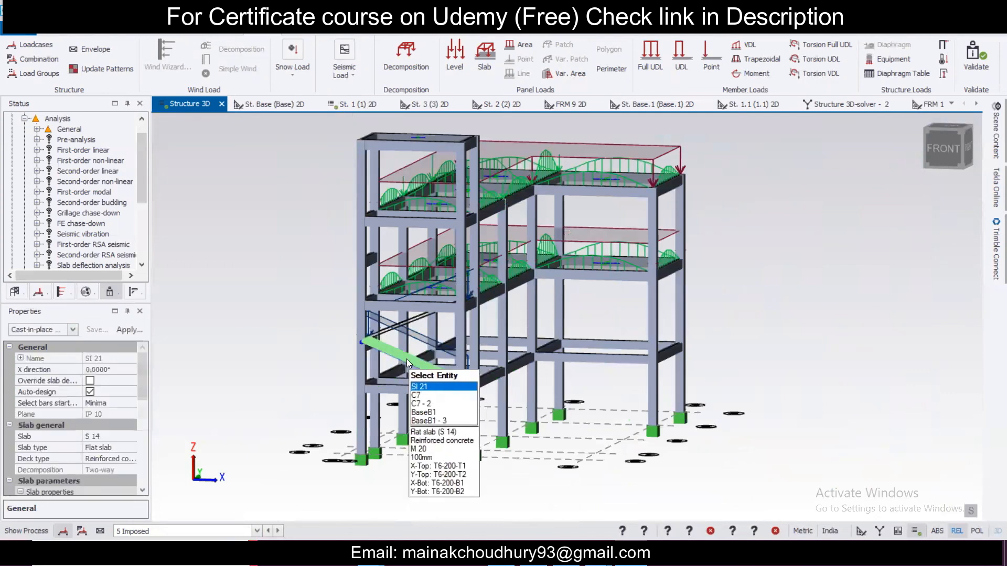
click(414, 322)
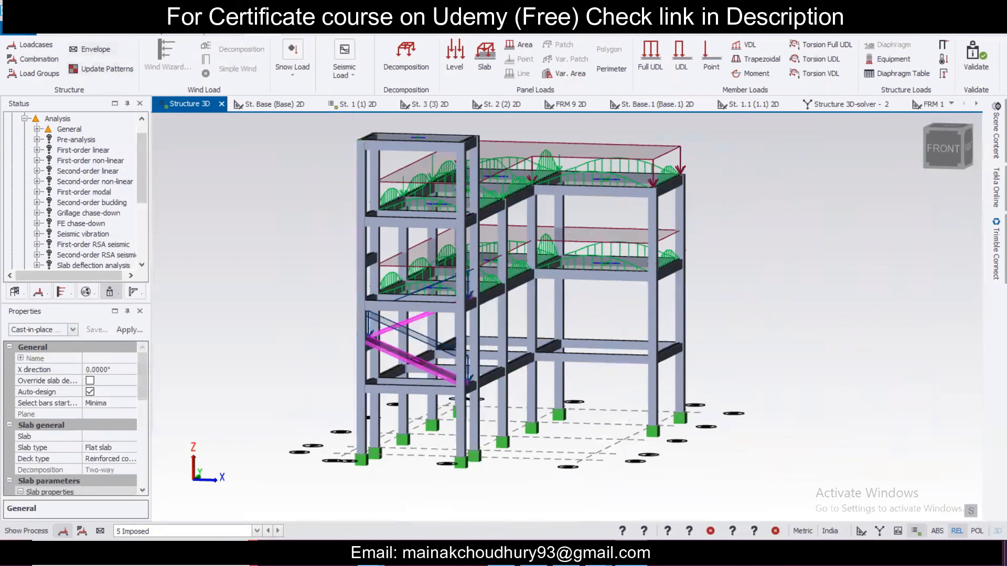
click(128, 29)
click(16, 58)
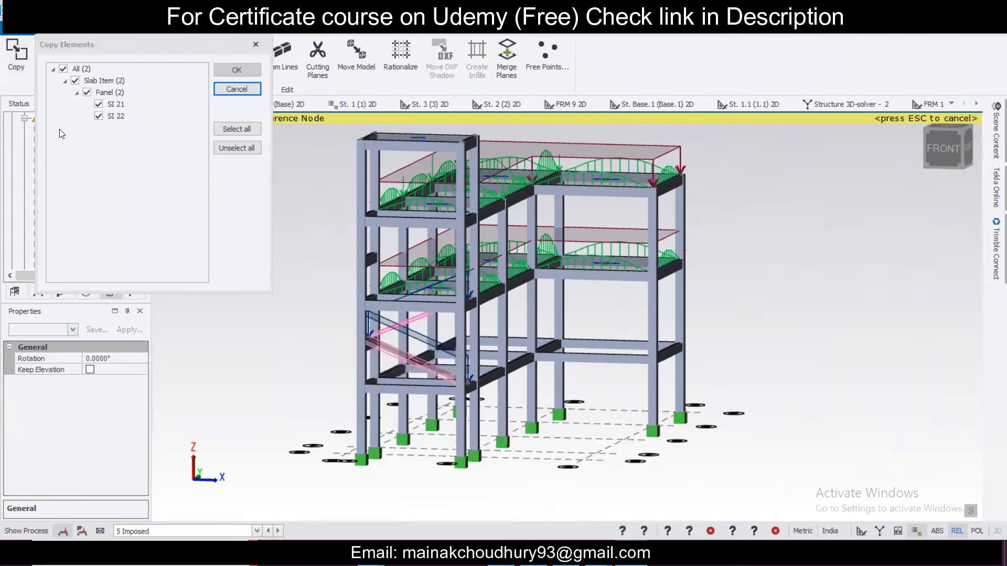
click(459, 389)
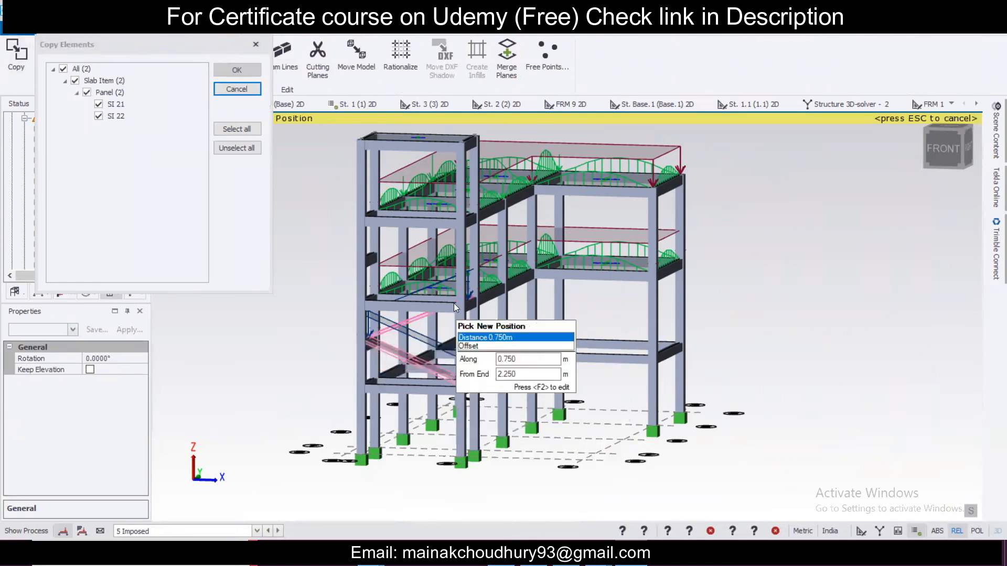
click(458, 309)
click(255, 46)
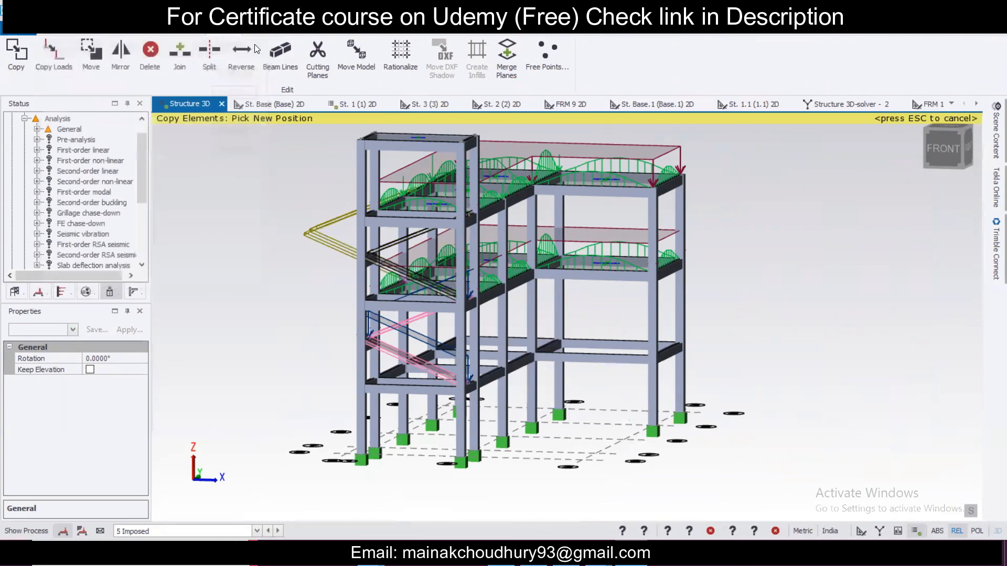
Display the 2 Slab self weight loadcase, and under 3 Dead apply a 1 kN/m² slab load to both copied stair slabs
click(179, 531)
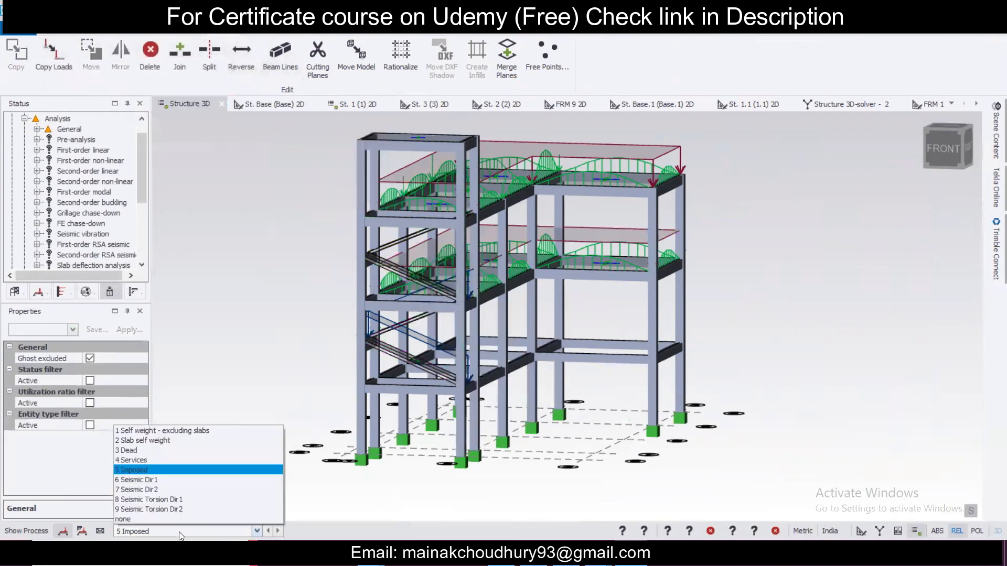
click(185, 443)
right_drag(505, 351, 446, 387)
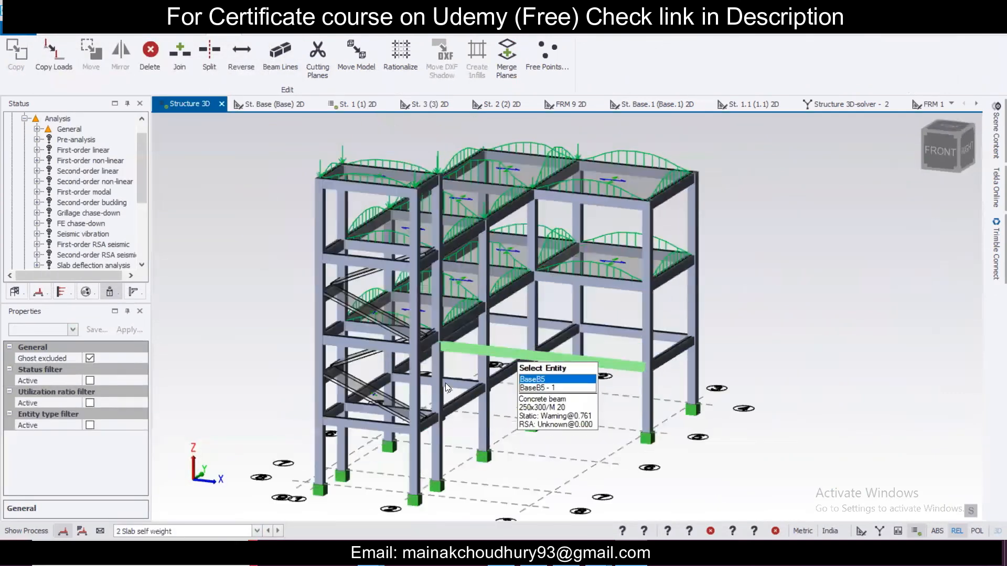
scroll(394, 408, up, 3)
click(158, 530)
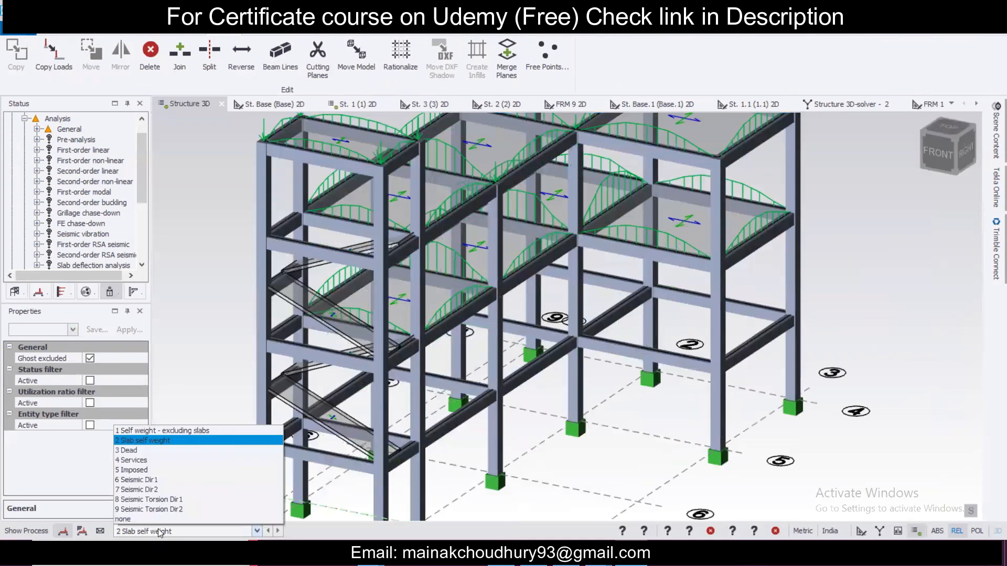
click(174, 450)
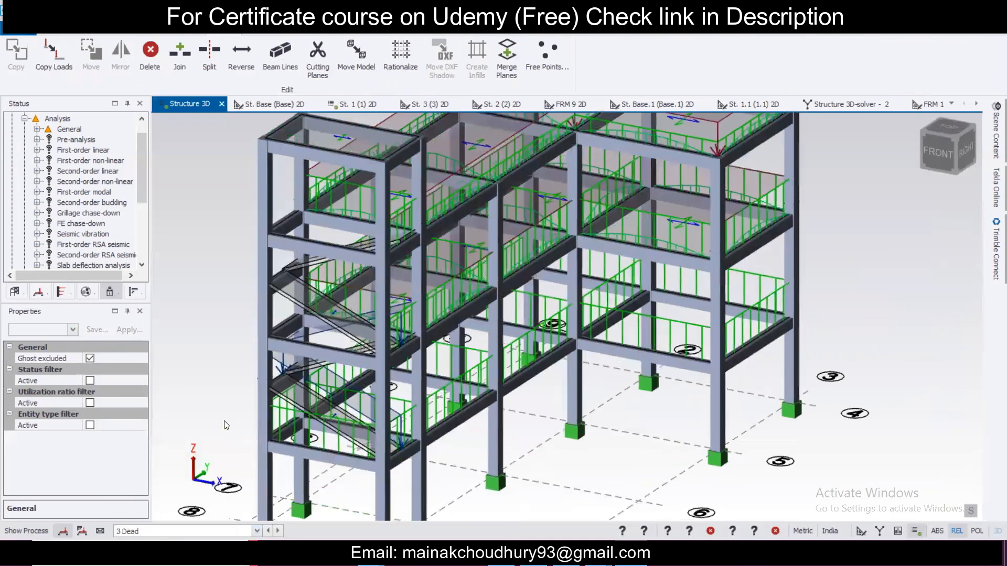
click(270, 35)
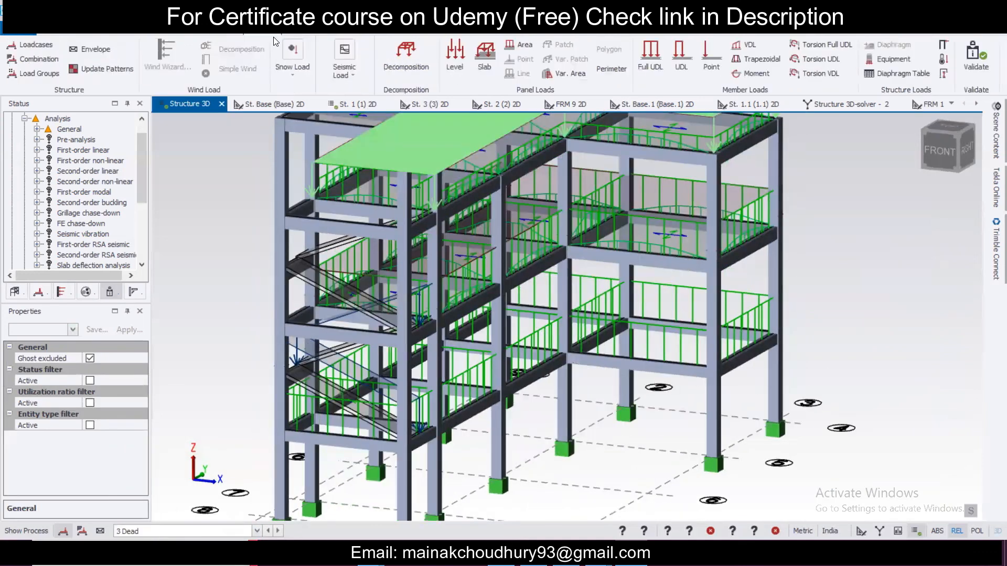
click(486, 54)
click(118, 391)
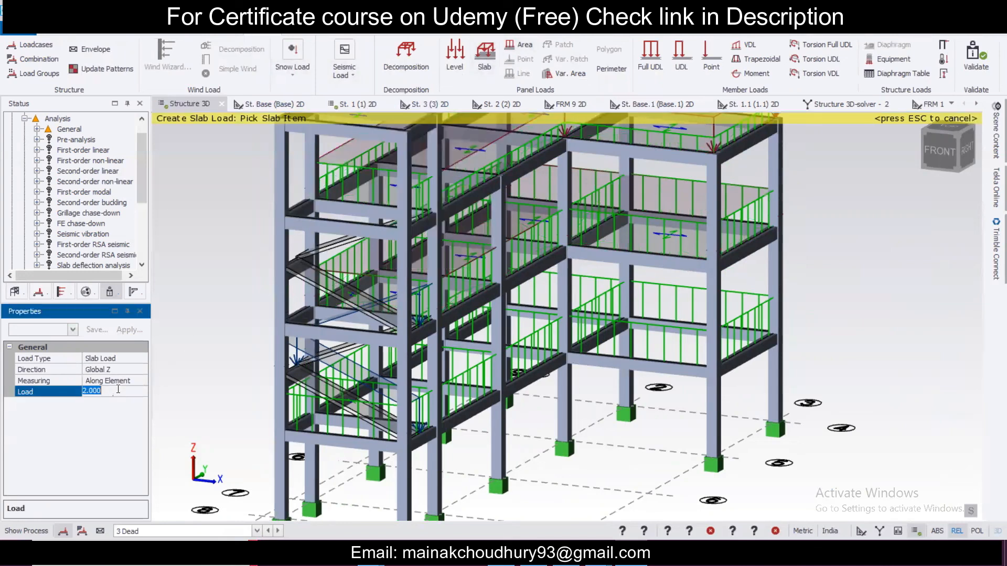
click(345, 290)
click(351, 235)
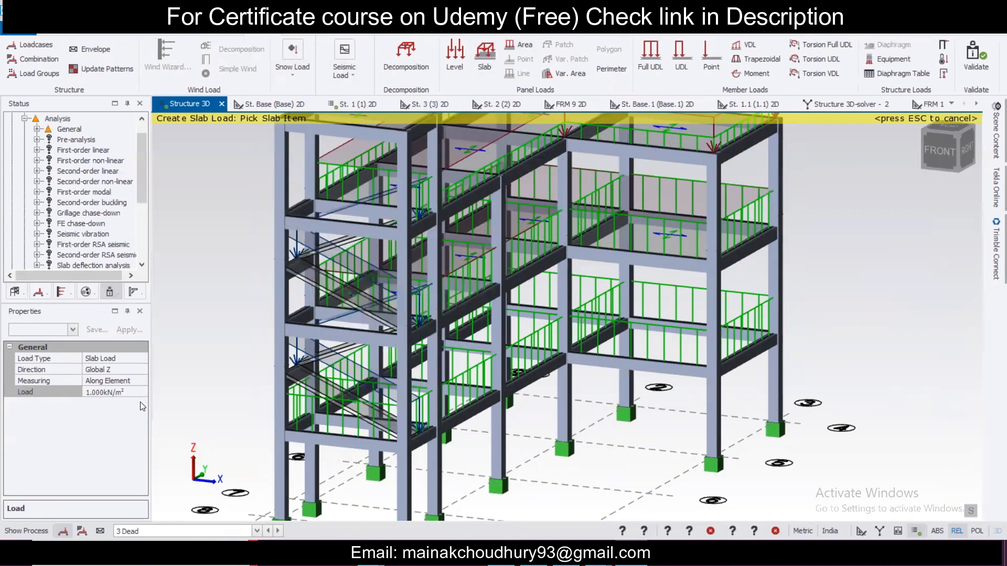
Under the 5 Imposed loadcase, apply a 3 kN/m² slab load to the two copied stair slabs
click(129, 394)
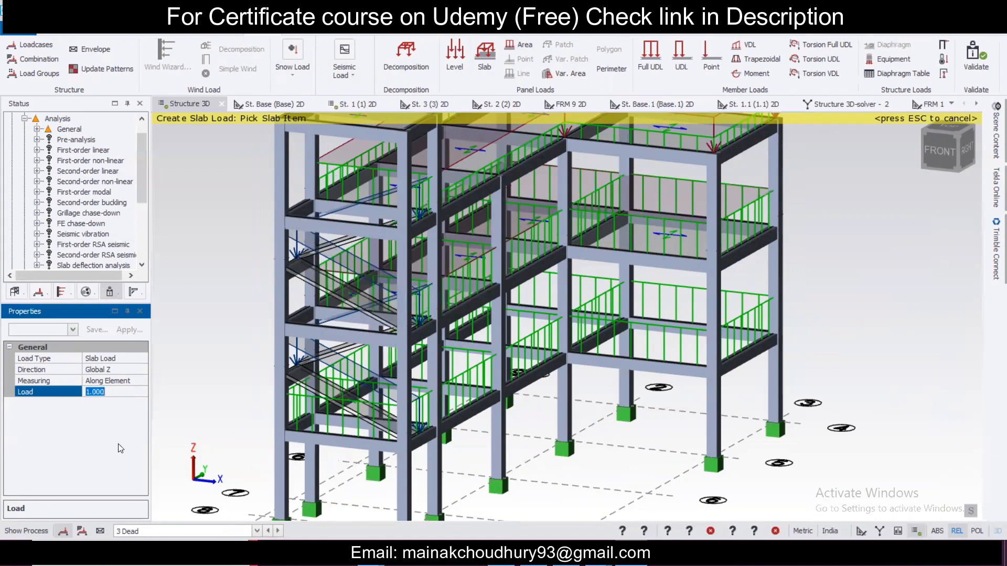
click(148, 531)
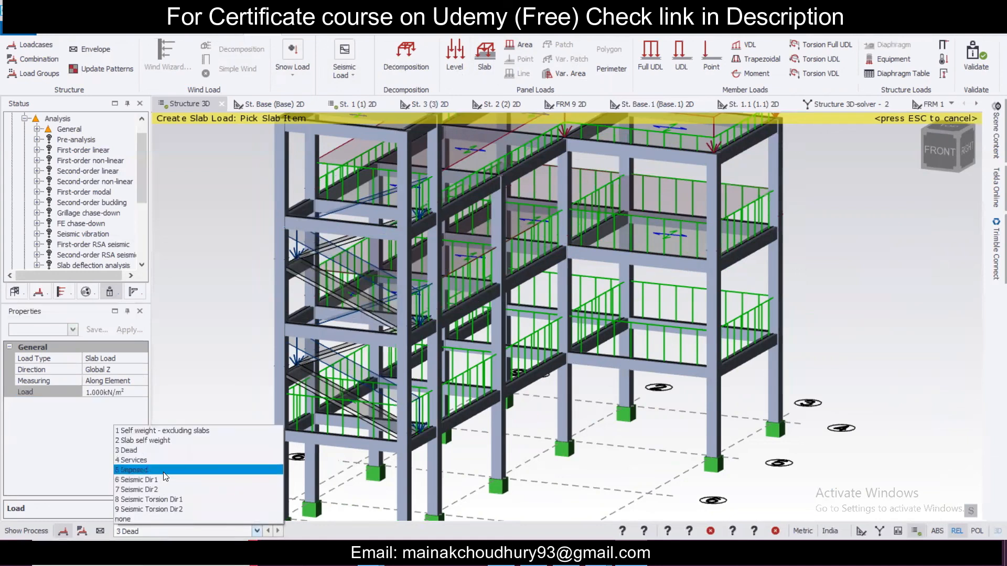
click(160, 469)
click(133, 391)
text(3)
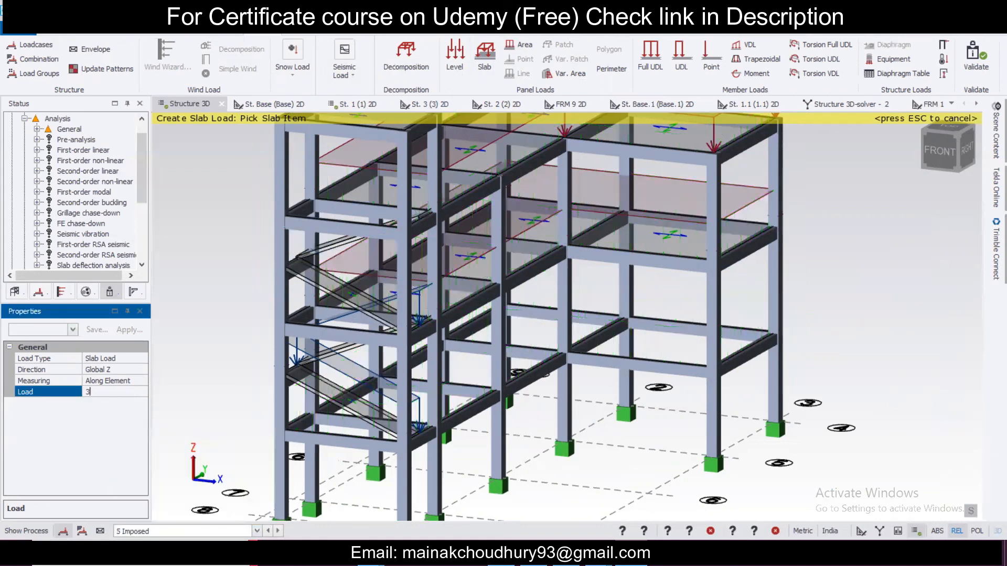
click(342, 293)
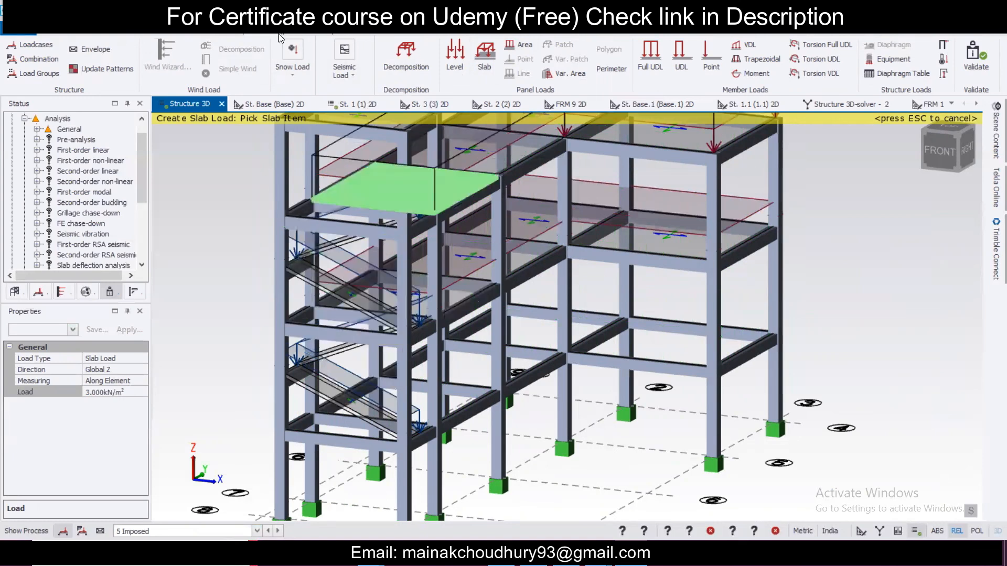
Regenerate the load combinations for the Operating scenario with default parameters, deleting all previously generated combinations
click(48, 58)
click(799, 433)
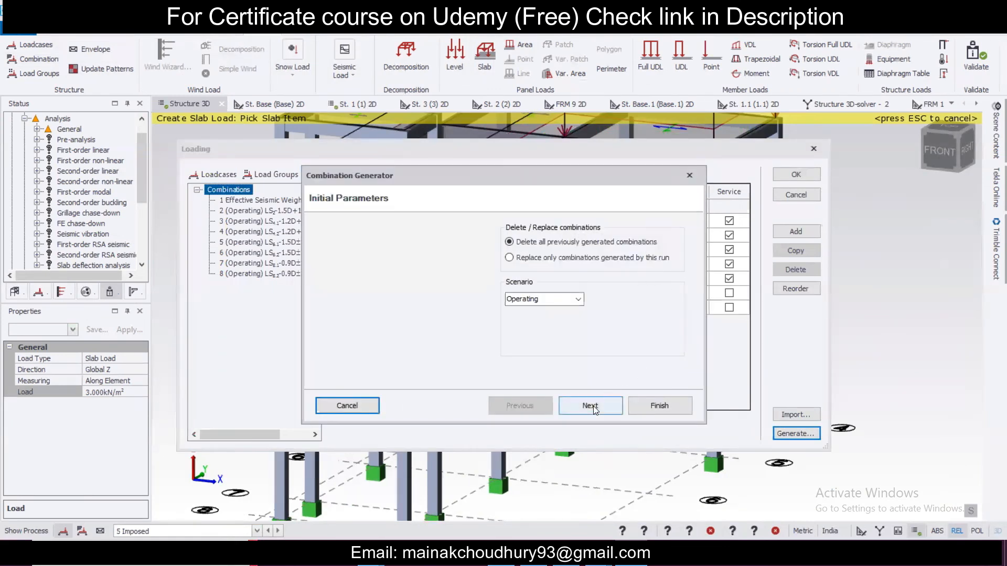
click(593, 406)
click(596, 409)
click(596, 407)
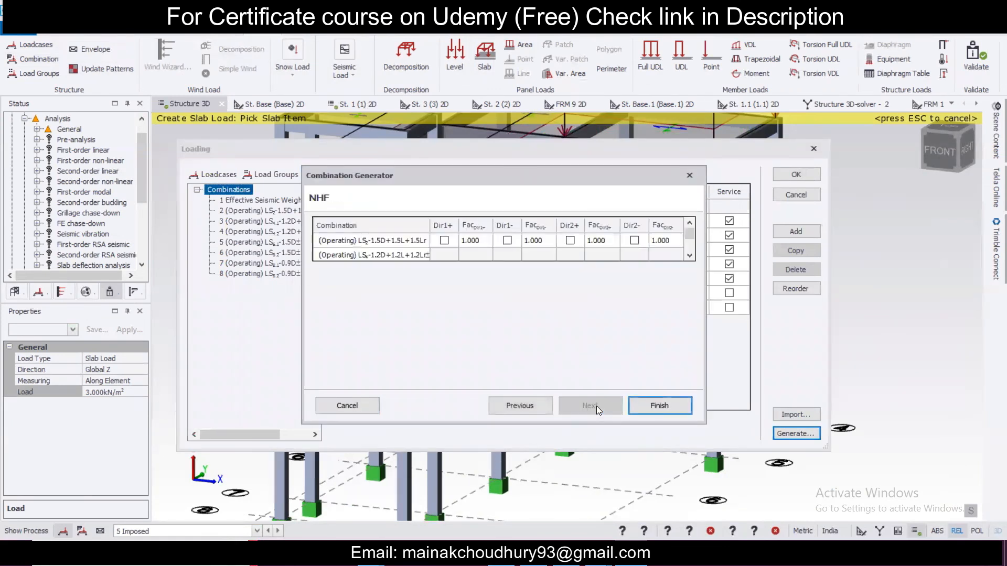
click(656, 398)
click(807, 177)
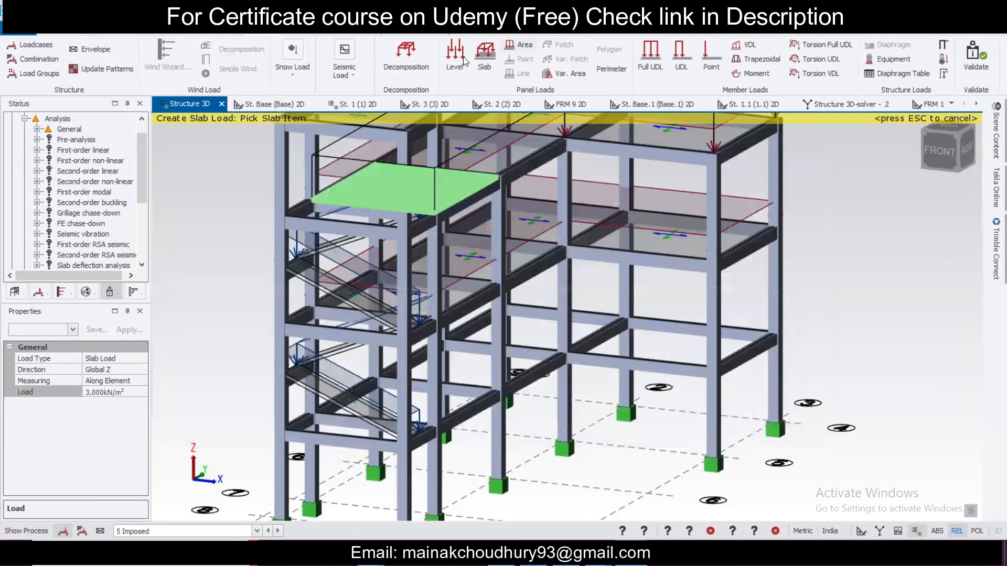
Run Design All (Static) on the whole structure and check the validation status tree
click(357, 31)
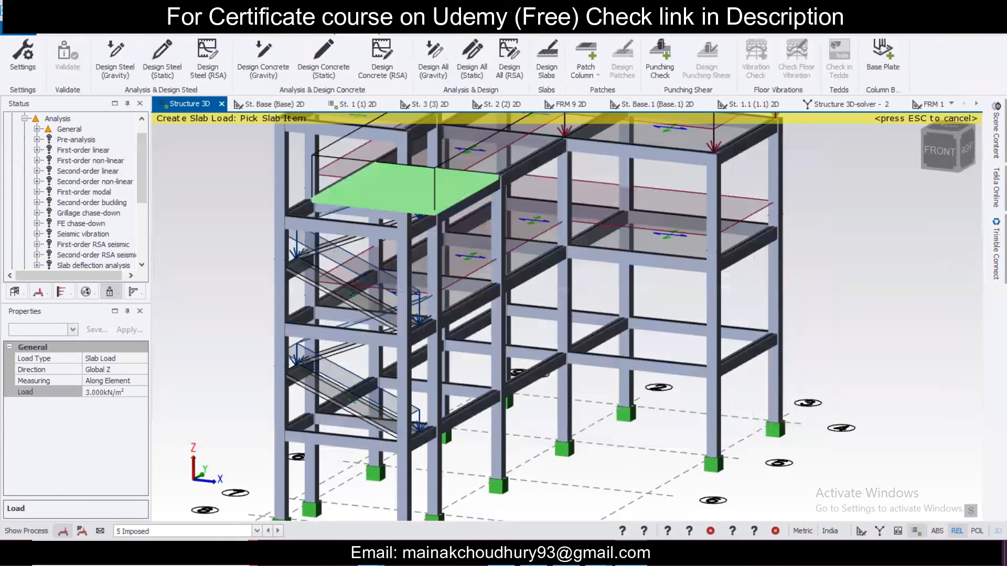
click(477, 58)
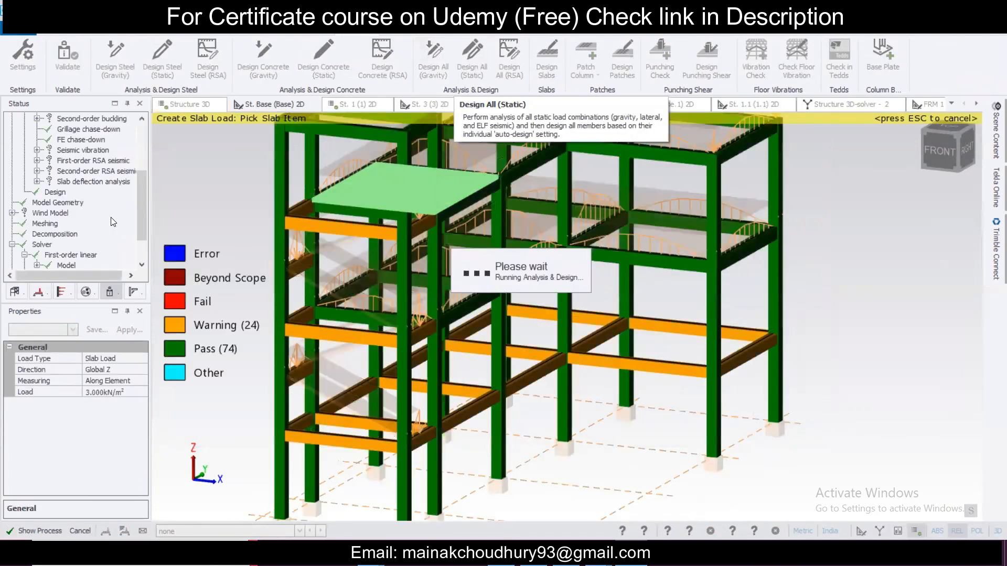
drag(140, 194, 143, 124)
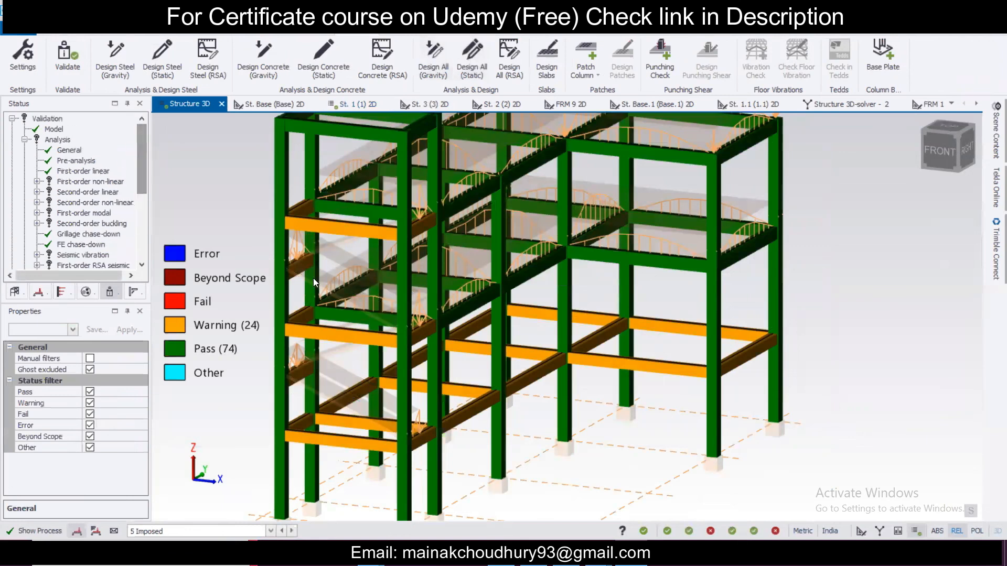
Examine the redesigned frame, the stair tower and the displayed imposed slab loads from several sides
scroll(335, 328, down, 4)
key(Escape)
right_drag(472, 407, 280, 415)
scroll(281, 414, up, 2)
scroll(242, 386, up, 2)
scroll(244, 386, down, 2)
right_drag(244, 377, 652, 399)
right_drag(725, 367, 299, 385)
scroll(261, 386, up, 2)
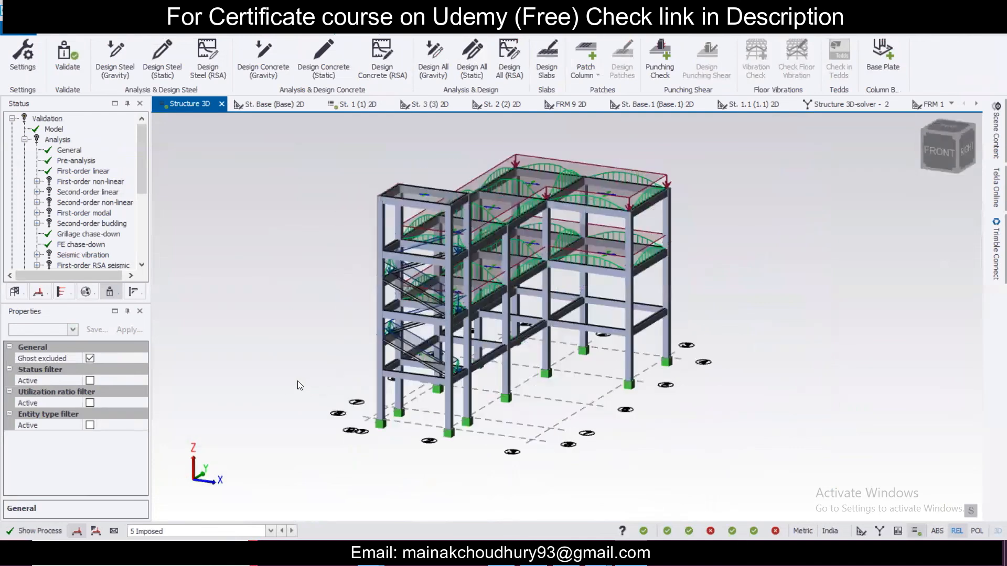
scroll(491, 370, up, 3)
scroll(617, 422, down, 2)
scroll(620, 419, down, 2)
right_drag(841, 398, 767, 408)
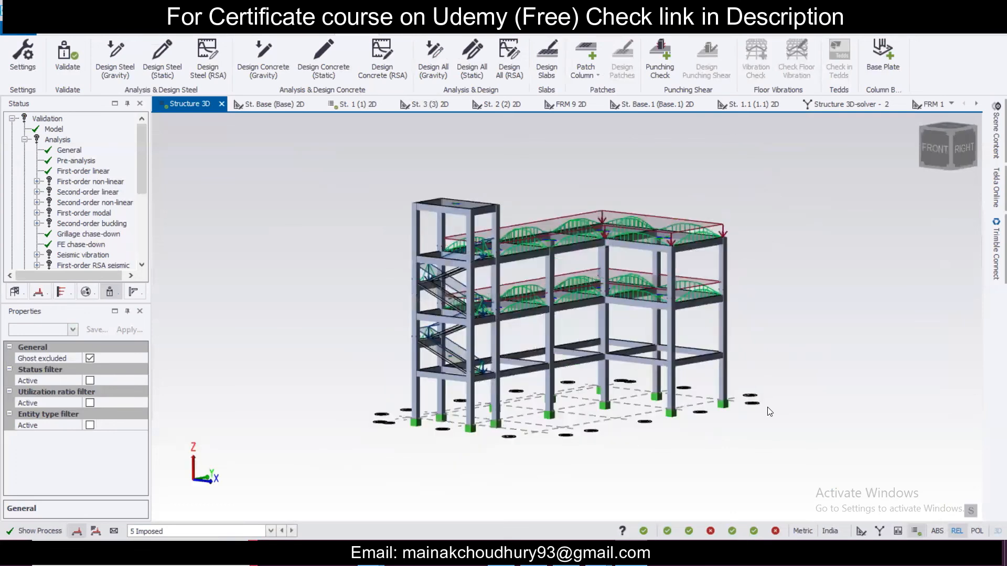
scroll(772, 412, up, 2)
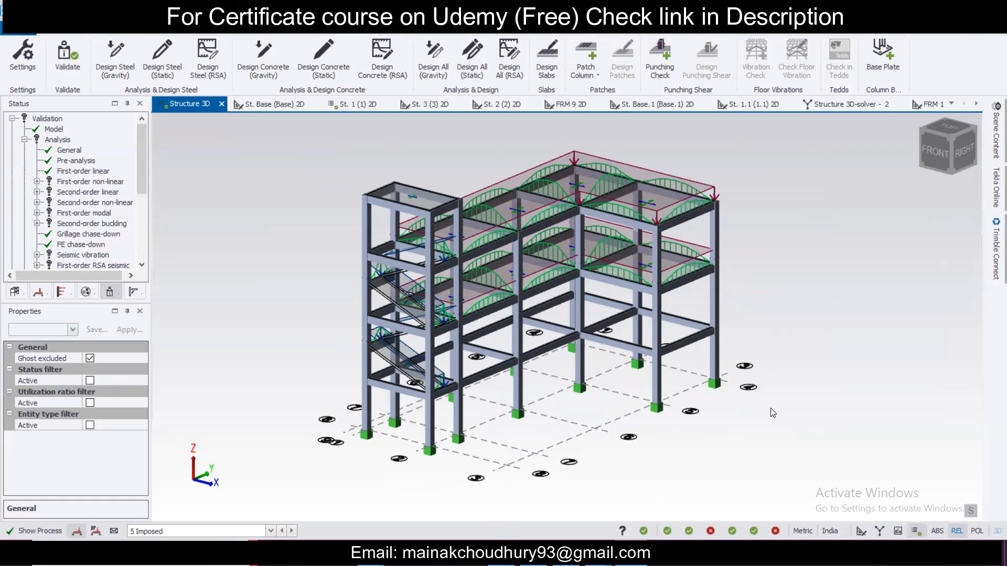
mouse_move(669, 271)
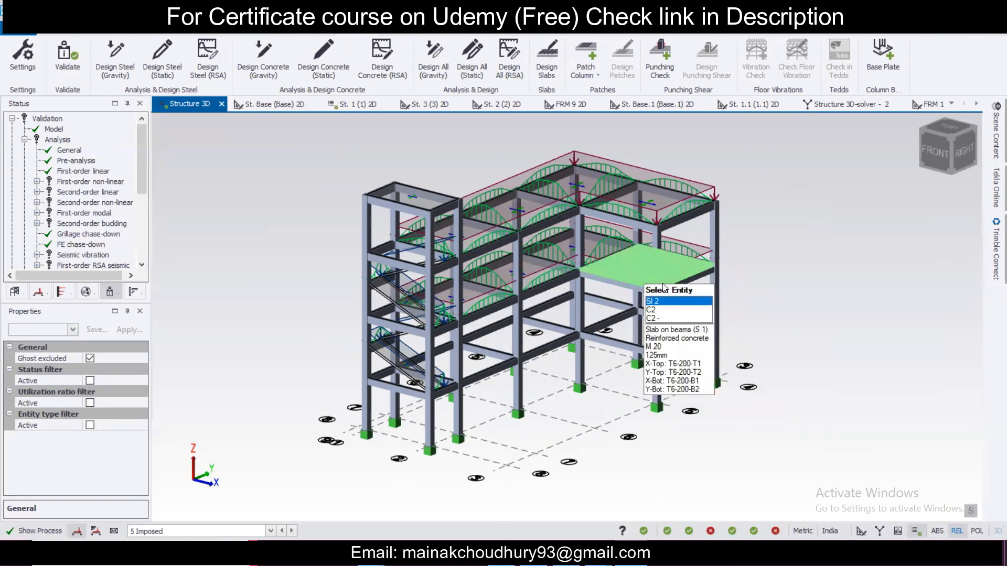